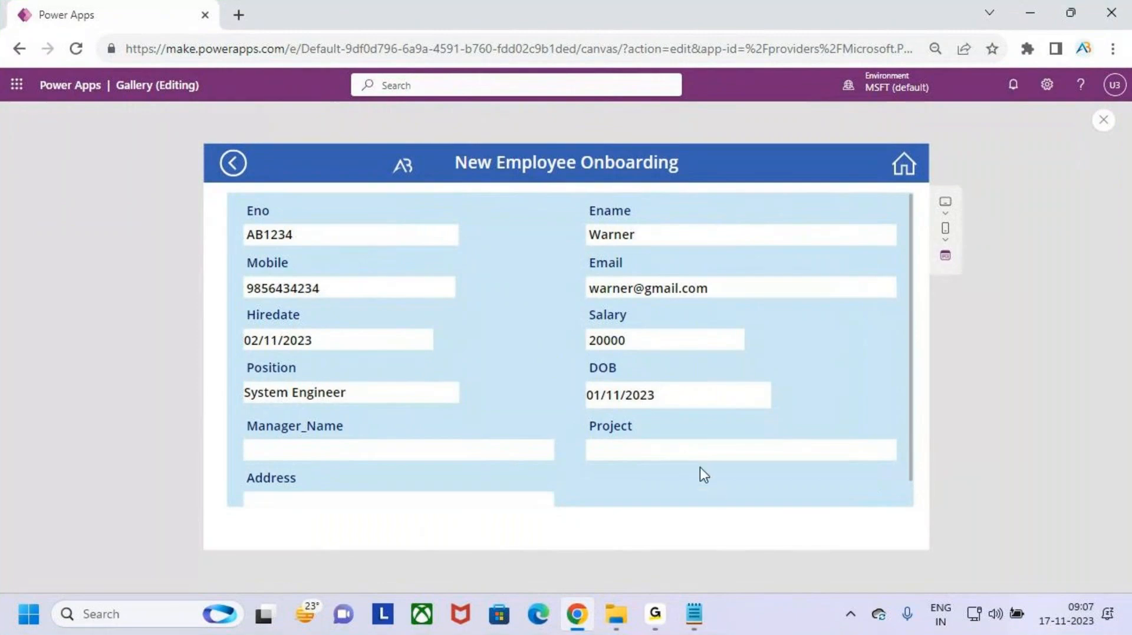
- Draw annotation marks over the preview form's fields, then clear the drawing
key("ctrl+2")
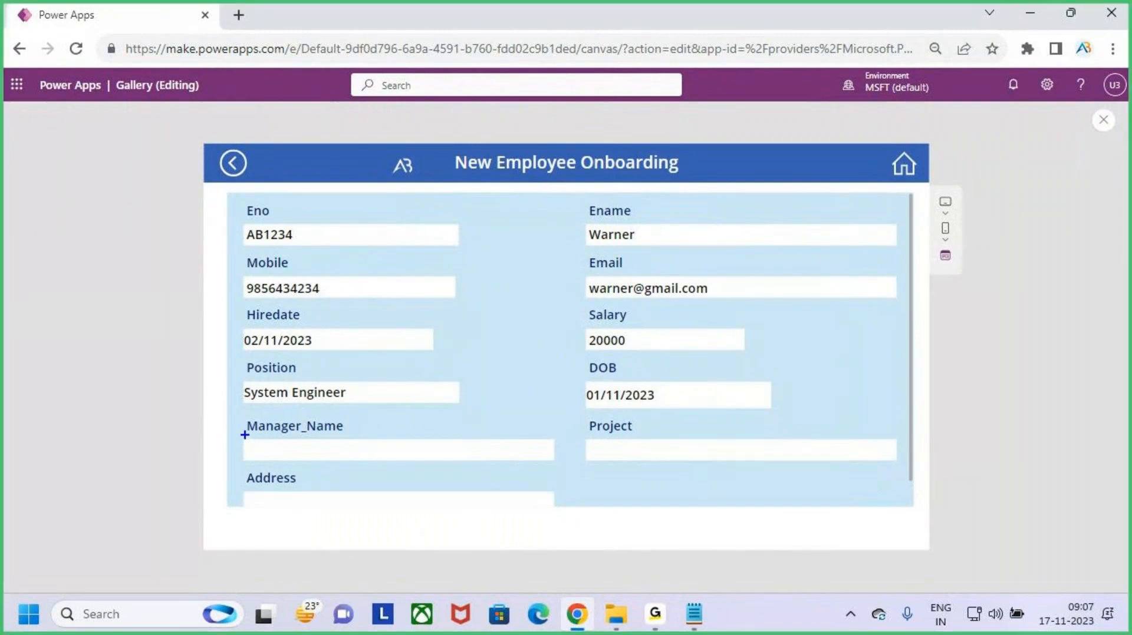
left_click_drag(245, 434, 426, 466)
left_click_drag(391, 389, 393, 427)
left_click_drag(409, 404, 392, 443)
left_click_drag(764, 404, 770, 437)
left_click_drag(787, 416, 770, 441)
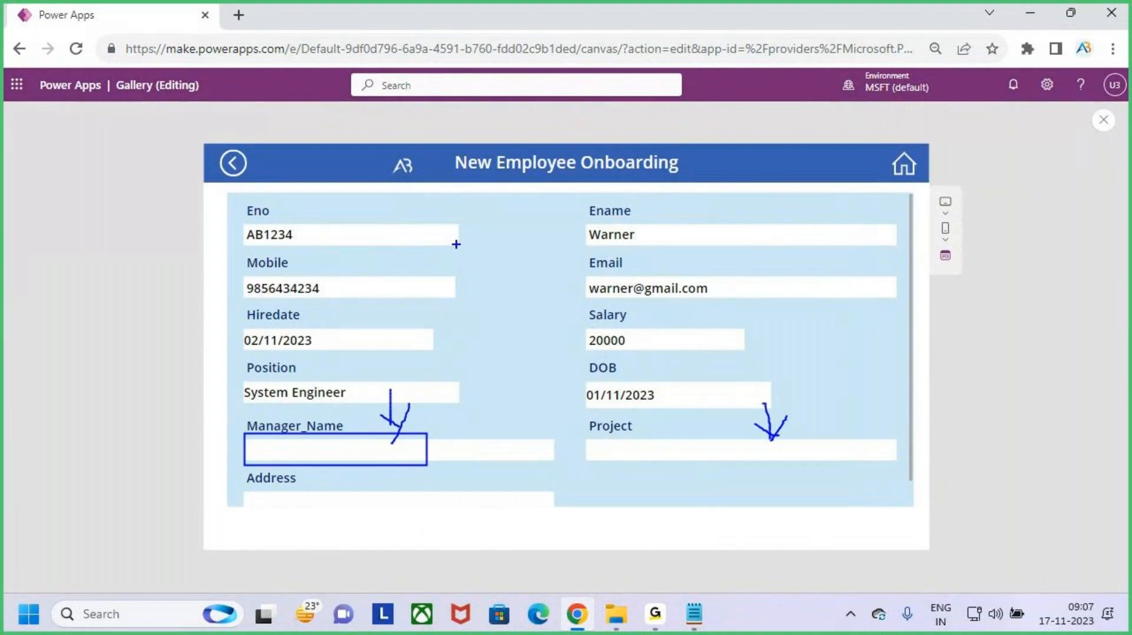
left_click_drag(596, 242, 673, 244)
left_click_drag(759, 408, 767, 449)
mouse_move(745, 435)
left_mouse_down()
mouse_move(769, 443)
mouse_move(761, 461)
left_mouse_up()
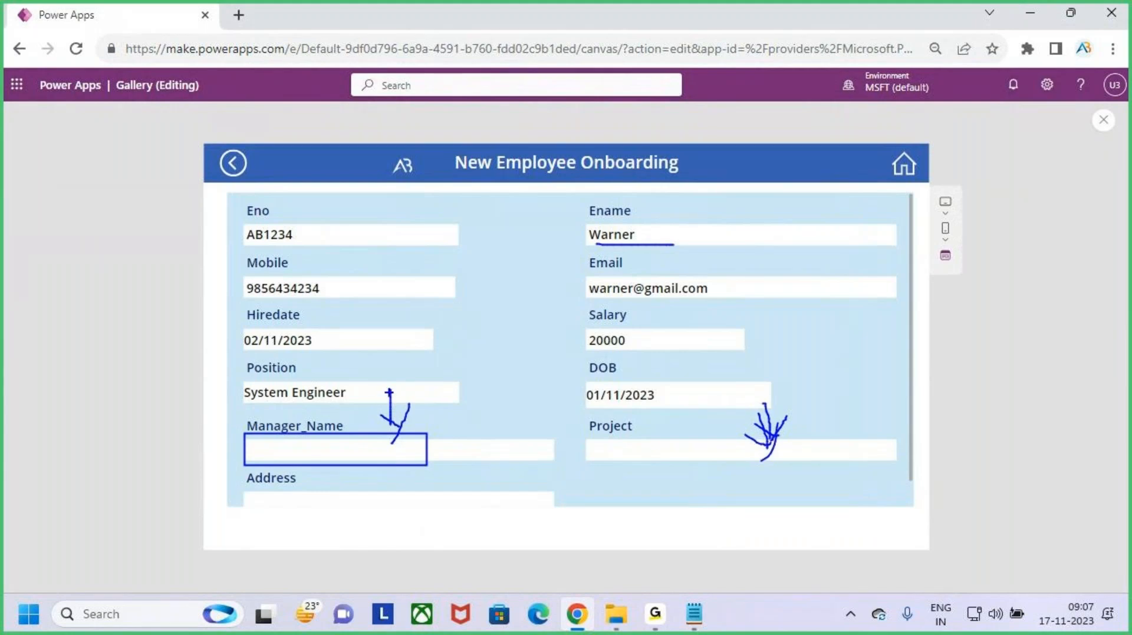
left_click_drag(389, 393, 391, 447)
left_click_drag(367, 423, 404, 448)
left_click_drag(413, 416, 371, 477)
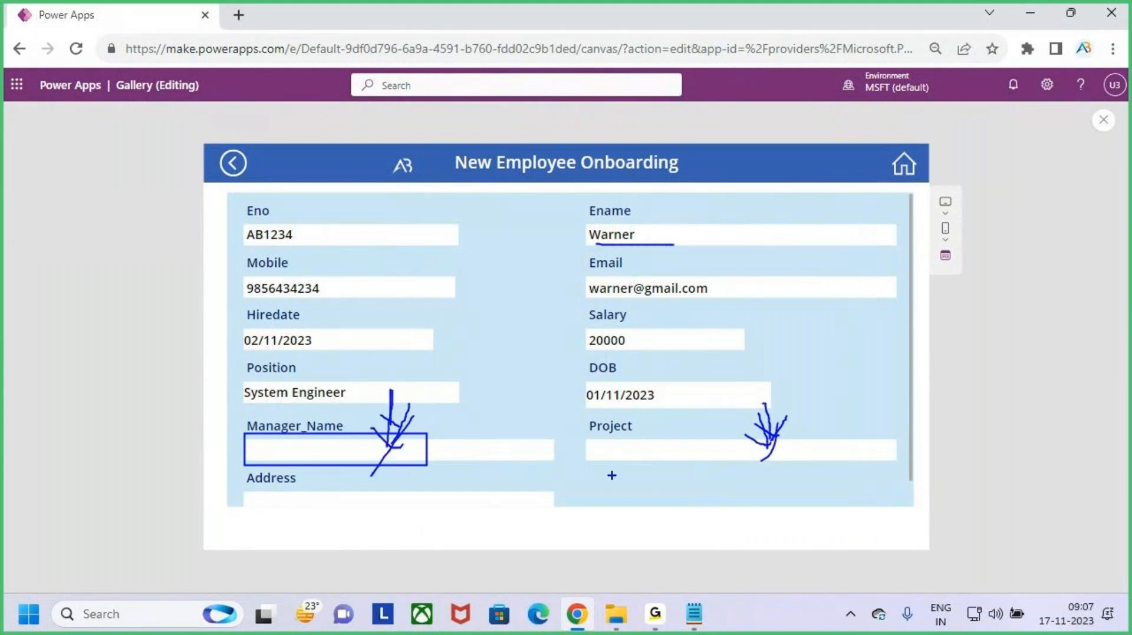
key("Escape")
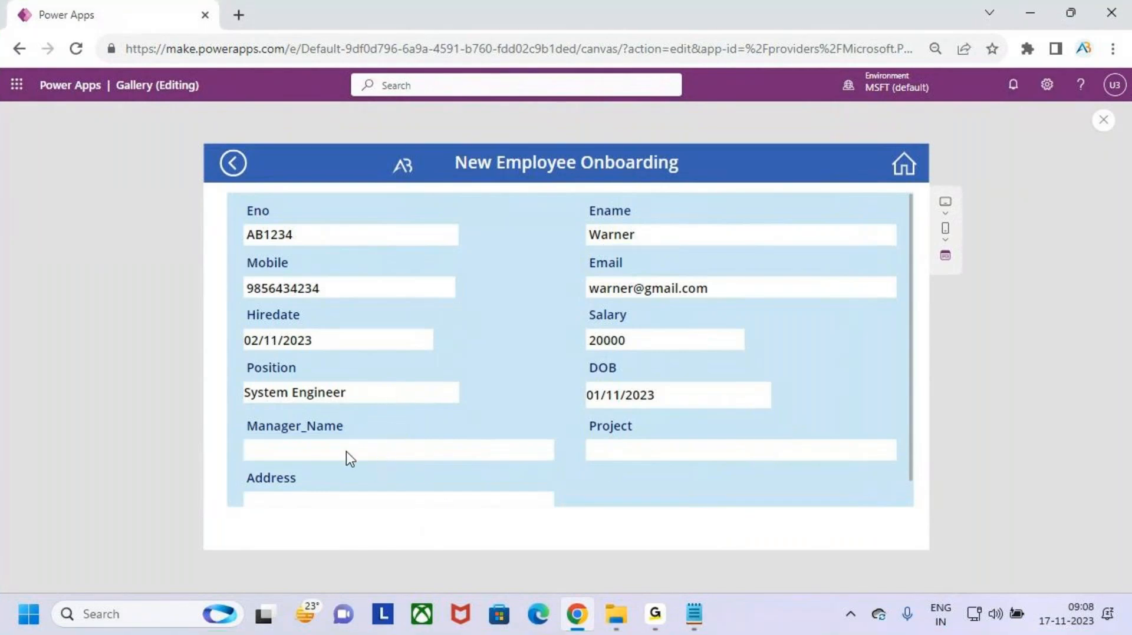
- Mark up the form and its header with more on-screen drawings, clearing each afterward
key("ctrl+2")
mouse_move(596, 375)
left_mouse_down()
mouse_move(638, 367)
mouse_move(665, 407)
mouse_move(684, 381)
mouse_move(769, 412)
left_mouse_up()
left_click_drag(757, 352, 746, 366)
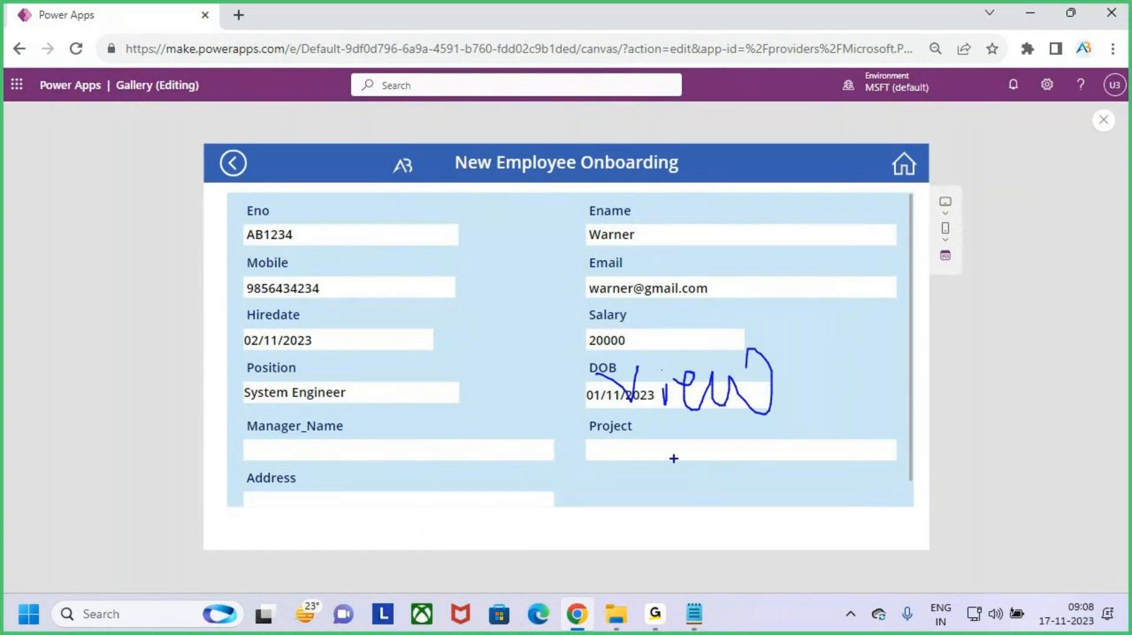
left_click_drag(674, 460, 755, 429)
key("Escape")
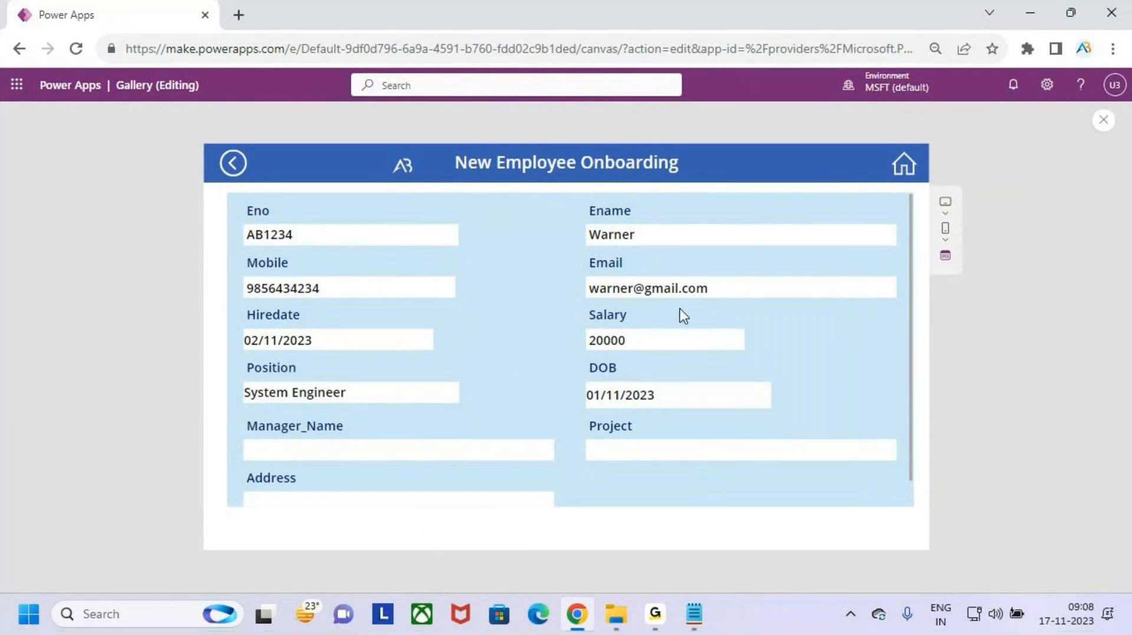
key("ctrl+2")
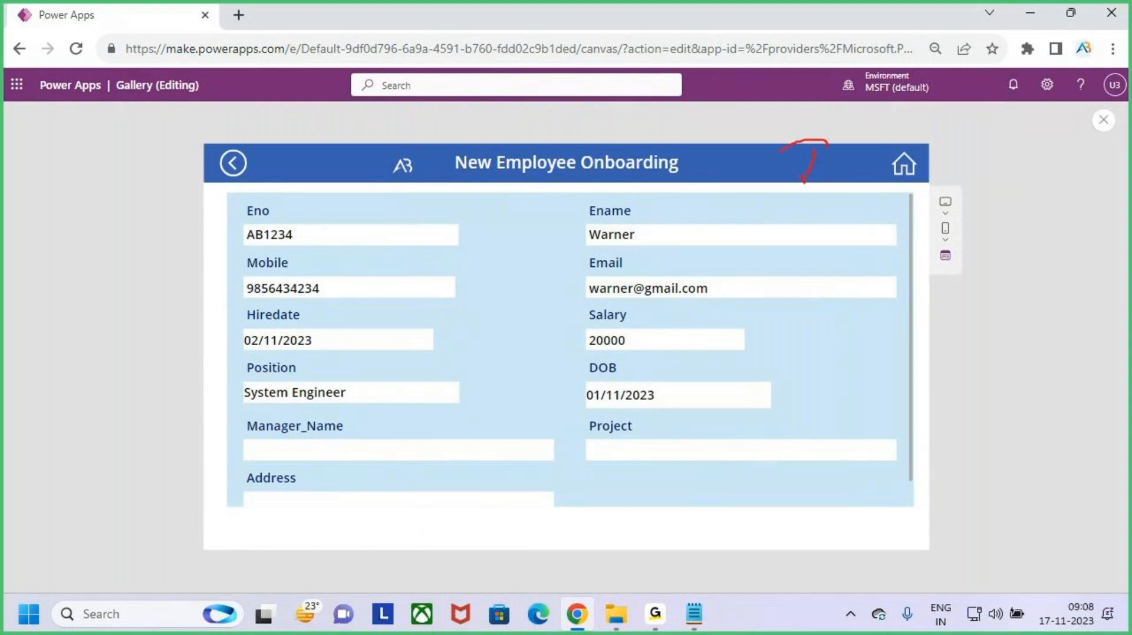
mouse_move(787, 144)
left_mouse_down()
mouse_move(835, 171)
mouse_move(799, 105)
left_mouse_up()
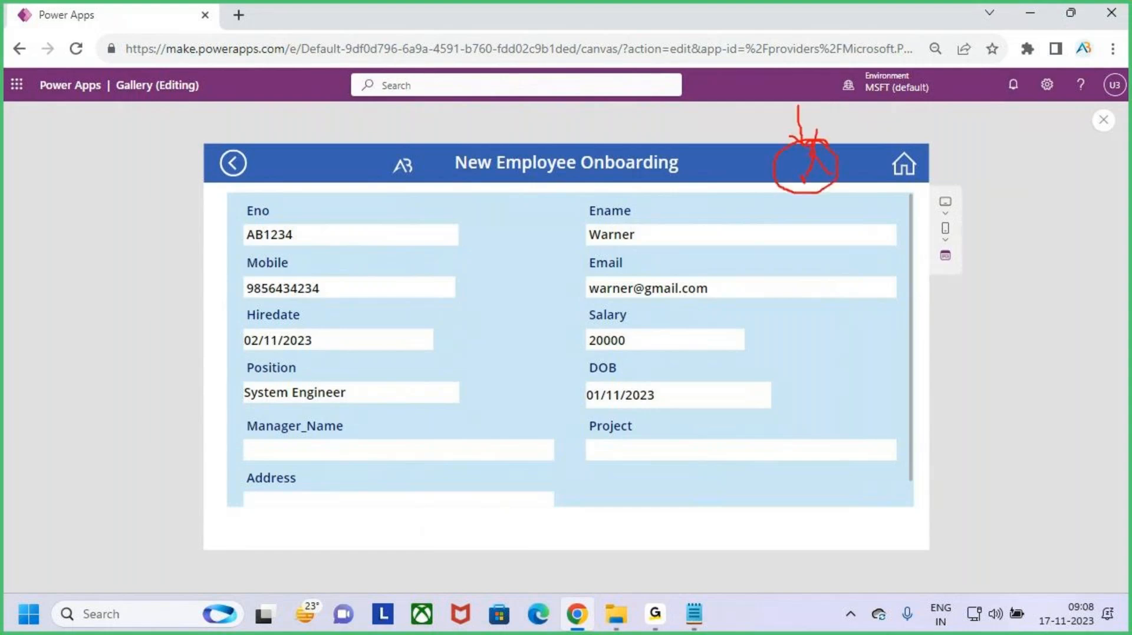
left_click_drag(848, 146, 864, 125)
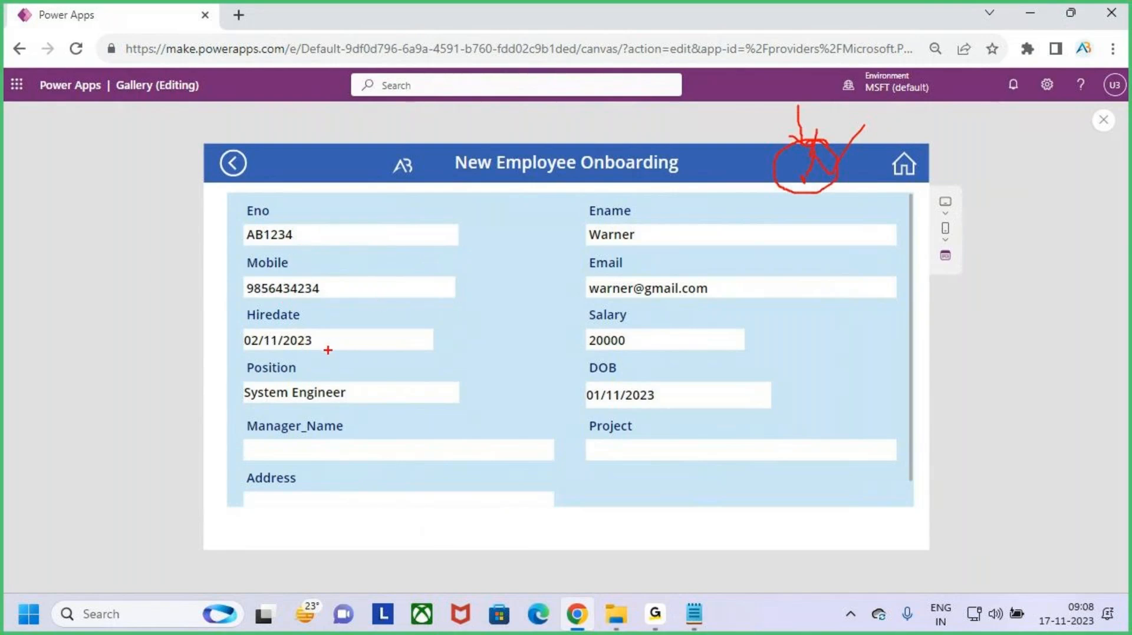
key("Escape")
- Leave the preview, dismiss the tip dialog, and select the form's header banner
left_click(1104, 120)
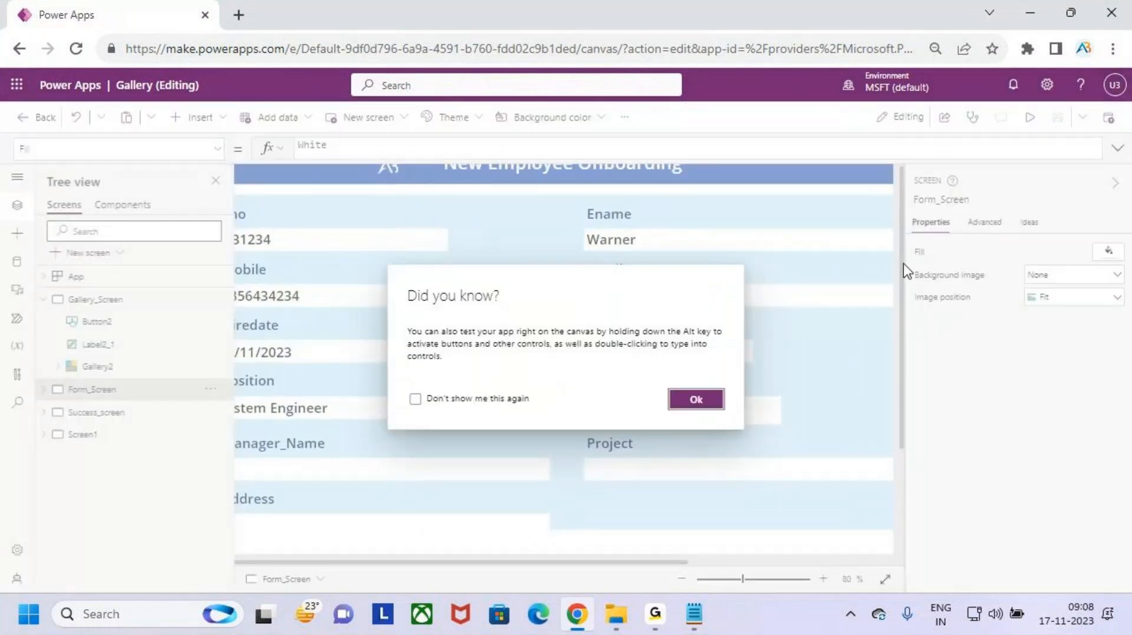
left_click(696, 405)
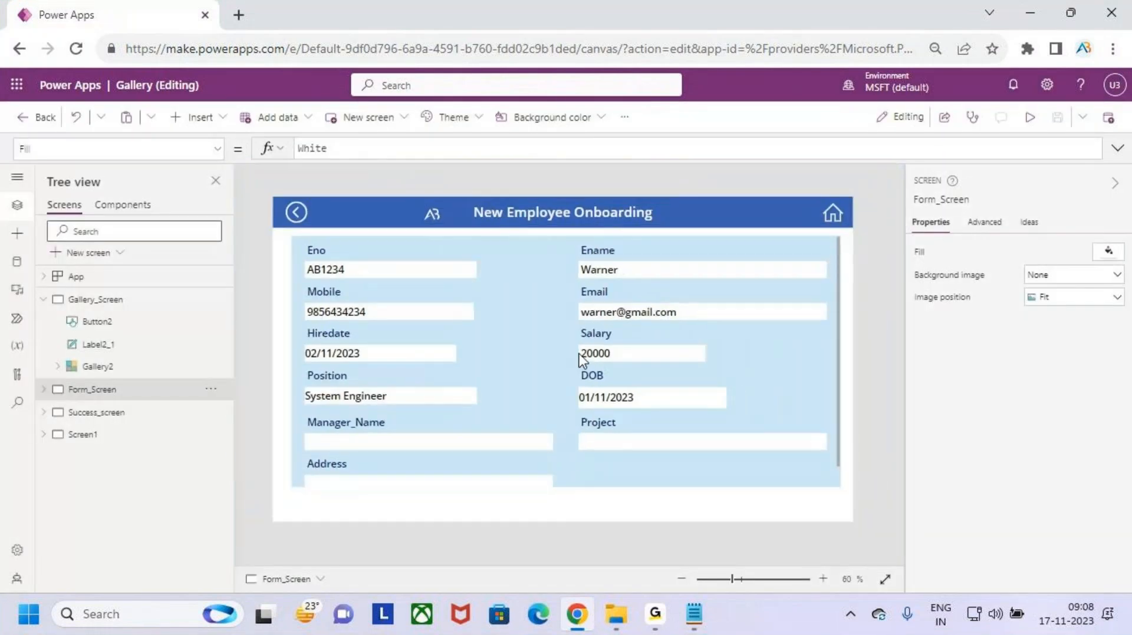
left_click(790, 219)
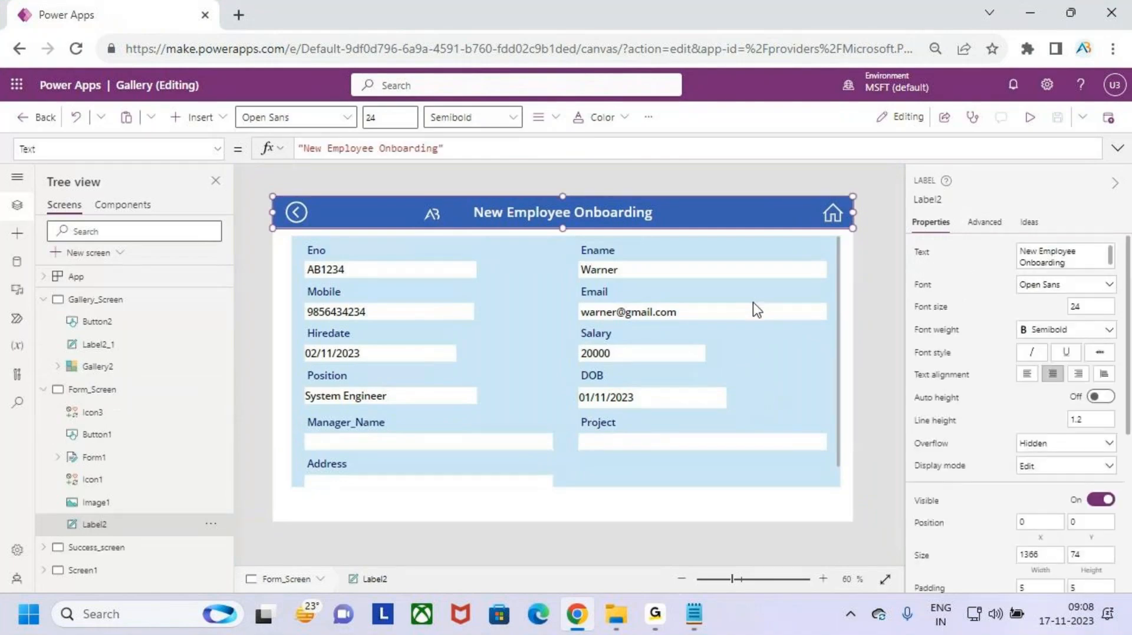
left_click(757, 310)
left_click(753, 219)
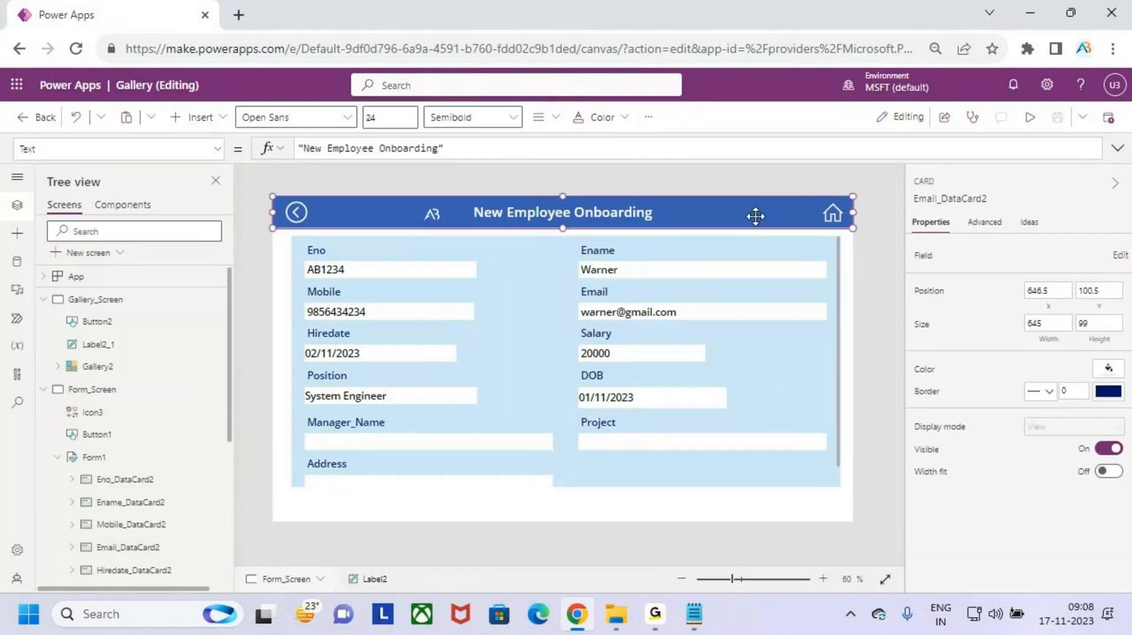
- Insert an Edit icon and place it beside the home icon in the header
left_click(223, 121)
type("e")
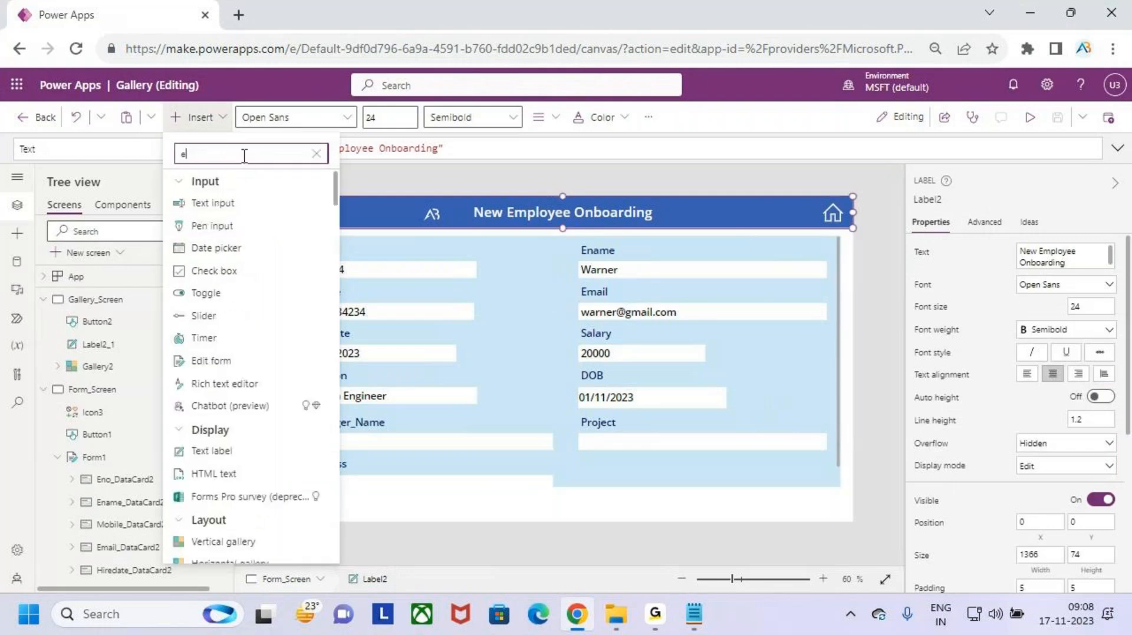
type("dit")
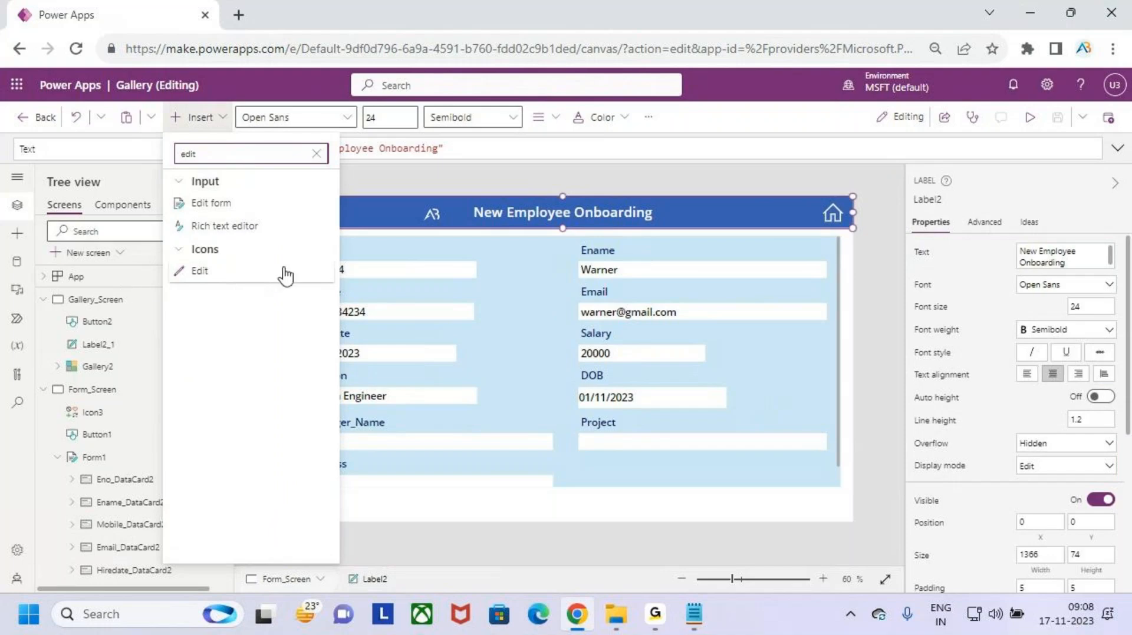
left_click(252, 272)
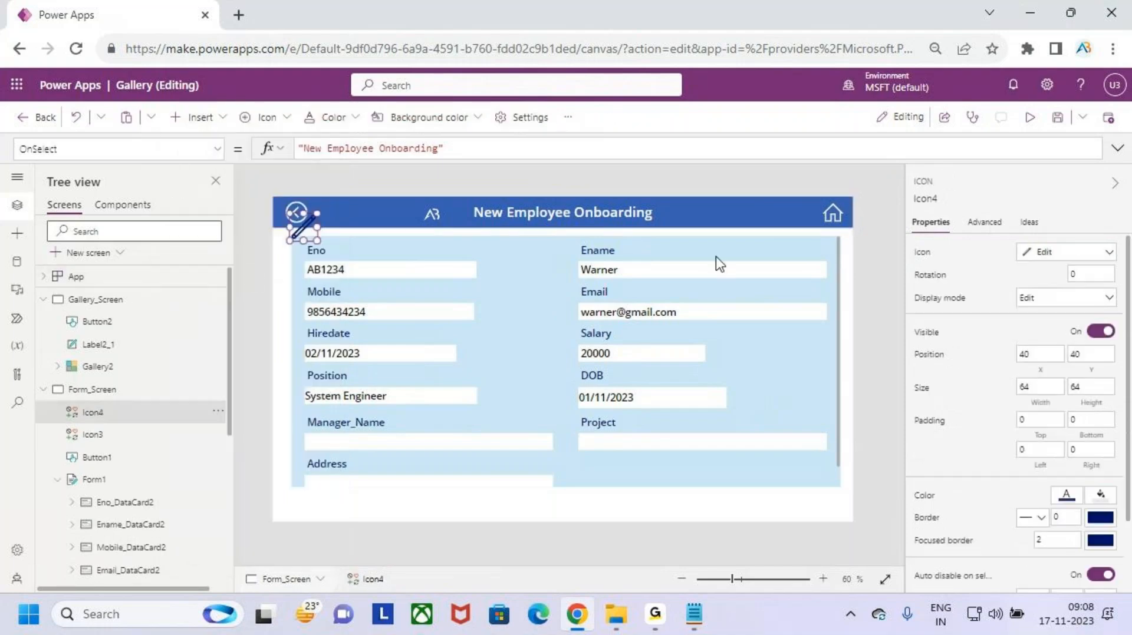
left_click_drag(304, 229, 760, 202)
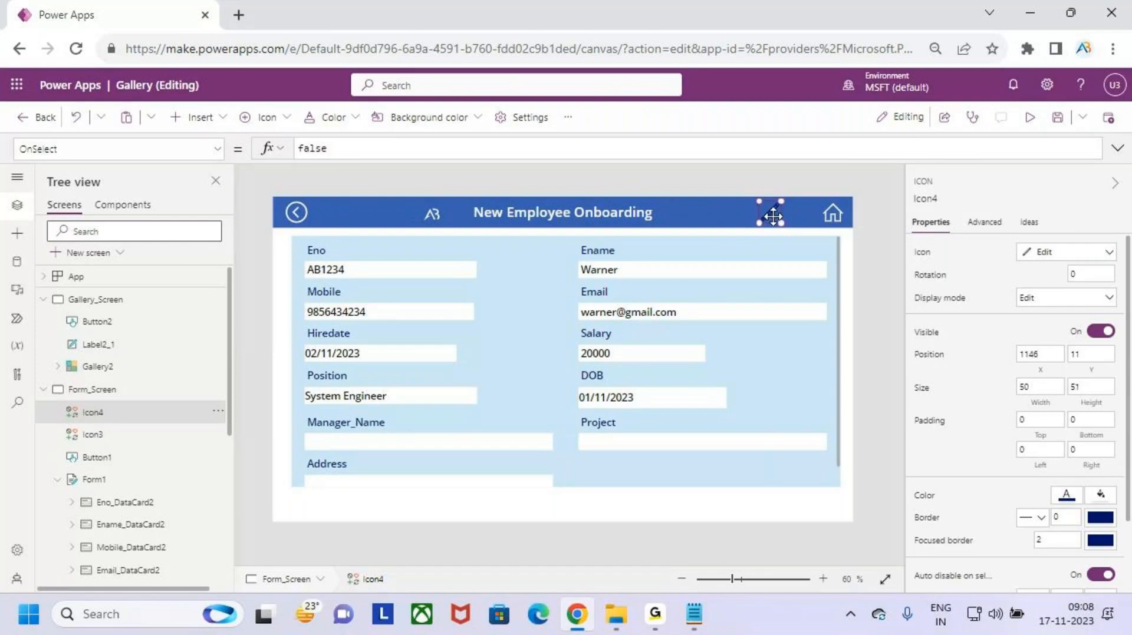
- Set the new pencil icon's colour to white and preview the app
left_click(770, 214)
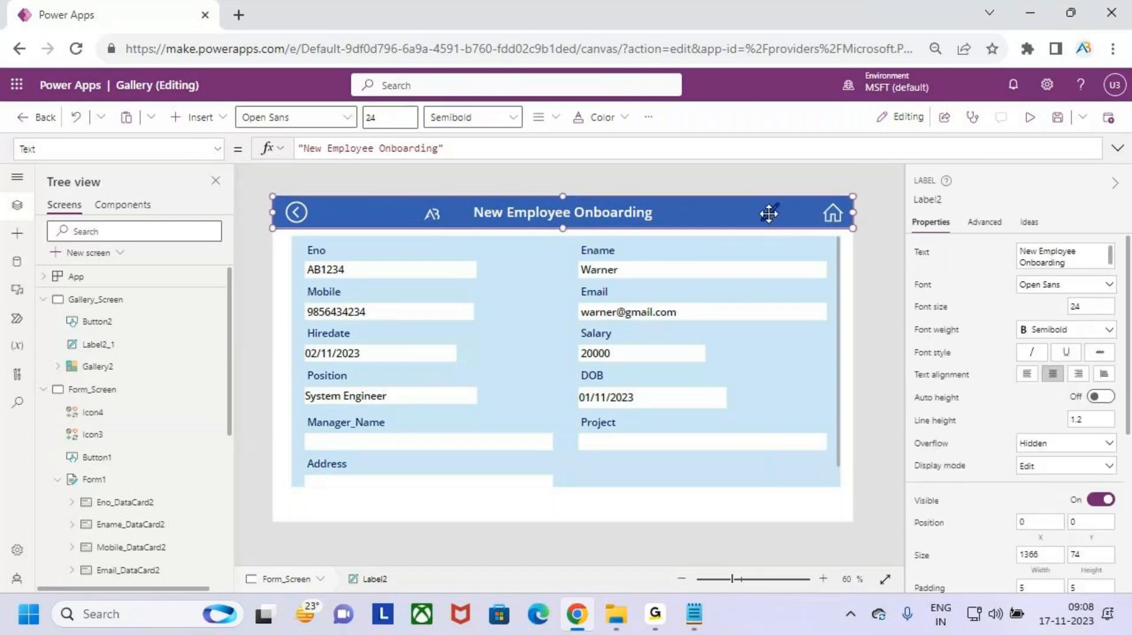
left_click(776, 283)
left_click(774, 214)
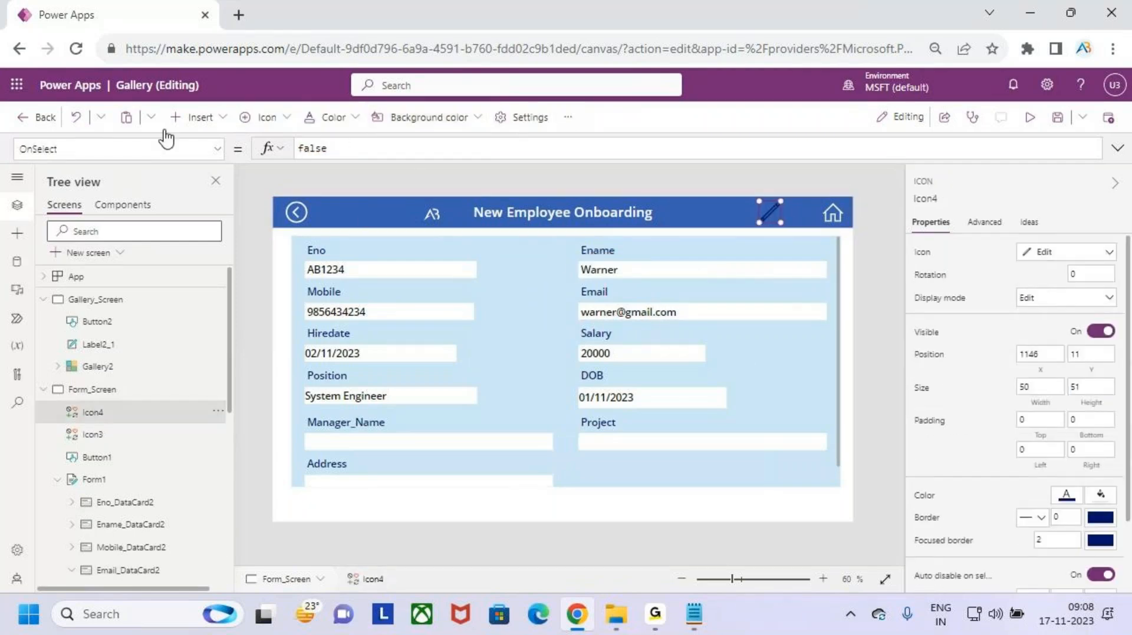
left_click(333, 119)
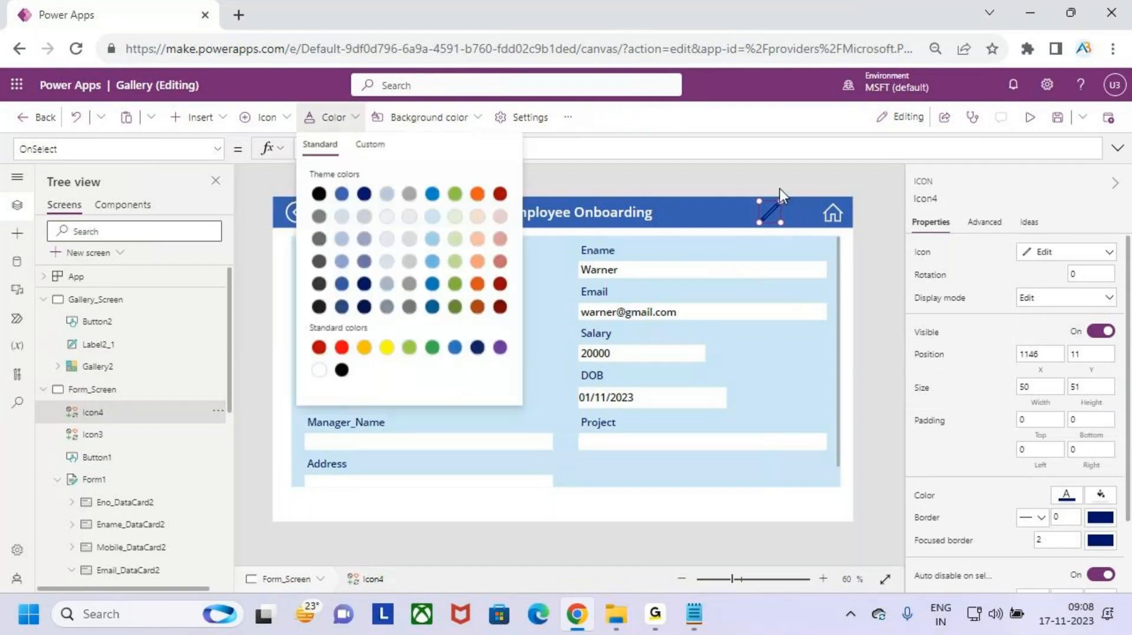
left_click(319, 371)
left_click(1030, 119)
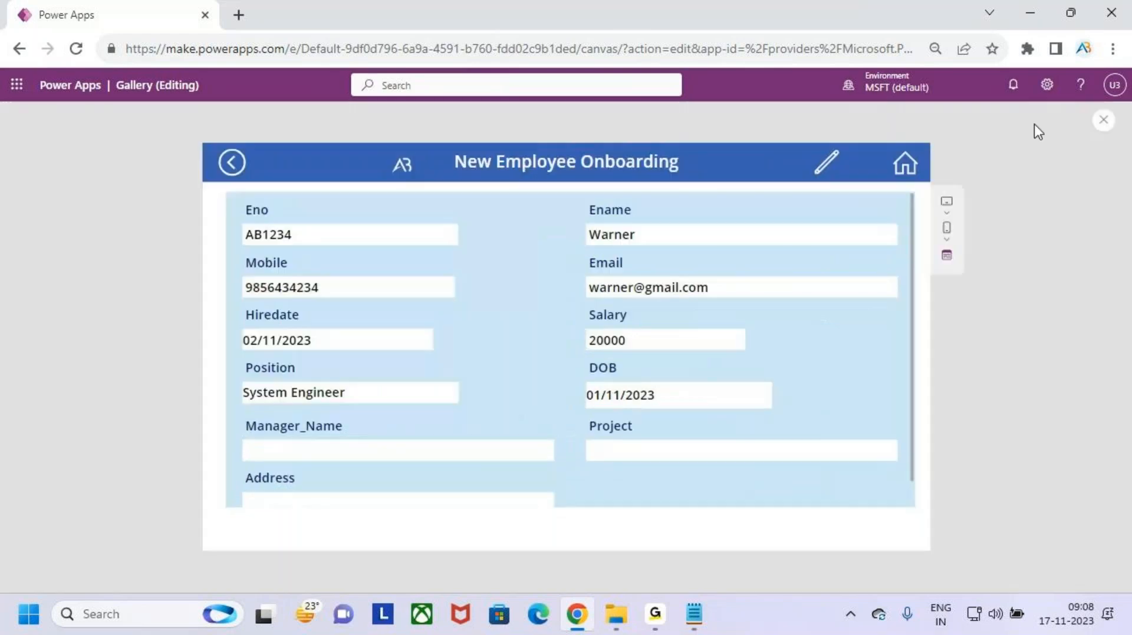
- Back in the editor, make the header pencil icon slightly smaller
left_click(1103, 120)
left_click(696, 400)
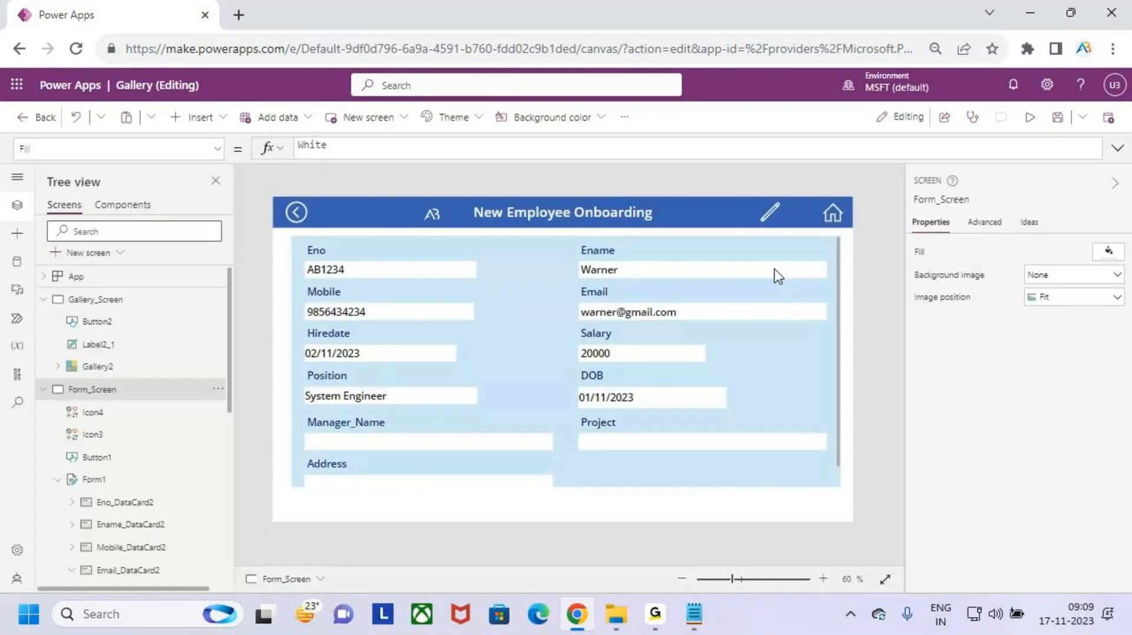
left_click(769, 223)
scroll(784, 207, "up", 5)
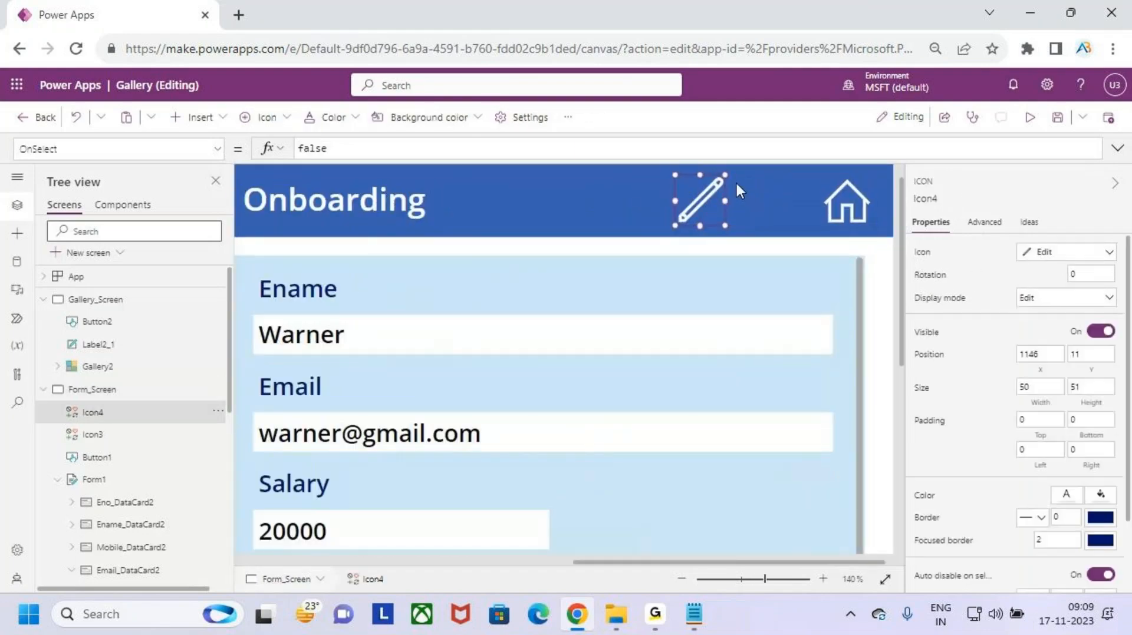
left_click_drag(720, 178, 714, 218)
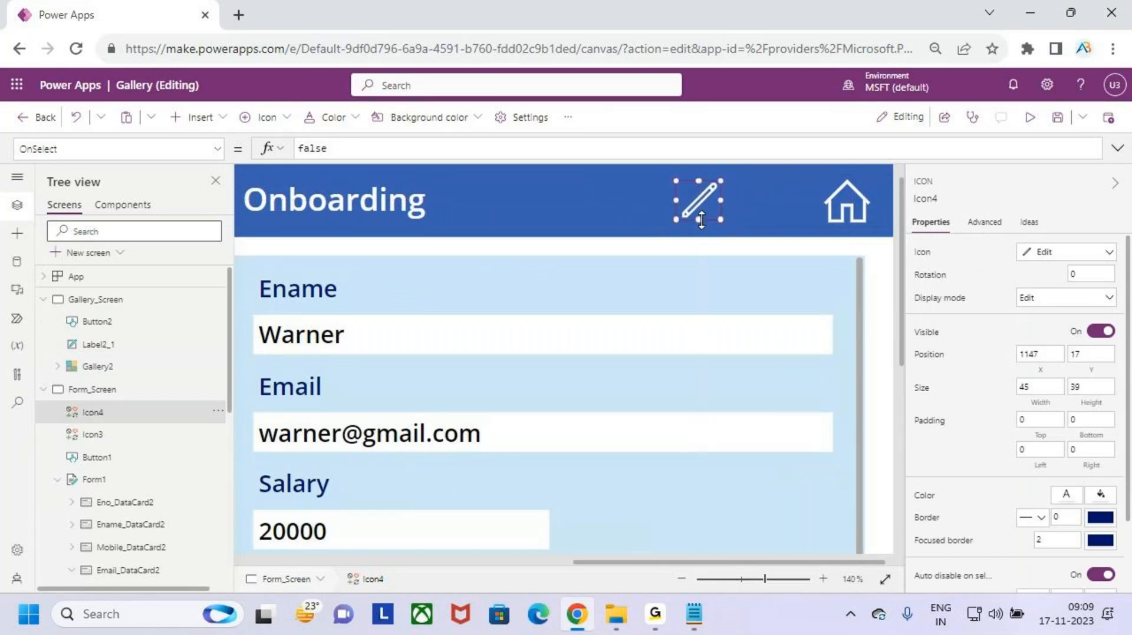
left_click(849, 172)
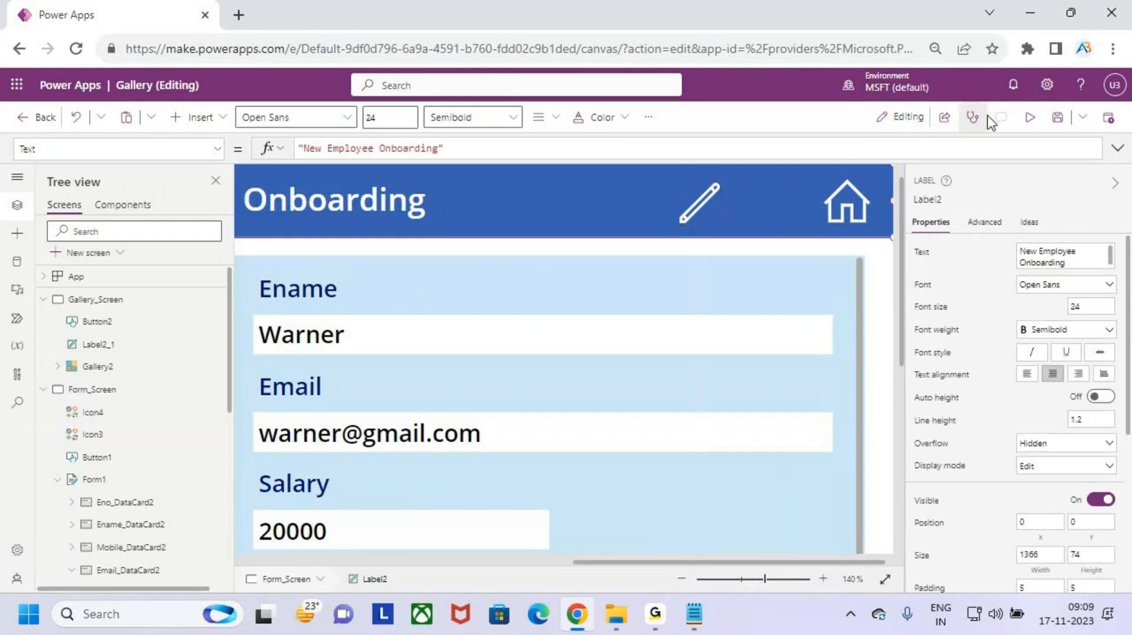
- Preview the app and annotate the header, then return to the editor and dismiss the tip
left_click(1031, 118)
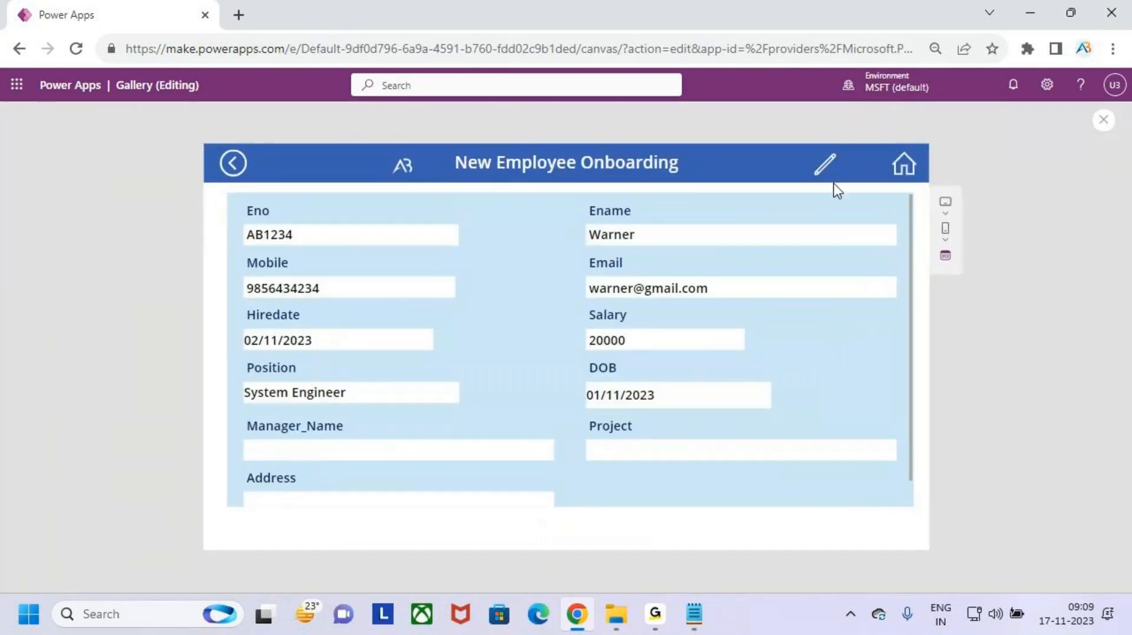
key("ctrl+2")
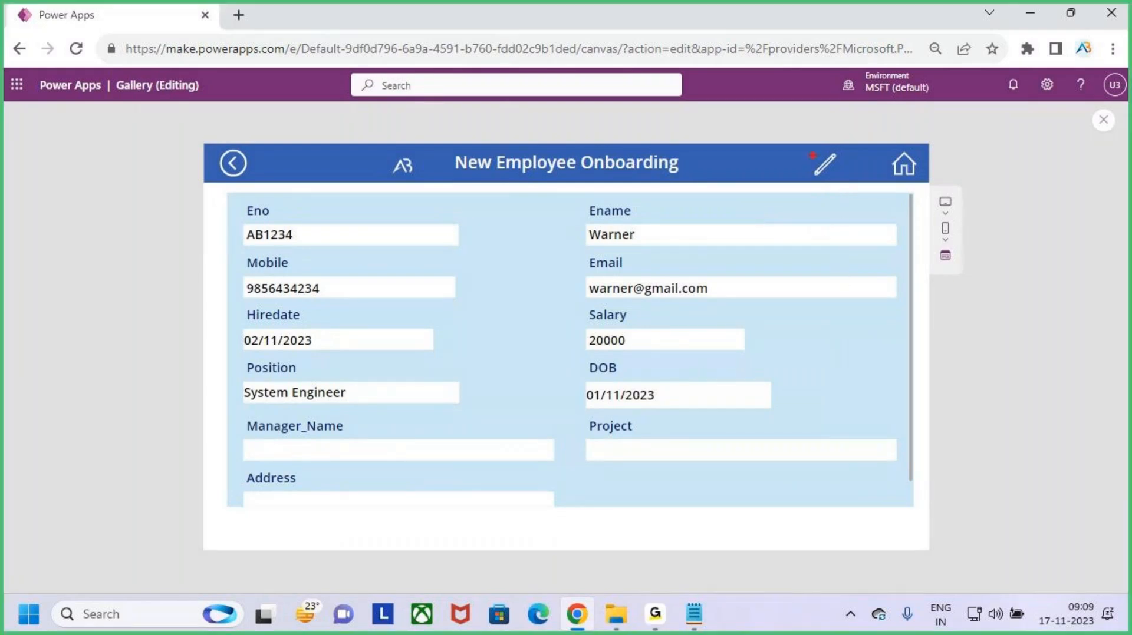
left_click_drag(811, 150, 856, 184)
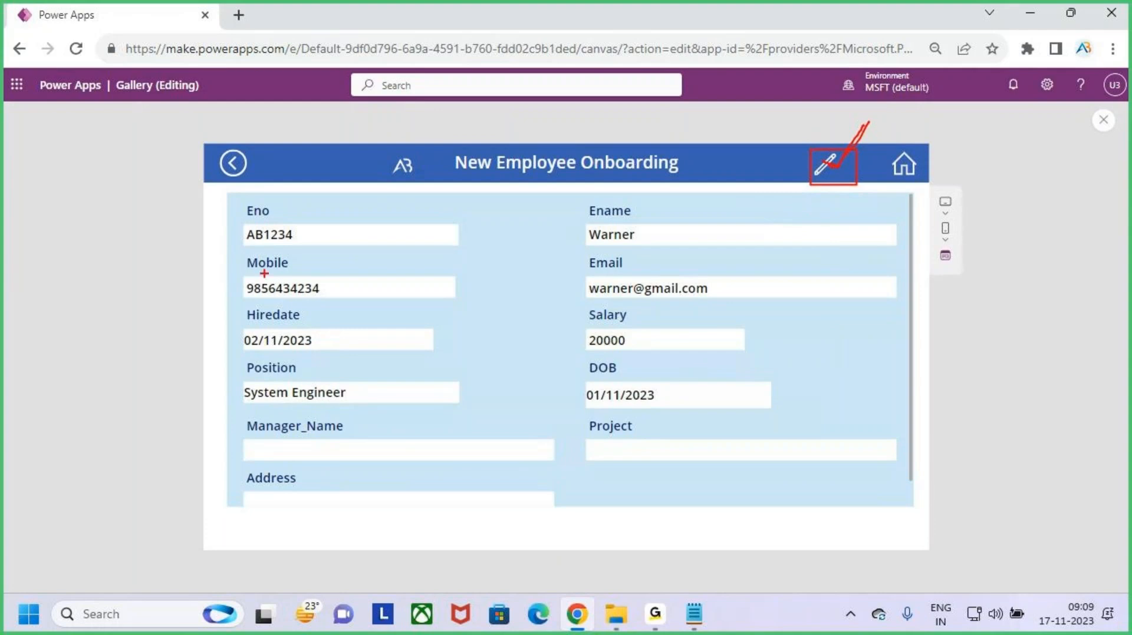
mouse_move(238, 207)
left_mouse_down()
mouse_move(637, 404)
mouse_move(817, 452)
left_mouse_up()
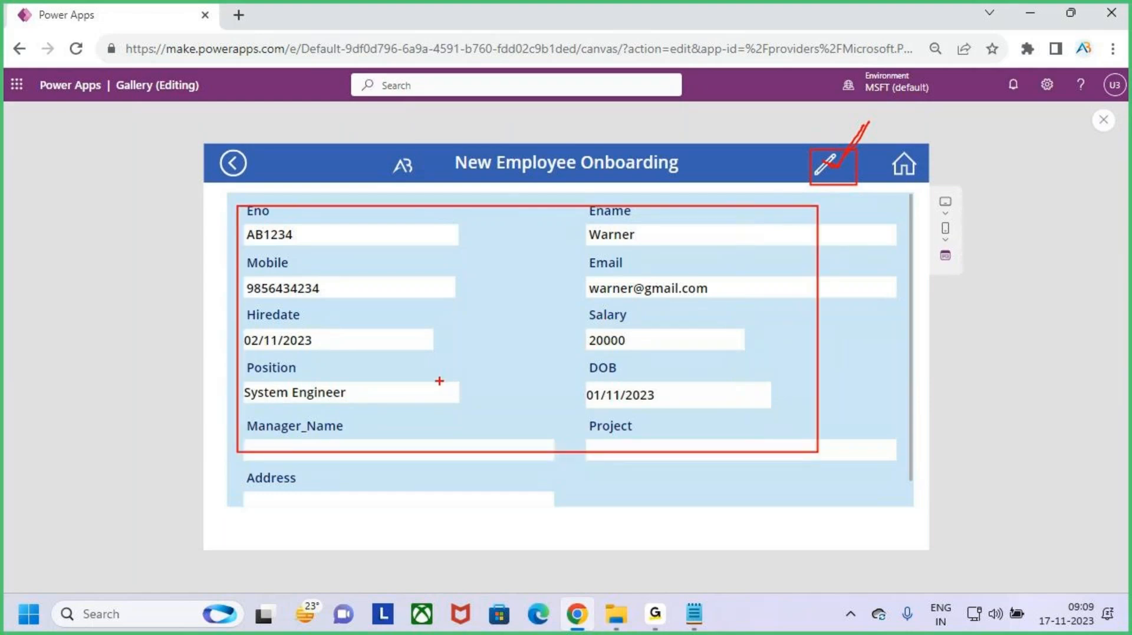
key("Escape")
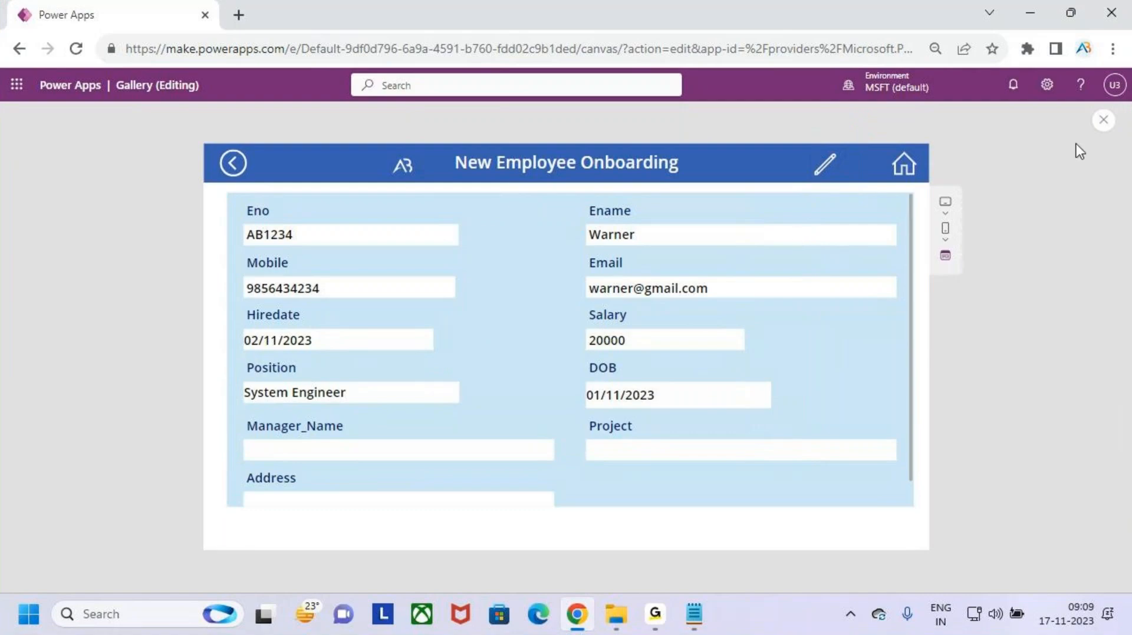
left_click(1100, 125)
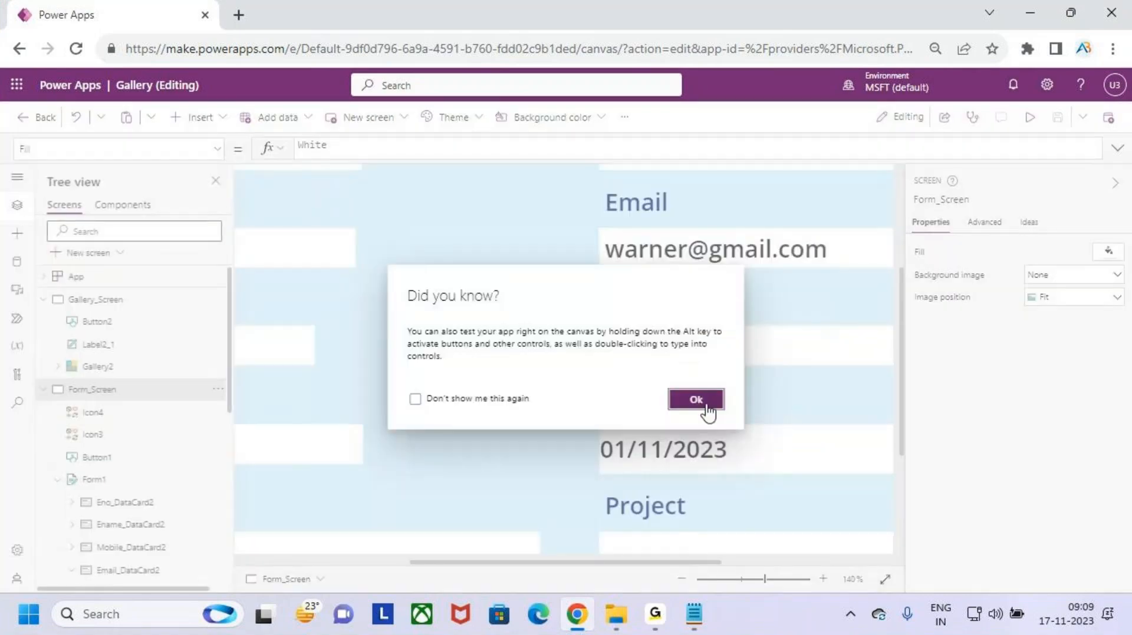
left_click(695, 399)
left_click(694, 614)
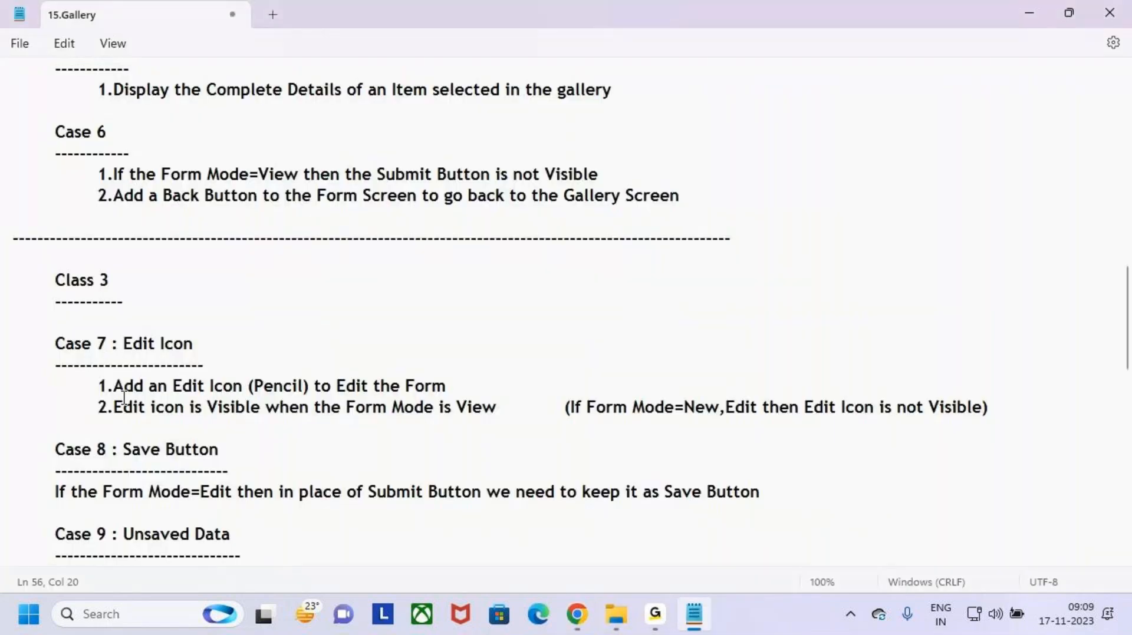
left_click_drag(113, 386, 510, 388)
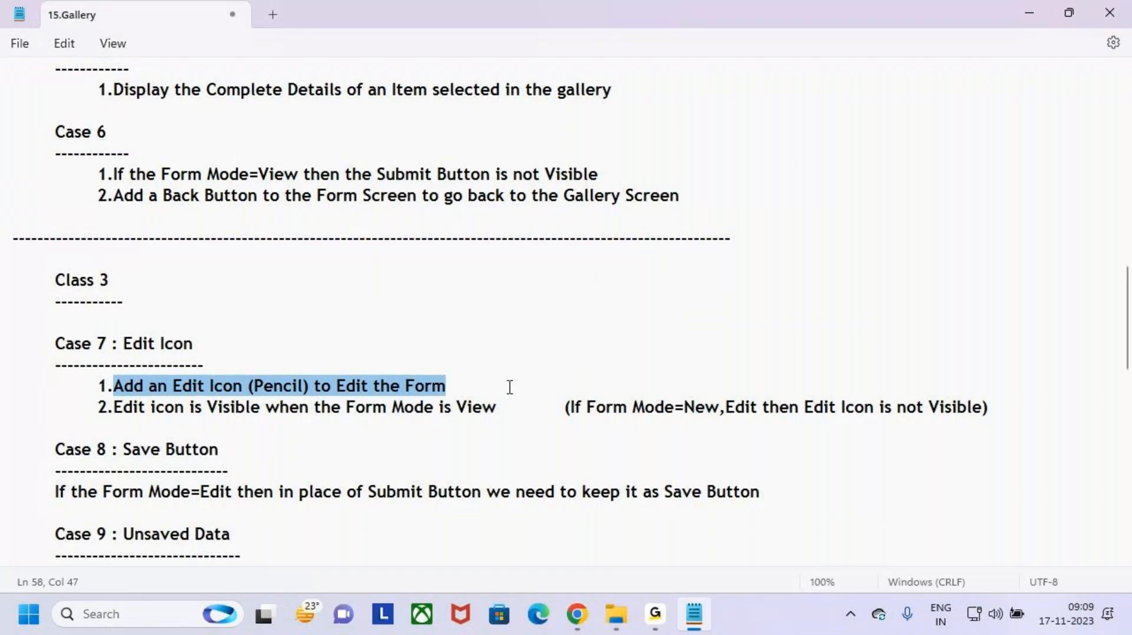
left_click(510, 387)
key("alt+Tab")
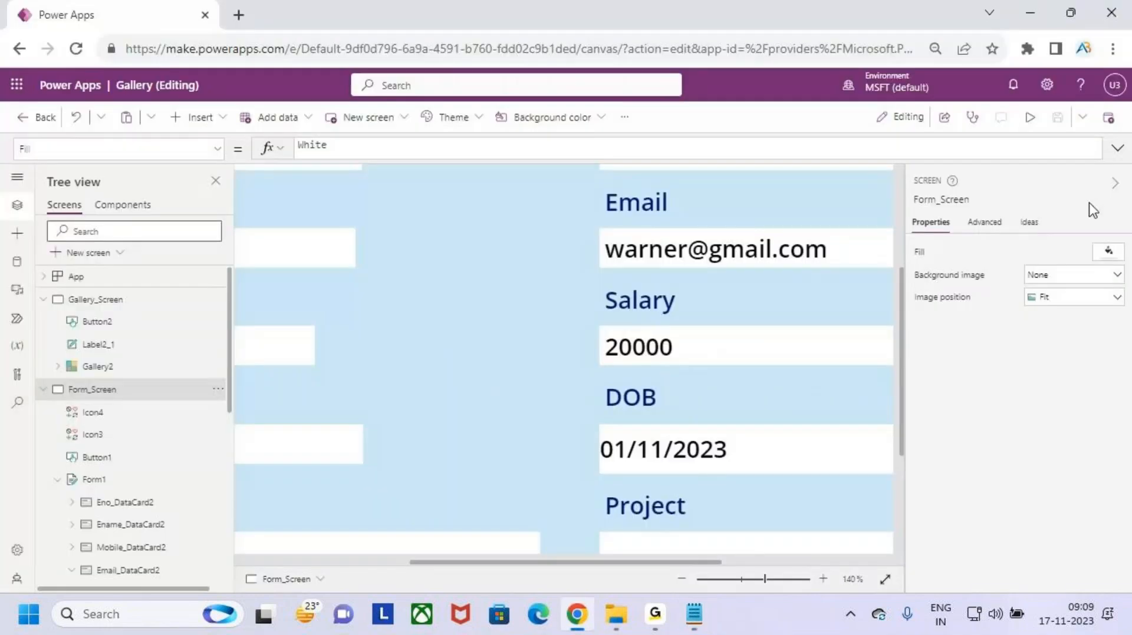
- Replace Icon4's OnSelect value false with EditForm(Form1), save the app, and run it in preview
scroll(695, 286, "down", 6)
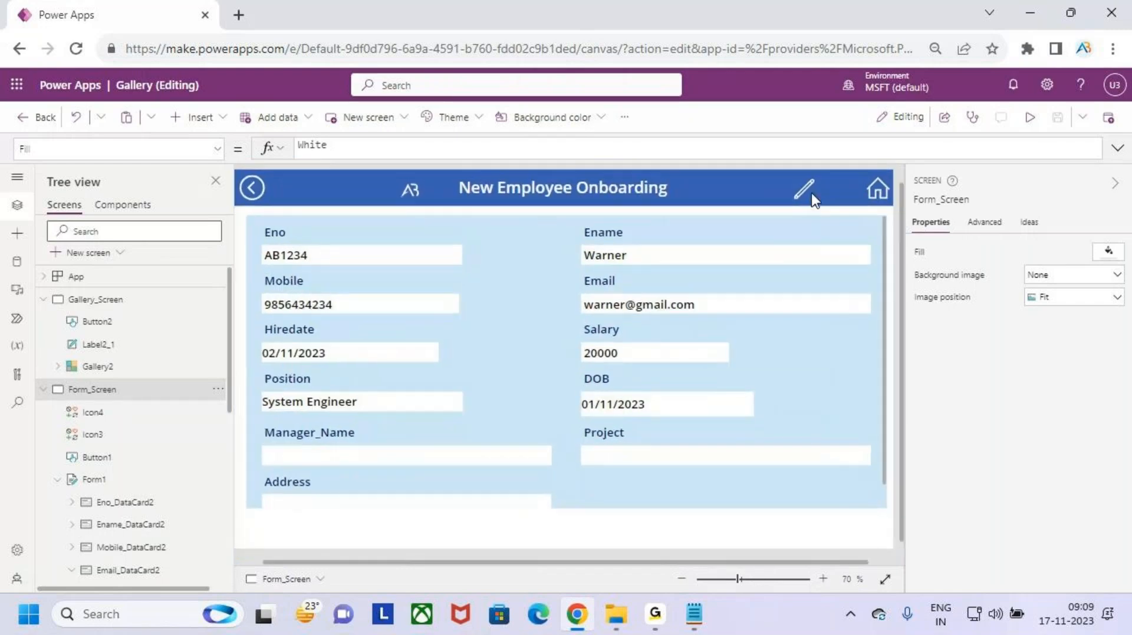
left_click(803, 189)
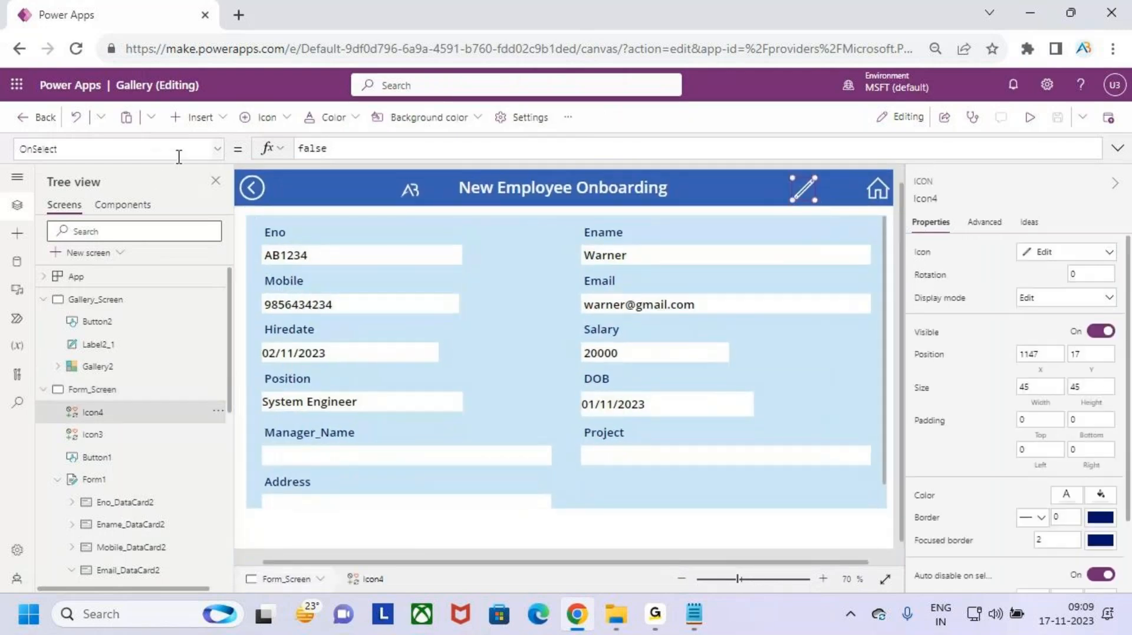
left_click(111, 152)
left_click(344, 147)
left_click_drag(344, 147, 261, 152)
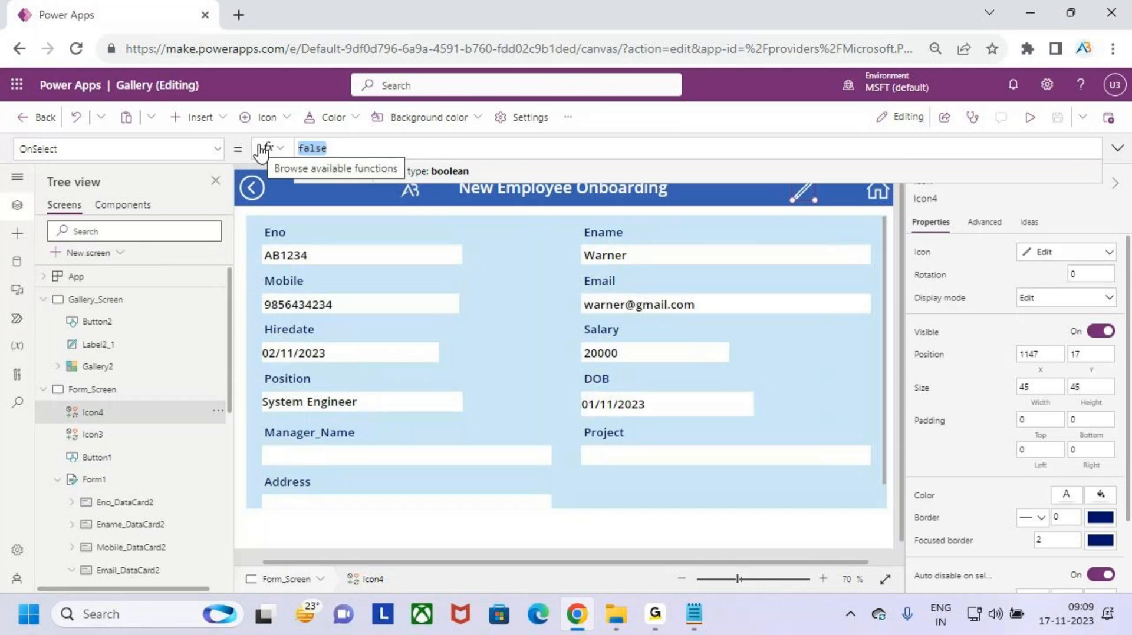
type("edit")
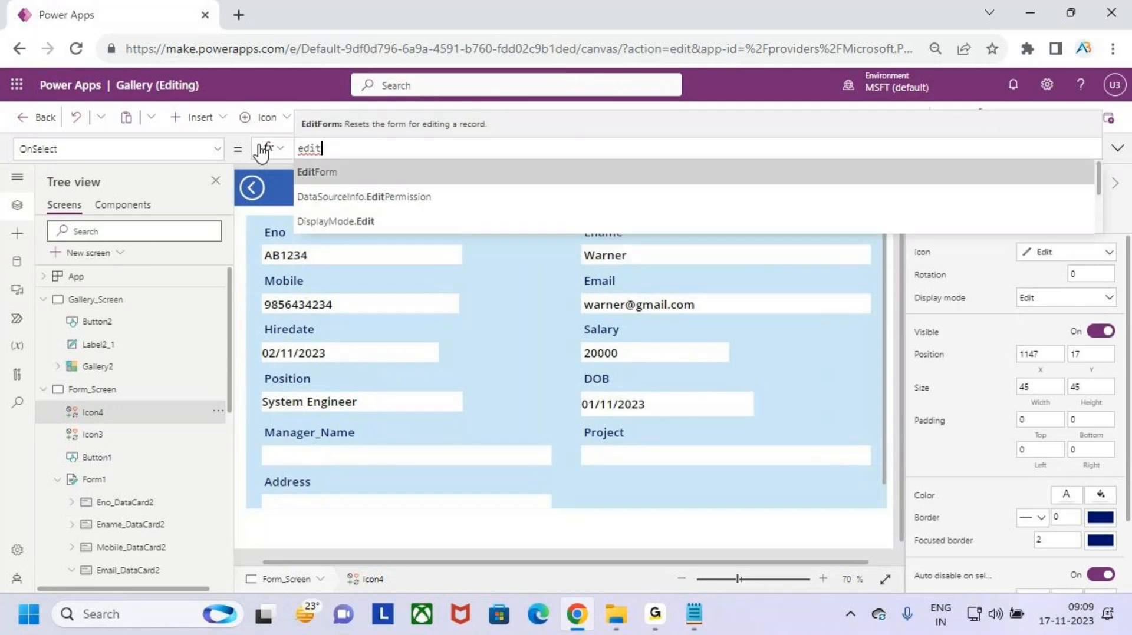
key("Tab")
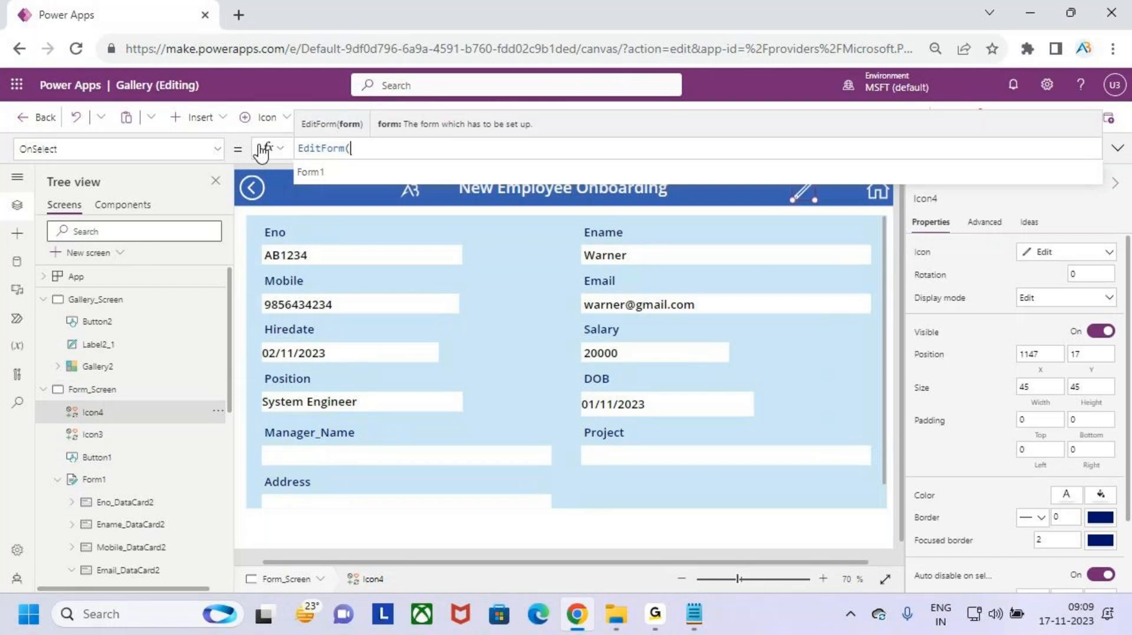
key("Tab")
type(")")
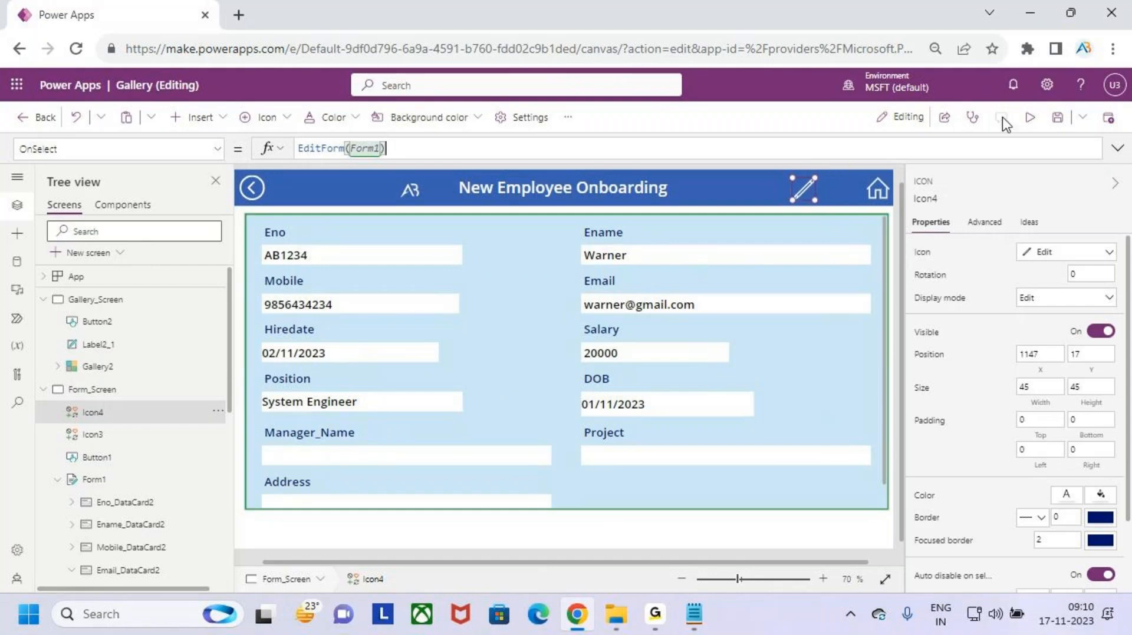
left_click(1057, 117)
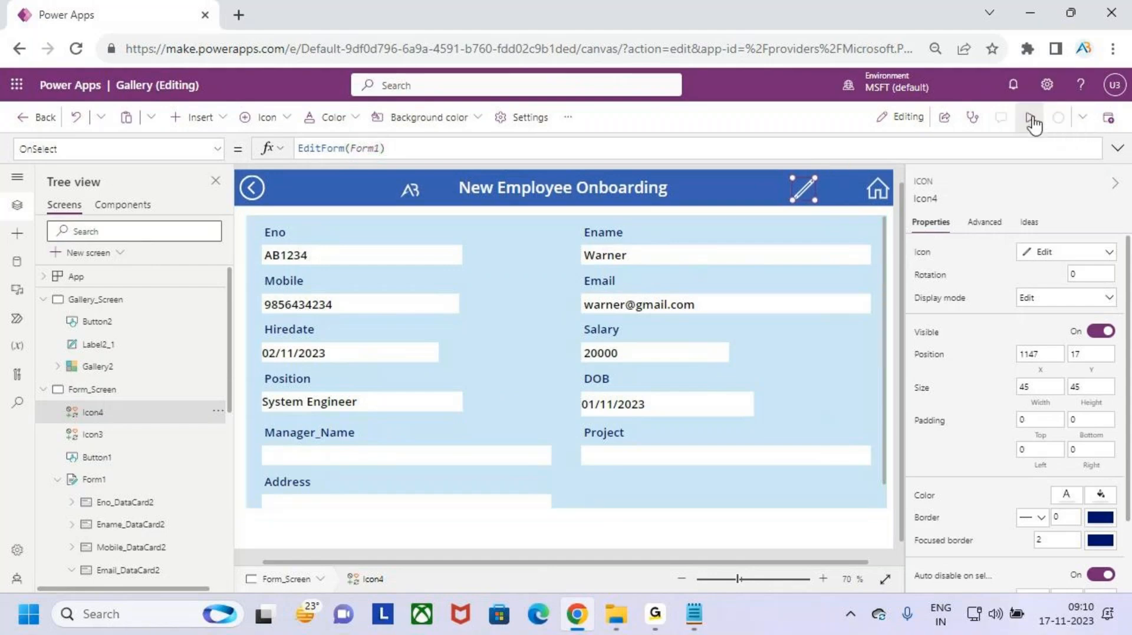
left_click(1031, 119)
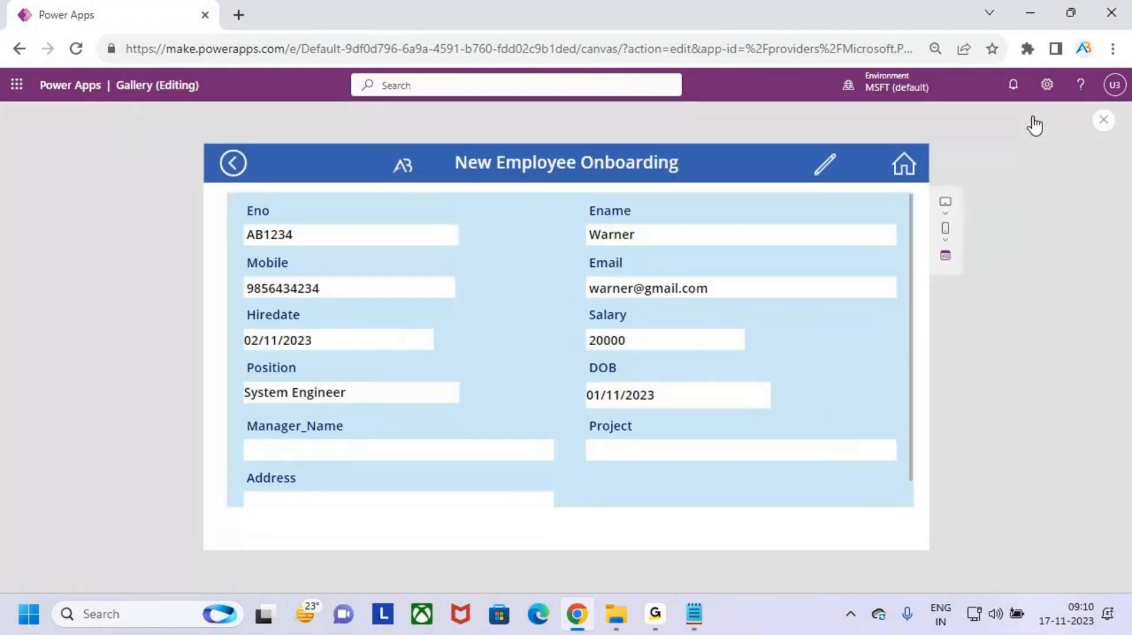
- Put the record in edit mode, enter a manager name, and set Project to ReatilAB
left_click(826, 167)
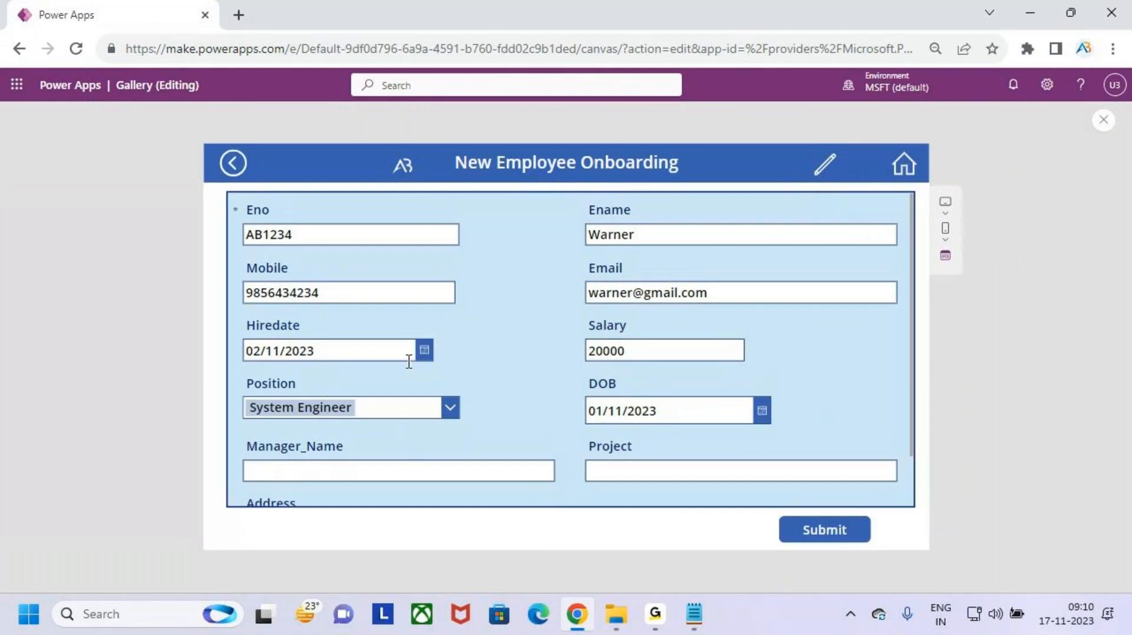
left_click(360, 237)
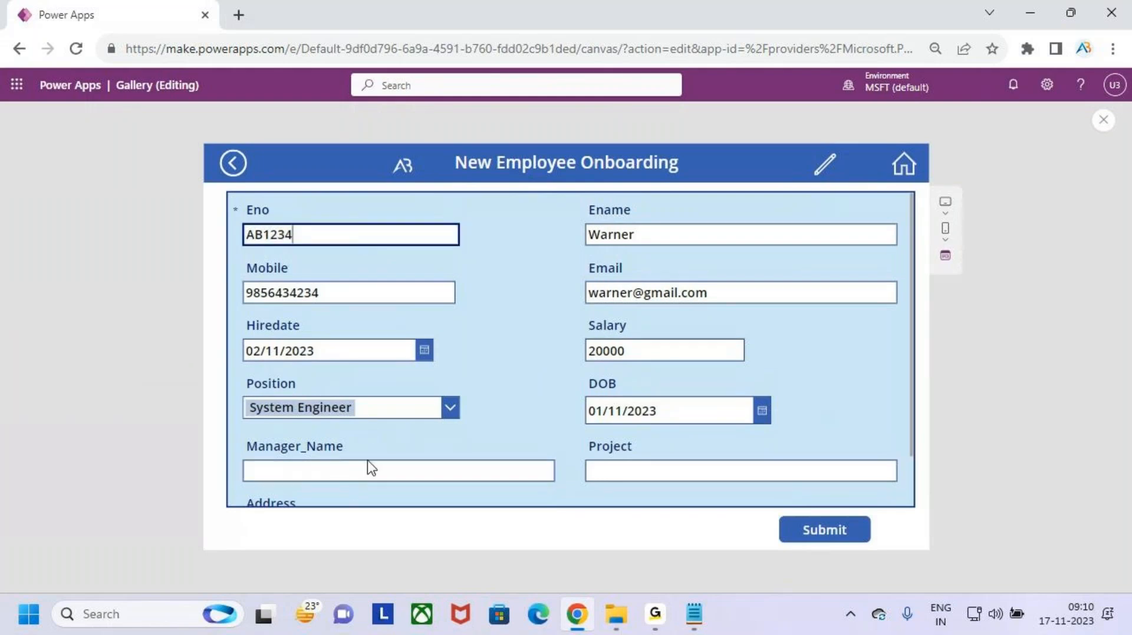
left_click(506, 473)
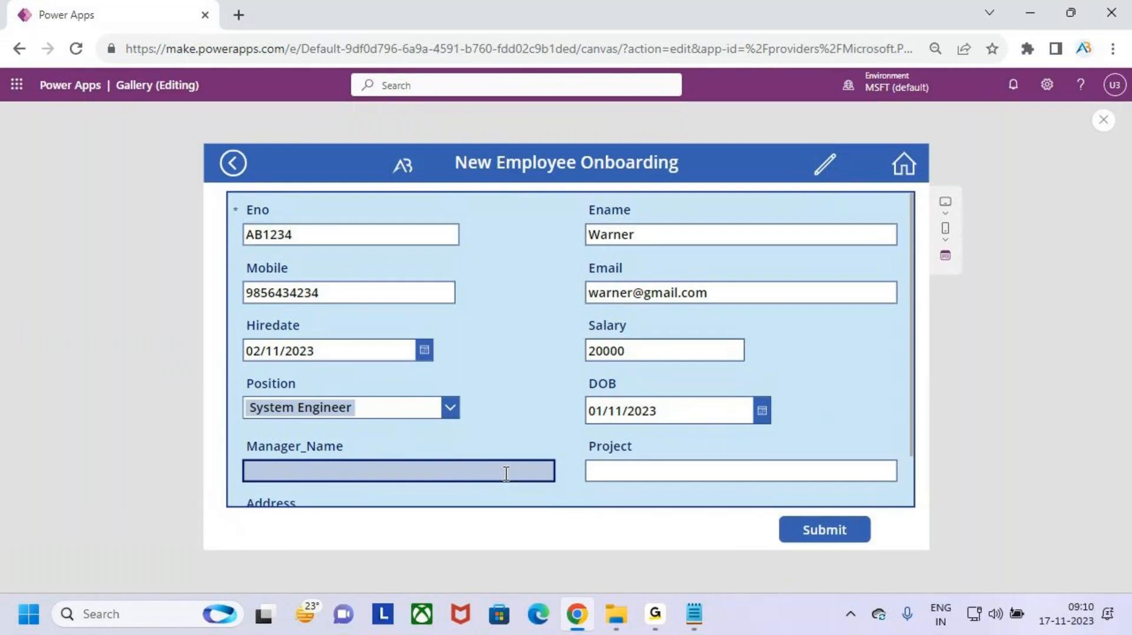
type("Sunil")
left_click(663, 470)
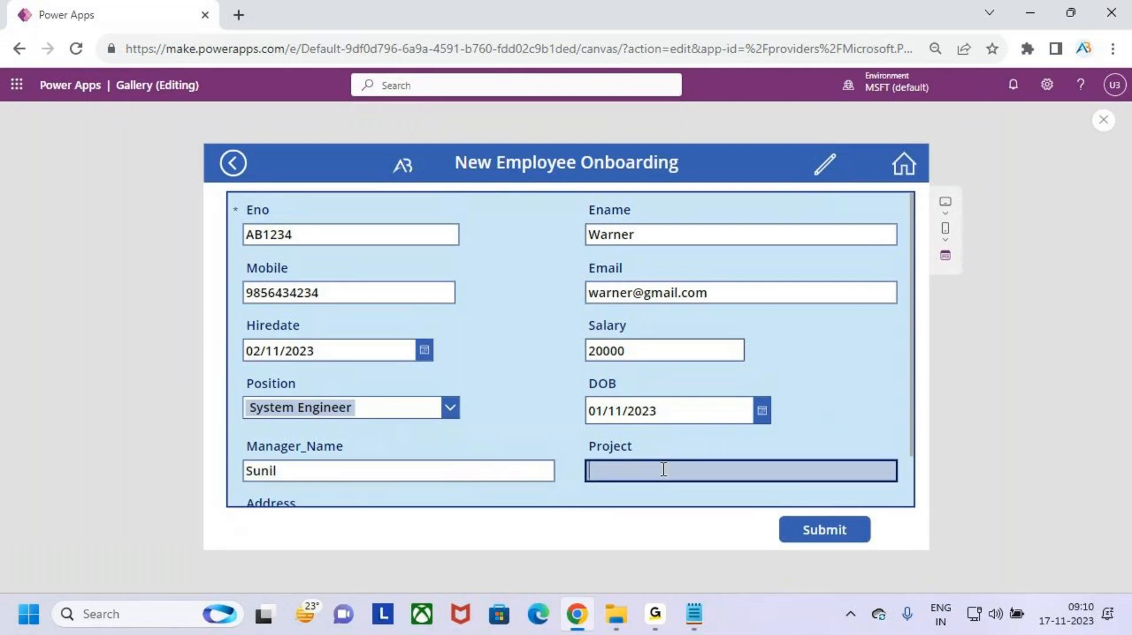
type("Ab")
key("BackSpace")
type("ReatilAB")
- Draw annotation marks around the filled-in form fields, clearing them afterward
key("ctrl+2")
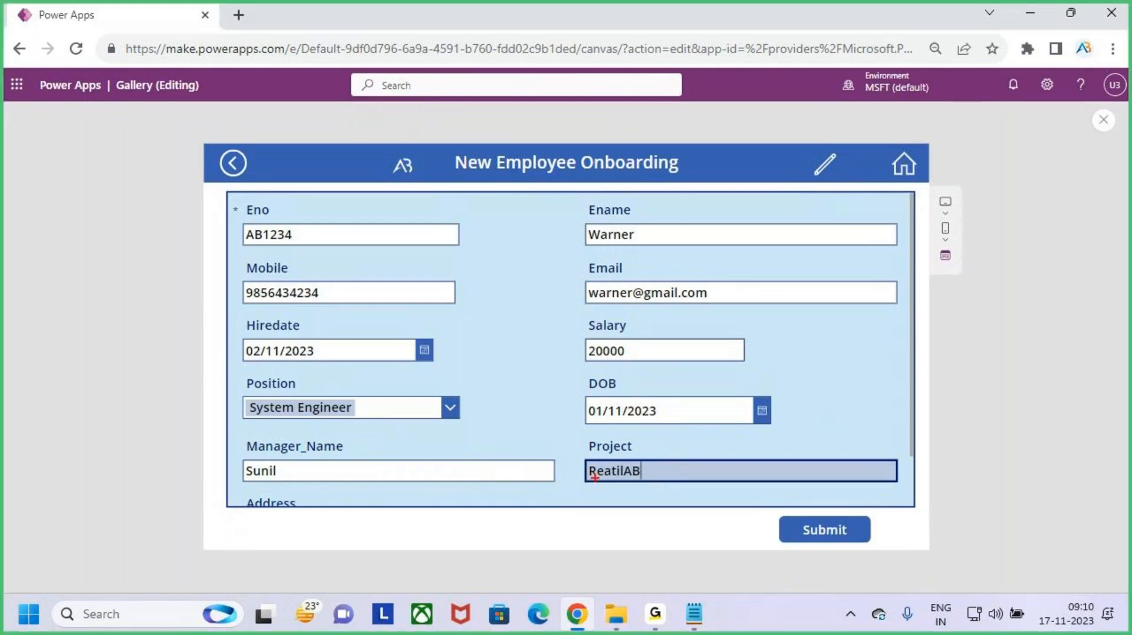
left_click_drag(583, 481, 685, 473)
left_click_drag(300, 456, 343, 436)
key("Escape")
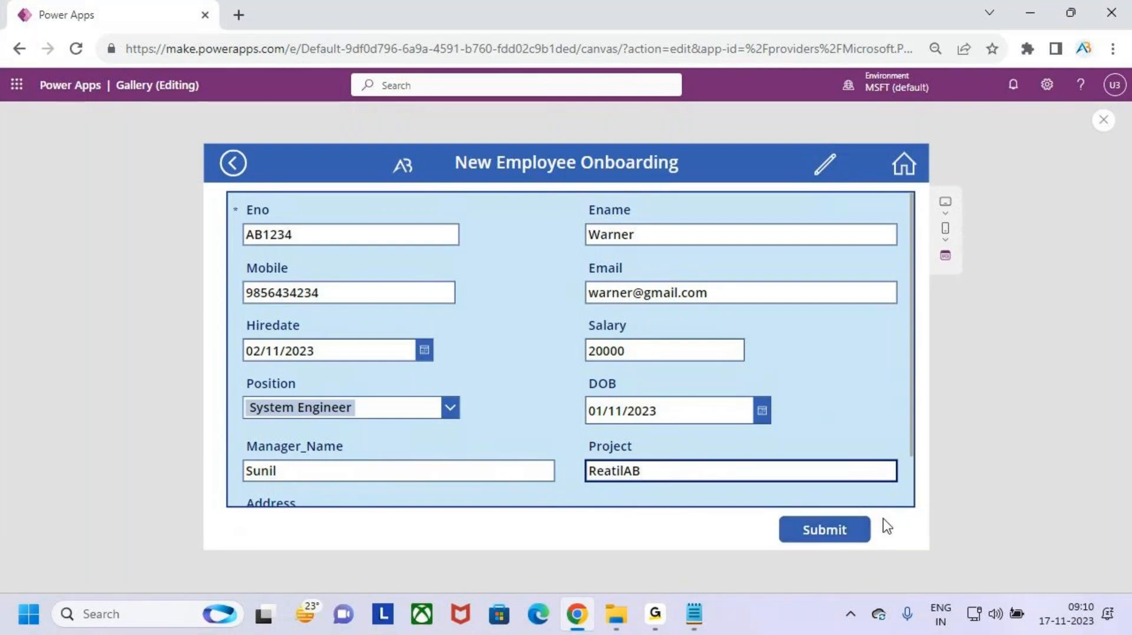
key("ctrl+2")
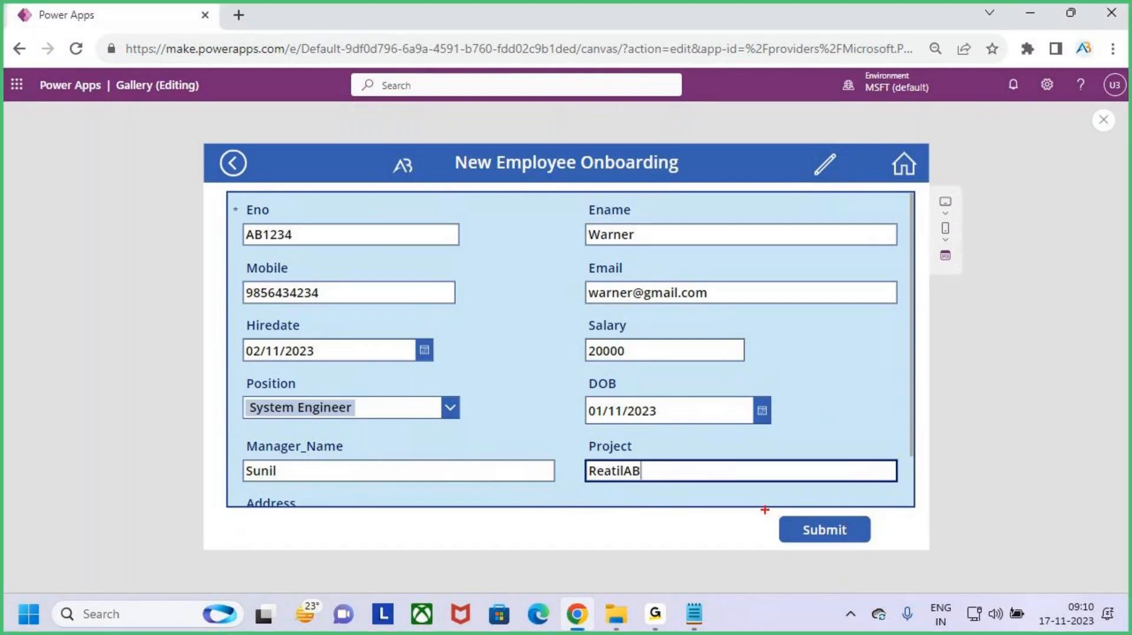
left_click_drag(764, 510, 882, 552)
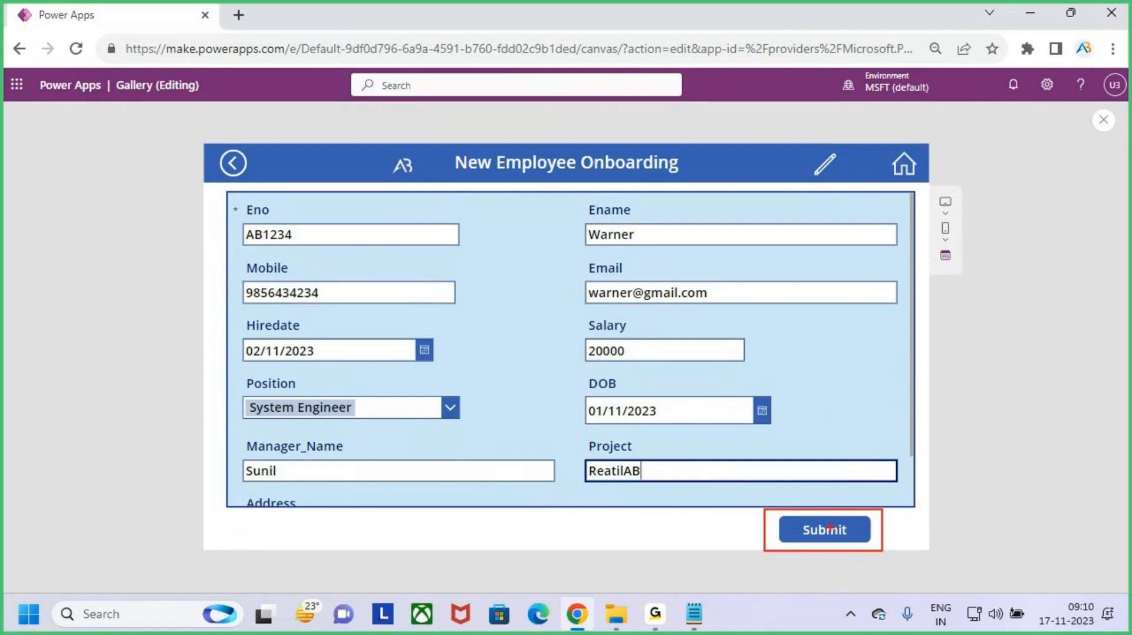
mouse_move(829, 406)
left_mouse_down()
mouse_move(881, 360)
mouse_move(953, 341)
mouse_move(976, 375)
mouse_move(1047, 367)
left_mouse_up()
left_click_drag(1031, 342, 1038, 402)
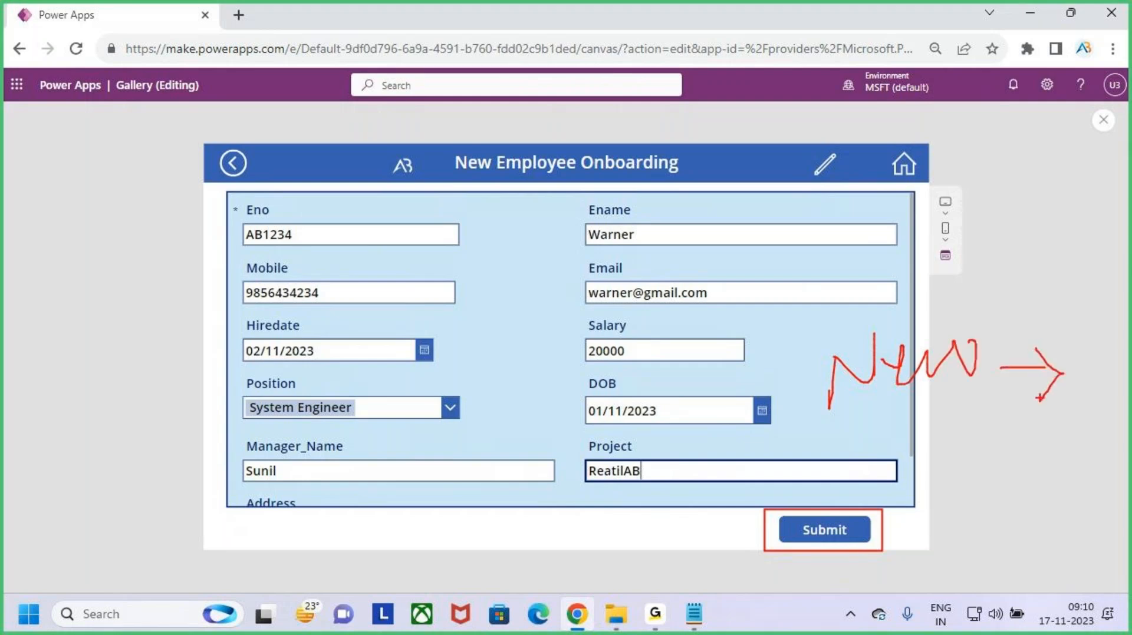
left_click_drag(835, 491, 835, 517)
left_click_drag(648, 469, 709, 434)
mouse_move(943, 509)
left_mouse_down()
mouse_move(920, 512)
mouse_move(1019, 517)
left_mouse_up()
left_click_drag(906, 569, 1089, 494)
key("Escape")
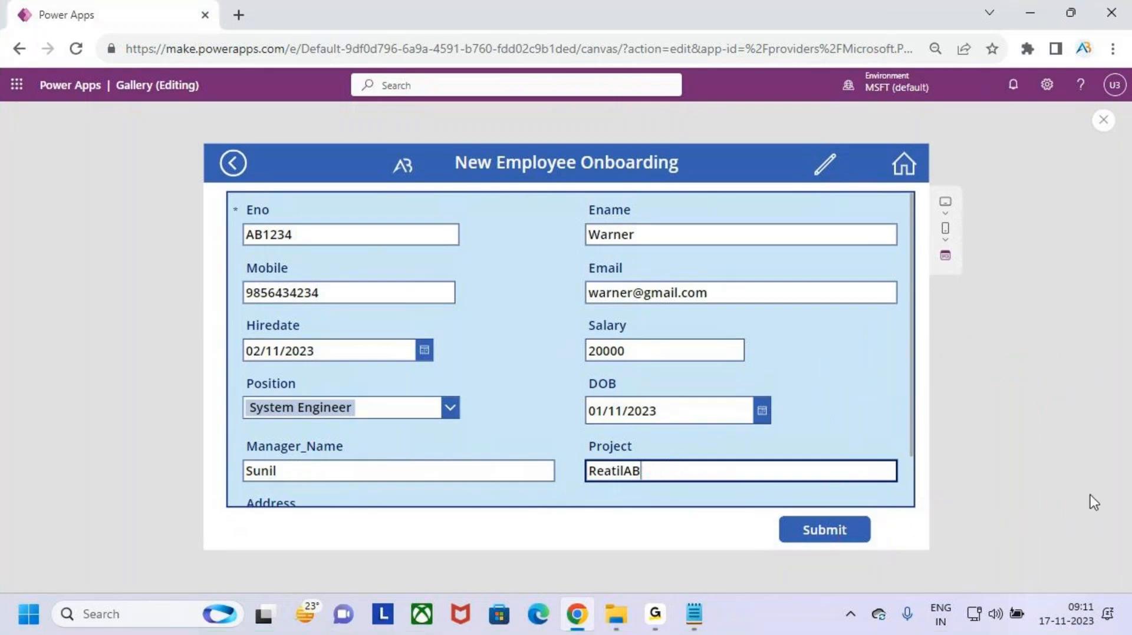
- Clear the Manager_Name and Project (ReatilAB) field values
left_click(278, 470)
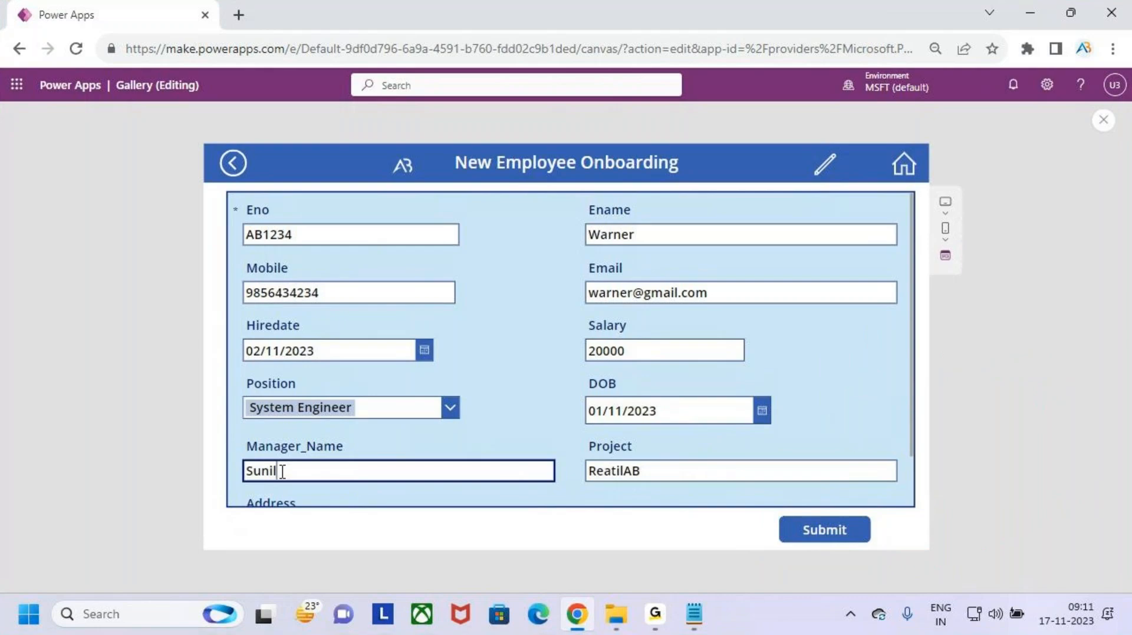
left_click_drag(278, 470, 215, 468)
key("BackSpace")
left_click(685, 471)
key("BackSpace")
key("BackSpace")
key("BackSpace")
key("BackSpace")
key("BackSpace")
key("BackSpace")
key("BackSpace")
key("BackSpace")
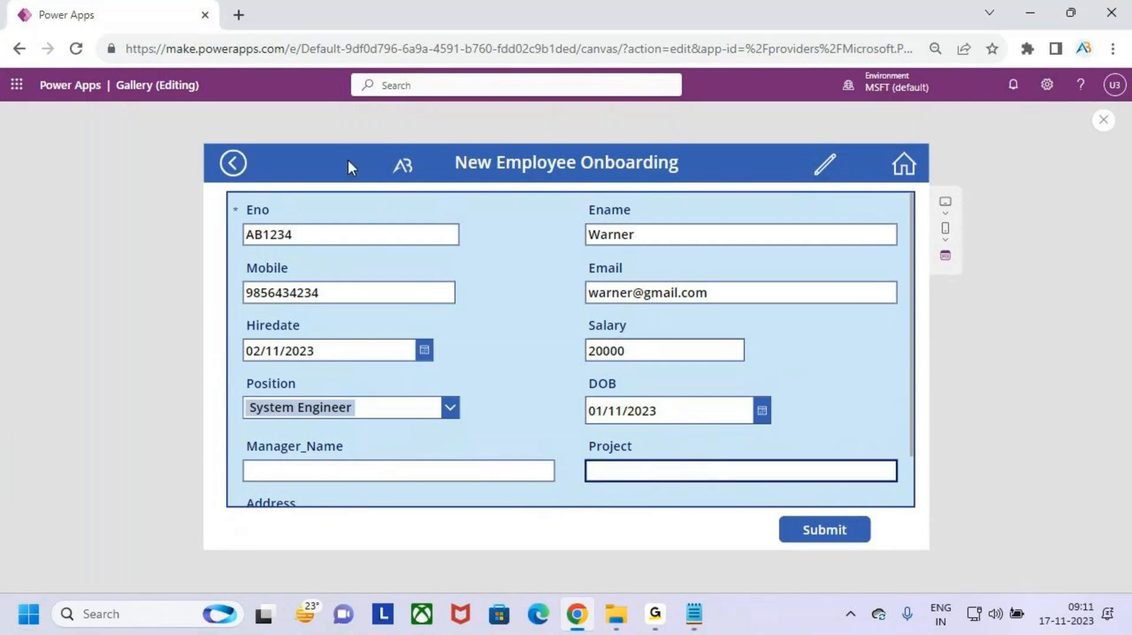
- Return to the gallery, open the first employee in edit mode, then go back to the gallery
left_click(903, 166)
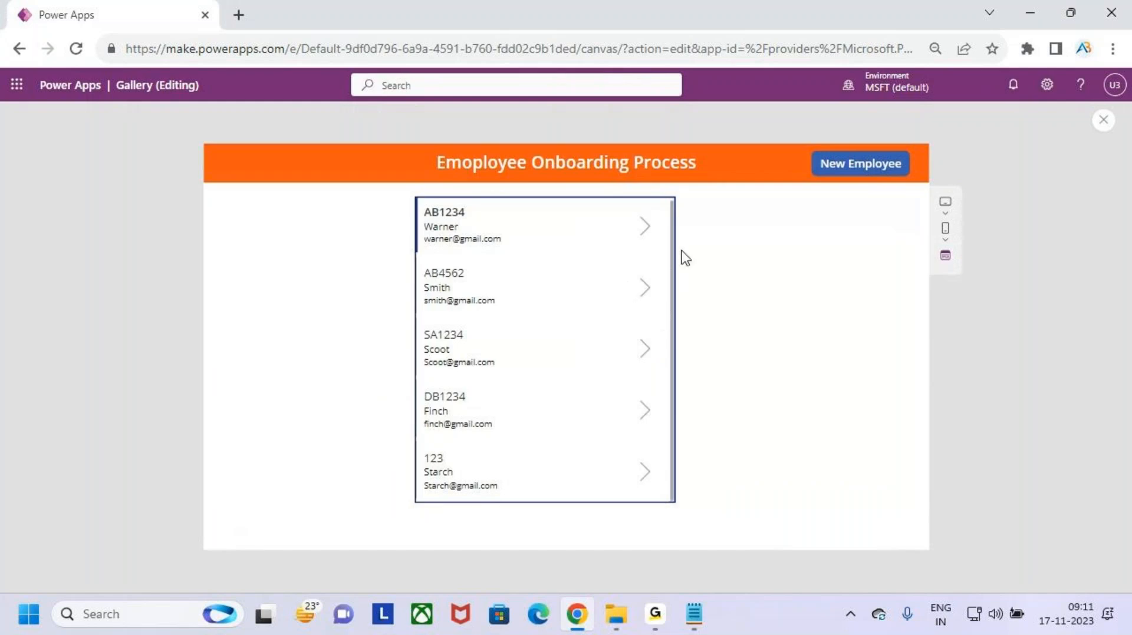
left_click(645, 230)
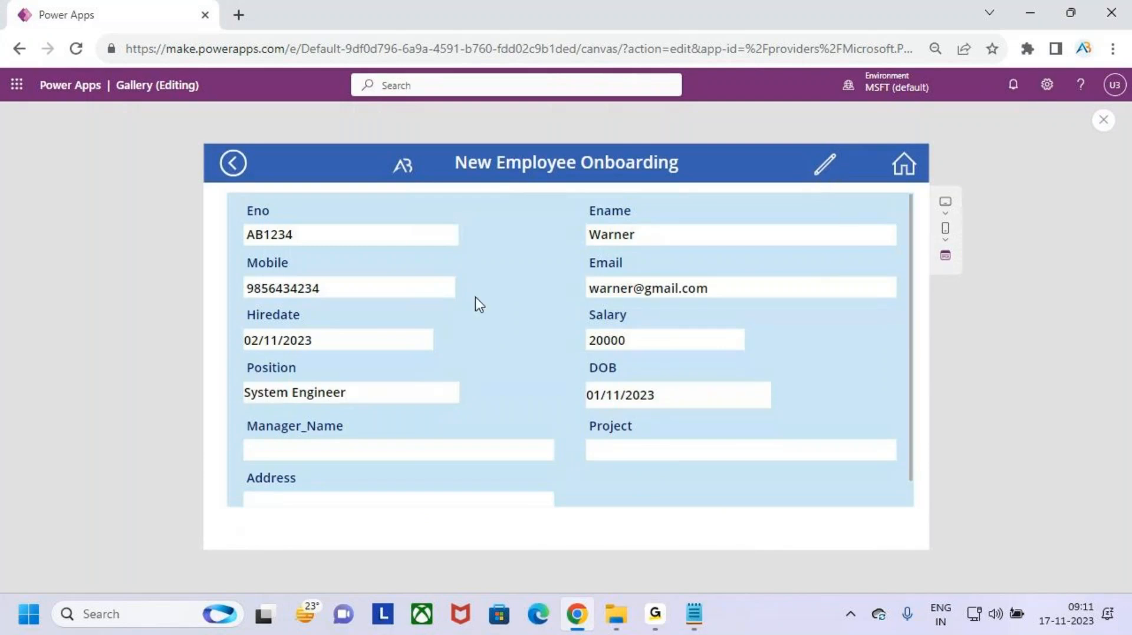
left_click(824, 171)
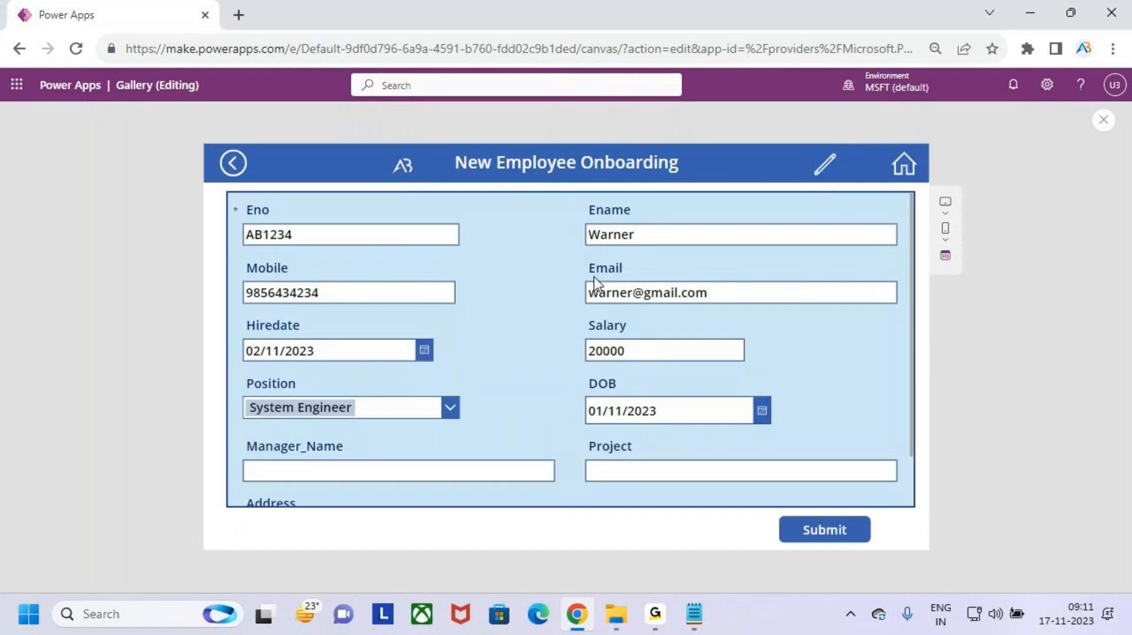
left_click(903, 166)
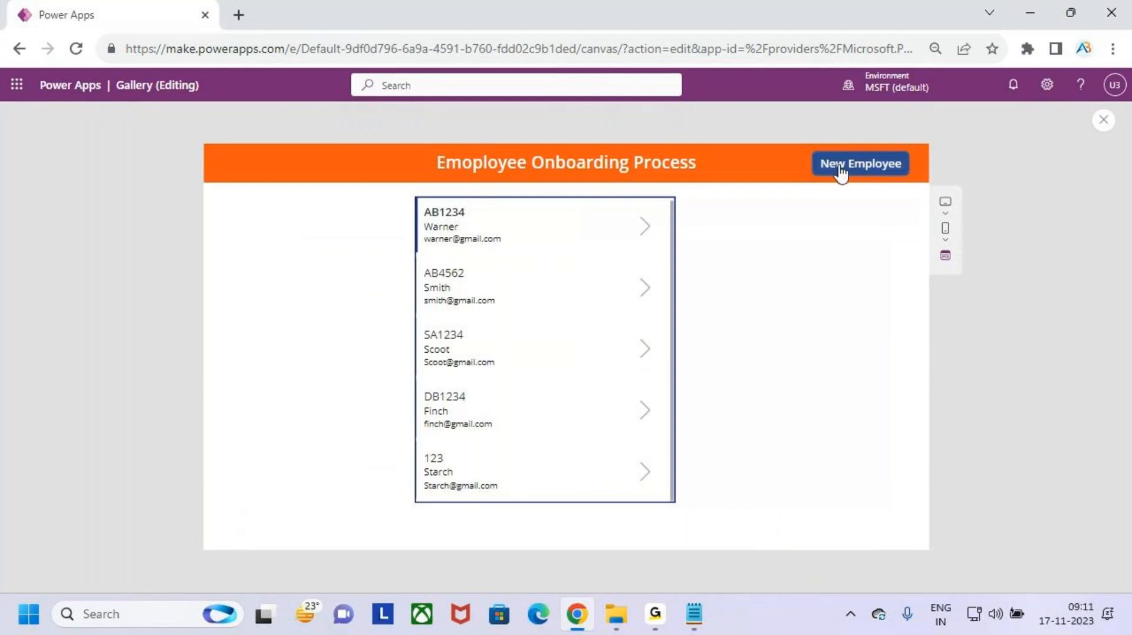
left_click(881, 168)
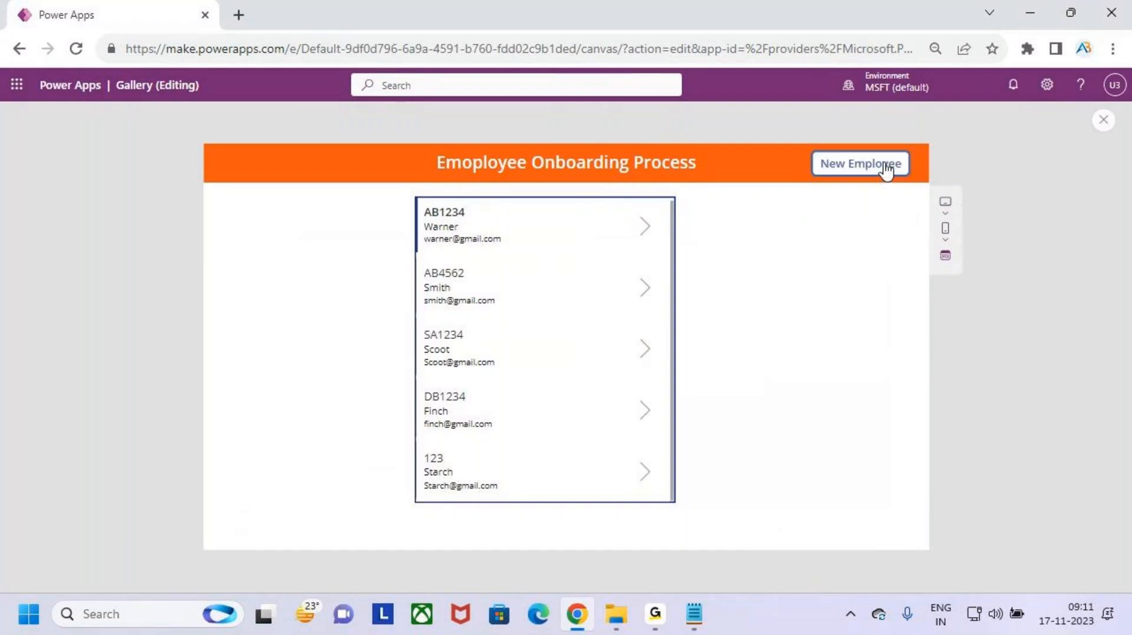
key("ctrl+2")
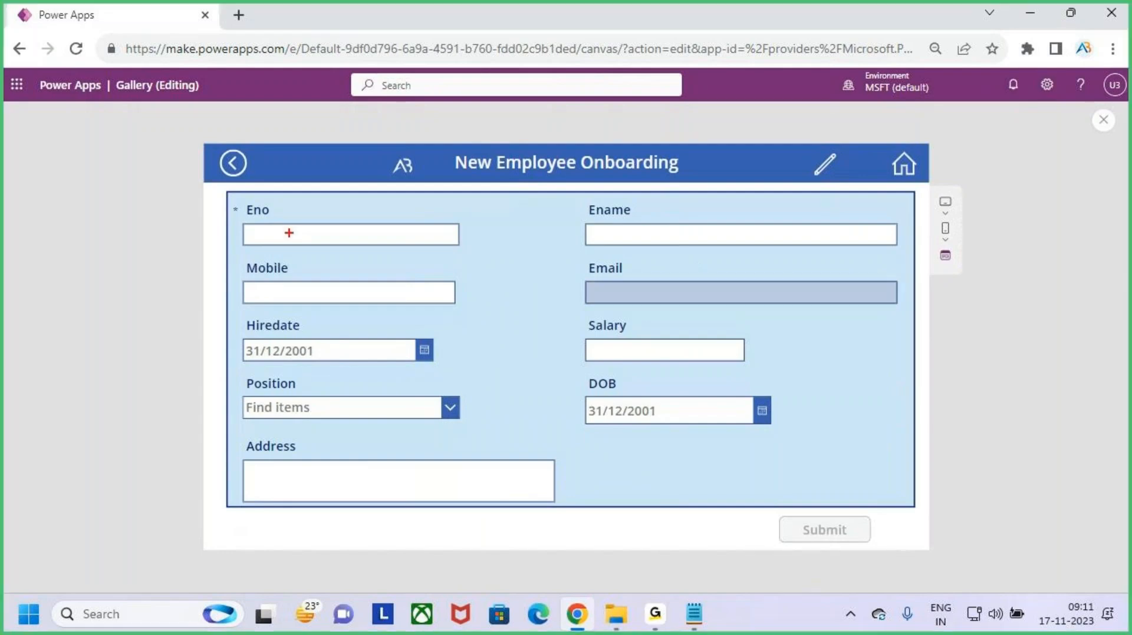
mouse_move(231, 204)
left_mouse_down()
mouse_move(718, 448)
mouse_move(912, 502)
left_mouse_up()
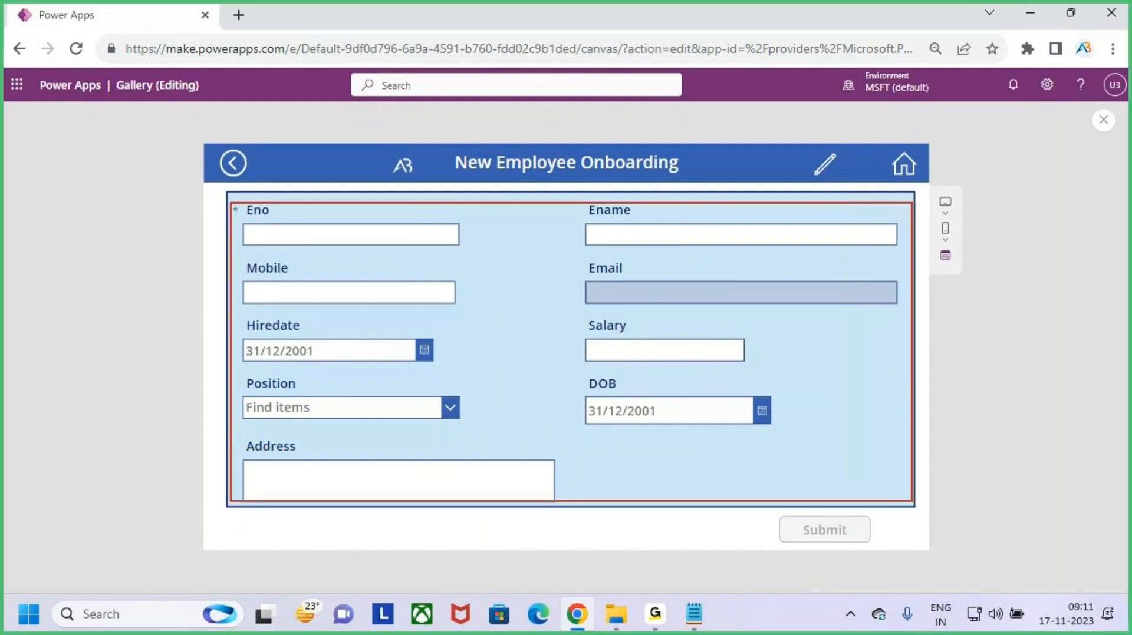
mouse_move(533, 161)
left_mouse_down()
mouse_move(539, 203)
mouse_move(549, 202)
left_mouse_up()
left_click_drag(562, 169, 540, 206)
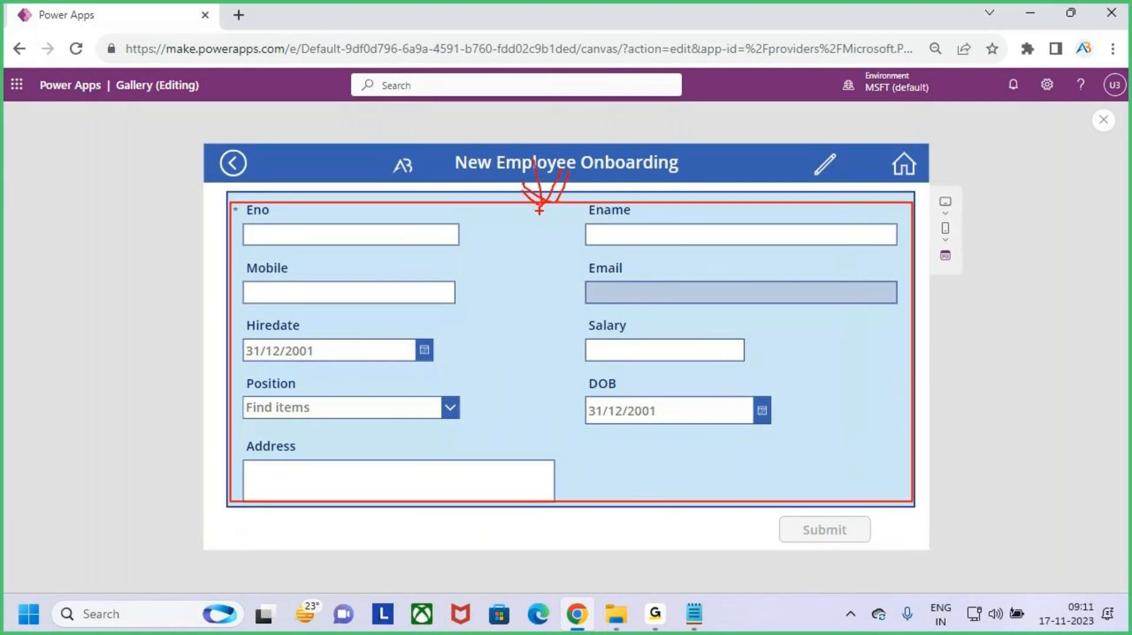
key("Escape")
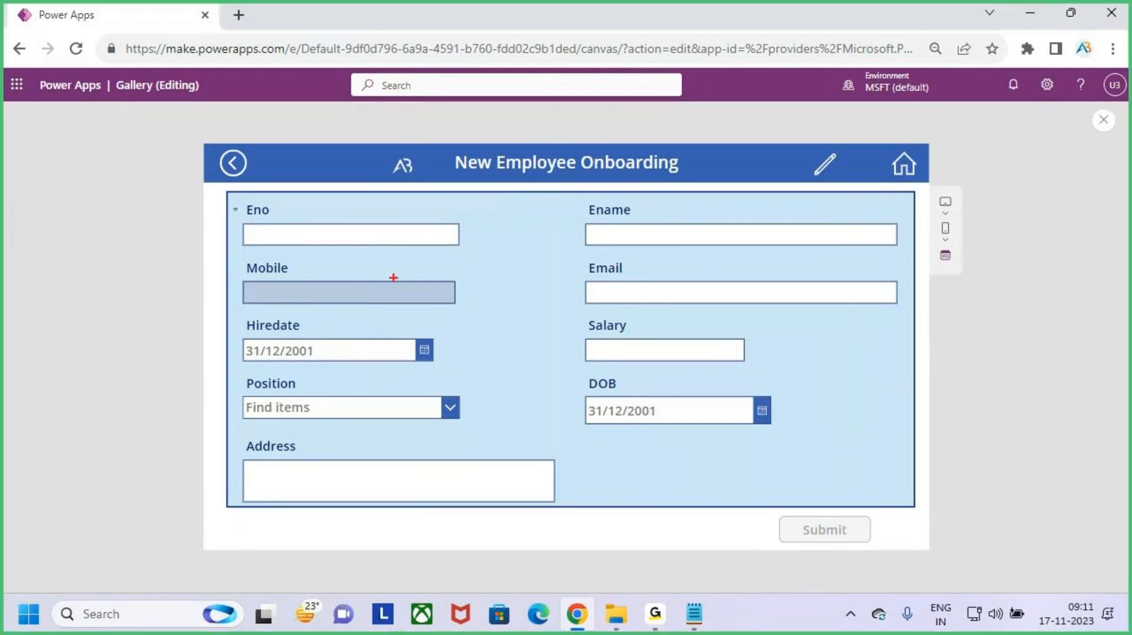
mouse_move(229, 190)
left_mouse_down()
mouse_move(652, 401)
mouse_move(917, 508)
left_mouse_up()
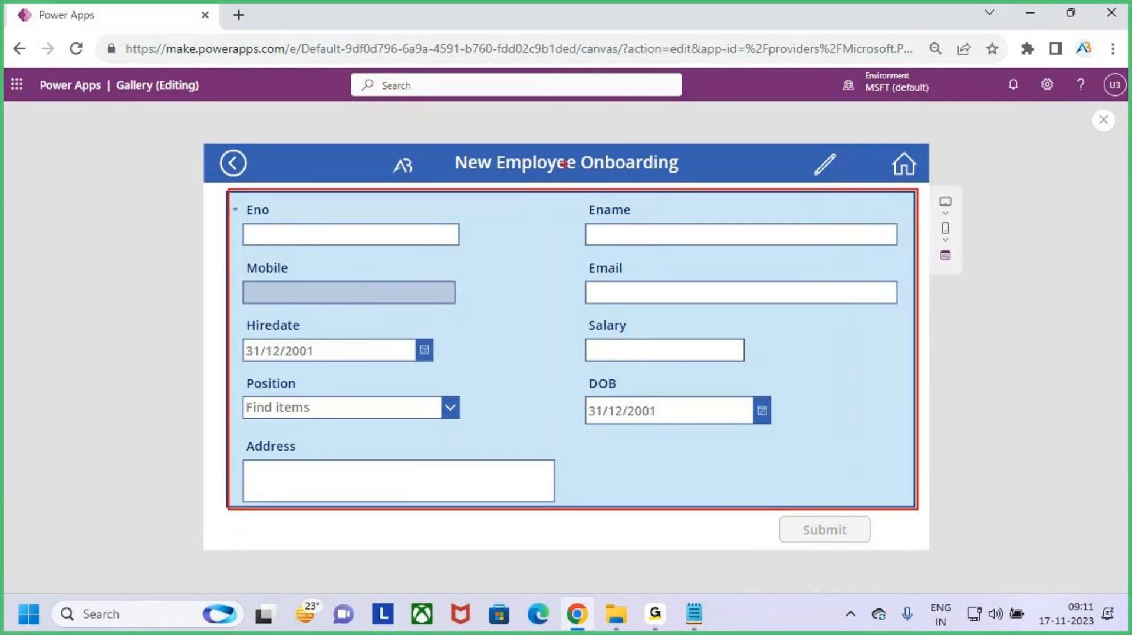
mouse_move(551, 133)
left_mouse_down()
mouse_move(557, 180)
mouse_move(575, 197)
mouse_move(547, 216)
left_mouse_up()
key("Escape")
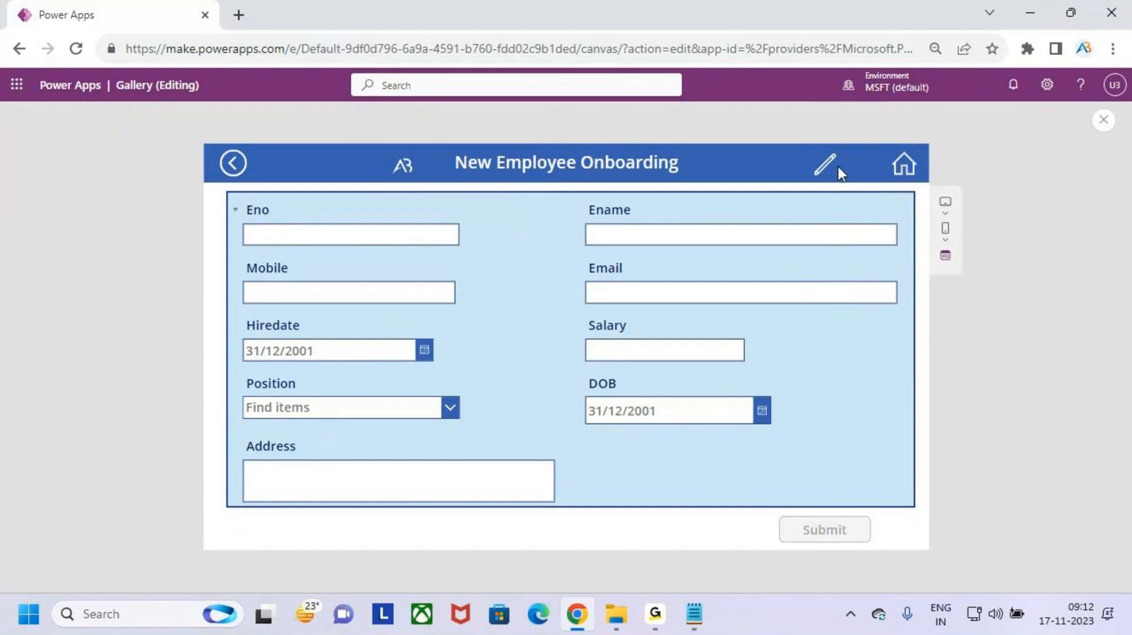
key("ctrl+2")
left_click_drag(796, 145, 852, 185)
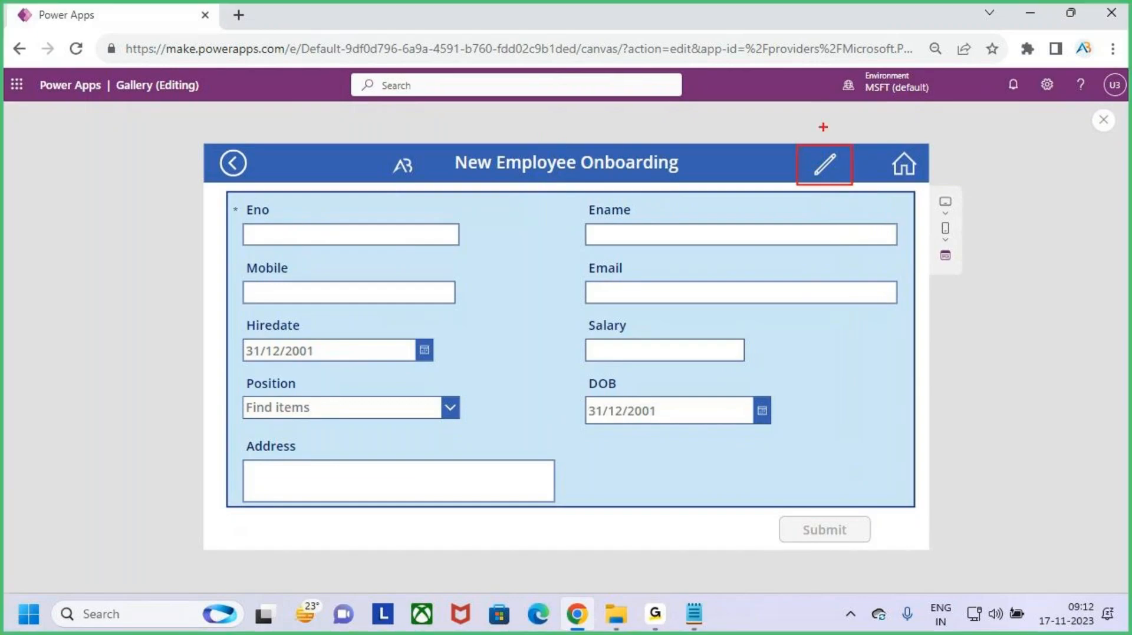
left_click_drag(815, 117, 817, 143)
left_click_drag(806, 134, 816, 144)
mouse_move(228, 196)
left_mouse_down()
mouse_move(911, 477)
mouse_move(914, 499)
left_mouse_up()
mouse_move(843, 400)
left_mouse_down()
mouse_move(917, 402)
mouse_move(915, 423)
left_mouse_up()
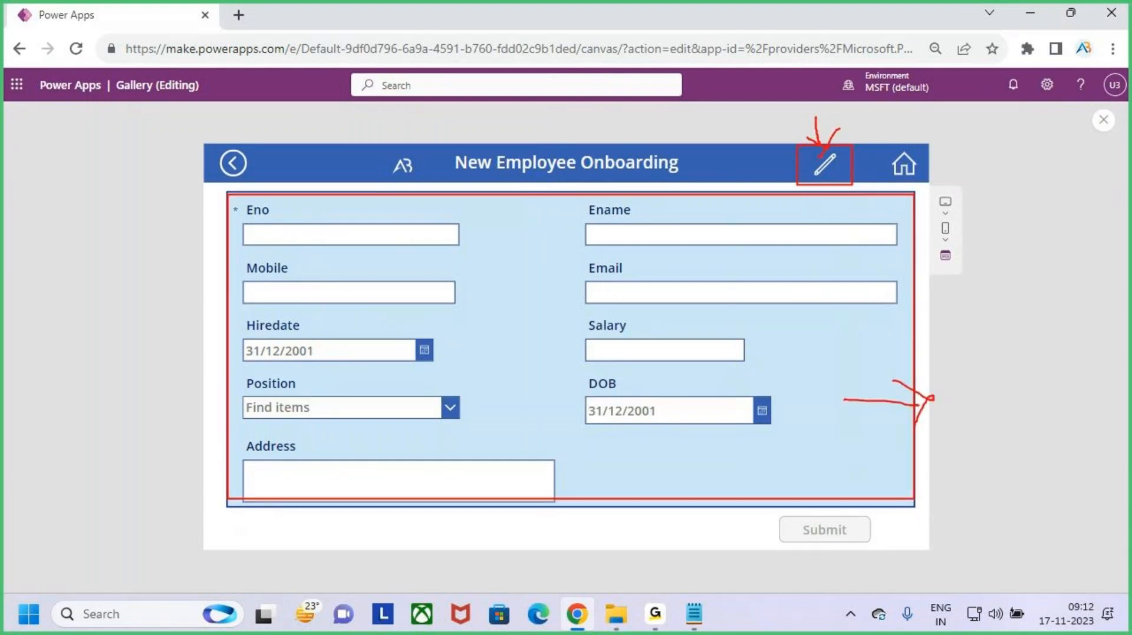
mouse_move(933, 378)
left_mouse_down()
mouse_move(985, 377)
mouse_move(1009, 362)
left_mouse_up()
left_click_drag(913, 425, 1127, 380)
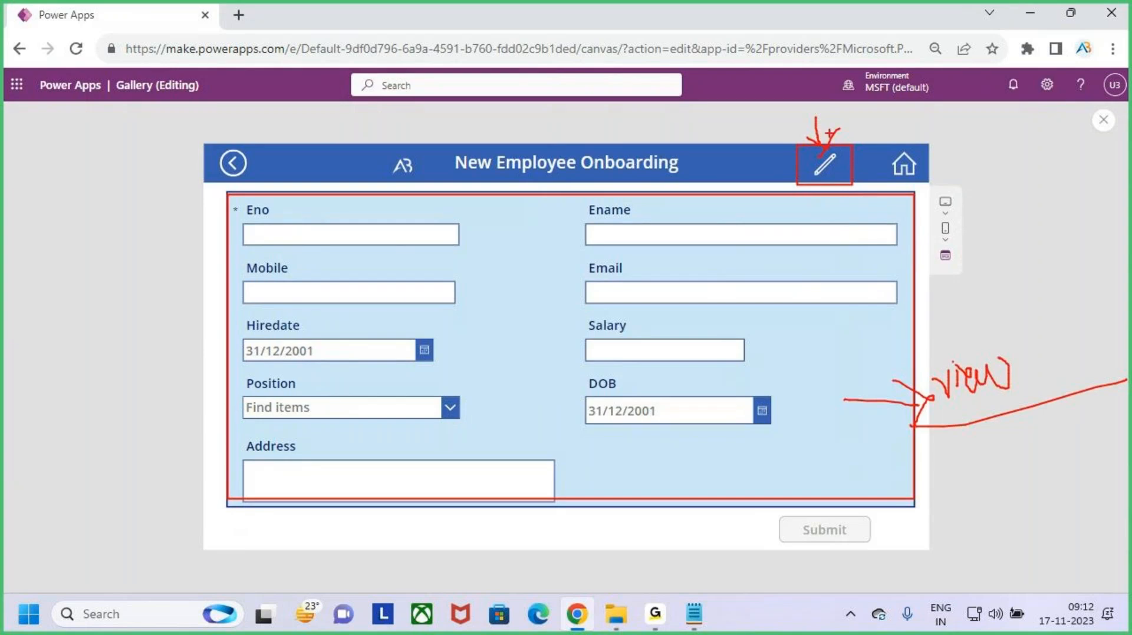
left_click_drag(814, 116, 822, 152)
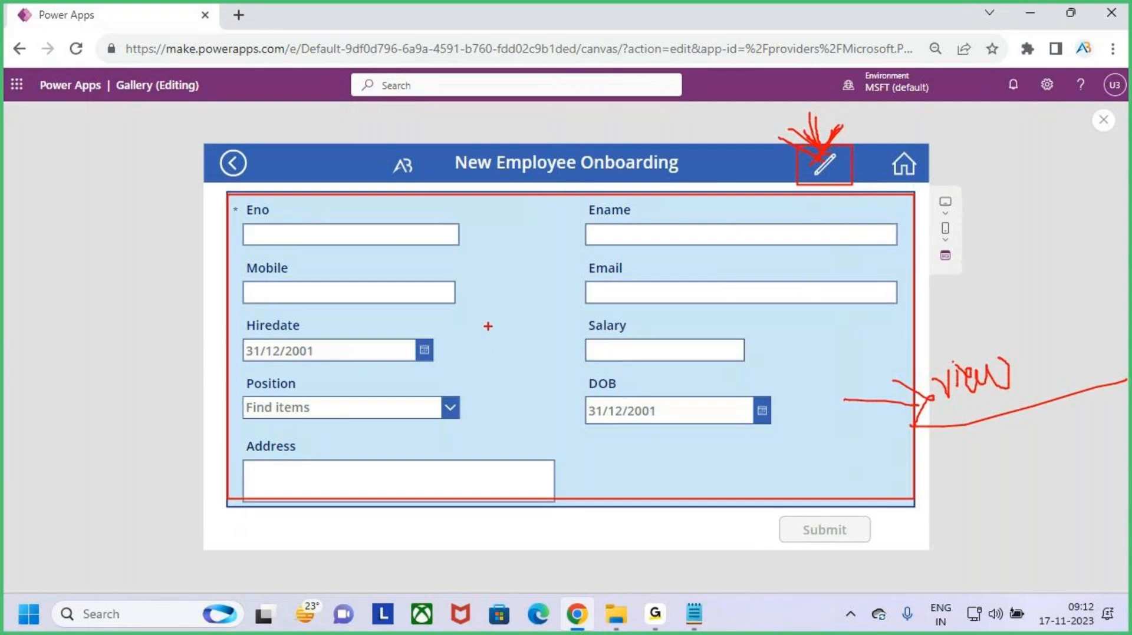
mouse_move(483, 348)
left_mouse_down()
mouse_move(516, 317)
mouse_move(588, 310)
mouse_move(610, 295)
mouse_move(636, 304)
left_mouse_up()
left_click_drag(518, 367, 664, 338)
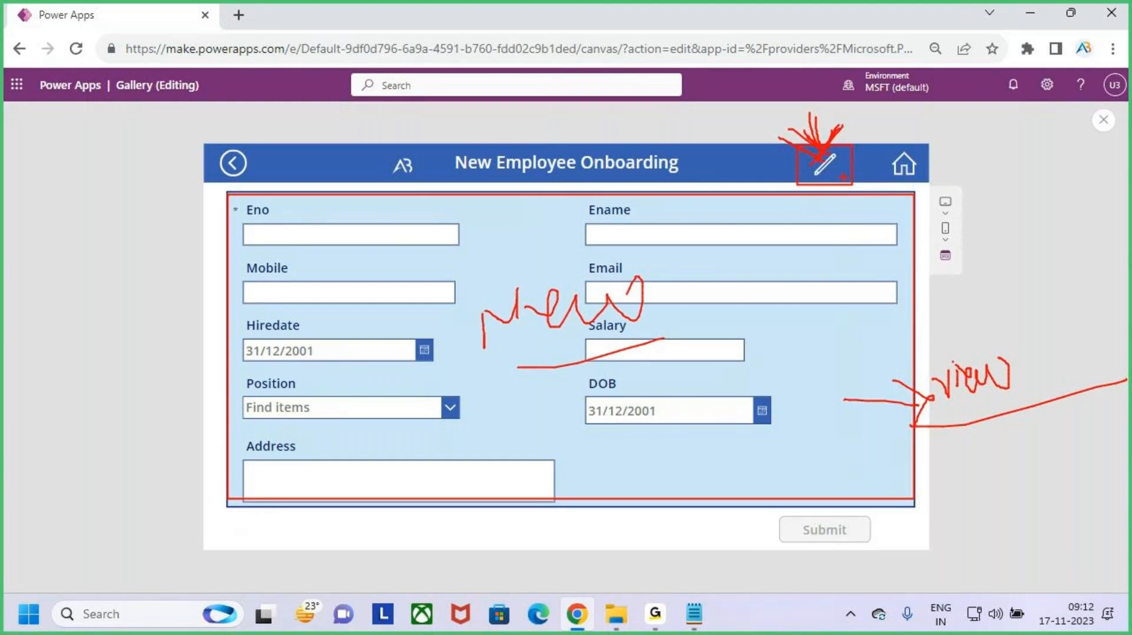
key("Escape")
- Open the New Employee form from the gallery, load an existing record with the pencil, then close preview
left_click(904, 164)
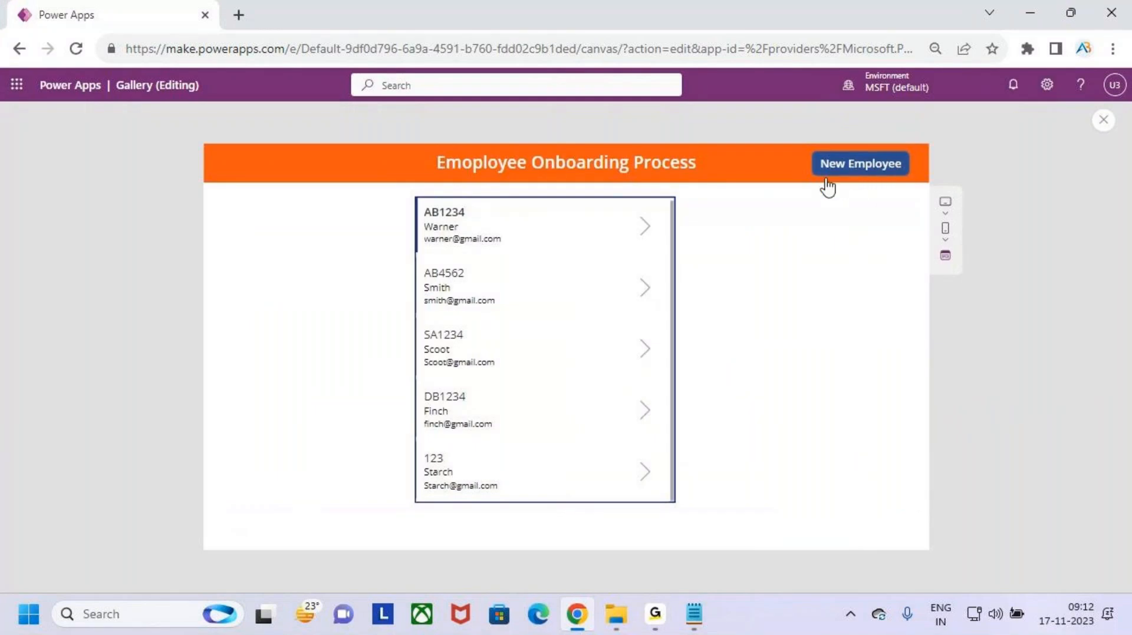
left_click(883, 170)
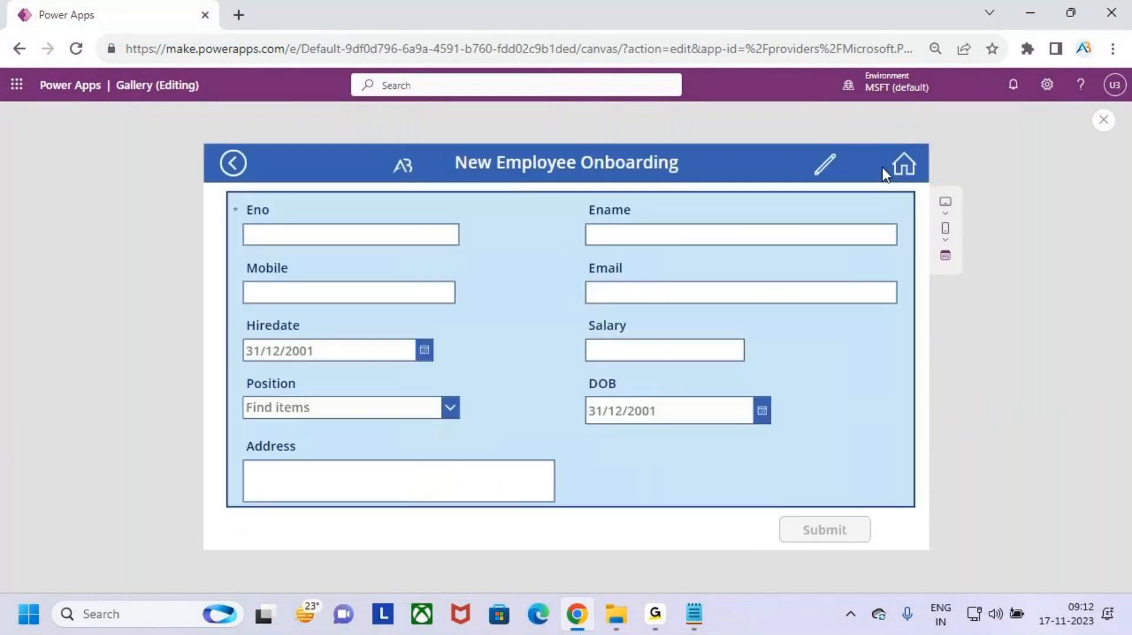
key("ctrl+2")
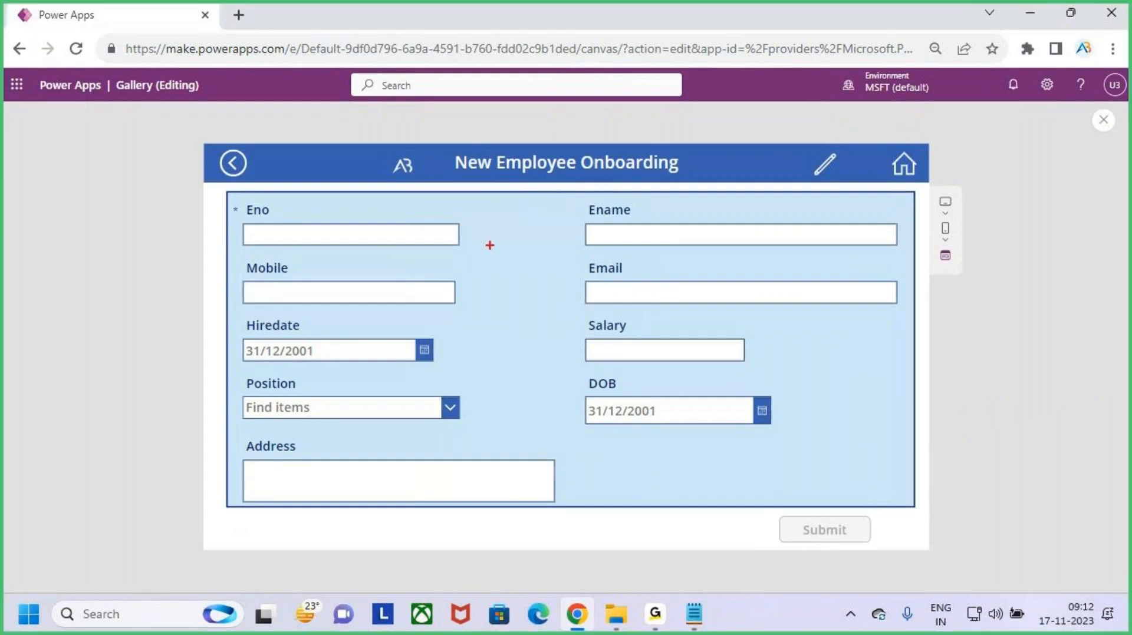
mouse_move(235, 203)
left_mouse_down()
mouse_move(696, 431)
mouse_move(887, 481)
left_mouse_up()
mouse_move(850, 148)
left_mouse_down()
mouse_move(846, 195)
mouse_move(817, 142)
mouse_move(832, 135)
left_mouse_up()
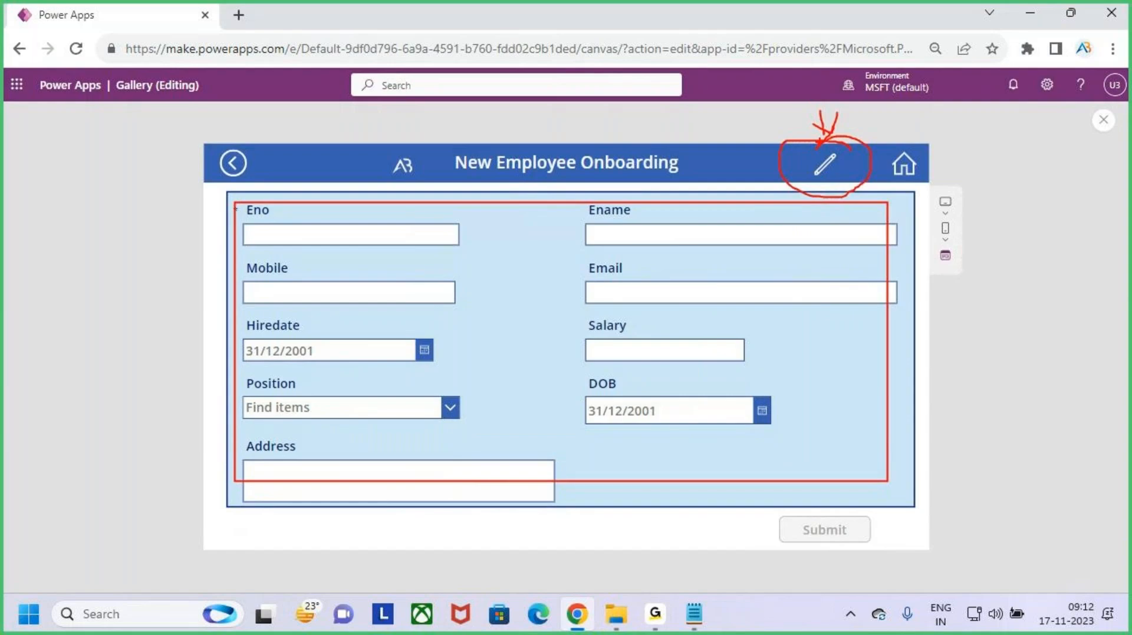
left_click_drag(536, 184, 553, 217)
left_click_drag(521, 204, 554, 218)
left_click_drag(567, 190, 554, 218)
left_click_drag(821, 104, 831, 142)
key("Escape")
left_click(831, 170)
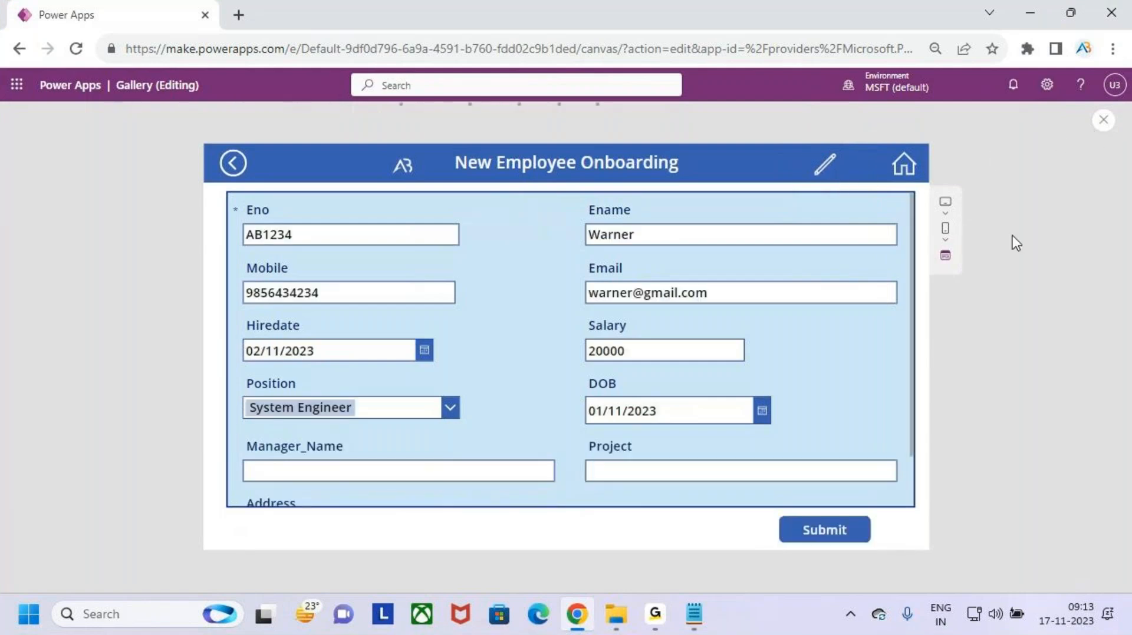
left_click(1101, 131)
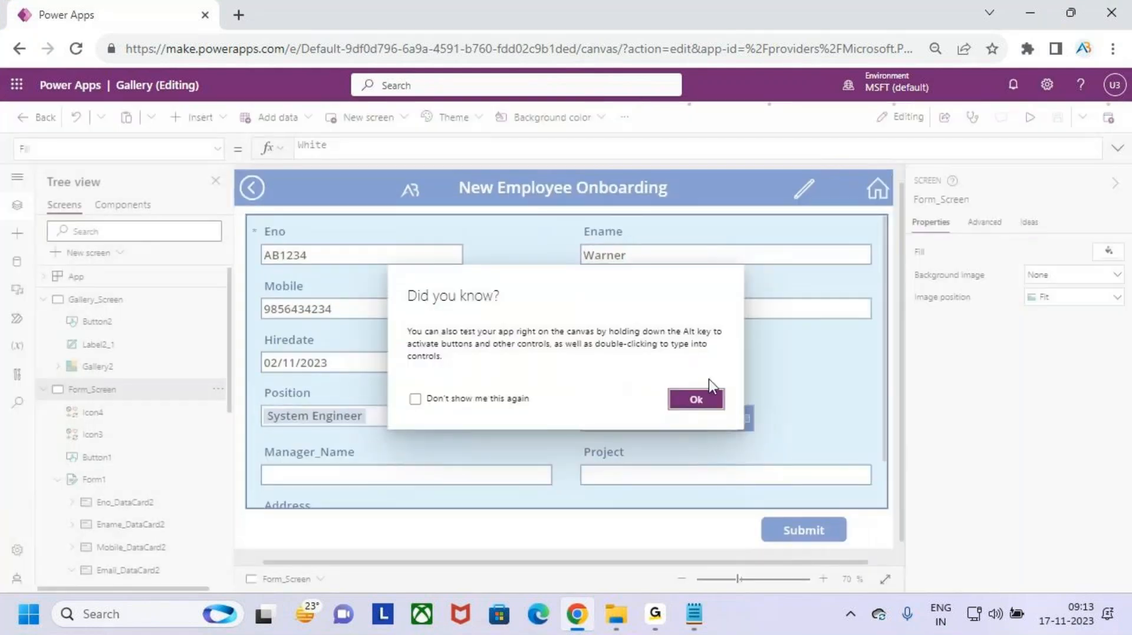
- Dismiss the tip and select the pencil icon's Visible value true for replacement
left_click(699, 400)
left_click(799, 202)
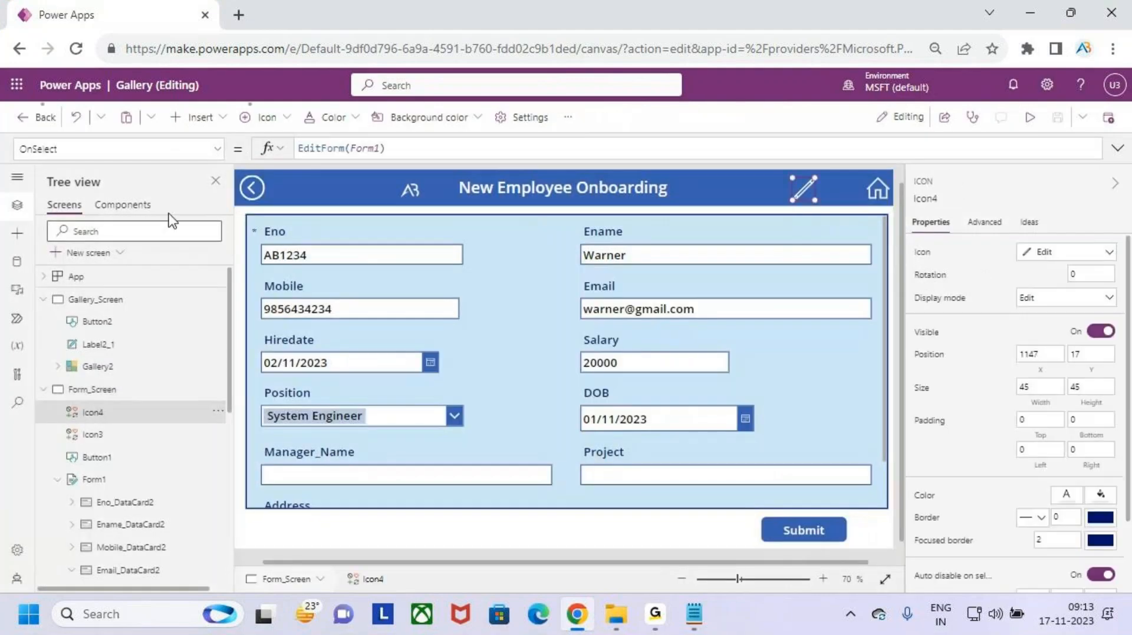
left_click(178, 152)
scroll(99, 365, "down", 5)
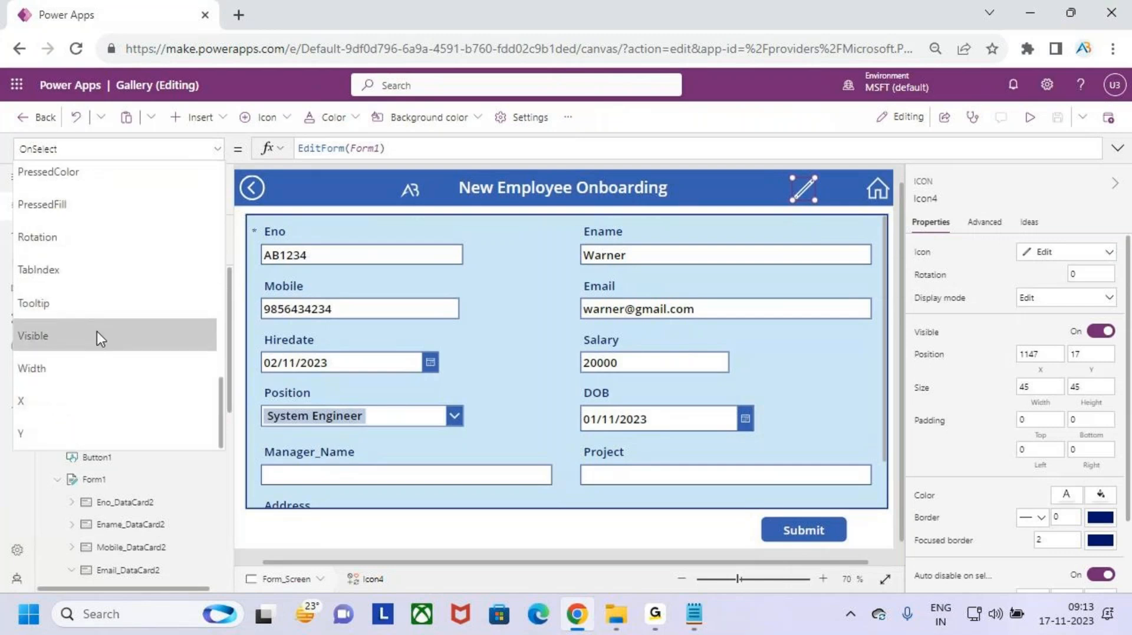
left_click(85, 337)
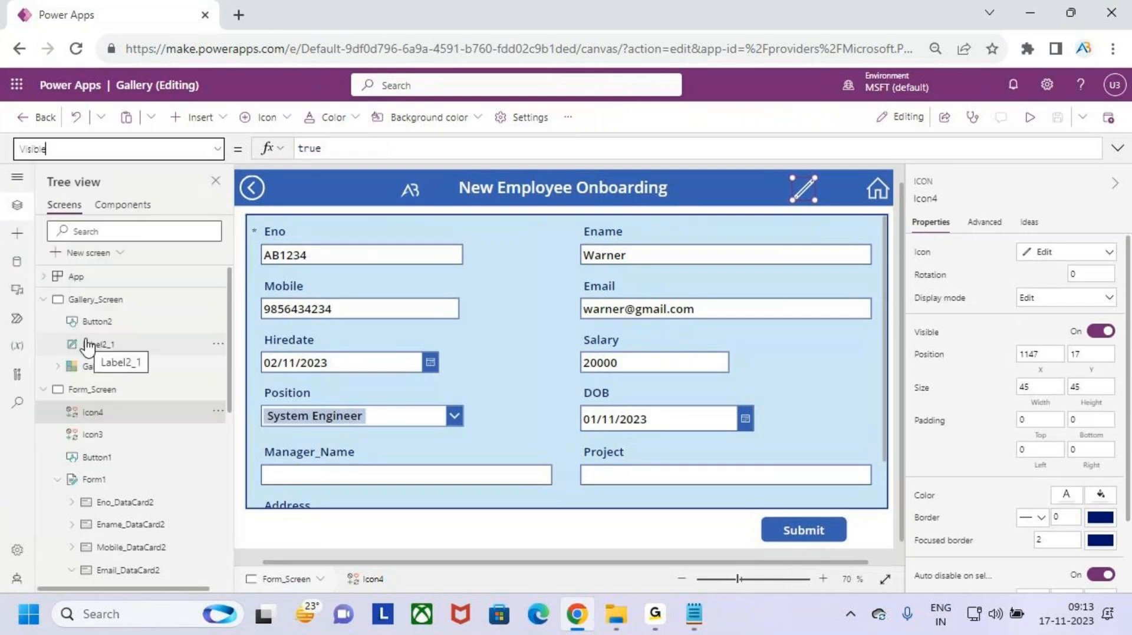
left_click(294, 148)
double_click(293, 148)
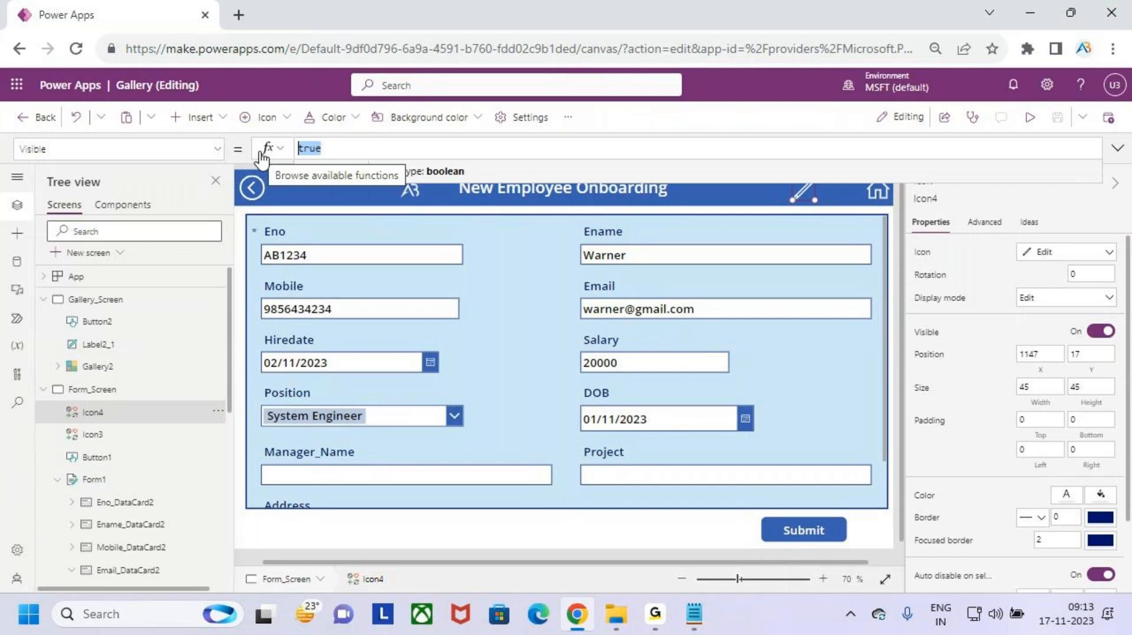
- Enter Form1.Mode=DisplayMode.View as the icon's Visible formula
type("form")
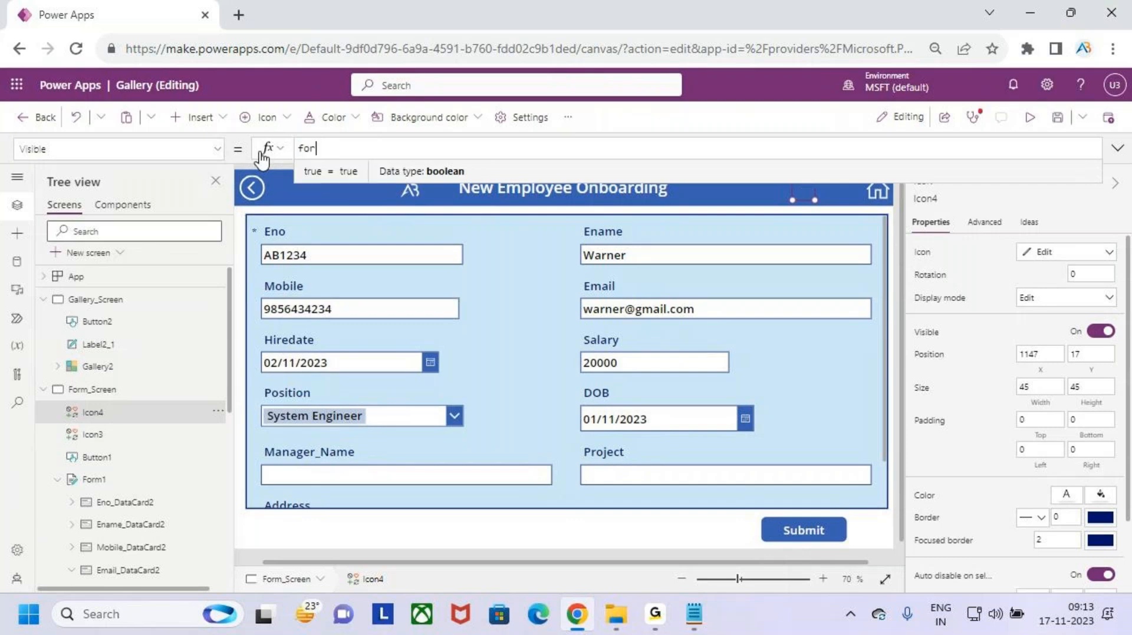
key("Down")
key("Down")
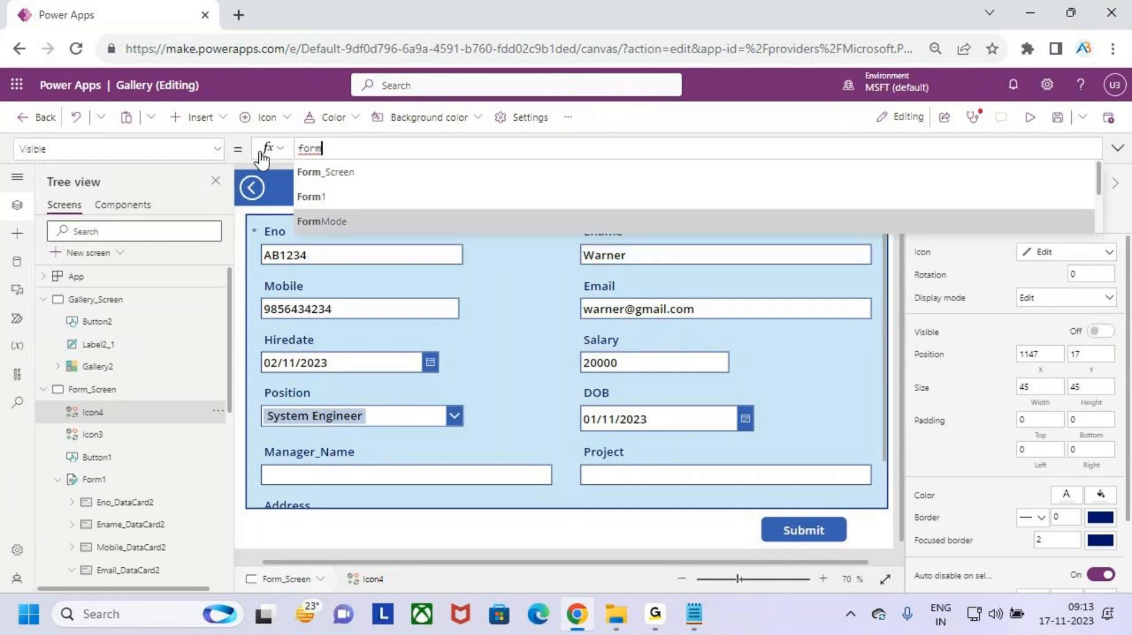
key("Up")
key("Tab")
type(".m")
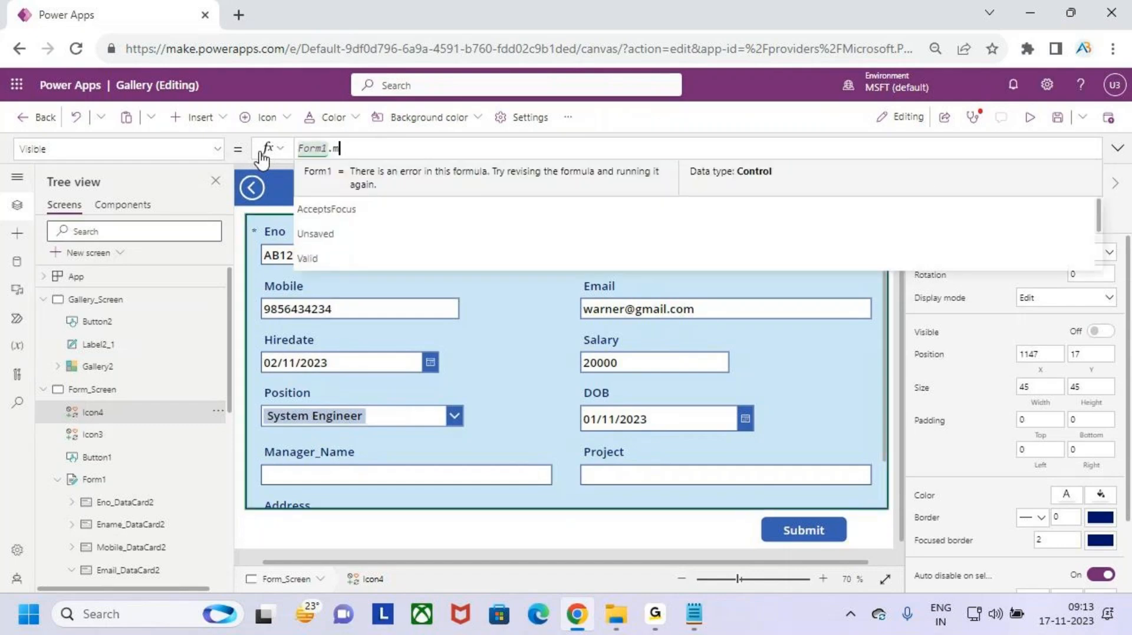
type("ode")
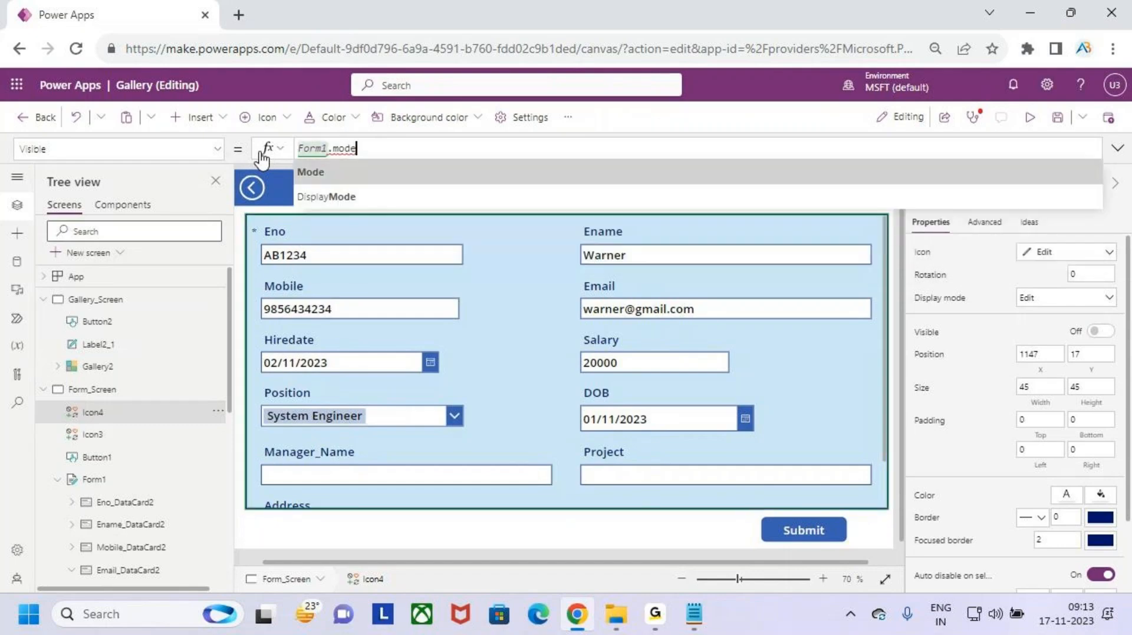
key("Tab")
type("=v")
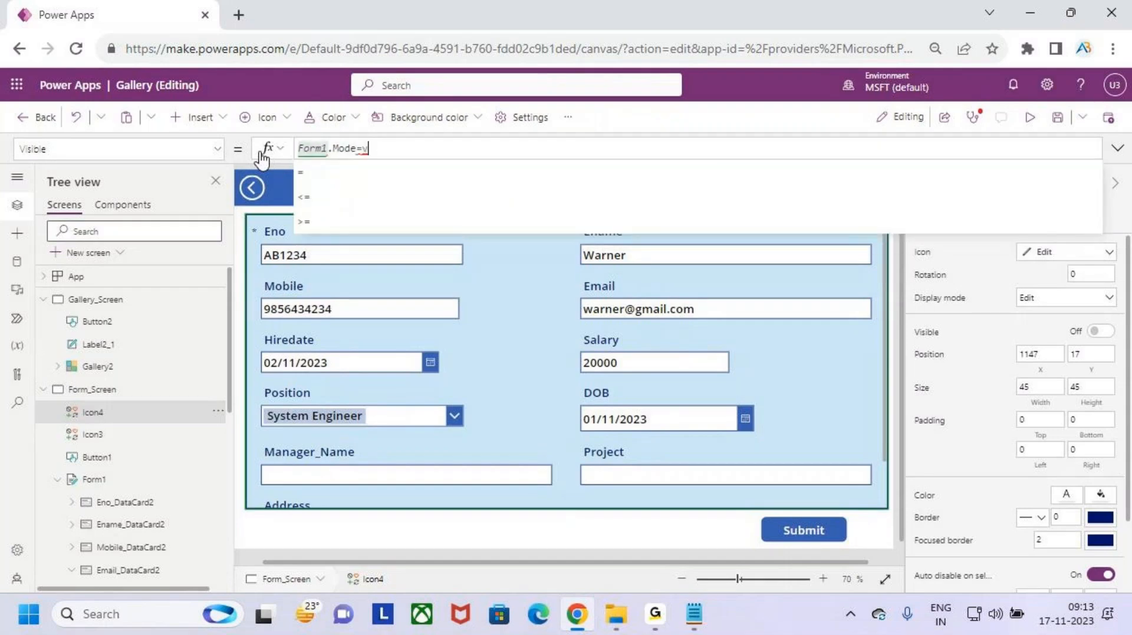
type("iew")
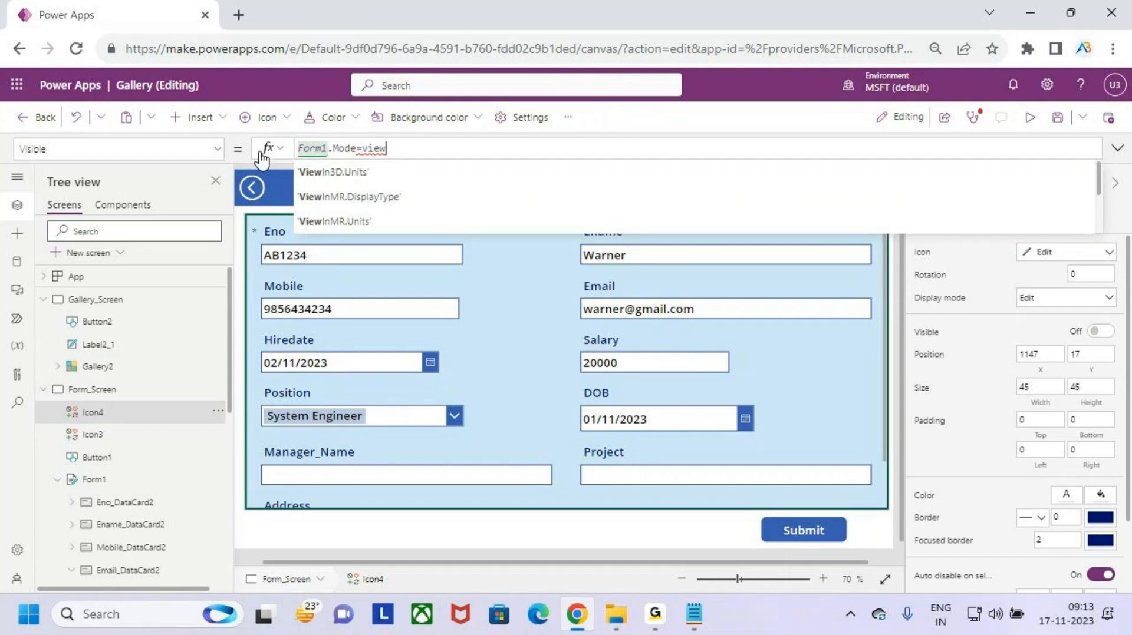
key("Down")
key("Down")
key("Down")
key("Down")
key("Down")
key("Down")
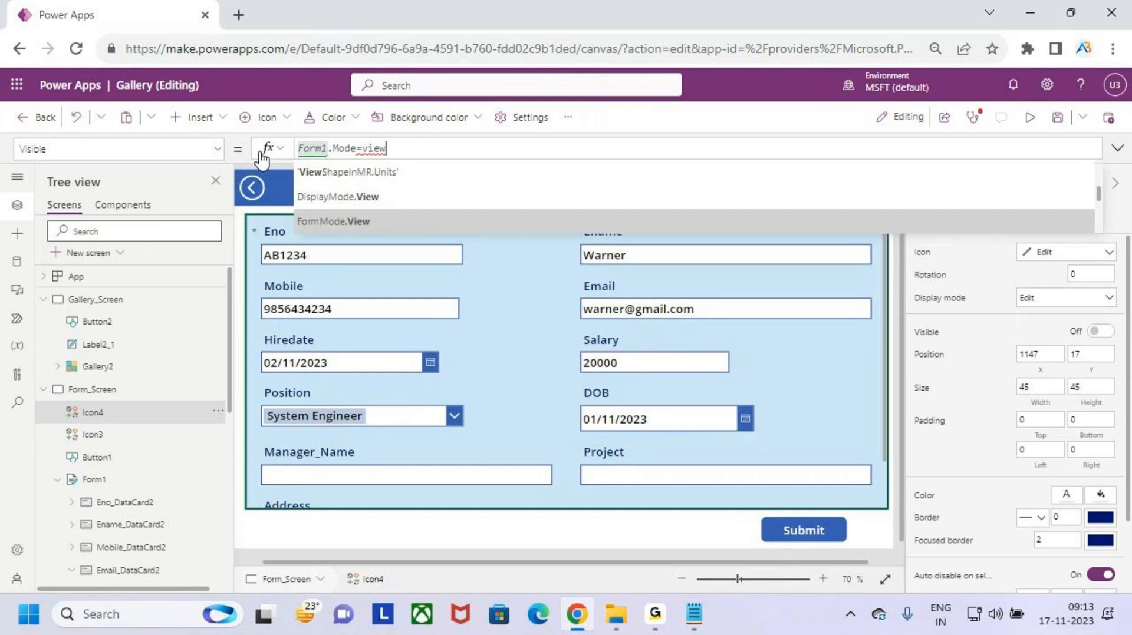
key("Up")
key("Tab")
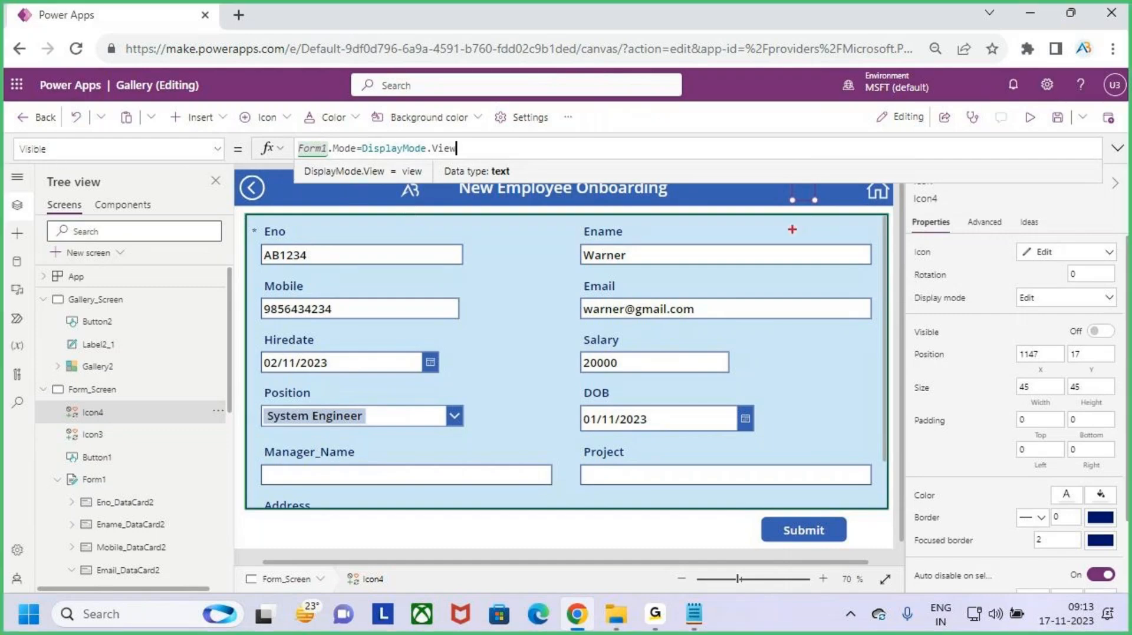
- Apply the warning's suggested fix to the Visible formula and reopen it for editing
left_click_drag(802, 199, 765, 263)
left_click_drag(273, 221, 740, 437)
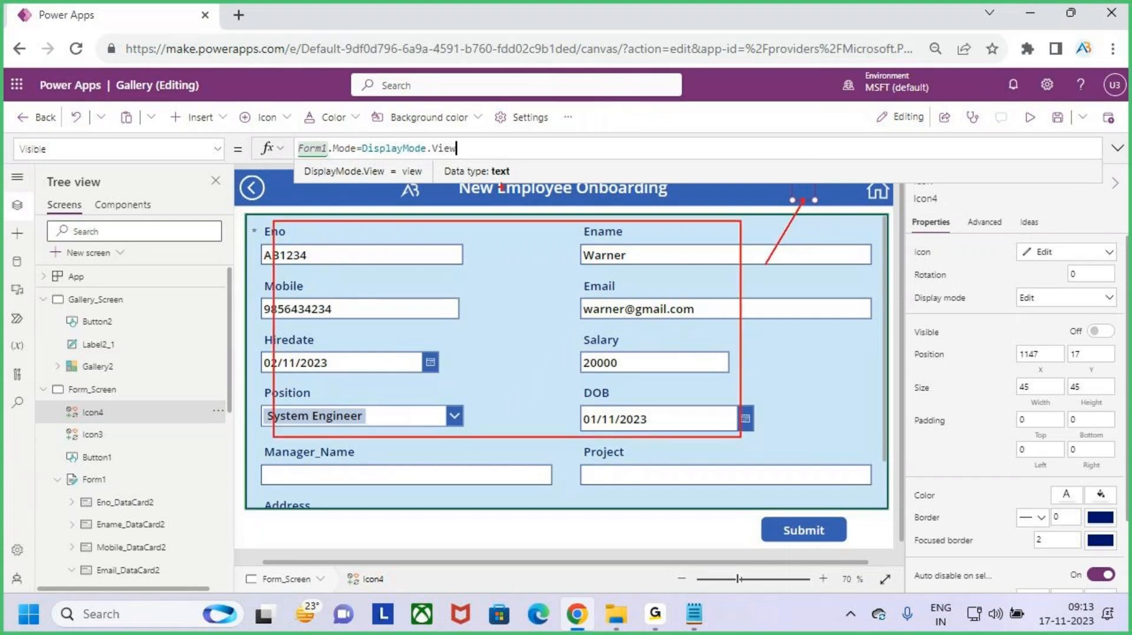
mouse_move(416, 166)
left_mouse_down()
mouse_move(507, 165)
mouse_move(405, 175)
mouse_move(501, 175)
left_mouse_up()
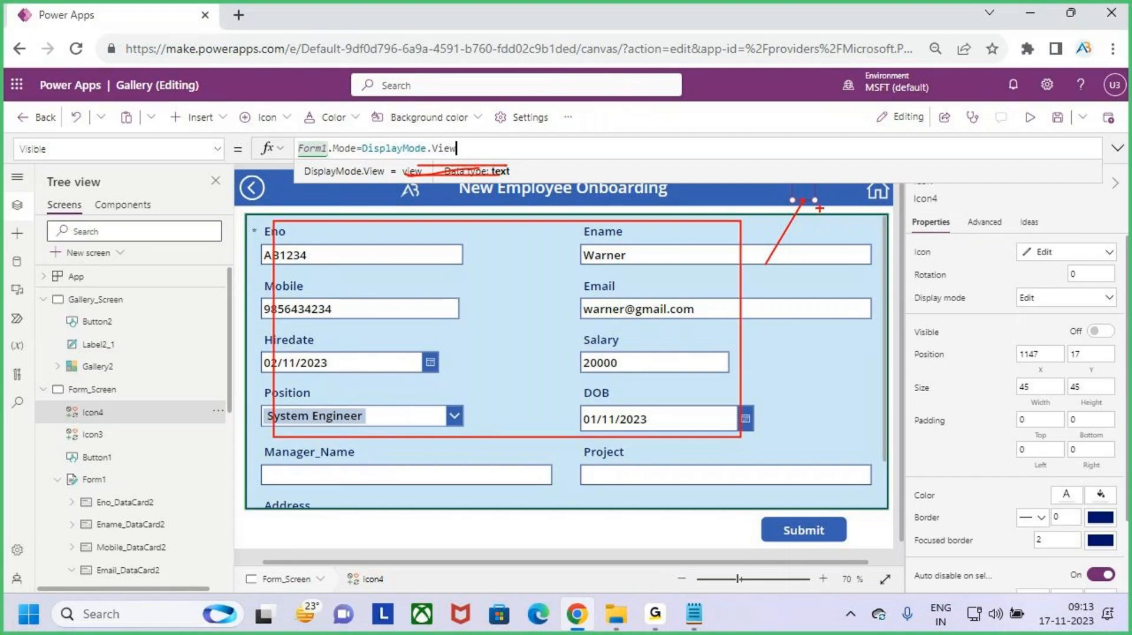
key("Escape")
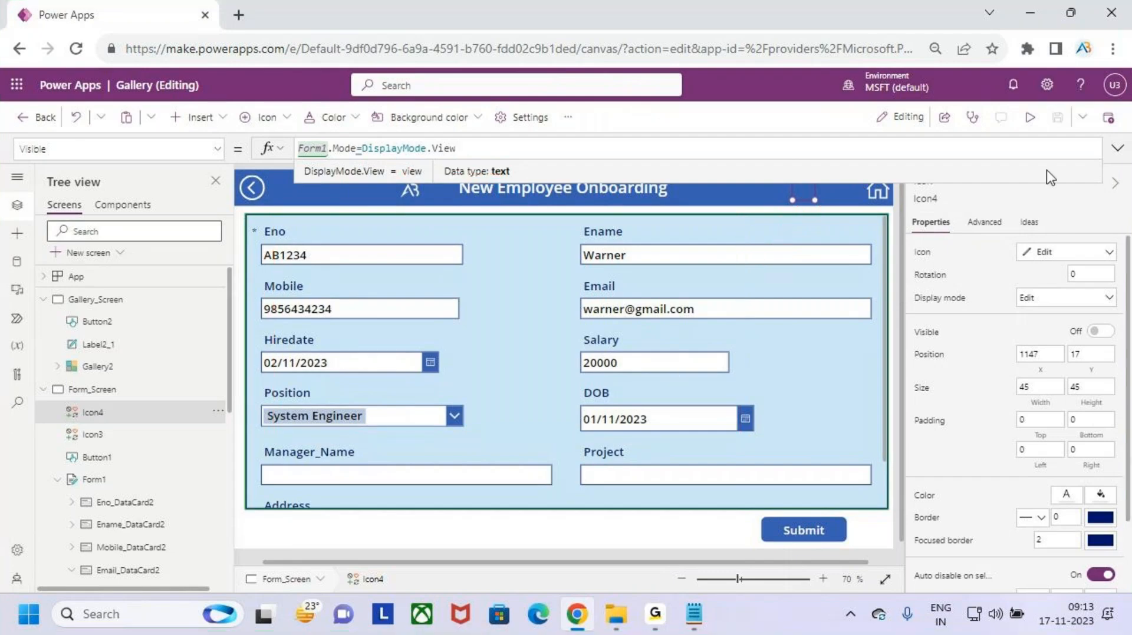
left_click(1117, 148)
left_click(1118, 148)
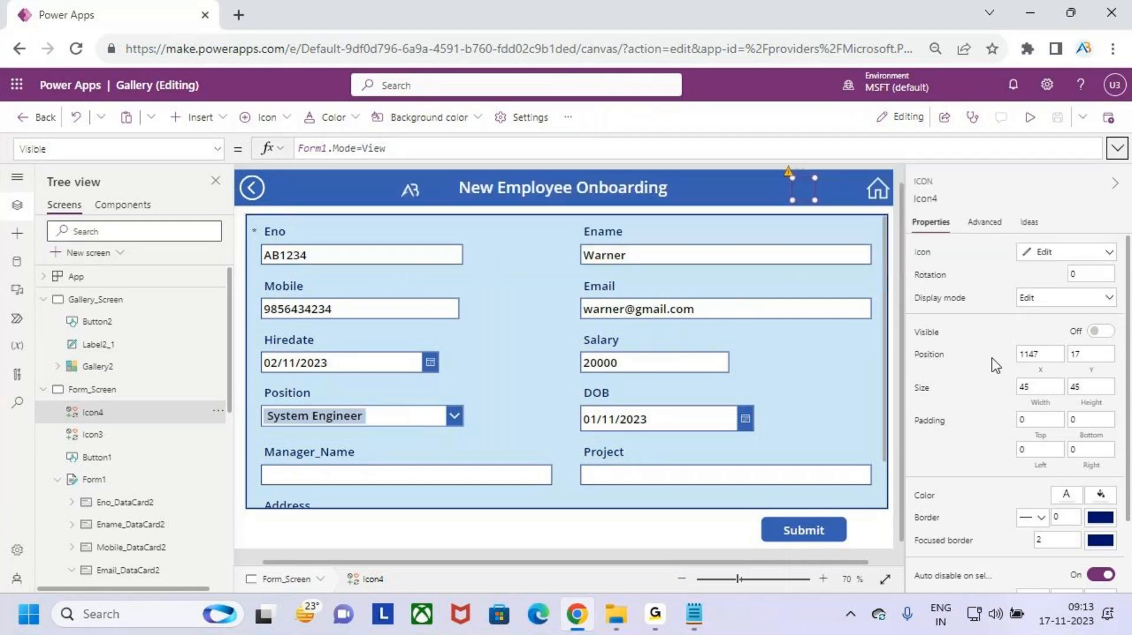
left_click(788, 171)
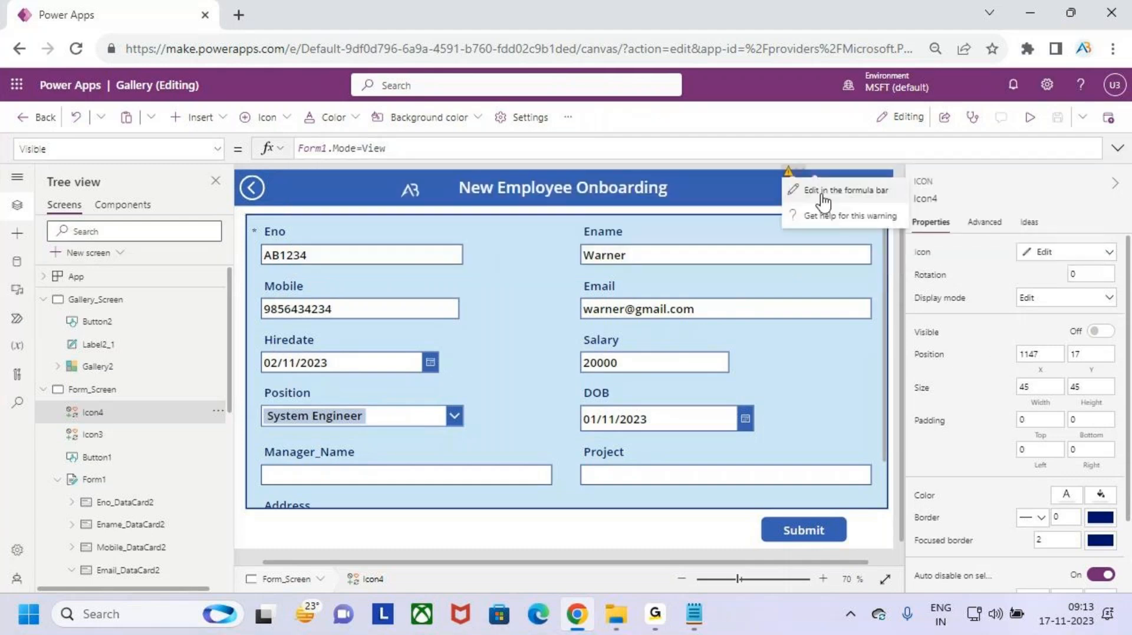
left_click(825, 189)
left_click(522, 145)
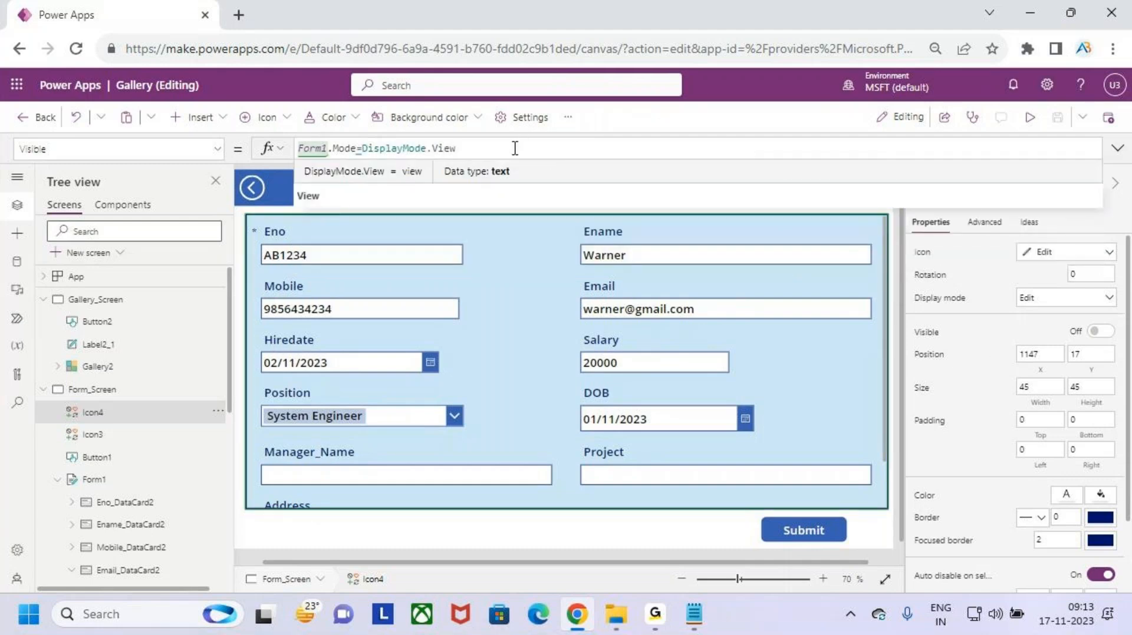
mouse_move(359, 153)
- Replace DisplayMode.View with FormMode.View in the edit icon's Visible formula
key("BackSpace")
key("BackSpace")
key("BackSpace")
key("BackSpace")
key("BackSpace")
key("BackSpace")
key("BackSpace")
key("BackSpace")
key("BackSpace")
key("BackSpace")
key("BackSpace")
key("BackSpace")
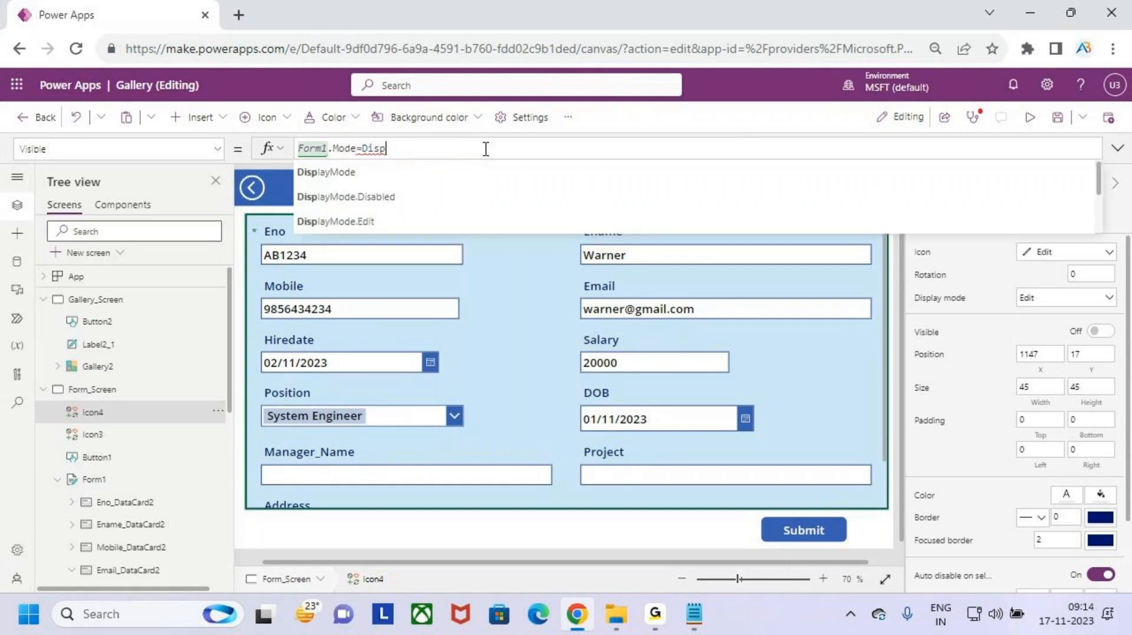
key("BackSpace")
key("BackSpace")
key("BackSpace")
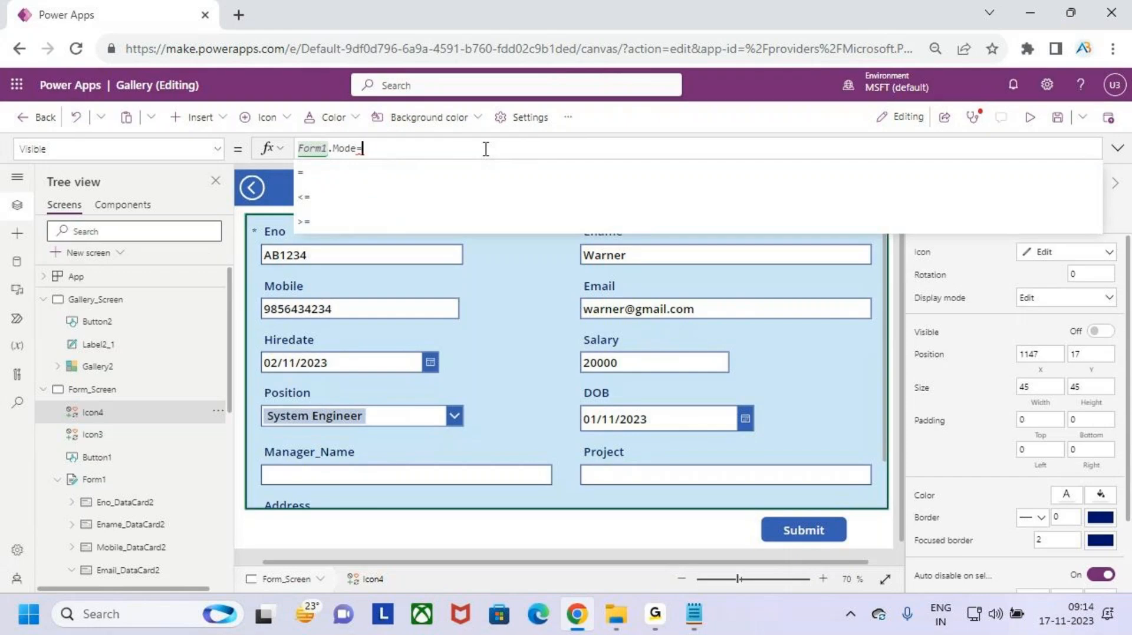
key("BackSpace")
key("BackSpace")
key("BackSpace")
key("BackSpace")
key("BackSpace")
key("BackSpace")
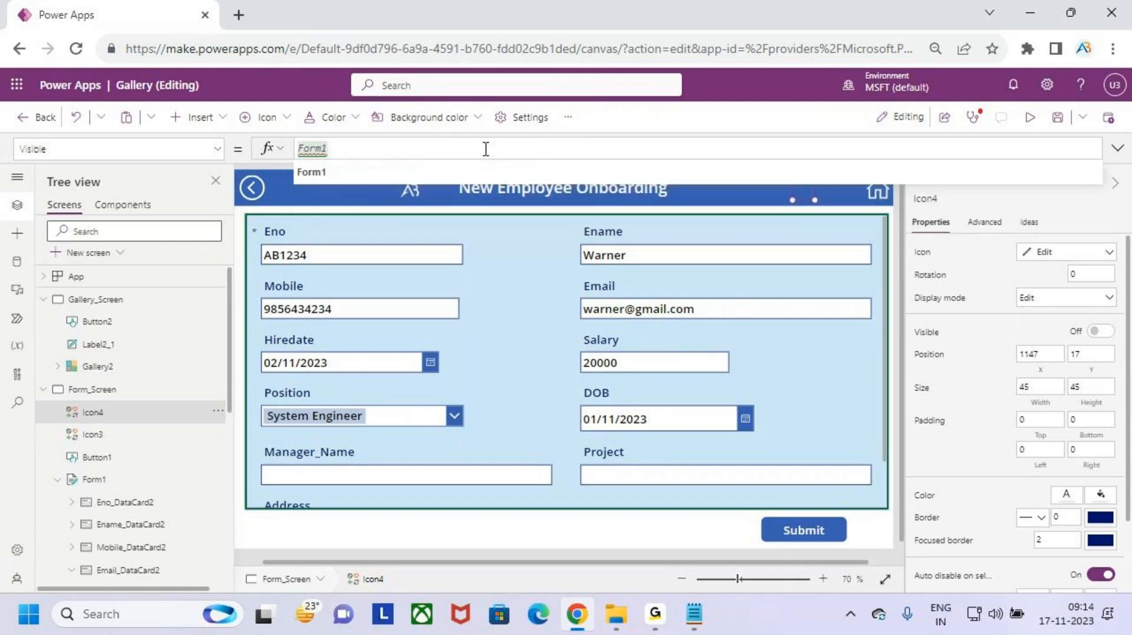
key("BackSpace")
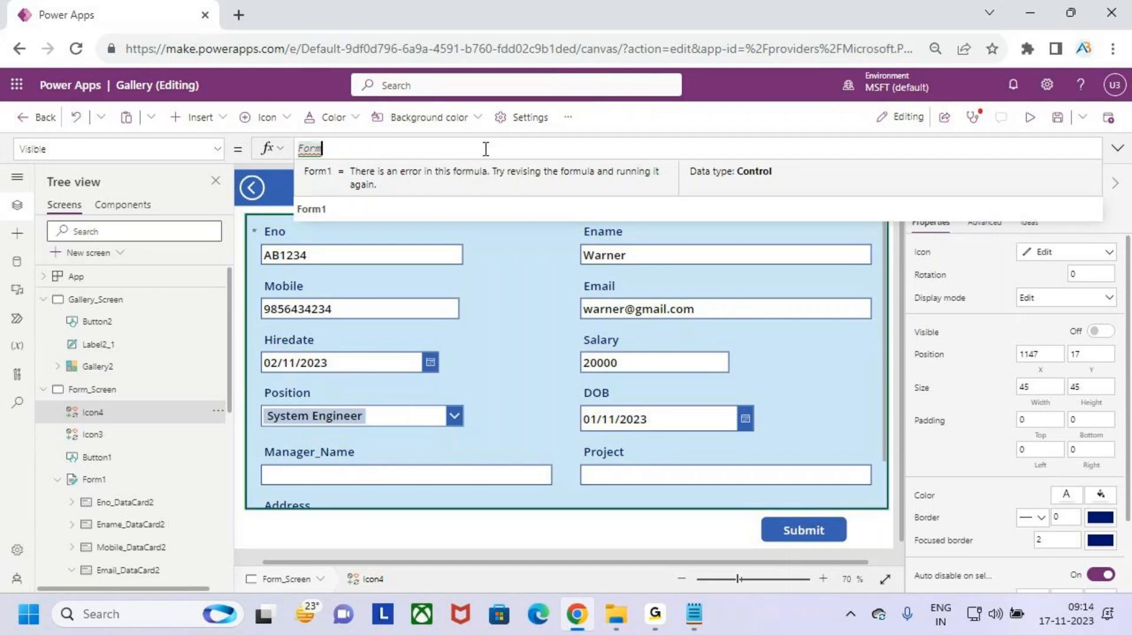
type("m")
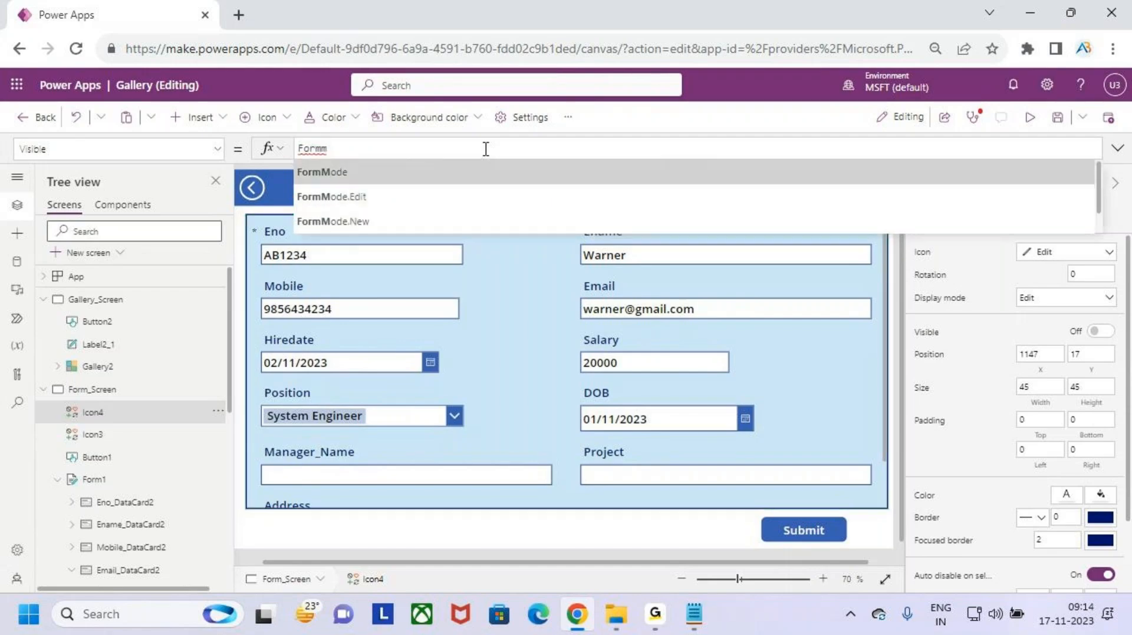
key("Down")
key("Down")
key("Down")
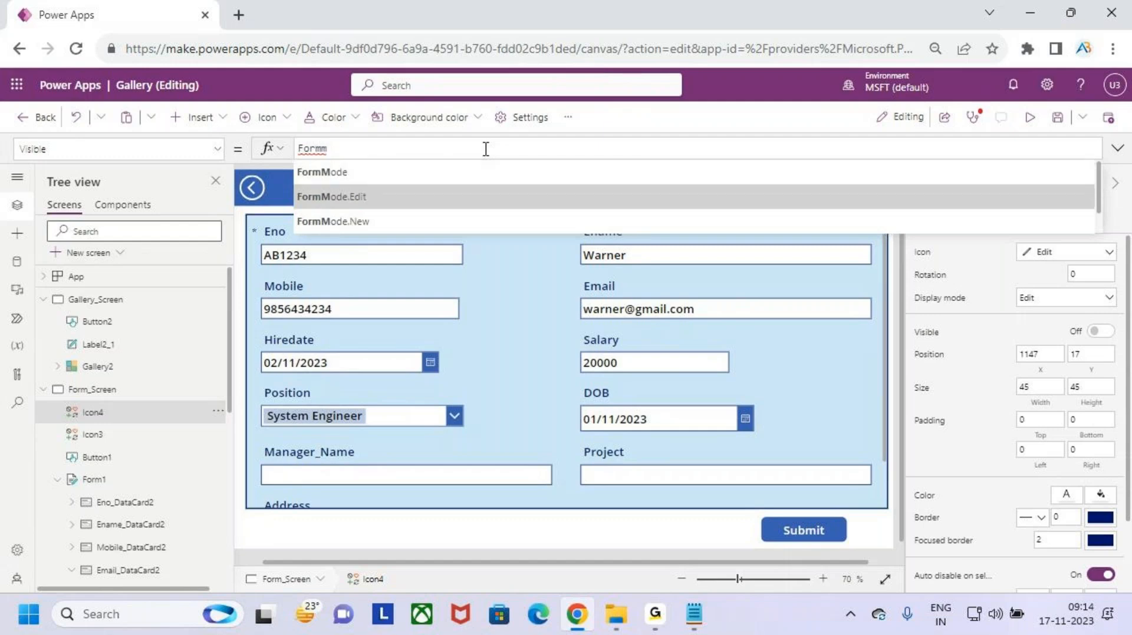
key("Tab")
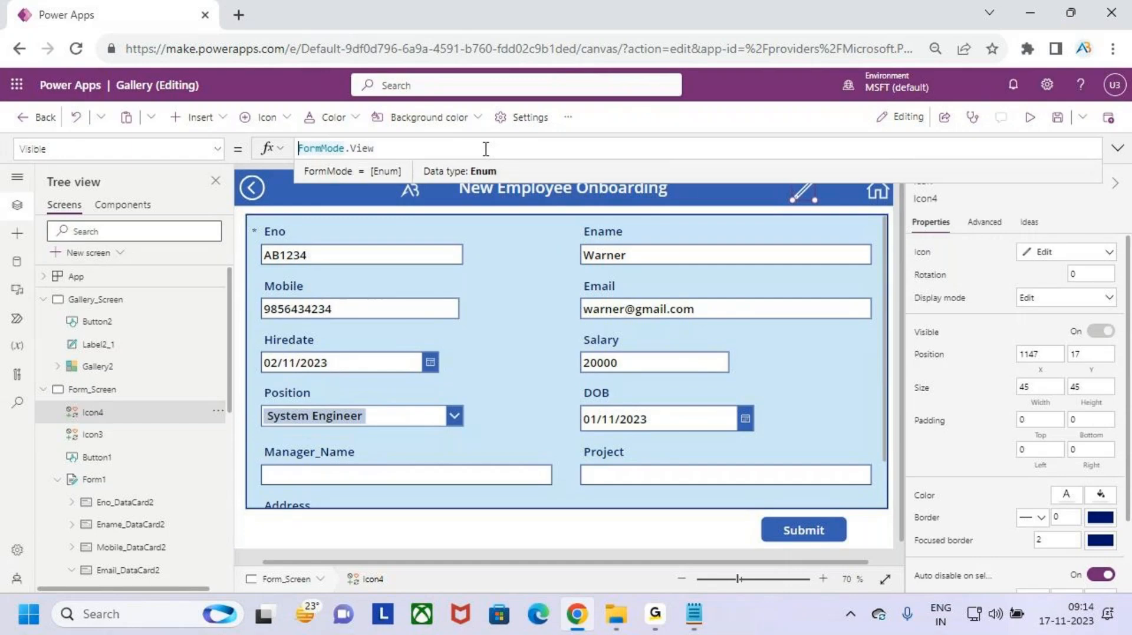
- Complete the formula as Form1.Mode=FormMode.View and save the app
type("for ")
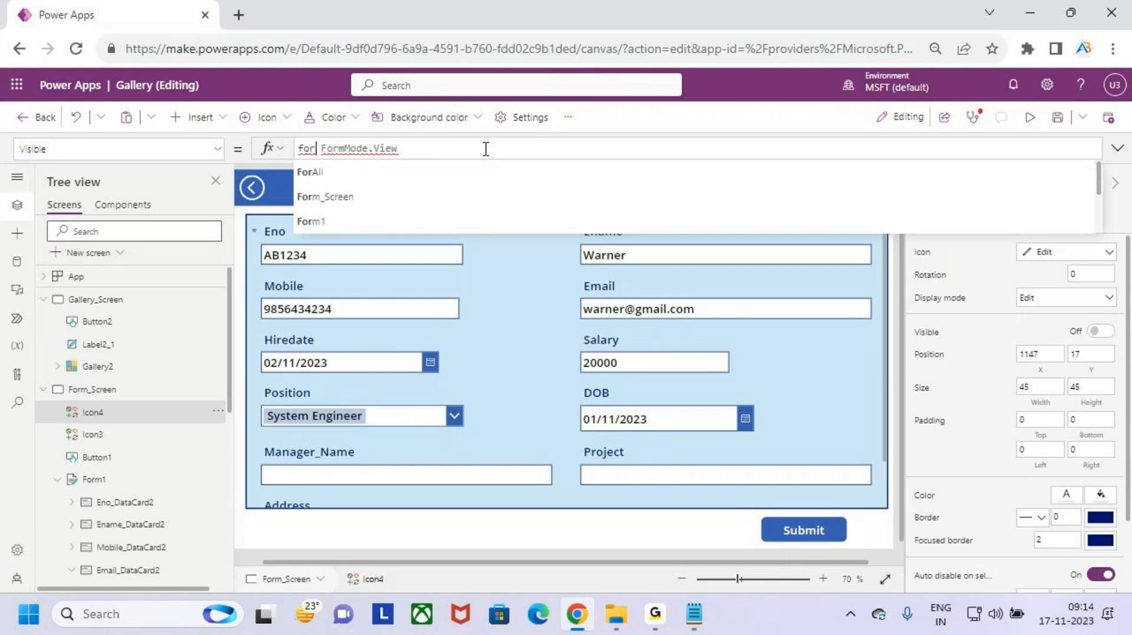
type("m")
key("Down")
key("Down")
key("Return")
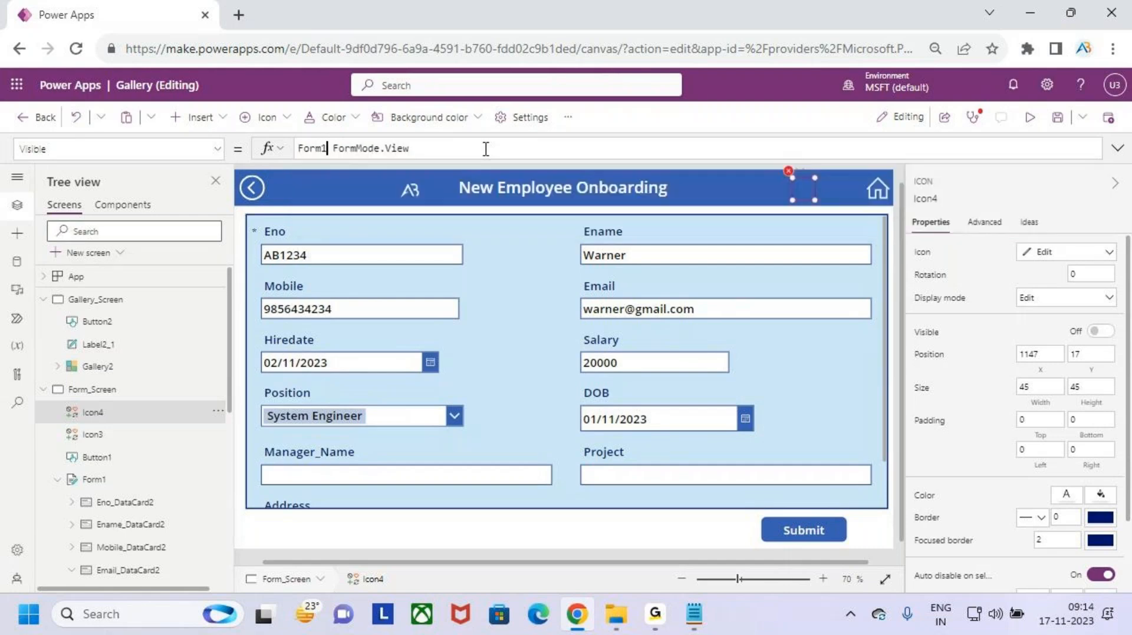
type(".mode")
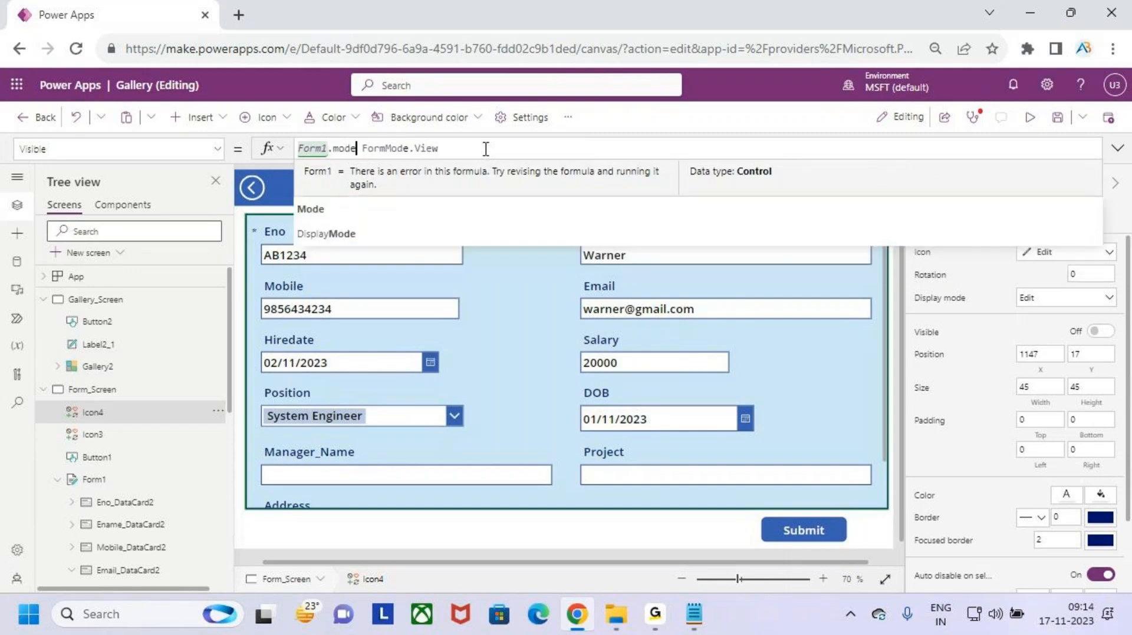
key("Return")
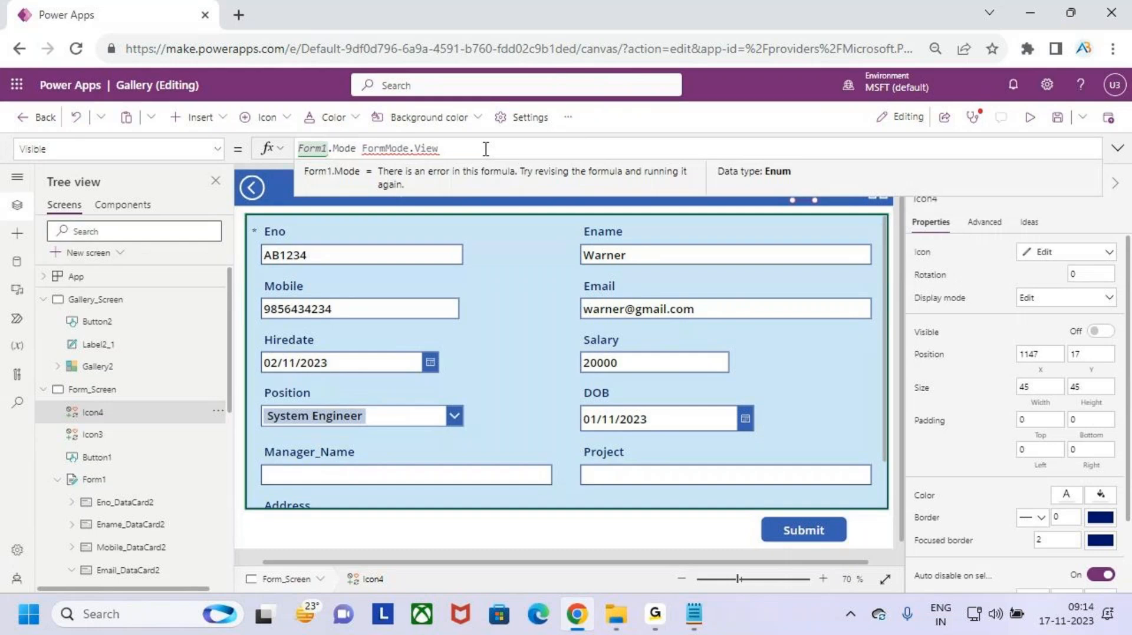
type("=")
key("Delete")
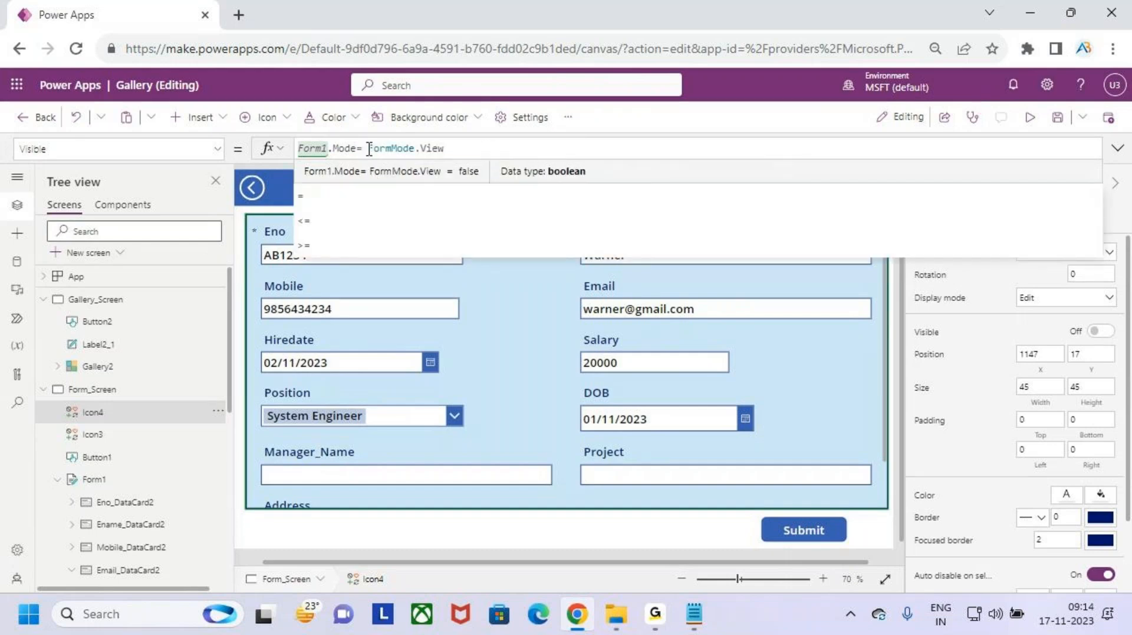
left_click(464, 148)
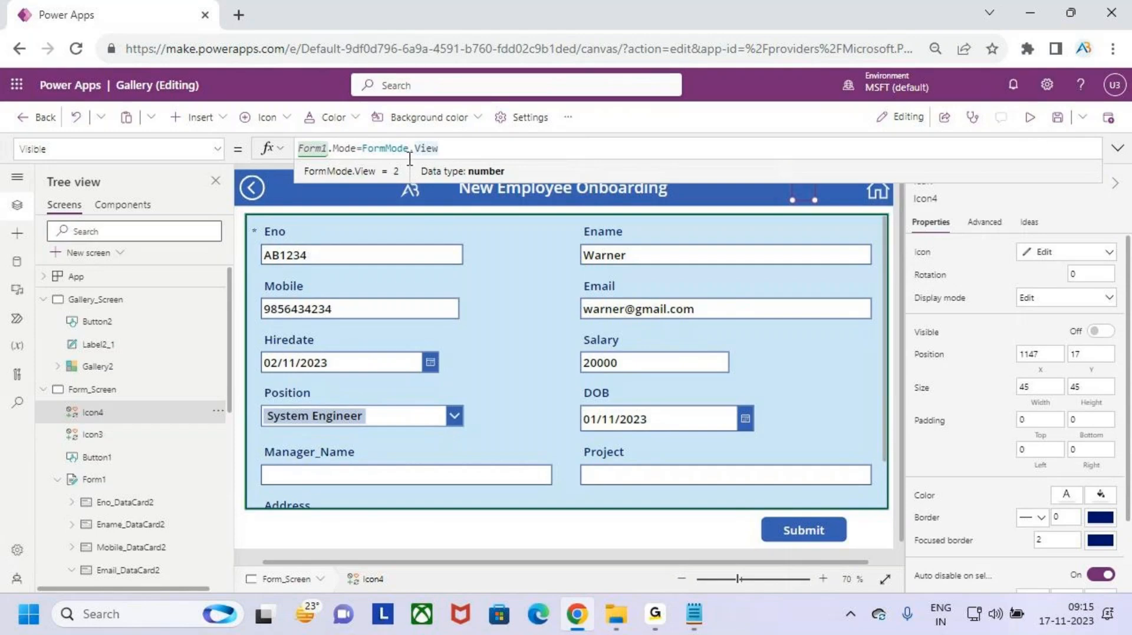
left_click(1057, 117)
left_click(1031, 118)
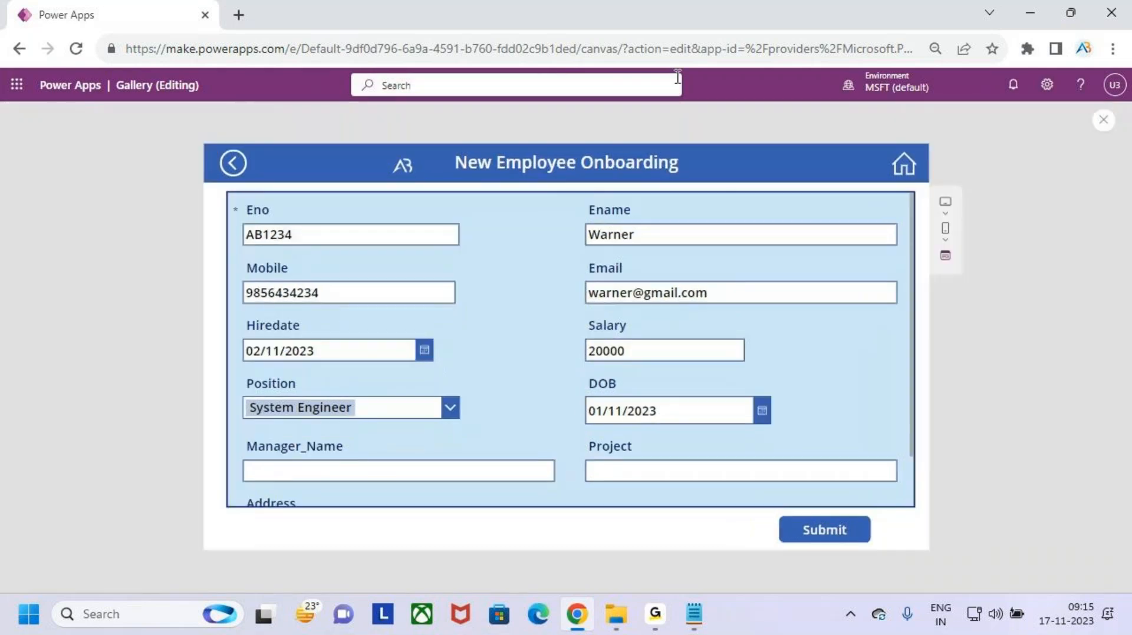
left_click(903, 165)
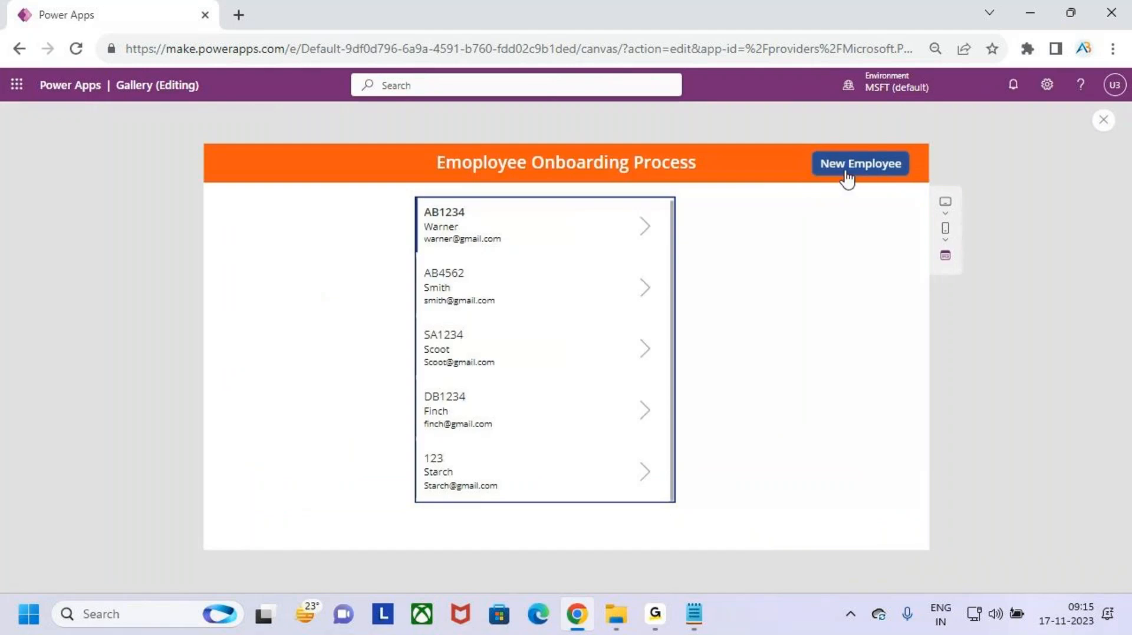
left_click(871, 171)
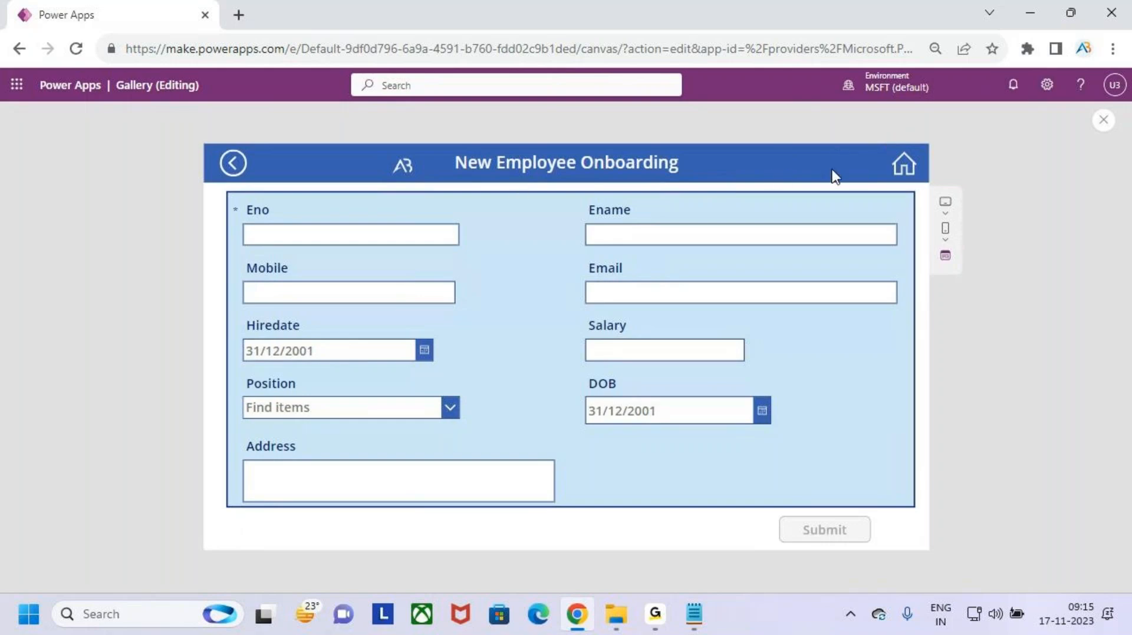
left_click(902, 165)
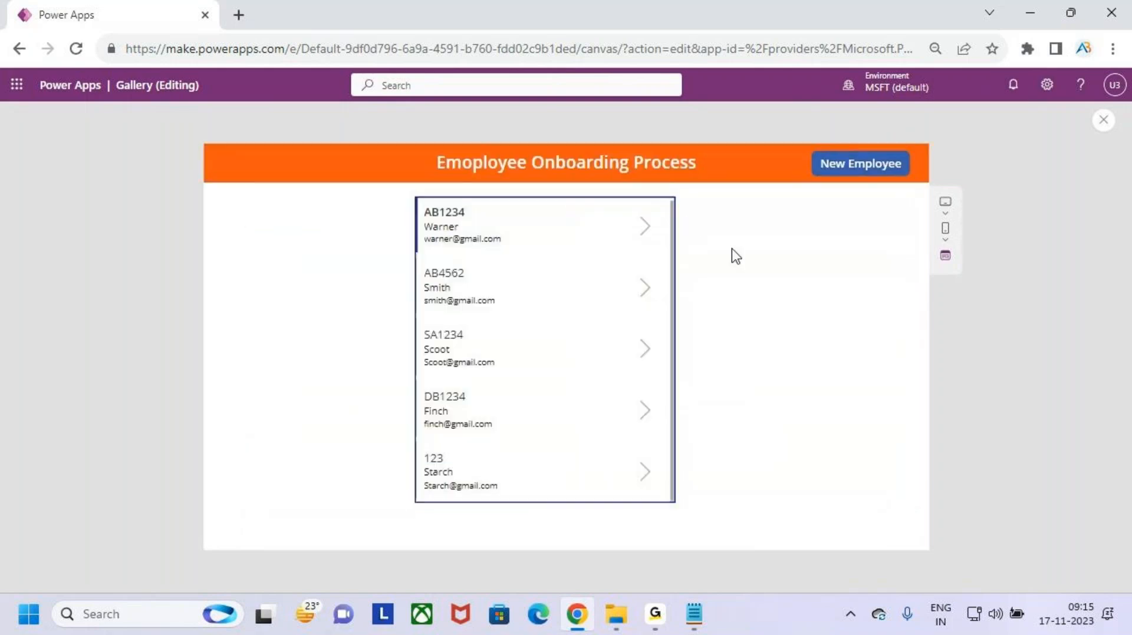
left_click(646, 236)
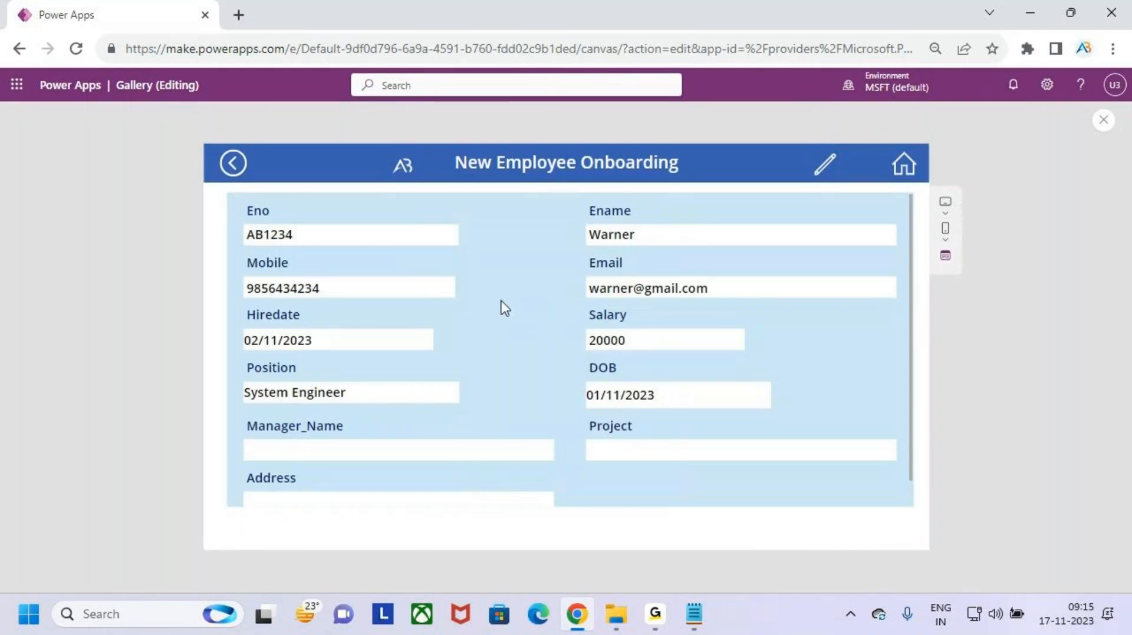
key("ctrl+2")
left_click_drag(272, 222, 670, 431)
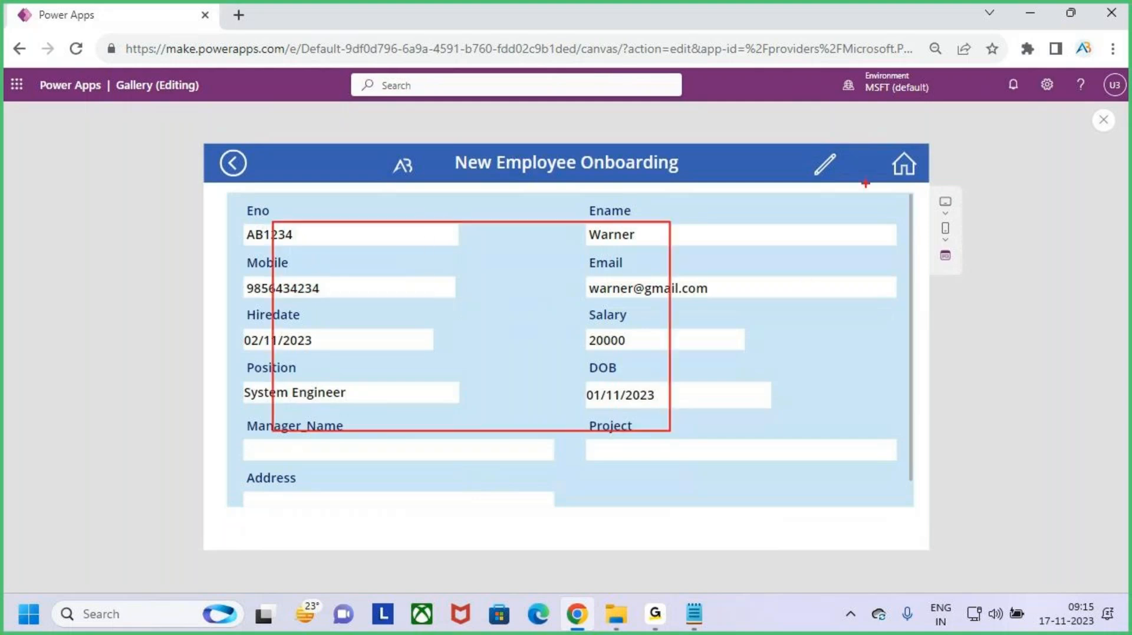
mouse_move(799, 171)
left_mouse_down()
mouse_move(842, 190)
mouse_move(793, 143)
left_mouse_up()
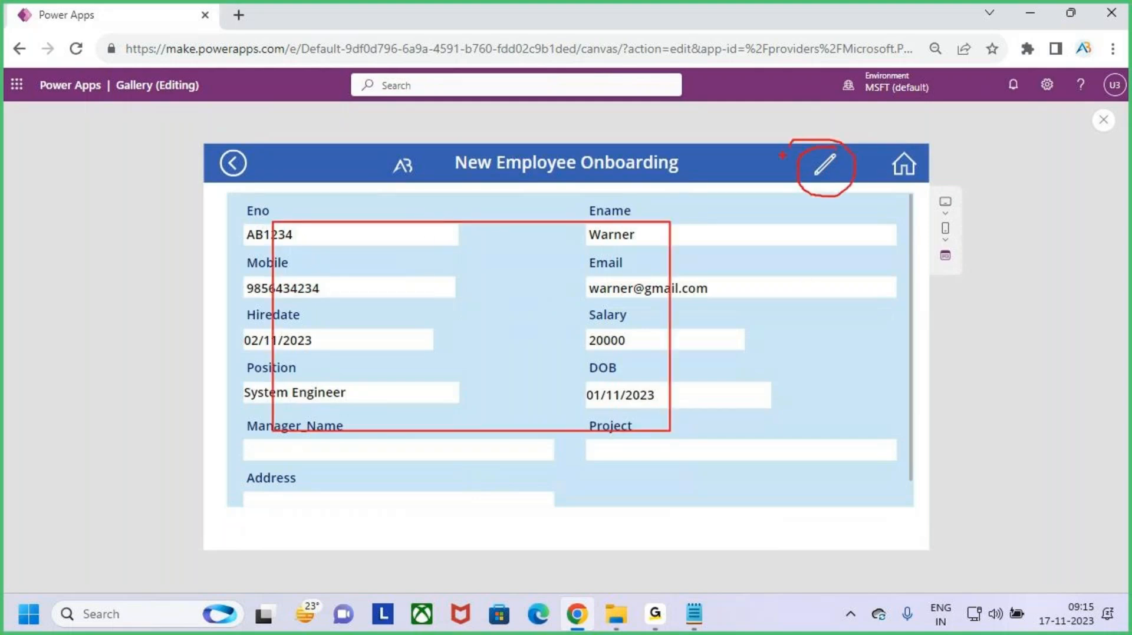
key("Escape")
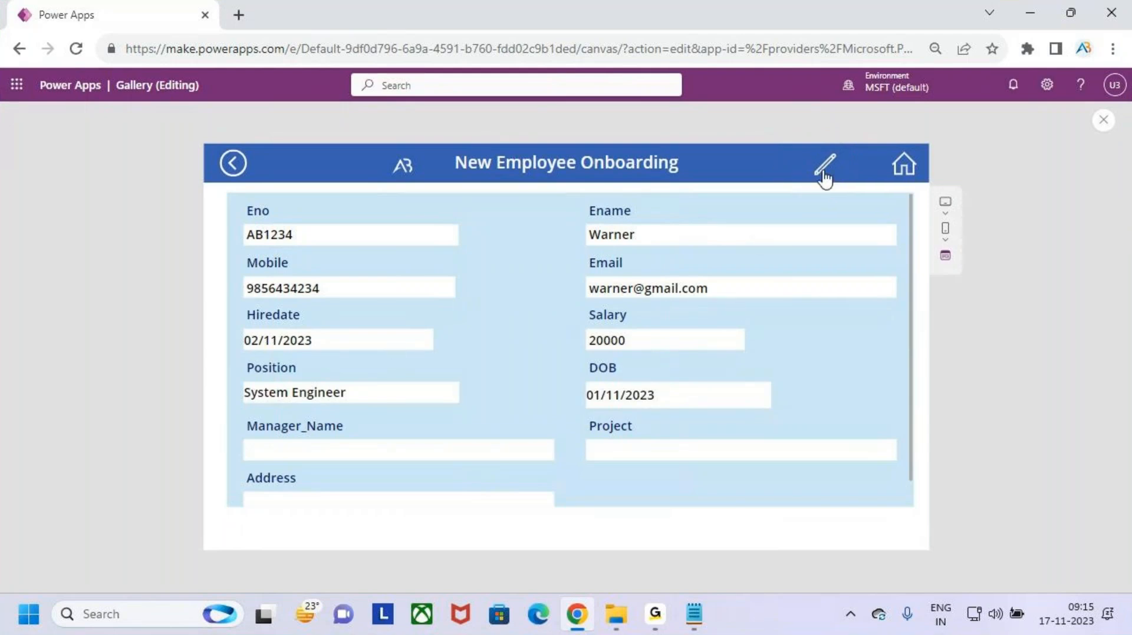
left_click(824, 171)
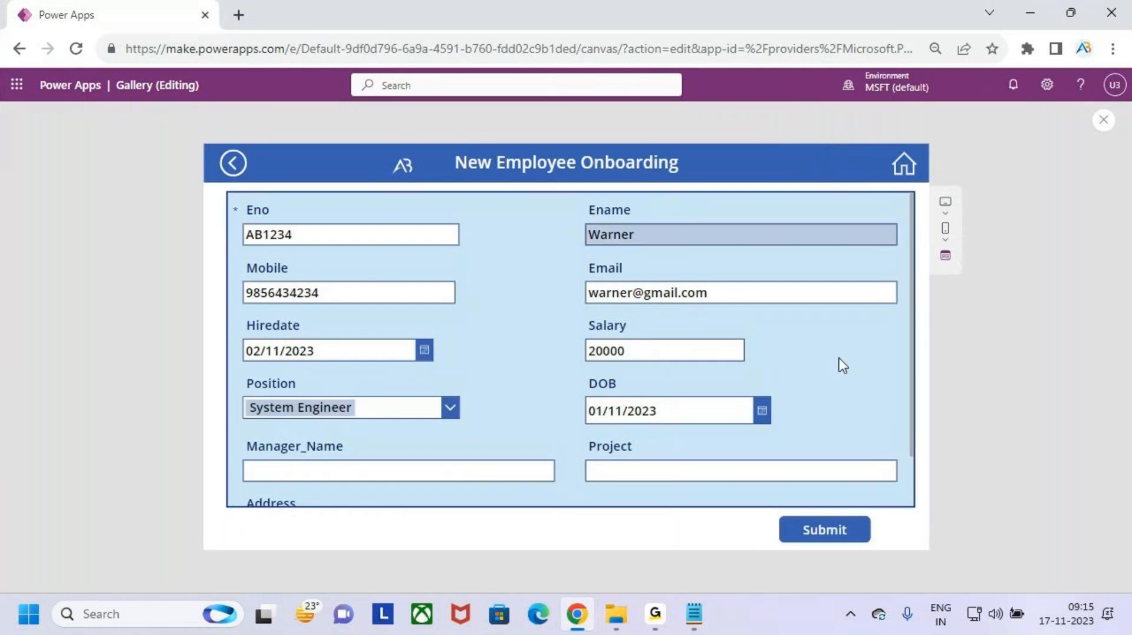
key("ctrl+2")
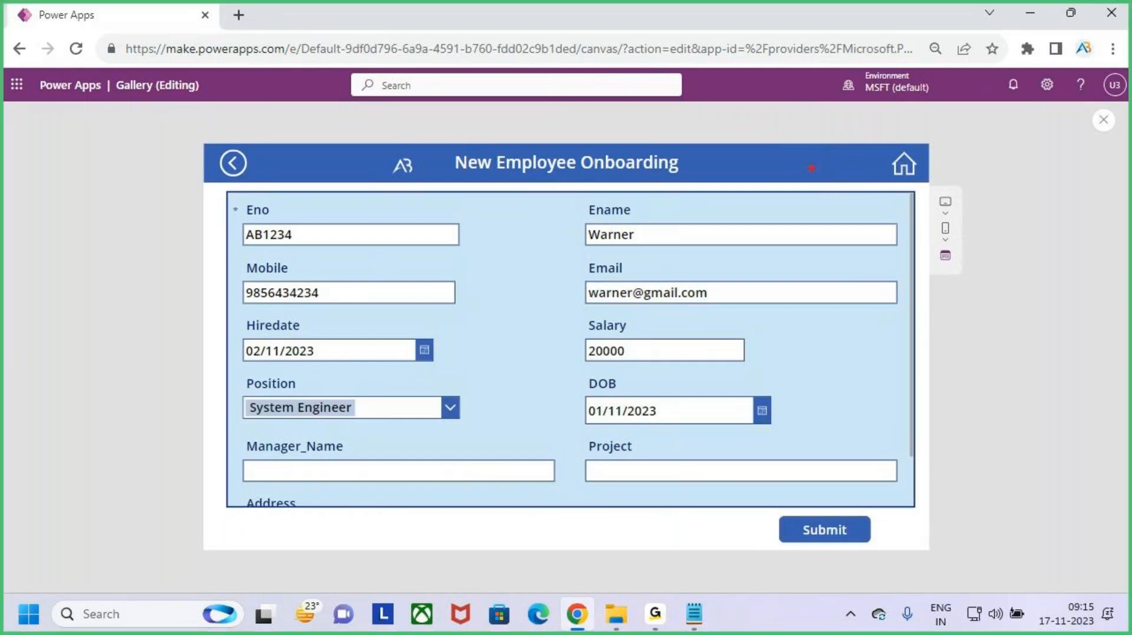
left_click_drag(806, 136, 808, 164)
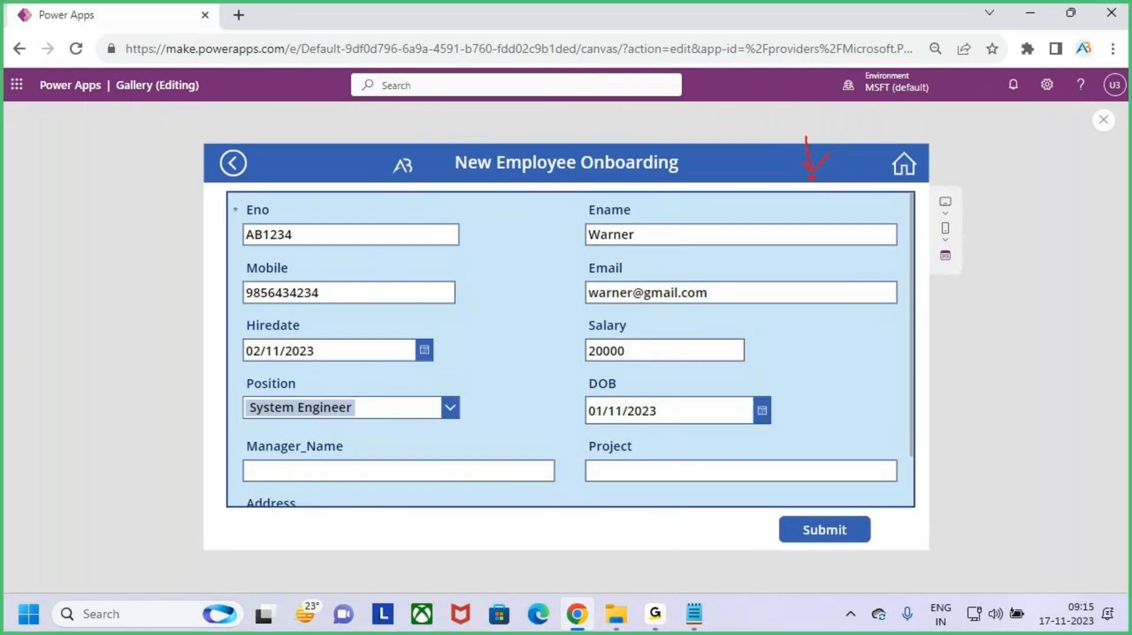
key("Escape")
left_click(902, 165)
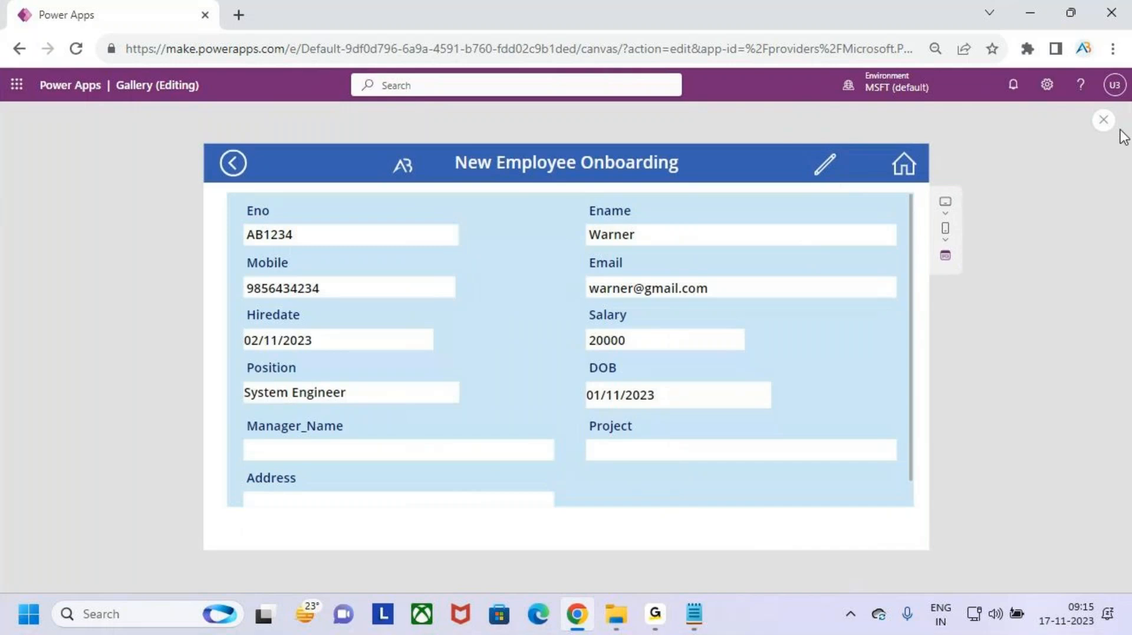
left_click(1103, 120)
- Select the form header's edit icon and review the FormMode.View part of its Visible formula
left_click(746, 372)
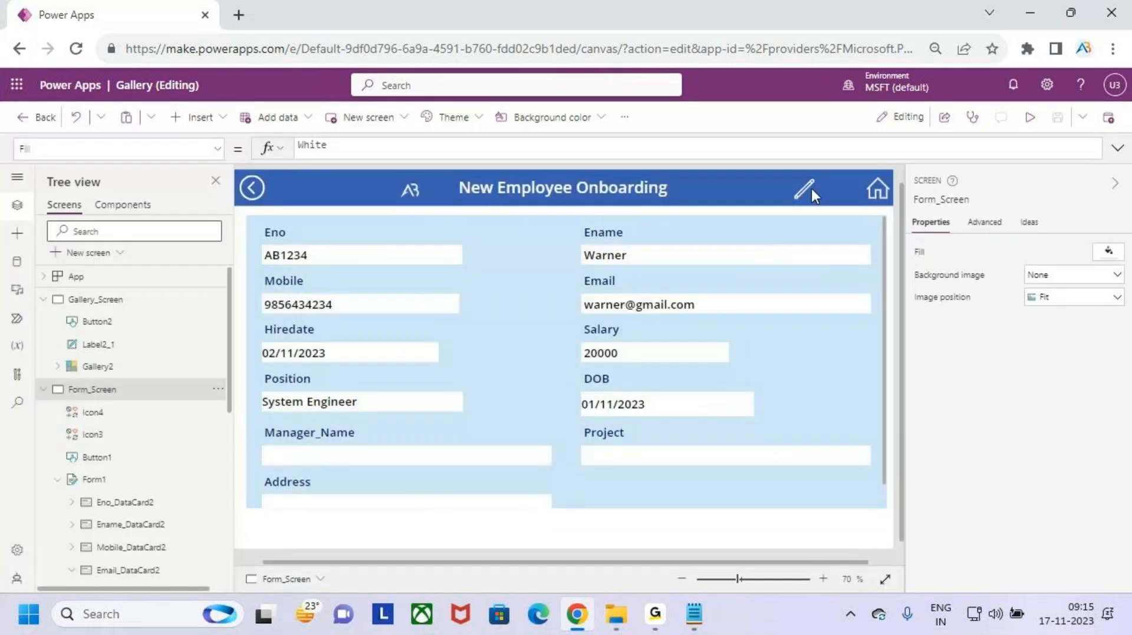
left_click(804, 188)
left_click(579, 152)
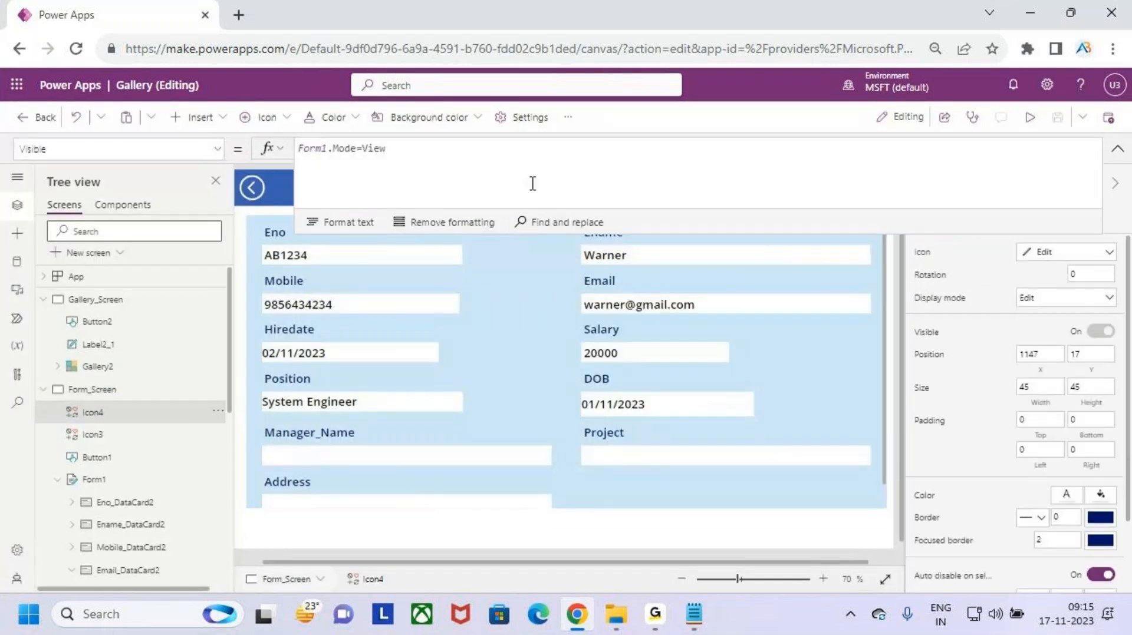
left_click_drag(392, 154, 452, 150)
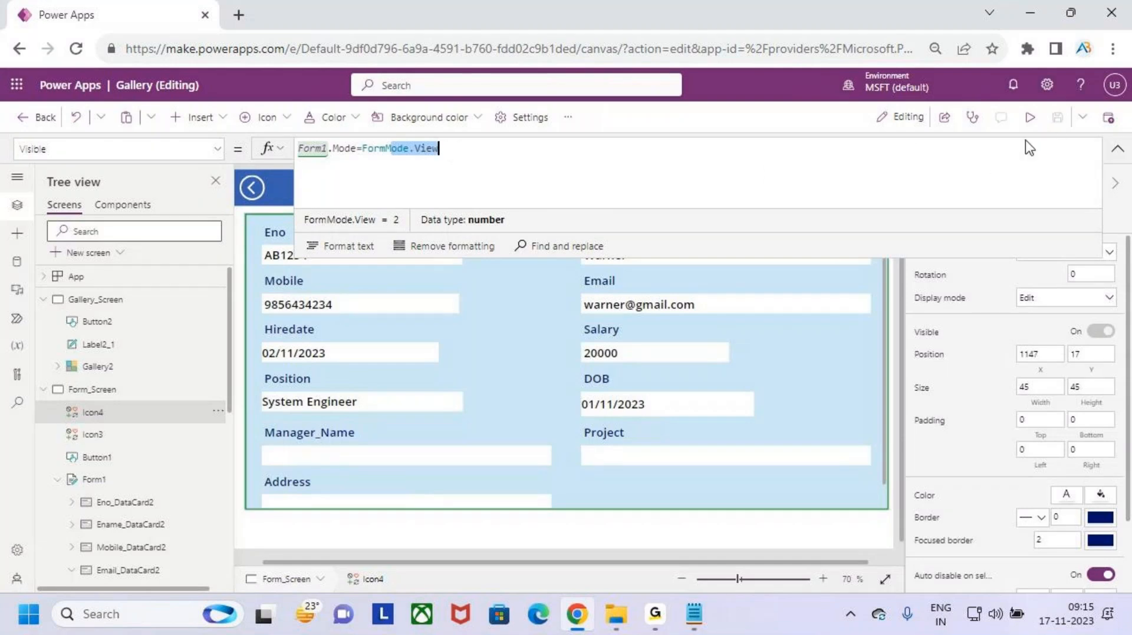
- Check the icon's OnSelect formula EditForm(Form1), then run the app in preview
left_click(180, 155)
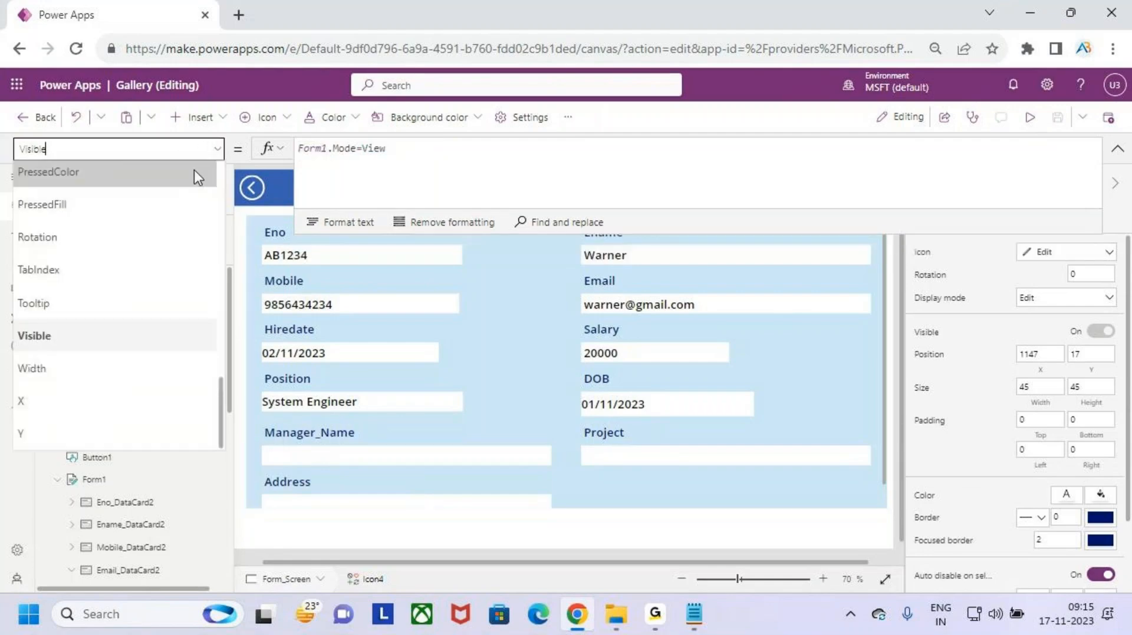
scroll(99, 337, "up", 6)
left_click(99, 328)
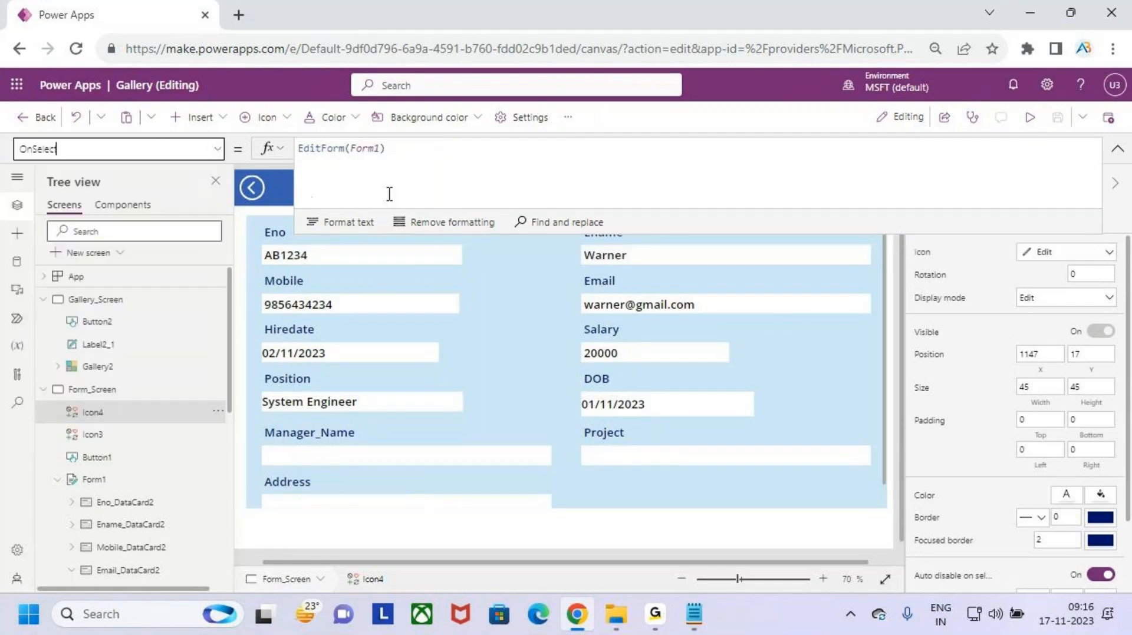
left_click(1117, 149)
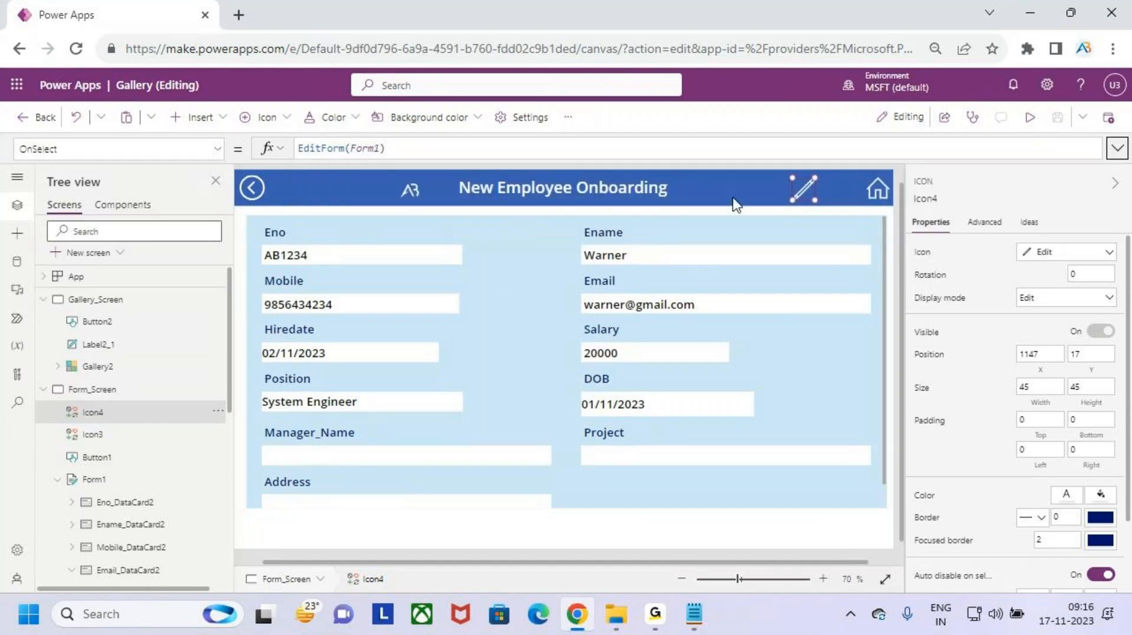
left_click(435, 151)
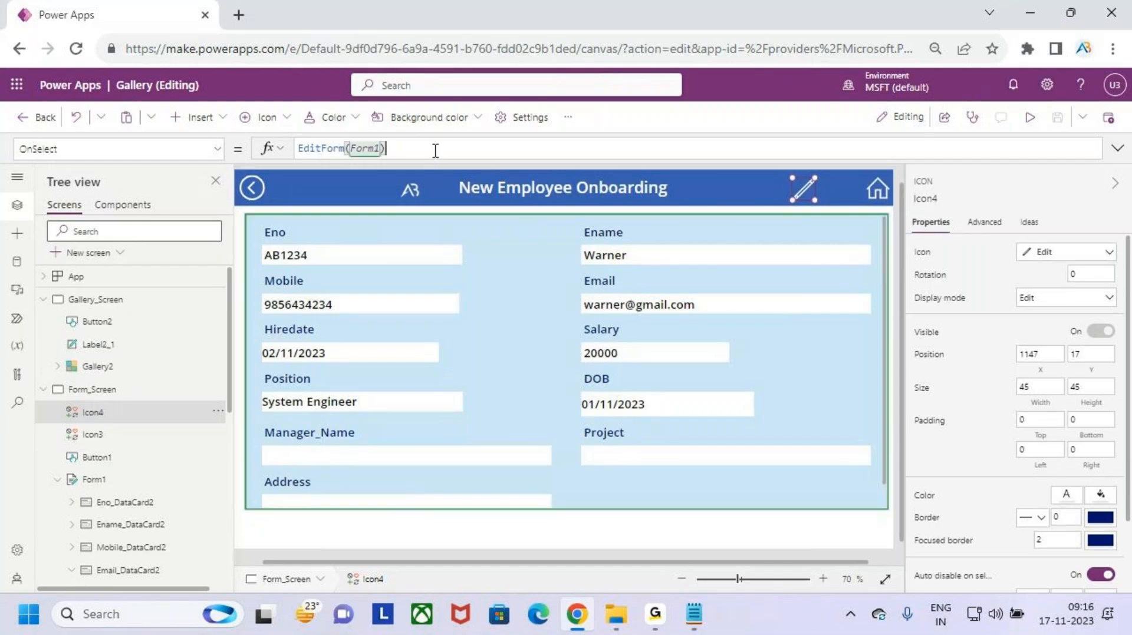
left_click(1116, 149)
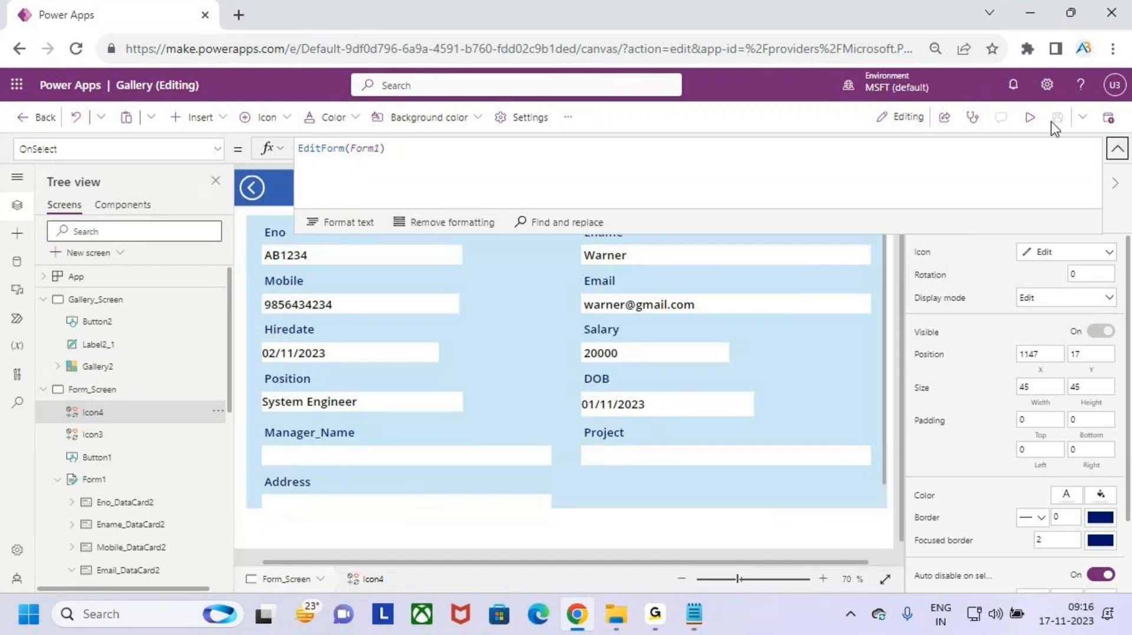
left_click(1029, 117)
- Try the blank New Employee form, then open the first employee's record in edit mode
left_click(230, 176)
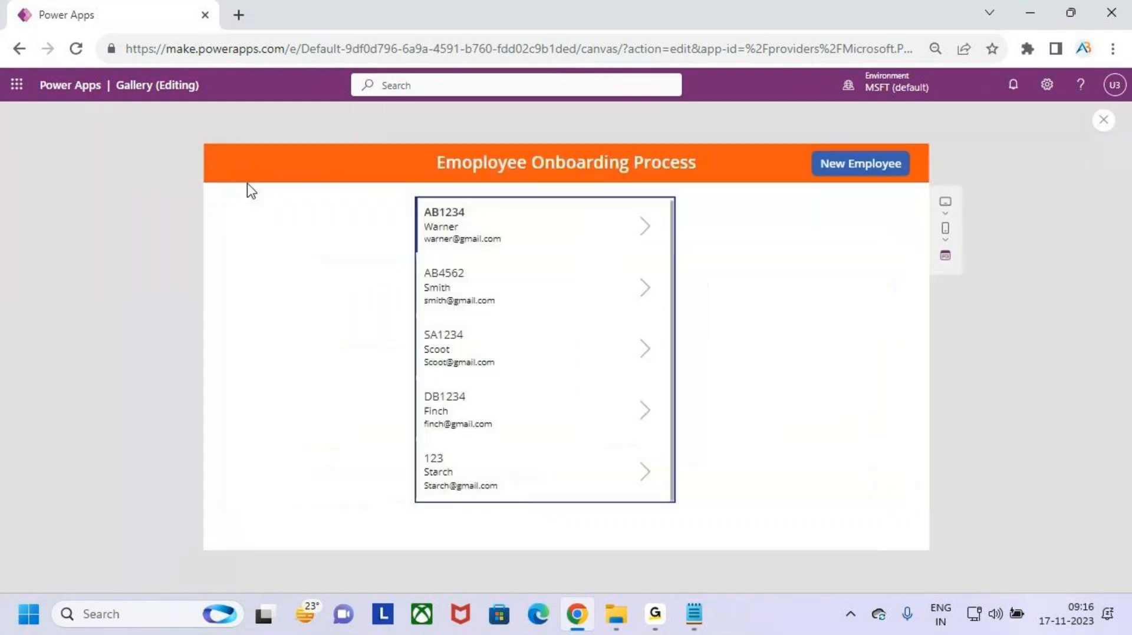
left_click(877, 164)
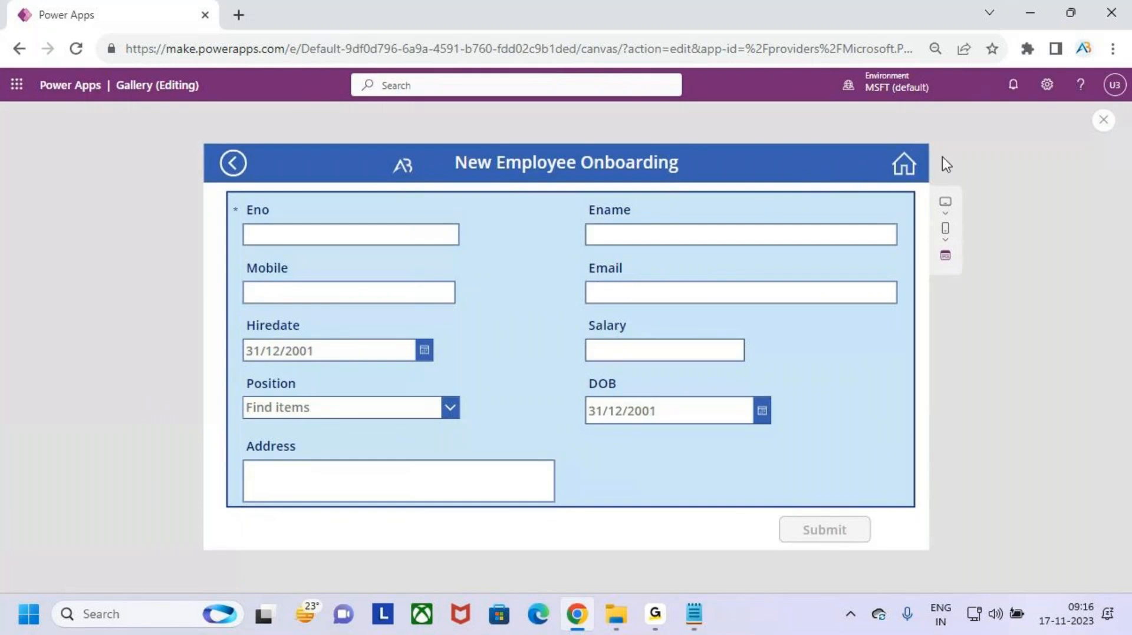
left_click(234, 167)
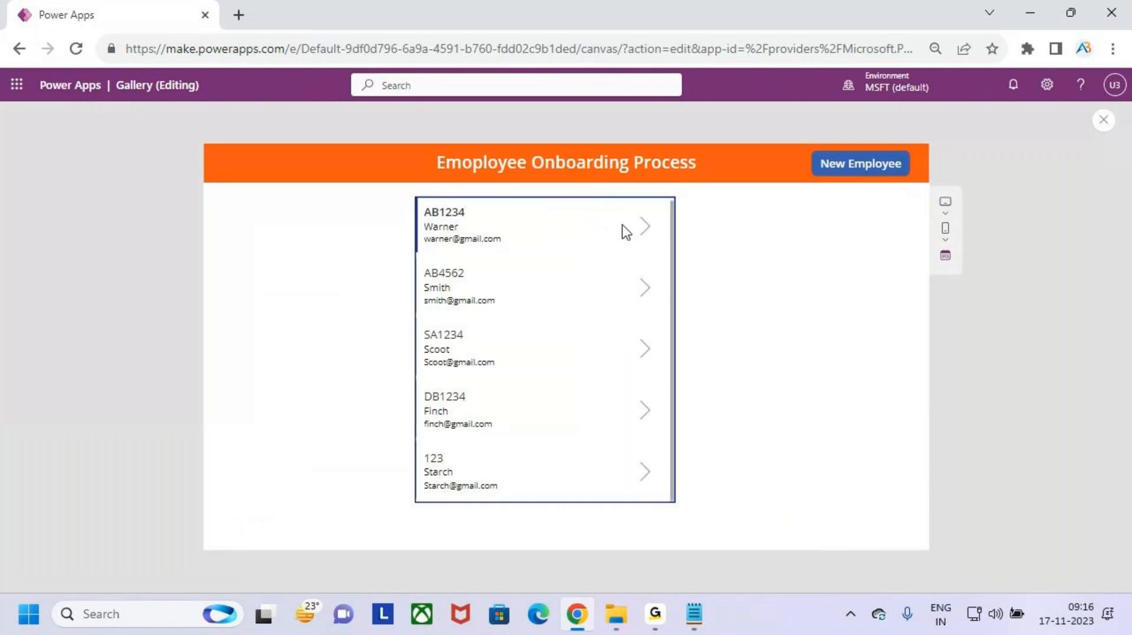
left_click(649, 232)
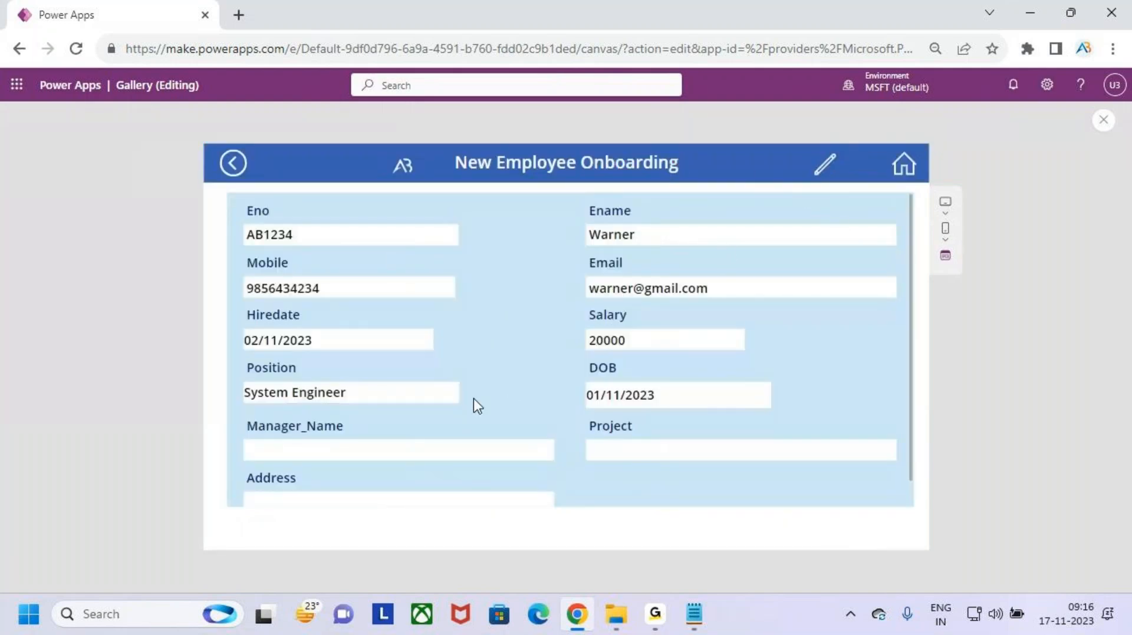
left_click(825, 170)
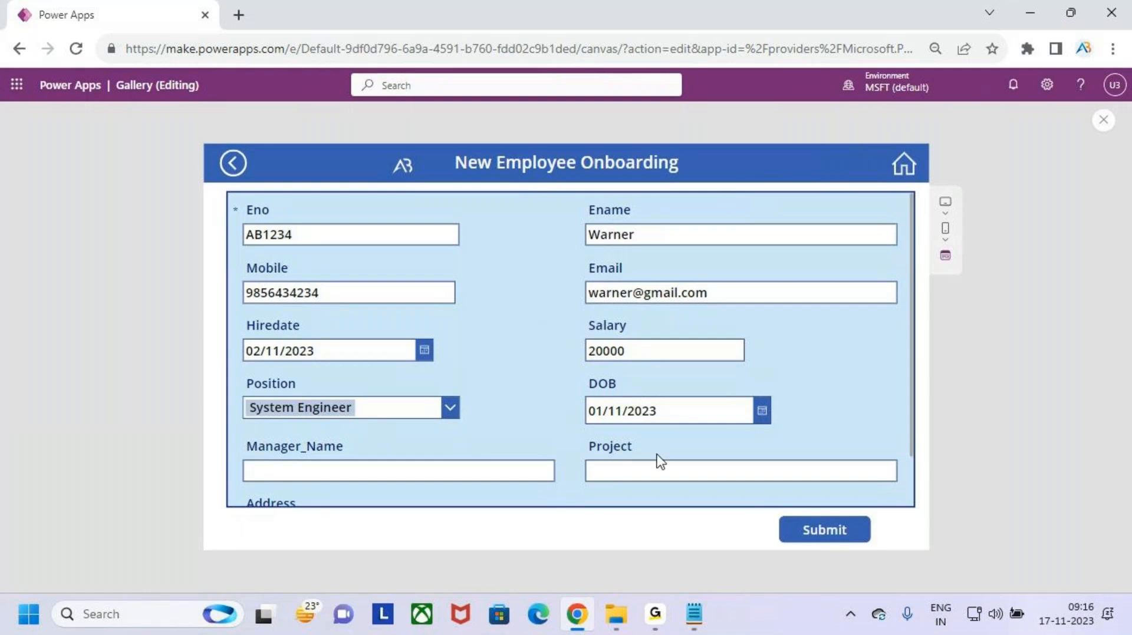
- Test-type text in the Manager_Name and Project fields, then clear both
left_click(399, 471)
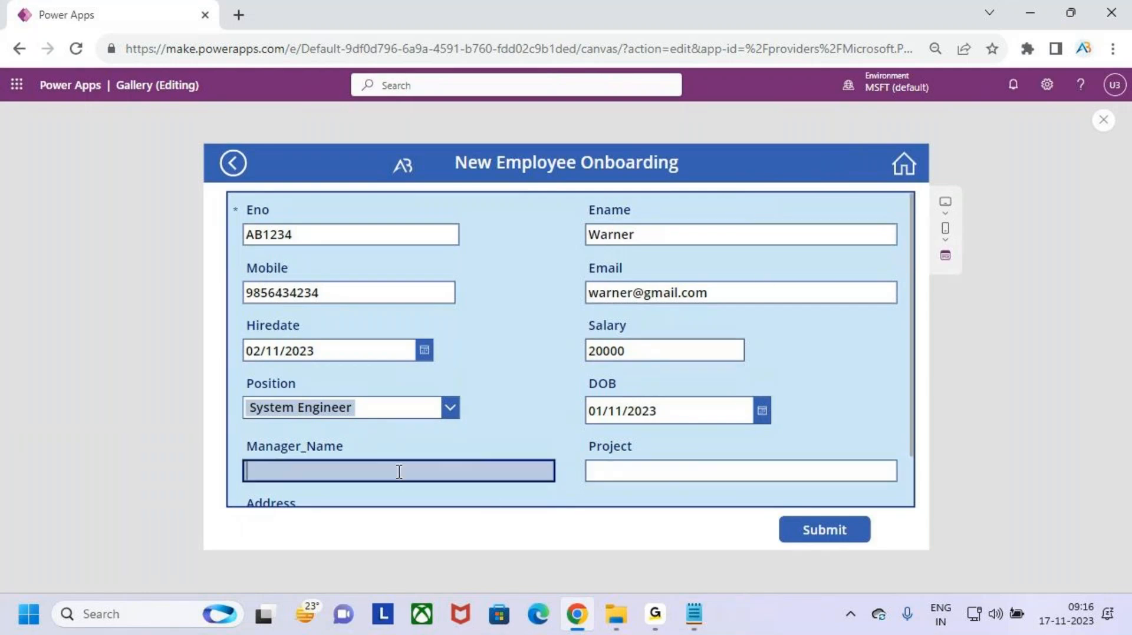
type("fsdg")
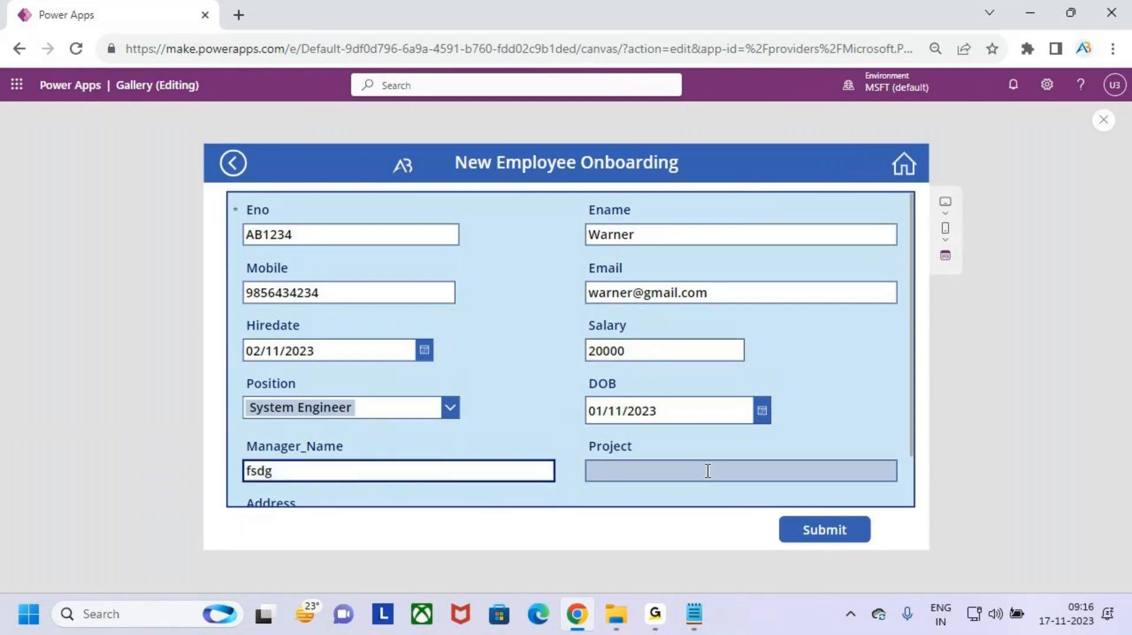
left_click(708, 471)
type("dgsdbdfdhdg")
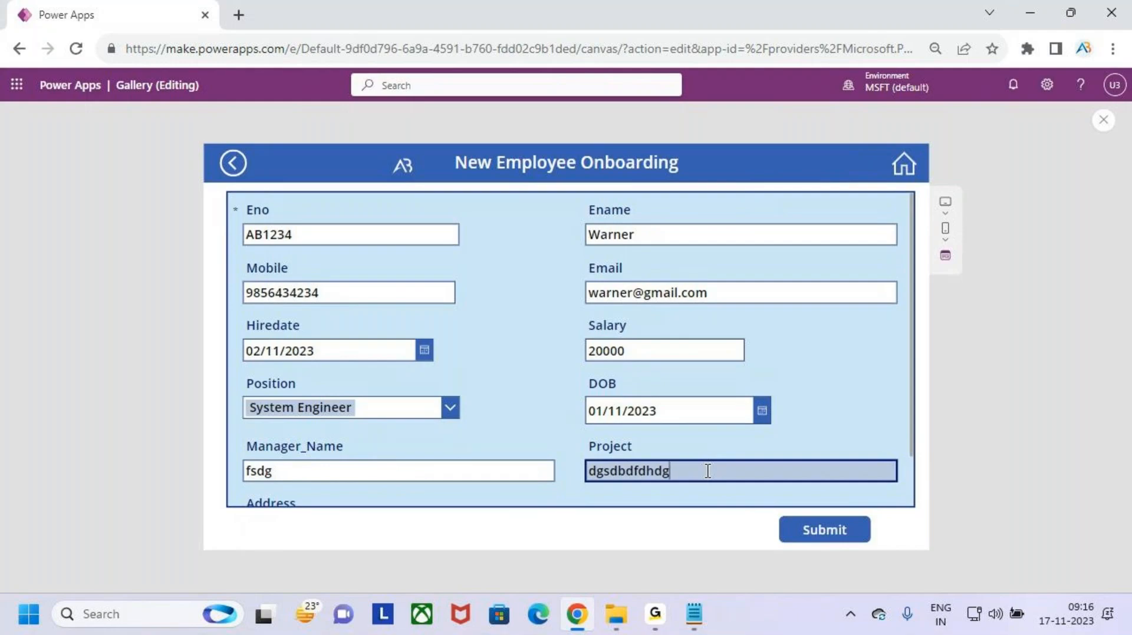
key("BackSpace")
key("BackSpace")
key("BackSpace")
key("BackSpace")
key("BackSpace")
key("BackSpace")
key("BackSpace")
key("BackSpace")
key("BackSpace")
key("BackSpace")
key("BackSpace")
left_click(321, 472)
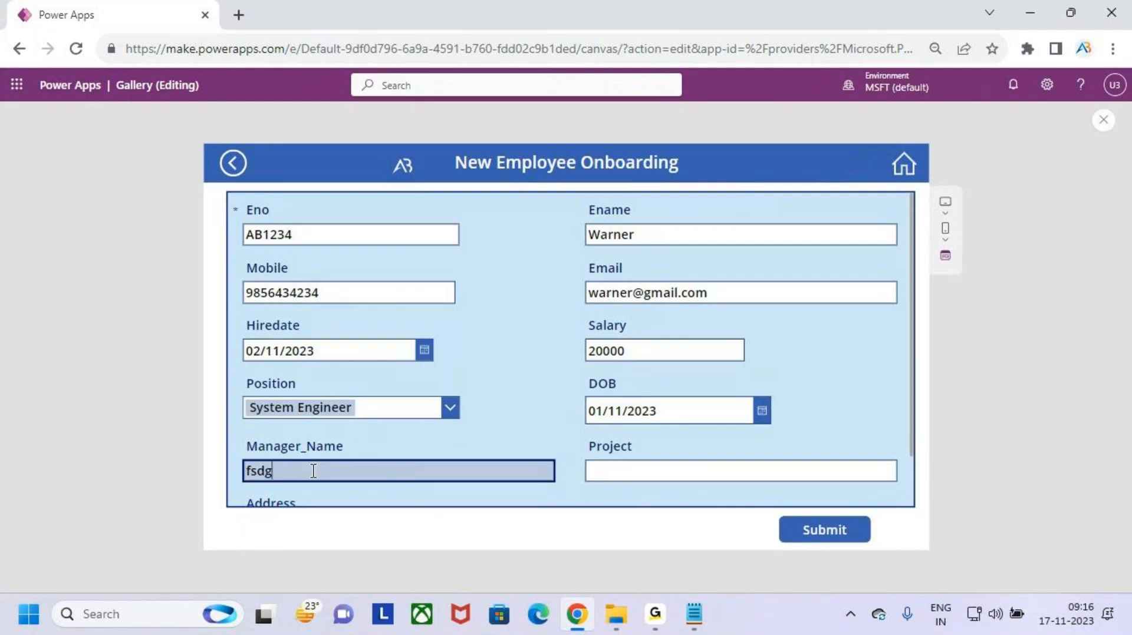
key("BackSpace")
key("BackSpace")
key("BackSpace")
key("BackSpace")
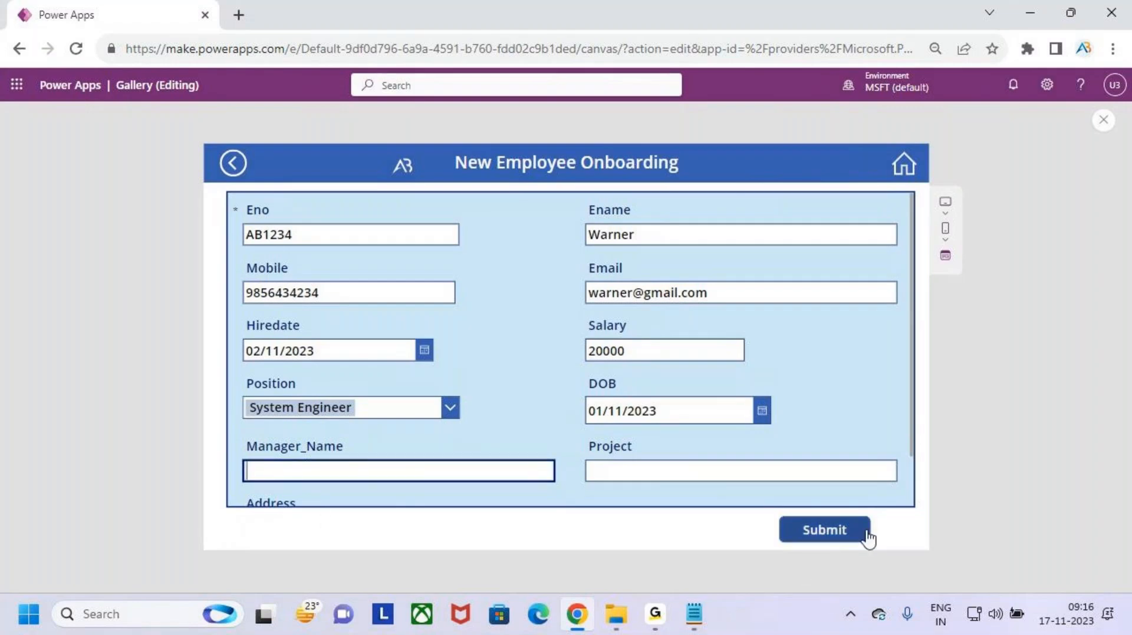
key("ctrl+2")
left_click_drag(774, 508, 875, 550)
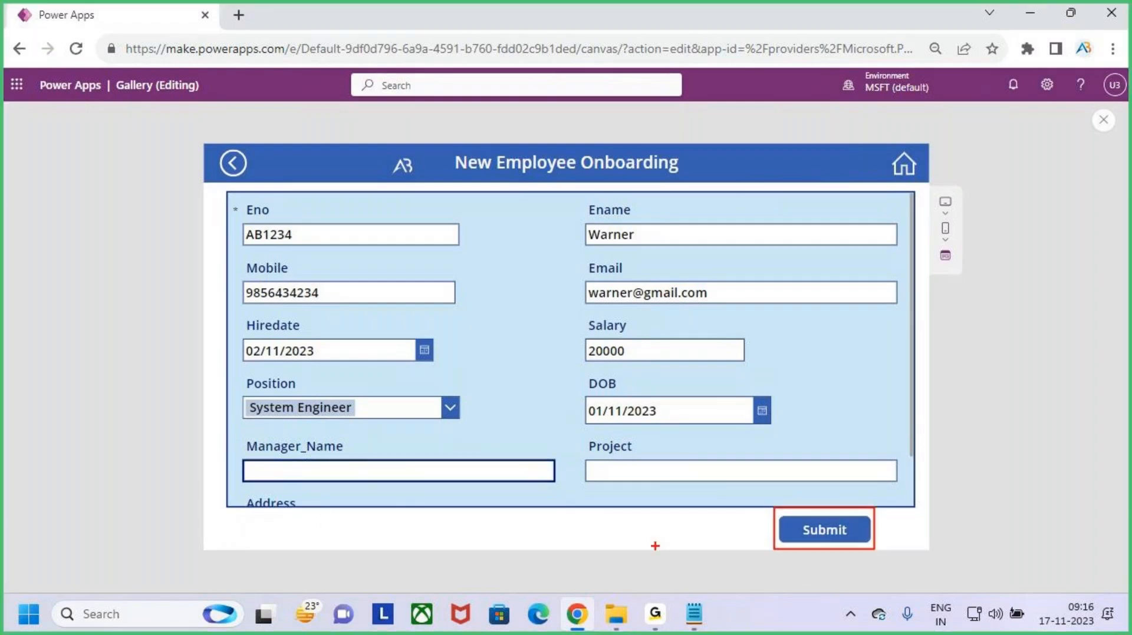
mouse_move(660, 522)
left_mouse_down()
mouse_move(637, 523)
mouse_move(658, 536)
mouse_move(630, 557)
mouse_move(691, 553)
mouse_move(744, 519)
mouse_move(753, 556)
left_mouse_up()
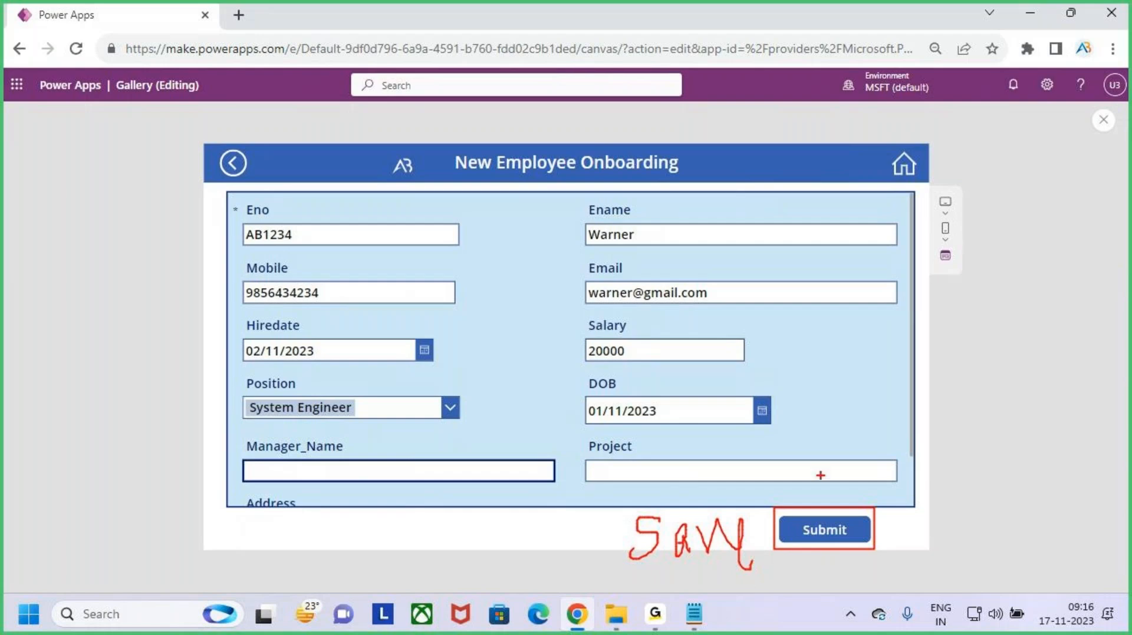
left_click_drag(821, 475, 825, 522)
left_click_drag(866, 493, 828, 524)
left_click_drag(644, 570, 803, 563)
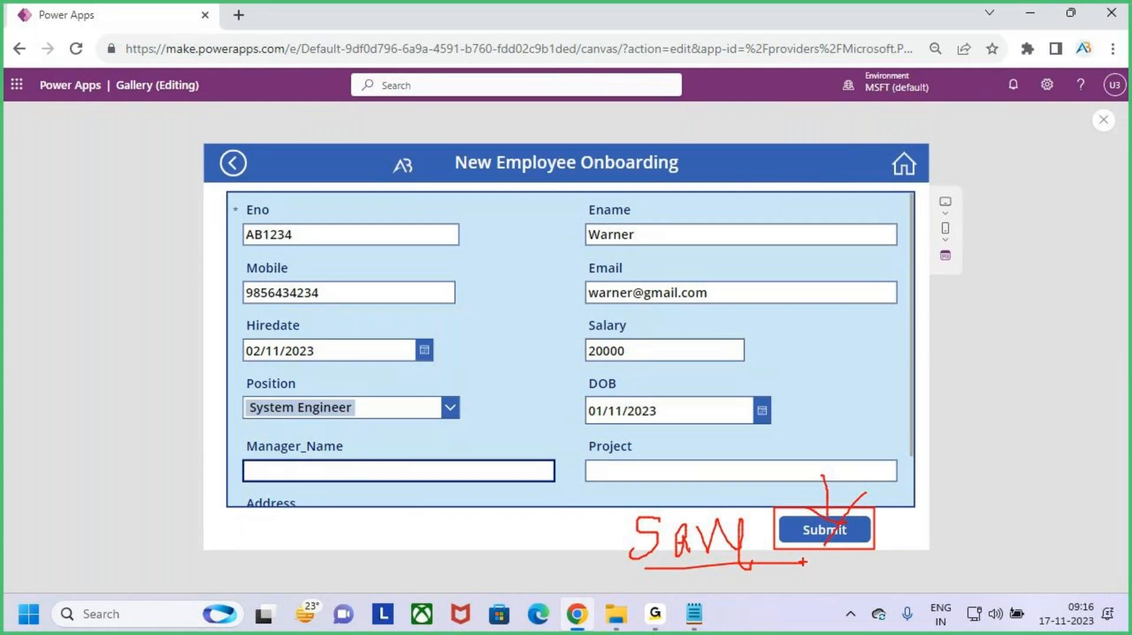
key("Escape")
left_click(1102, 125)
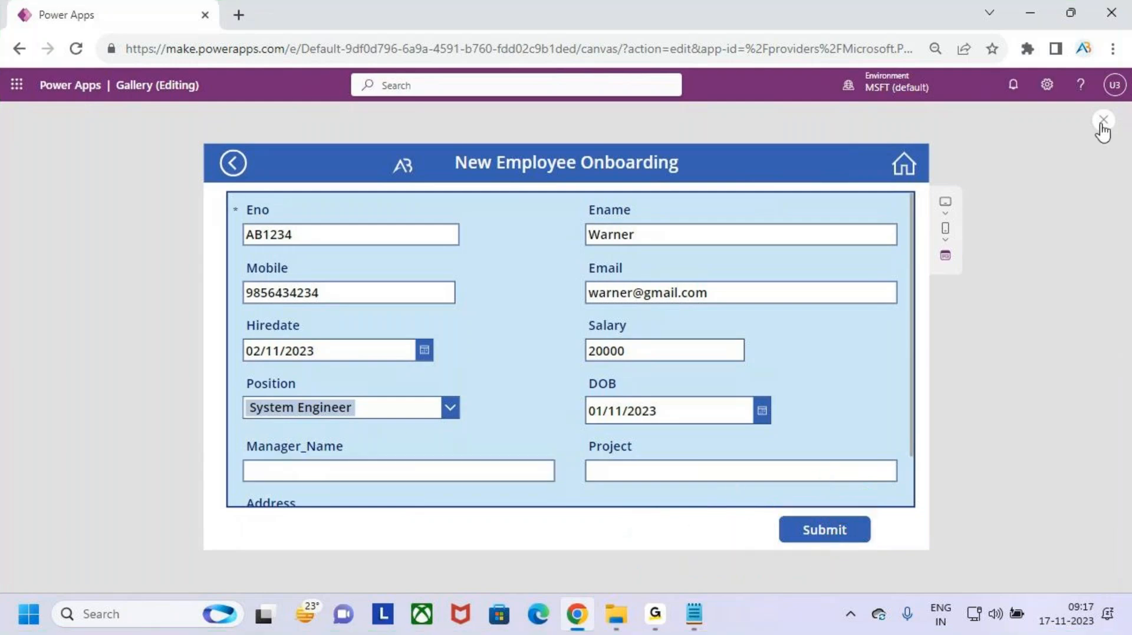
- Insert a new button on Form_Screen and drag it beside the Submit button
left_click(697, 399)
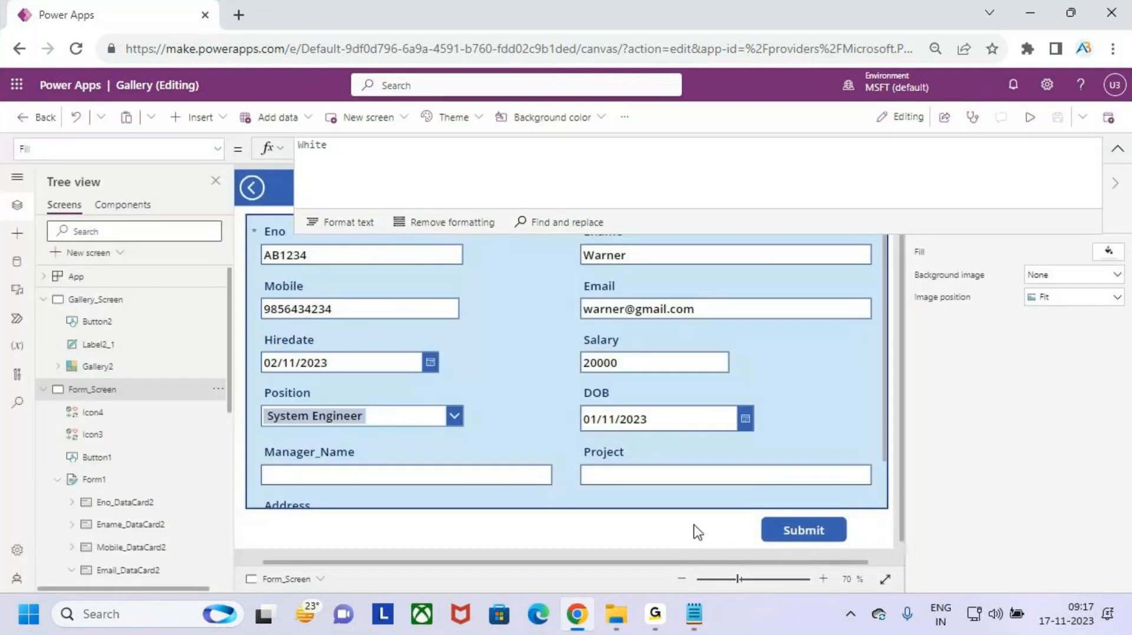
left_click(818, 533)
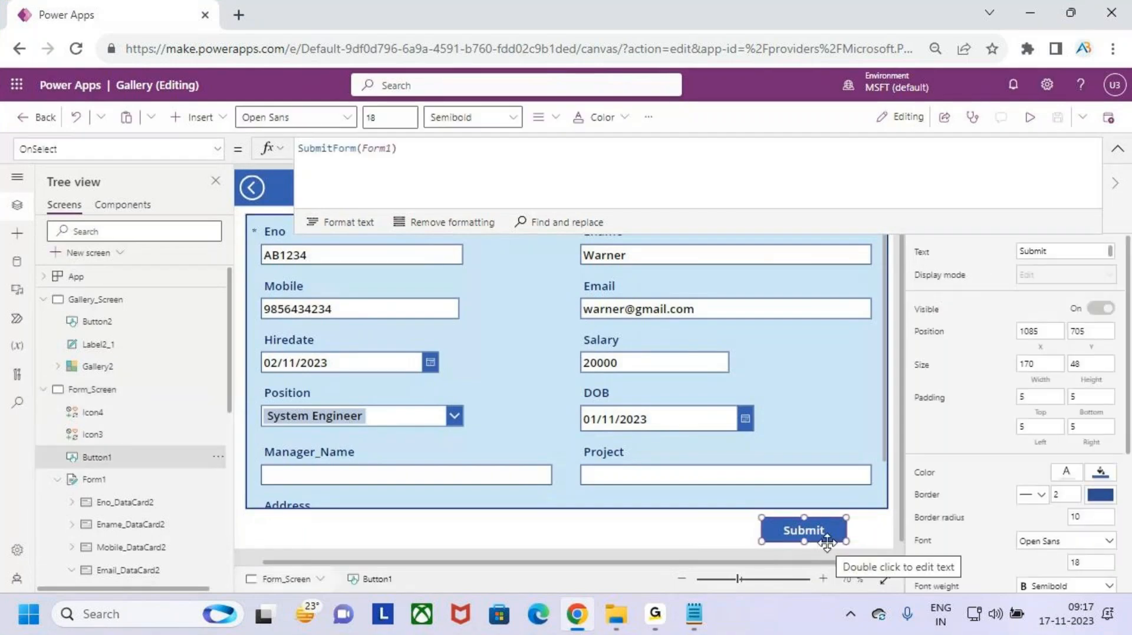
left_click(662, 541)
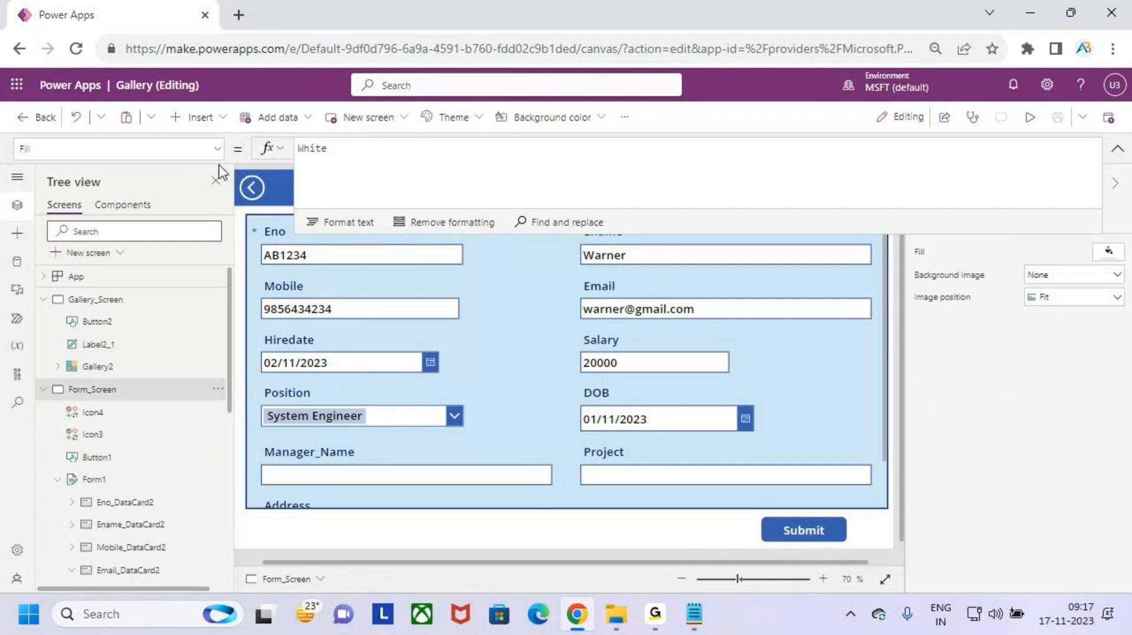
left_click(197, 117)
left_click(236, 341)
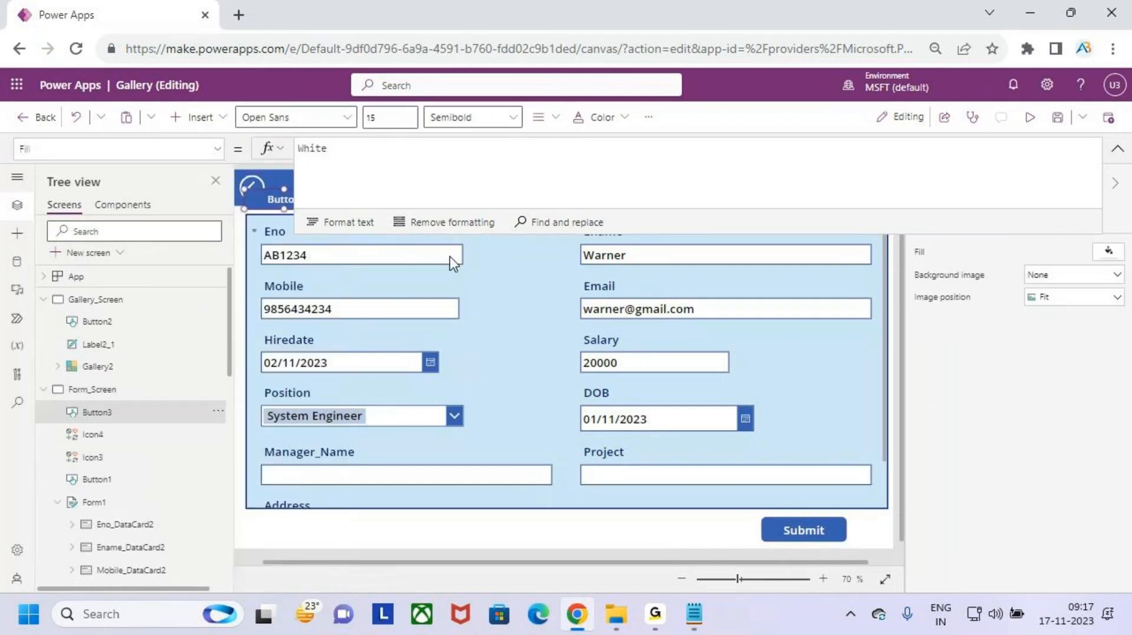
left_click_drag(285, 206, 715, 527)
- Change the new button's text to Save and nudge it slightly right and down
left_click(1118, 149)
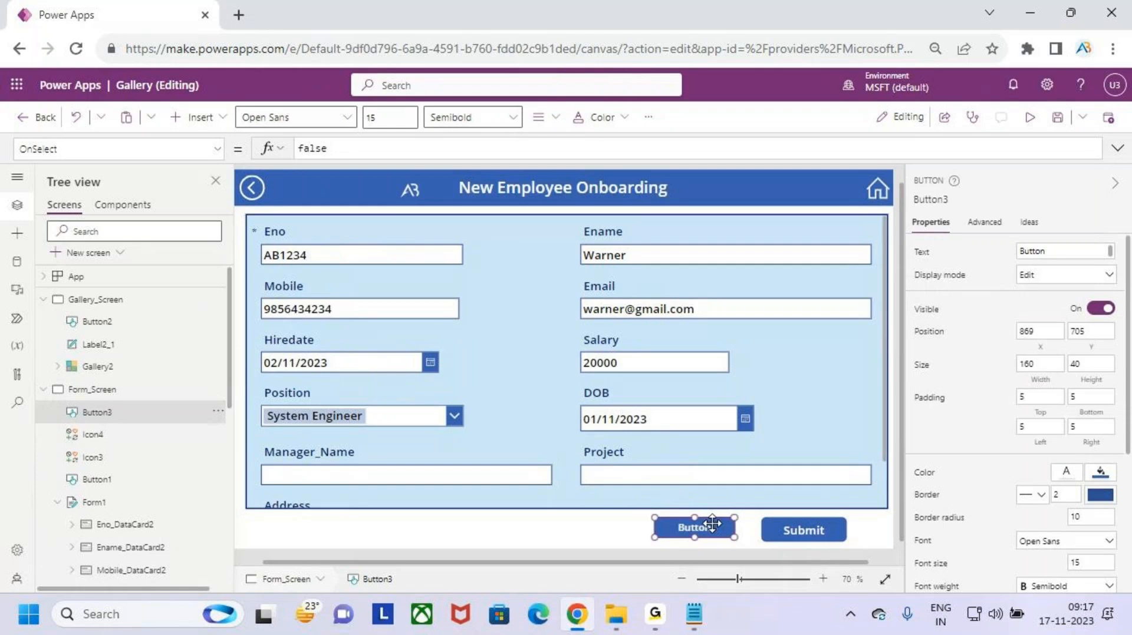
double_click(1070, 255)
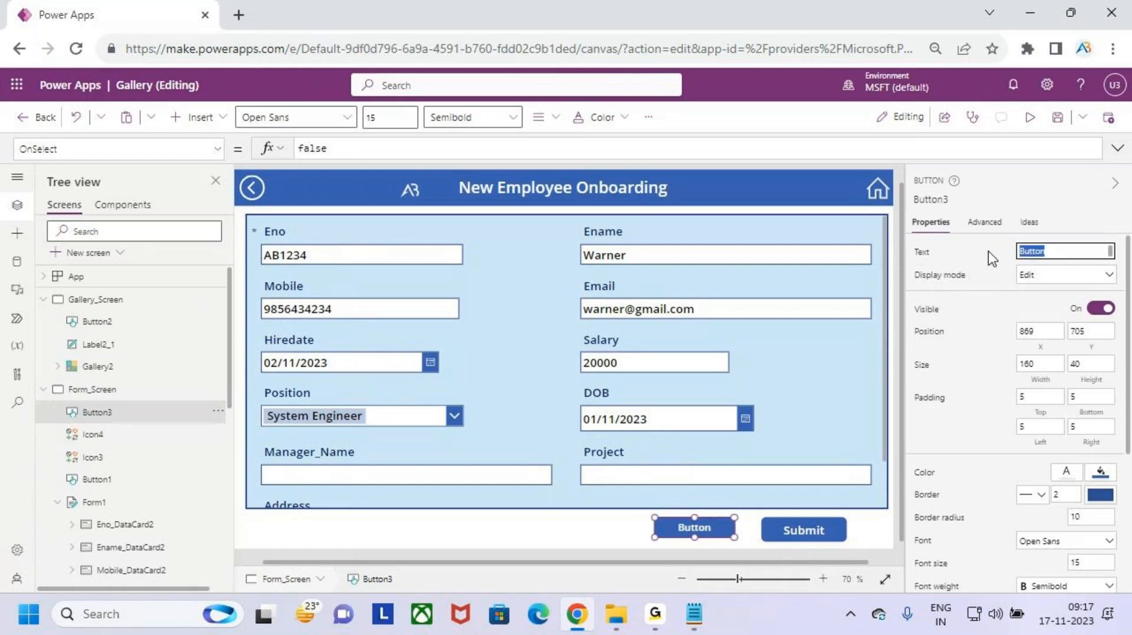
type("Save")
left_click_drag(698, 529, 709, 534)
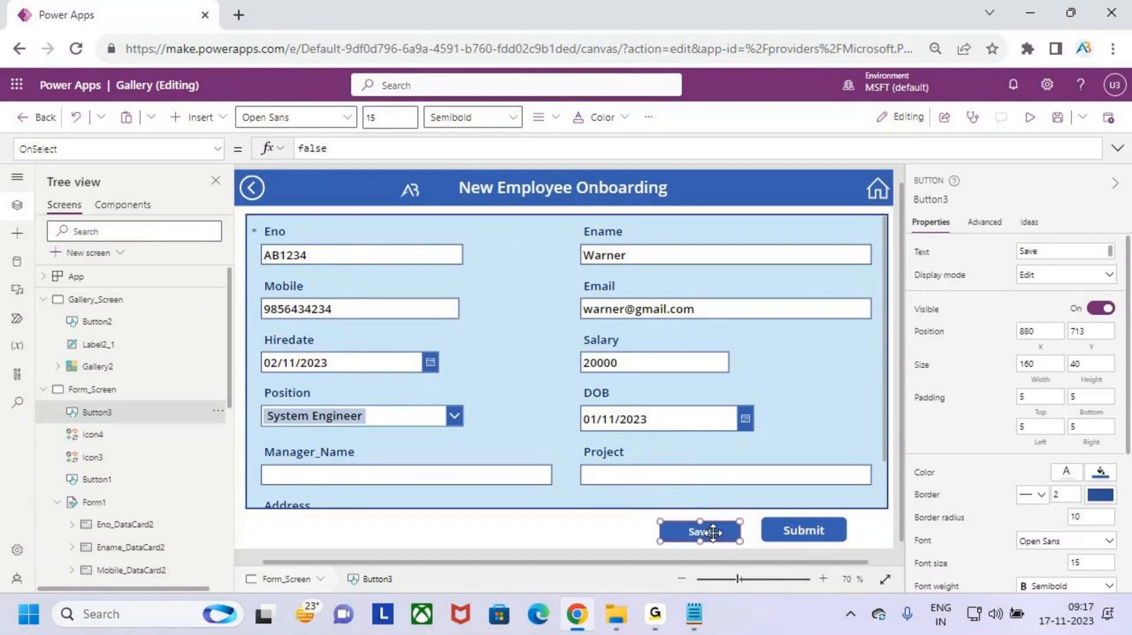
key("ctrl+s")
left_click_drag(368, 151, 290, 158)
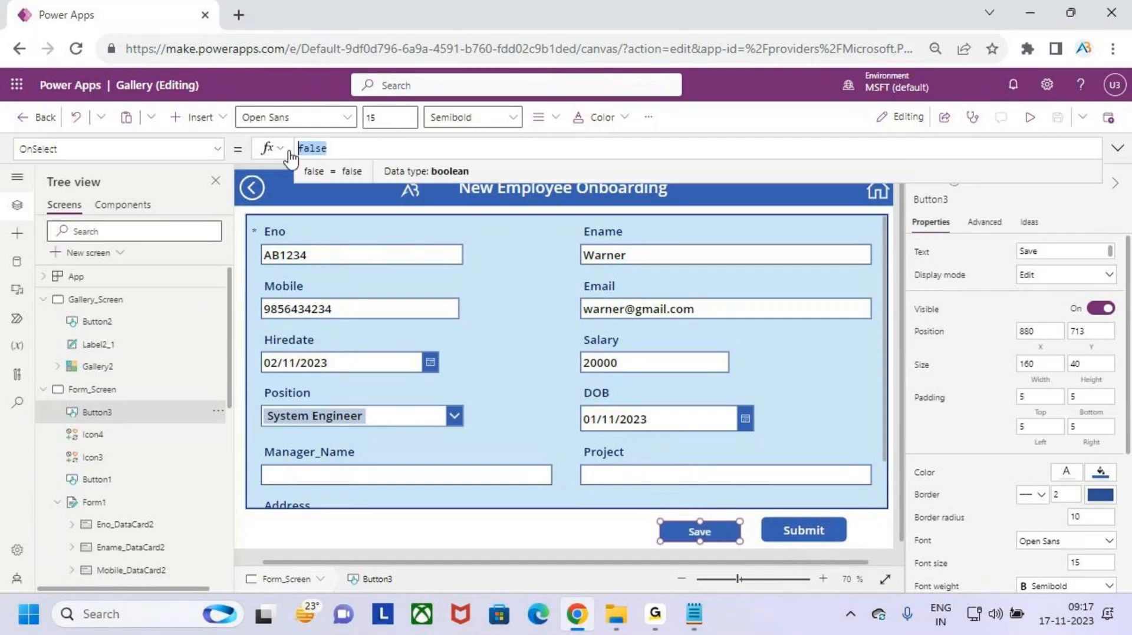
key("BackSpace")
type("sb")
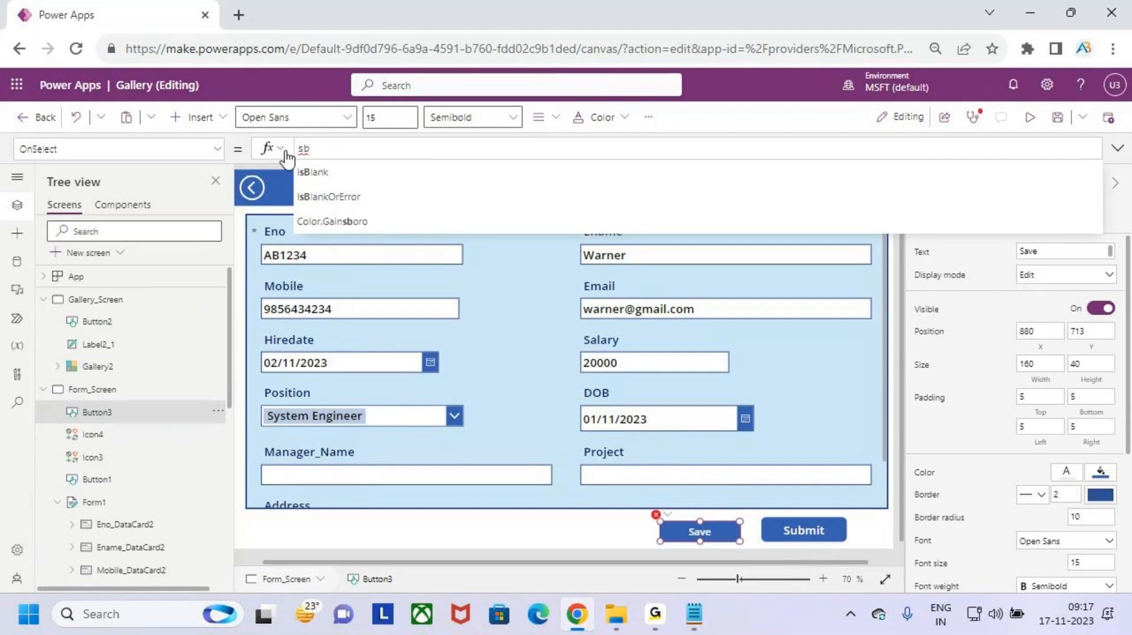
key("BackSpace")
type("ub")
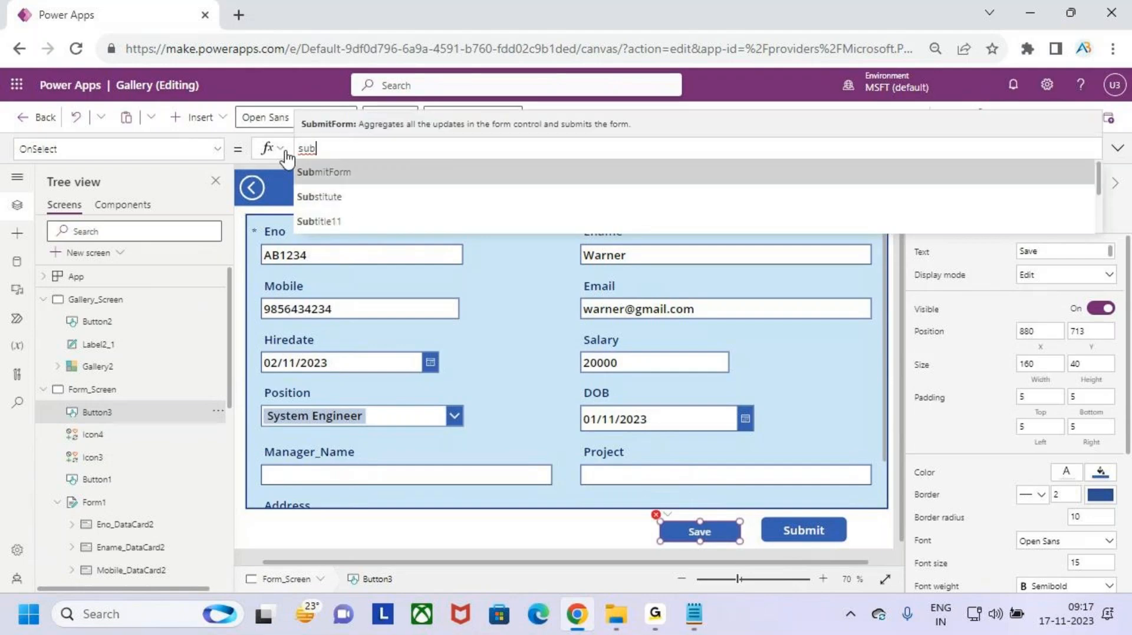
key("Tab")
type("for")
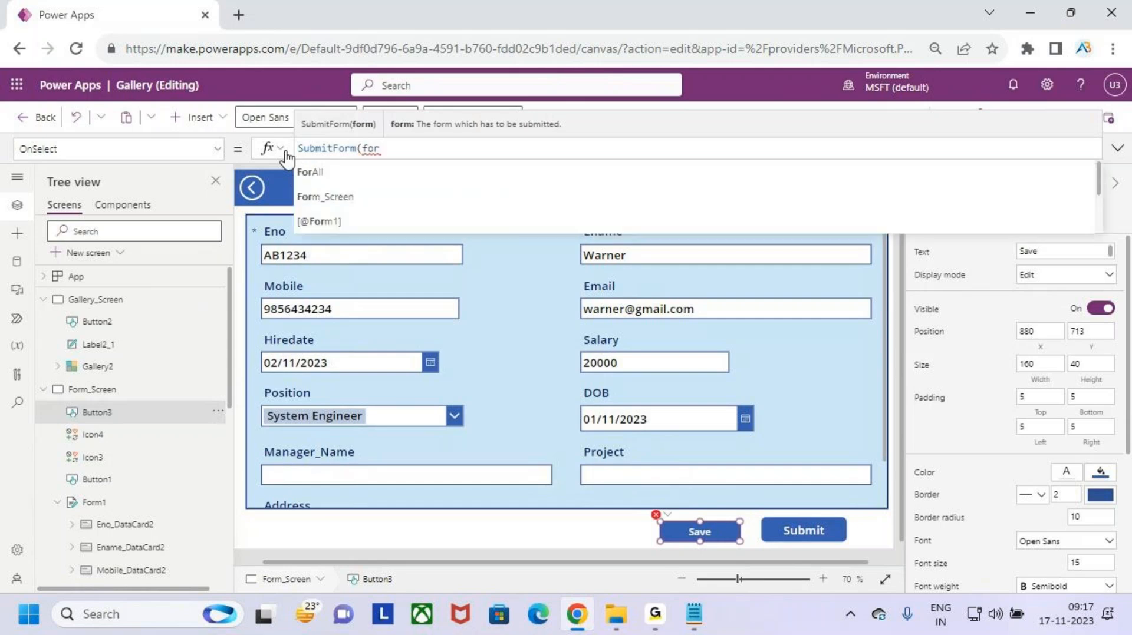
key("Down")
key("Down")
key("Down")
key("Down")
key("Down")
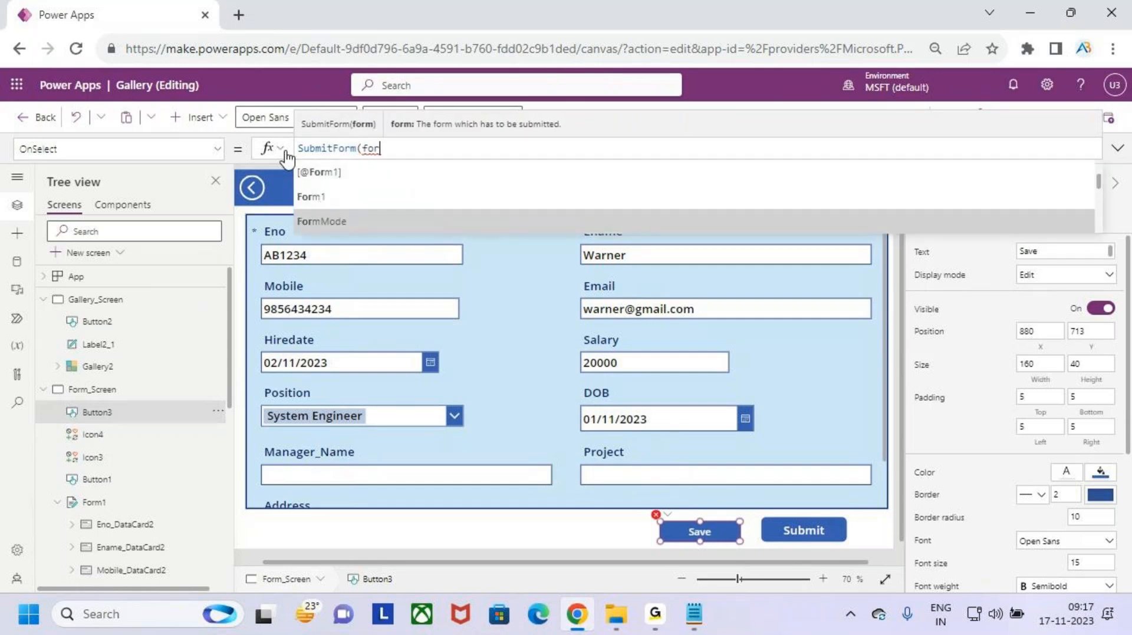
key("Up")
key("Tab")
type(")")
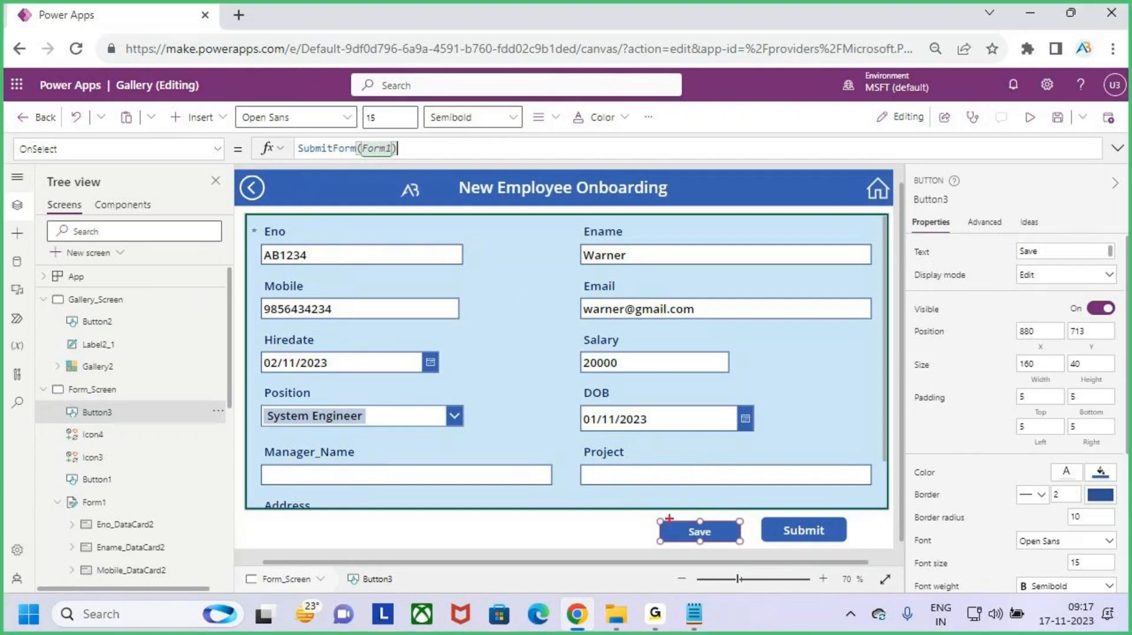
left_click_drag(654, 513, 747, 555)
left_click_drag(704, 486, 710, 517)
left_click_drag(269, 231, 730, 455)
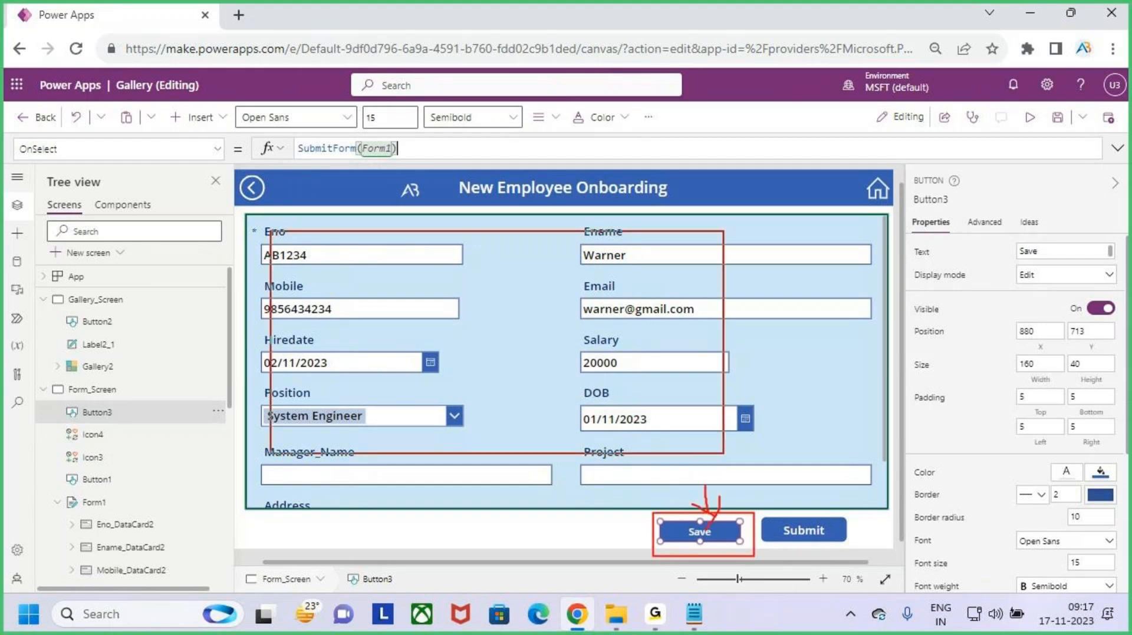
left_click_drag(513, 174, 514, 234)
left_click_drag(496, 224, 514, 234)
left_click_drag(554, 194, 528, 246)
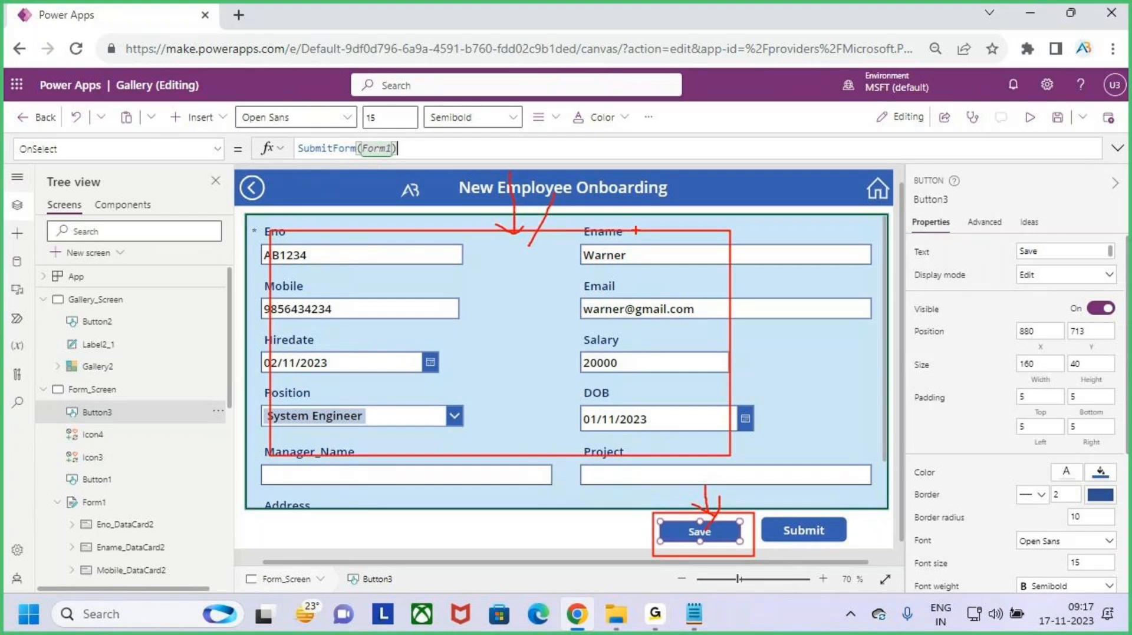
key("Escape")
- Run the app in preview and open the blank New Employee form
left_click(1028, 119)
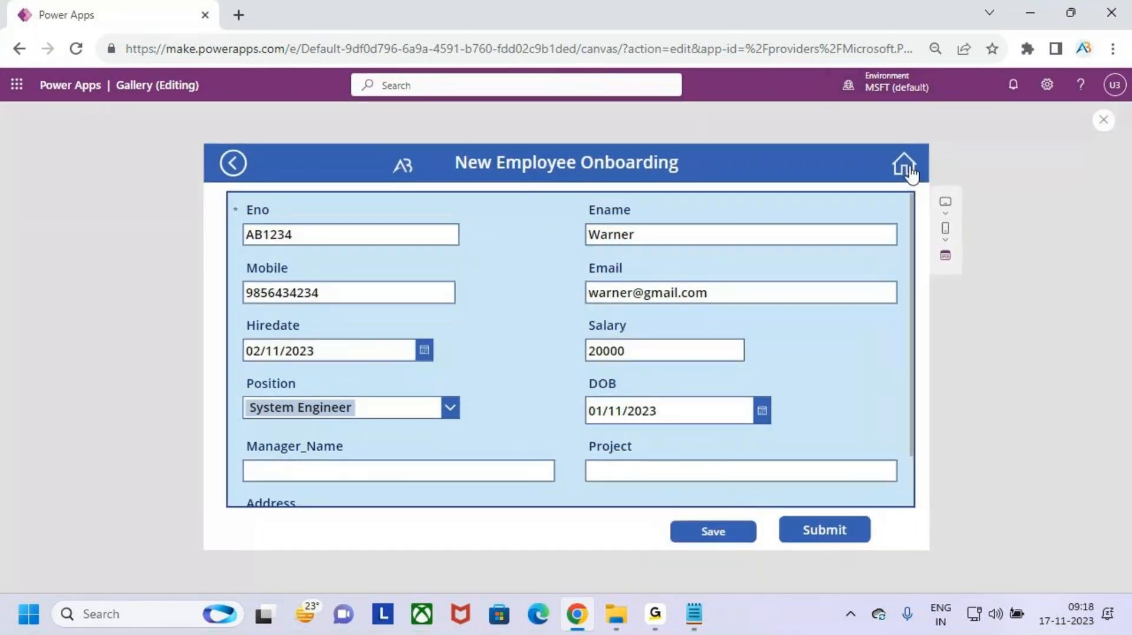
left_click(904, 167)
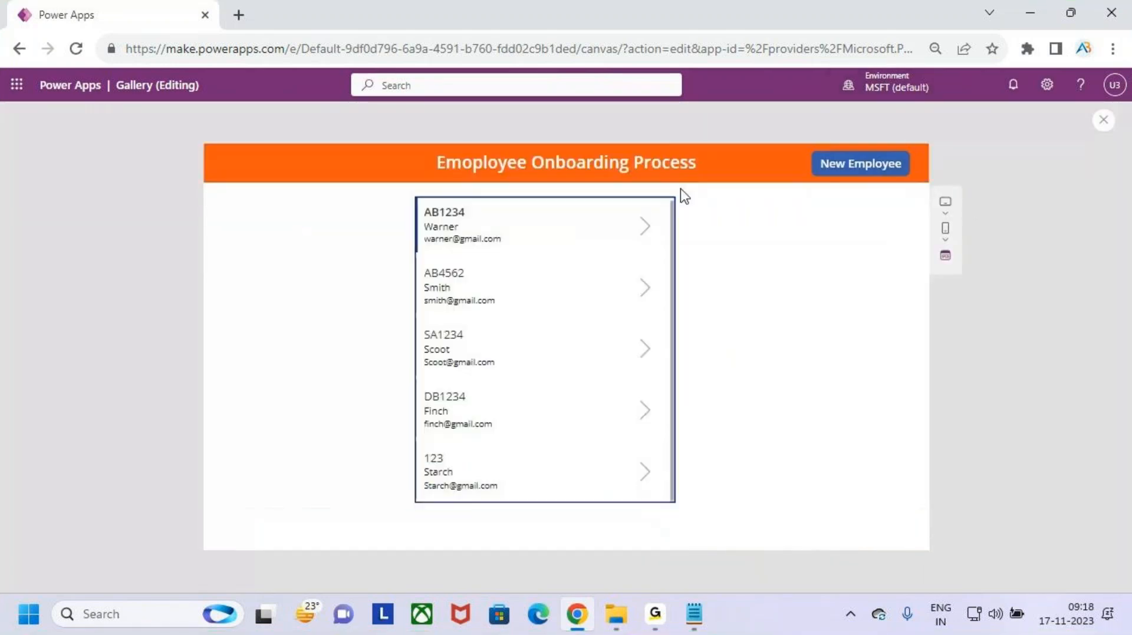
left_click(873, 171)
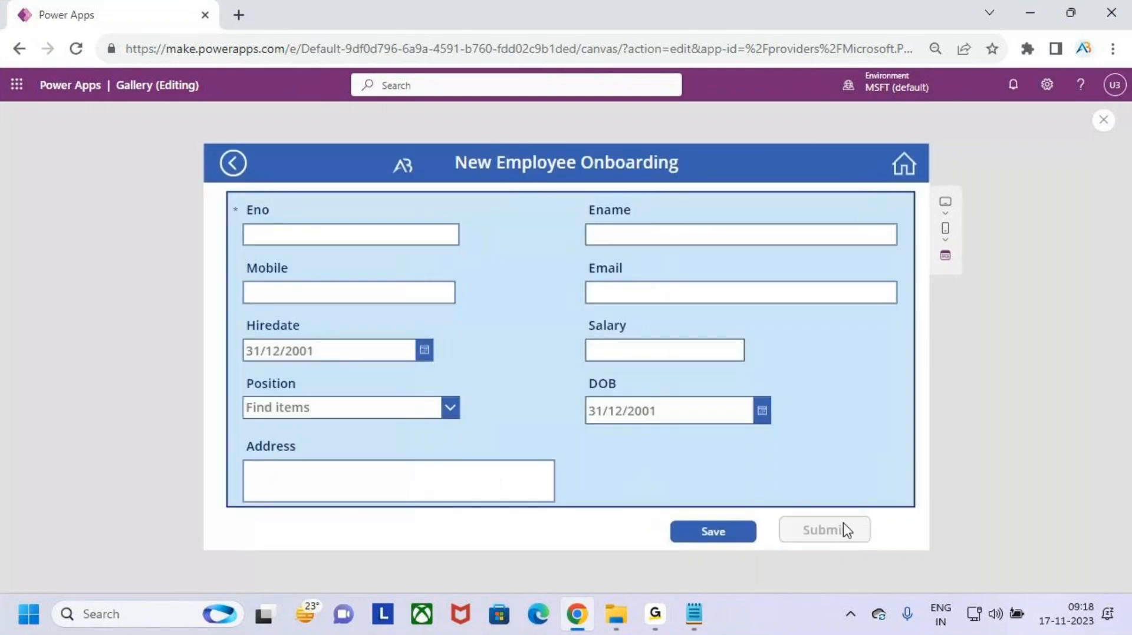
key("ctrl+2")
left_click_drag(673, 515, 749, 549)
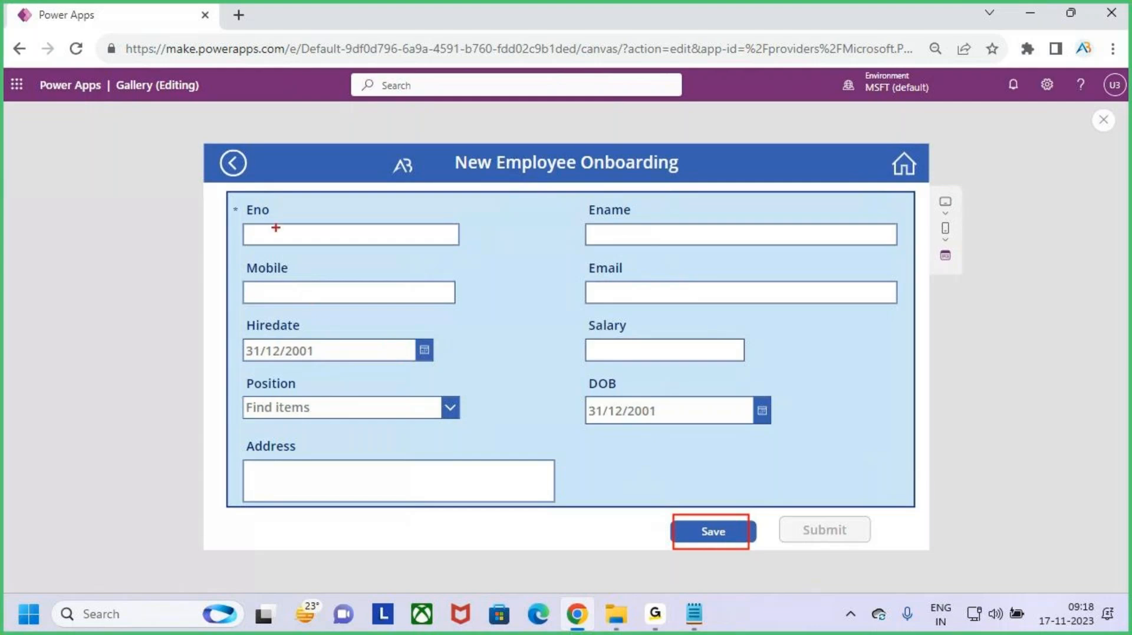
- Return to the employee gallery and open the first employee's record read-only
mouse_move(244, 203)
left_mouse_down()
mouse_move(554, 371)
mouse_move(841, 495)
left_mouse_up()
mouse_move(694, 505)
left_mouse_down()
mouse_move(738, 549)
mouse_move(685, 551)
left_mouse_up()
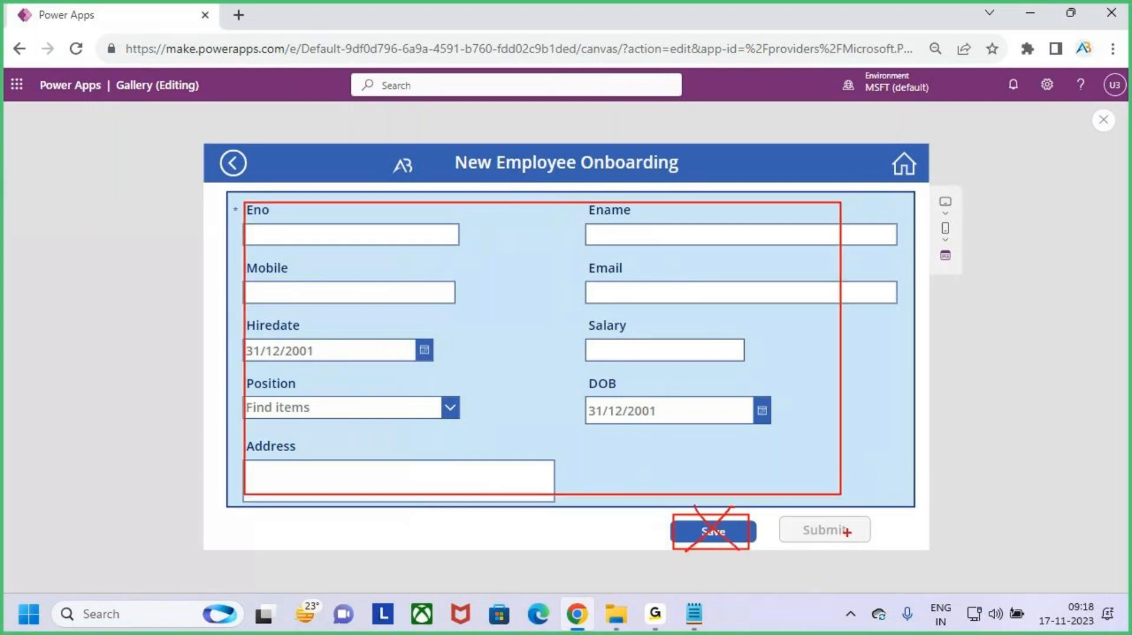
left_click_drag(832, 526, 881, 478)
key("Escape")
left_click(904, 165)
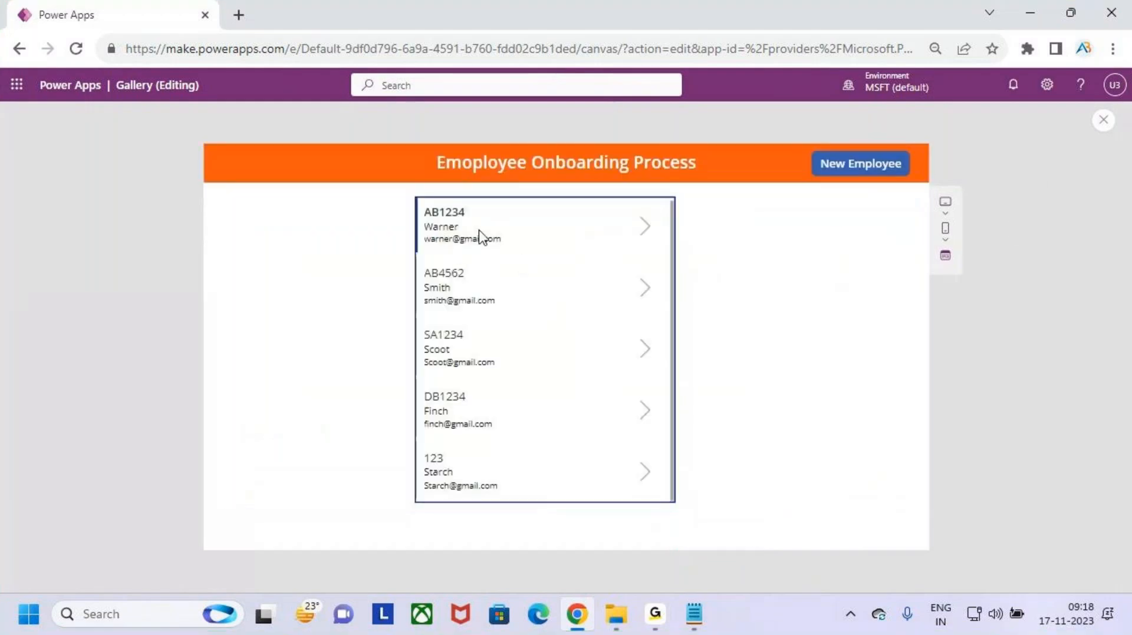
left_click(646, 230)
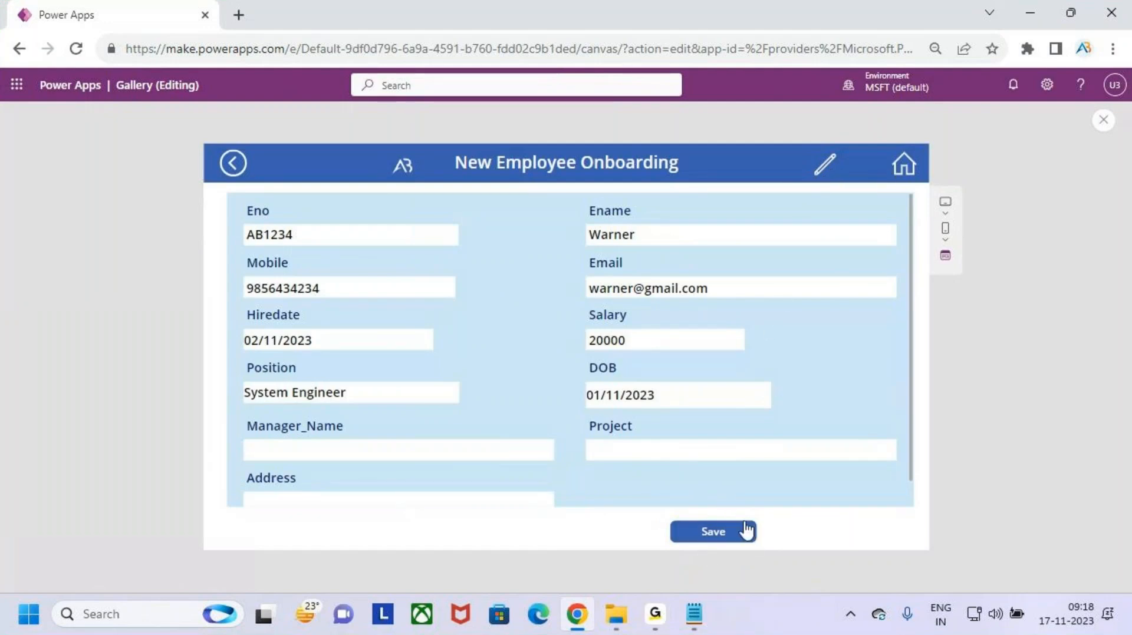
- Edit and submit employee record AB1234, then reopen it in edit mode
left_click(828, 167)
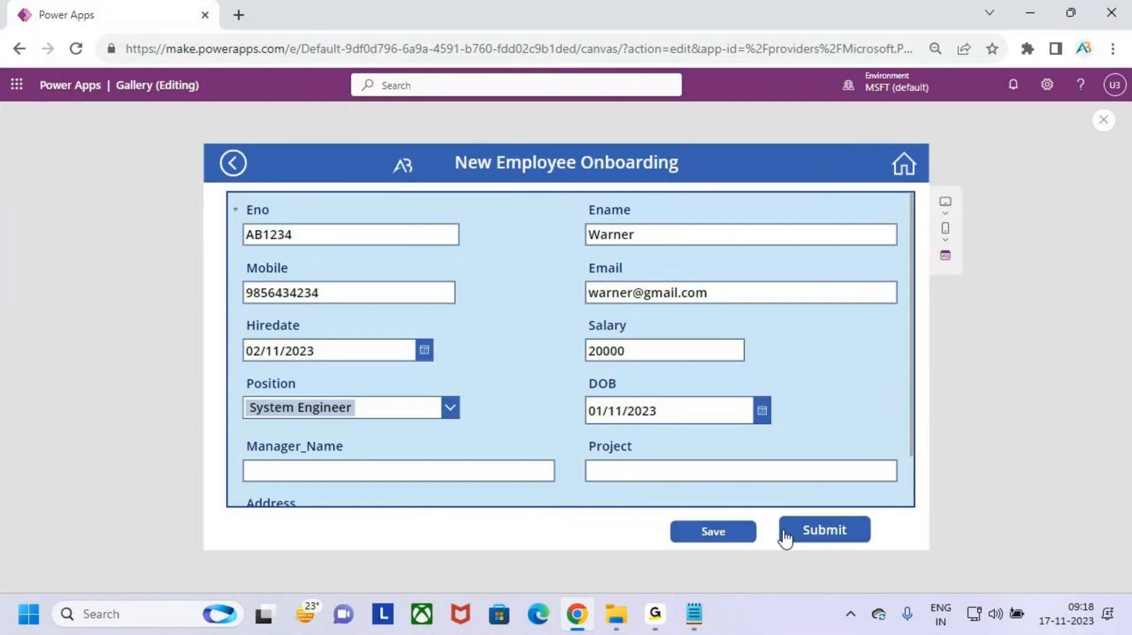
left_click(817, 534)
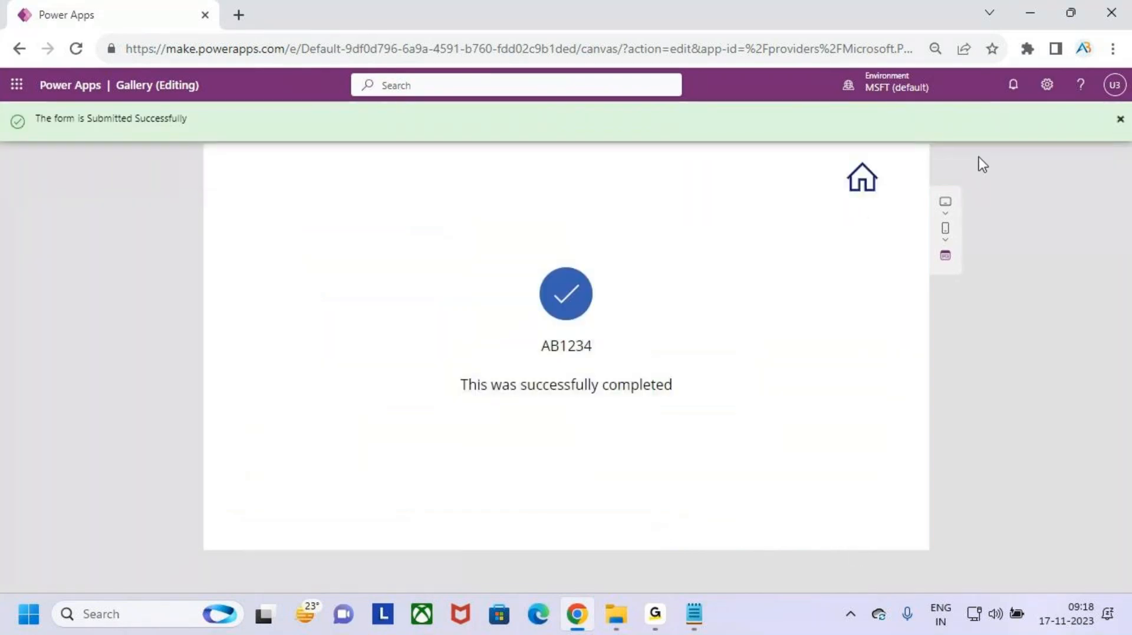
left_click(1118, 122)
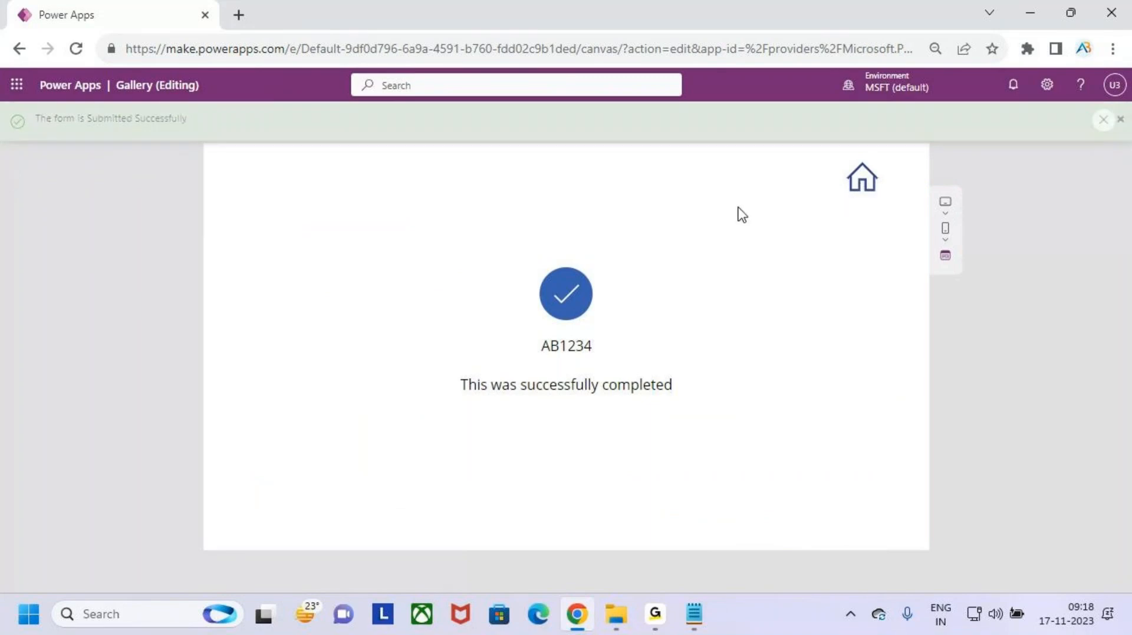
left_click(861, 184)
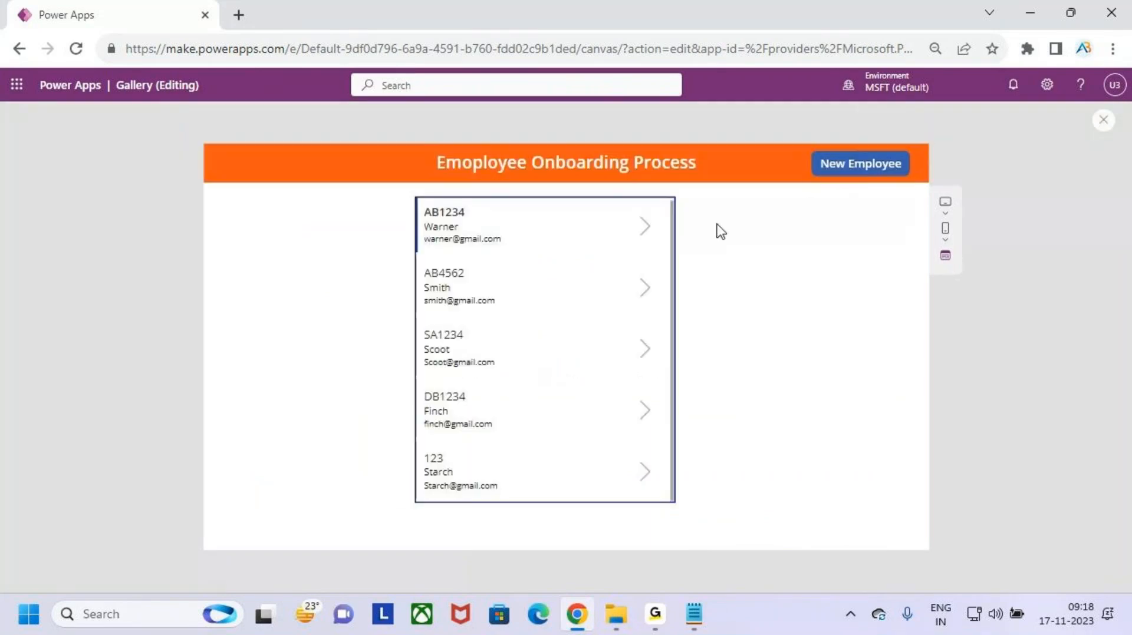
left_click(644, 227)
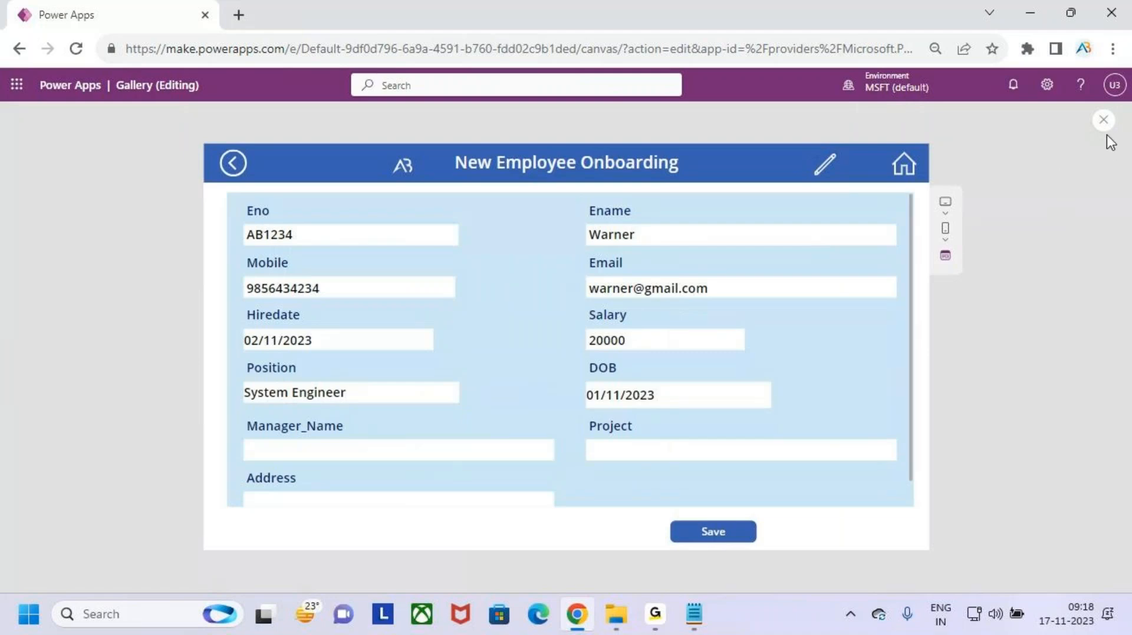
left_click(828, 174)
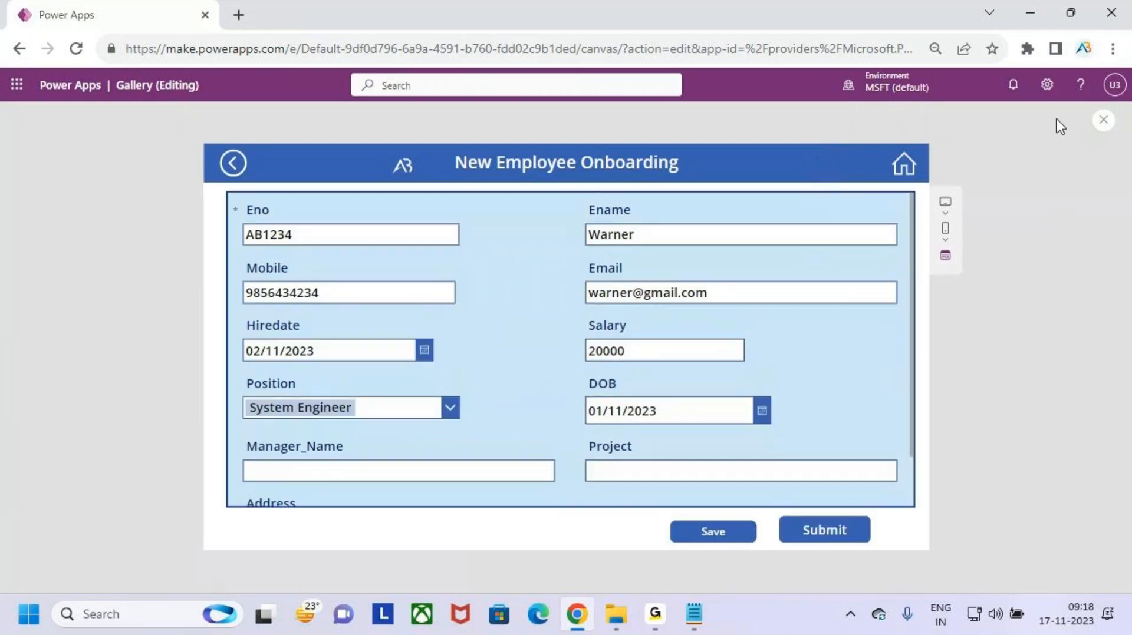
- Close the preview and select the Save and Submit buttons on Form_Screen to compare them
left_click(1104, 120)
left_click(696, 399)
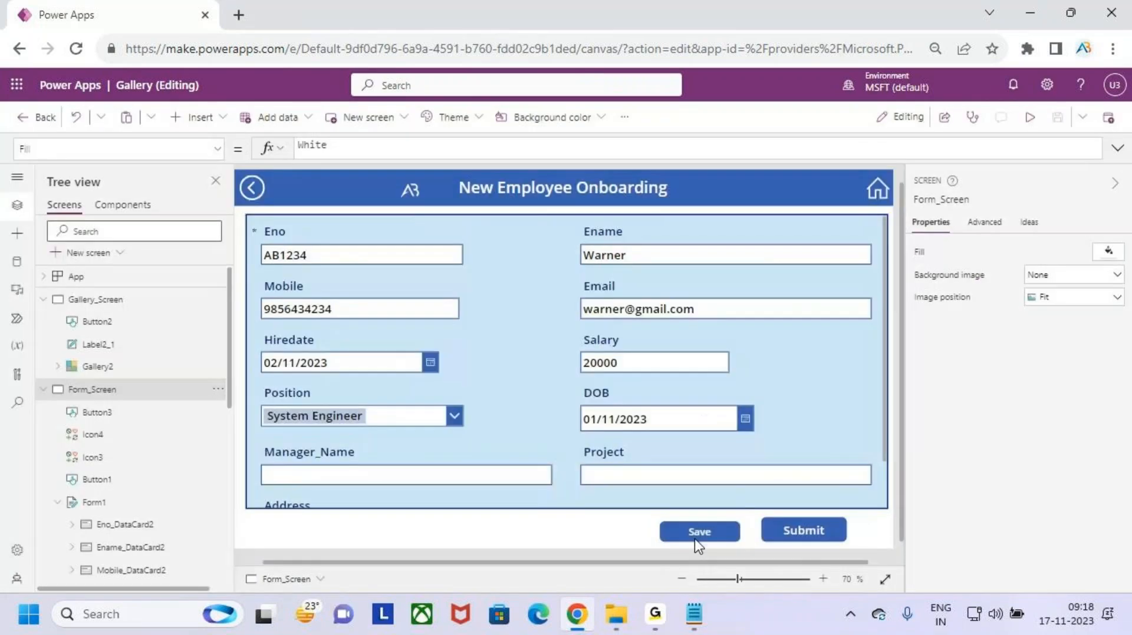
left_click(695, 533)
left_click(797, 531)
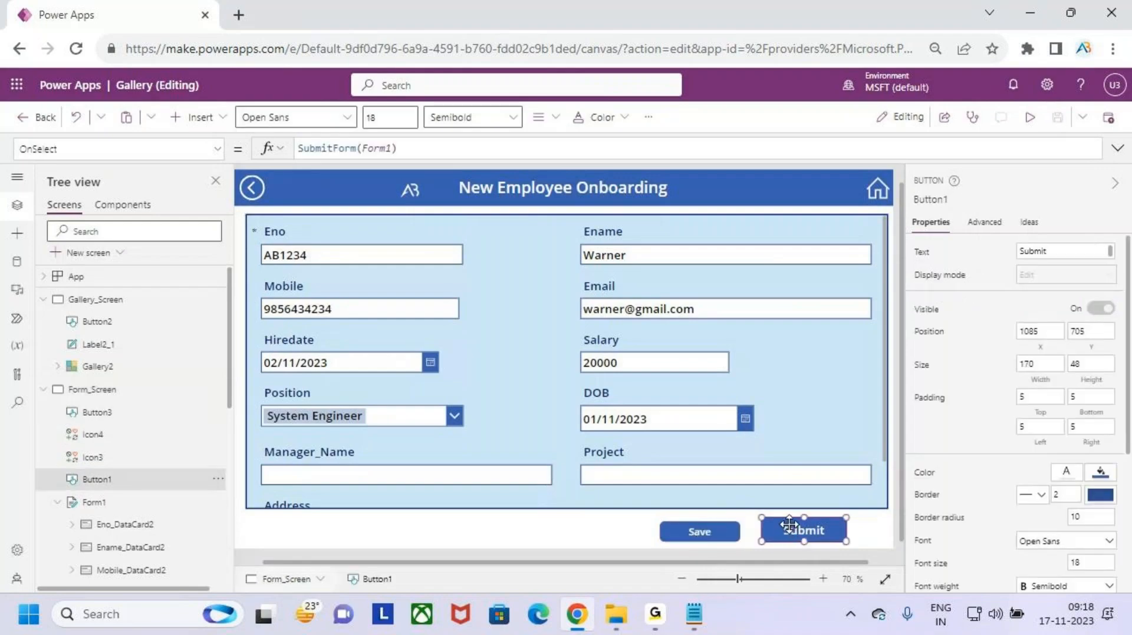
left_click(711, 530)
- Set the Save button's font size to 18, matching the Submit button's text
left_click(391, 116)
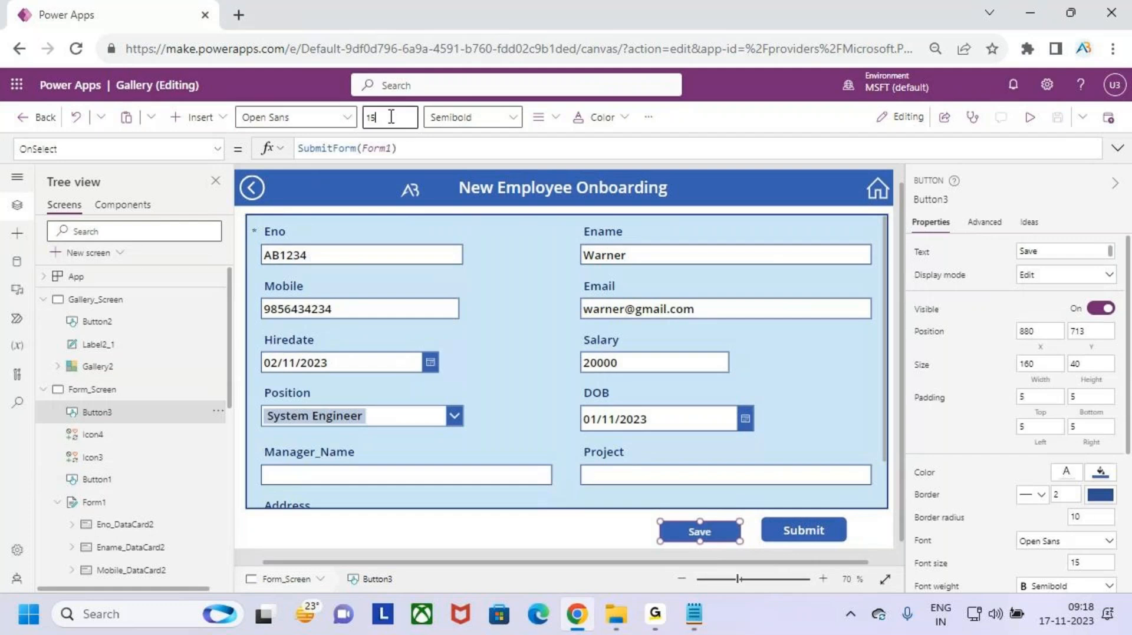
type("18")
left_click_drag(350, 238, 668, 415)
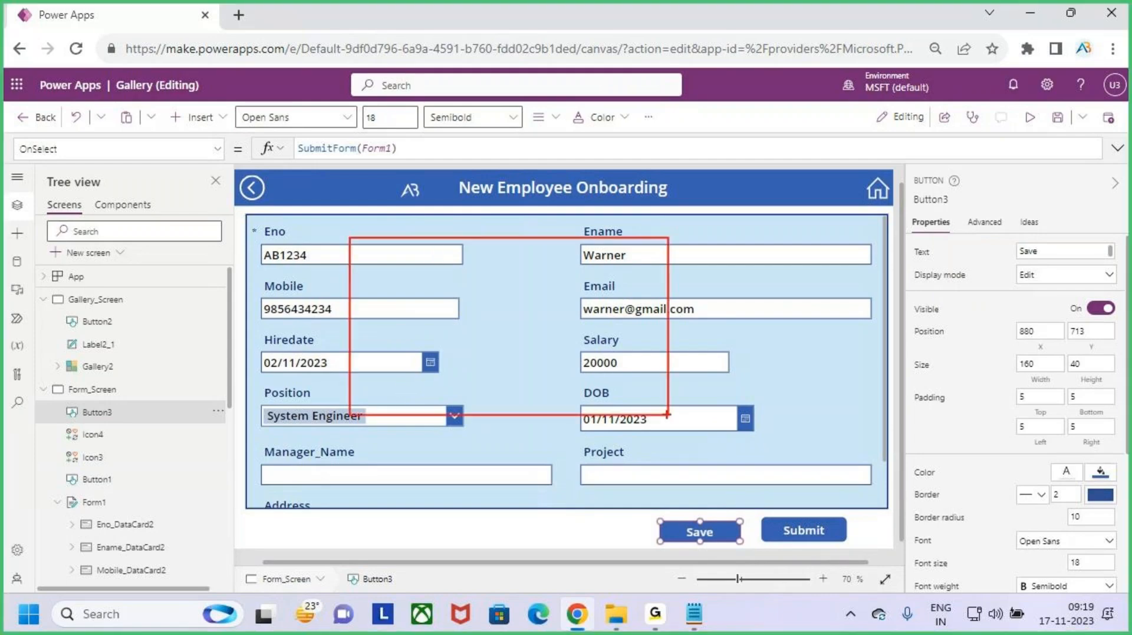
mouse_move(522, 305)
left_mouse_down()
mouse_move(517, 358)
mouse_move(542, 297)
left_mouse_up()
mouse_move(550, 270)
left_mouse_down()
mouse_move(539, 335)
mouse_move(570, 356)
mouse_move(595, 299)
mouse_move(596, 349)
left_mouse_up()
left_click_drag(595, 339, 643, 320)
mouse_move(772, 333)
left_mouse_down()
mouse_move(769, 287)
mouse_move(814, 267)
left_mouse_up()
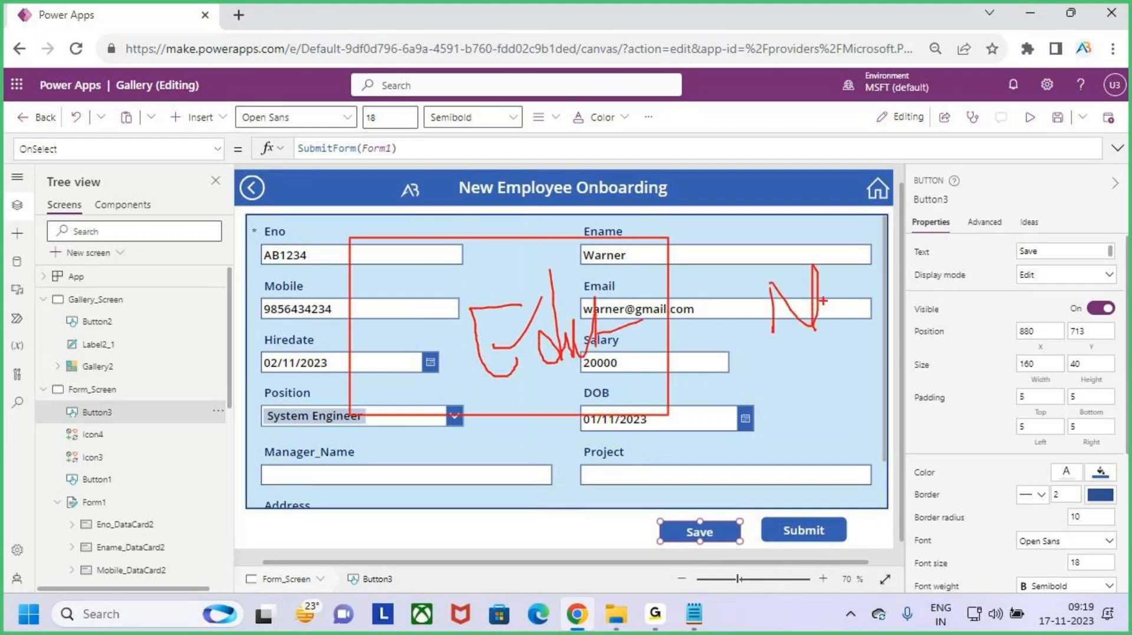
left_click_drag(823, 310, 871, 252)
mouse_move(779, 394)
left_mouse_down()
mouse_move(790, 411)
mouse_move(811, 341)
left_mouse_up()
left_click_drag(822, 378, 821, 398)
left_click(824, 361)
mouse_move(844, 380)
left_mouse_down()
mouse_move(846, 364)
mouse_move(874, 349)
mouse_move(890, 360)
mouse_move(928, 355)
left_mouse_up()
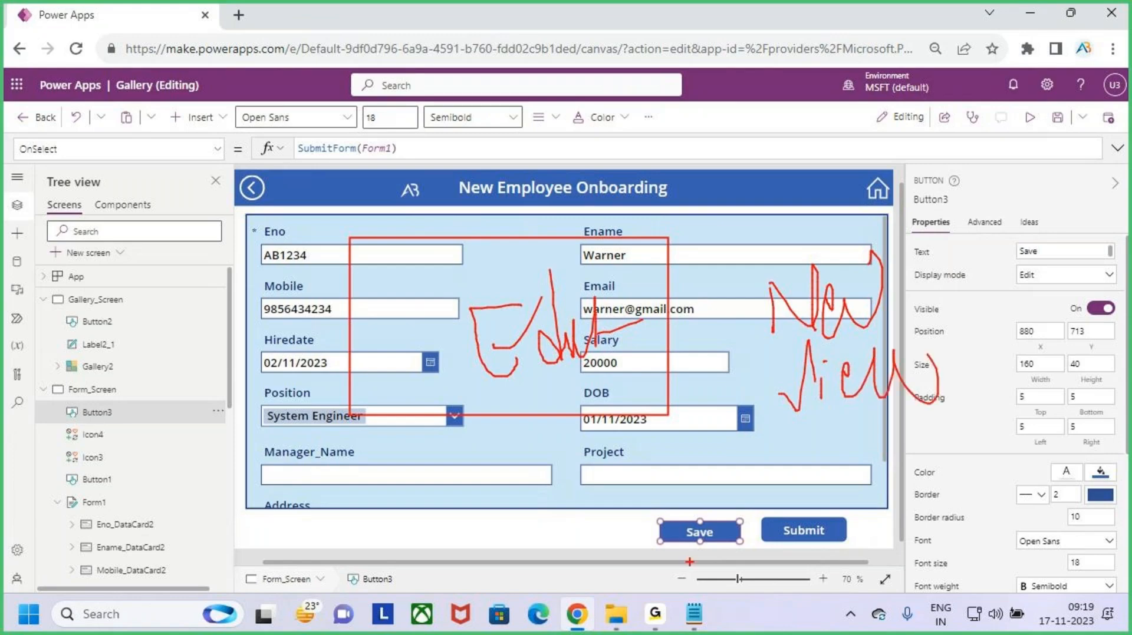
left_click_drag(681, 521, 725, 548)
mouse_move(720, 510)
left_mouse_down()
mouse_move(695, 577)
mouse_move(723, 494)
left_mouse_up()
left_click_drag(463, 383, 563, 278)
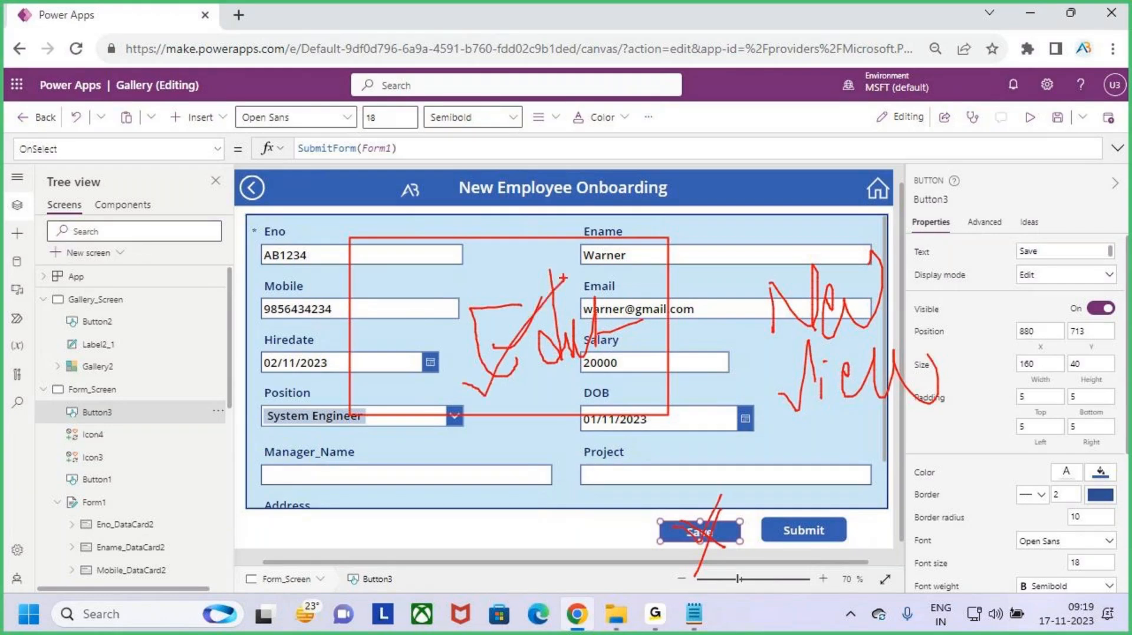
key("Escape")
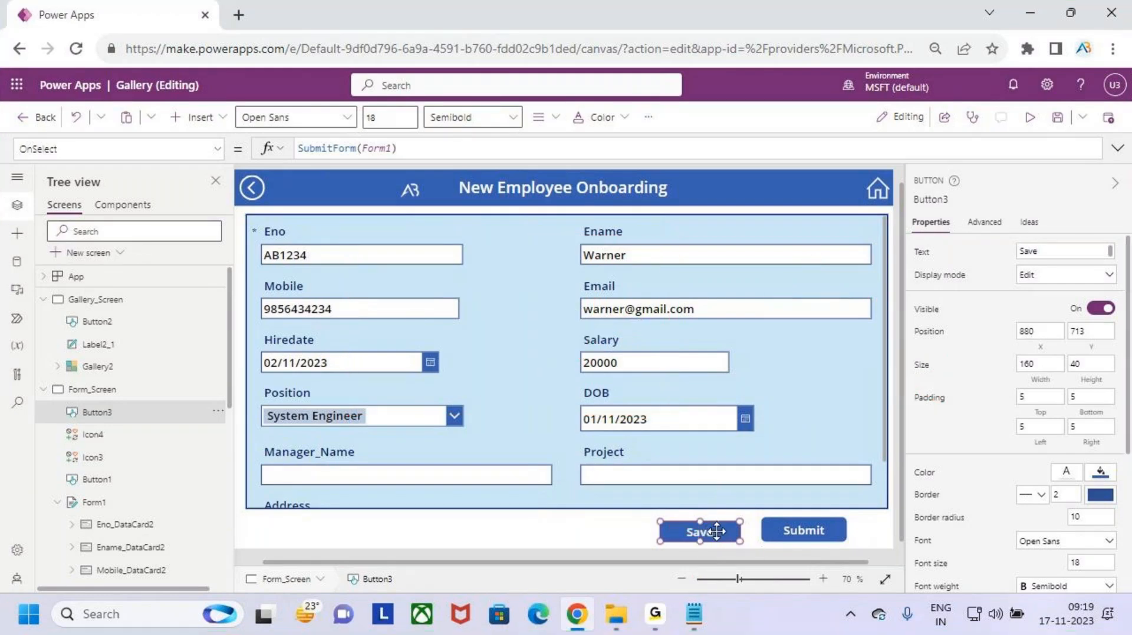
left_click(218, 148)
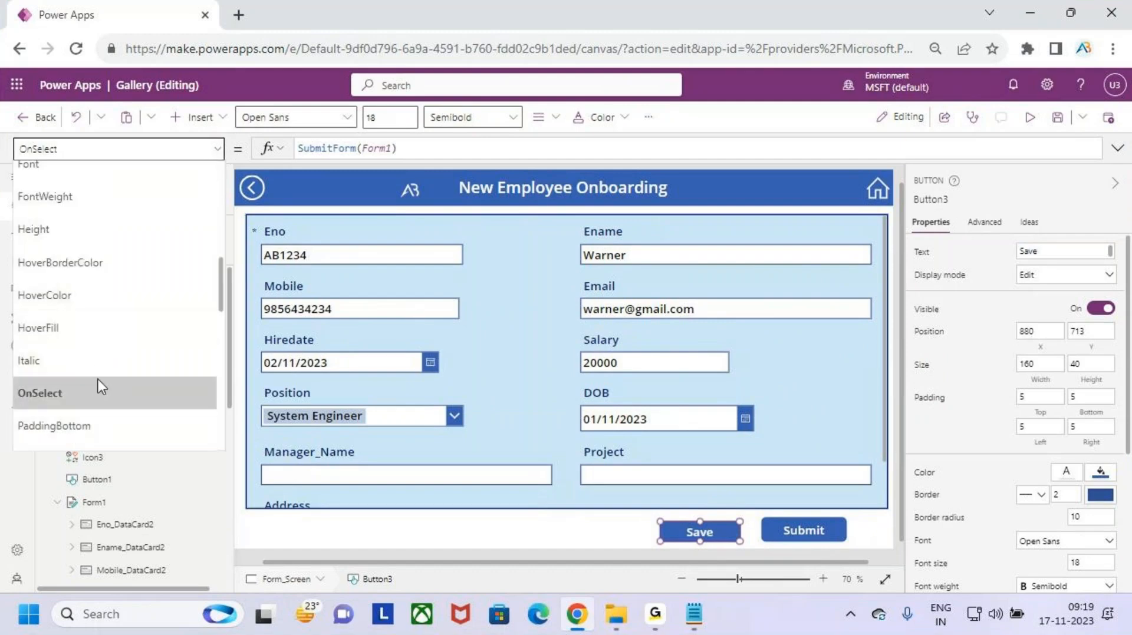
scroll(102, 387, "down", 10)
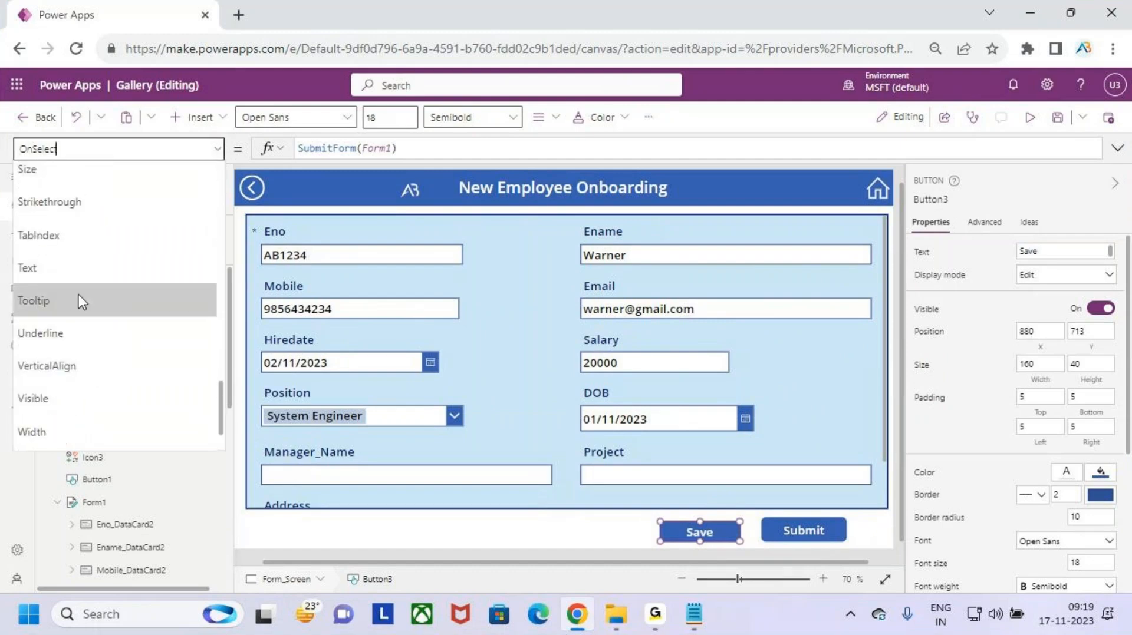
scroll(80, 301, "down", 2)
left_click(83, 342)
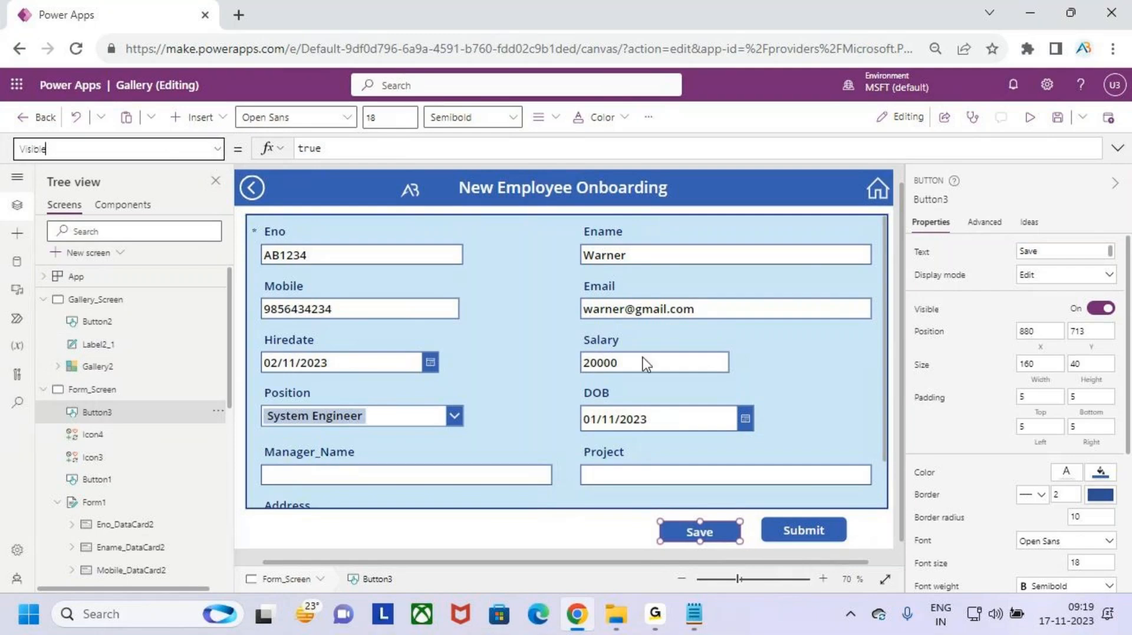
key("ctrl+2")
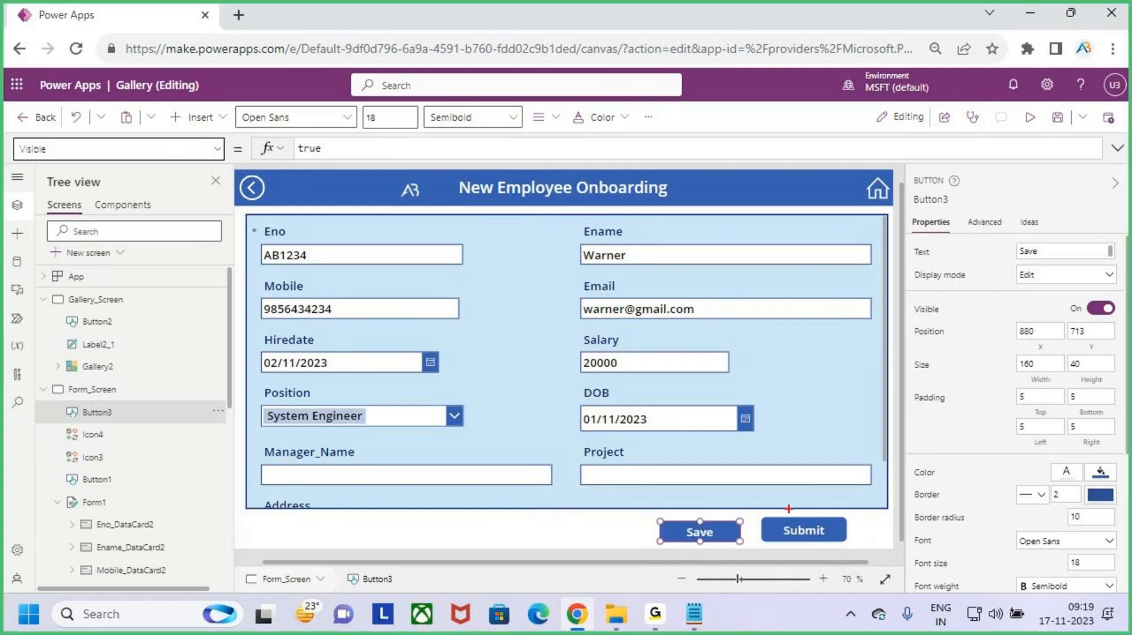
left_click_drag(794, 494, 811, 504)
mouse_move(689, 526)
left_mouse_down()
mouse_move(718, 470)
mouse_move(780, 513)
left_mouse_up()
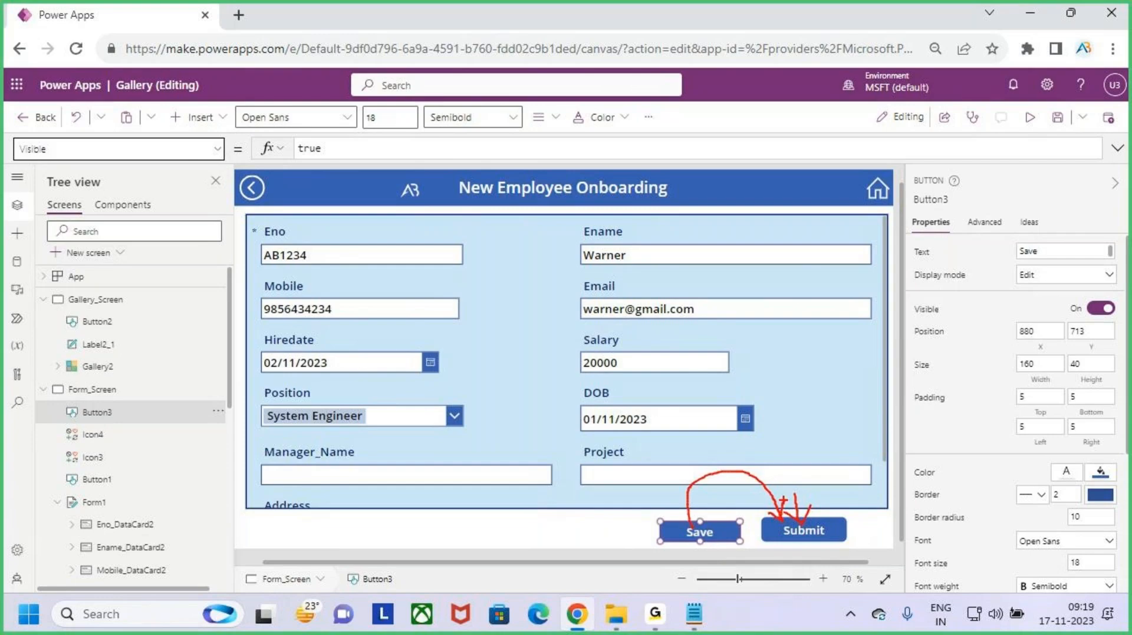
key("Escape")
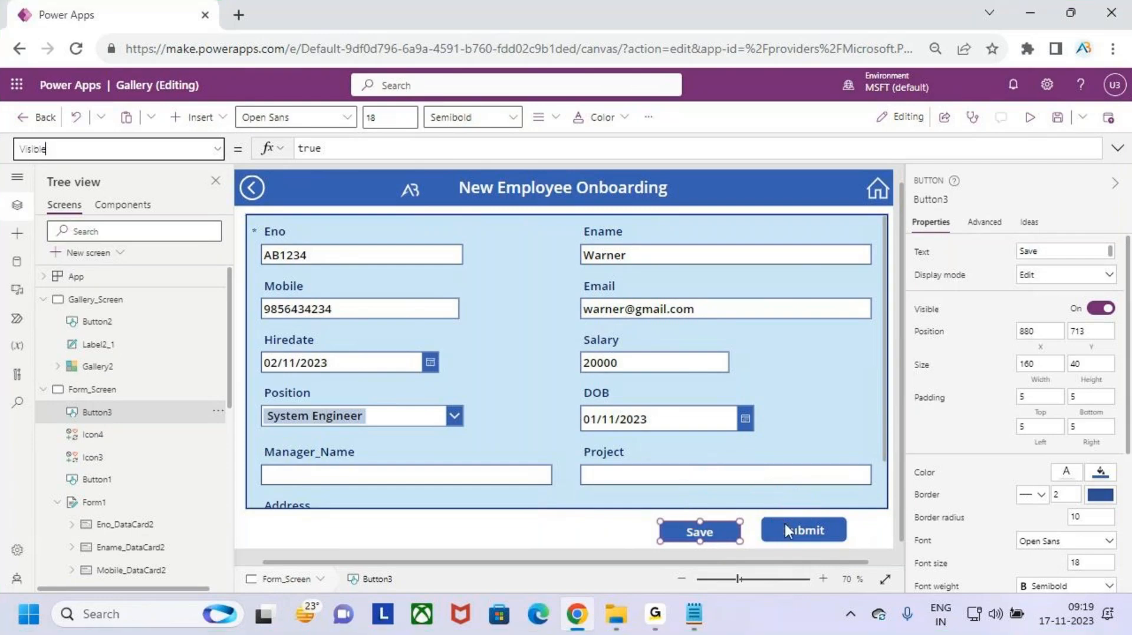
left_click(700, 531)
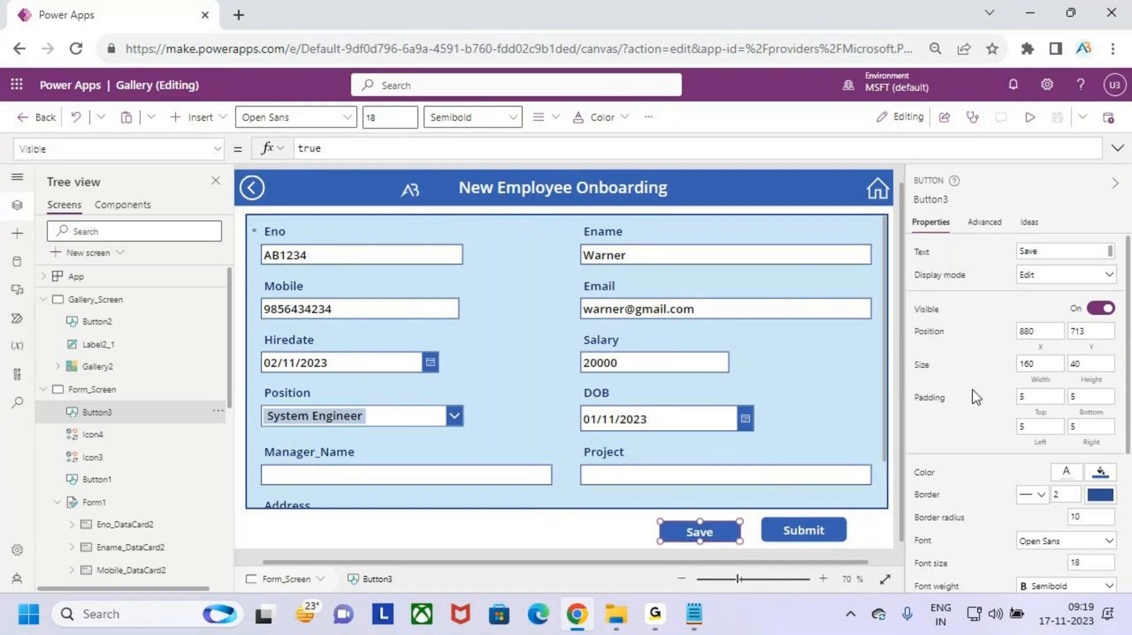
- Show the Save button's X value 880 and confirm the Submit button is named Button1
left_click(1041, 348)
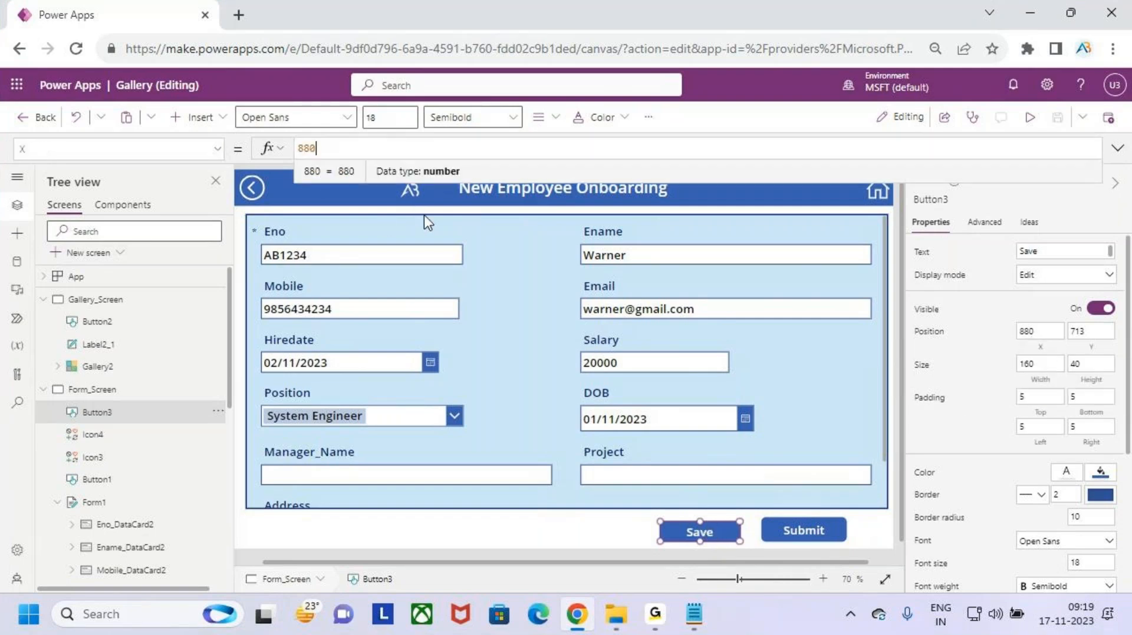
left_click_drag(341, 150, 287, 150)
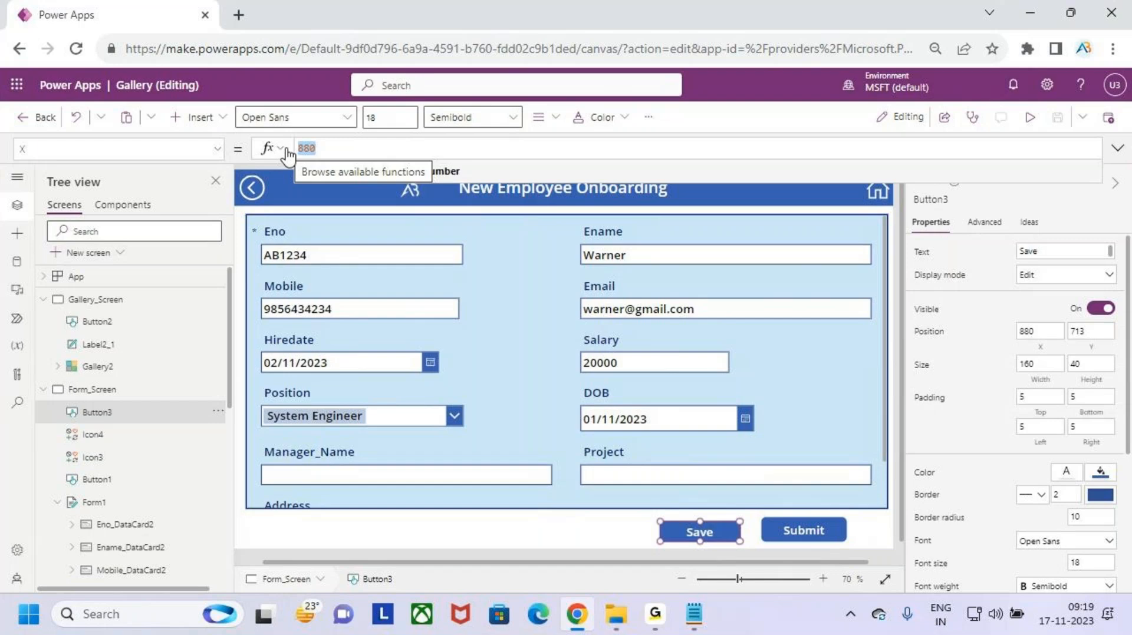
left_click(813, 527)
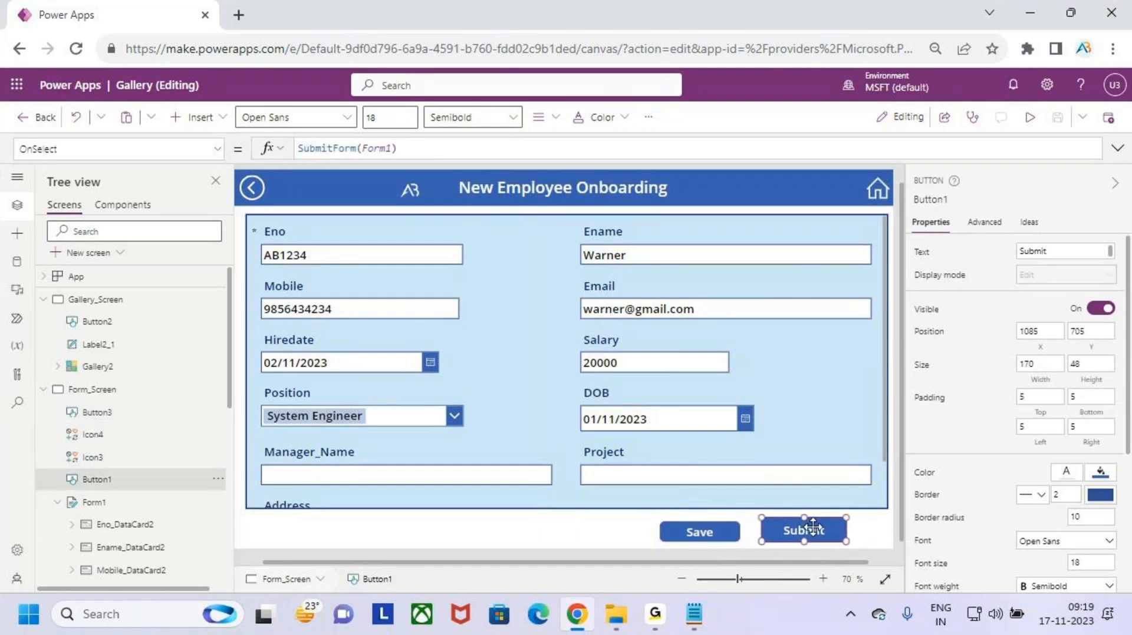
left_click(940, 200)
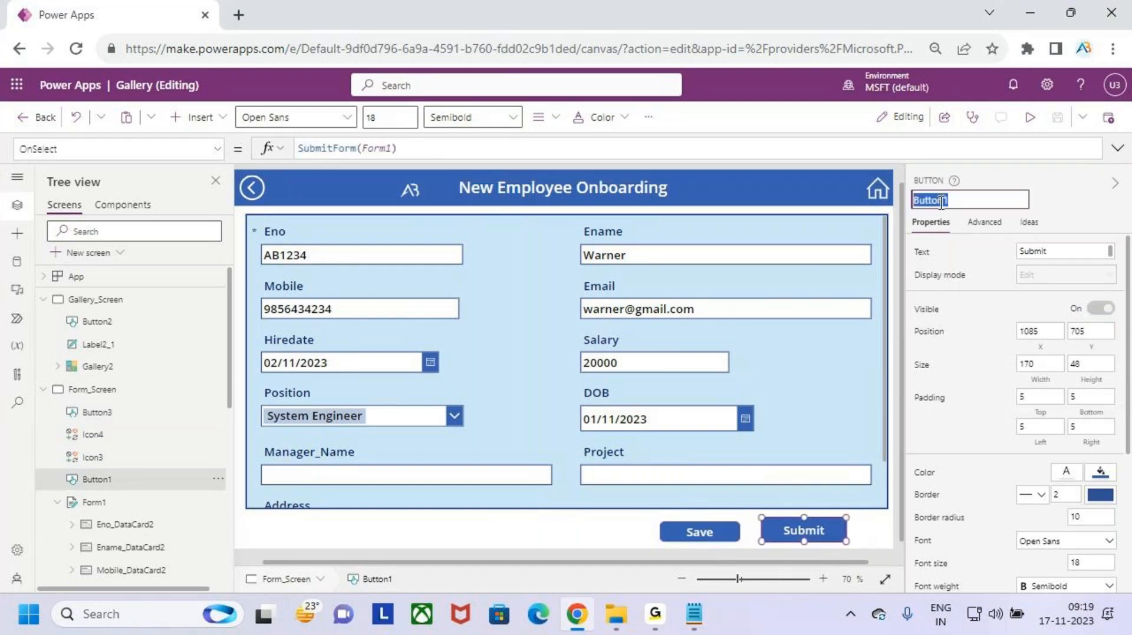
left_click(701, 533)
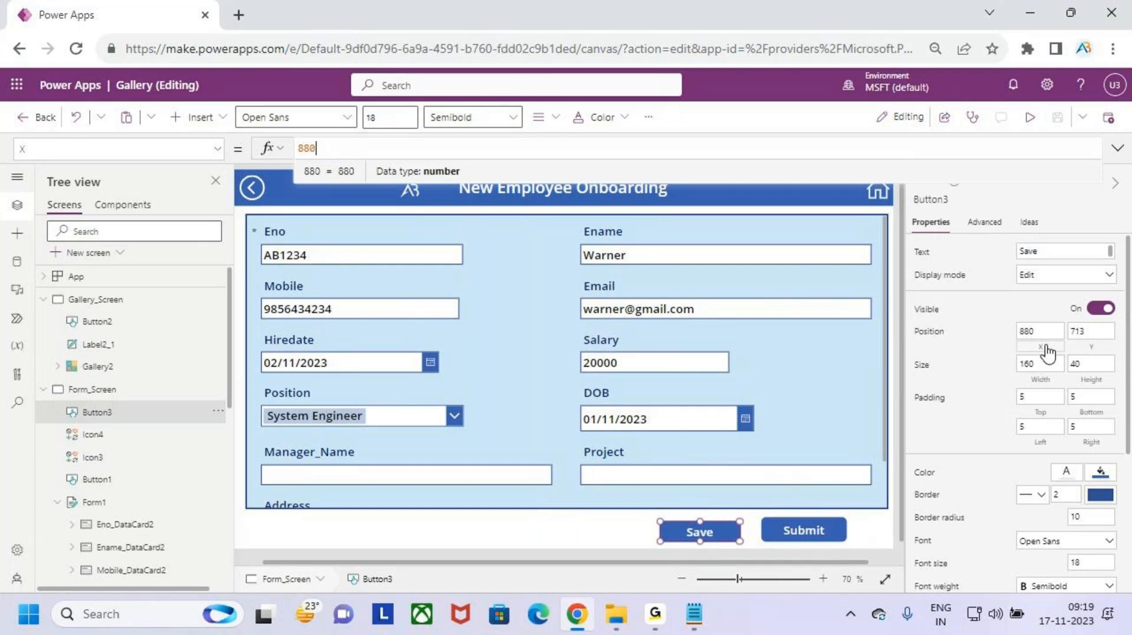
- Replace the Save button's X value 880 with the formula Button1.X
left_click_drag(341, 148, 260, 156)
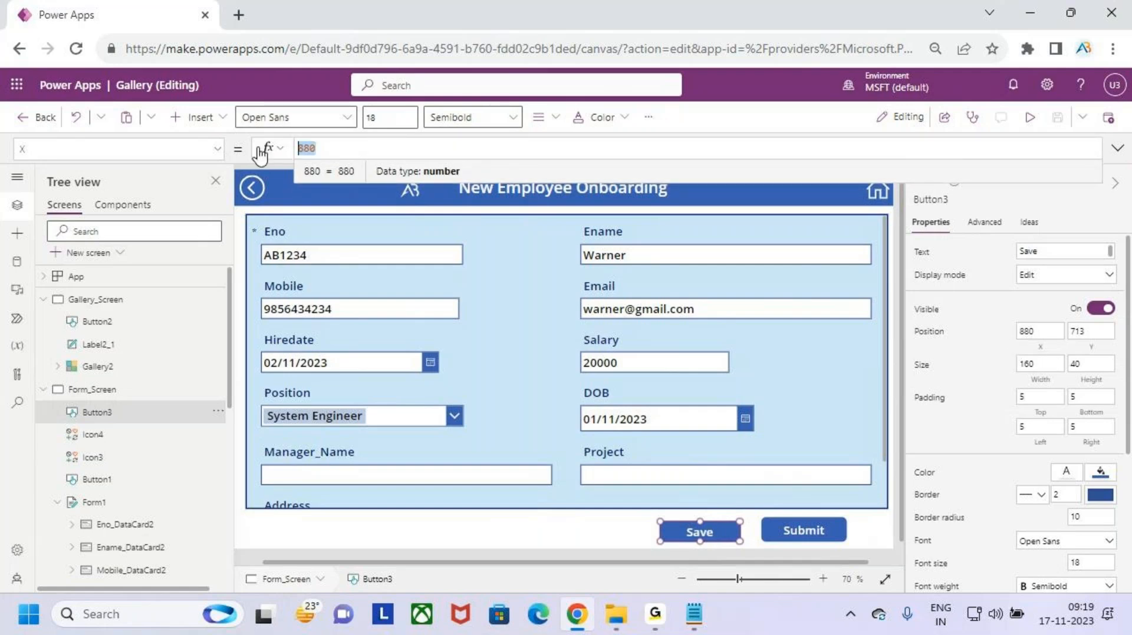
type("Button1")
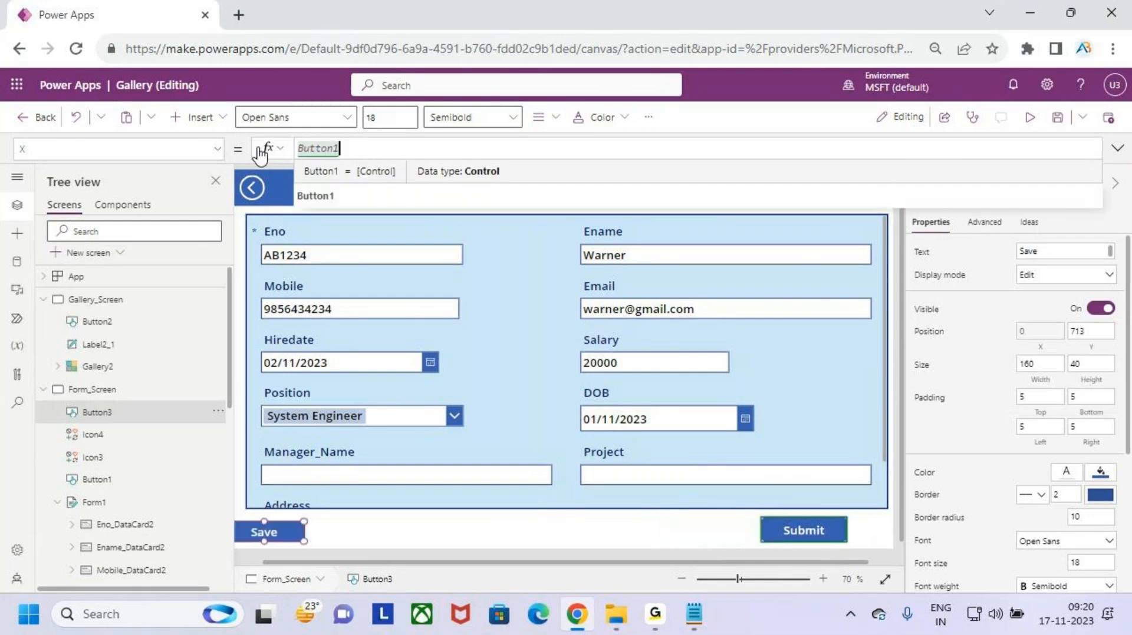
type(".")
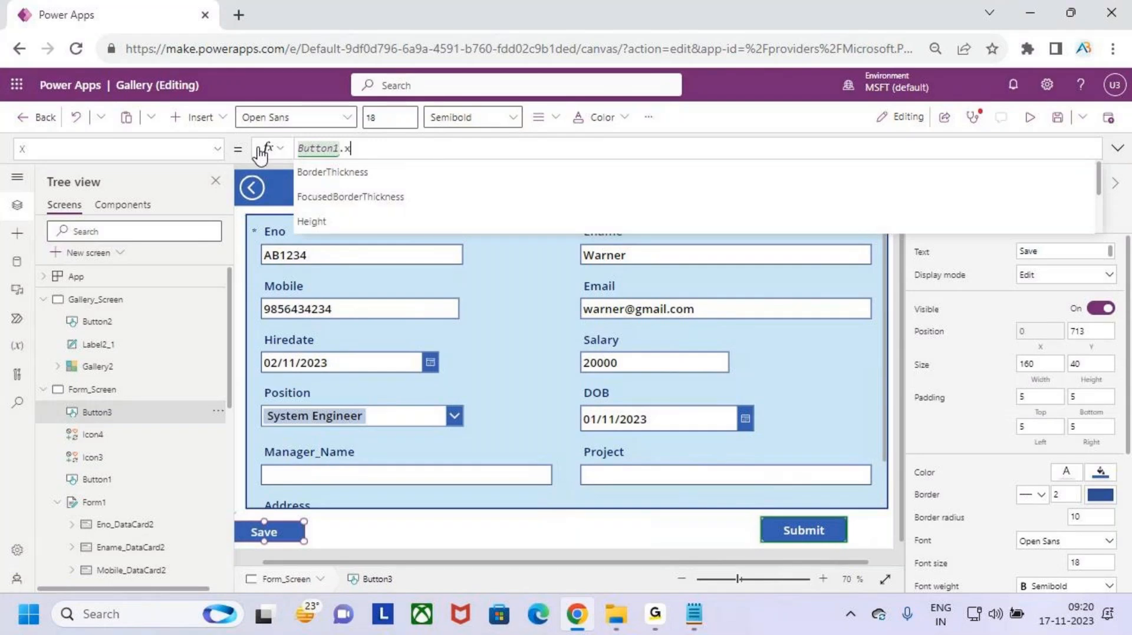
type("x")
left_click(309, 172)
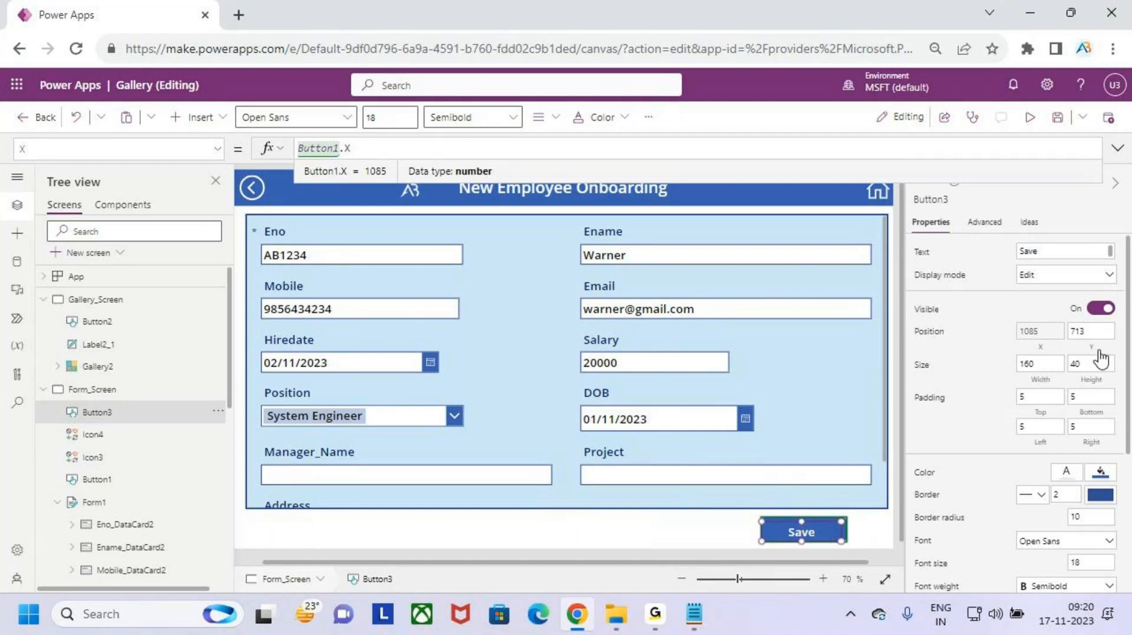
left_click(1091, 331)
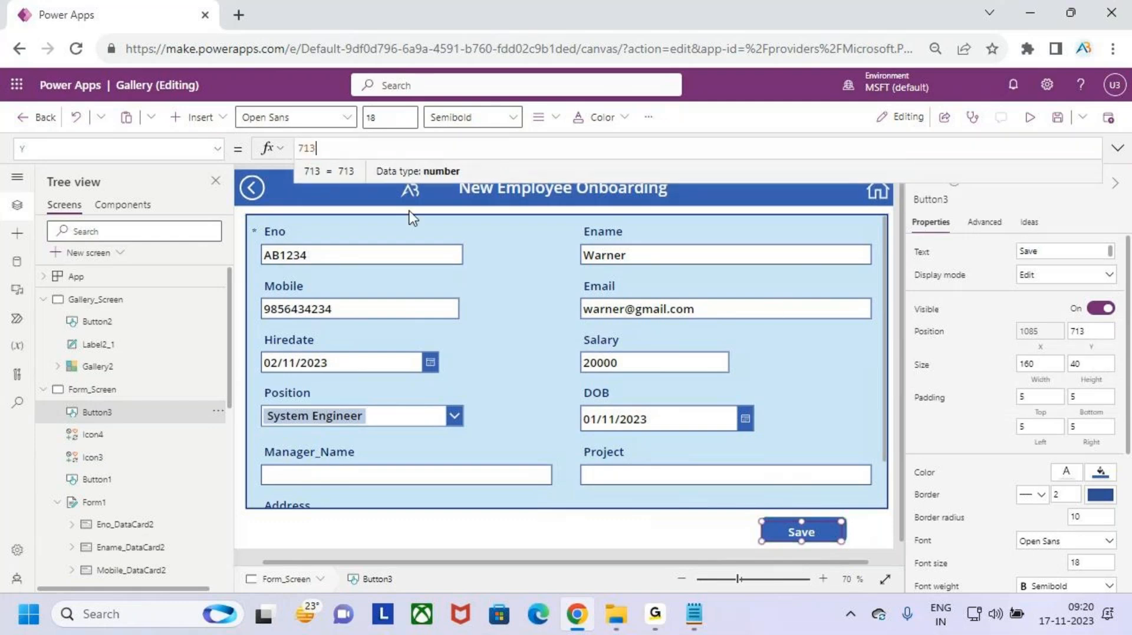
- Set the Save button's Y to Button1.Y and its Width to Button1.Width
double_click(308, 148)
type("Button1")
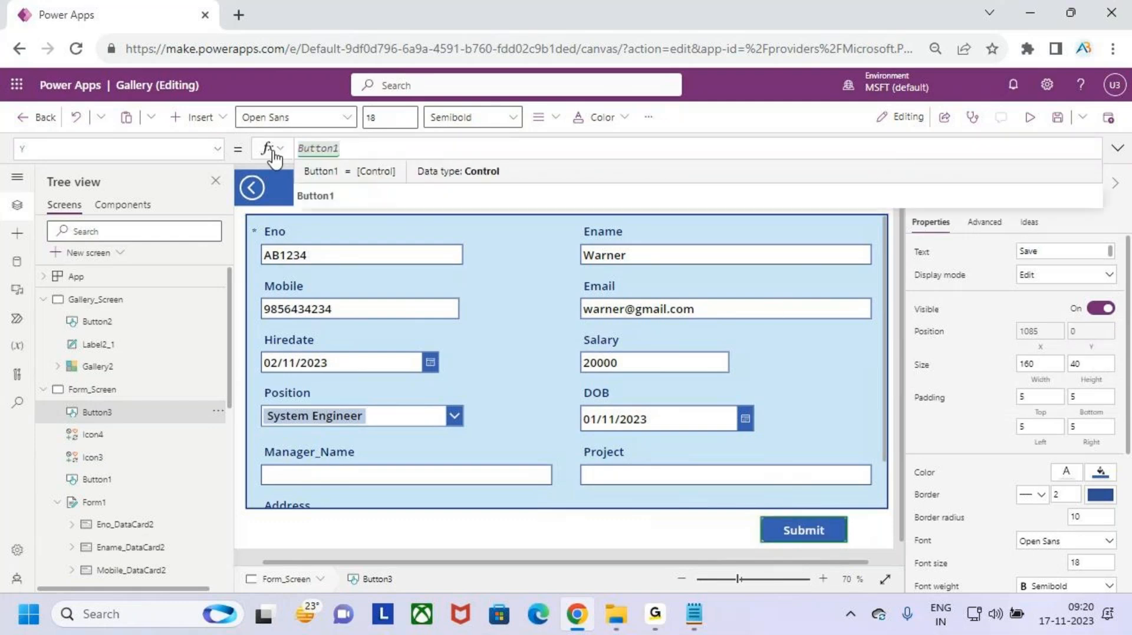
type(".Y")
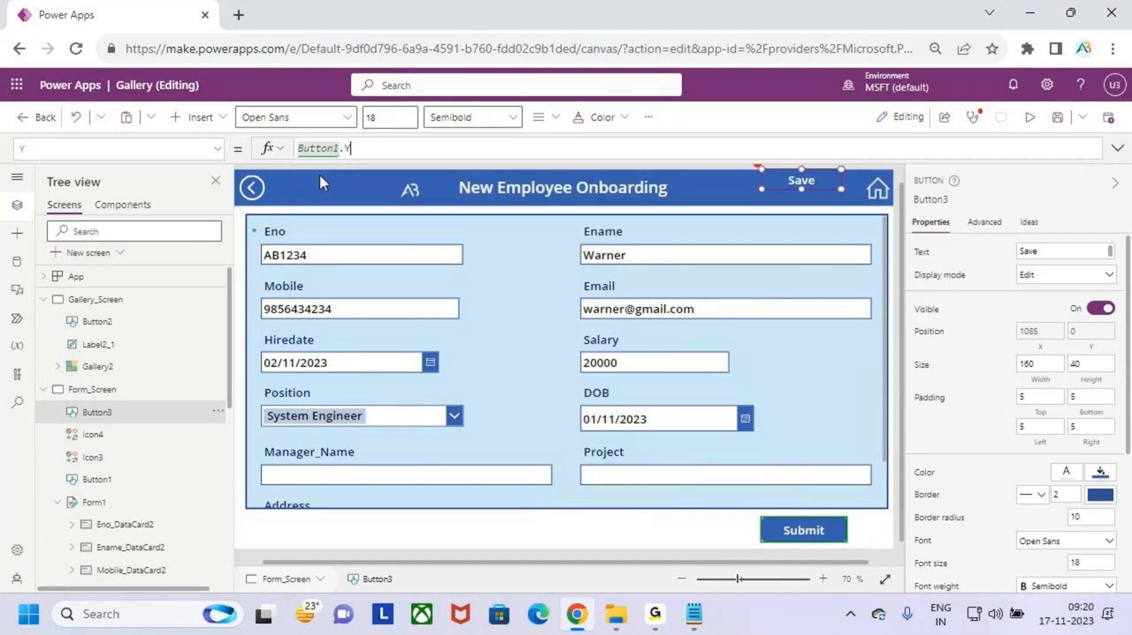
left_click(1040, 366)
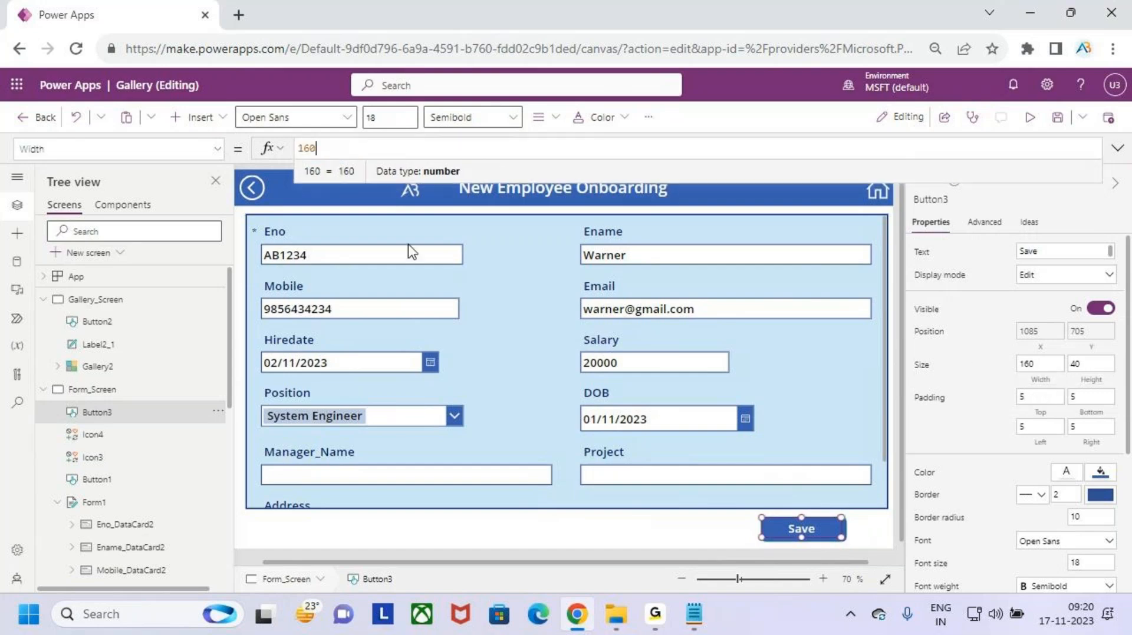
key("ctrl+a")
type("Button1")
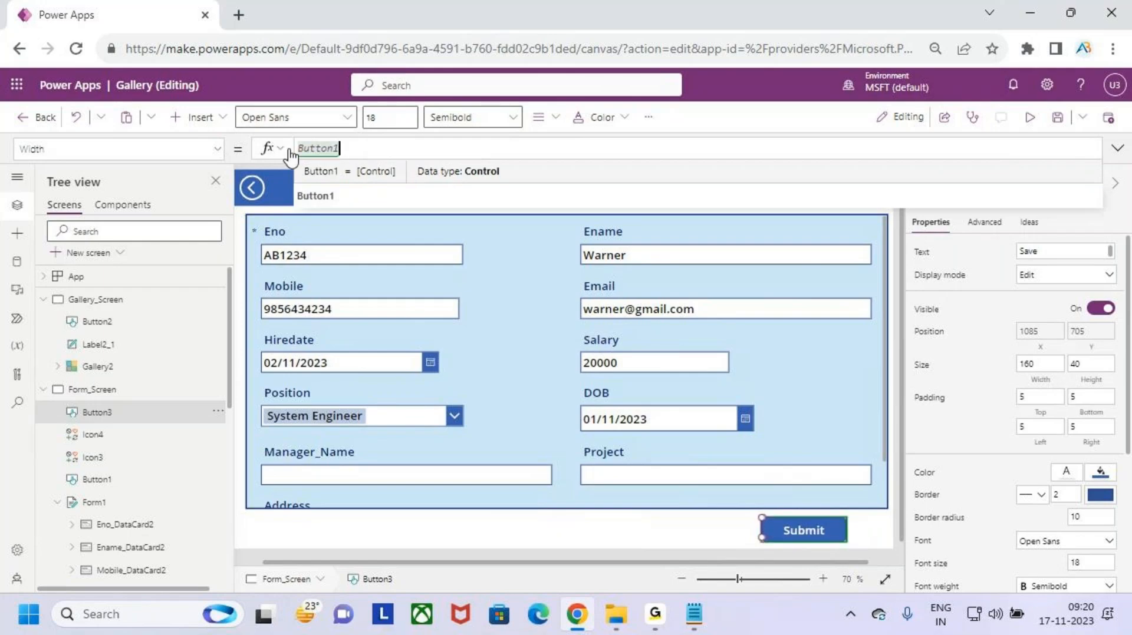
type(".w")
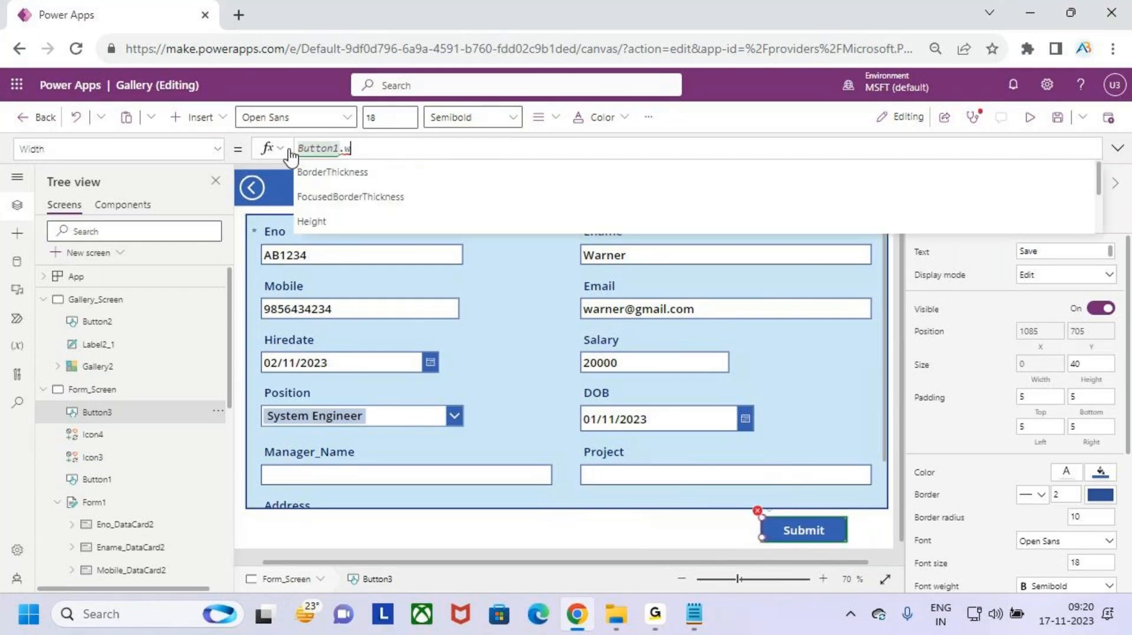
type("id")
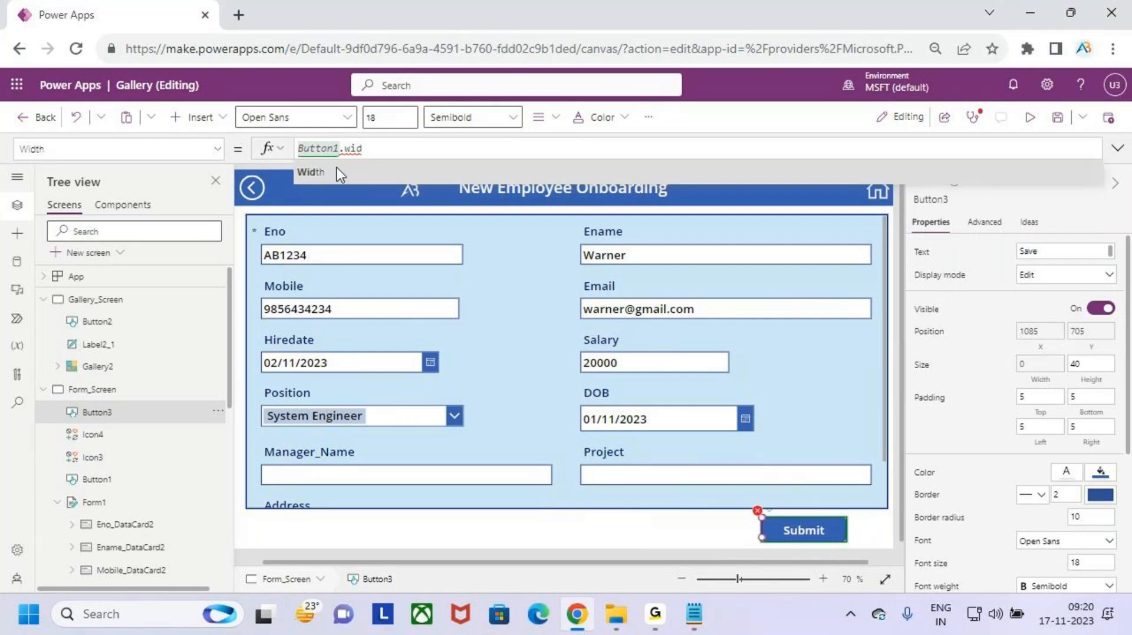
left_click(319, 172)
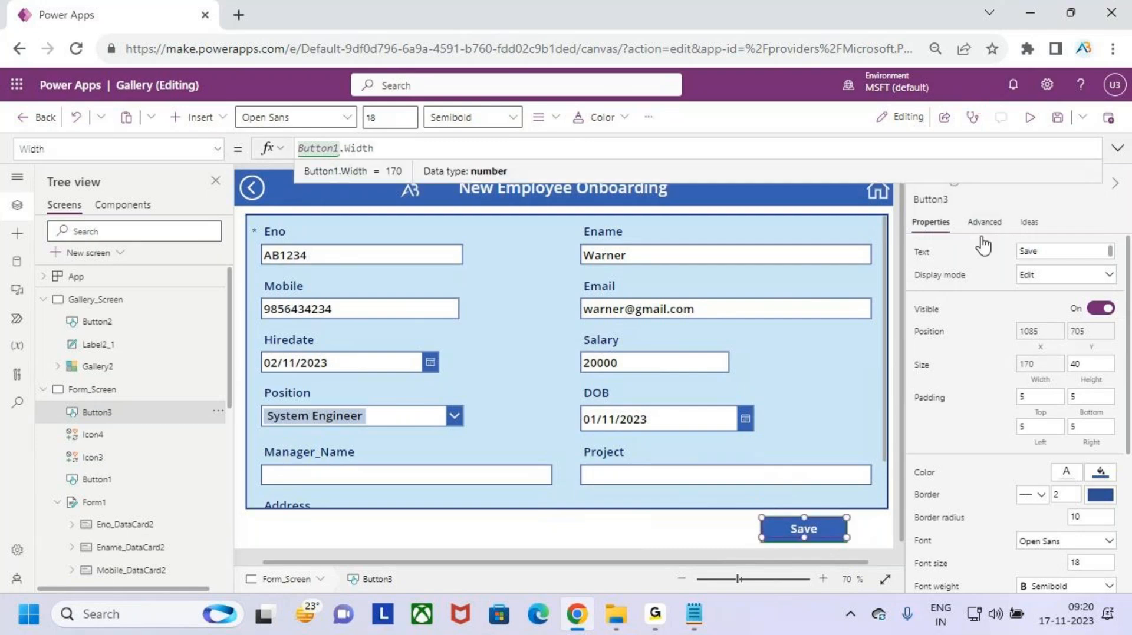
- Replace the Save button's height value 40 with Button1.Height
left_click(1090, 364)
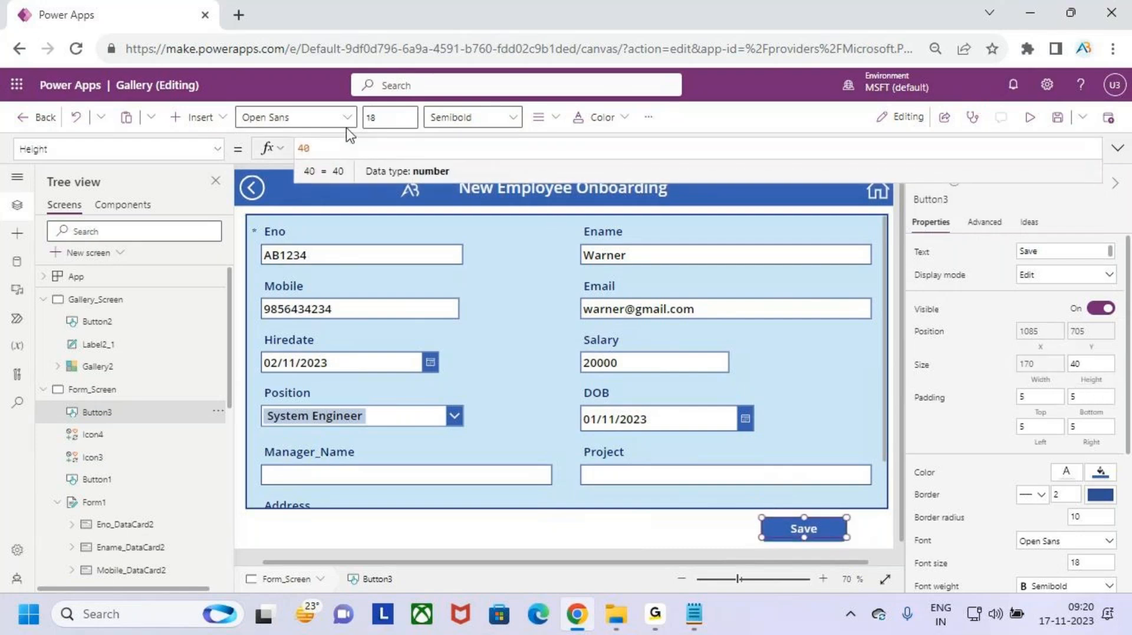
left_click_drag(326, 152, 279, 151)
type("sub")
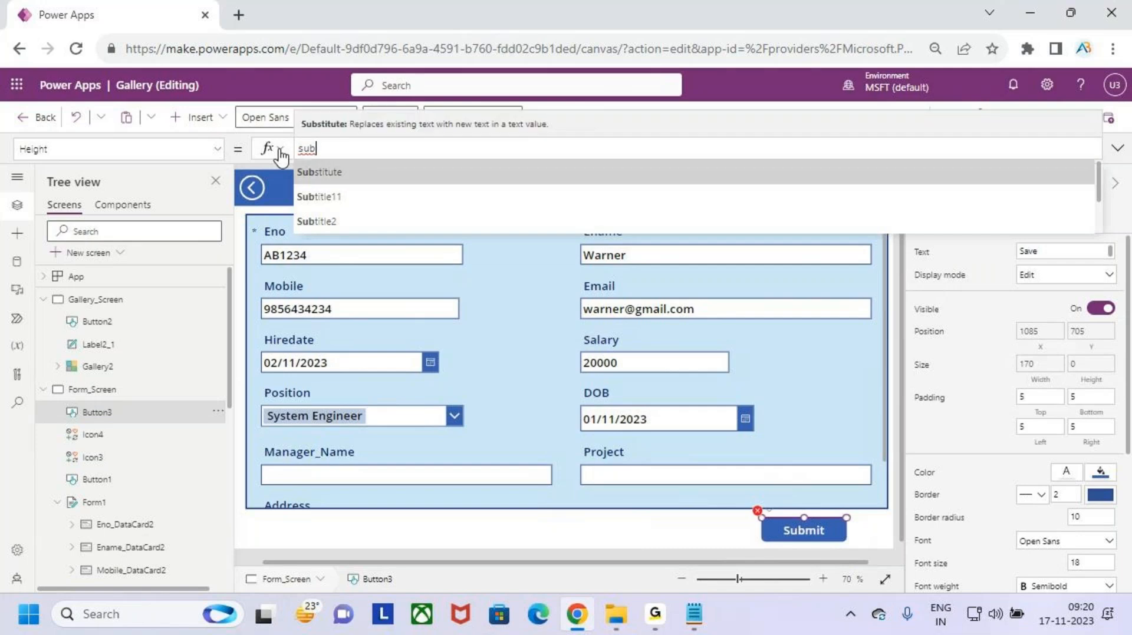
key("Down")
key("BackSpace")
key("BackSpace")
key("BackSpace")
type("Button1")
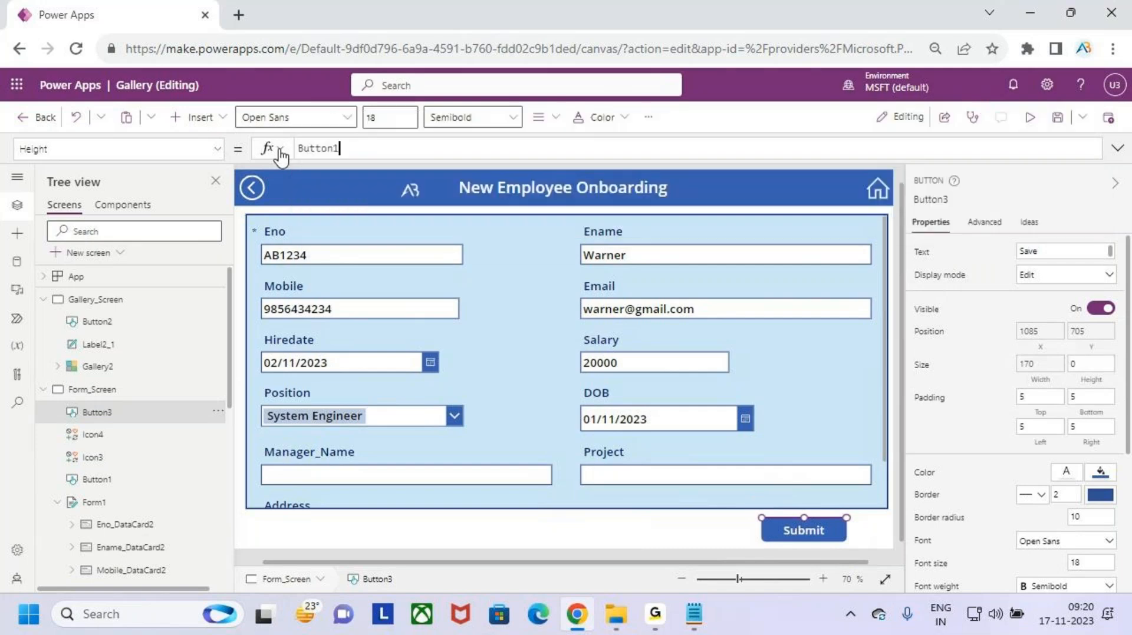
type(".")
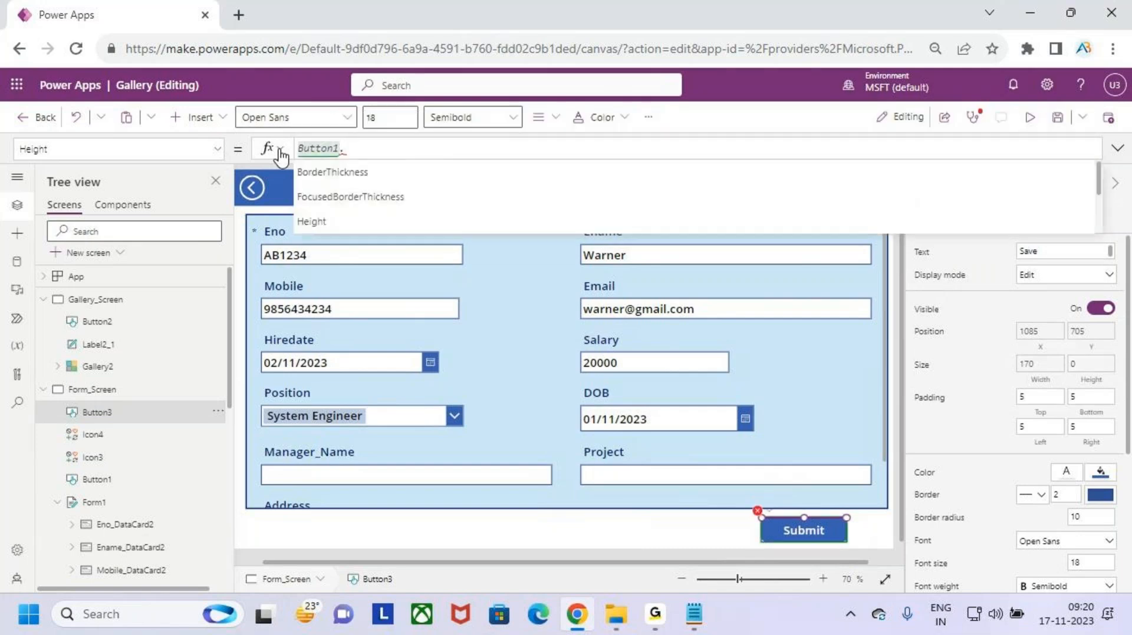
type("height")
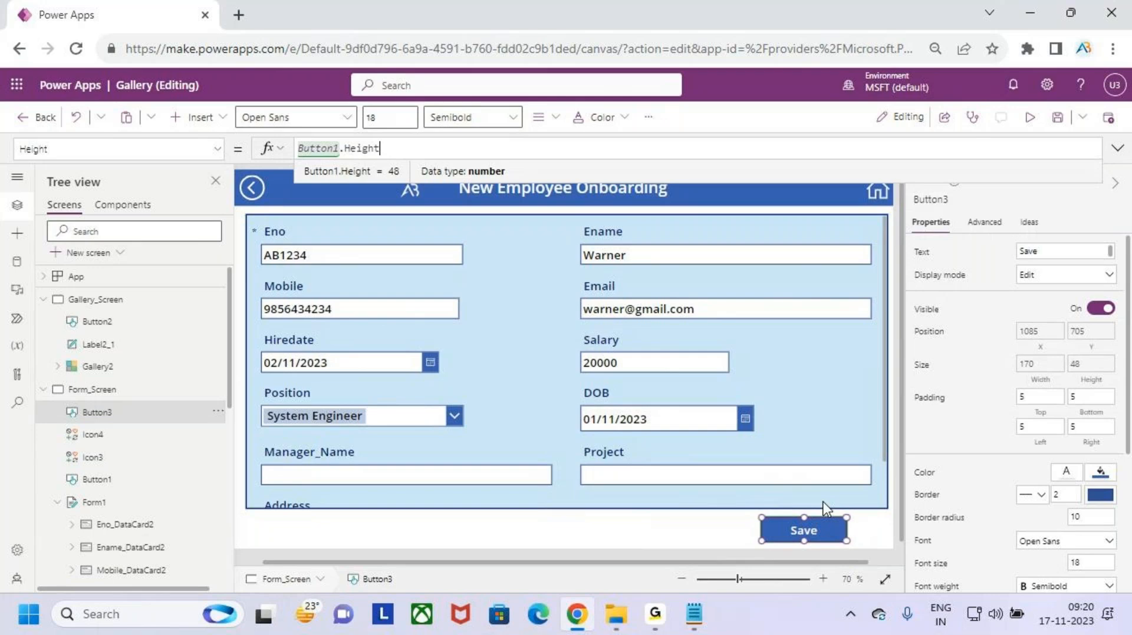
scroll(825, 502, "up", 3)
- Bring up the Save button's Visible property and select its value true for replacing
scroll(822, 502, "down", 1)
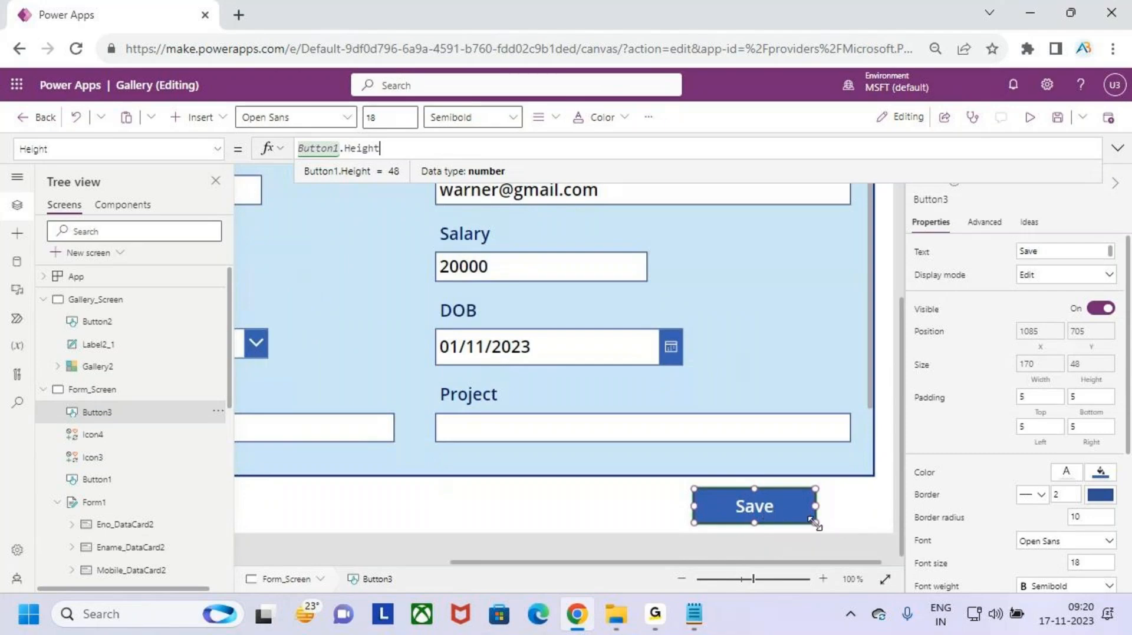
left_click(773, 507)
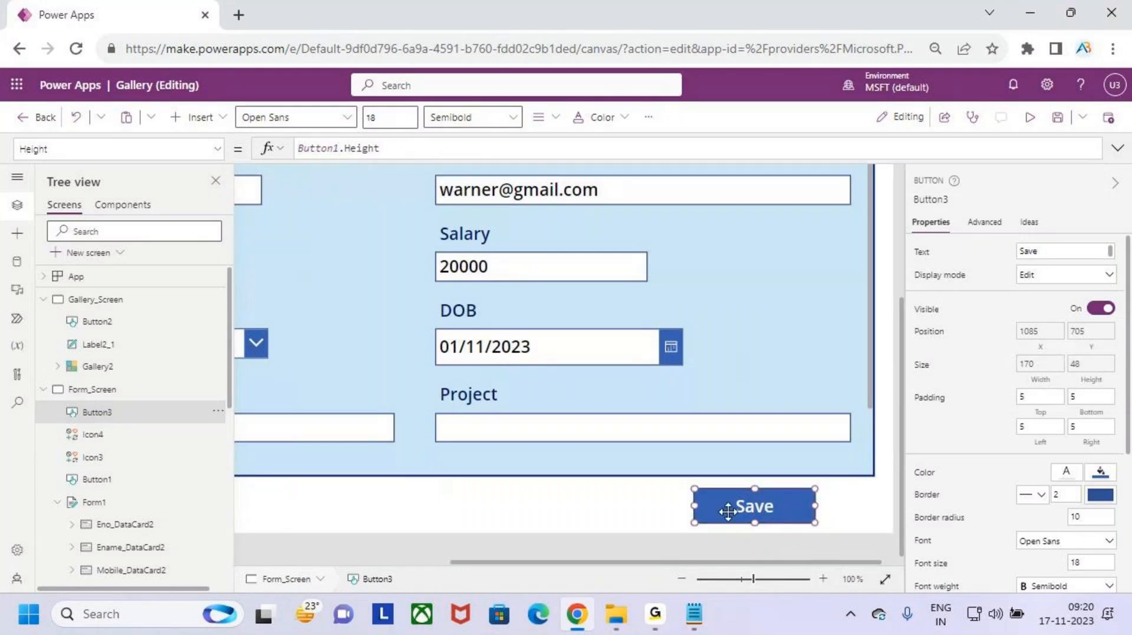
left_click(210, 151)
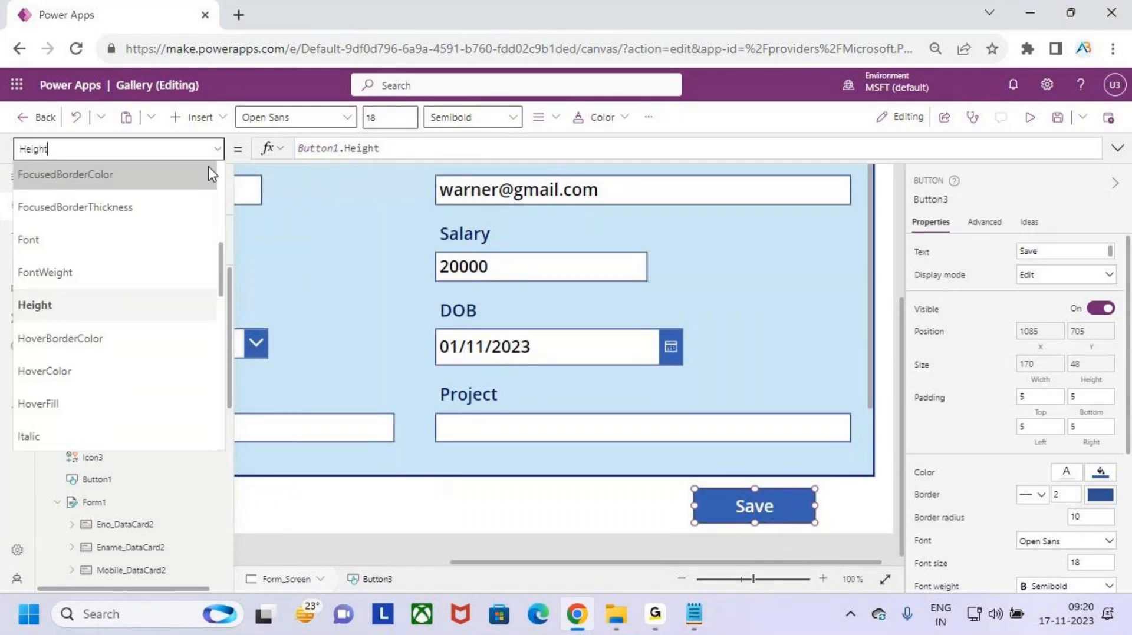
scroll(115, 370, "down", 10)
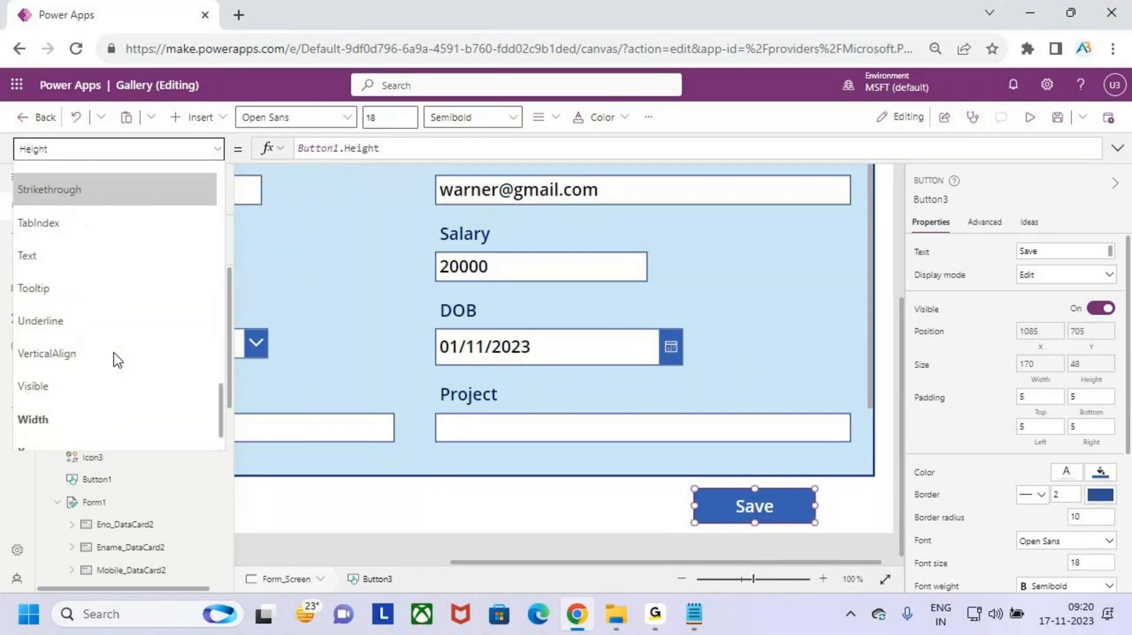
scroll(101, 370, "down", 1)
left_click(107, 332)
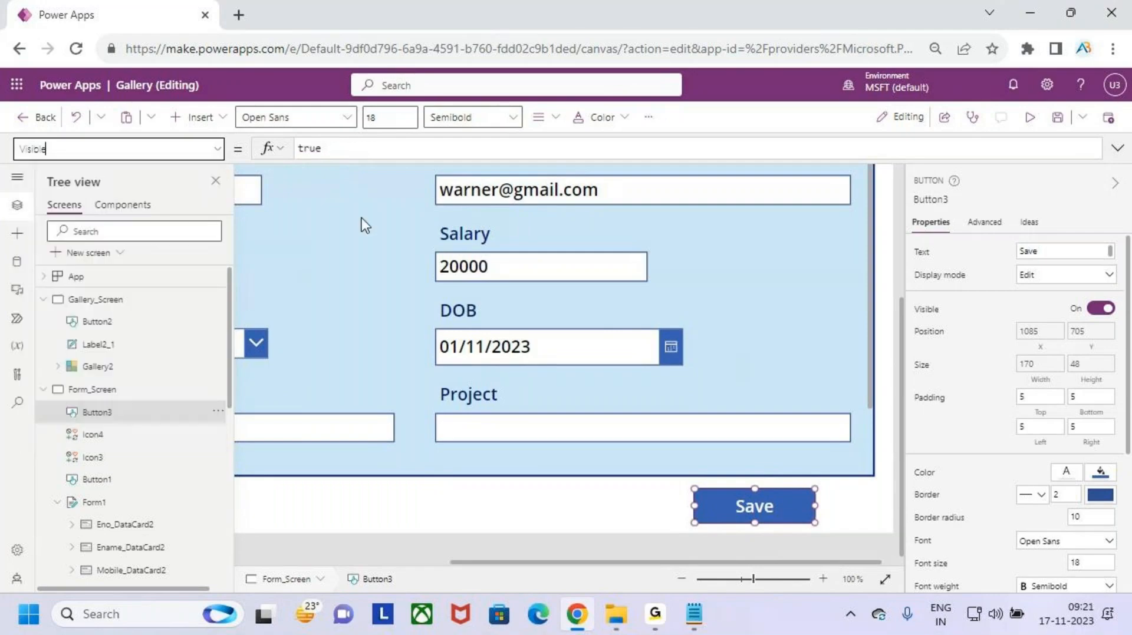
left_click(341, 149)
left_click_drag(341, 149, 279, 155)
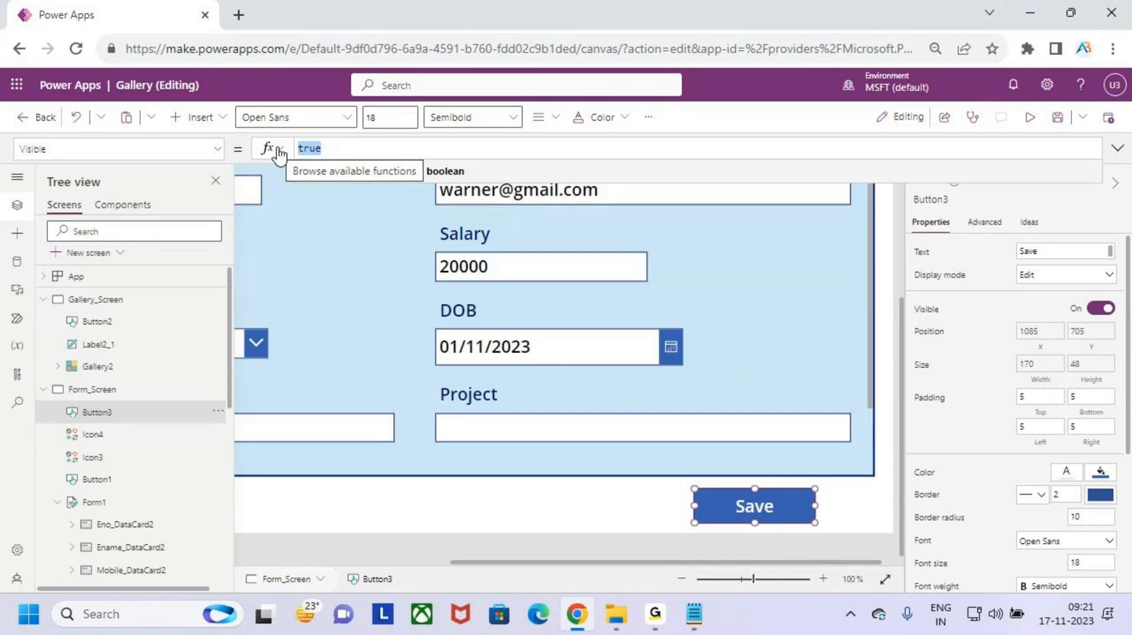
- Clear the Save button's Visible value and start a Form1.Mode edit-mode comparison
key("BackSpace")
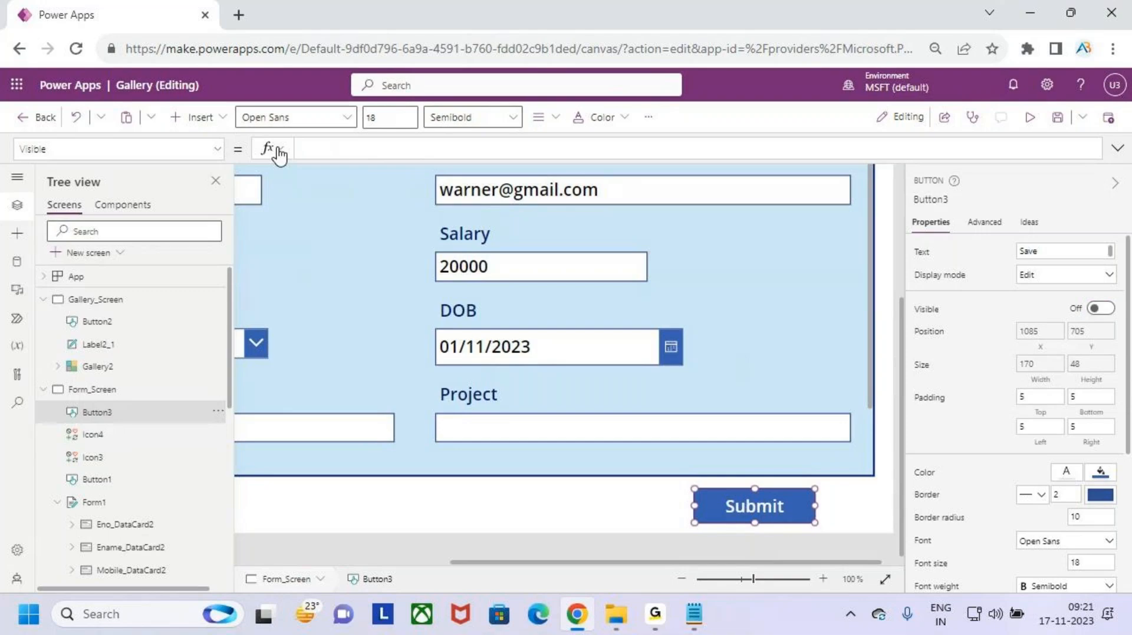
type("form")
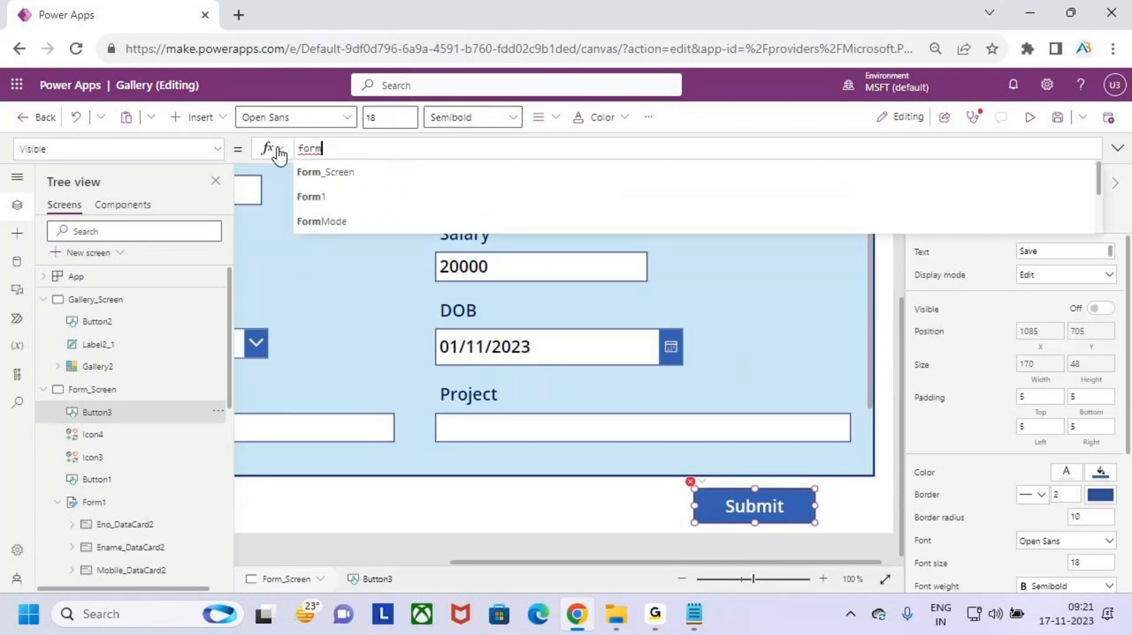
type("1.")
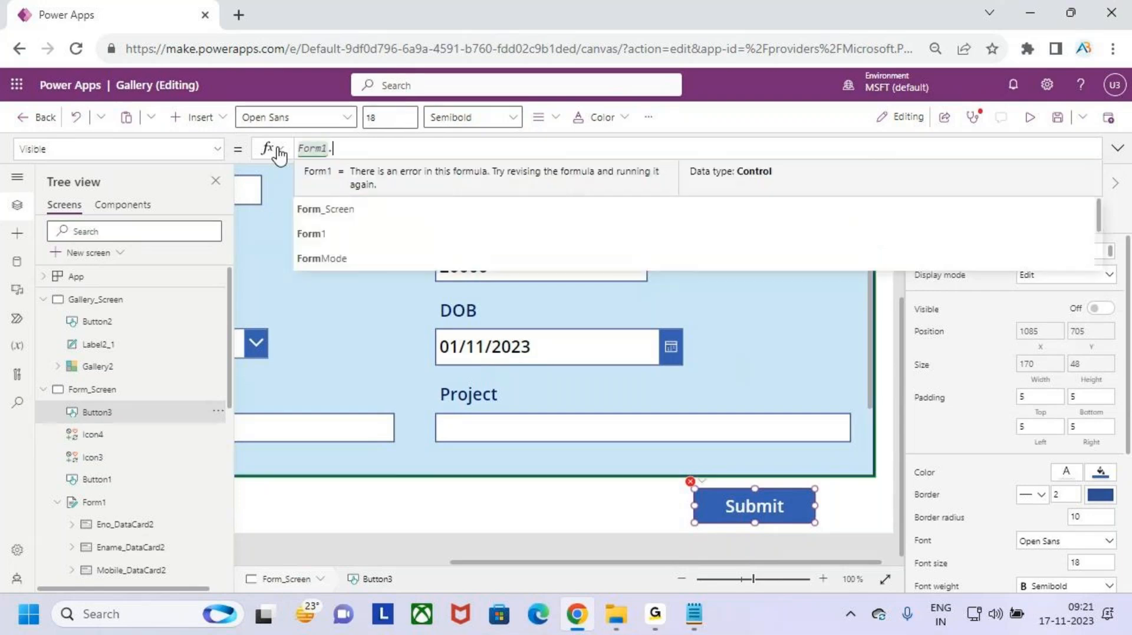
type("mod")
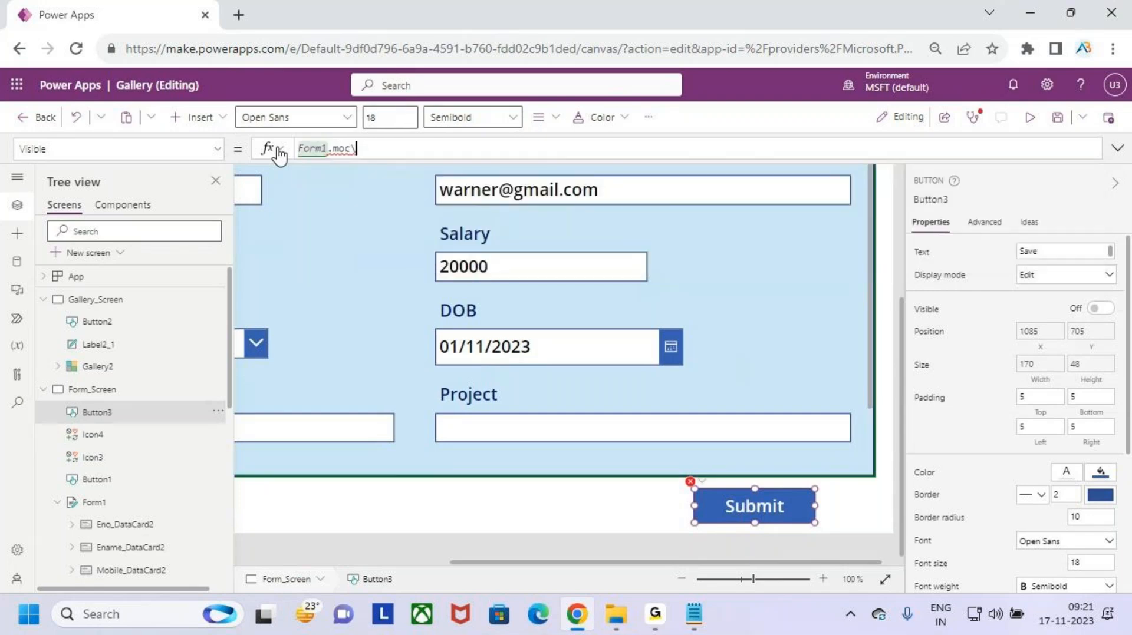
type("e=")
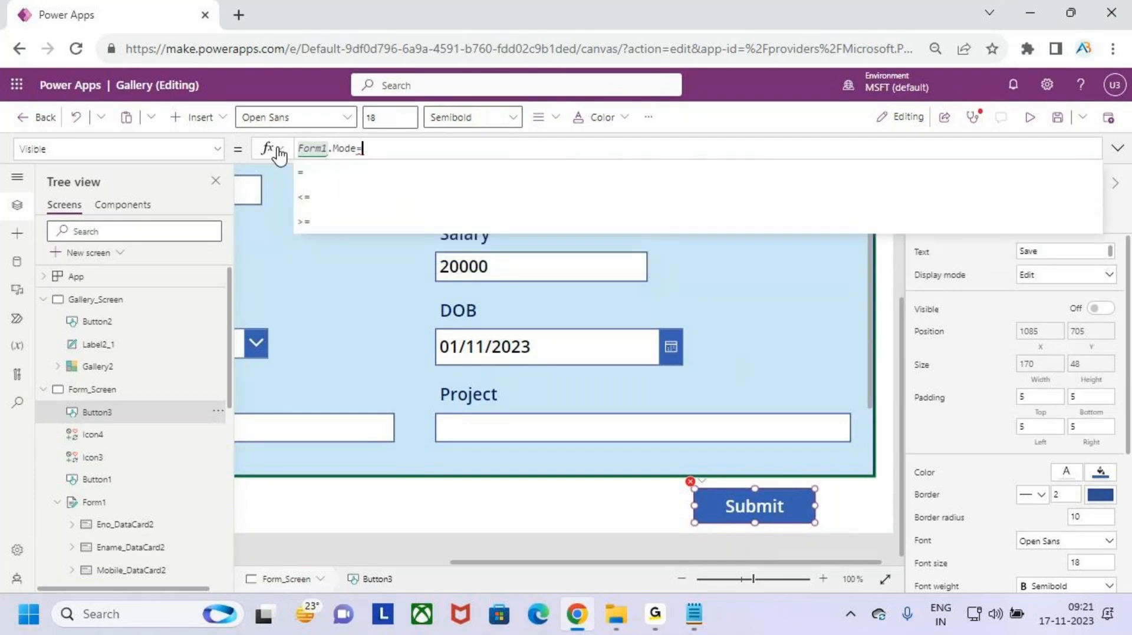
type("for")
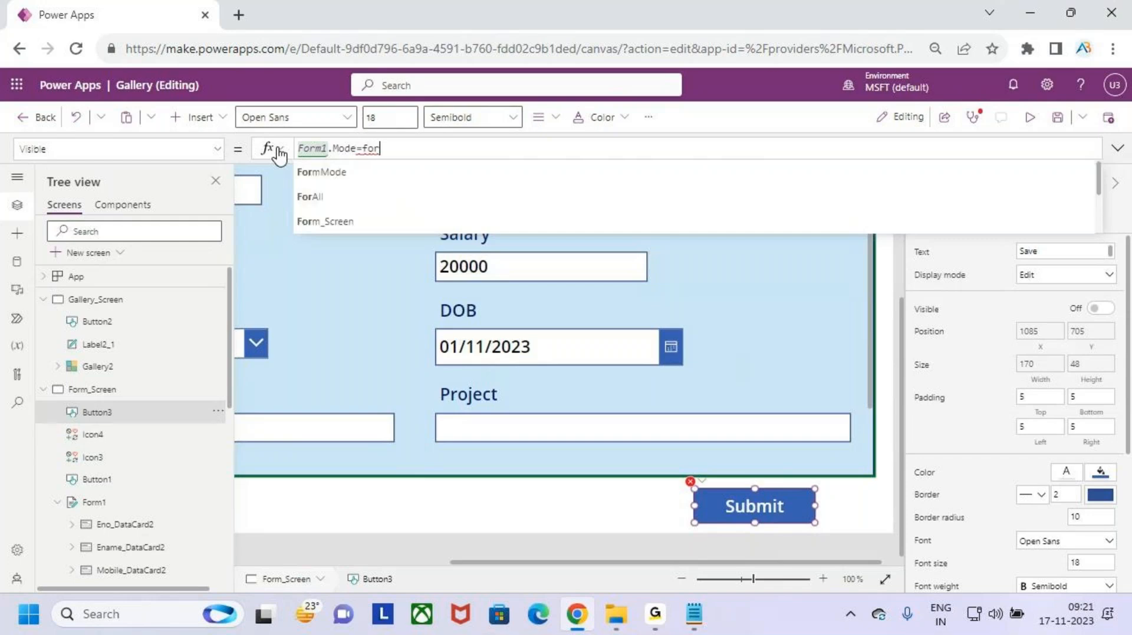
type("m1")
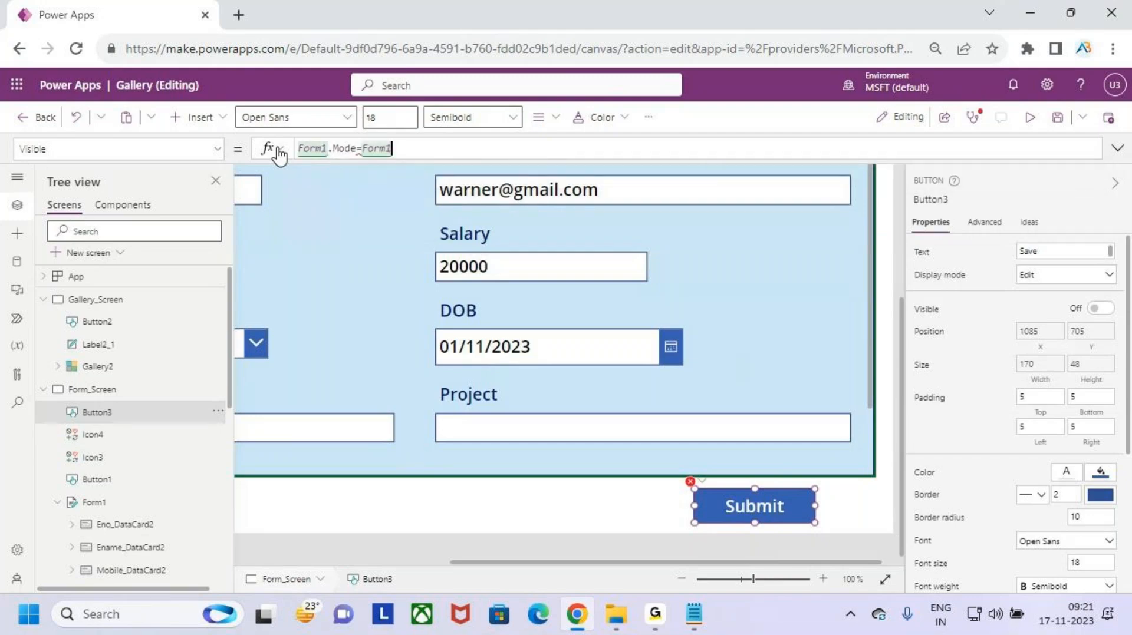
type(".edi")
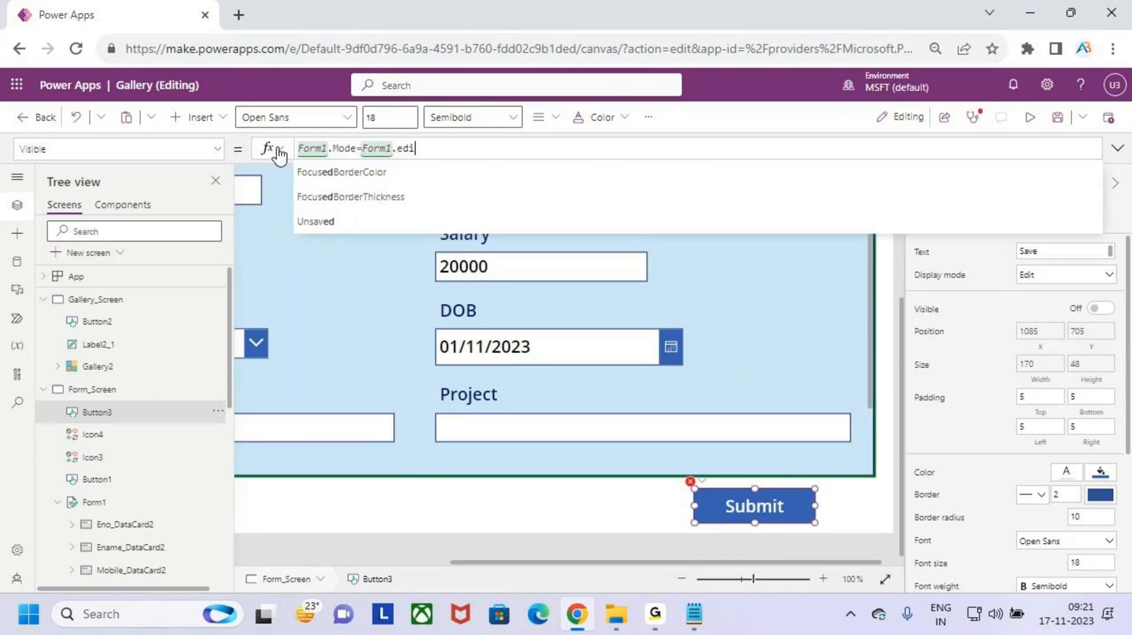
key("BackSpace")
key("BackSpace")
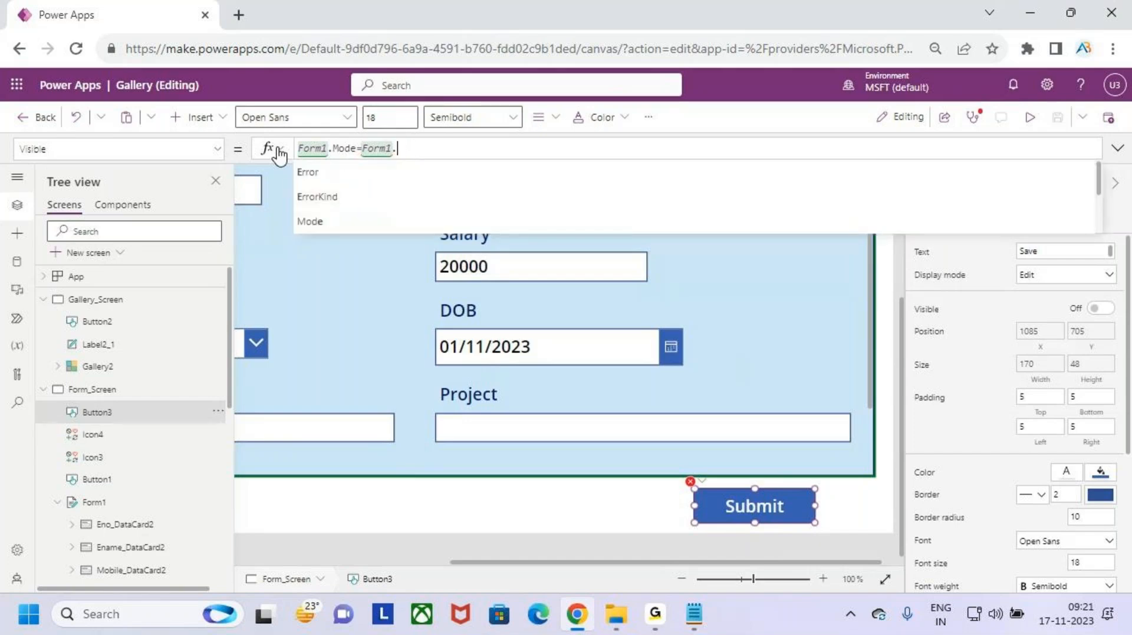
key("BackSpace")
key("BackSpace")
key("BackSpace")
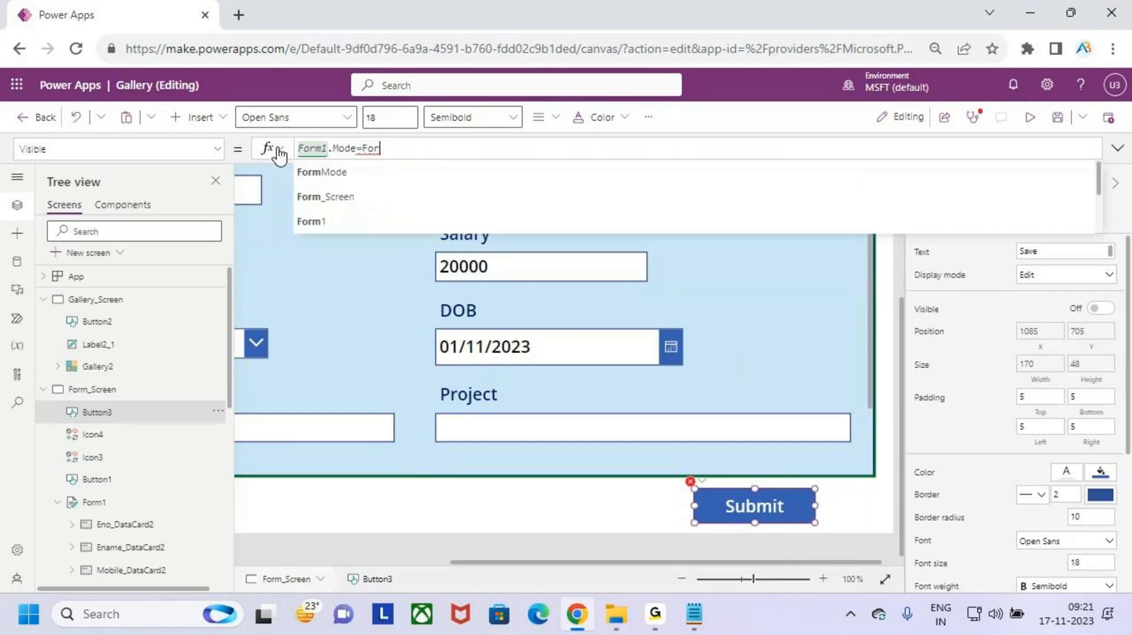
key("BackSpace")
key("BackSpace")
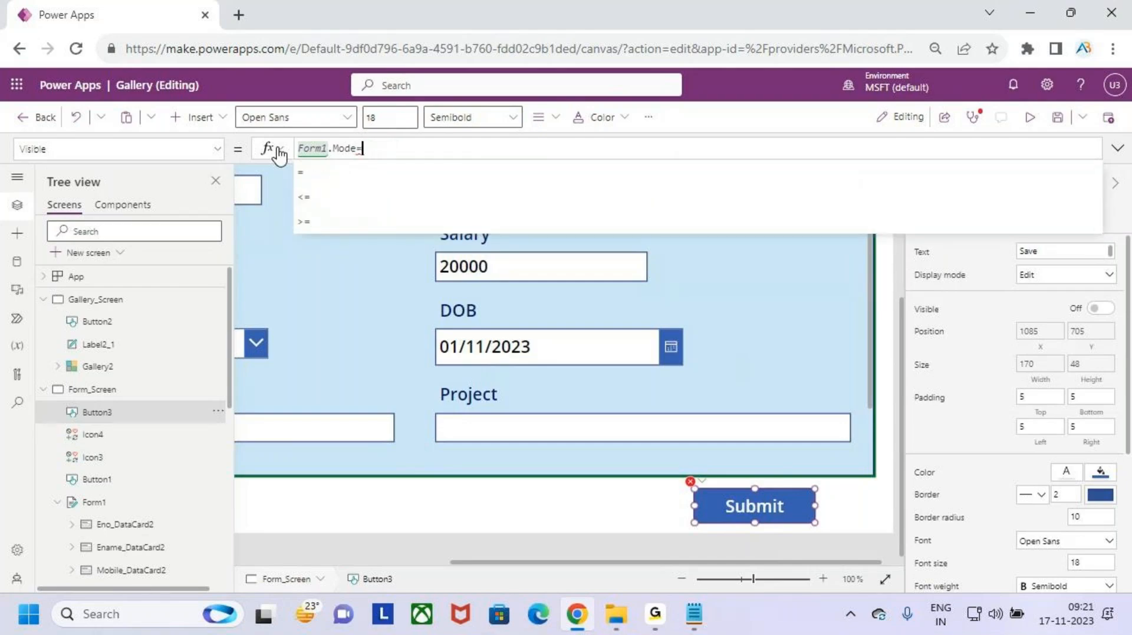
type("edit")
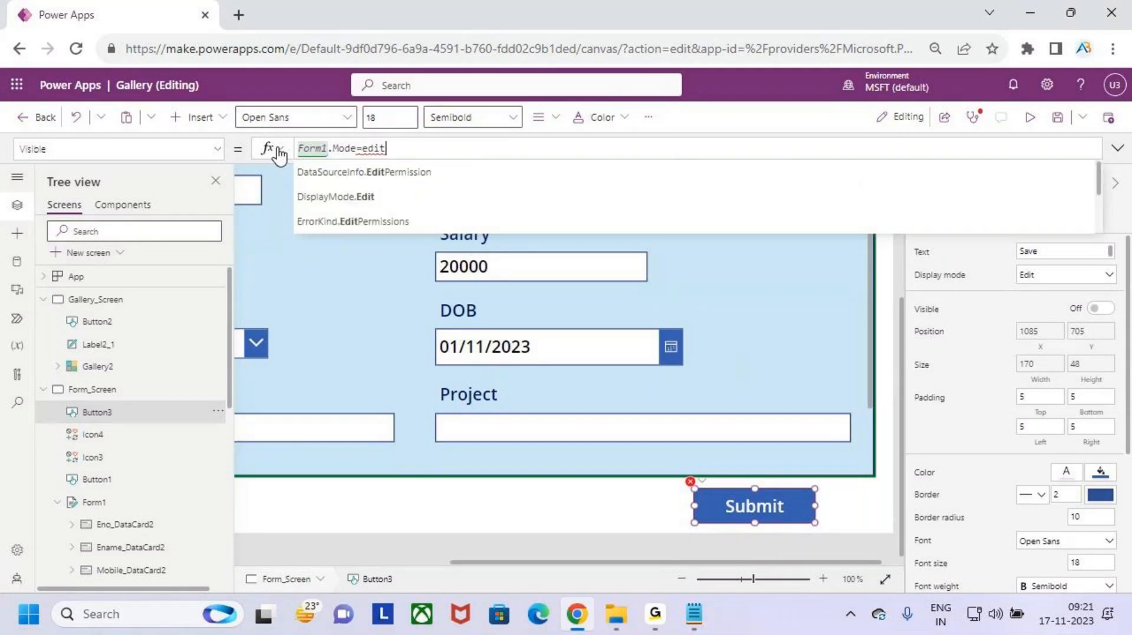
key("Down")
key("Down")
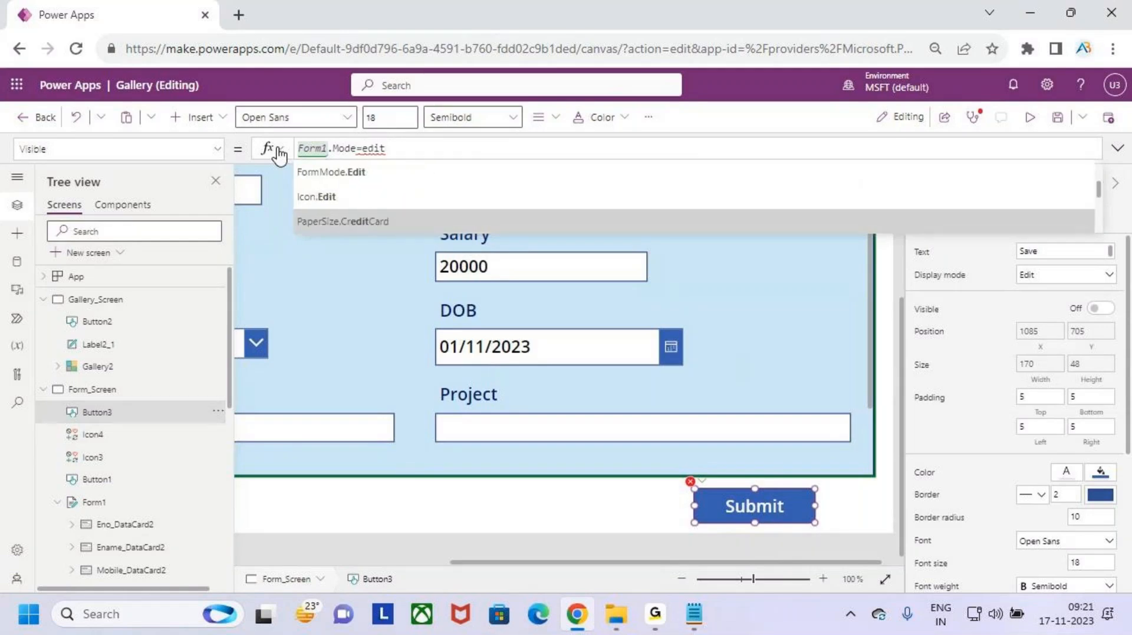
key("Down")
key("Down")
key("Down")
key("Down")
key("Up")
key("Up")
key("Up")
key("Up")
key("Up")
key("Up")
key("Up")
key("Up")
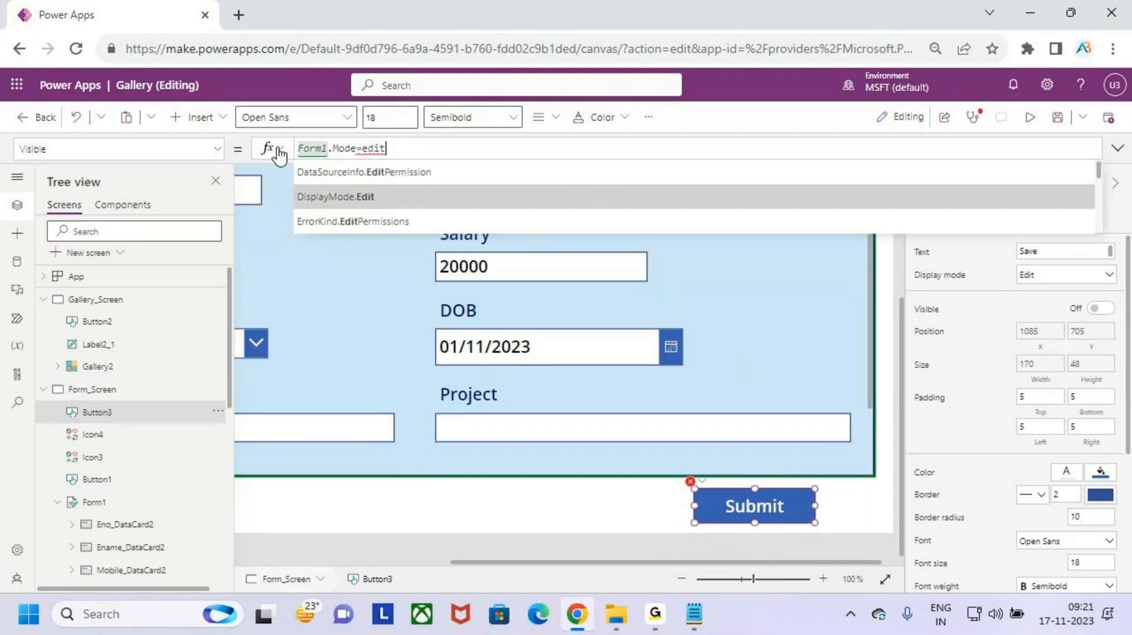
key("BackSpace")
key("BackSpace")
key("BackSpace")
key("BackSpace")
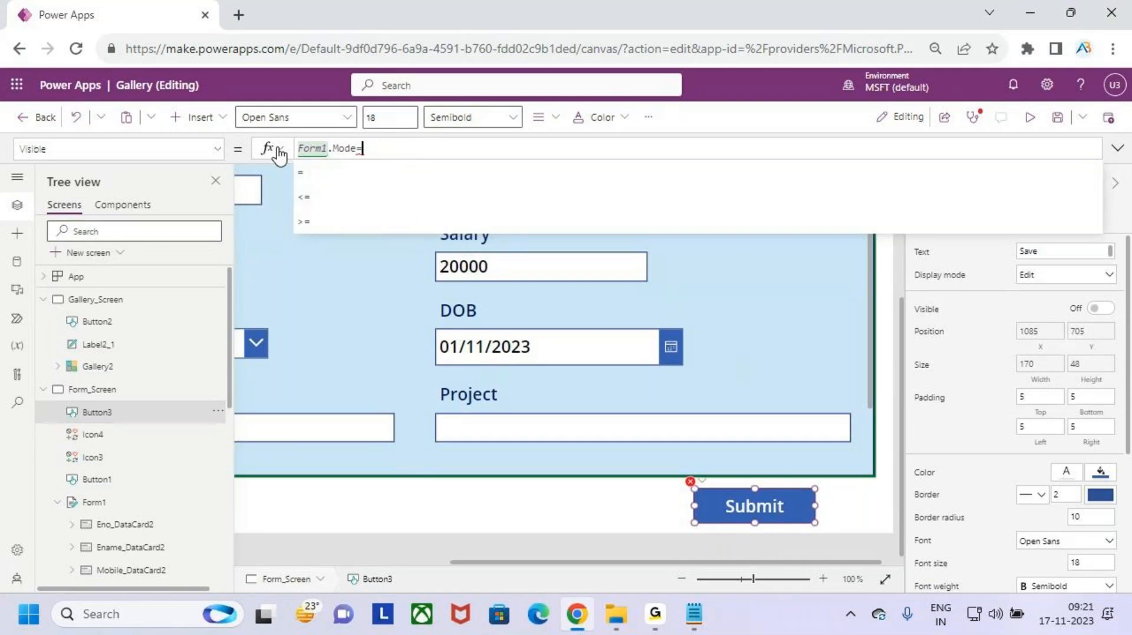
- Complete the Visible formula as Form1.Mode=FormMode.Edit using the autocomplete suggestions
type("form")
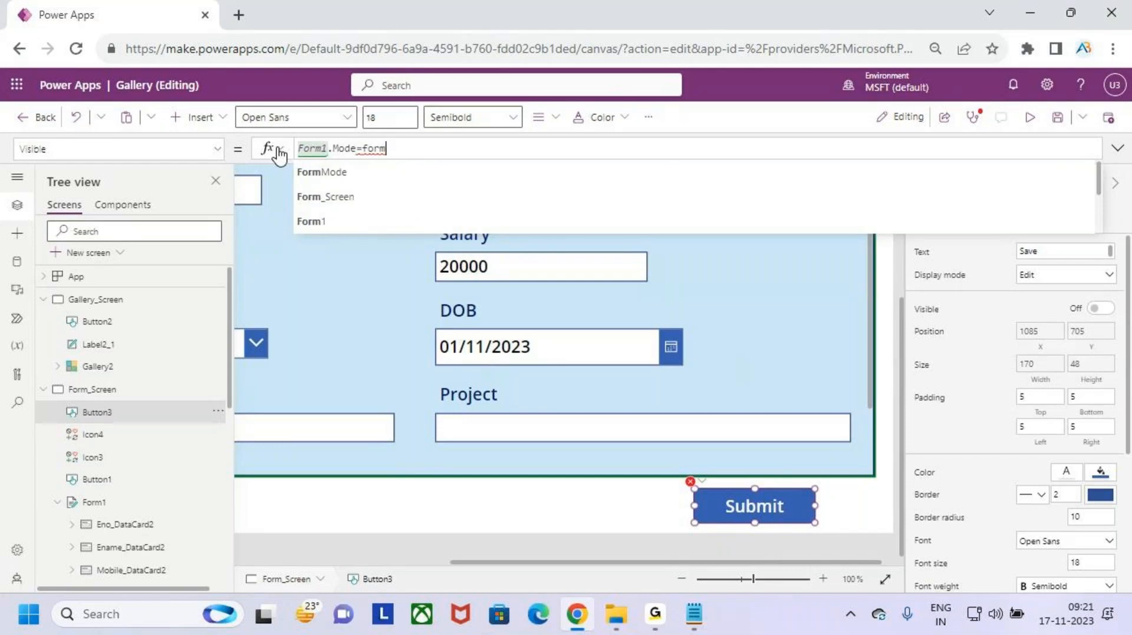
key("Down")
key("Up")
key("Tab")
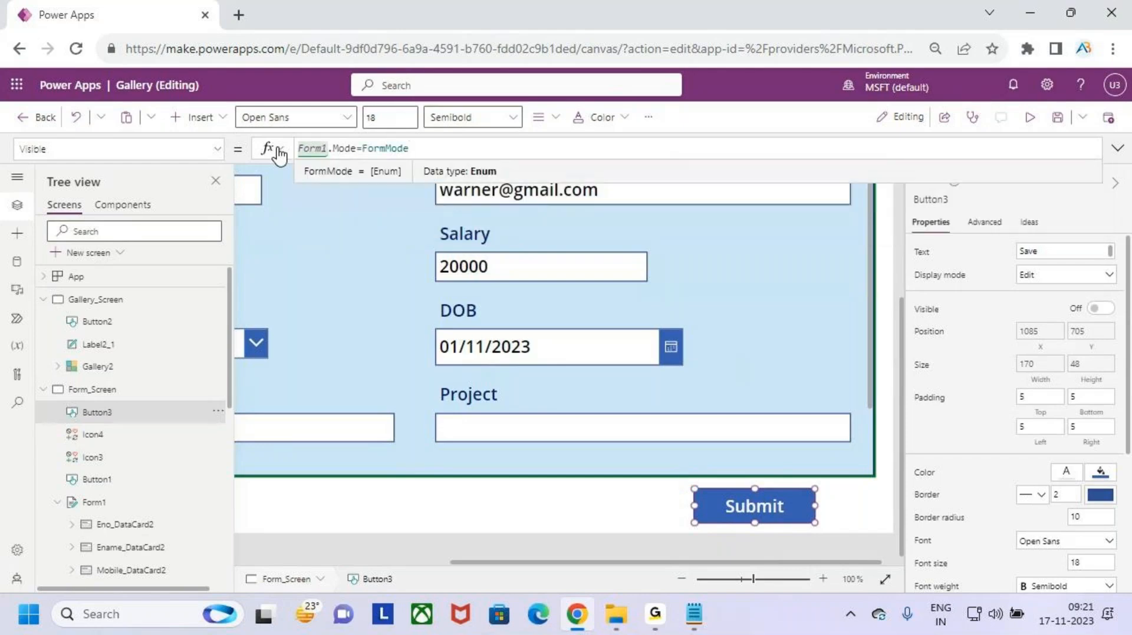
type("edit")
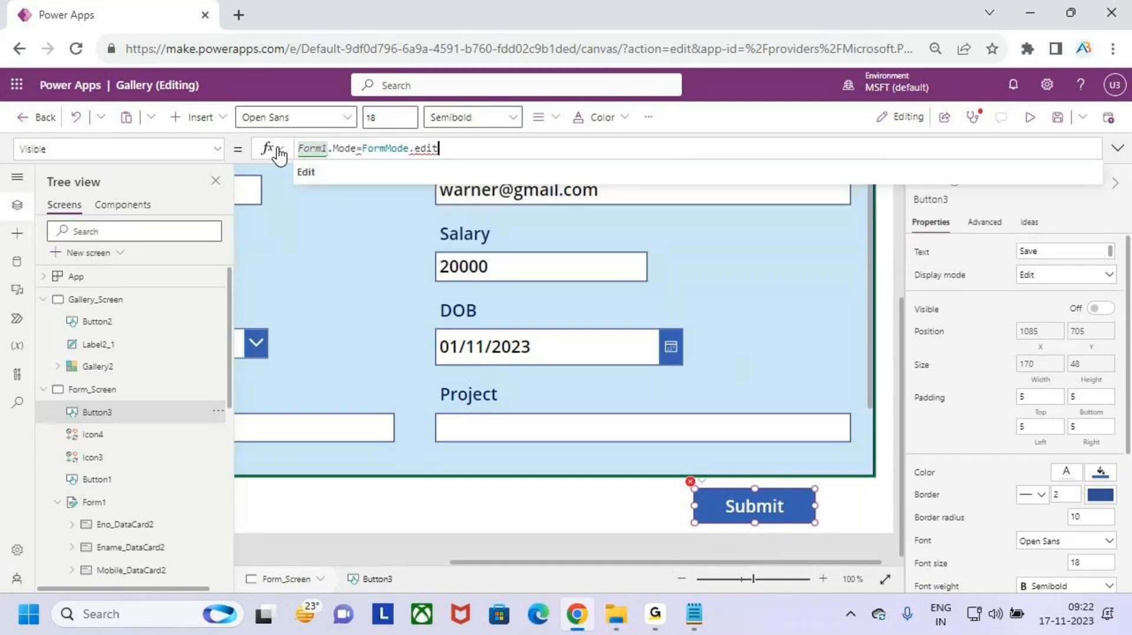
key("Tab")
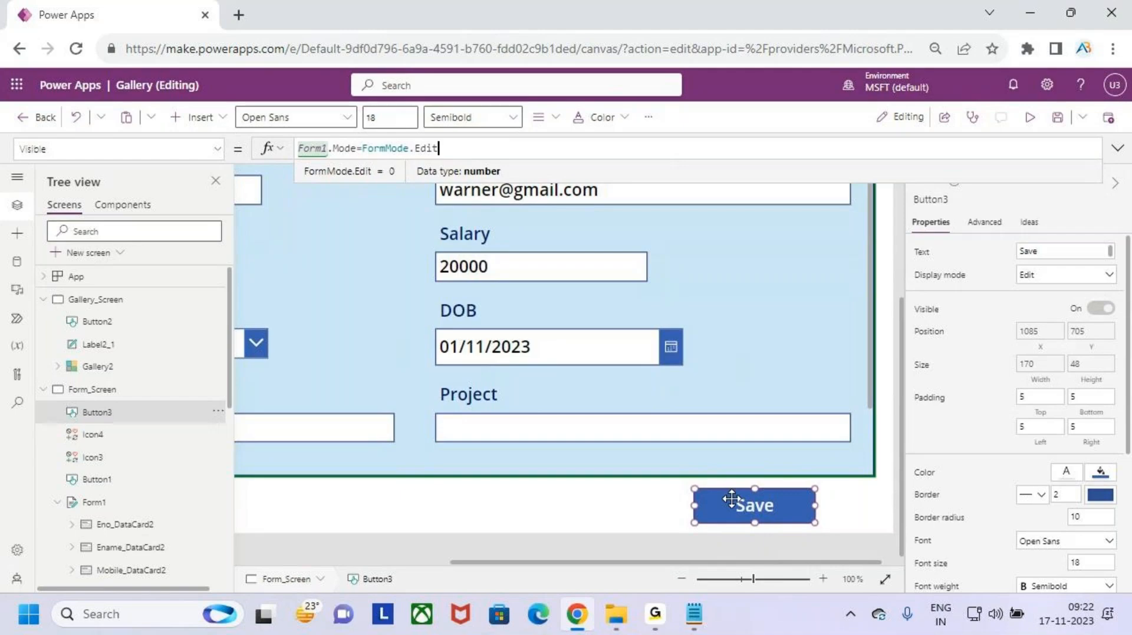
- Mark up the new formula on screen, then run the app in preview
key("ctrl+2")
left_click_drag(768, 500, 777, 464)
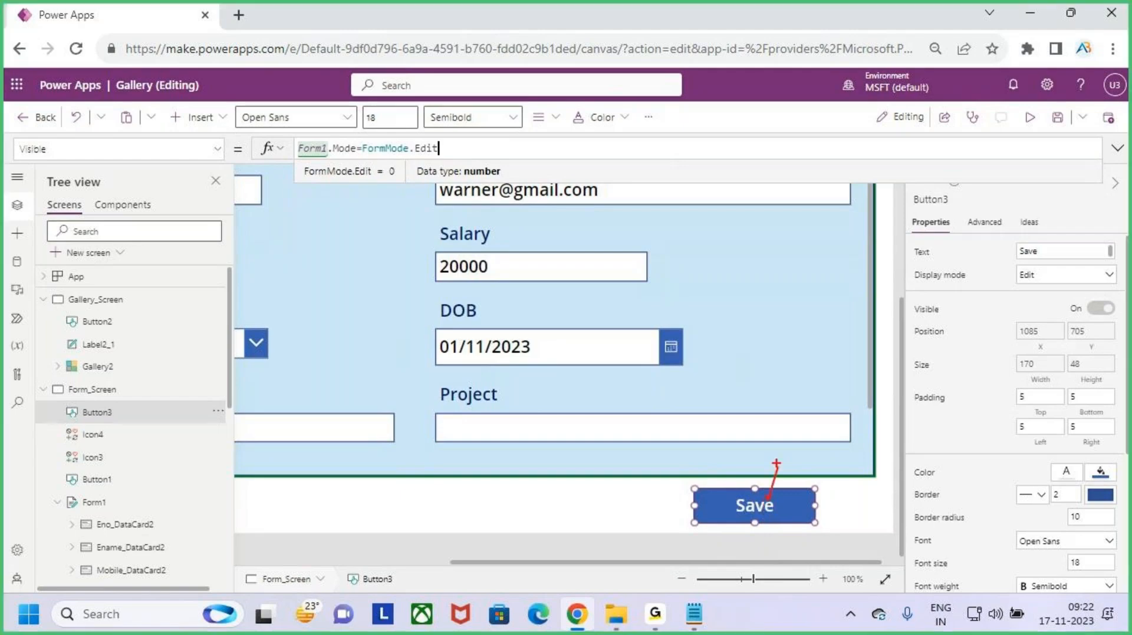
left_click_drag(288, 161, 429, 154)
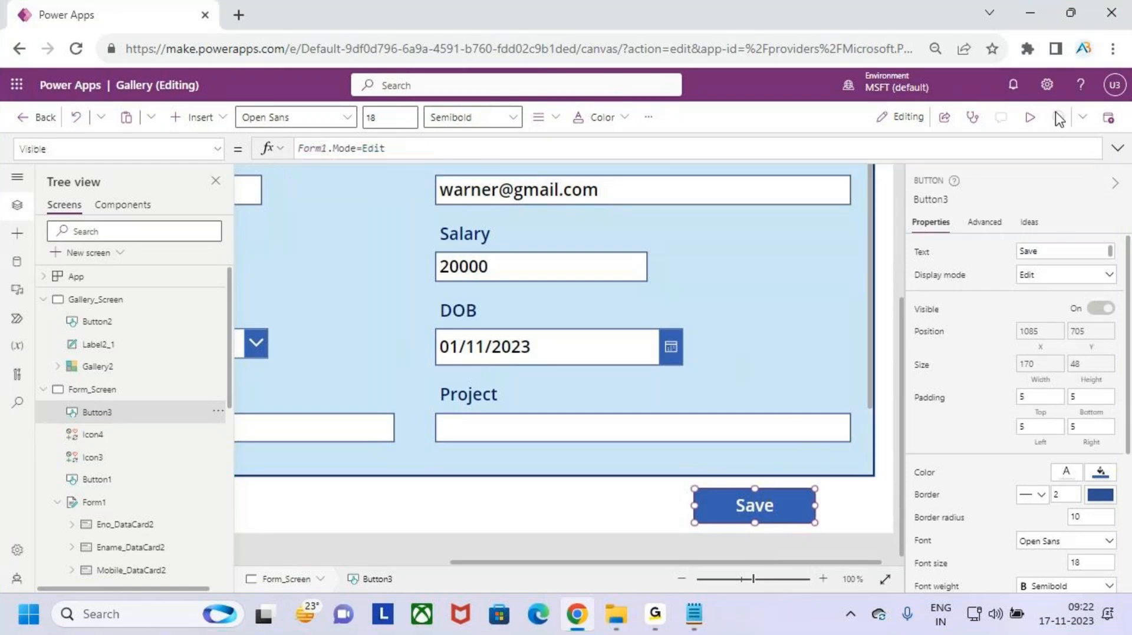
left_click(1030, 117)
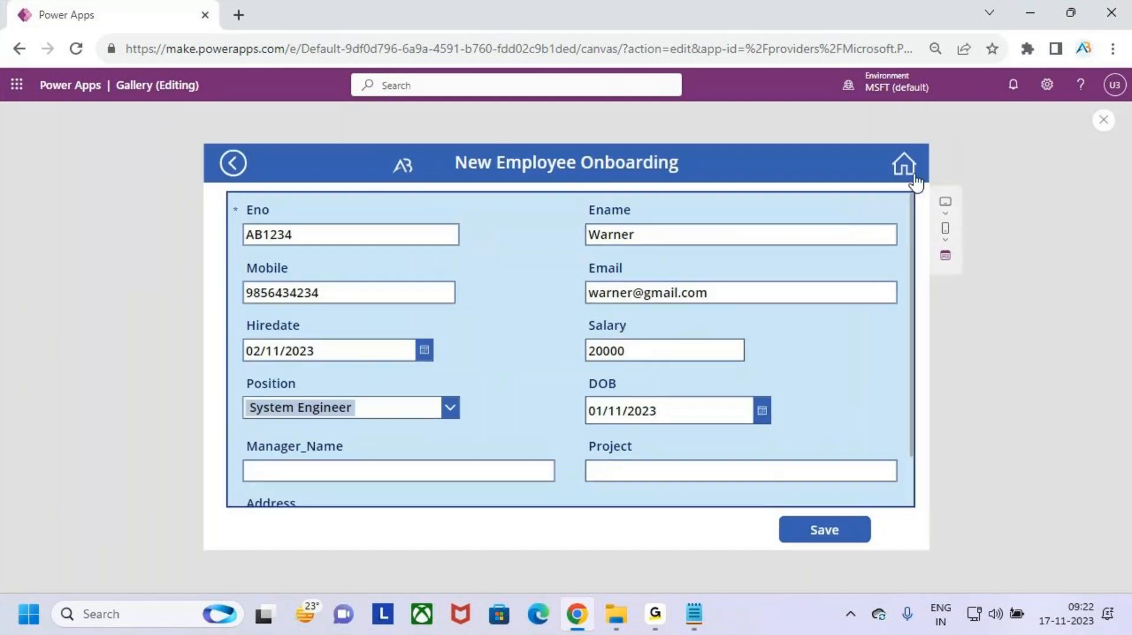
left_click(908, 168)
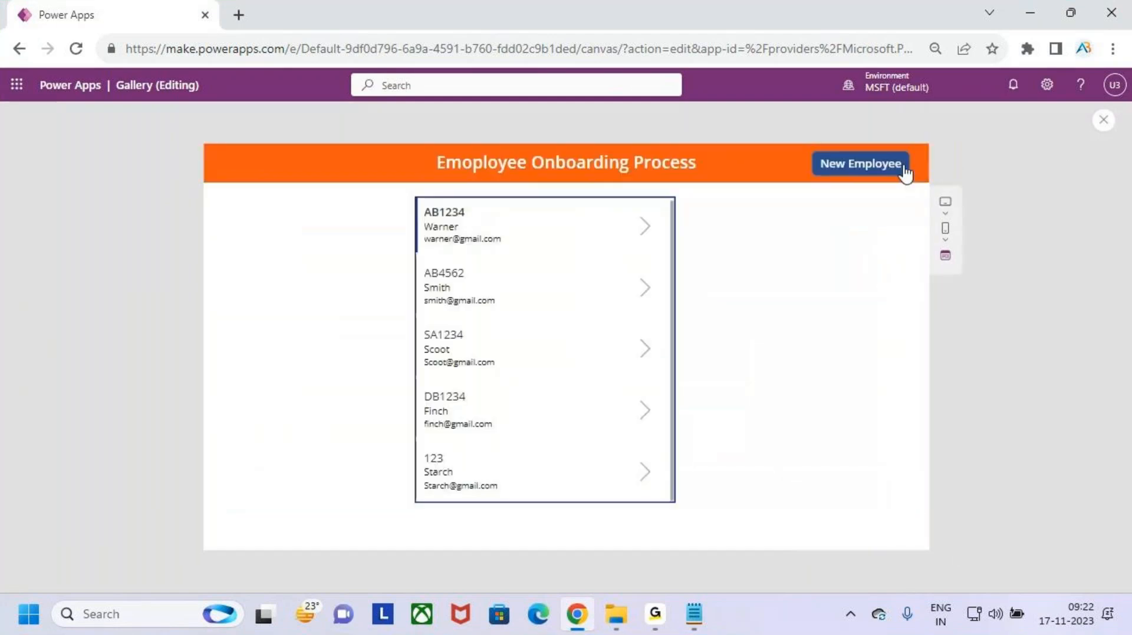
left_click(872, 171)
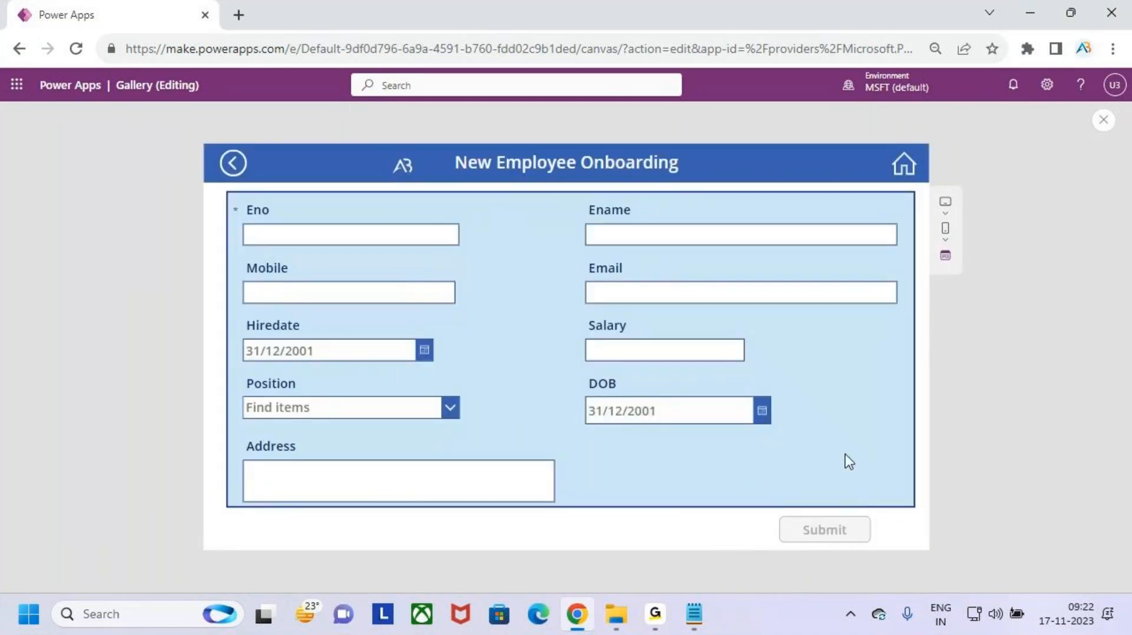
left_click(903, 165)
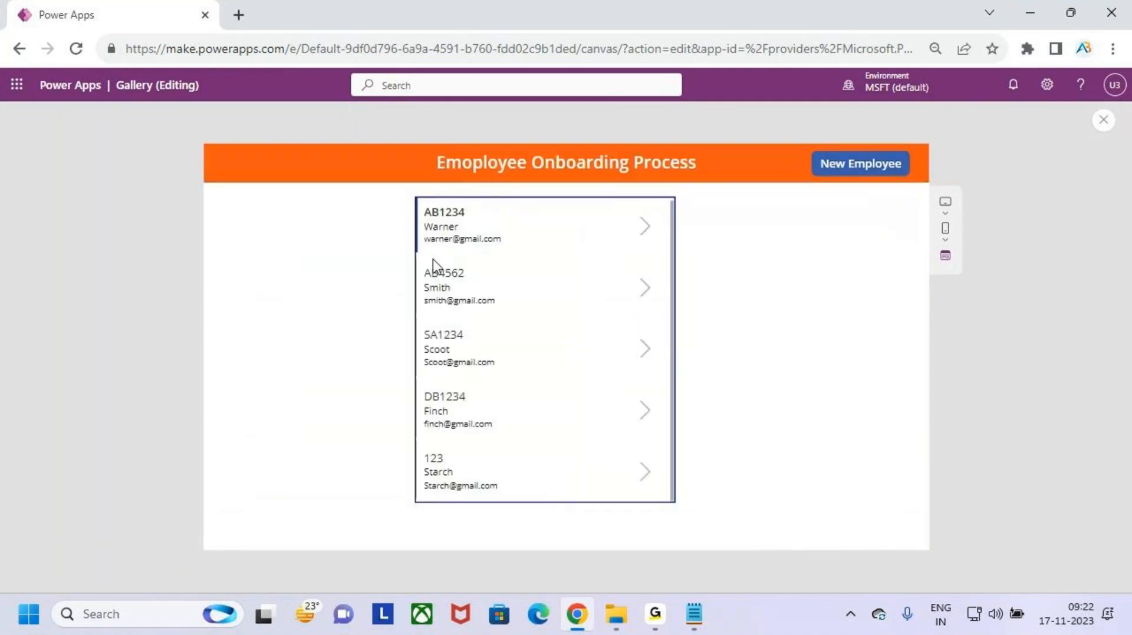
left_click(644, 228)
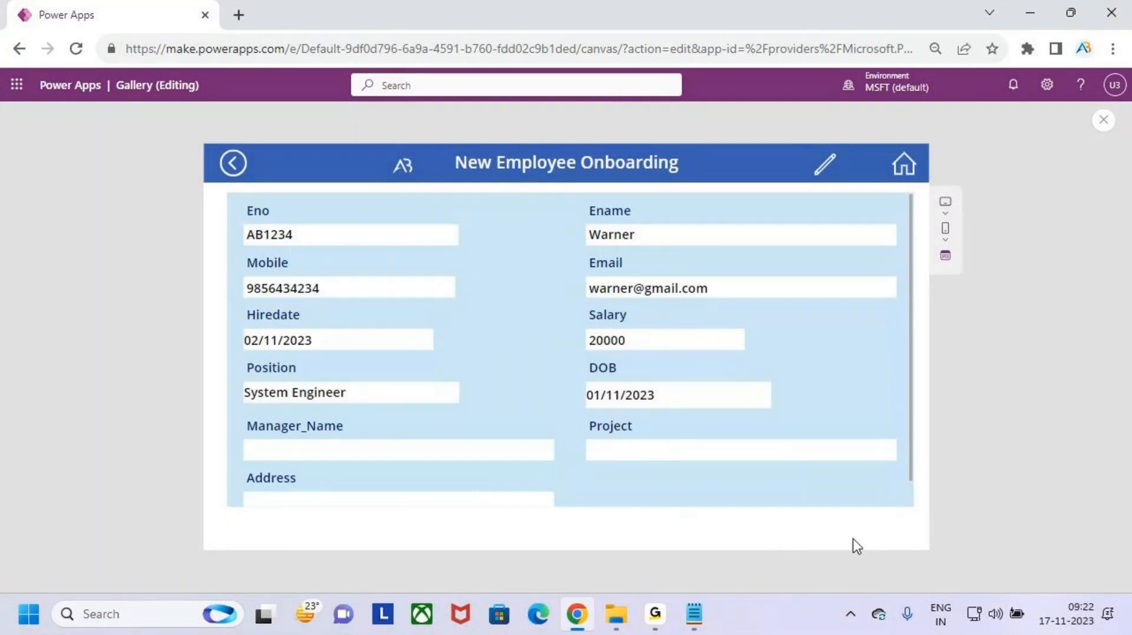
left_click(827, 168)
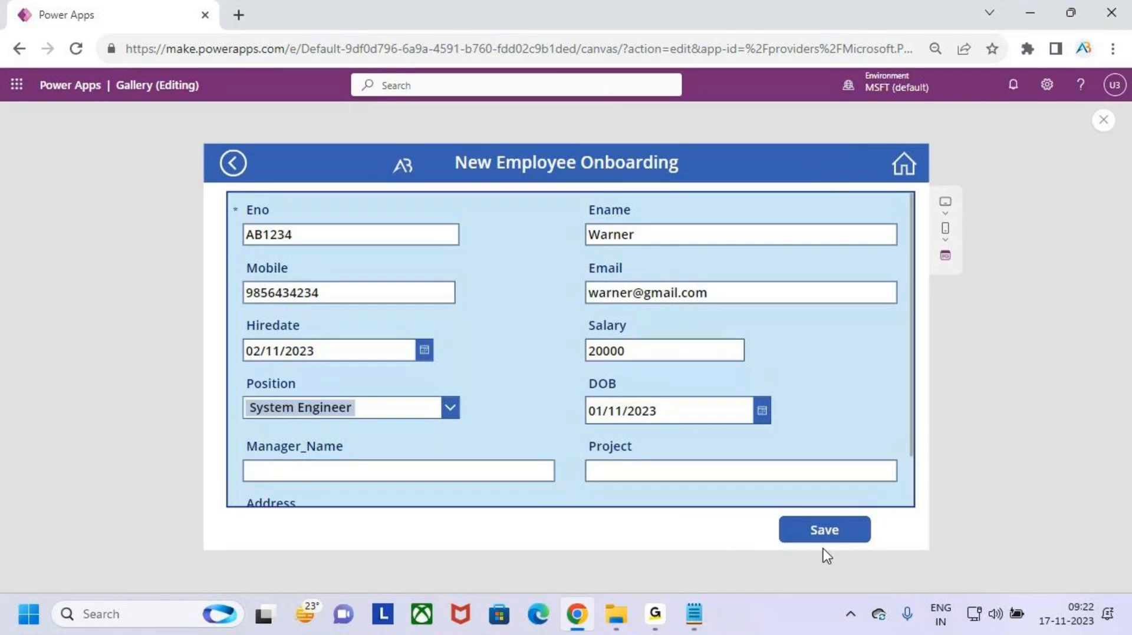
left_click(1104, 121)
- Move the Save button slightly left to X 1084, Y 705, taking Submit's spot under the form
left_click(715, 406)
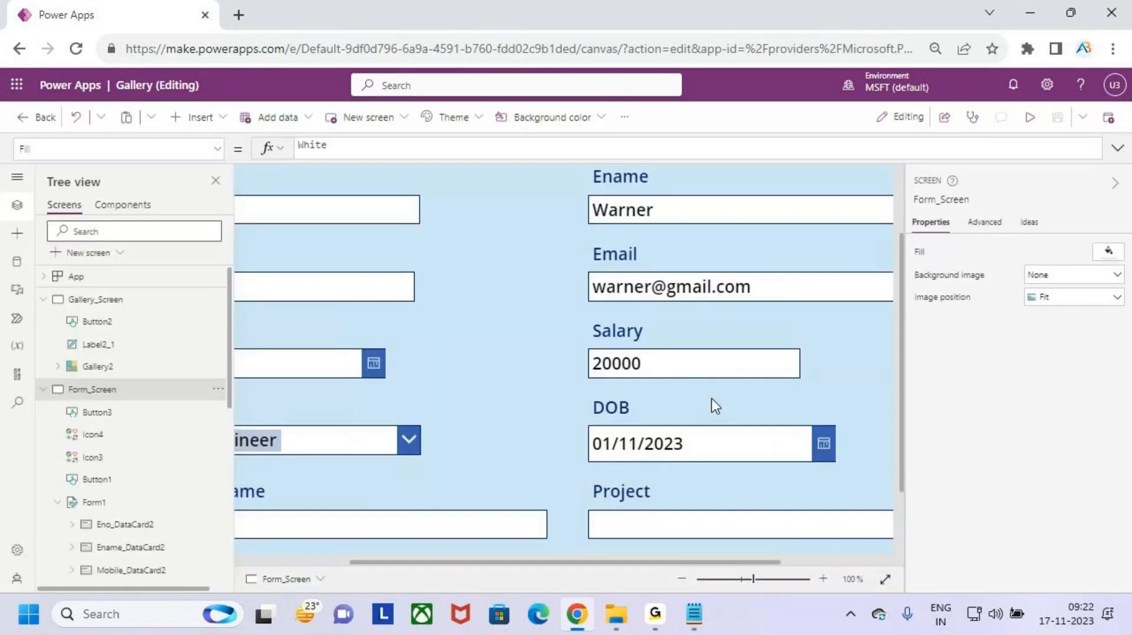
scroll(890, 522, "down", 3)
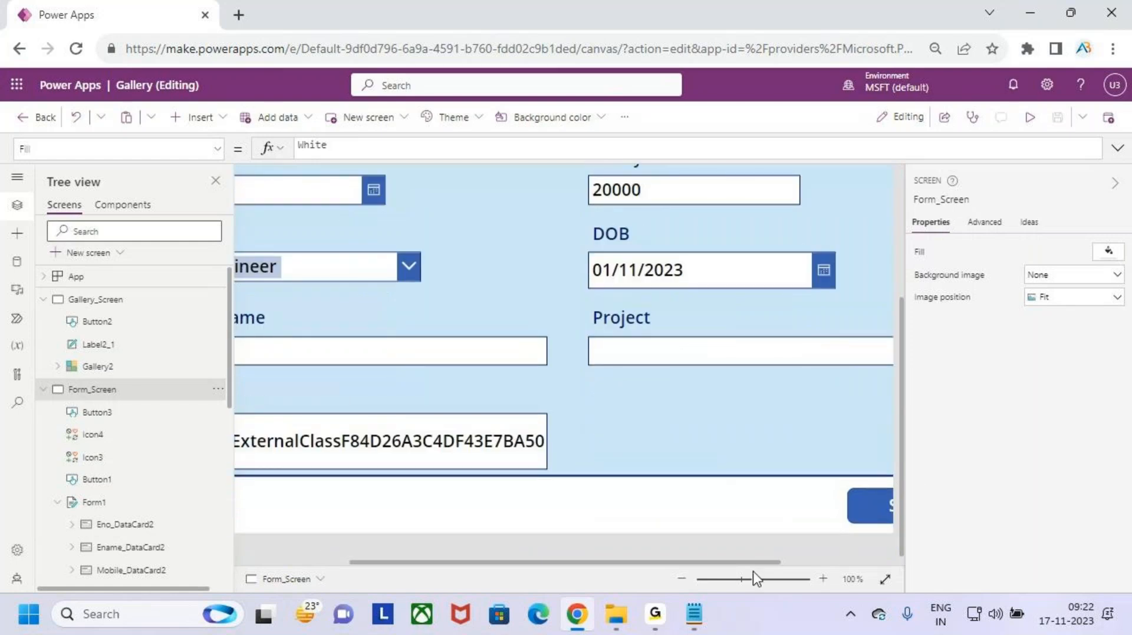
scroll(822, 557, "right", 3)
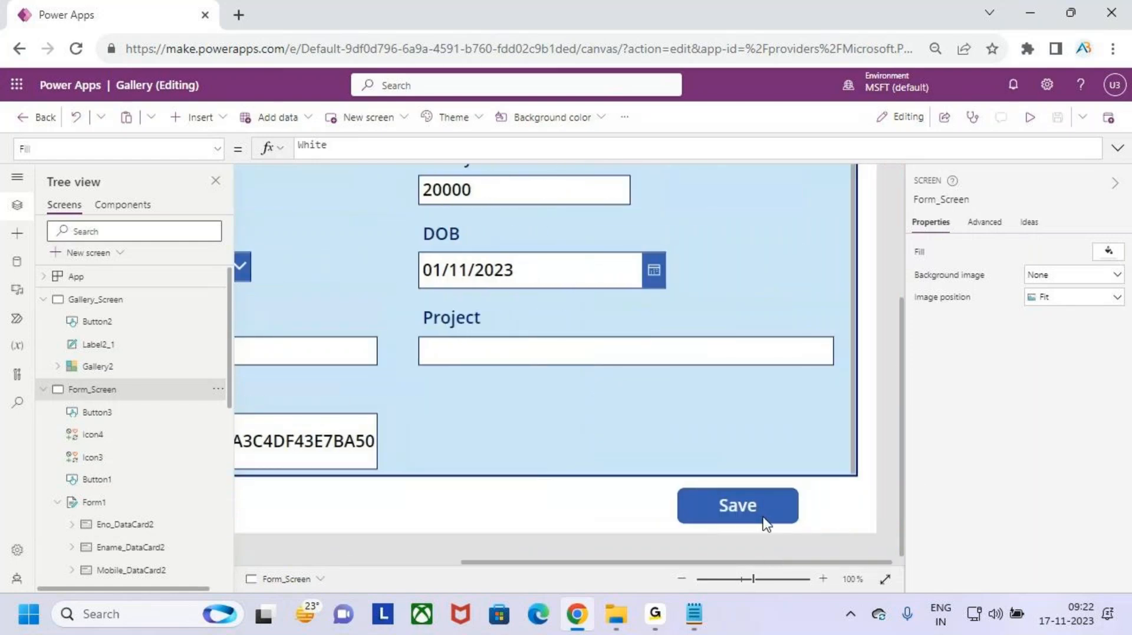
left_click(158, 419)
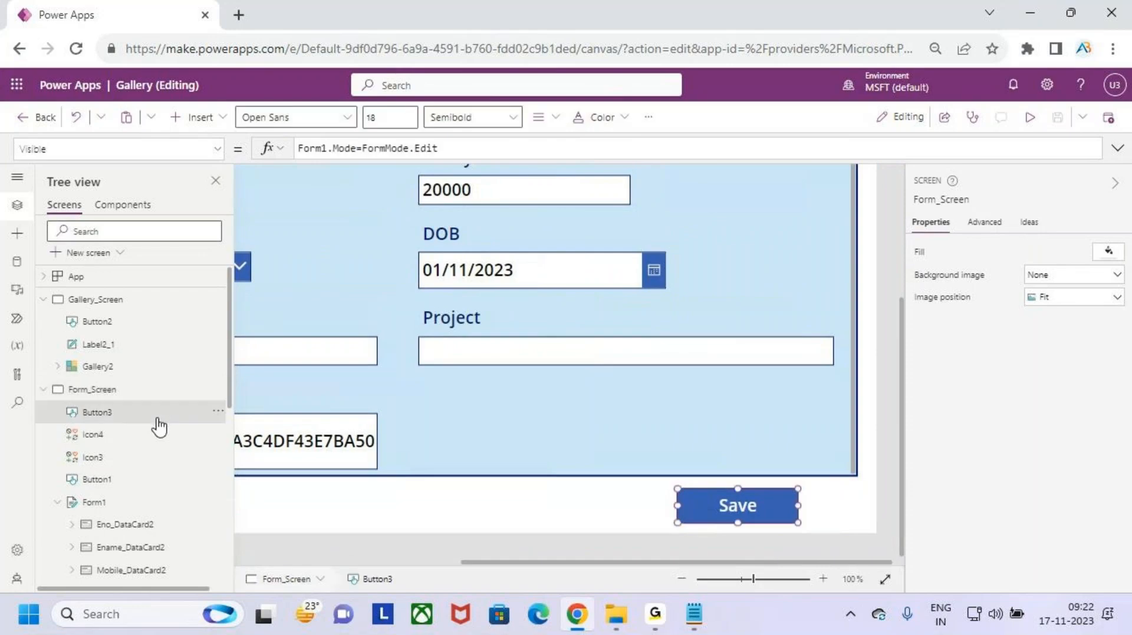
mouse_move(735, 505)
left_mouse_down()
mouse_move(634, 508)
mouse_move(732, 518)
left_mouse_up()
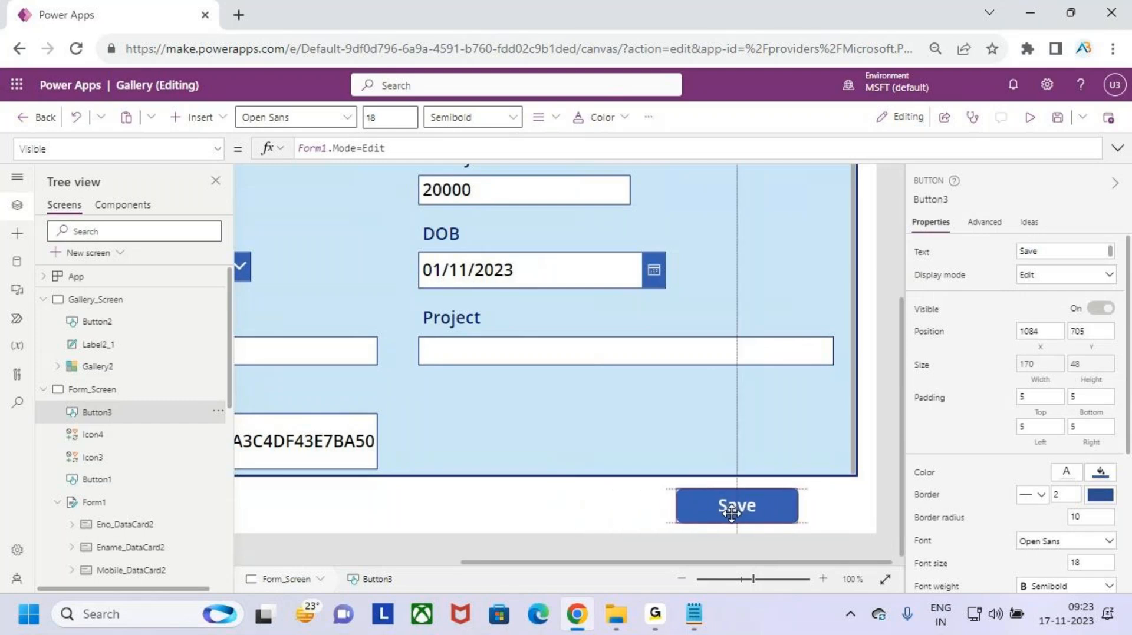
left_click(831, 505)
scroll(737, 373, "down", 4)
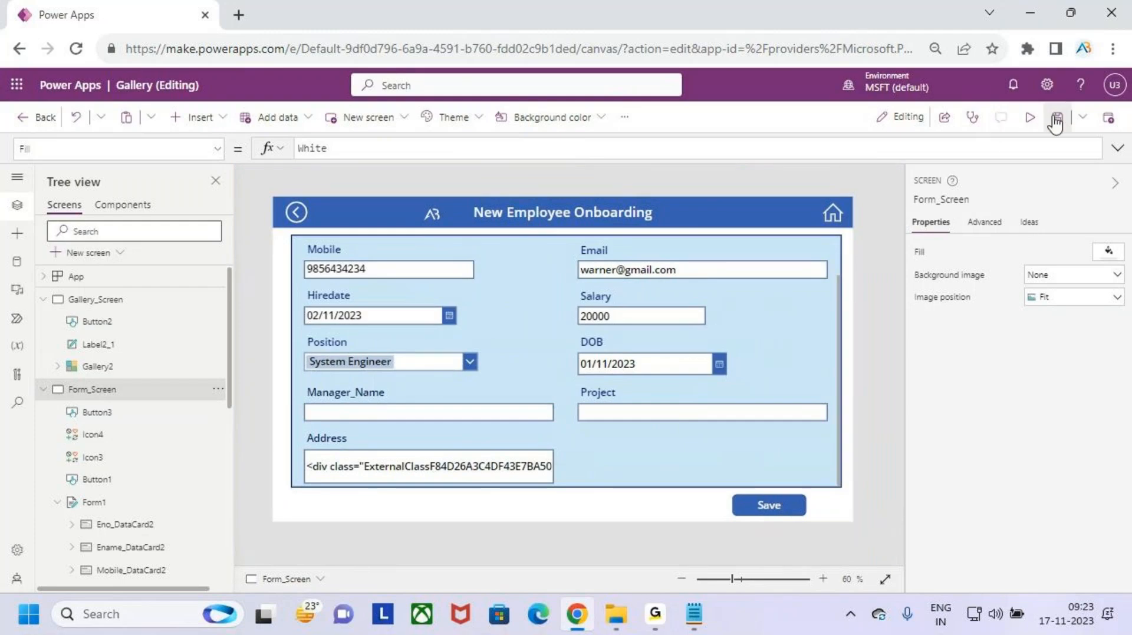
- In preview, open employee AB1234 from the gallery and switch it to edit mode
left_click(1030, 119)
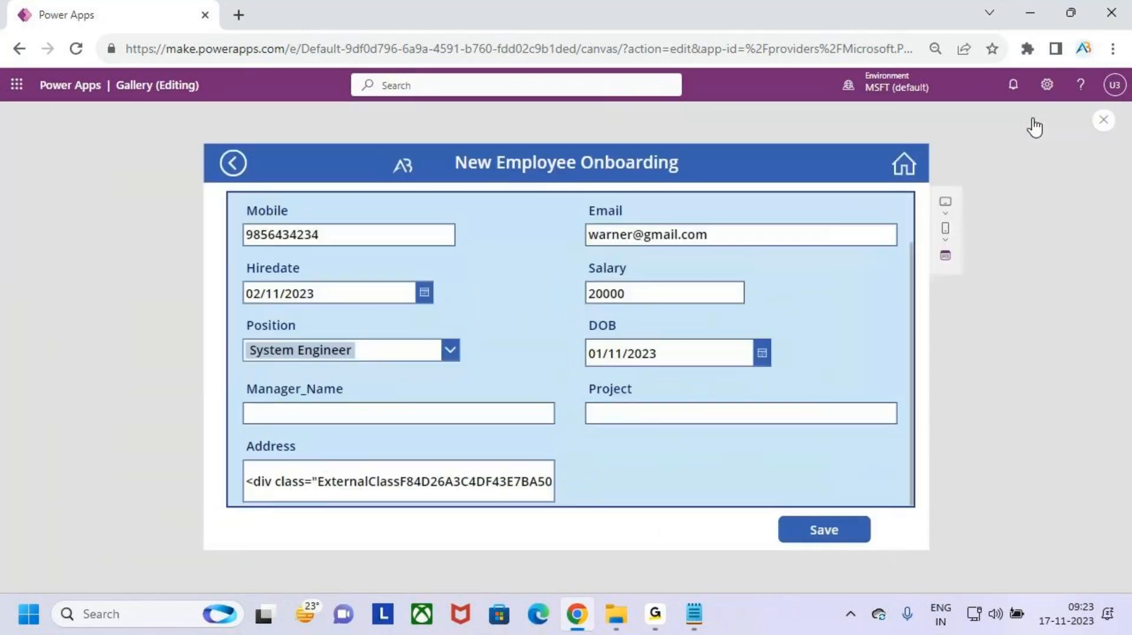
left_click(911, 174)
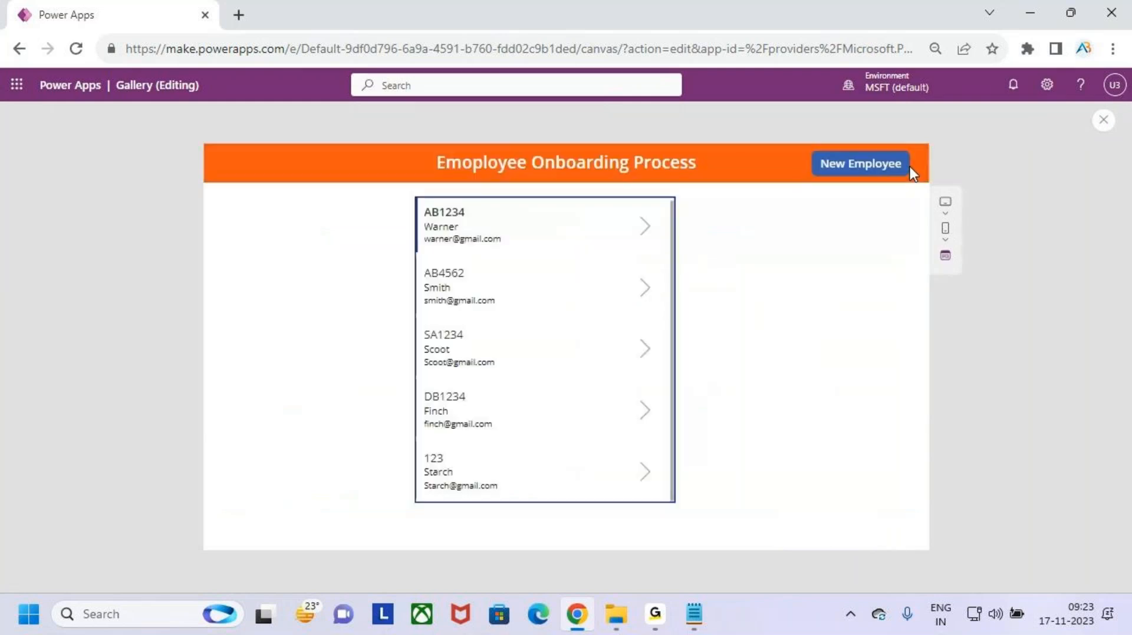
left_click(646, 235)
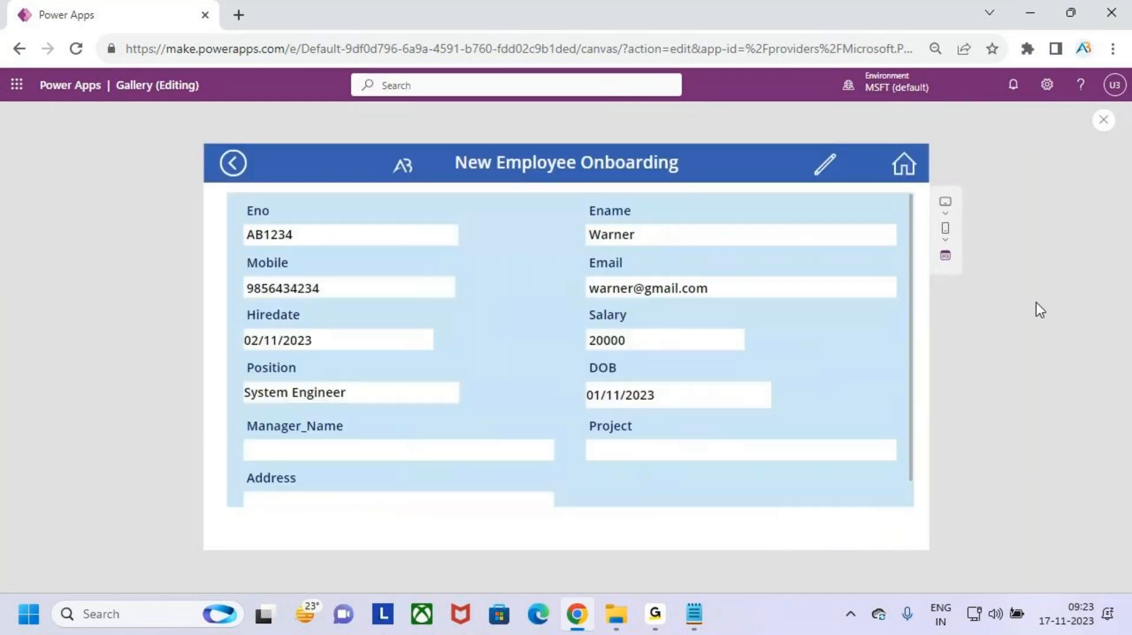
left_click(828, 165)
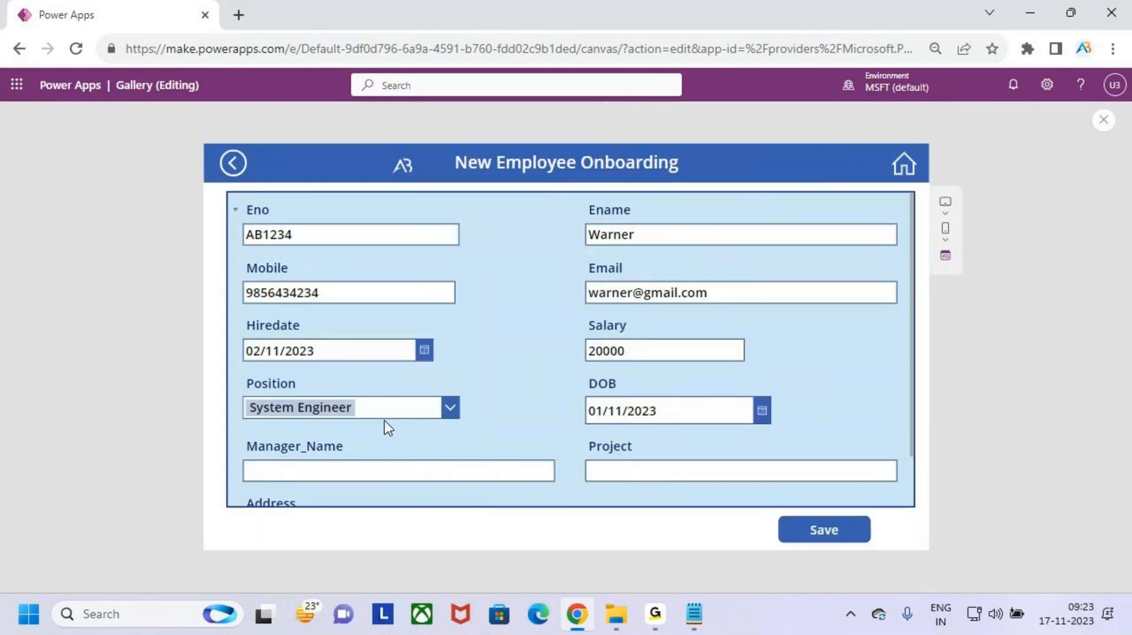
- Enter a manager name and project ReatilAB, save the record, then open the app launcher
left_click(406, 471)
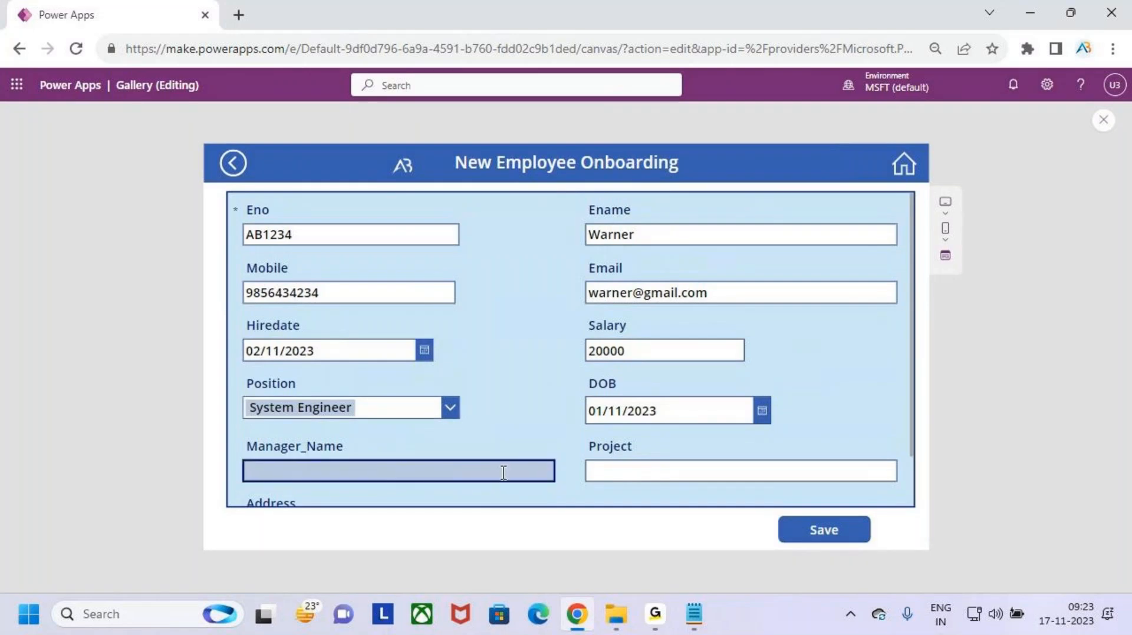
type("Sunil")
left_click(640, 466)
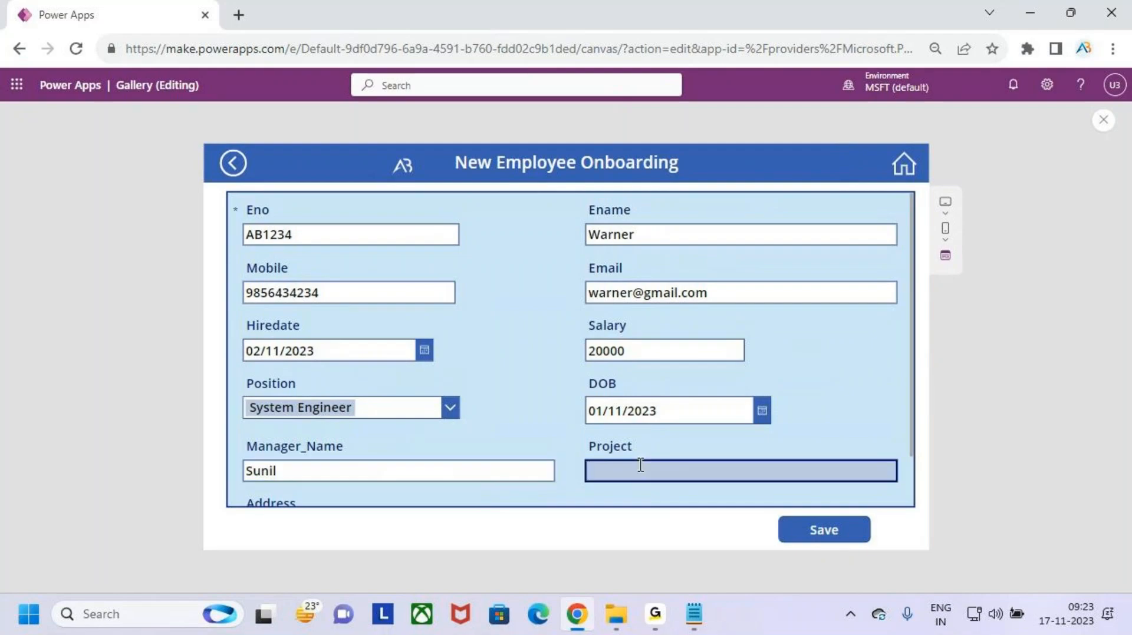
type("ReatilAB")
key("BackSpace")
key("BackSpace")
type("AB")
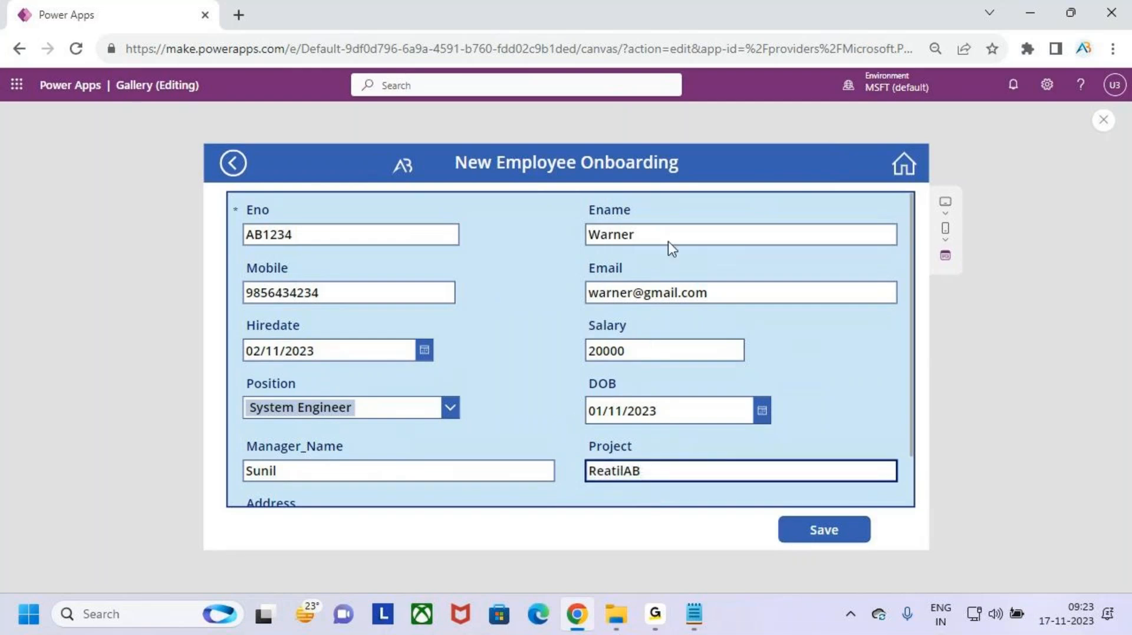
scroll(759, 460, "down", 1)
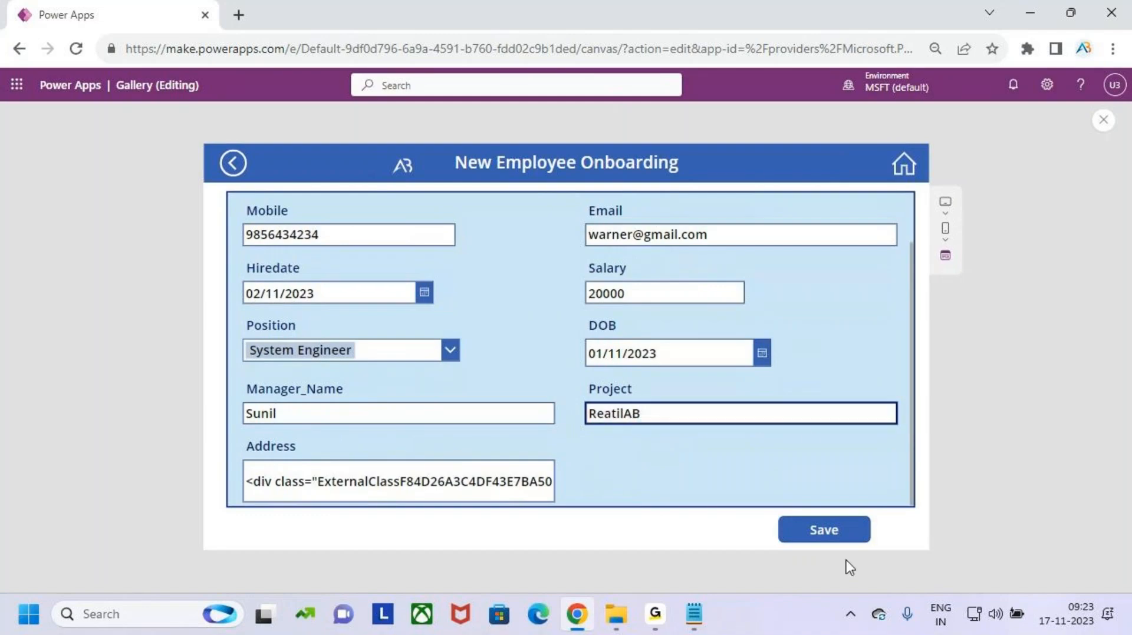
scroll(806, 430, "up", 1)
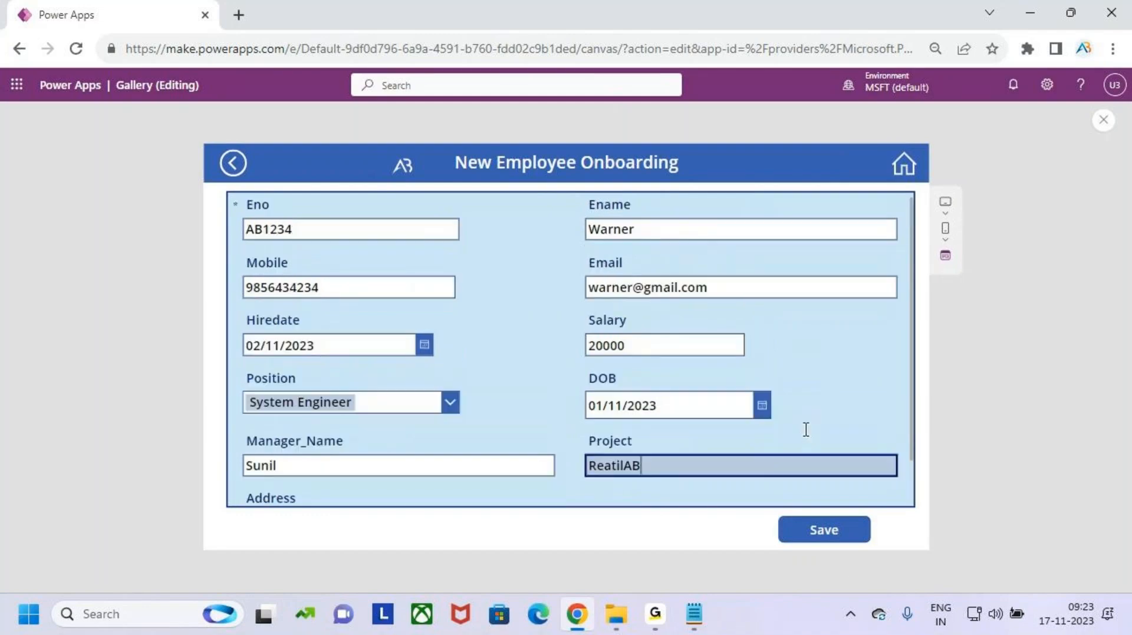
left_click(834, 532)
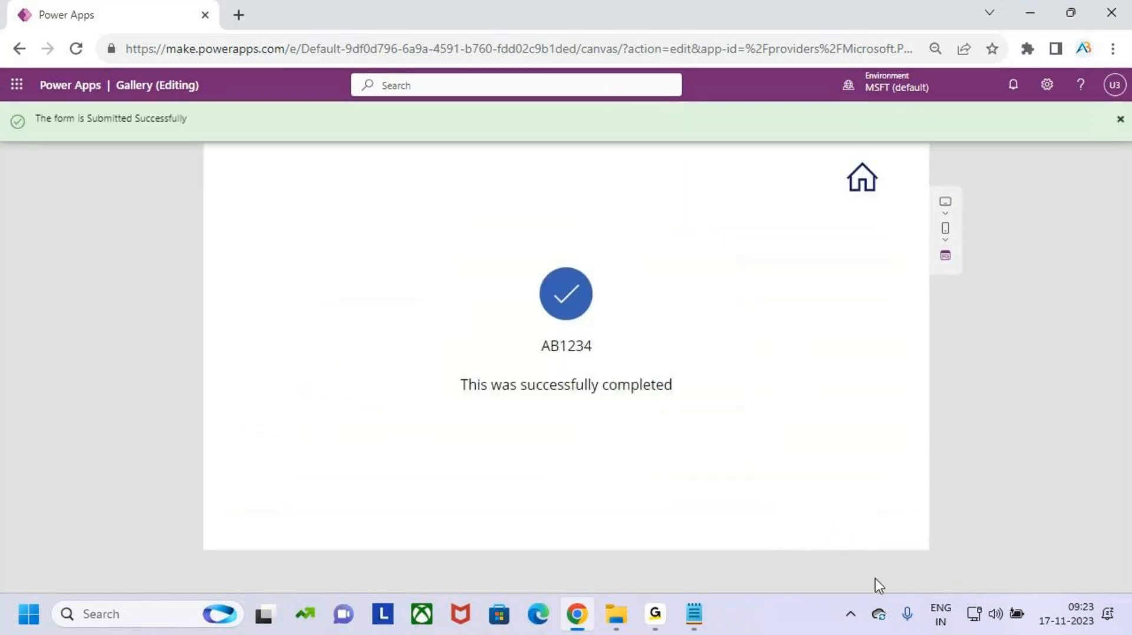
left_click(17, 84)
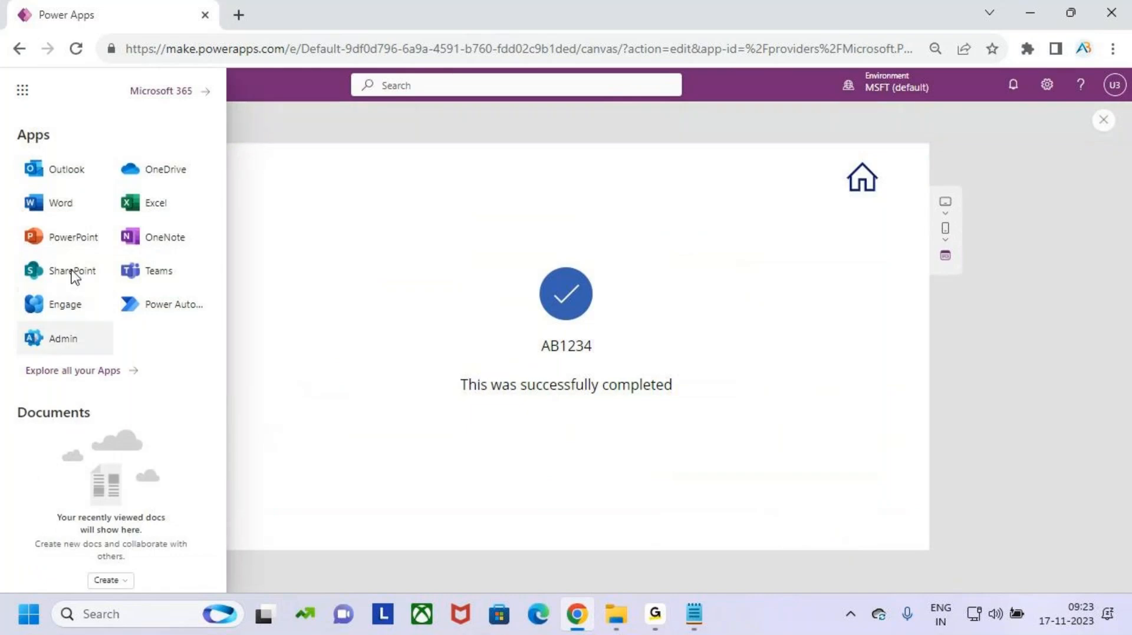
- Check that the Gallery site's Employees list shows AB1234 with ReatilAB, then return to the app gallery
left_click(66, 275)
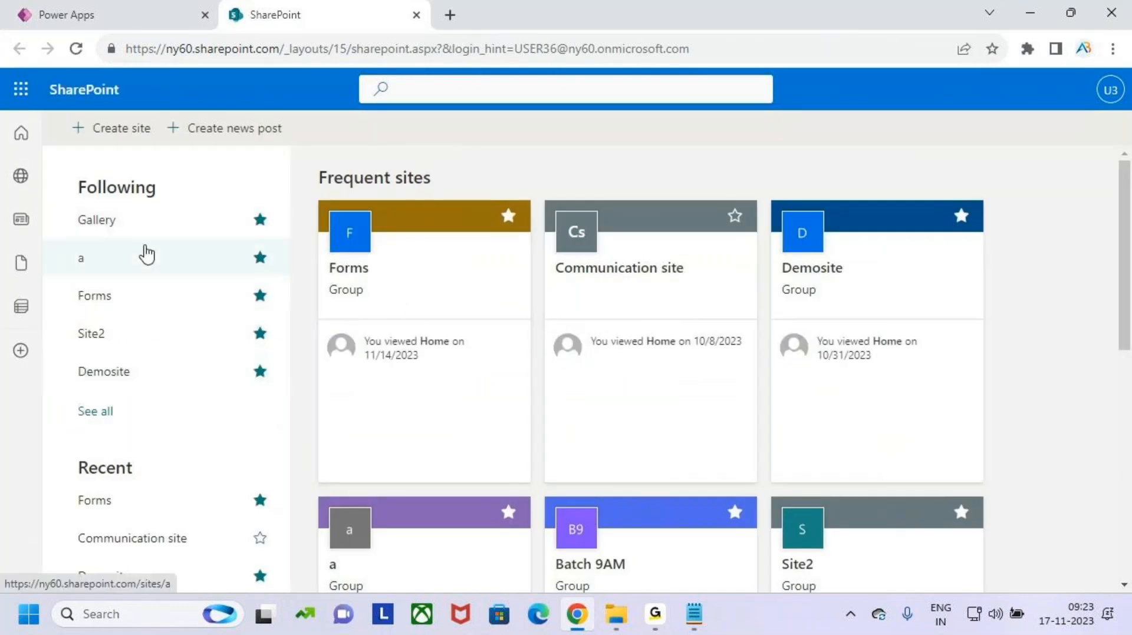
left_click(149, 233)
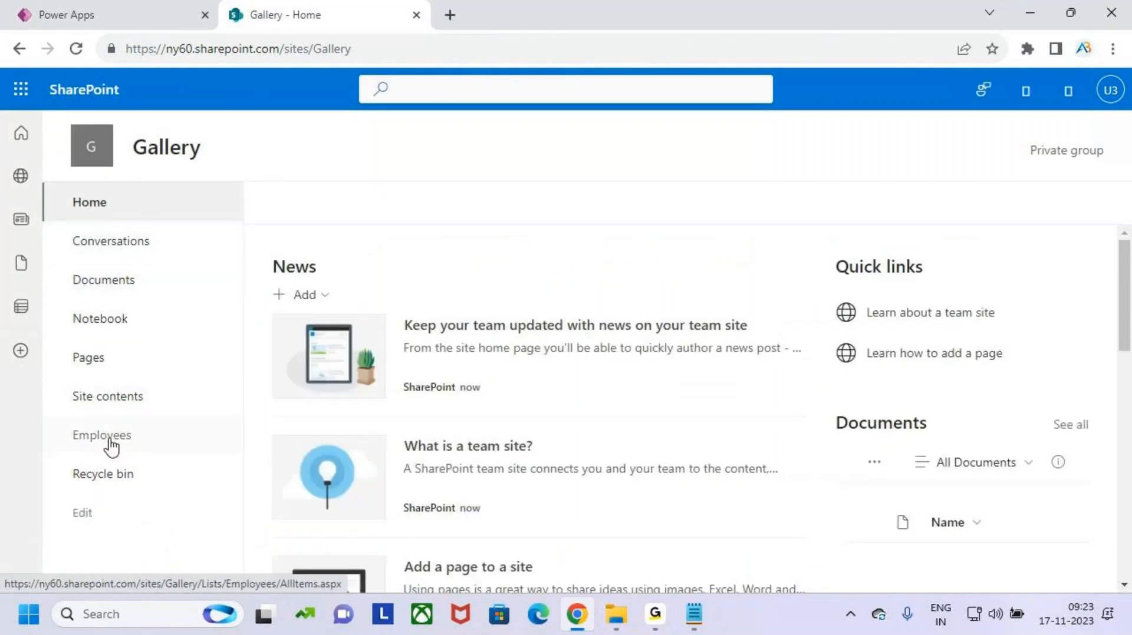
left_click(115, 437)
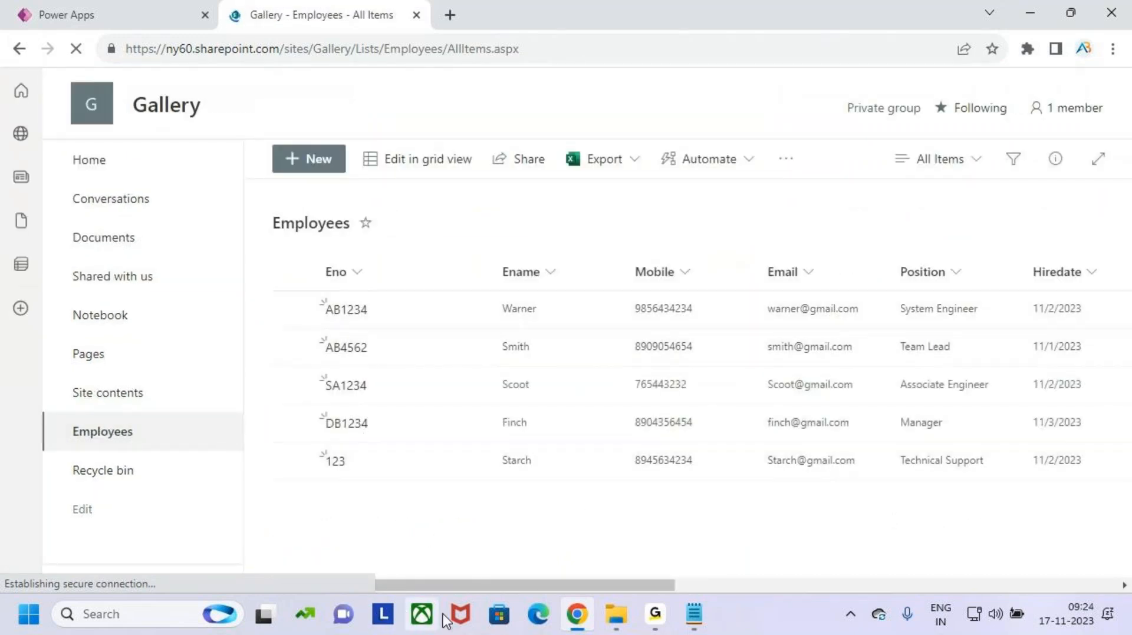
left_click_drag(447, 589, 770, 579)
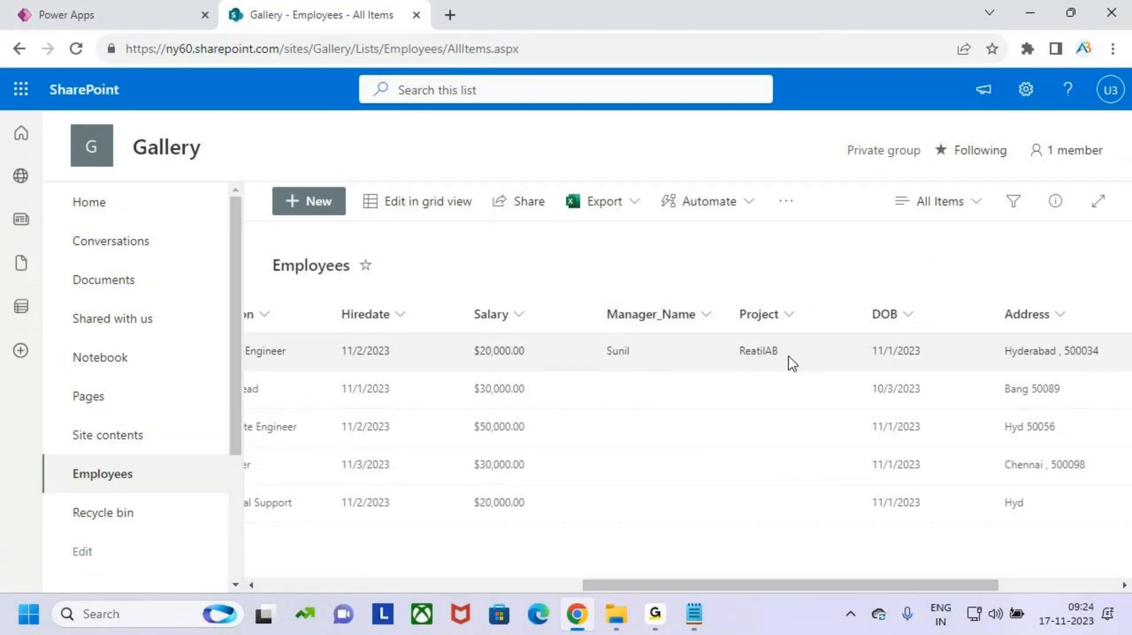
left_click_drag(806, 585, 431, 565)
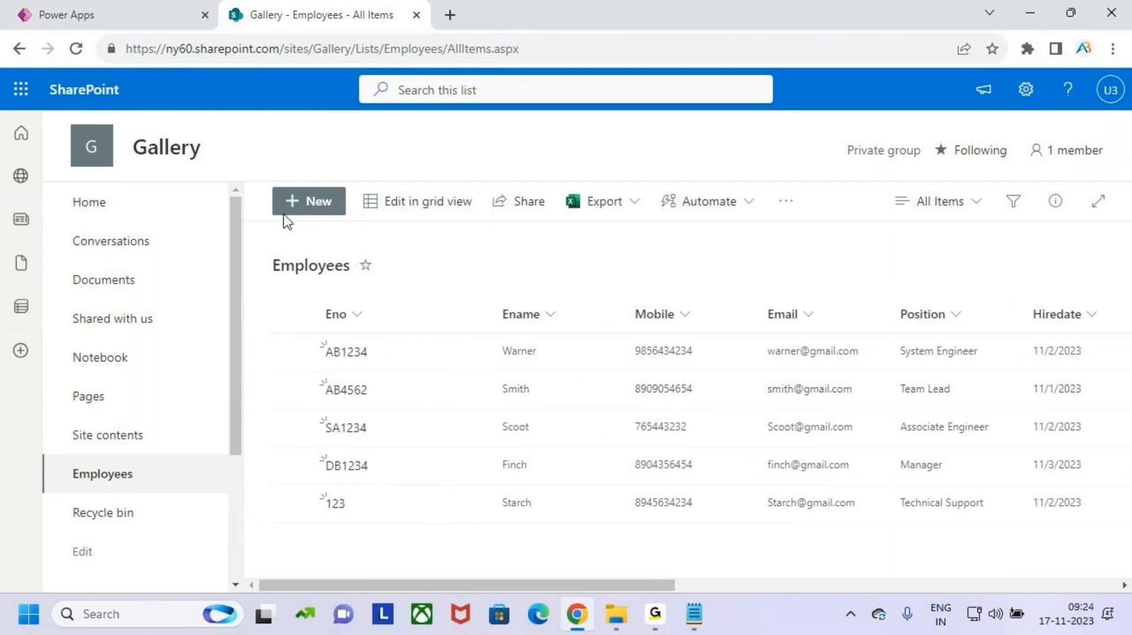
left_click(89, 15)
left_click(863, 178)
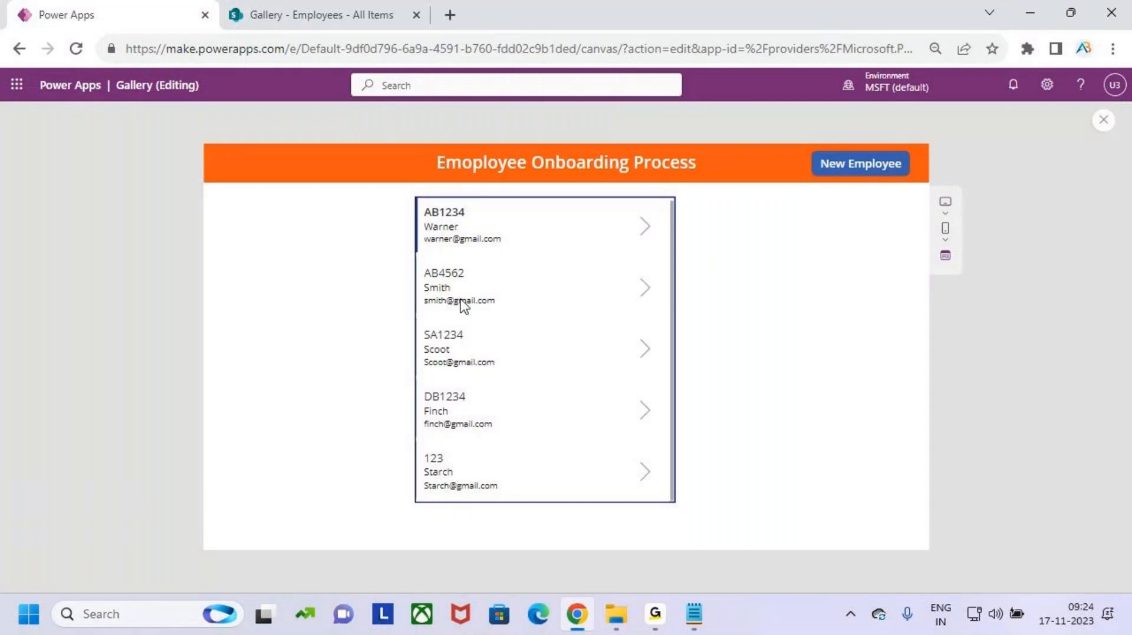
- Edit AB4562 with a manager name and project 'Power Apps', save it, and switch to SharePoint
left_click(646, 291)
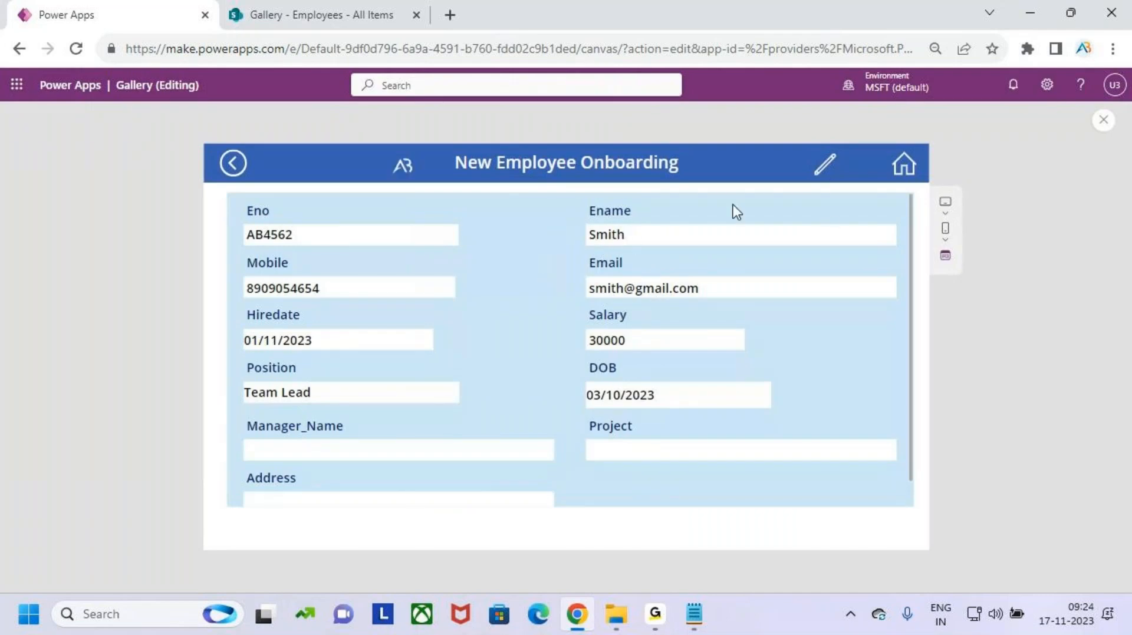
left_click(825, 167)
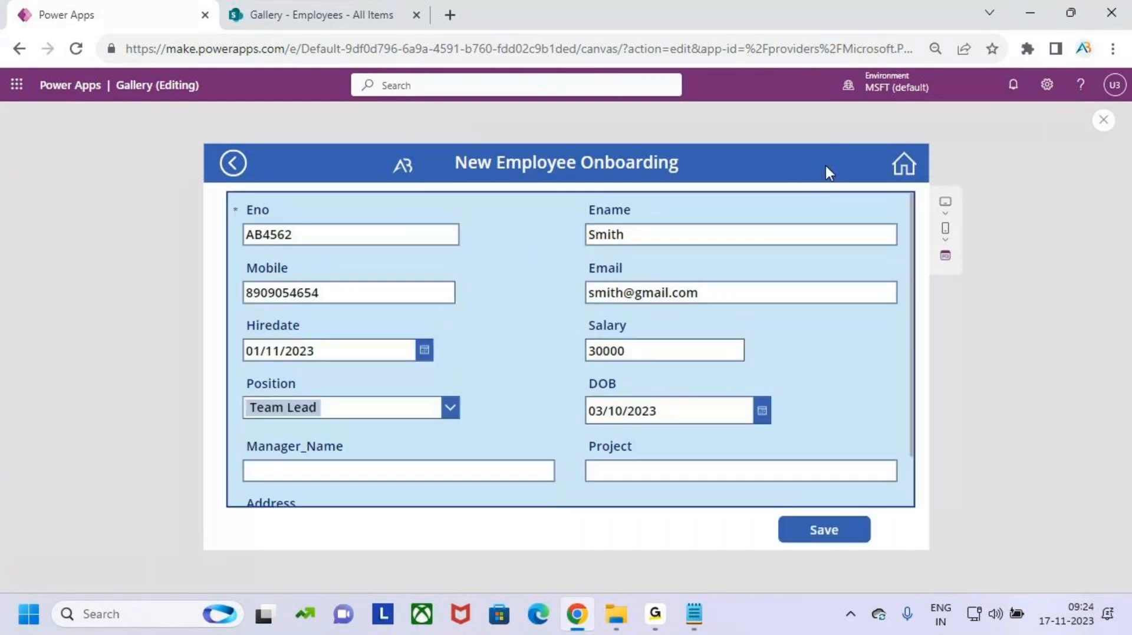
scroll(495, 407, "down", 1)
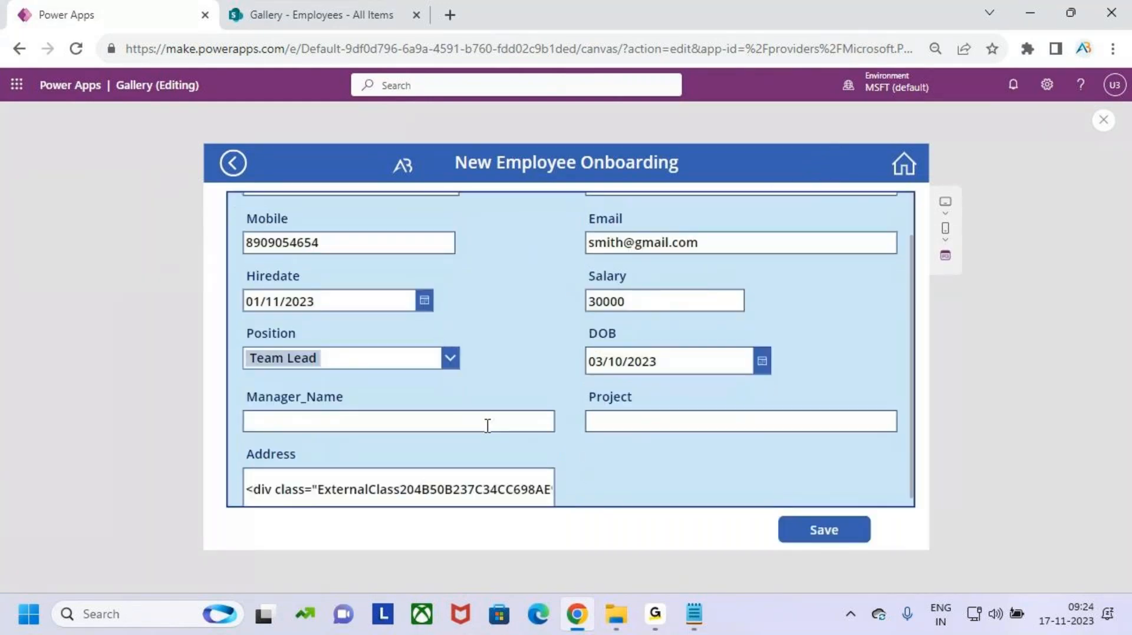
left_click(489, 414)
type("enky")
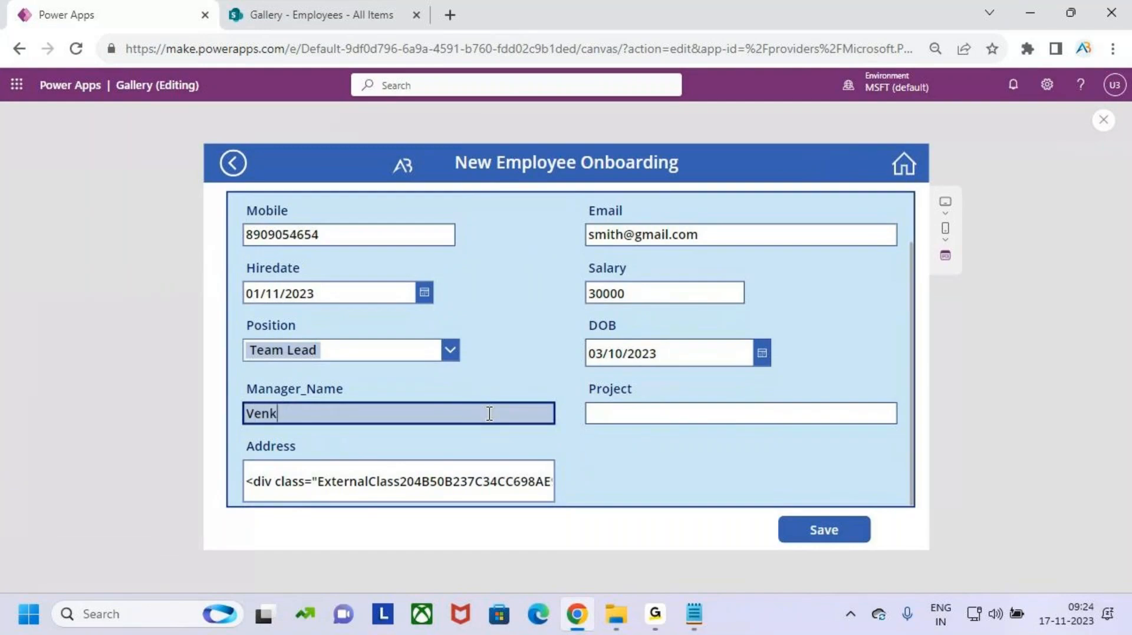
left_click(649, 416)
left_click(650, 415)
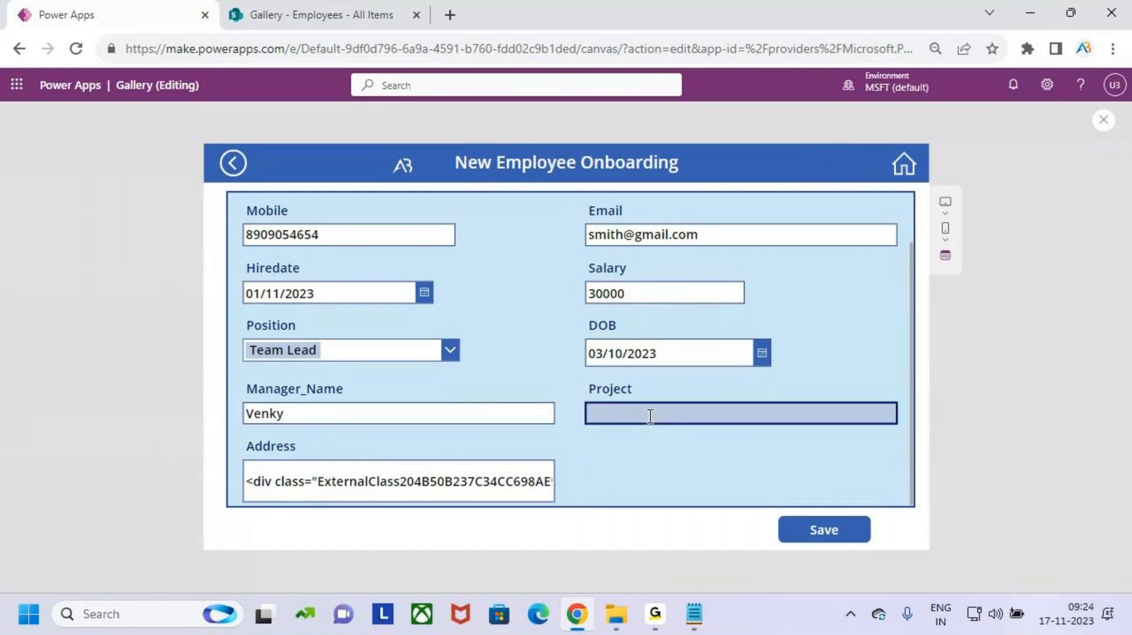
type("Power Apps")
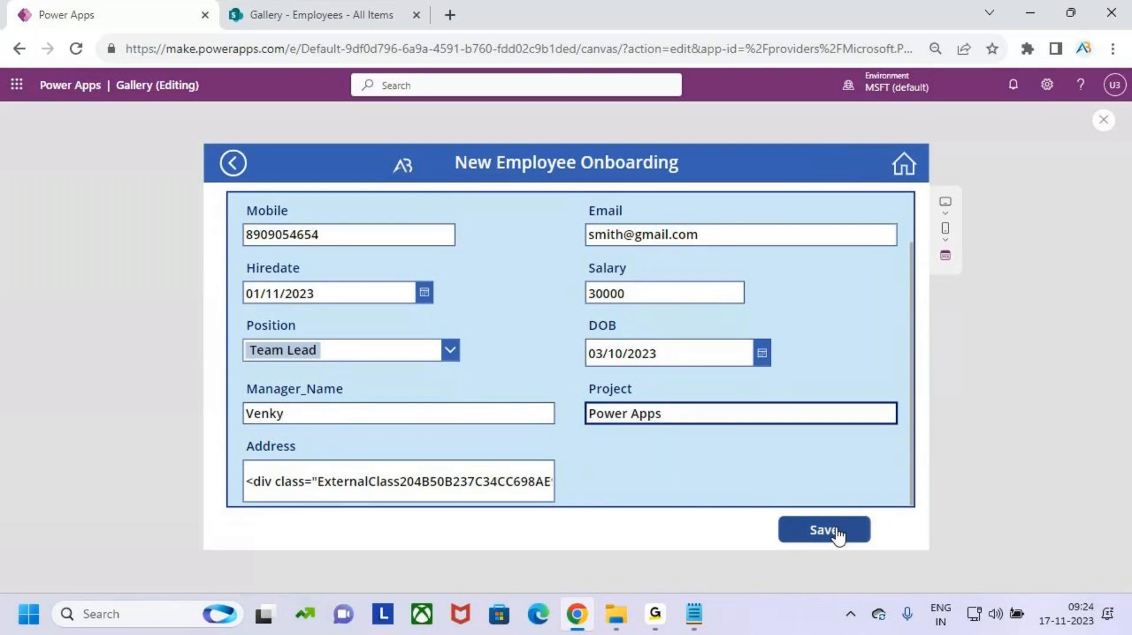
left_click(839, 533)
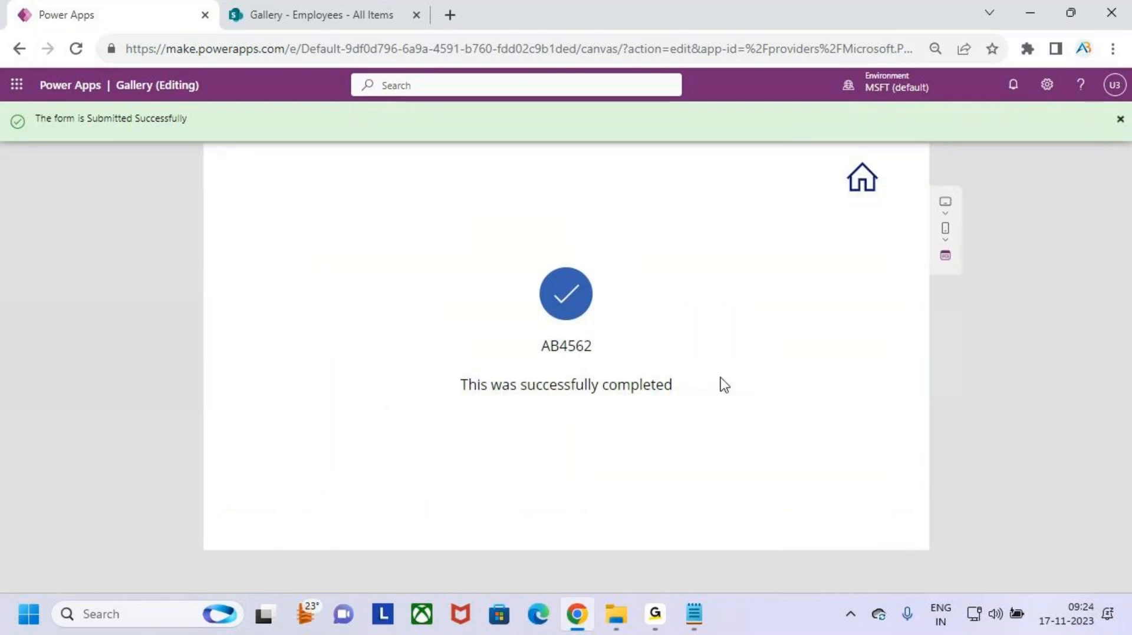
left_click(356, 15)
- Reload the Employees list, confirm AB4562's project reads Power Apps, and return to Power Apps
key("F5")
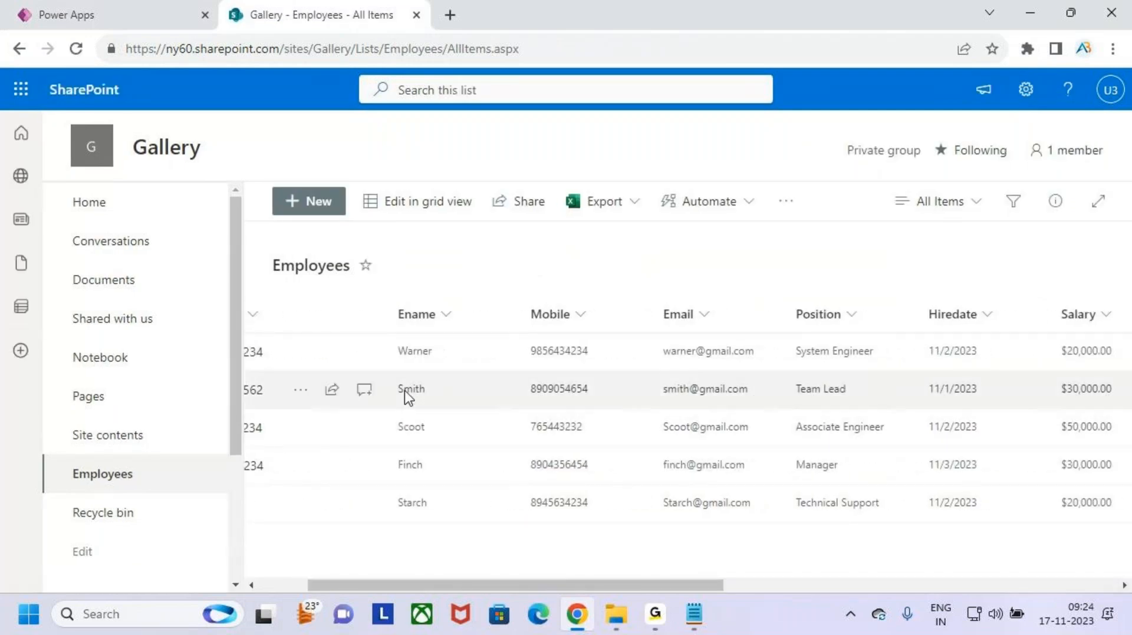
left_click_drag(695, 586, 965, 561)
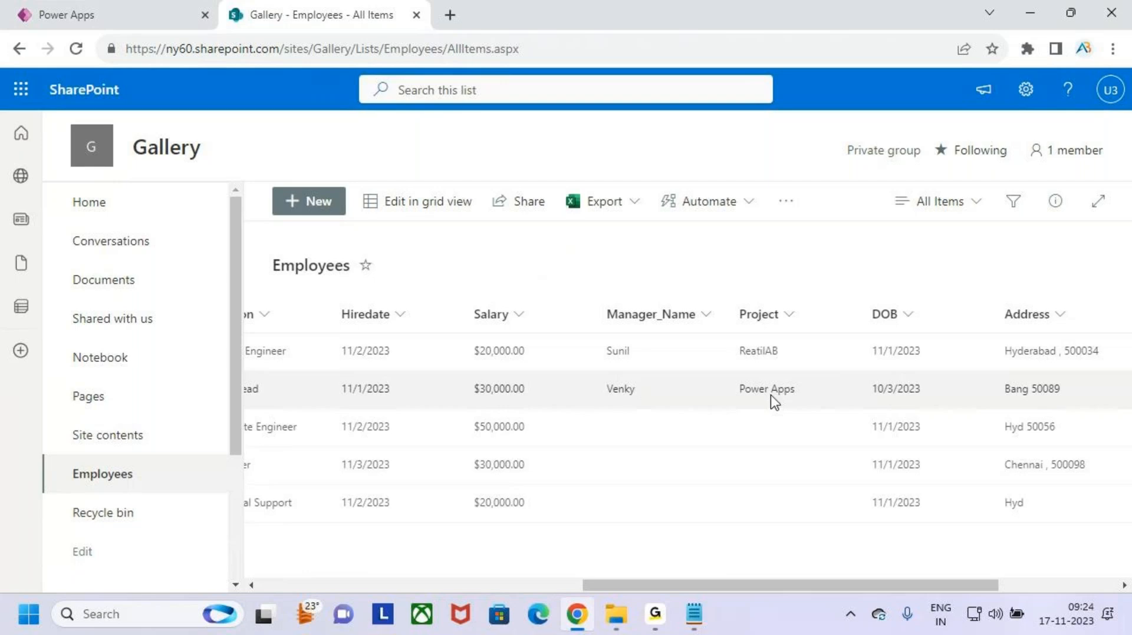
left_click_drag(889, 586, 308, 587)
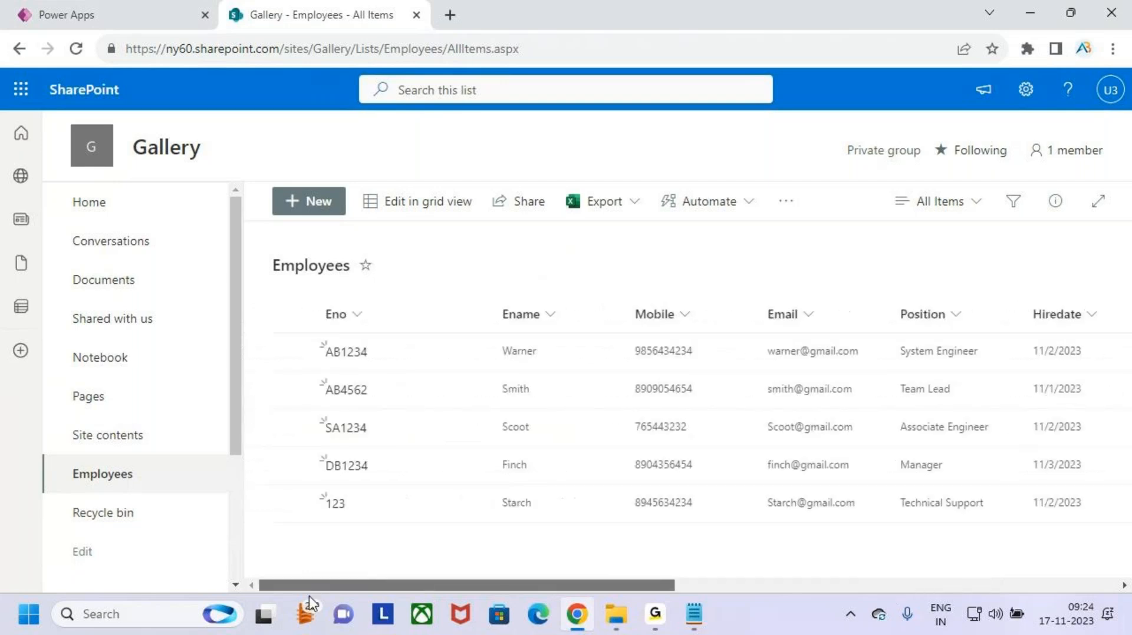
left_click(143, 16)
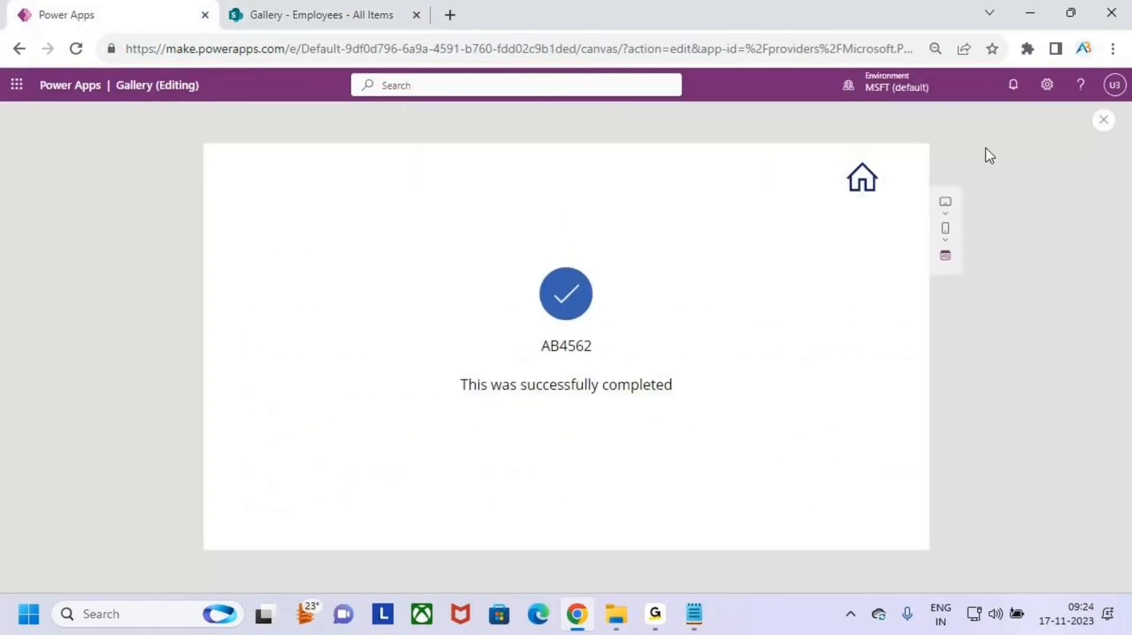
- Open AB1234 in edit mode in preview, check its fields, then exit back to Form_Screen
left_click(861, 179)
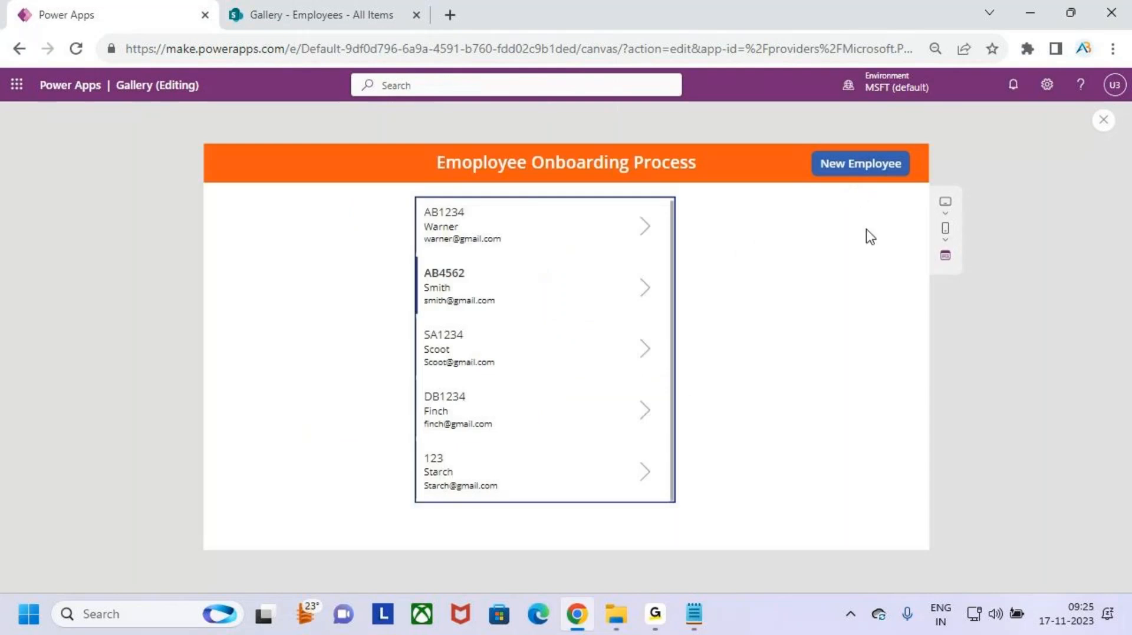
left_click(645, 230)
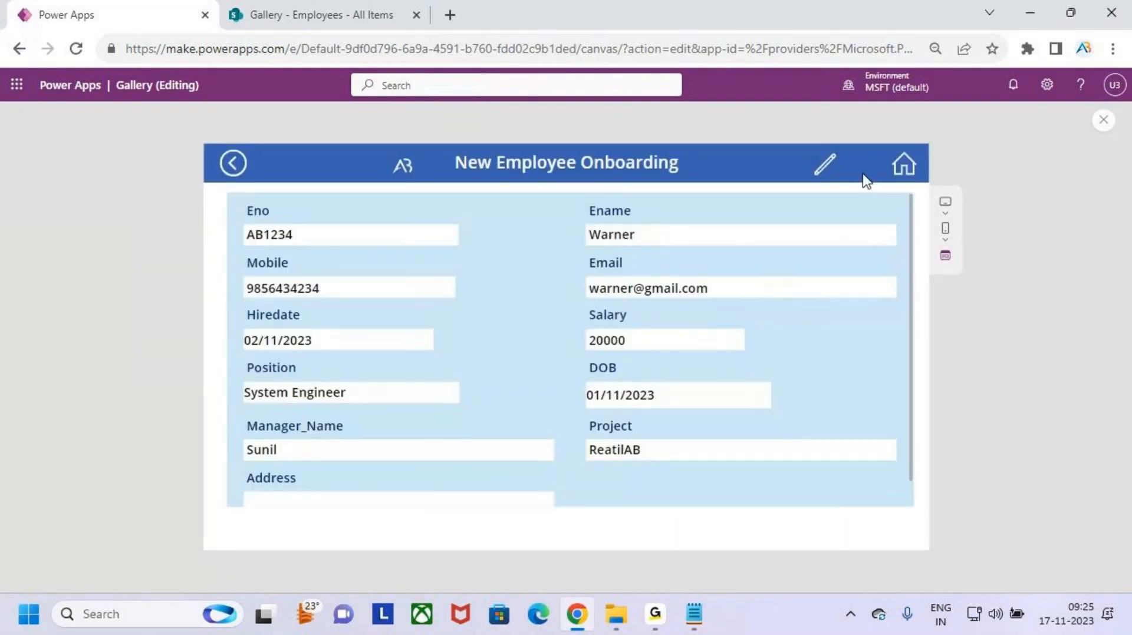
left_click(825, 171)
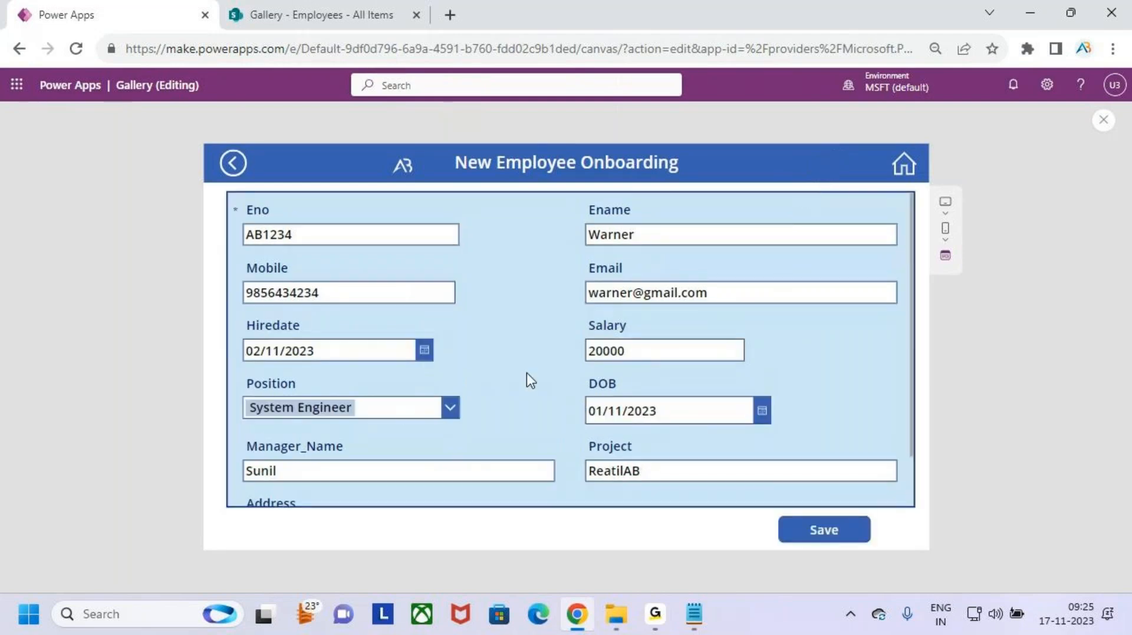
left_click(389, 477)
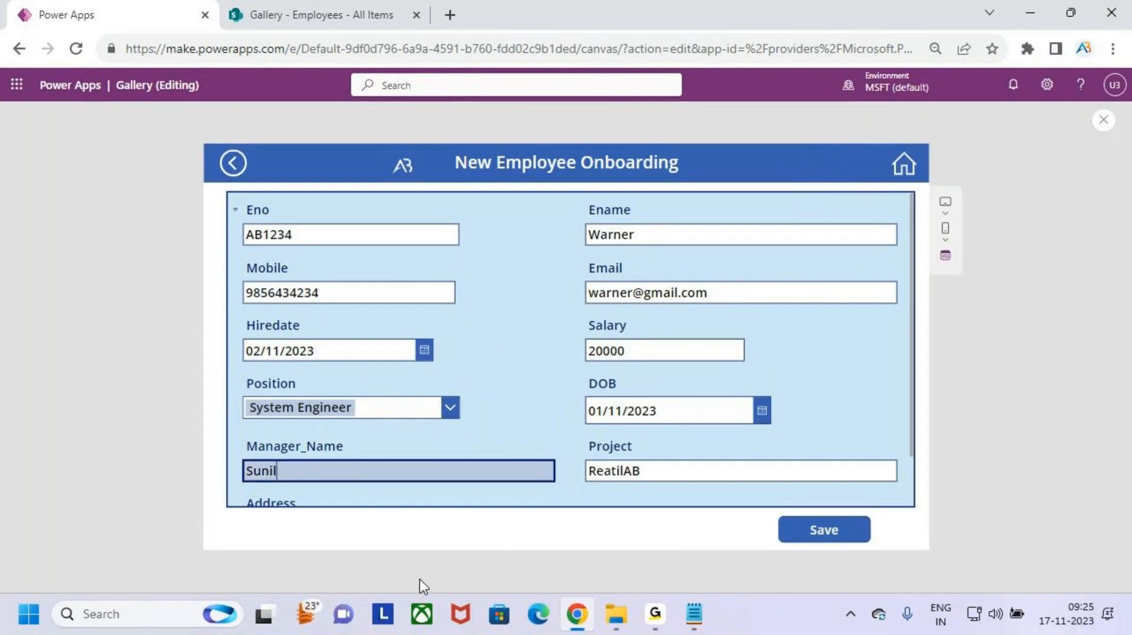
left_click(663, 475)
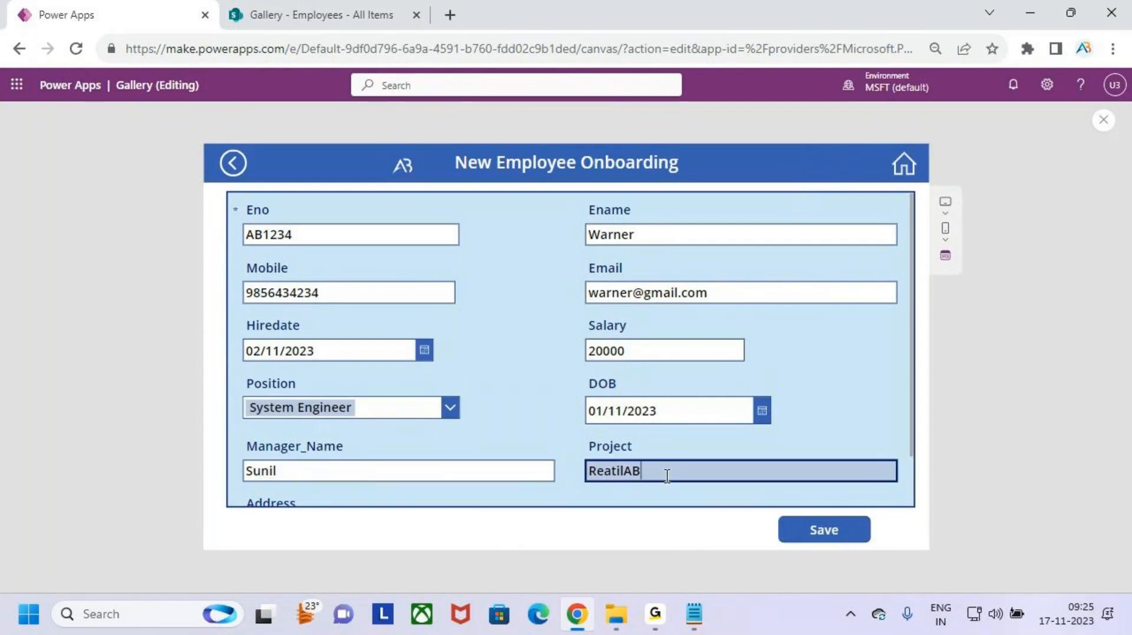
scroll(644, 377, "down", 1)
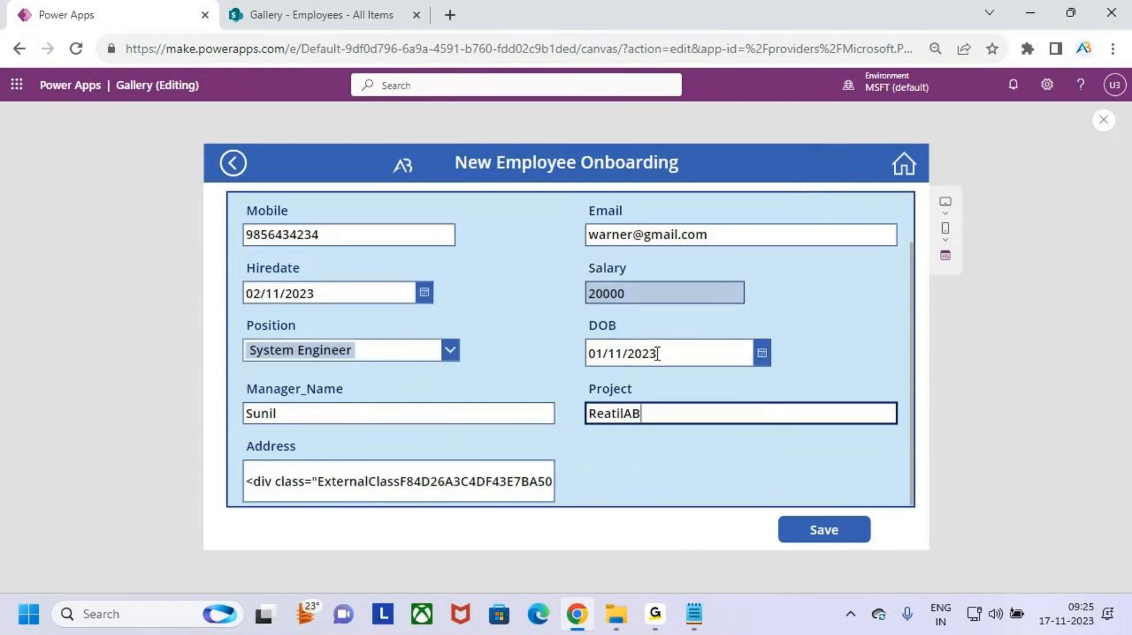
scroll(657, 353, "up", 1)
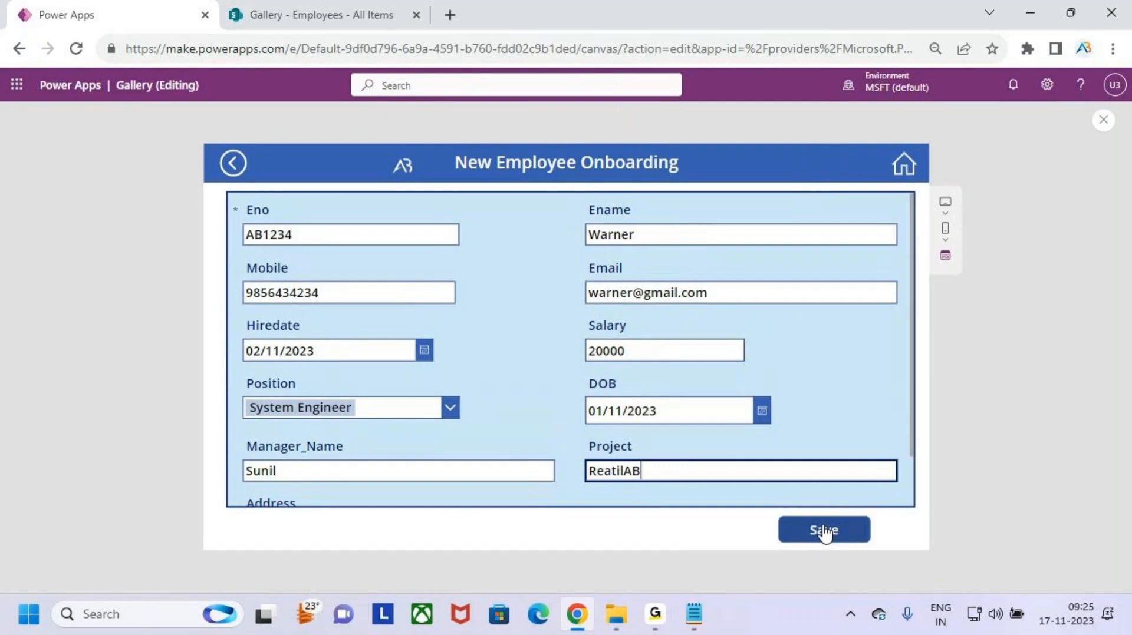
left_click(1105, 124)
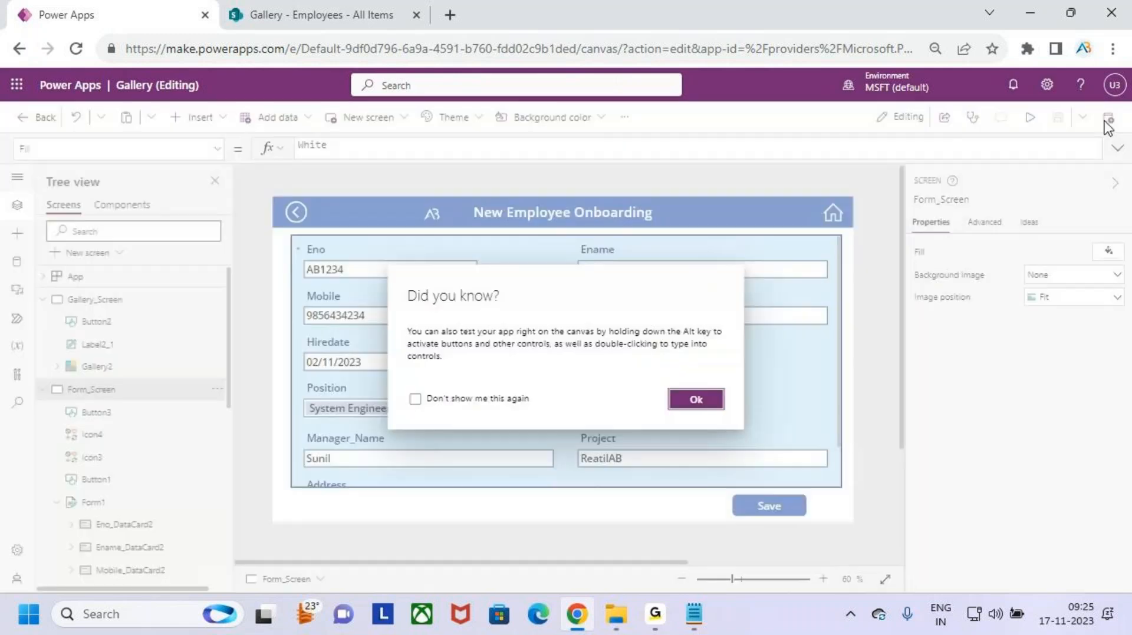
left_click(689, 399)
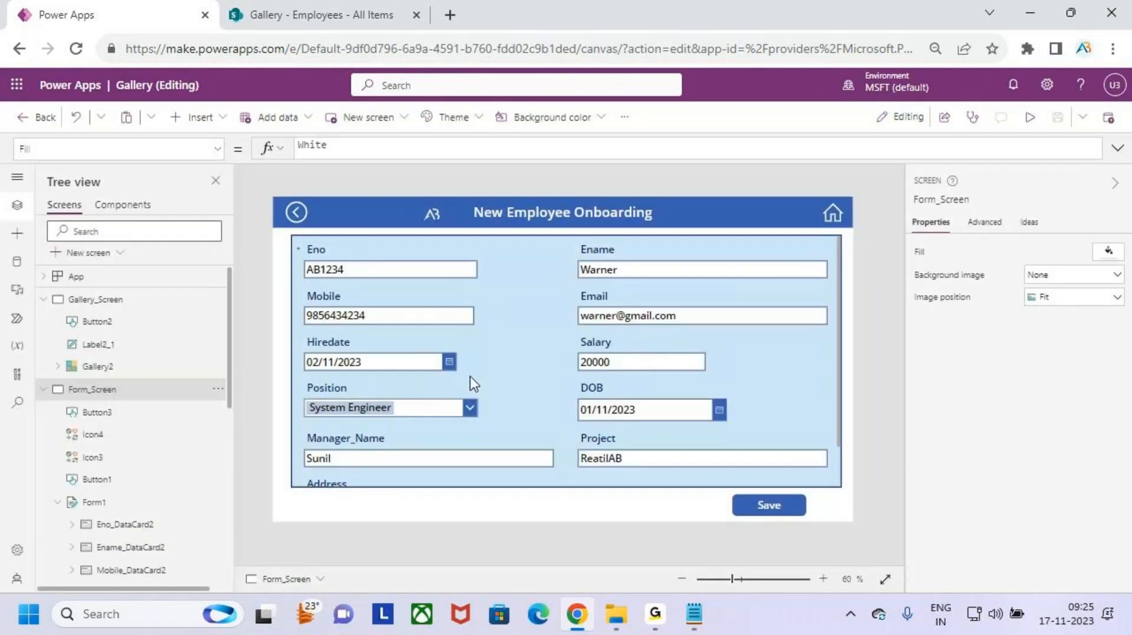
- In Notepad, scroll to the Case 9 note and review its wording
left_click(708, 622)
scroll(122, 399, "down", 1)
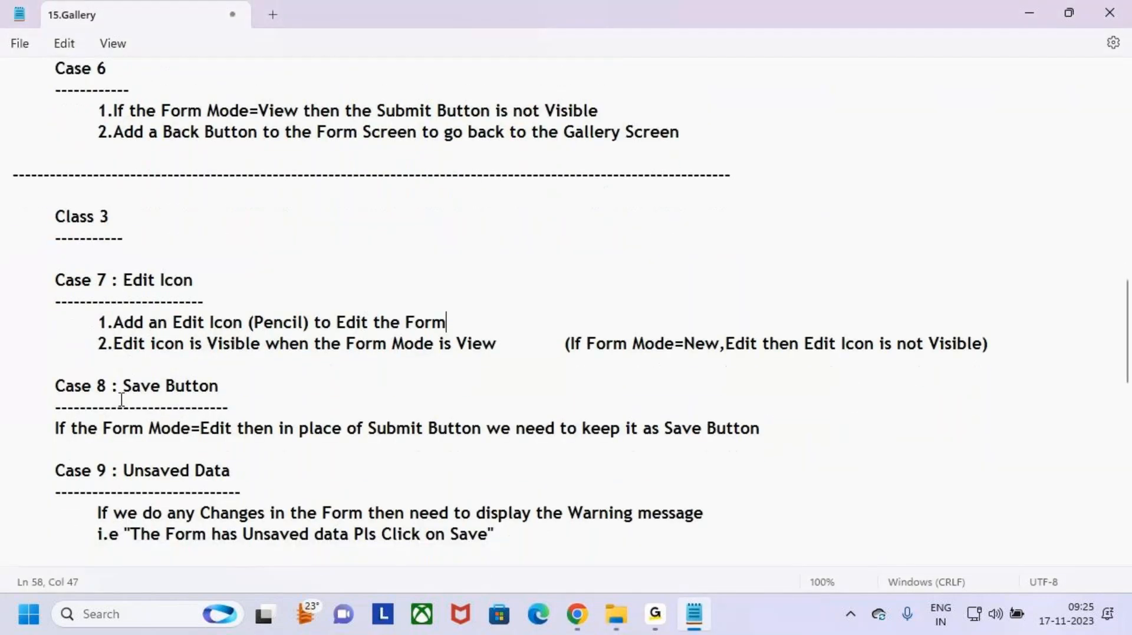
left_click_drag(43, 386, 233, 450)
left_click(267, 449)
scroll(70, 349, "down", 2)
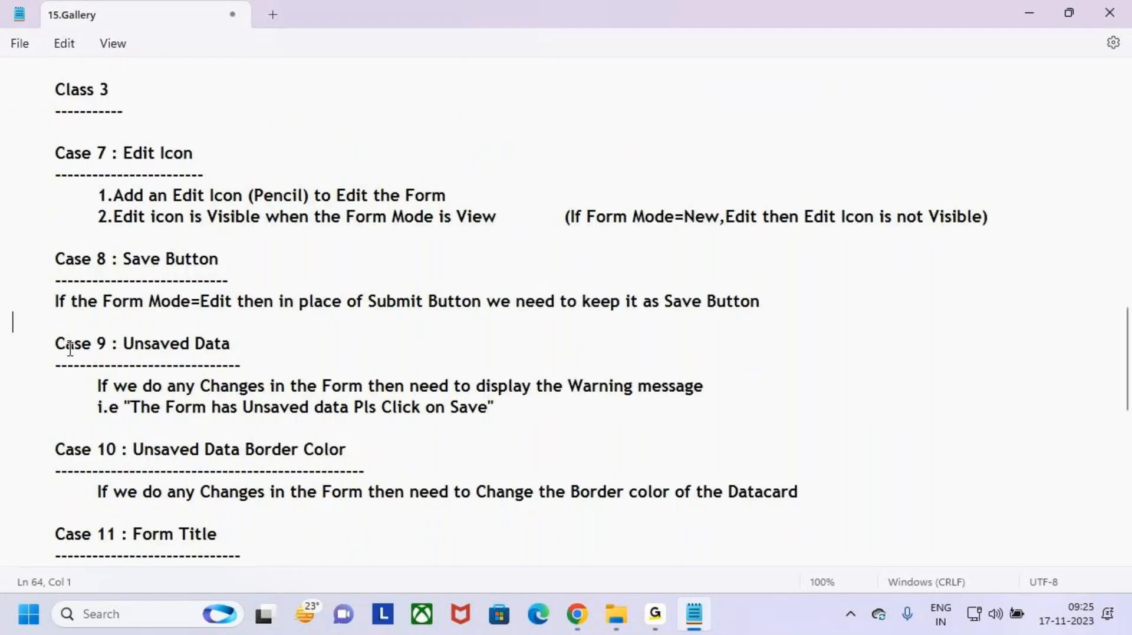
left_click(42, 343)
left_click_drag(43, 342, 254, 347)
left_click(258, 346)
left_click_drag(111, 343, 242, 354)
left_click(242, 354)
left_click(150, 425)
left_click_drag(97, 387, 369, 387)
left_click(386, 432)
- Insert 'Edit' before 'Form' in the Case 9 sentence and return to Power Apps
left_click(323, 388)
type("Edit")
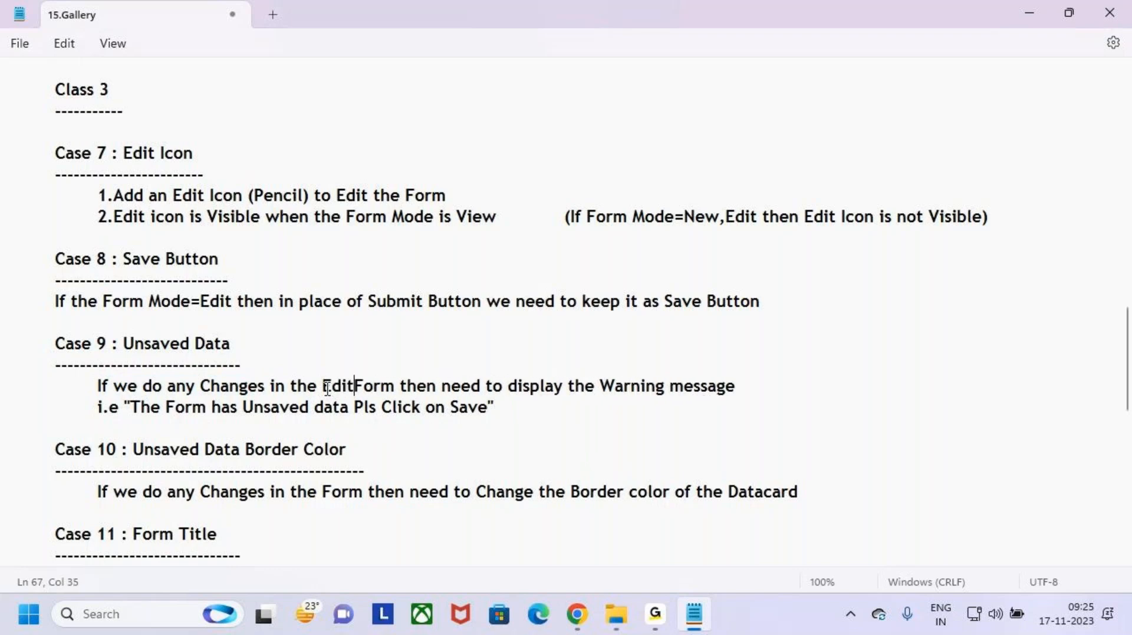
left_click_drag(466, 389, 741, 390)
left_click(764, 390)
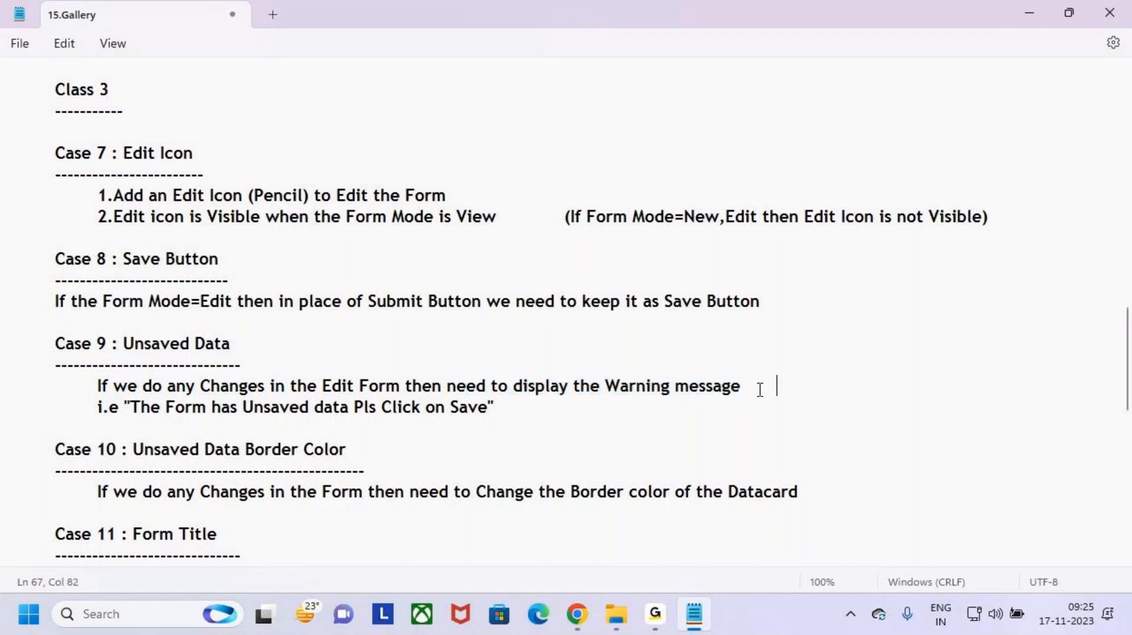
left_click(748, 392)
key("alt+Tab")
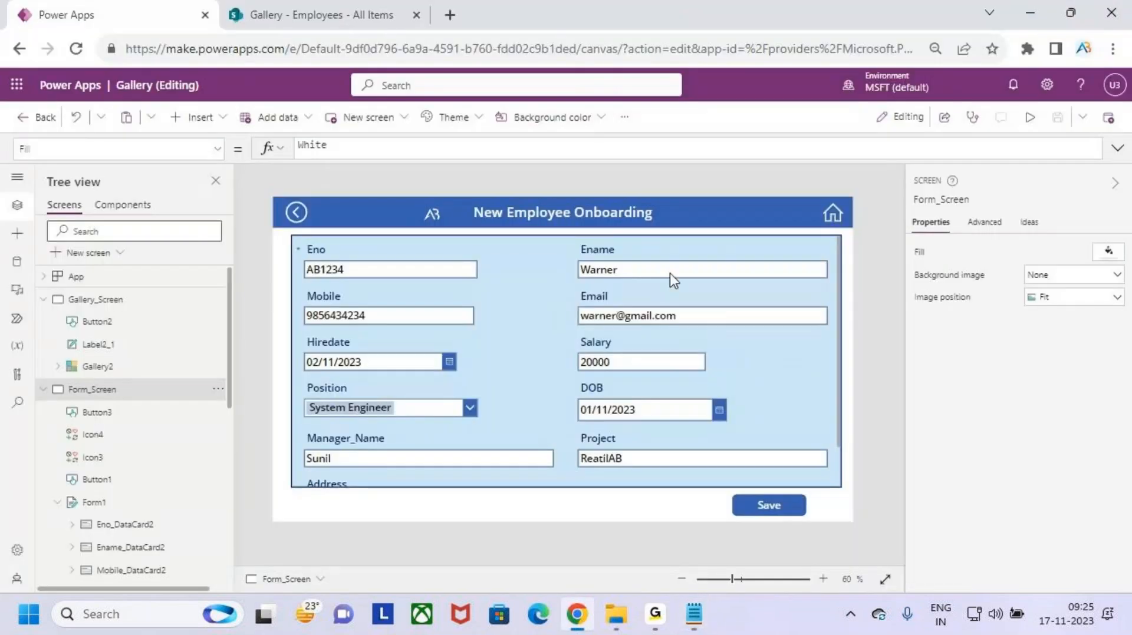
- In preview, sketch a warning box below the form reading 'The For m has Unsaved Changes Pls Save the Form'
left_click(1026, 120)
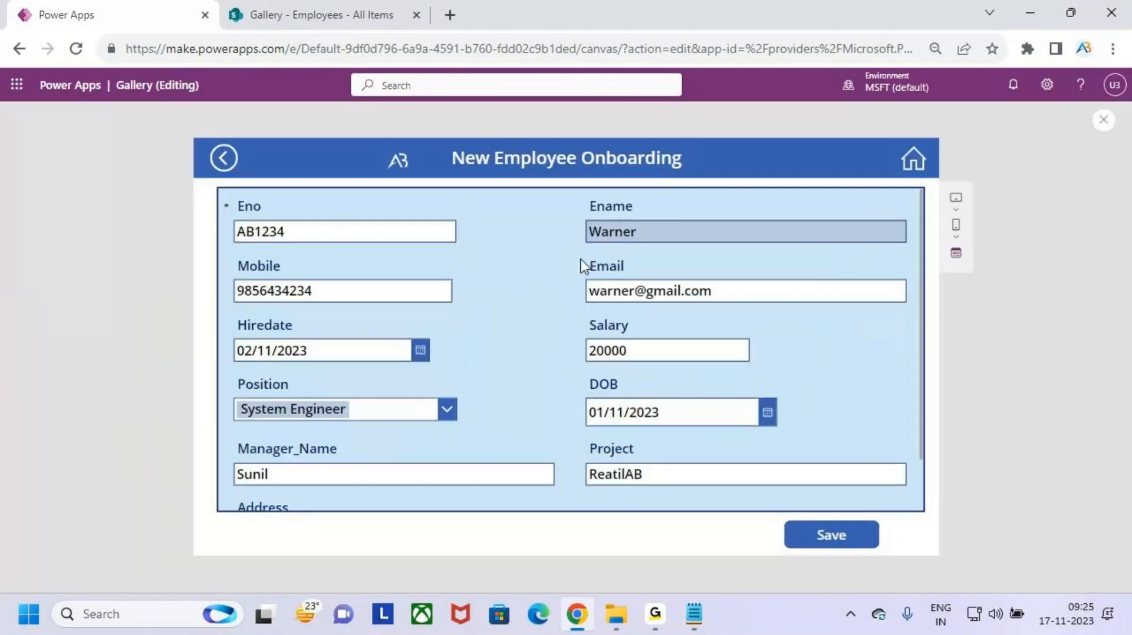
key("ctrl+2")
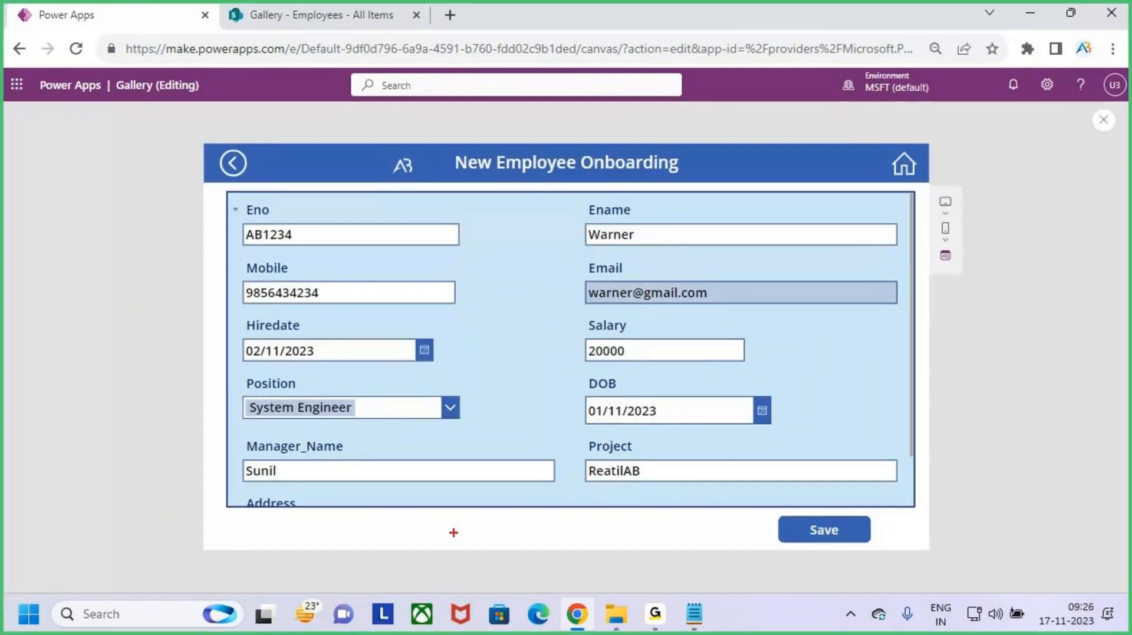
left_click_drag(390, 516, 683, 539)
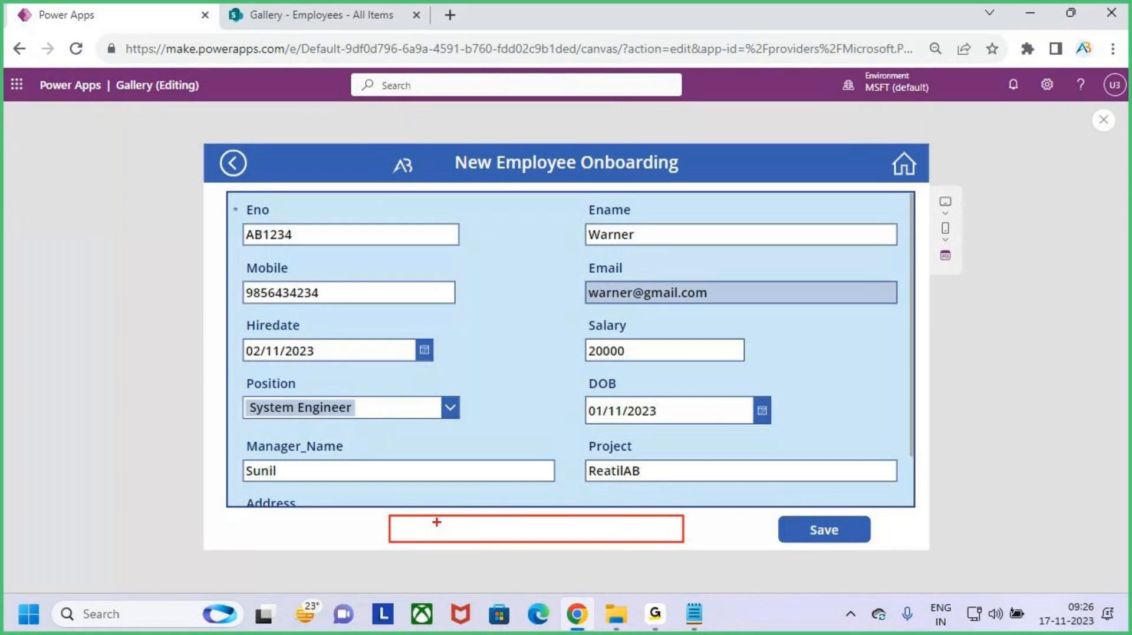
key("t")
type("The For m has Un")
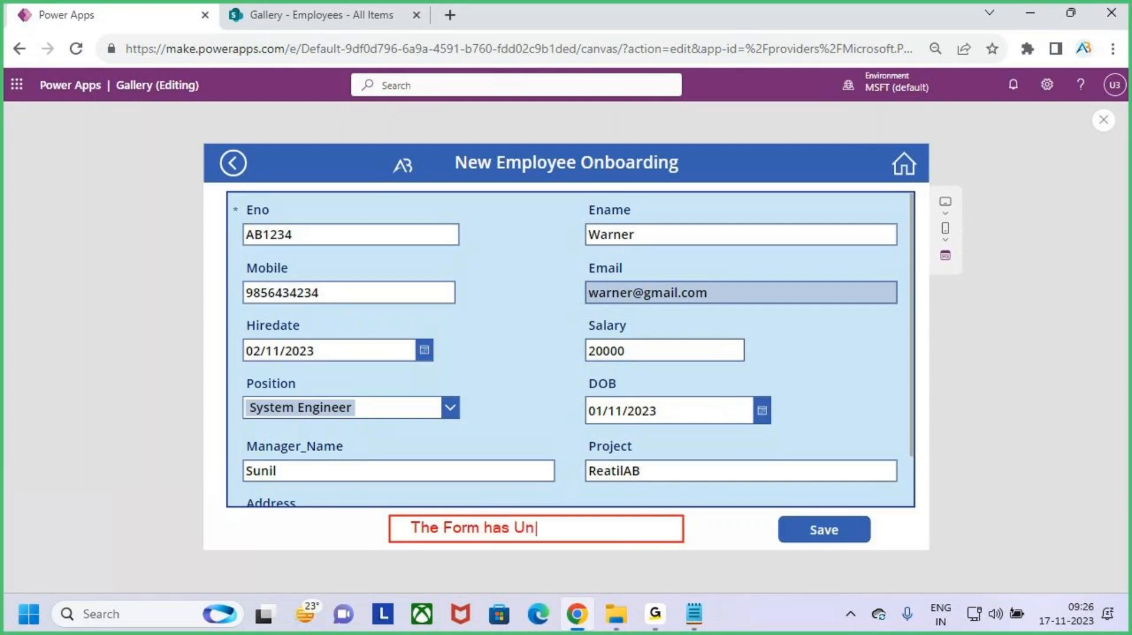
type("saved Chan")
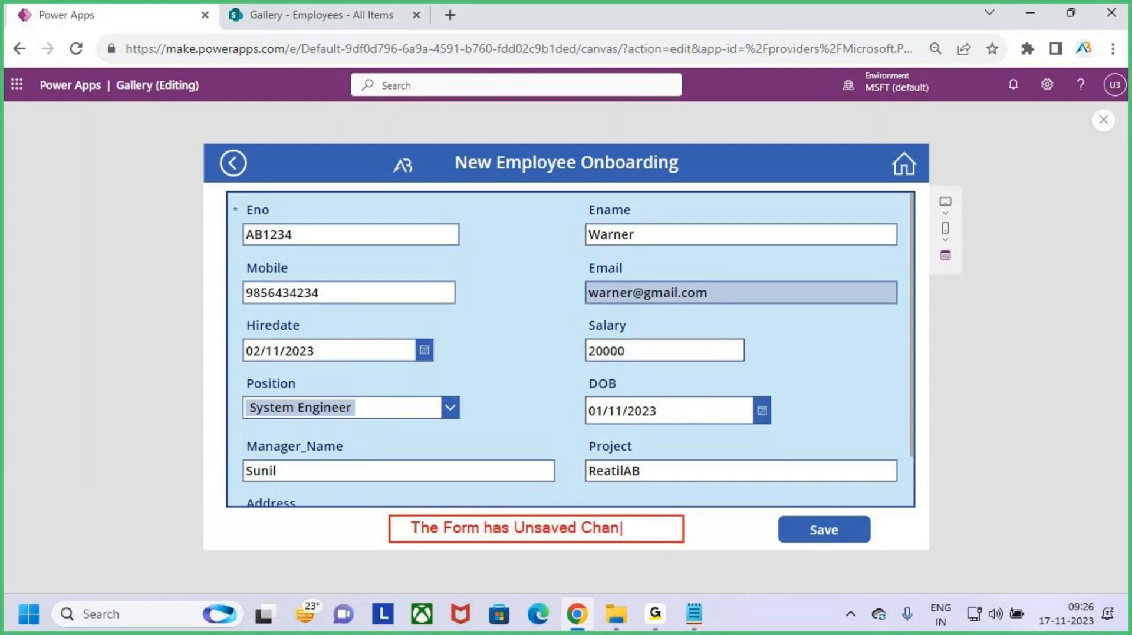
type("ges Pls Save")
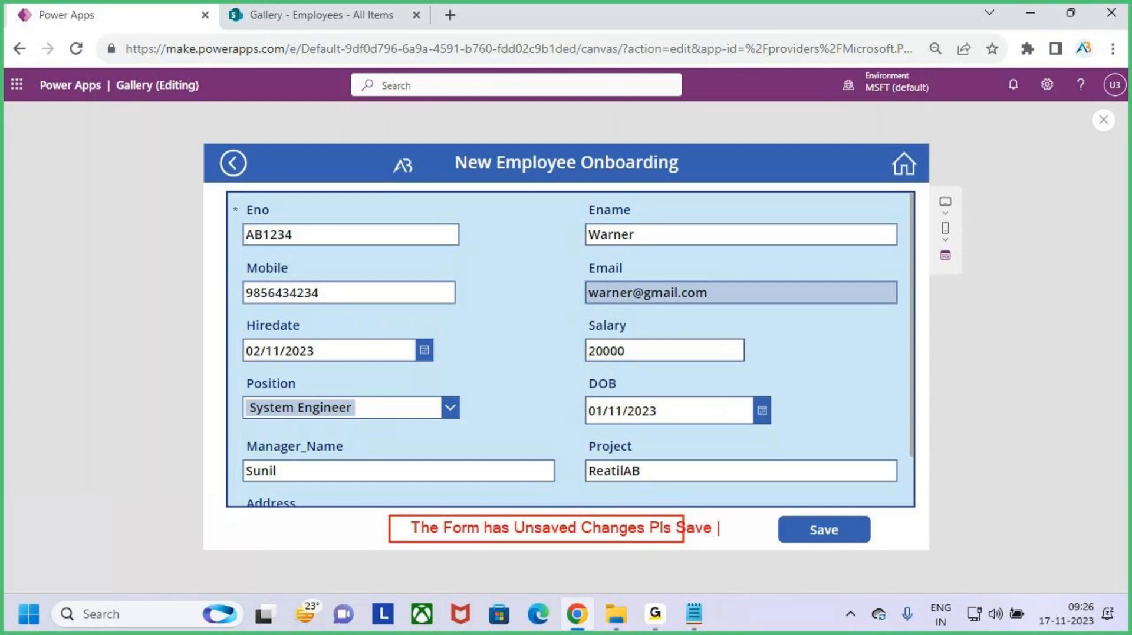
type(" the Form")
mouse_move(553, 477)
left_mouse_down()
mouse_move(548, 499)
mouse_move(573, 494)
left_mouse_up()
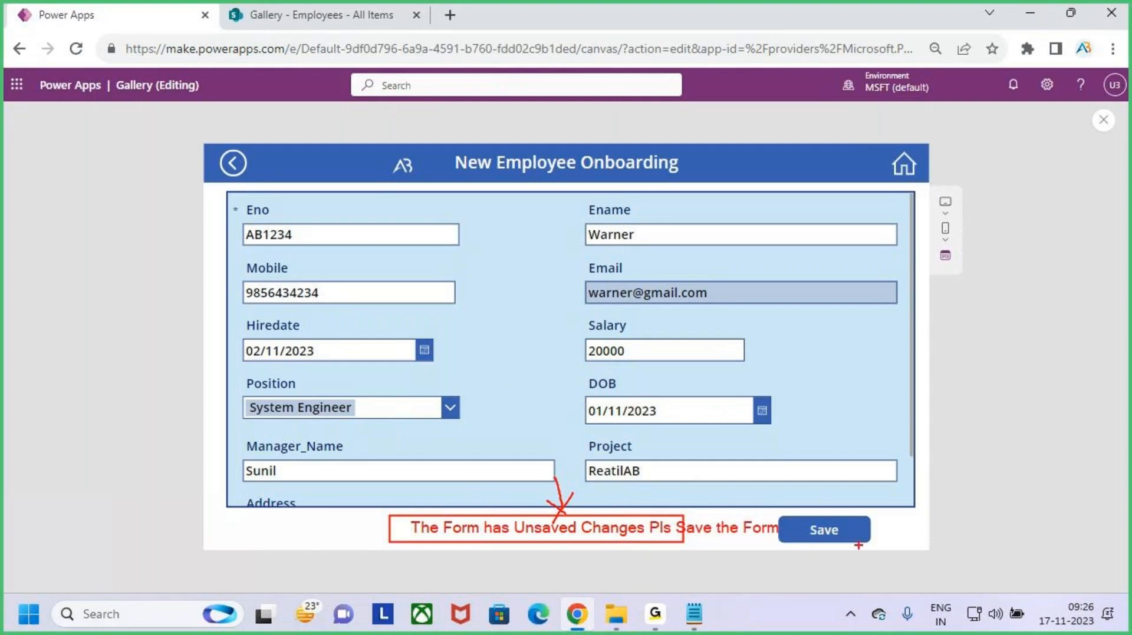
left_click_drag(832, 530, 892, 481)
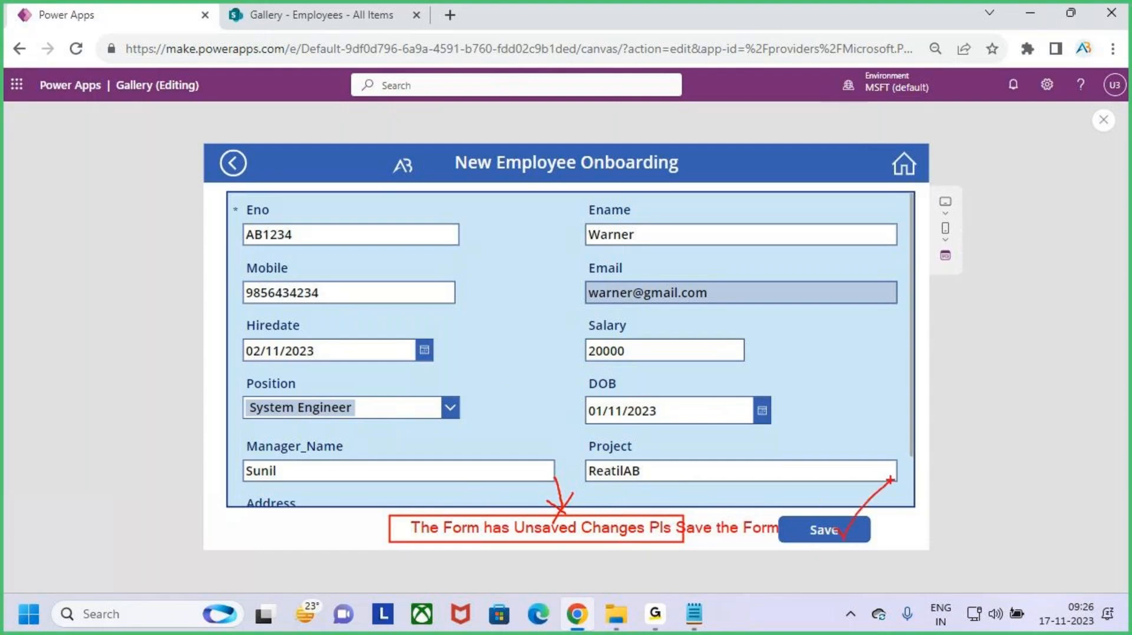
key("Escape")
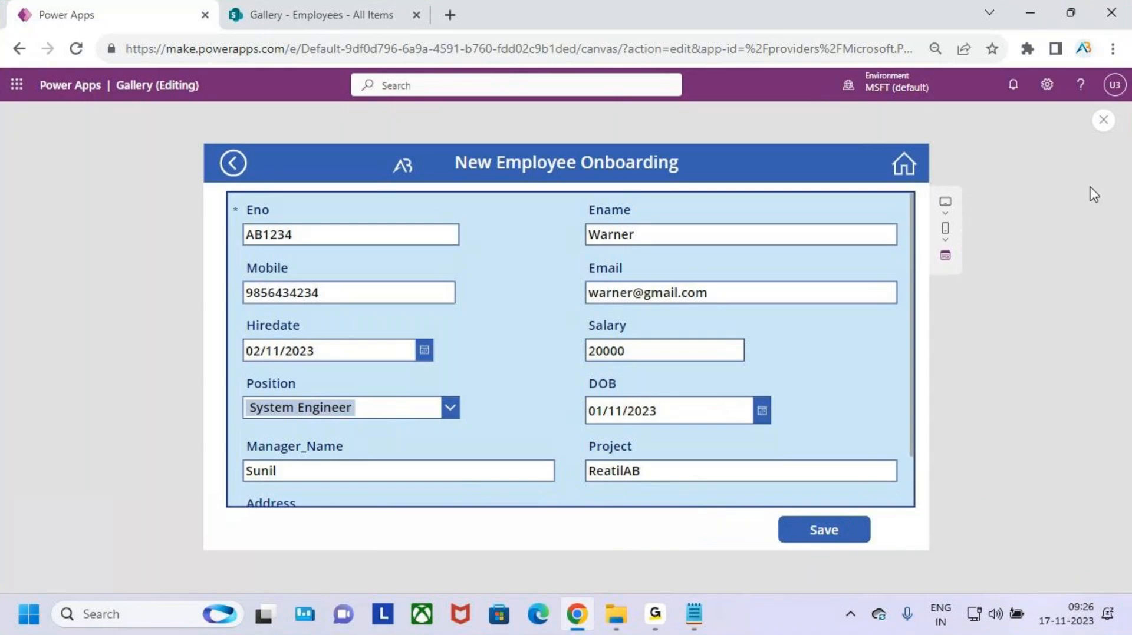
- Insert a text label sized 648×48 below the form, left of the Save button
left_click(1103, 121)
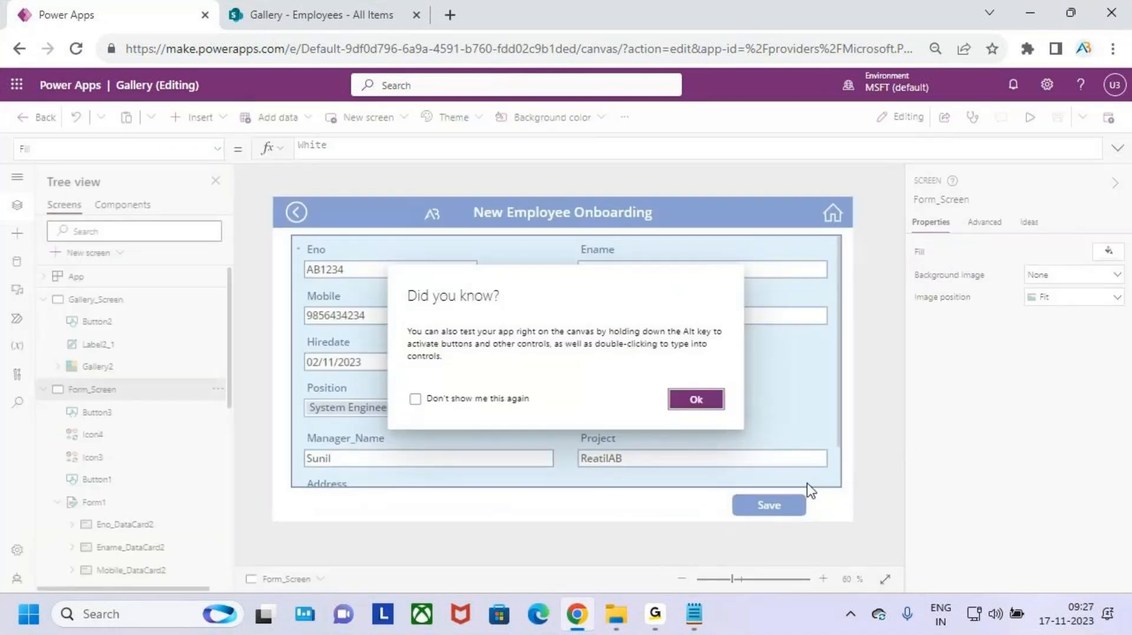
left_click(695, 400)
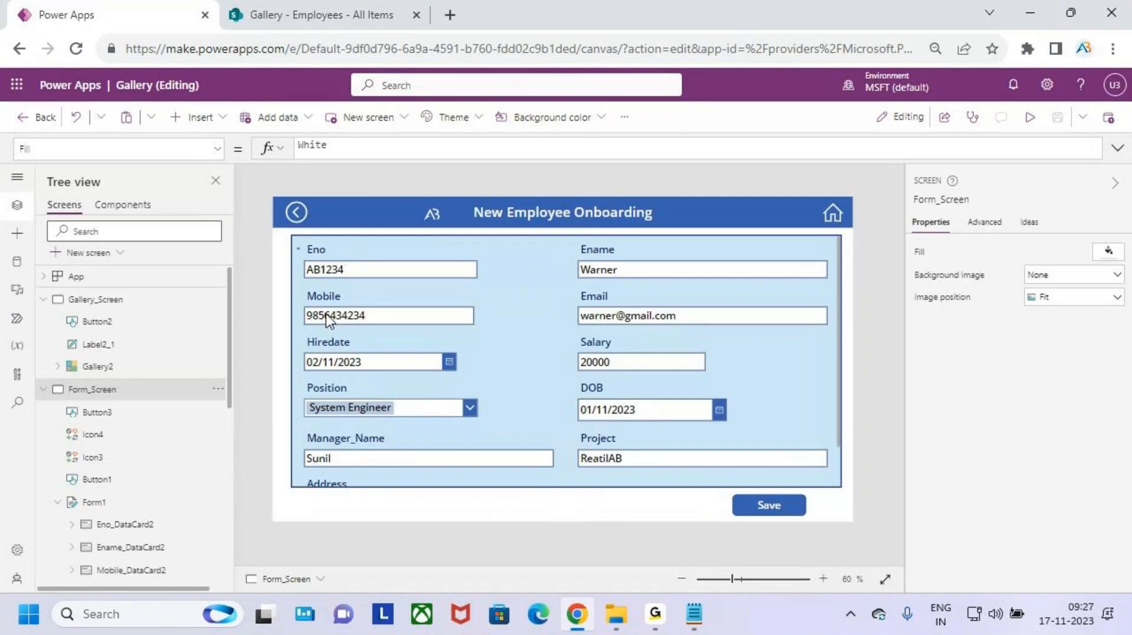
left_click(210, 117)
left_click(253, 202)
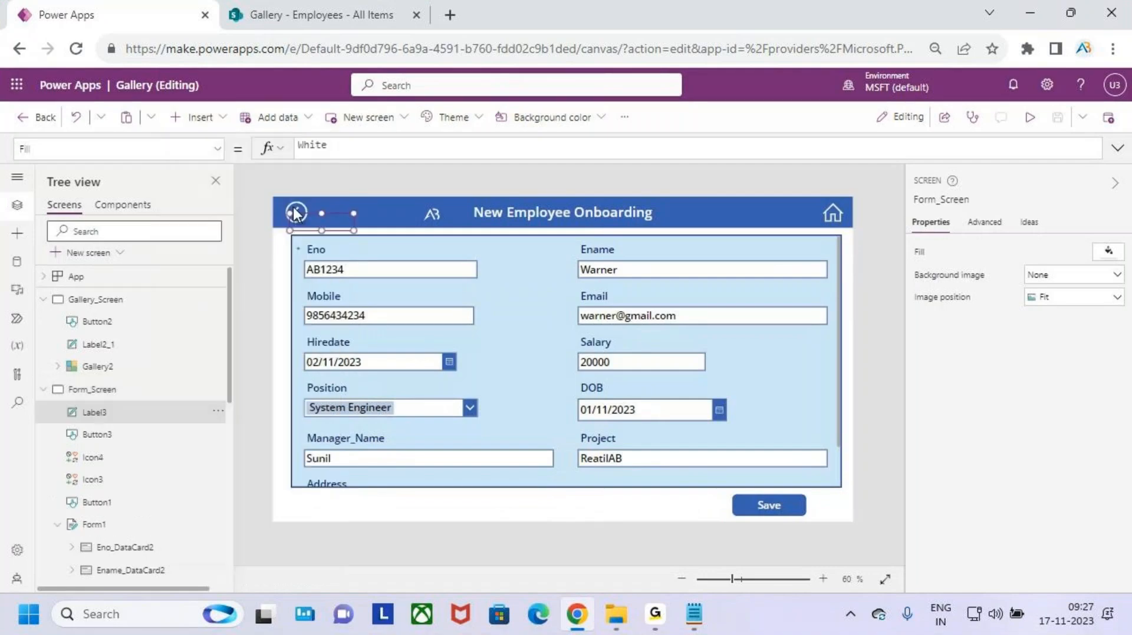
left_click_drag(332, 221, 670, 517)
left_click_drag(512, 503, 479, 502)
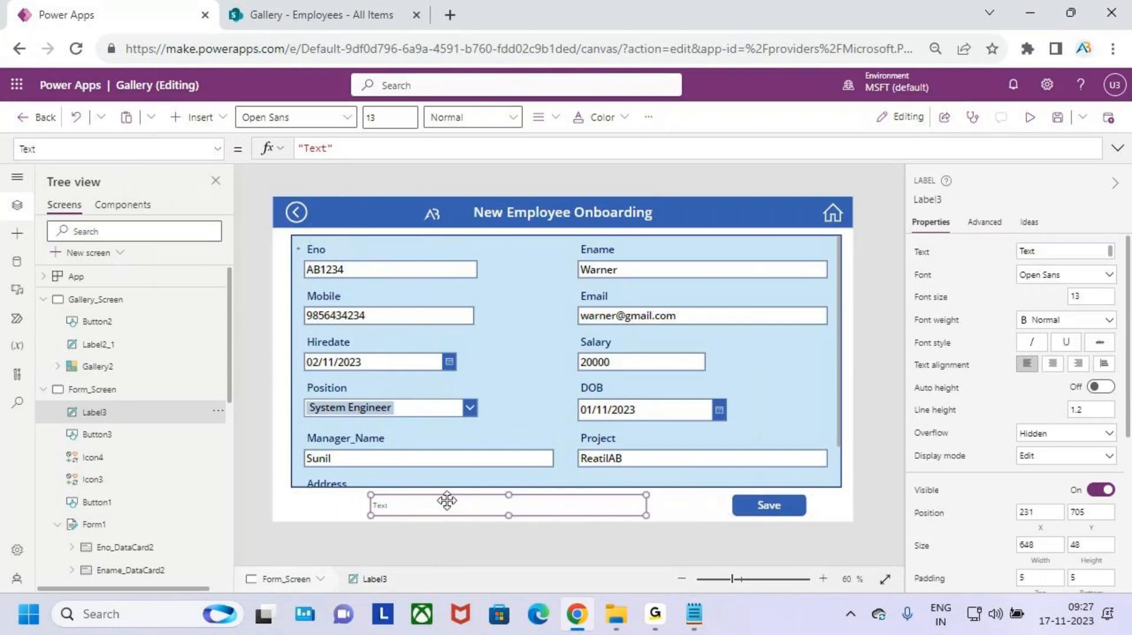
- Set the new label's font size to 16
left_click(394, 115)
type("8")
key("BackSpace")
- Format the label text as size 6, Semibold, centered and red
type("6")
left_click(475, 120)
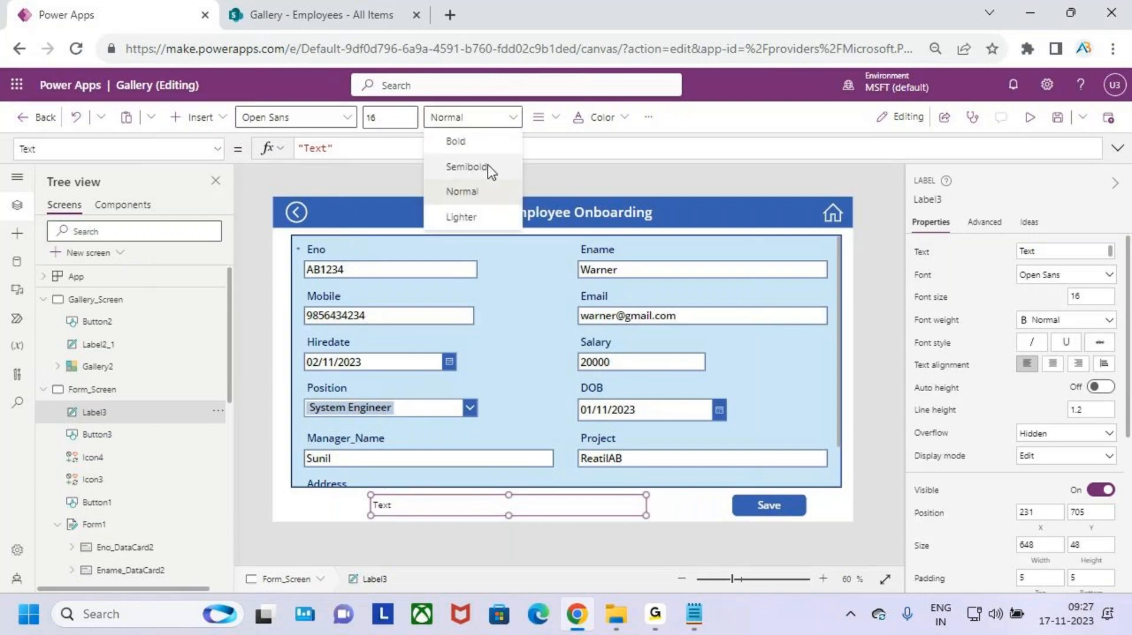
left_click(487, 166)
left_click(600, 118)
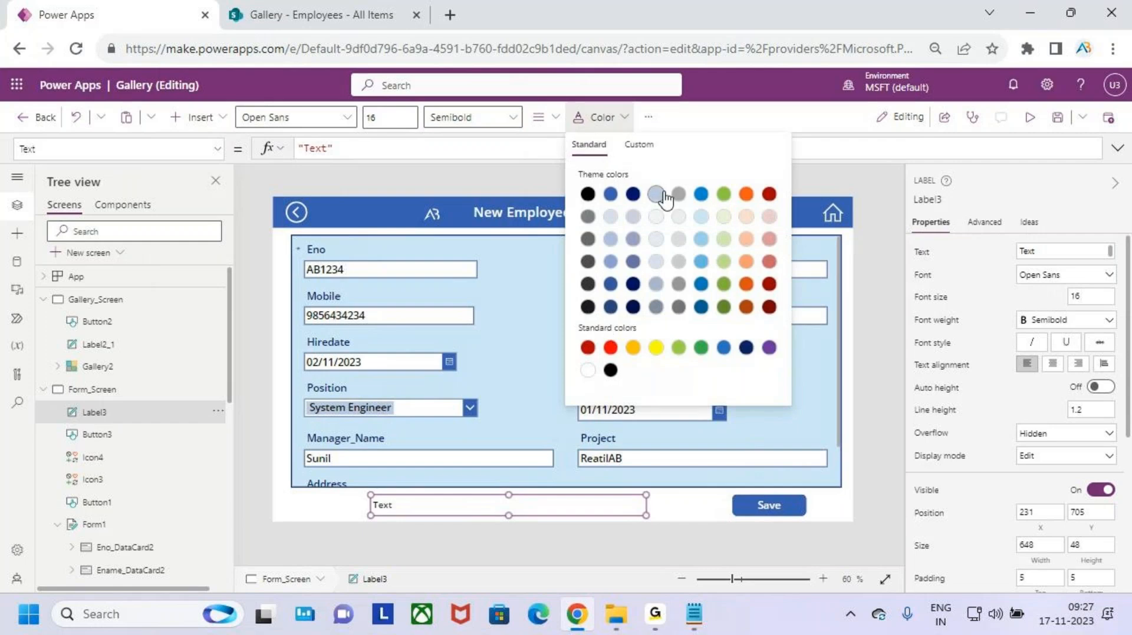
left_click(554, 117)
left_click(575, 171)
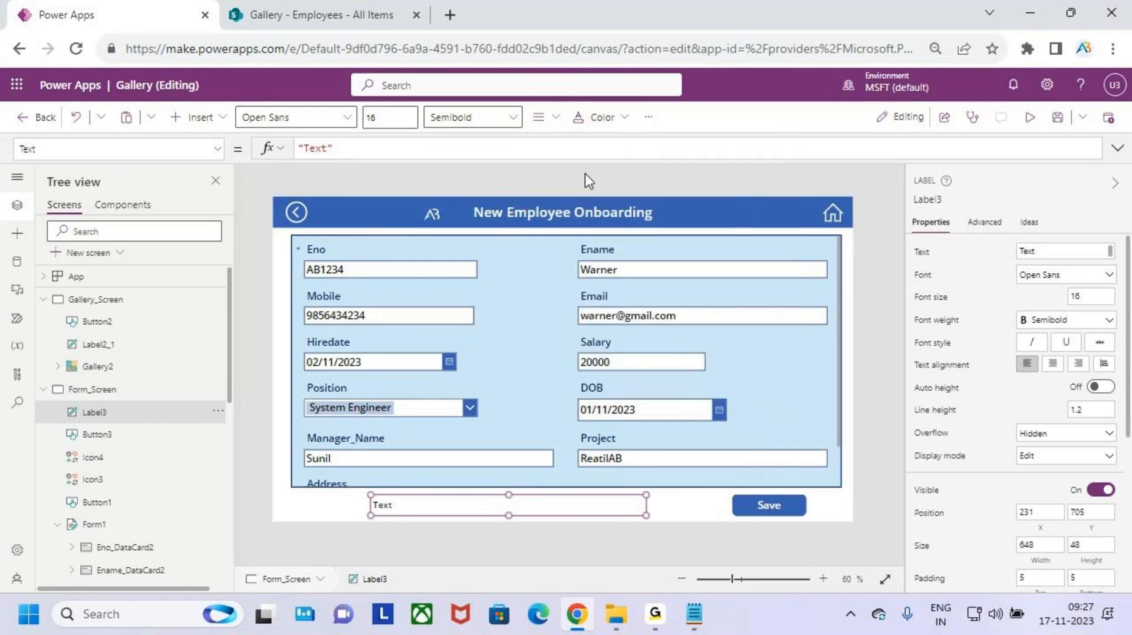
left_click(612, 121)
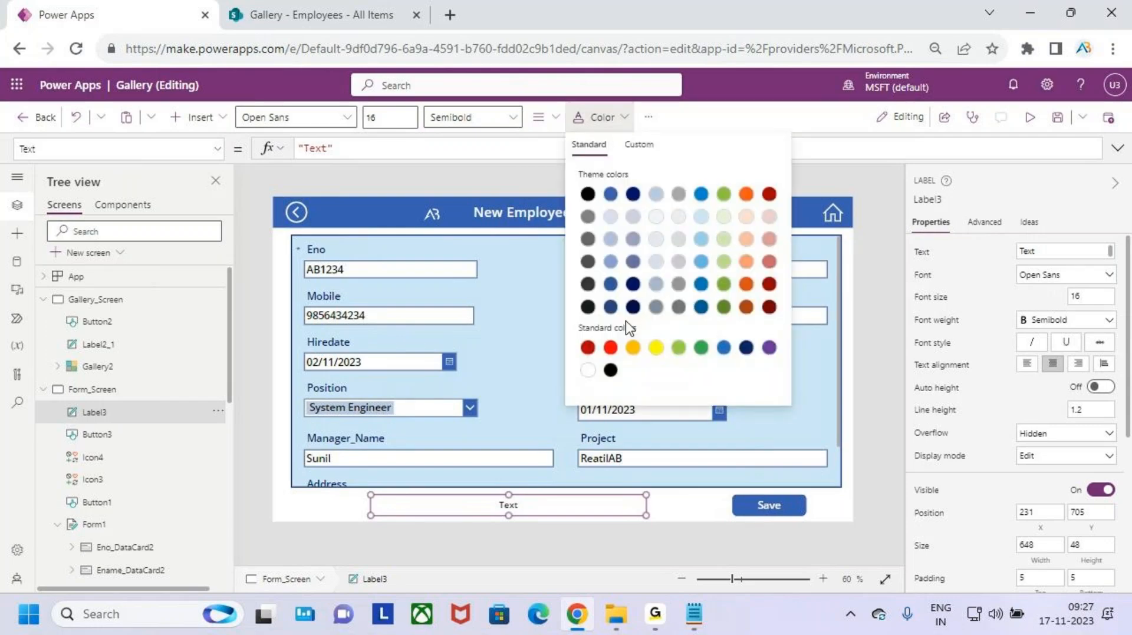
left_click(610, 348)
left_click(396, 113)
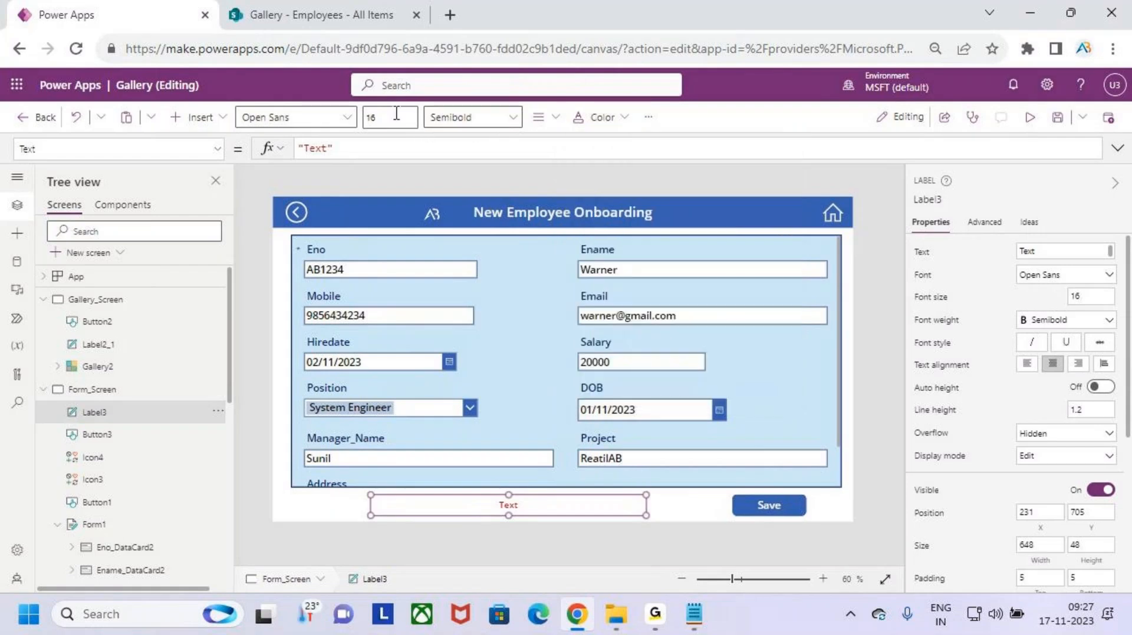
- Preview the app, return to the editor, and select Label3's Text formula for editing
left_click(1030, 117)
left_click(1101, 121)
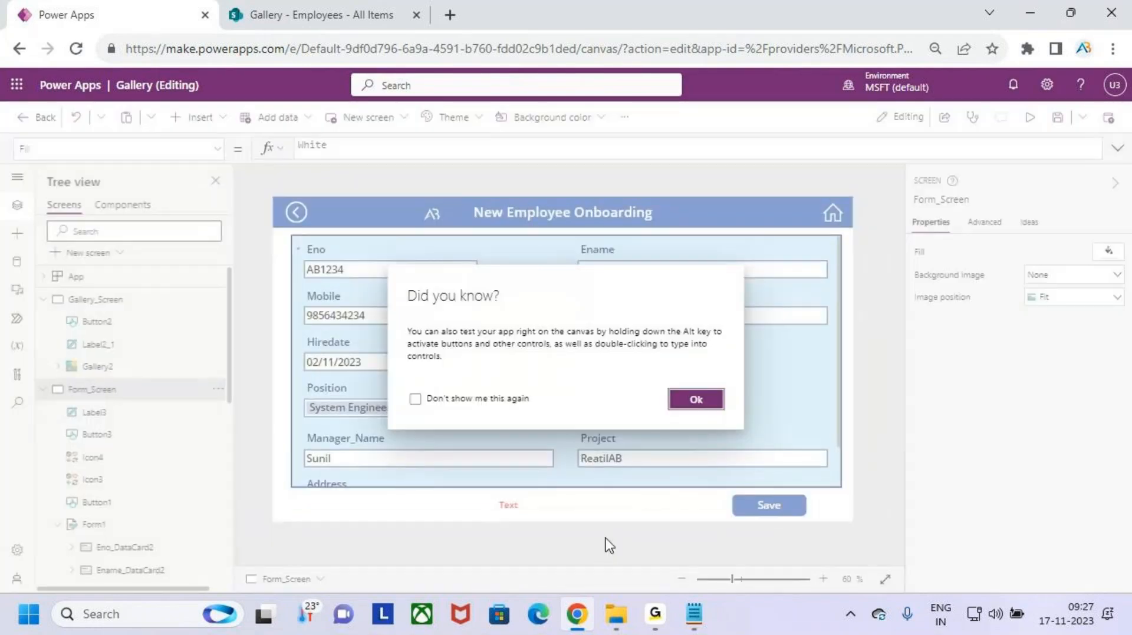
left_click(696, 400)
left_click(510, 505)
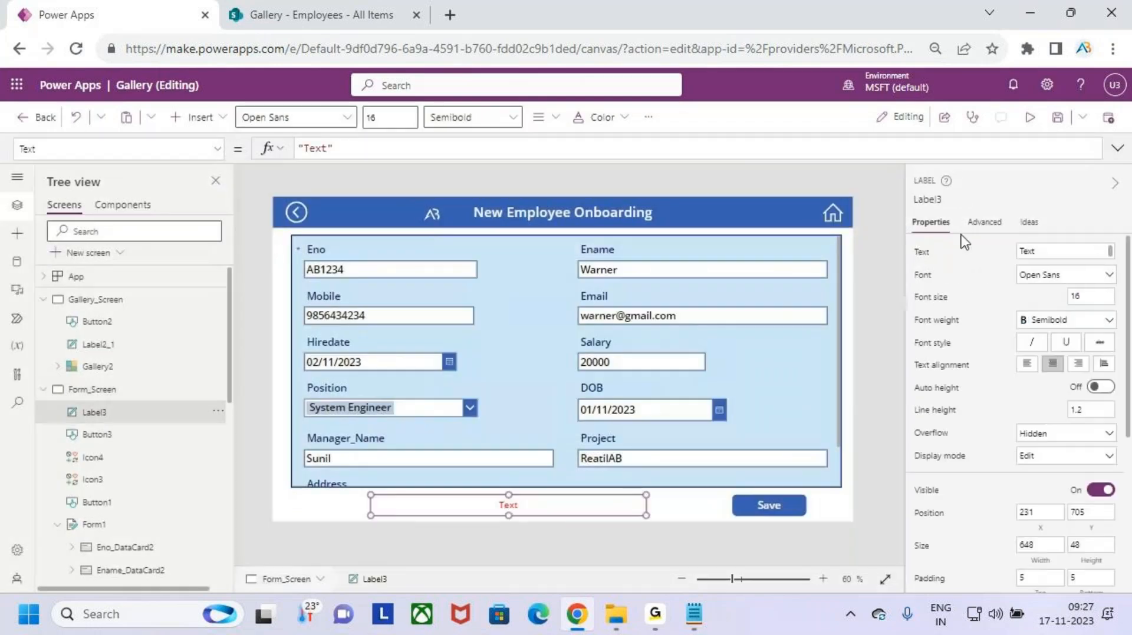
left_click(330, 148)
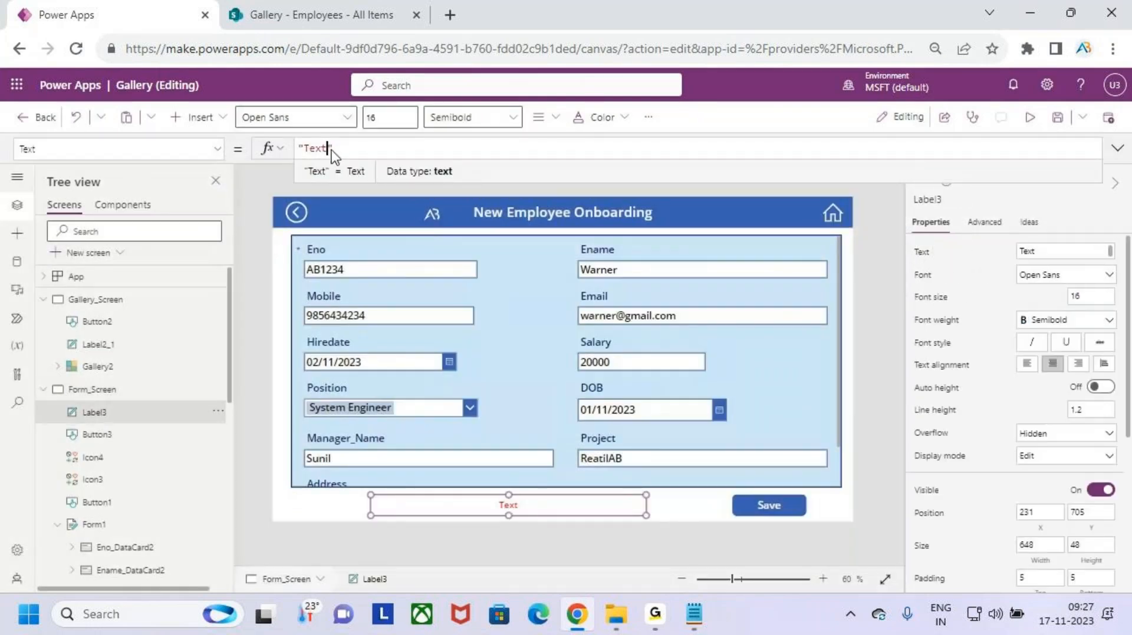
- Replace Label3's placeholder 'Text' with 'The Form has Unsaved Changes Pls Save the Form', then deselect it
left_click_drag(322, 150, 310, 150)
key("BackSpace")
key("Delete")
key("BackSpace")
type("The Form ")
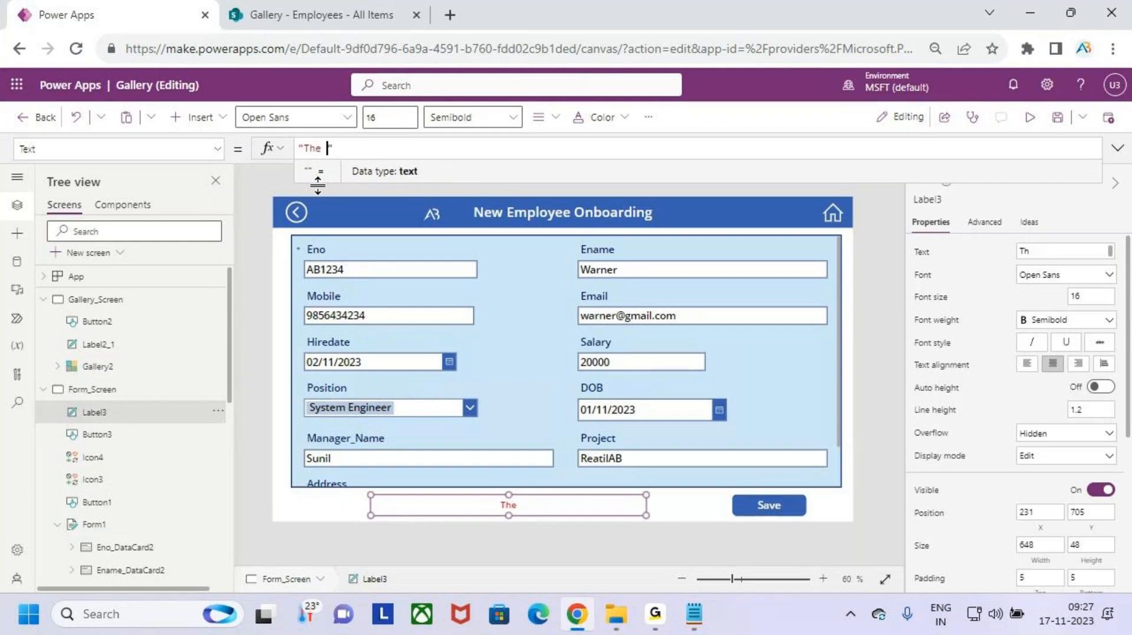
type("has Unsav")
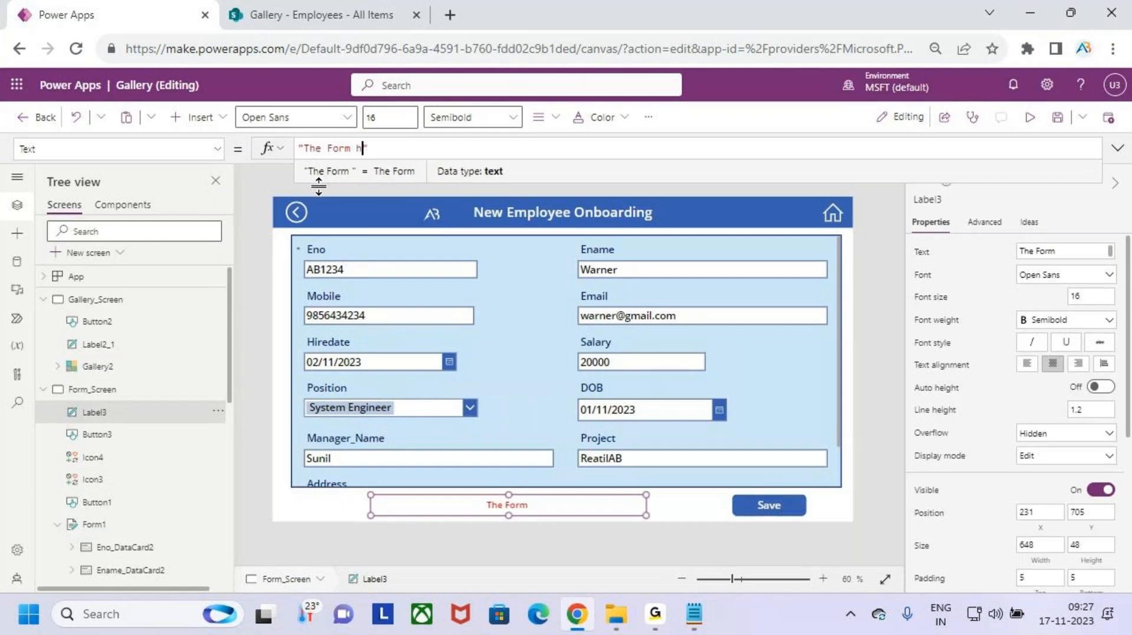
type("ed")
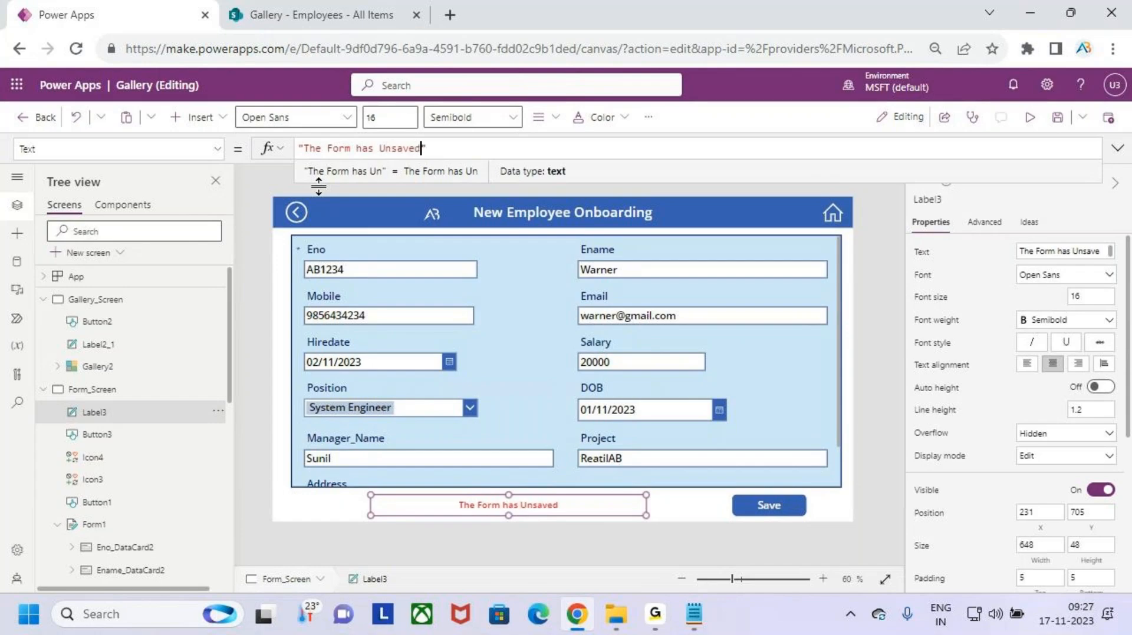
type(" Cjan")
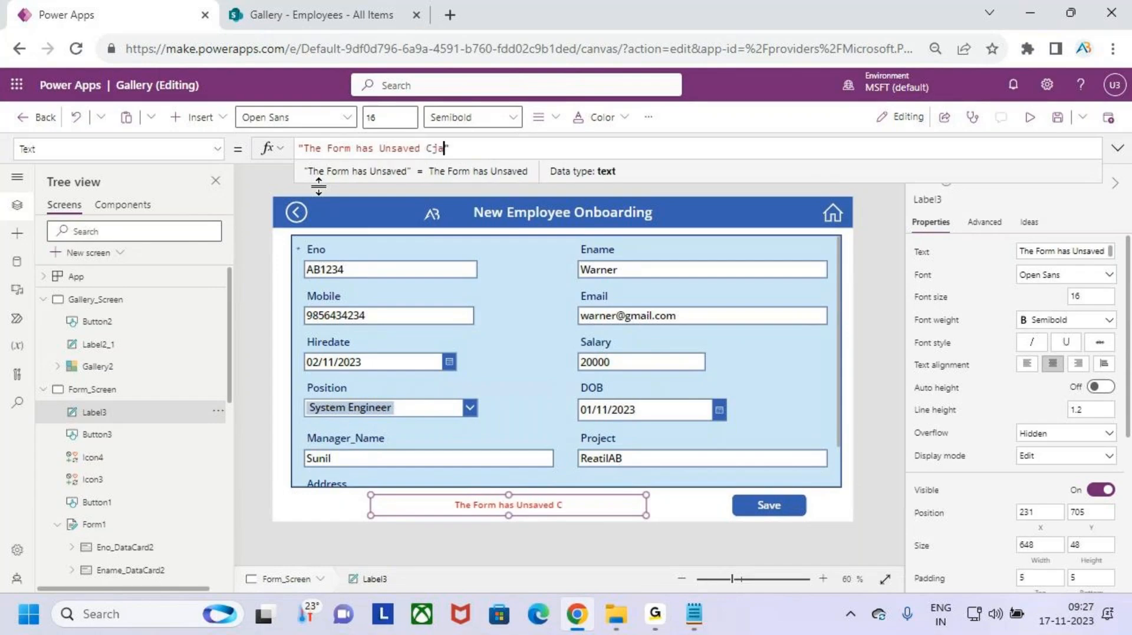
type("ges")
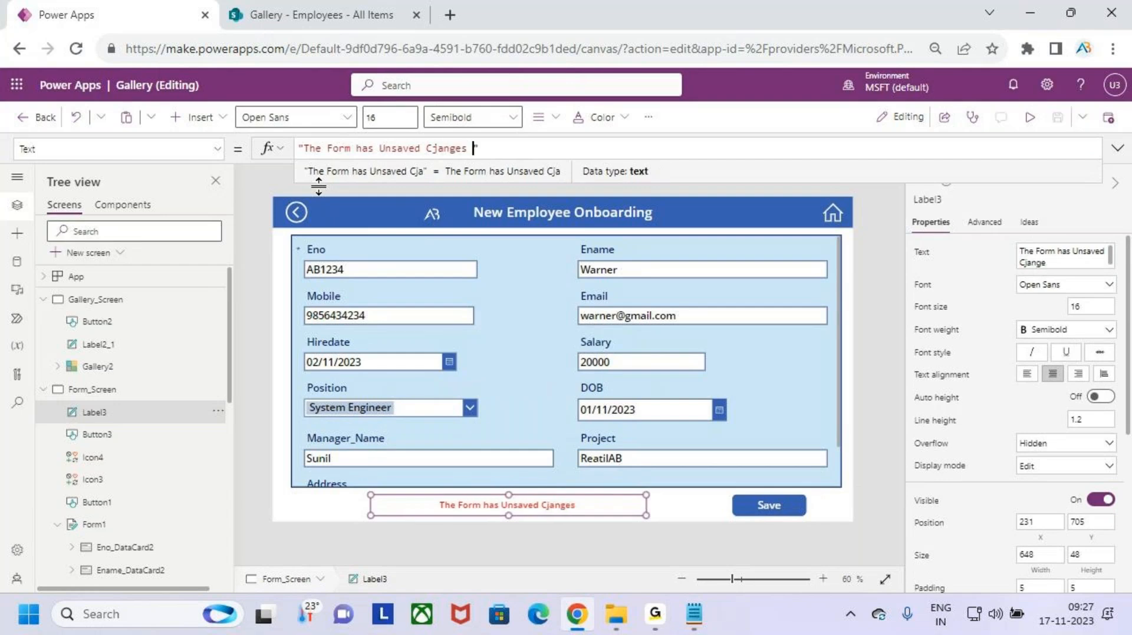
key("BackSpace")
key("BackSpace")
key("BackSpace")
key("BackSpace")
key("BackSpace")
key("BackSpace")
key("BackSpace")
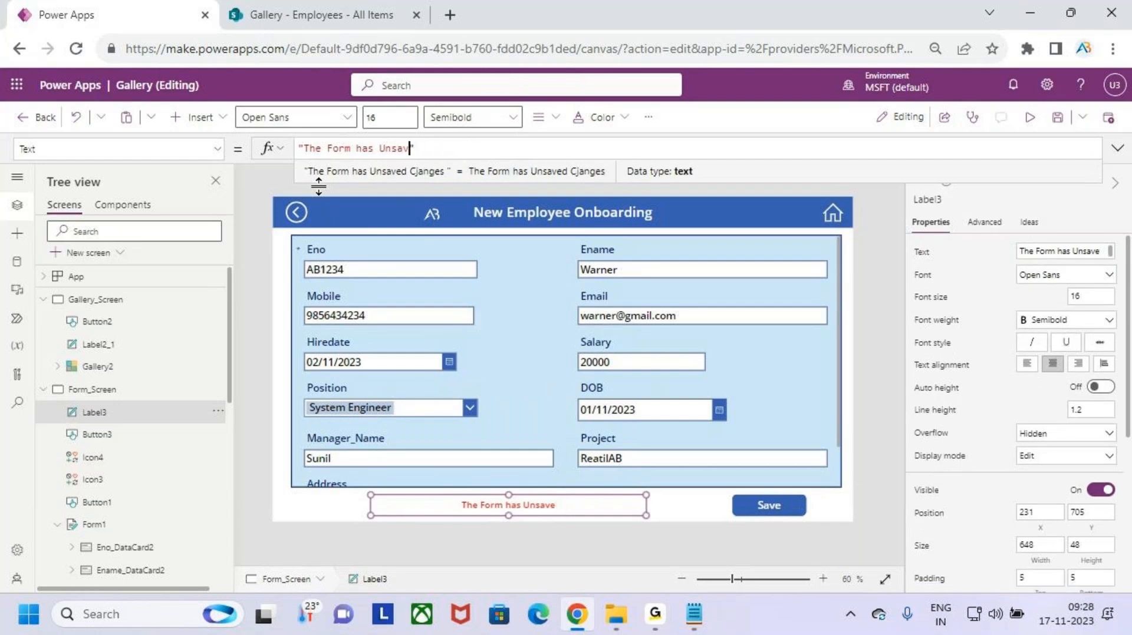
type("hanges ")
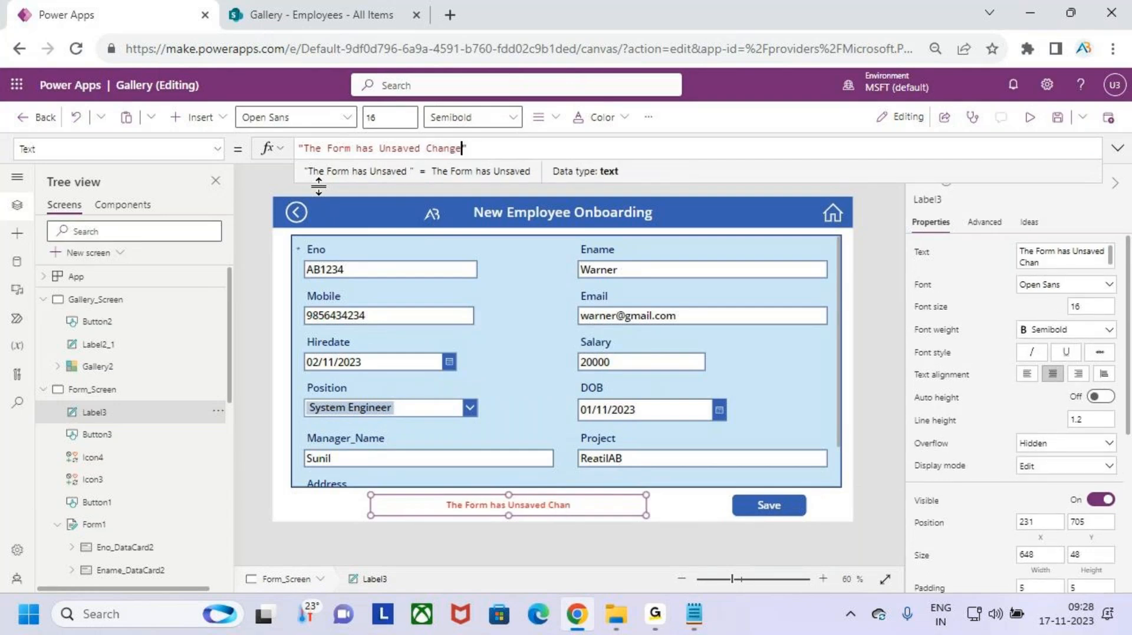
type("Pls Save ")
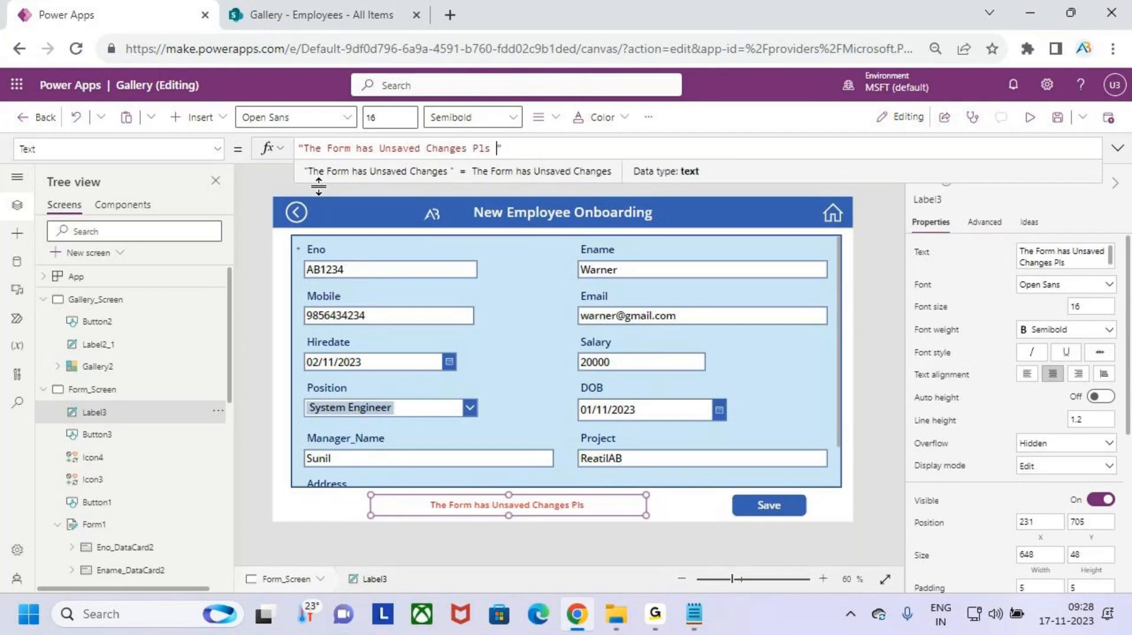
type("the ")
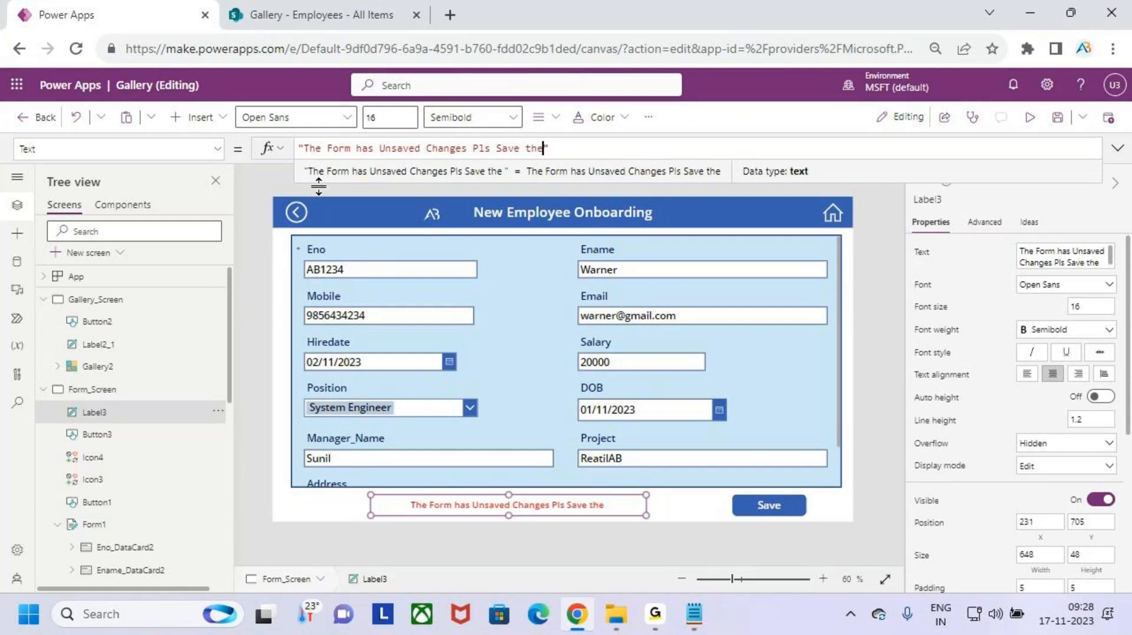
type("Form")
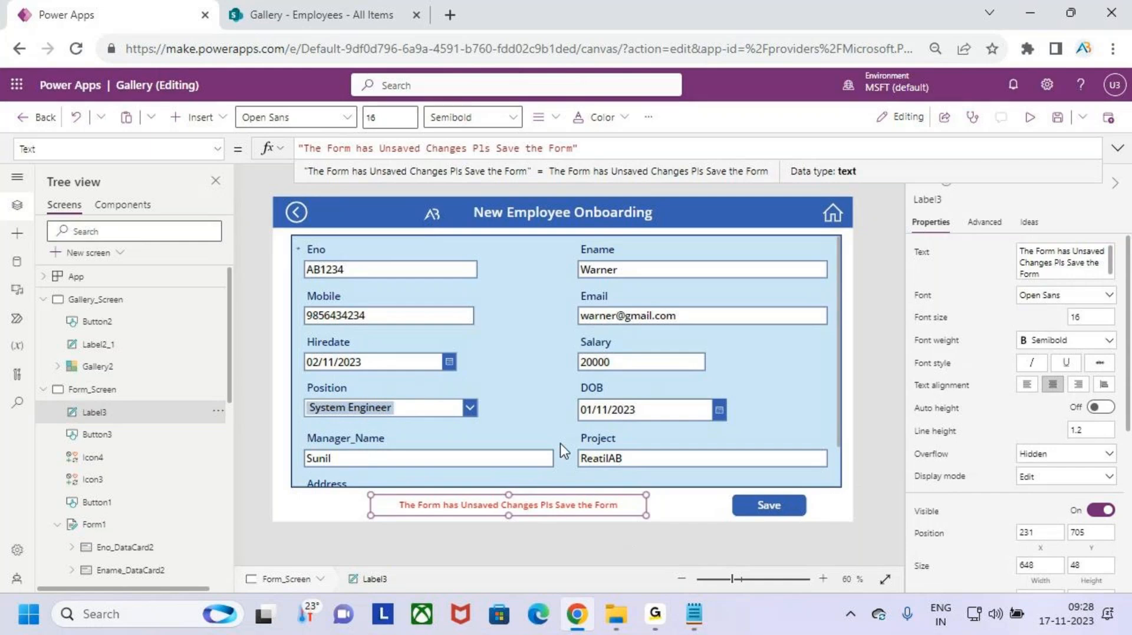
key("ctrl+2")
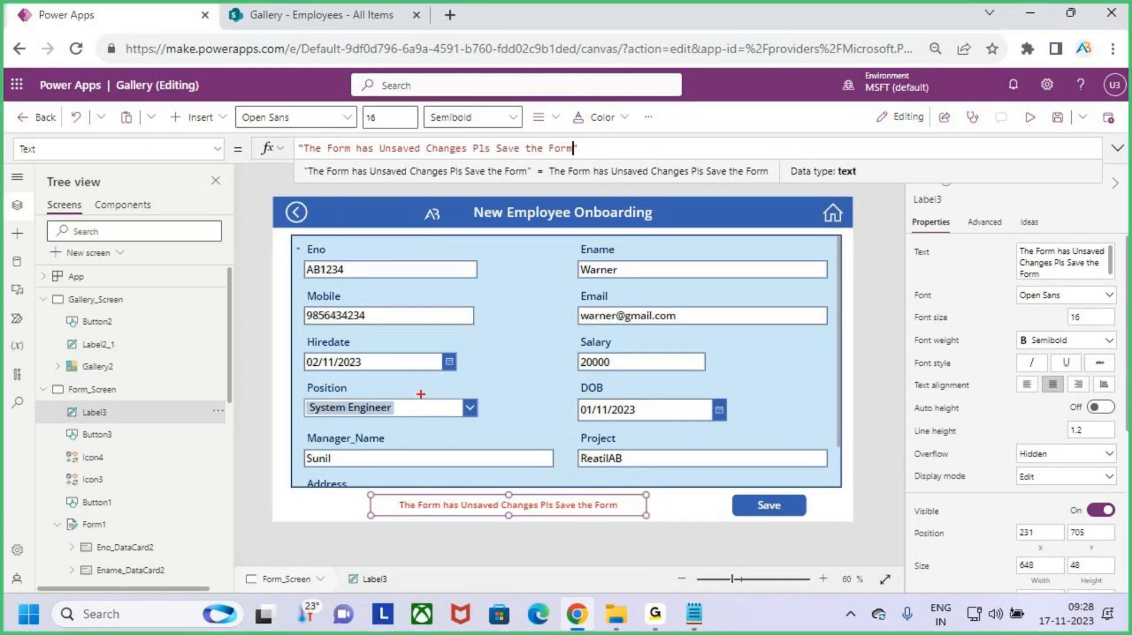
left_click_drag(340, 275, 678, 432)
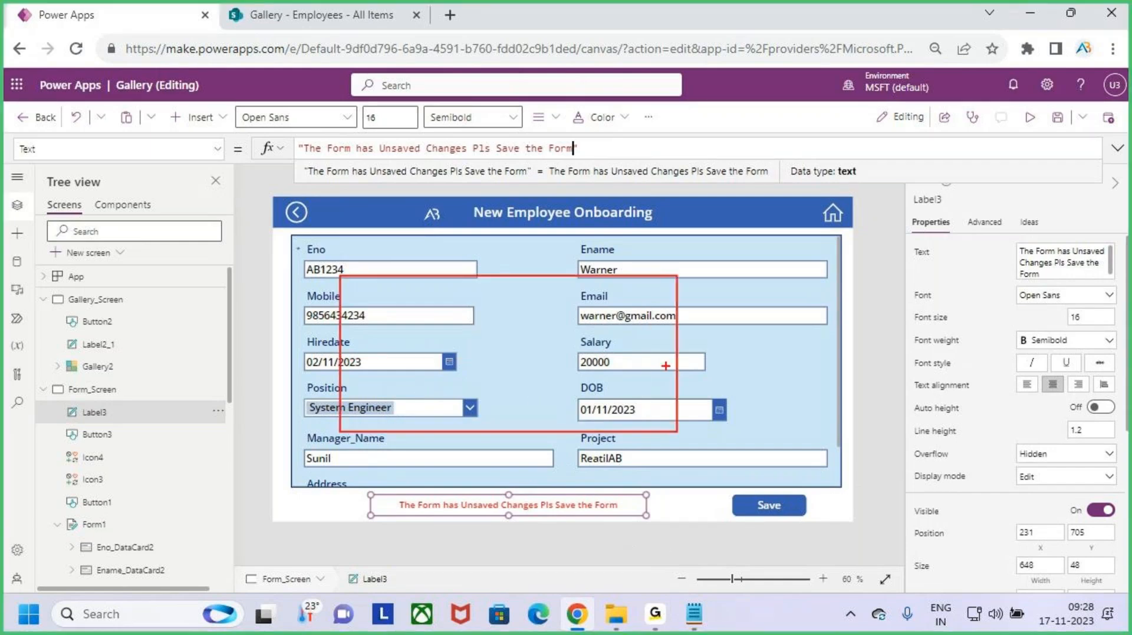
left_click_drag(661, 353, 744, 271)
key("Escape")
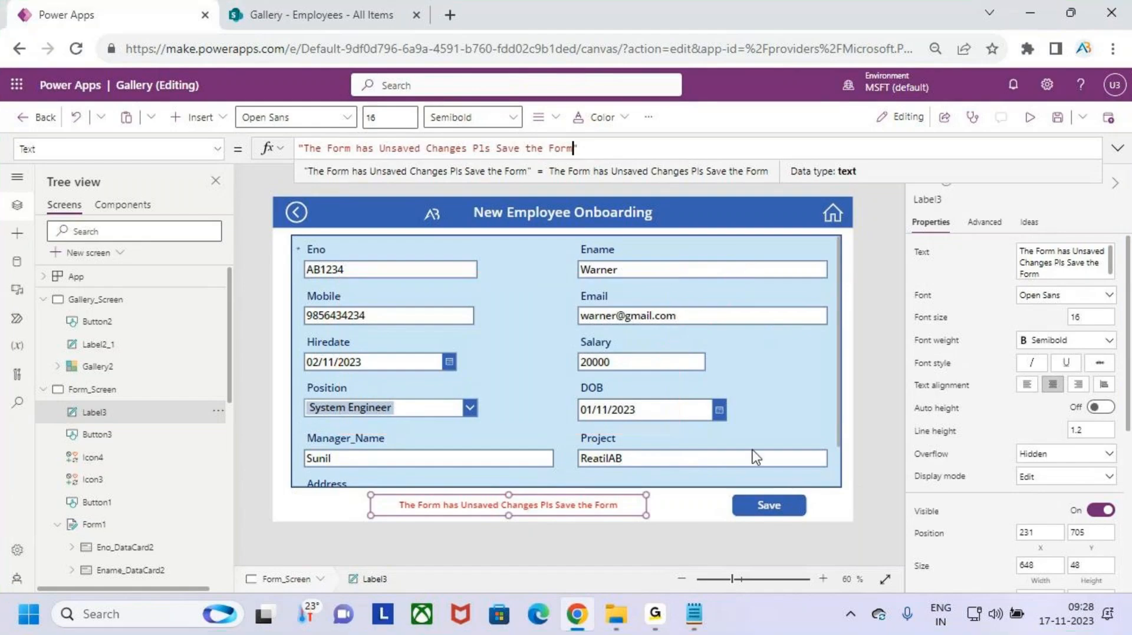
left_click(675, 510)
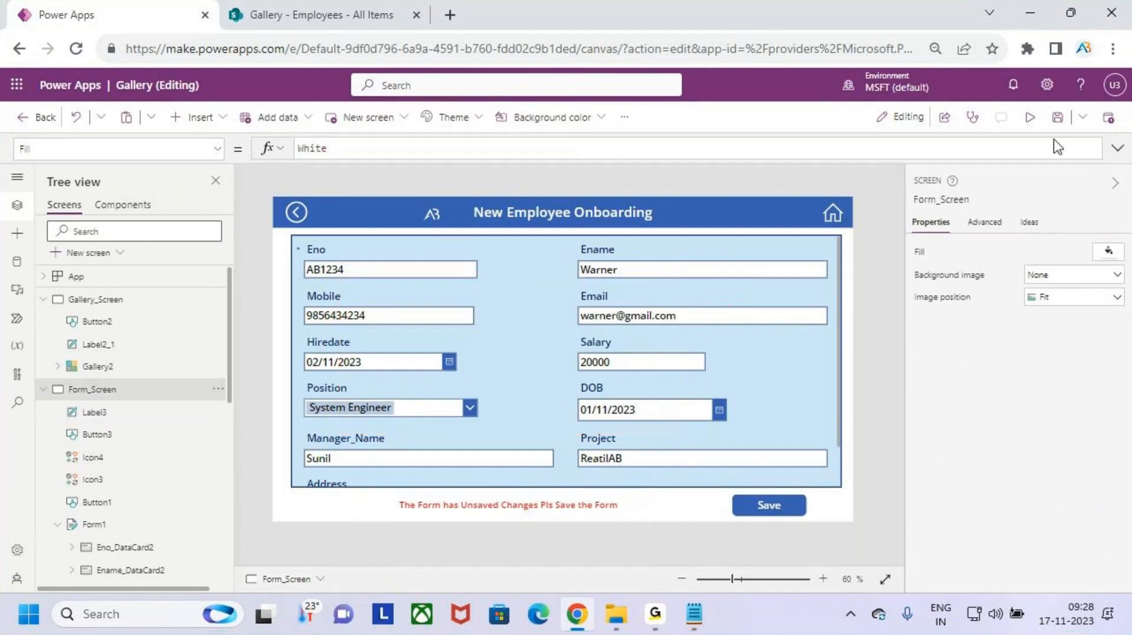
- Preview the app and open a blank new employee form to check the warning
left_click(1030, 117)
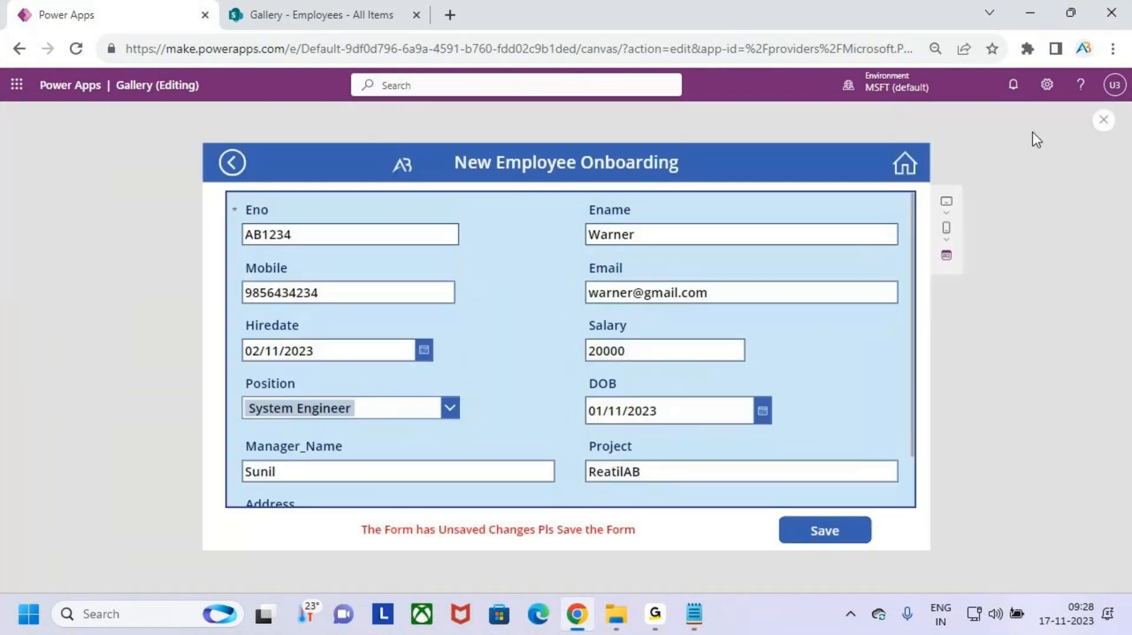
left_click(903, 171)
left_click(865, 168)
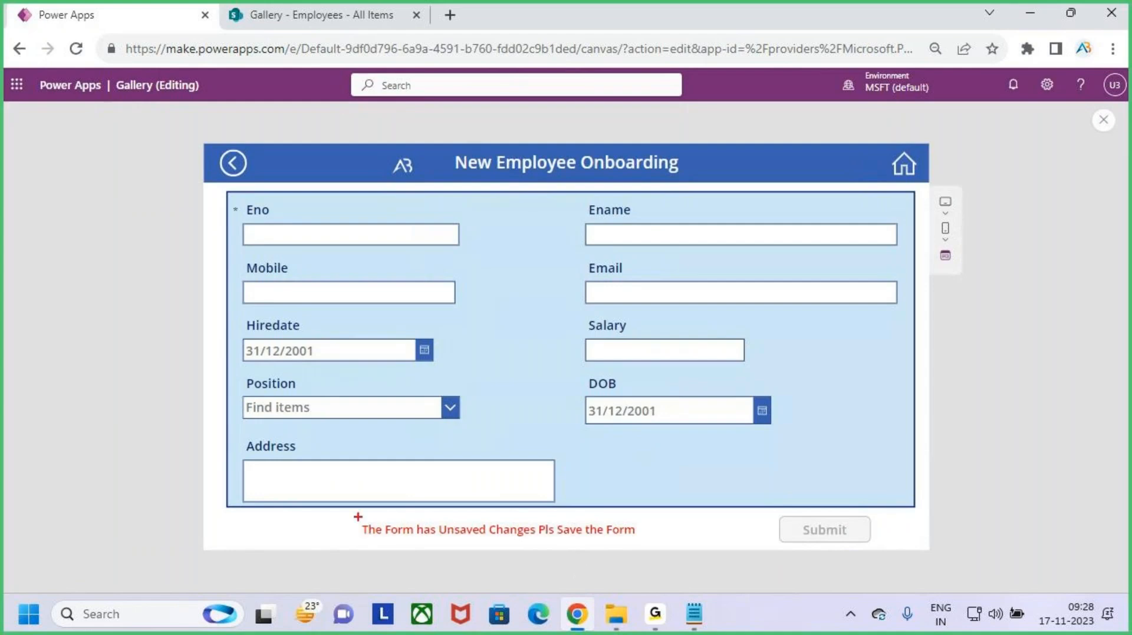
left_click_drag(355, 516, 648, 550)
left_click_drag(465, 495, 552, 568)
left_click_drag(552, 486, 463, 588)
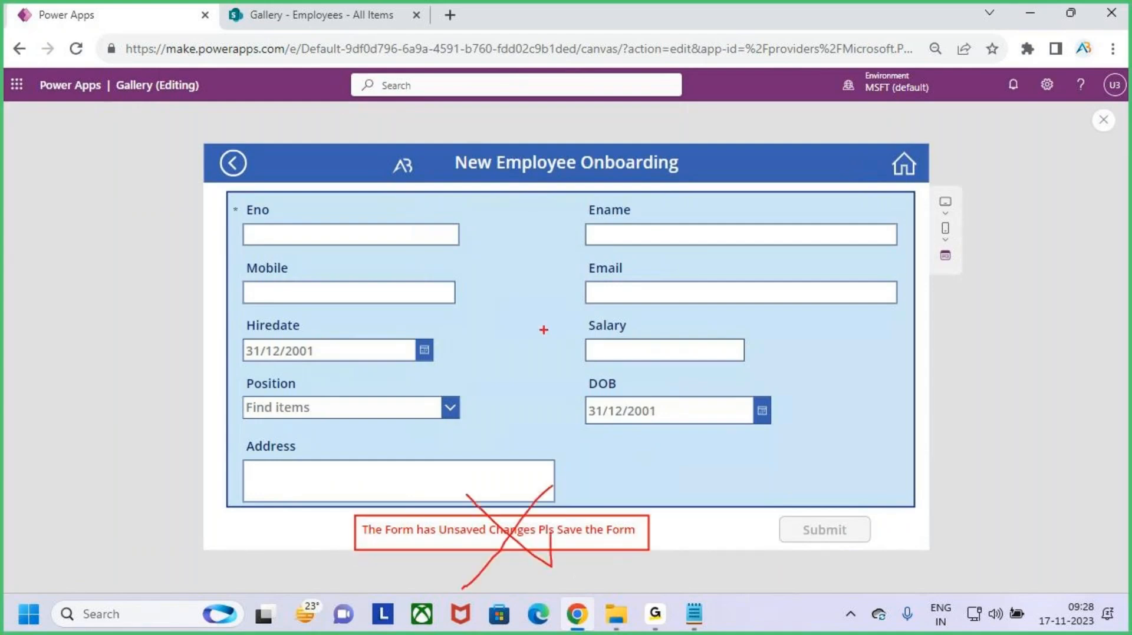
mouse_move(546, 282)
left_mouse_down()
mouse_move(540, 330)
mouse_move(575, 305)
mouse_move(575, 340)
left_mouse_up()
mouse_move(605, 282)
left_mouse_down()
mouse_move(685, 323)
mouse_move(700, 272)
left_mouse_up()
left_click_drag(566, 367, 766, 342)
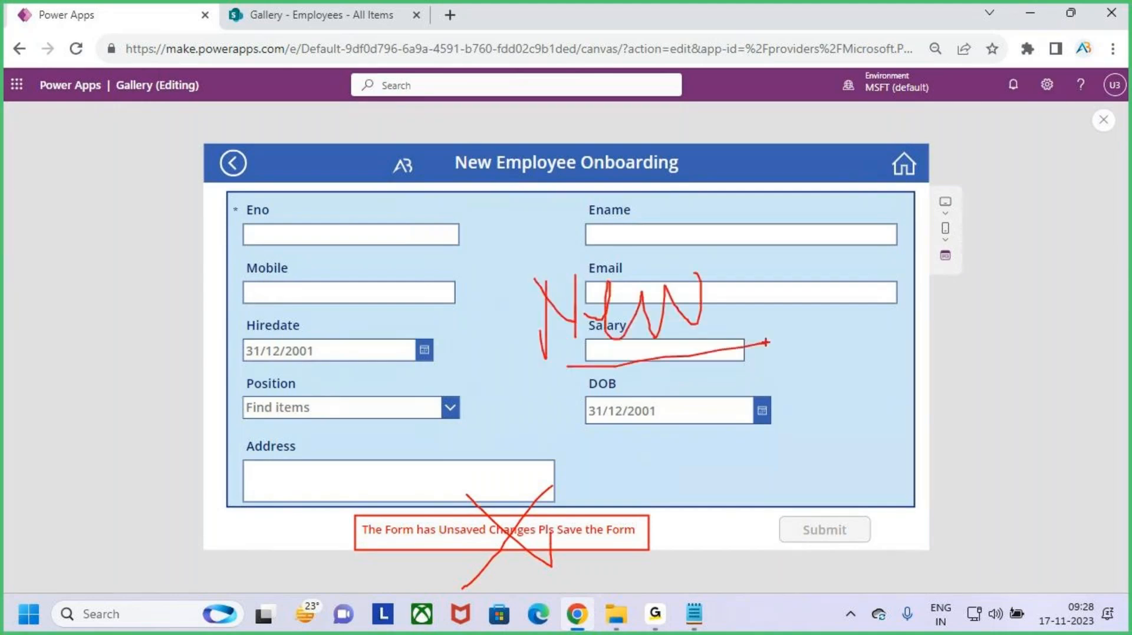
key("Escape")
- Open the first employee record from the gallery and inspect the warning beneath it
left_click(904, 164)
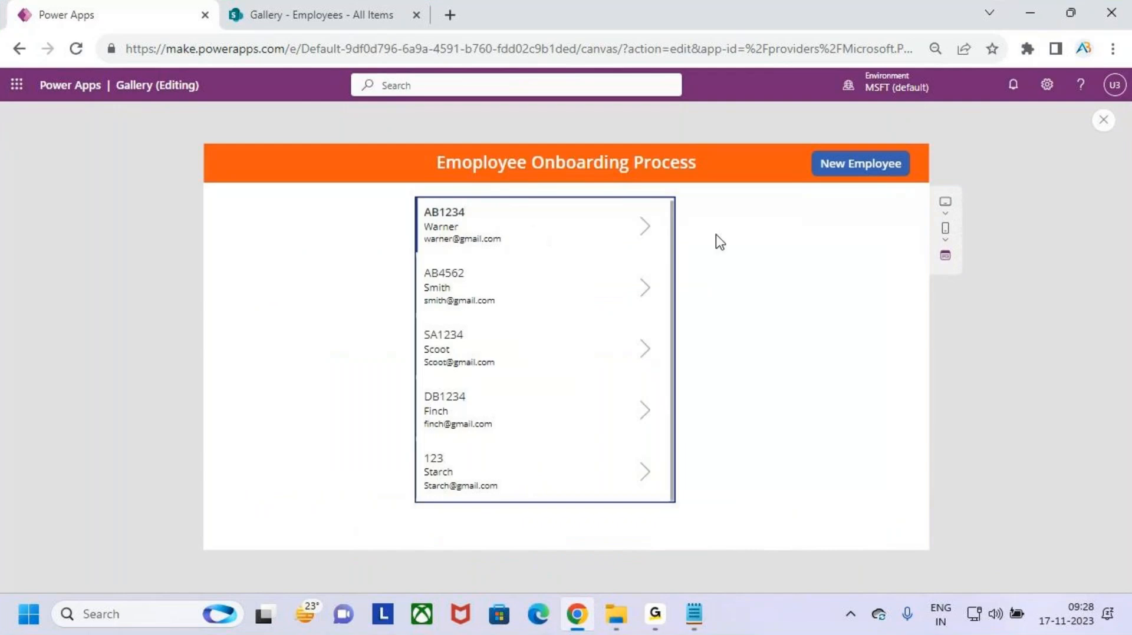
left_click(641, 230)
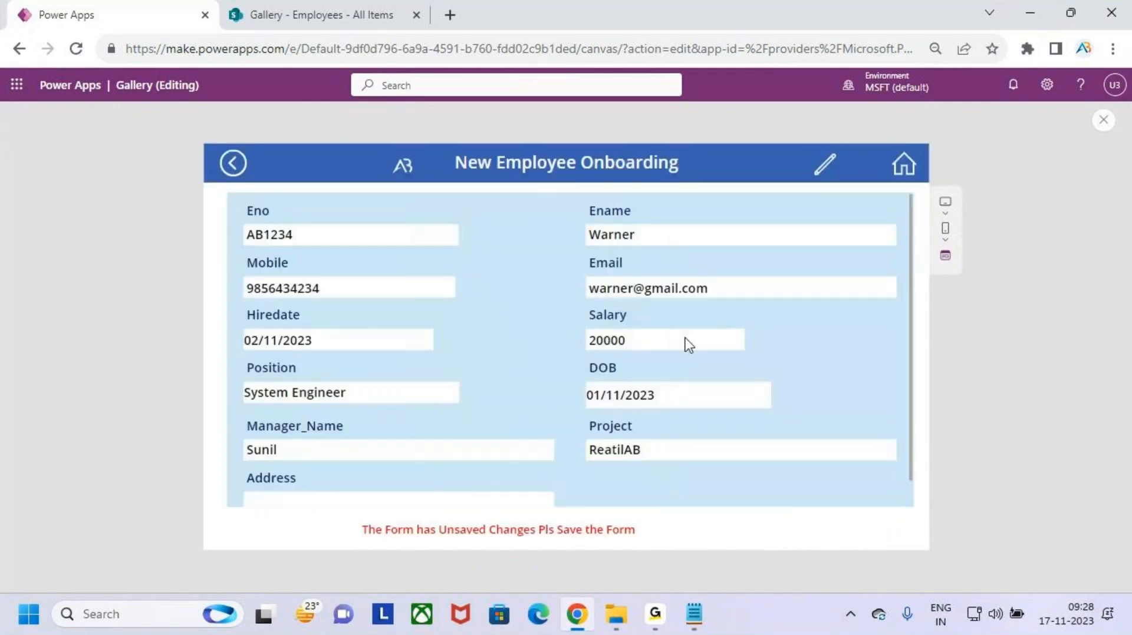
key("ctrl+2")
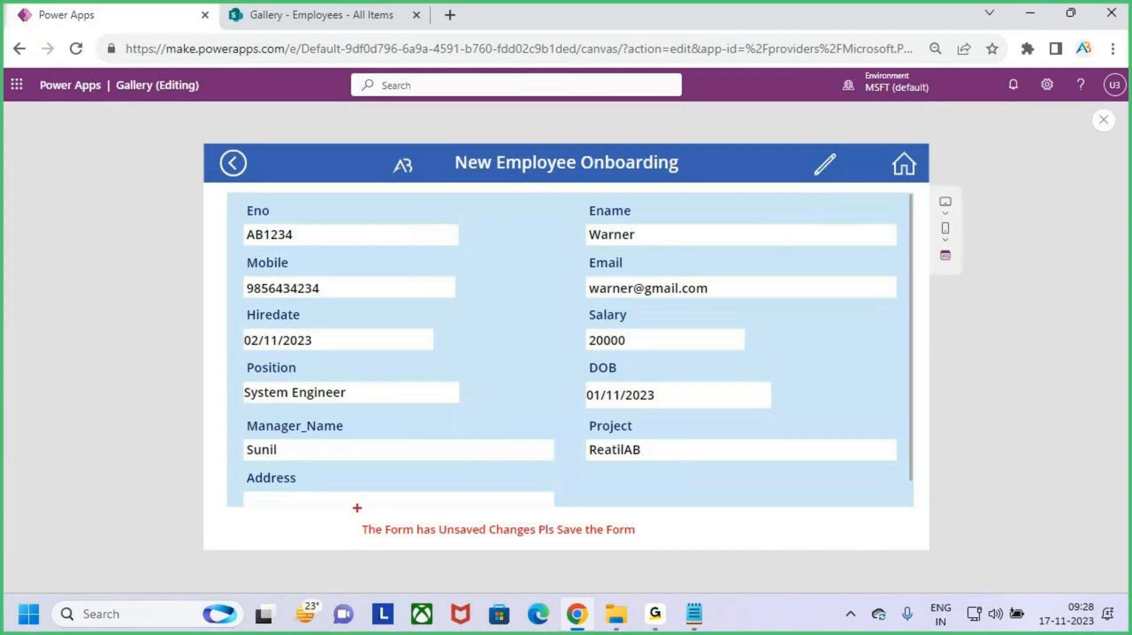
left_click_drag(357, 509, 613, 551)
left_click_drag(456, 503, 501, 547)
left_click_drag(501, 494, 452, 581)
key("Escape")
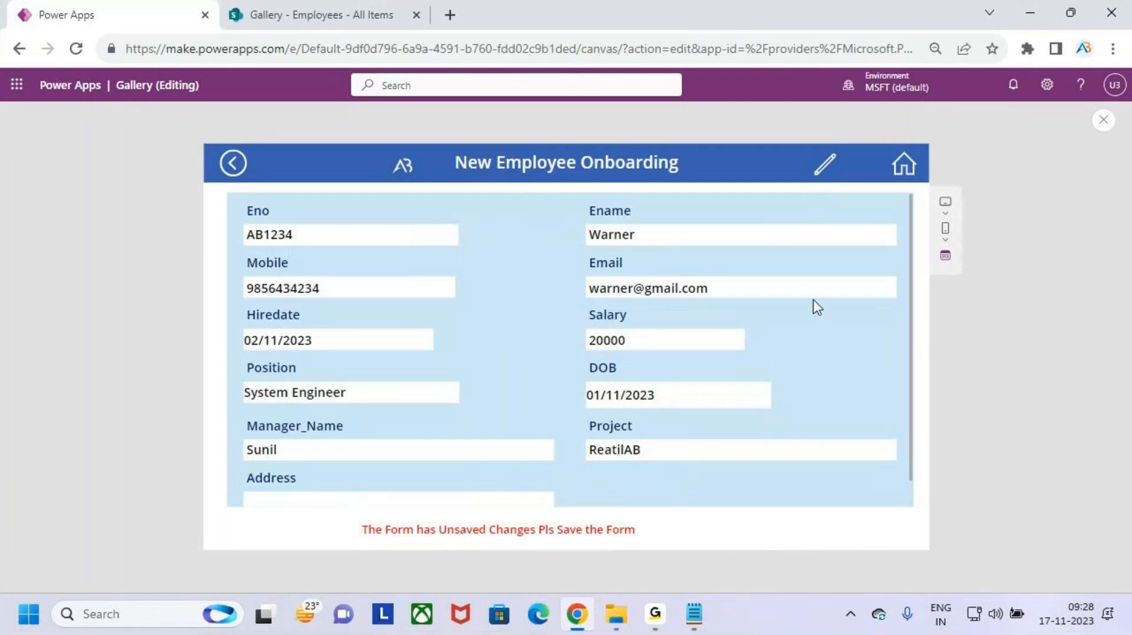
- Switch the employee record into edit mode and inspect the form
left_click(824, 170)
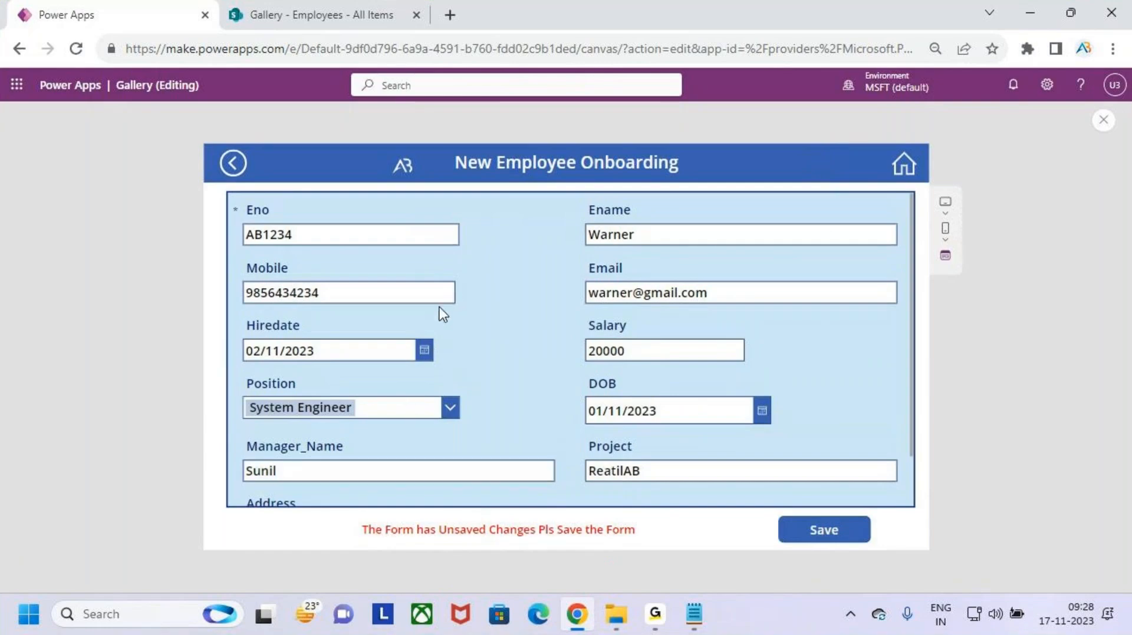
key("ctrl+2")
mouse_move(469, 296)
left_mouse_down()
mouse_move(531, 302)
mouse_move(501, 367)
mouse_move(538, 352)
left_mouse_up()
left_click_drag(512, 337, 614, 357)
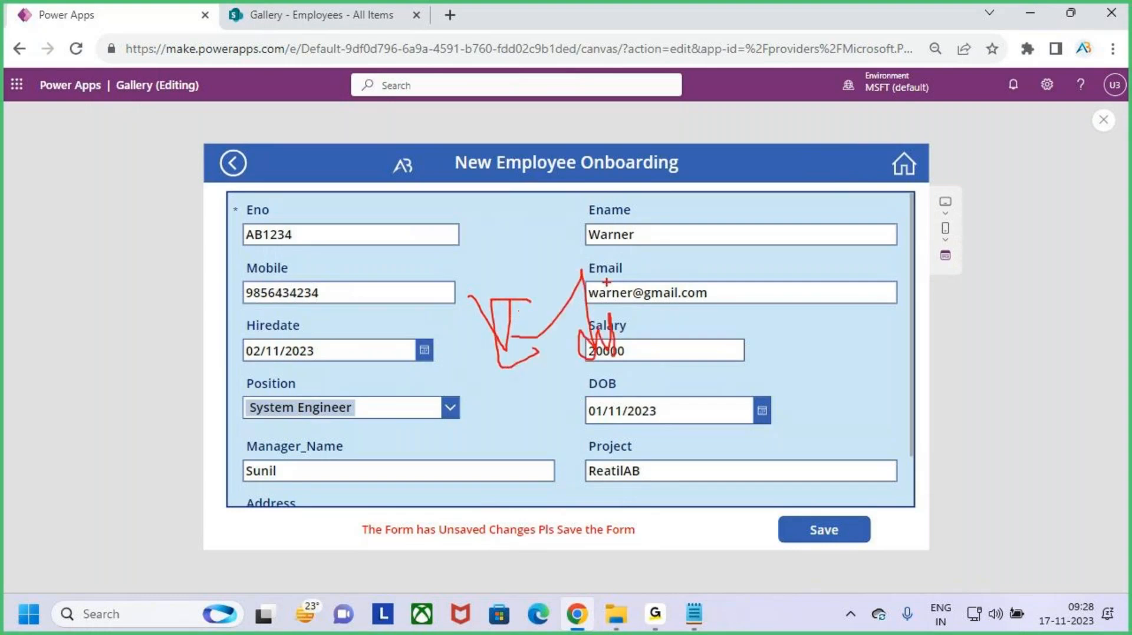
left_click_drag(607, 277, 624, 289)
mouse_move(647, 286)
left_mouse_down()
mouse_move(646, 377)
mouse_move(797, 307)
left_mouse_up()
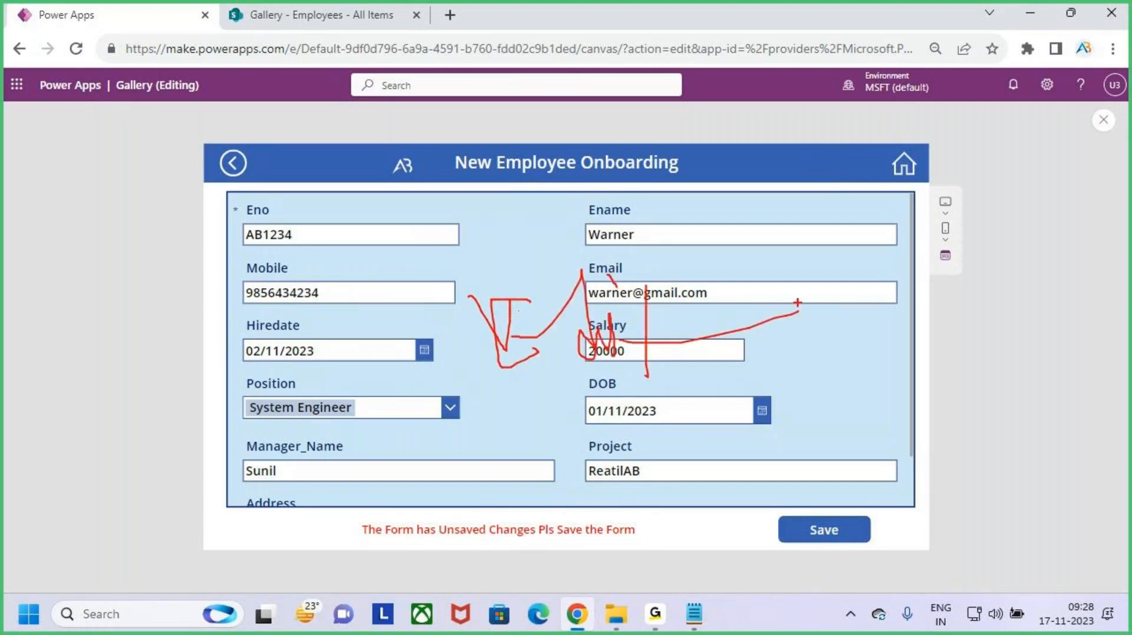
left_click_drag(345, 518, 656, 549)
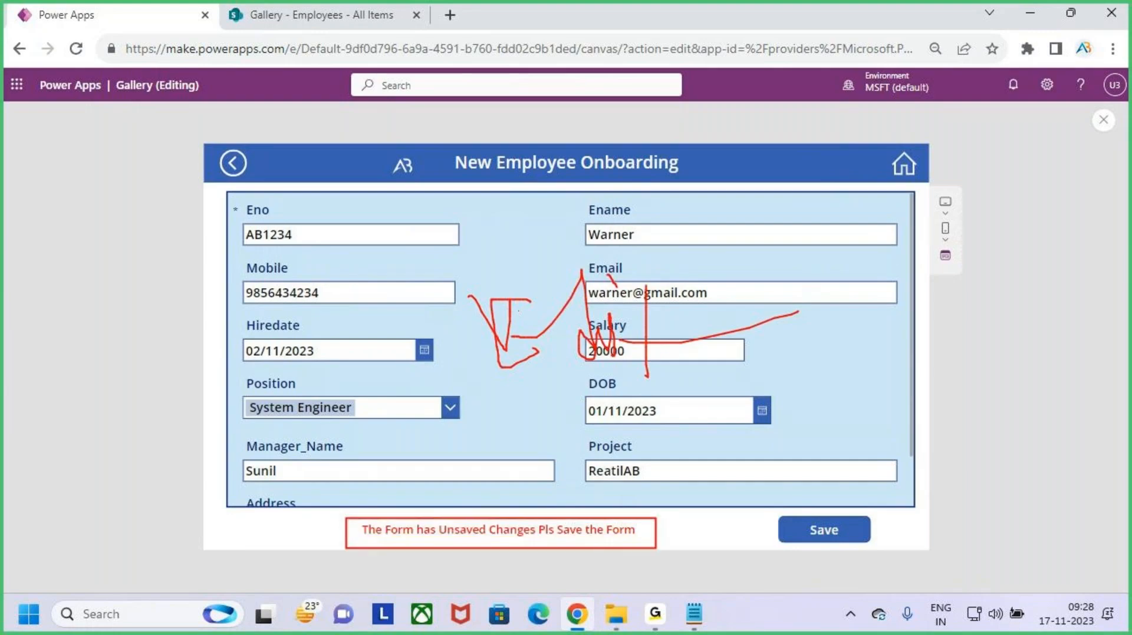
key("Escape")
- Focus the Email field, check the warning again, then close the preview
left_click(747, 296)
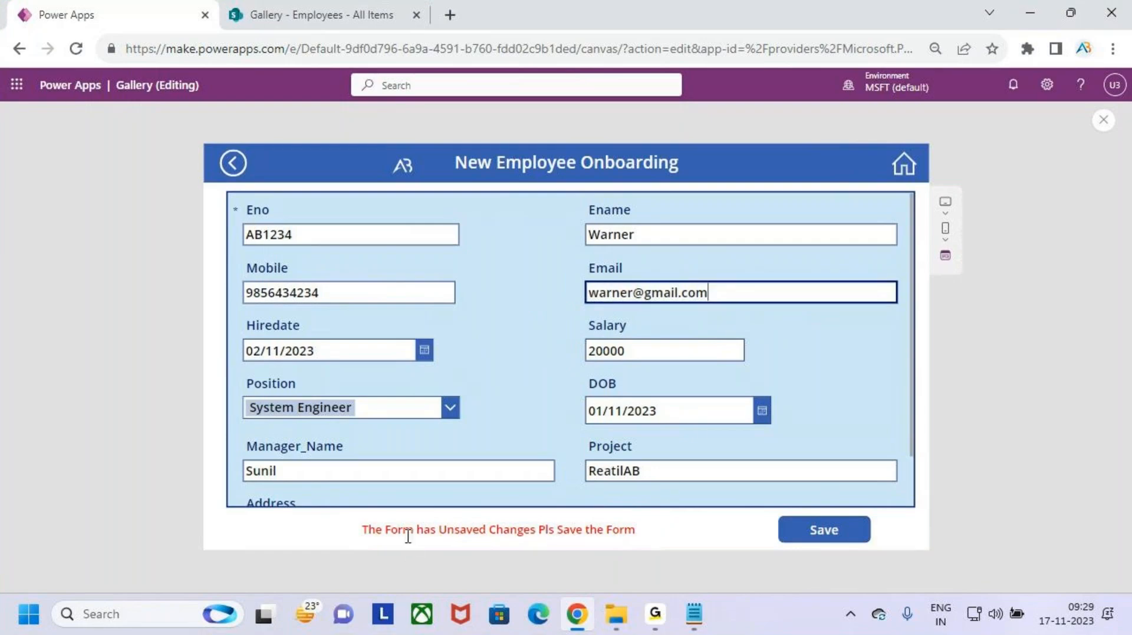
key("ctrl+2")
left_click_drag(358, 517, 661, 552)
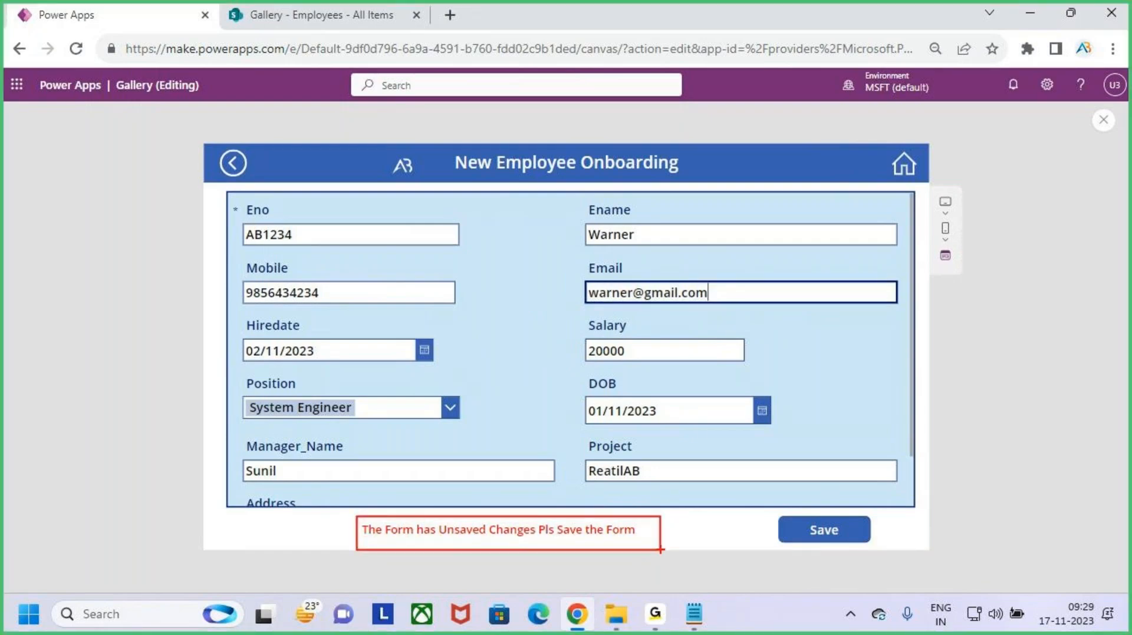
key("Escape")
left_click(605, 534)
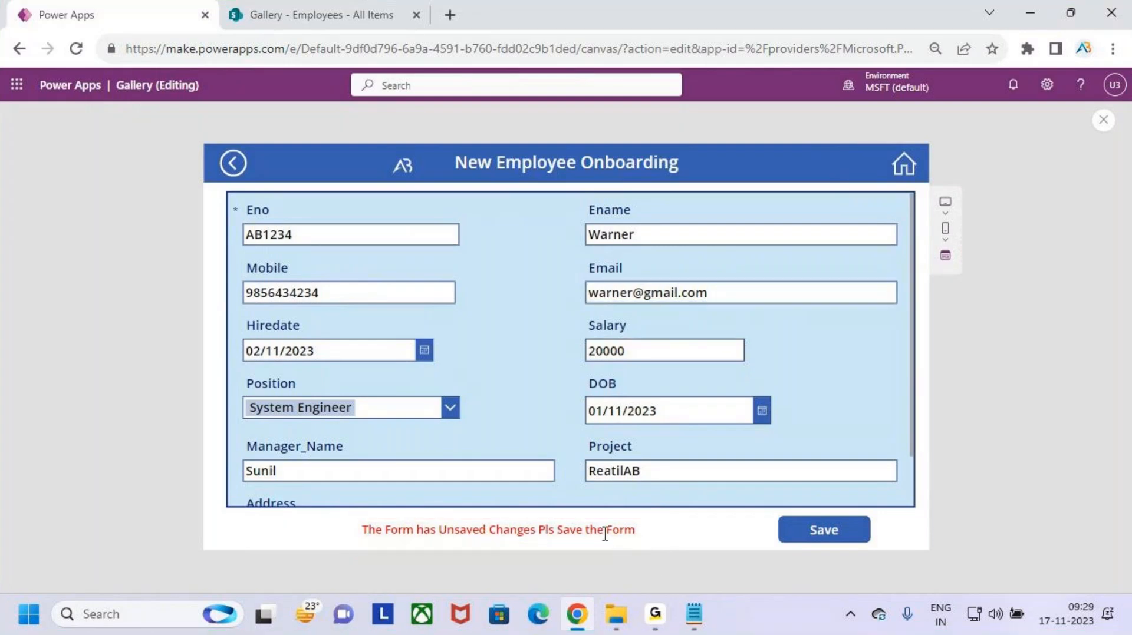
left_click(1103, 120)
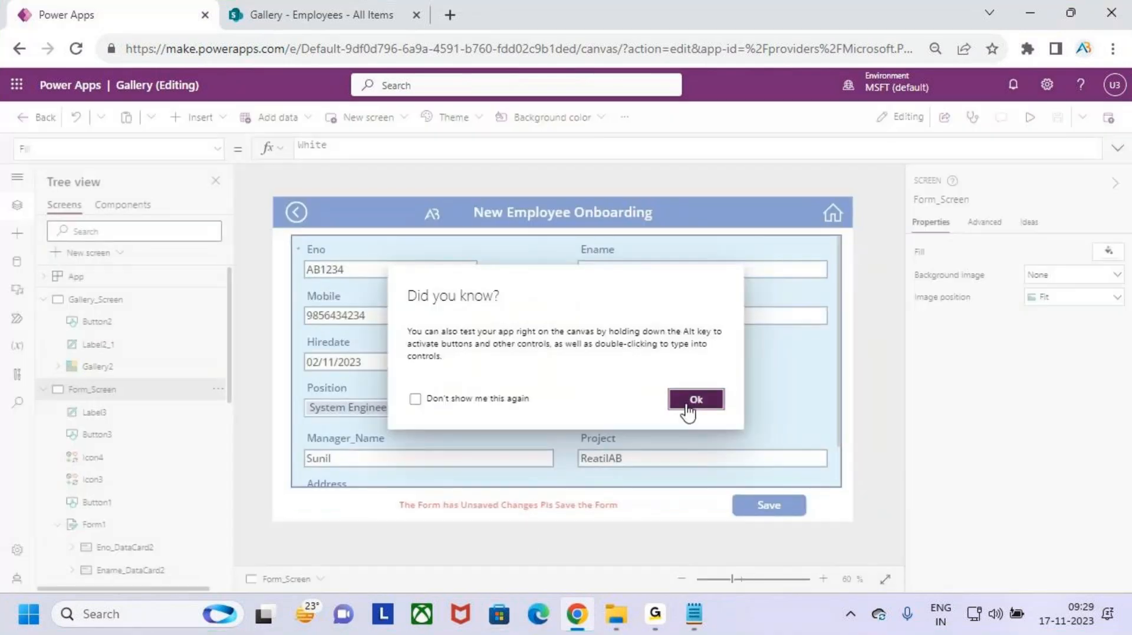
- Replace Label3's Visible formula 'true' with Form1.Unsaved
left_click(687, 407)
left_click(579, 507)
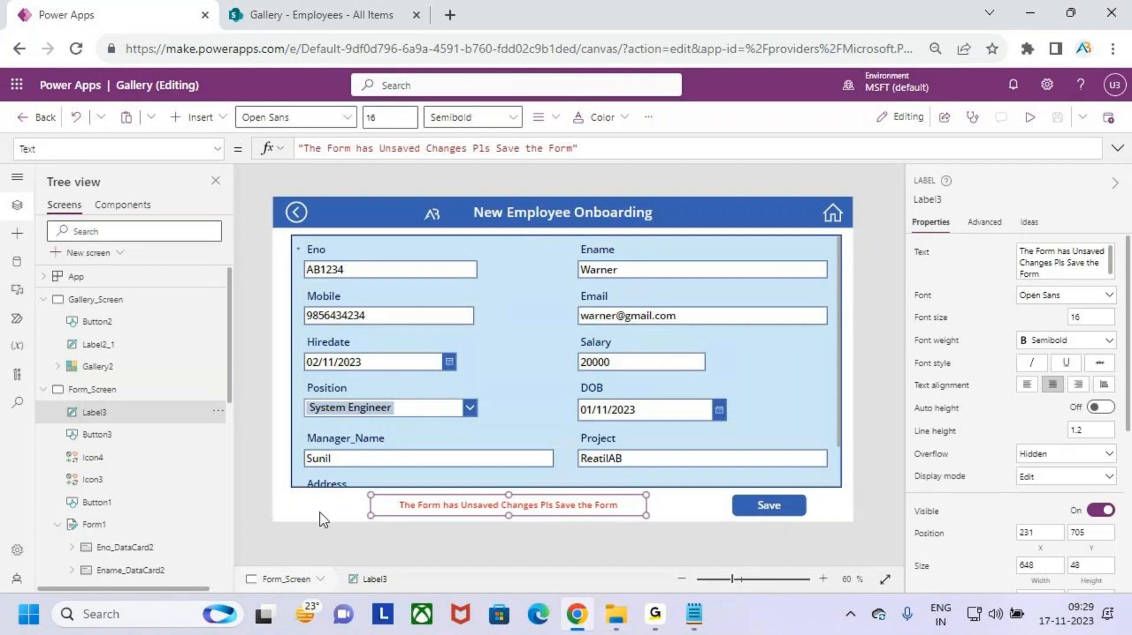
left_click(215, 154)
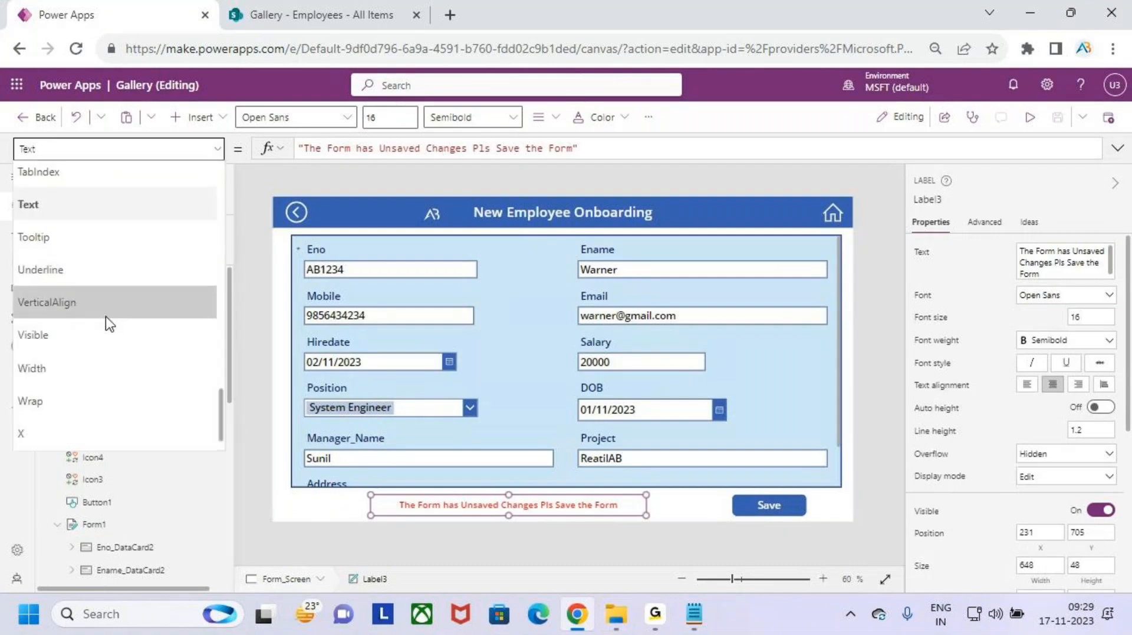
scroll(105, 316, "down", 1)
left_click(101, 304)
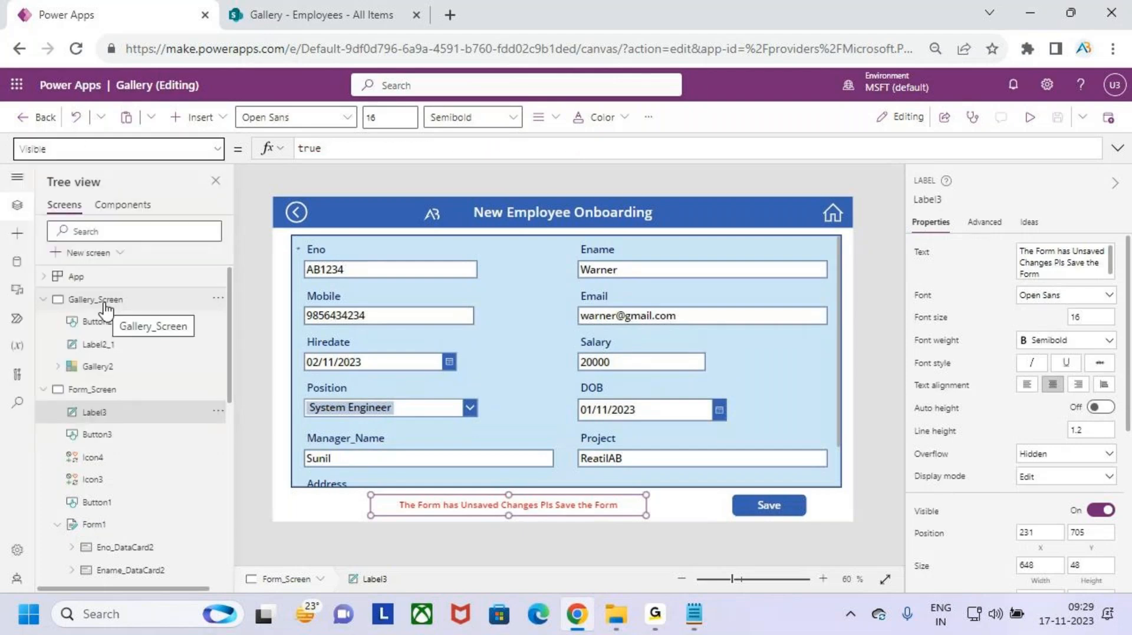
left_click_drag(385, 153, 287, 148)
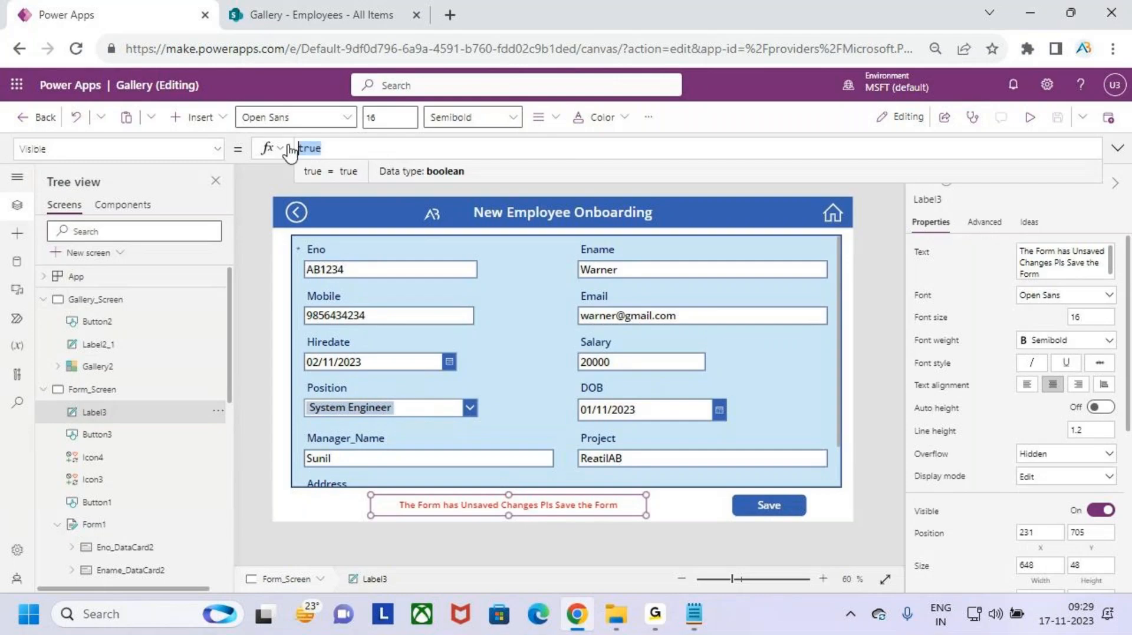
type("for")
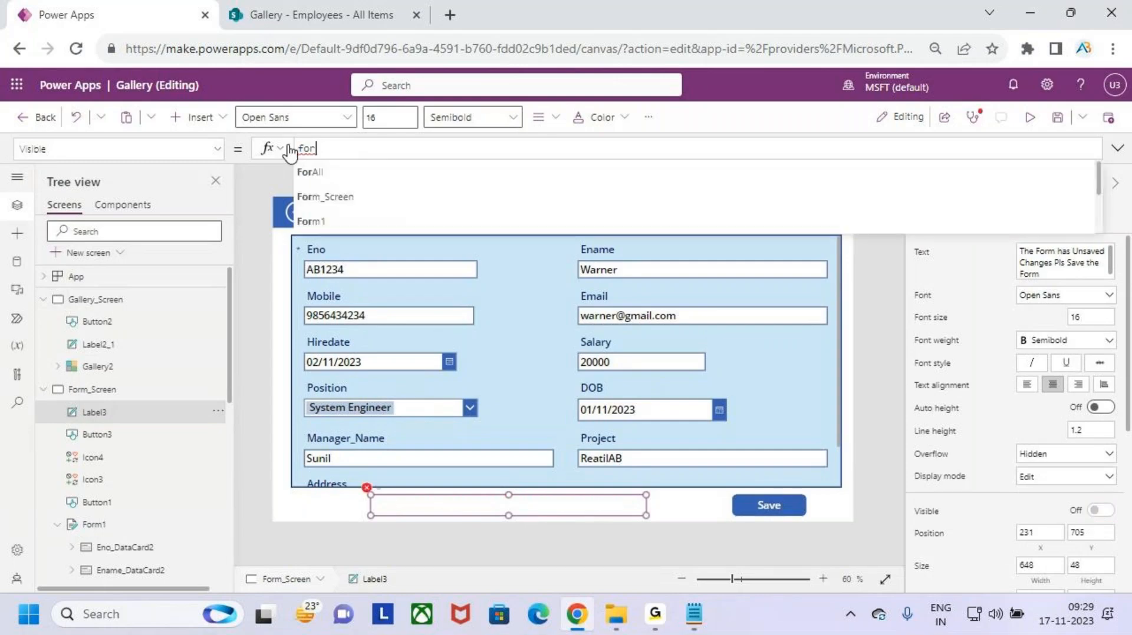
type("m1.un")
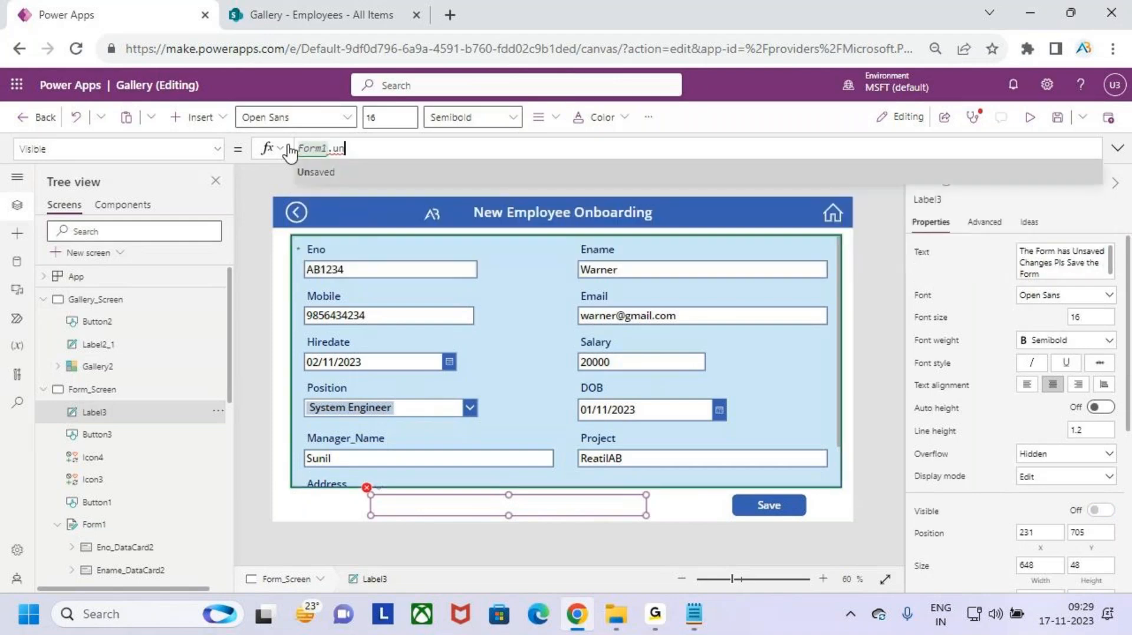
key("Tab")
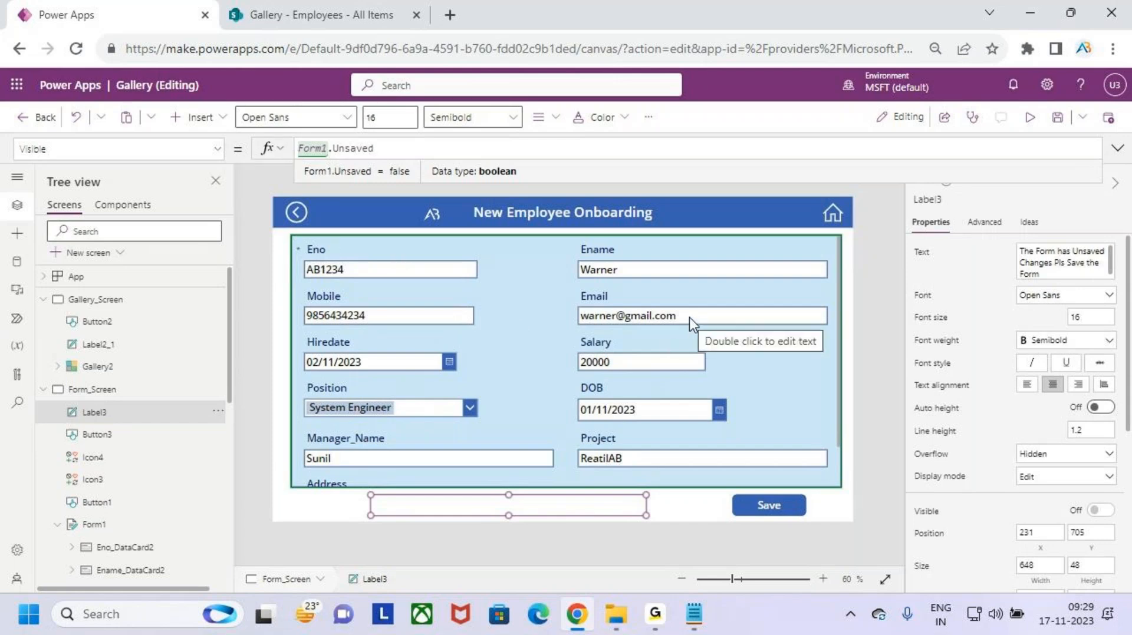
- Extend the Visible formula to Form1.Unsaved && Form1.Mode
left_click(395, 147)
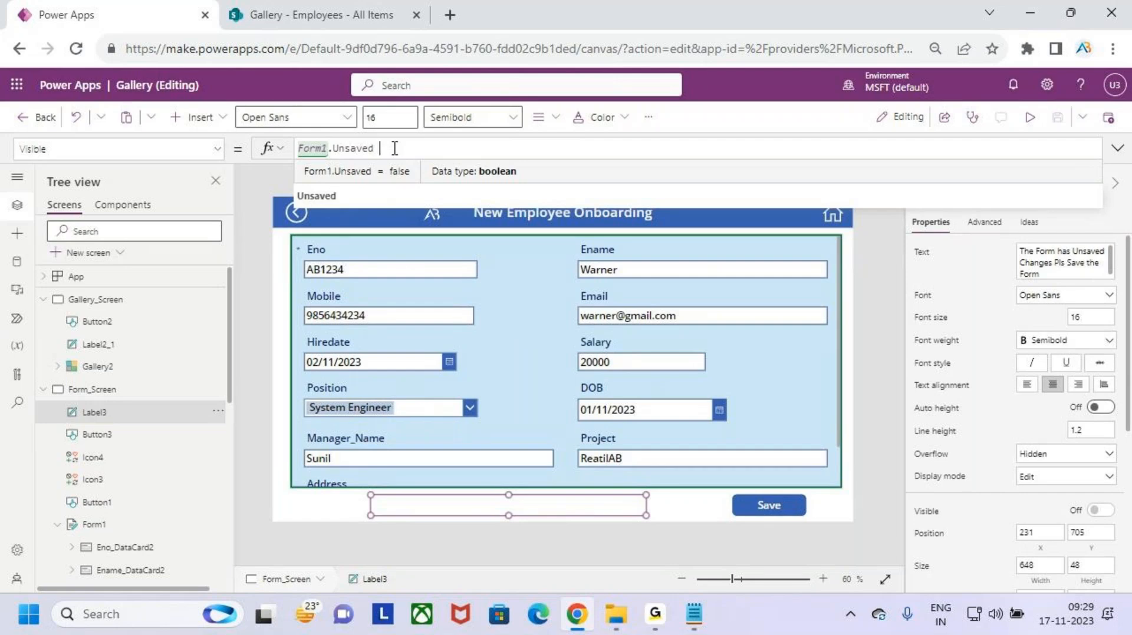
type("&&")
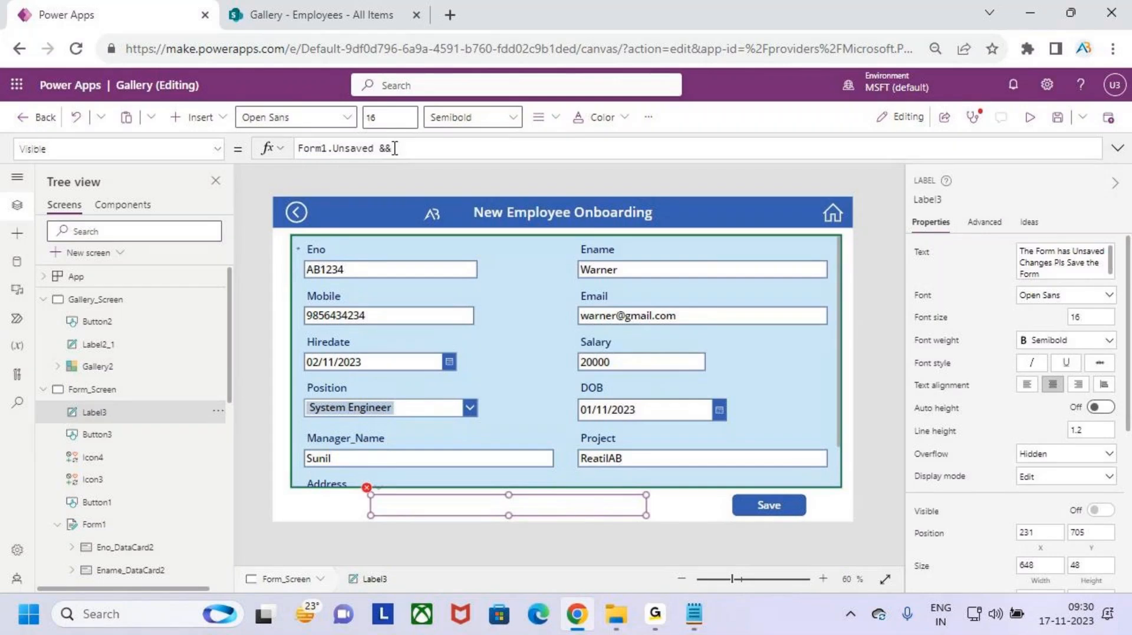
type("Fom")
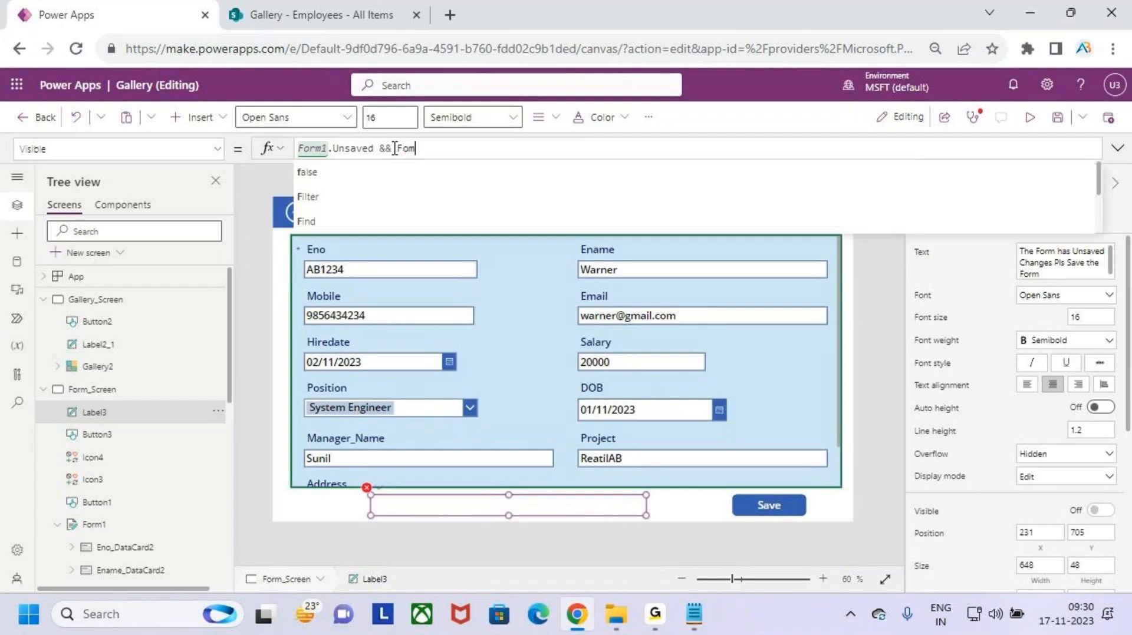
key("BackSpace")
key("BackSpace")
type("orm")
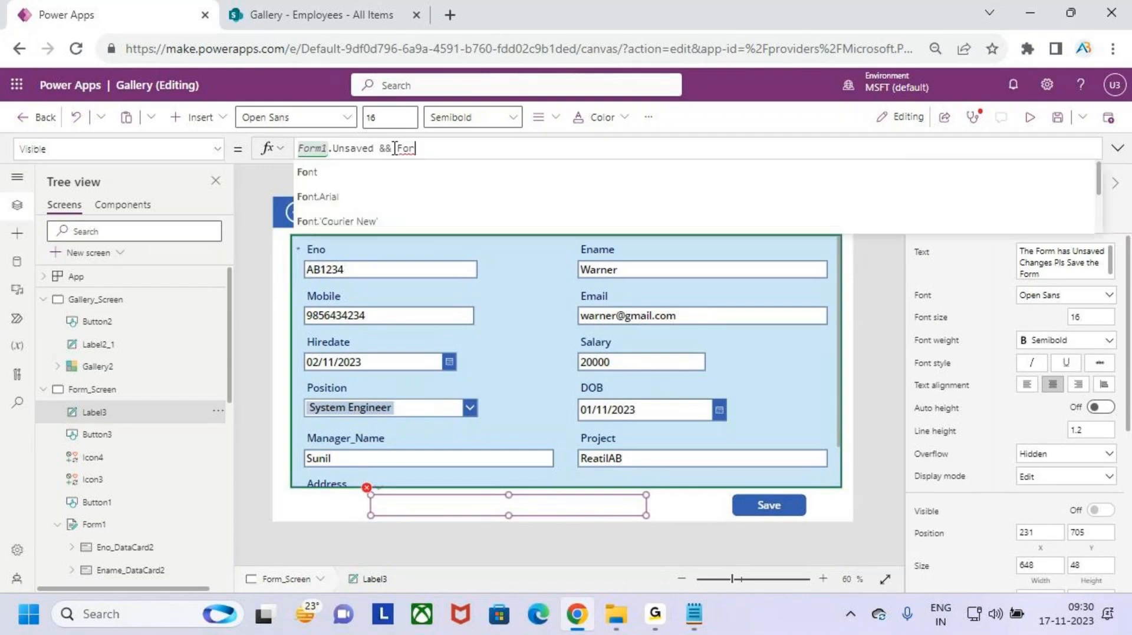
key("Down")
key("Down")
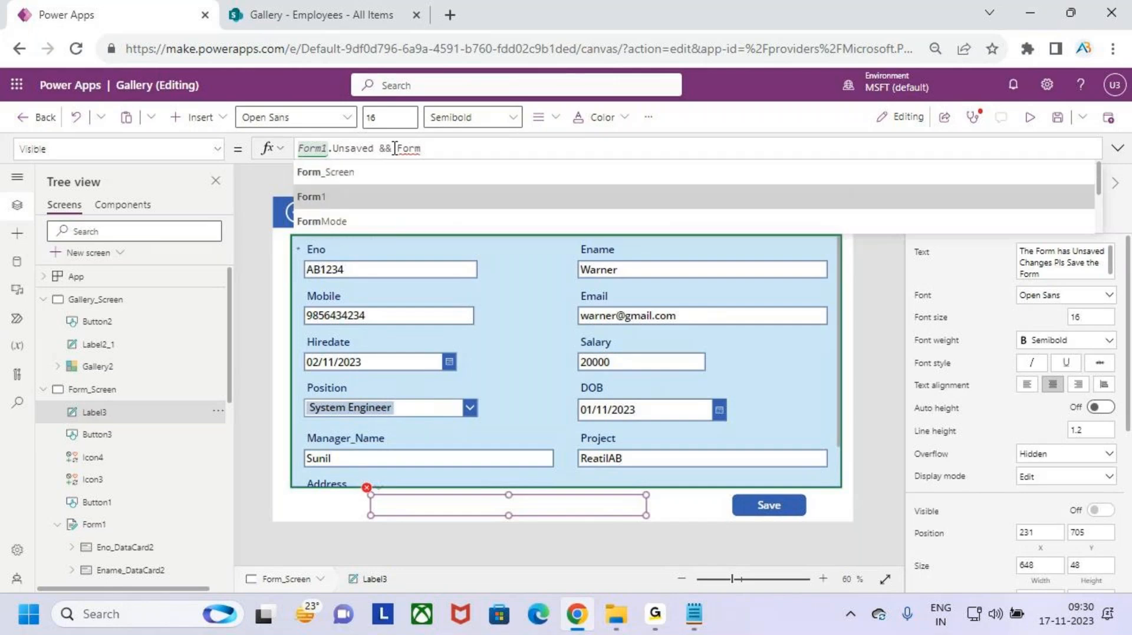
key("Tab")
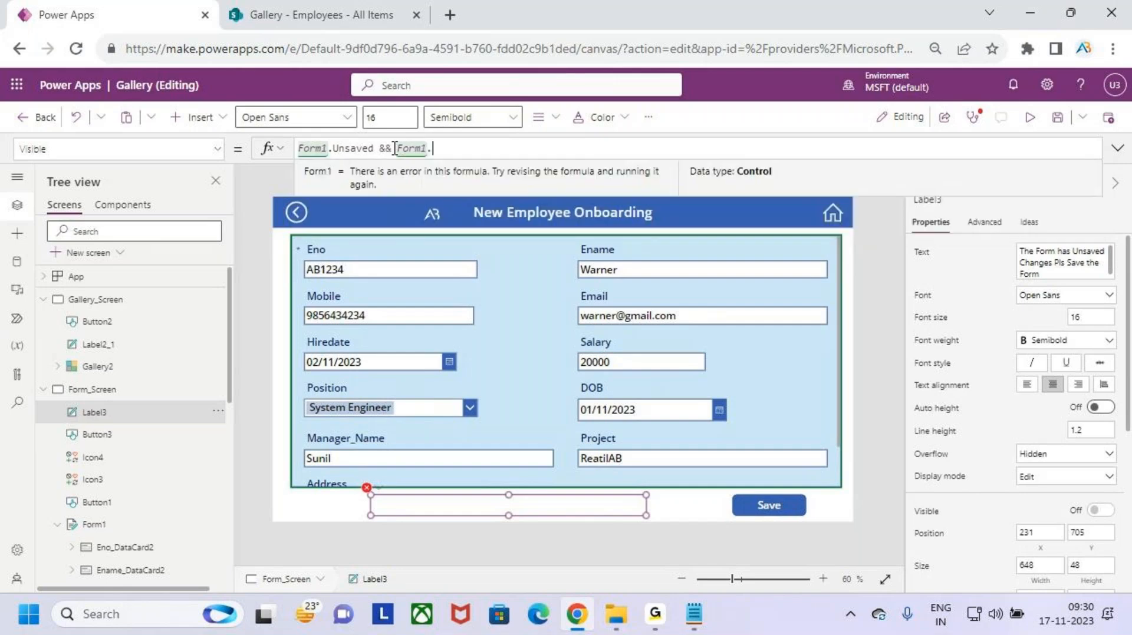
type(".mode")
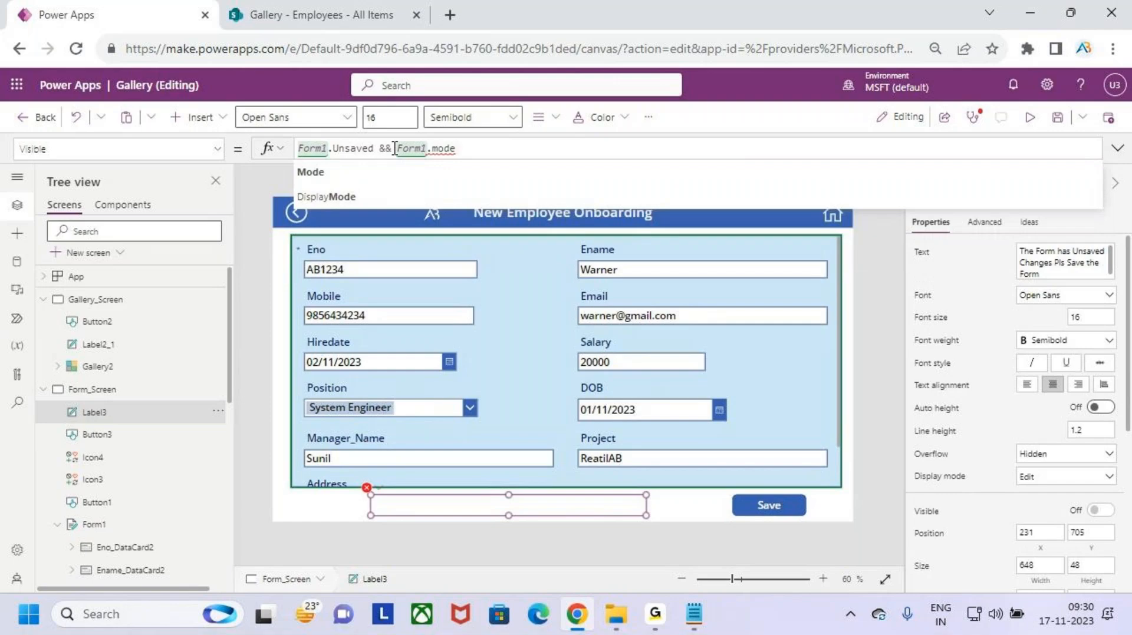
key("Tab")
- Complete the condition with <>FormMode.New and save the app
type("=")
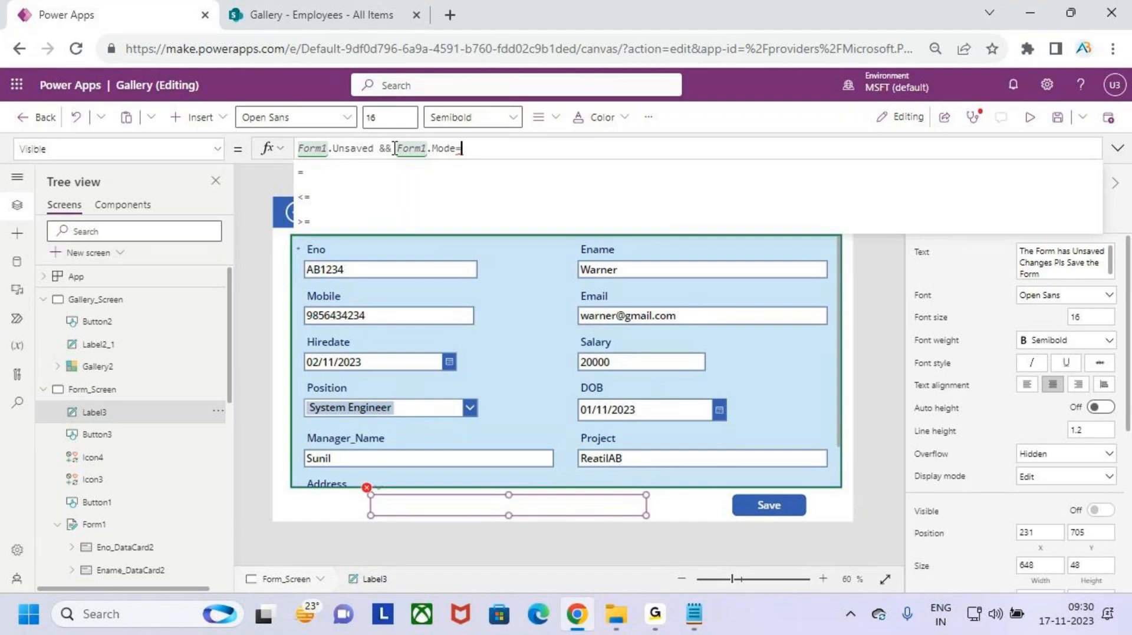
key("BackSpace")
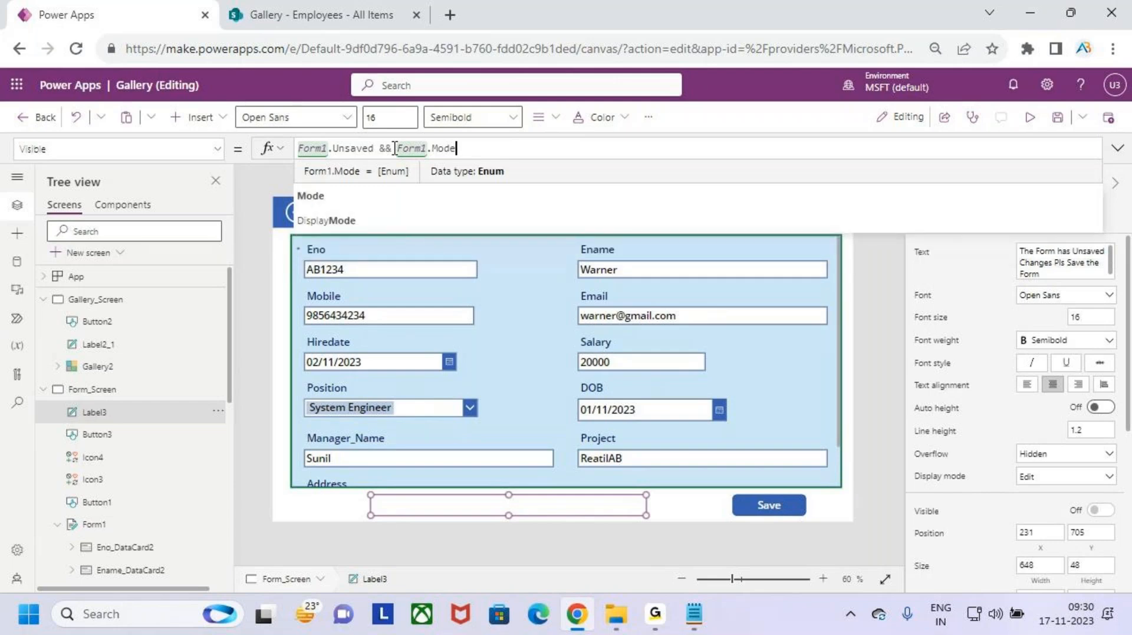
type("<>form")
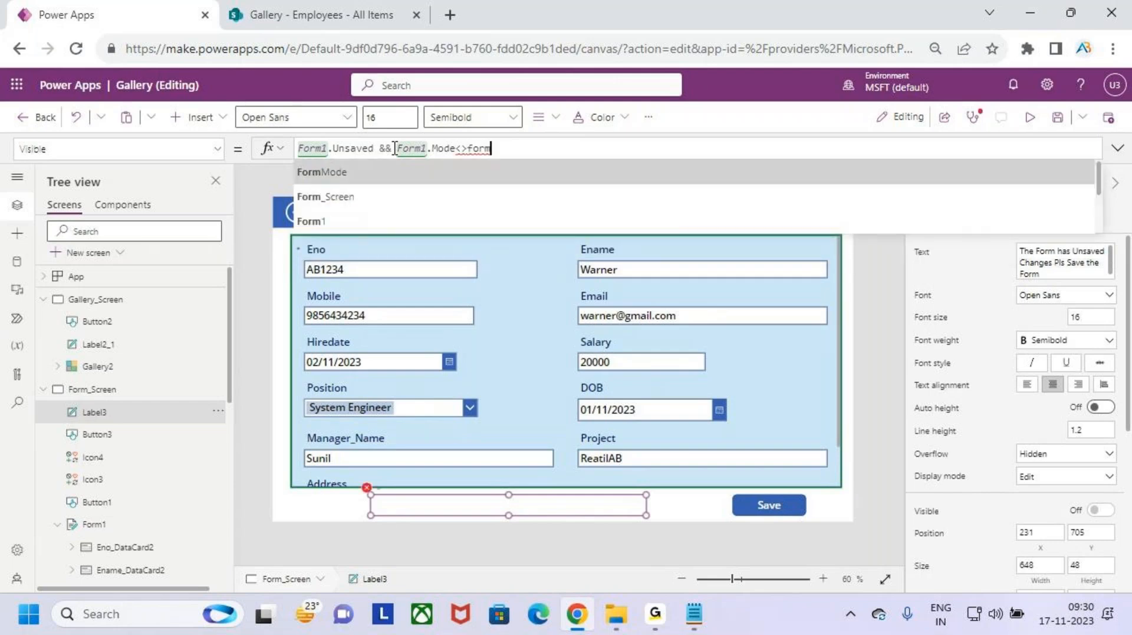
key("Tab")
type(".")
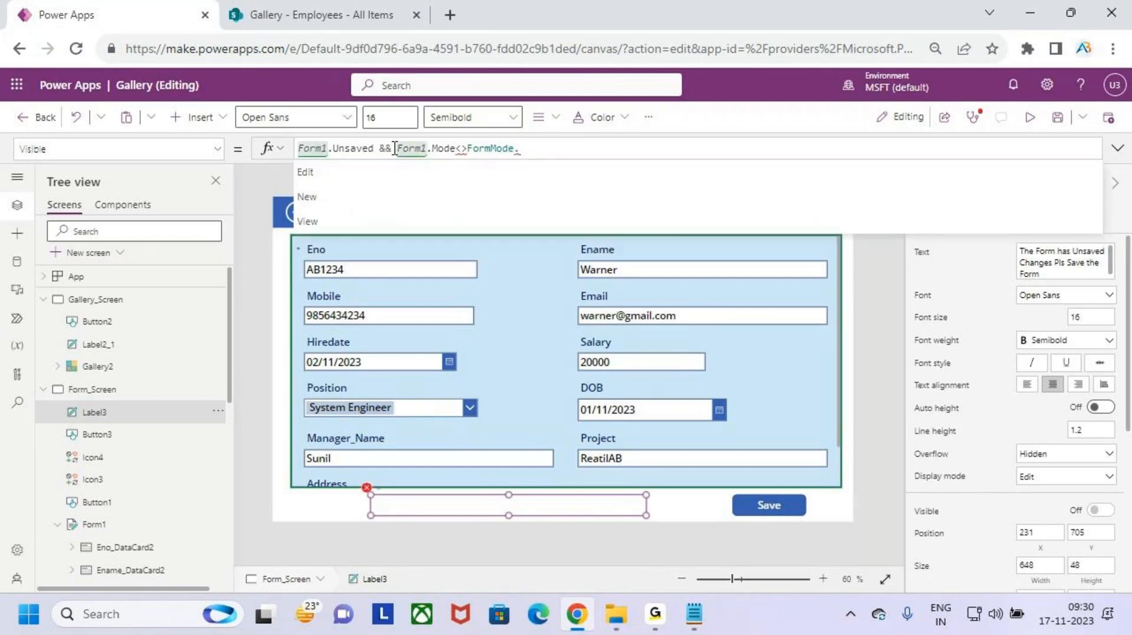
type("new")
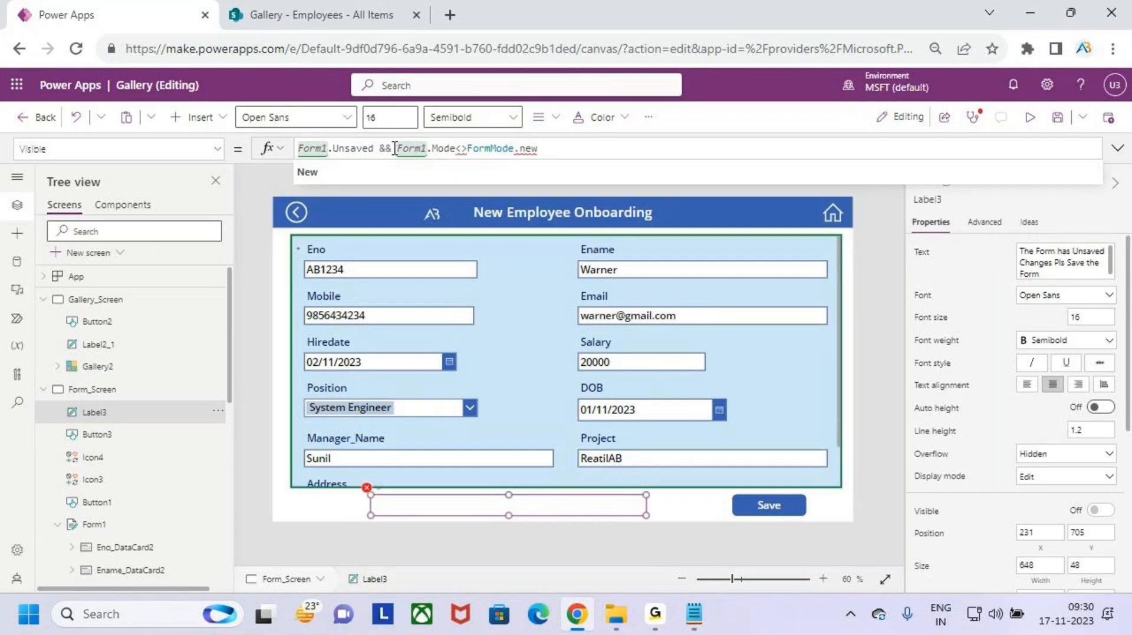
key("Tab")
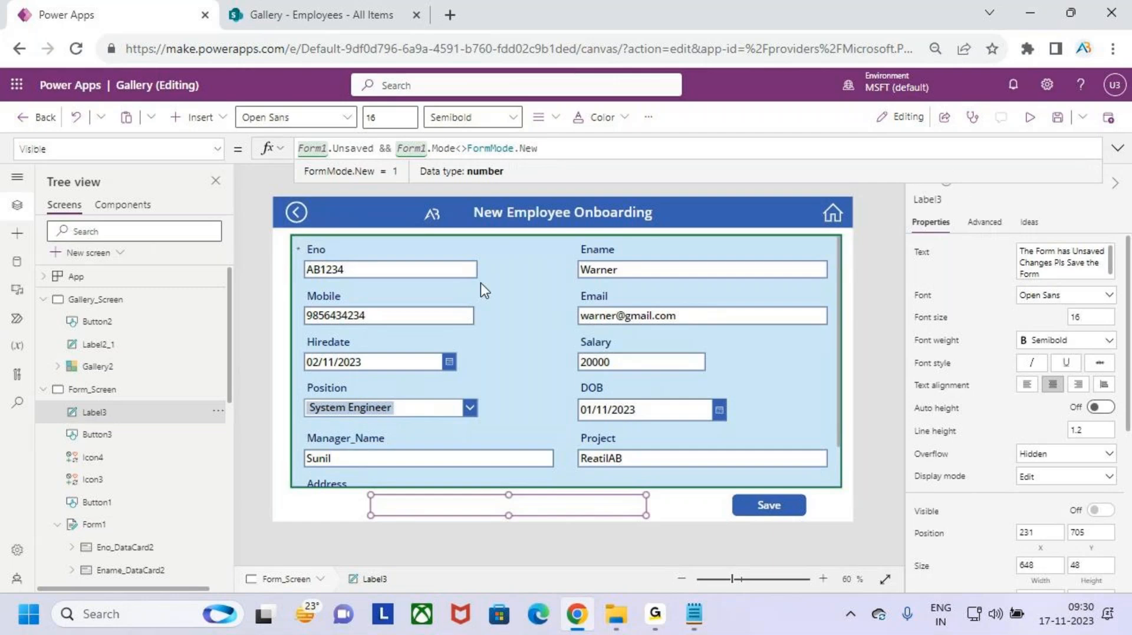
left_click(1057, 117)
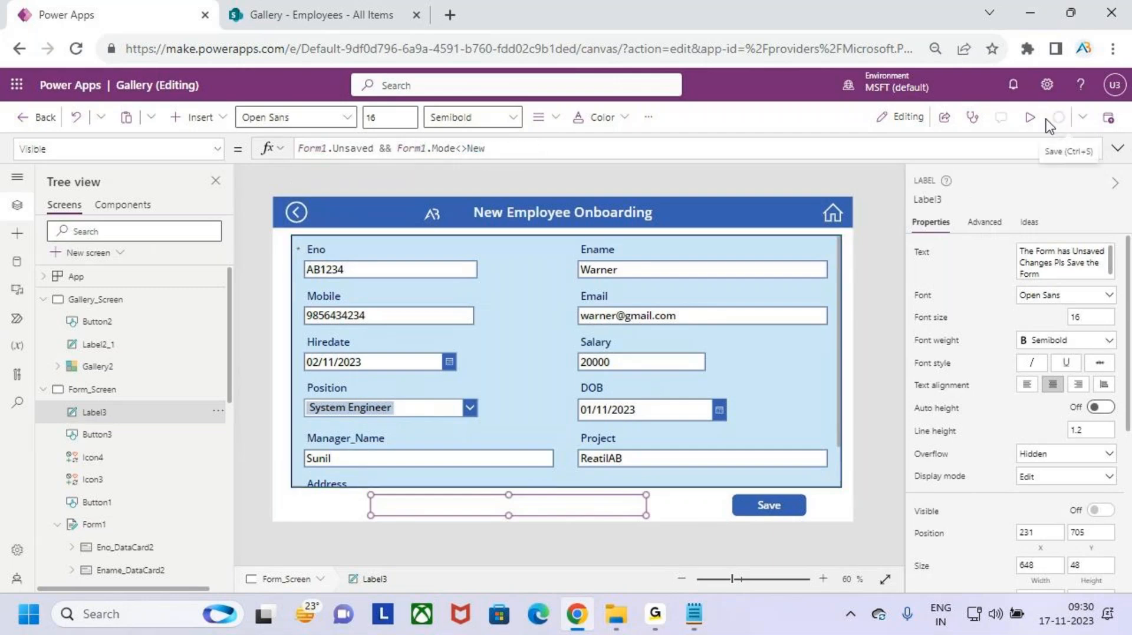
- Preview the app, view a blank new-employee form, then open employee AB1234 for editing
left_click(1029, 120)
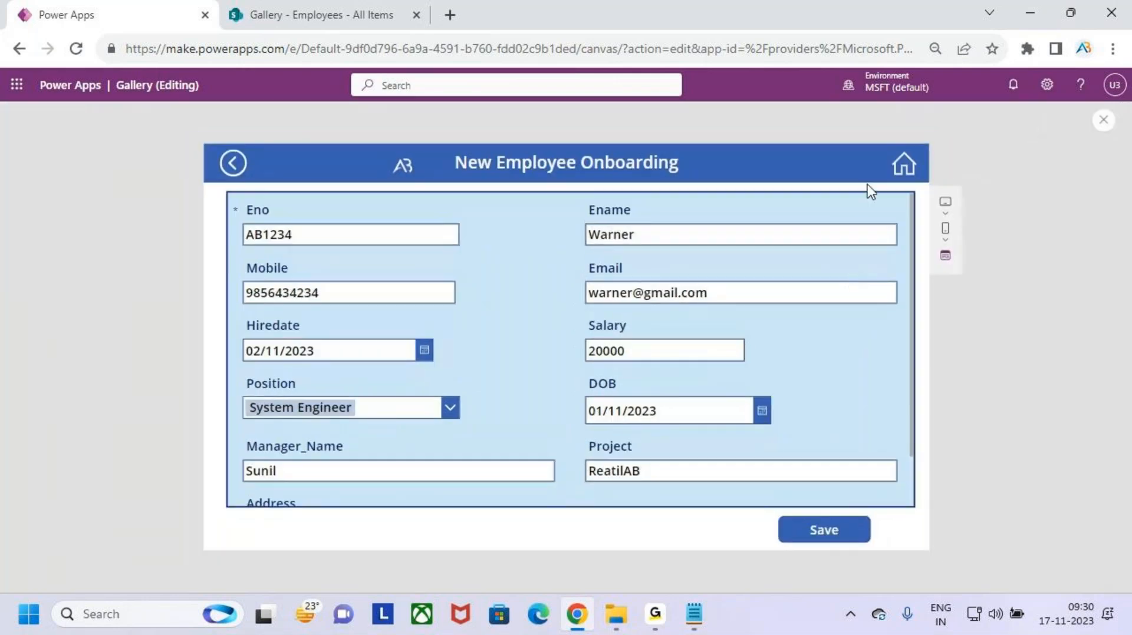
left_click(902, 162)
left_click(861, 165)
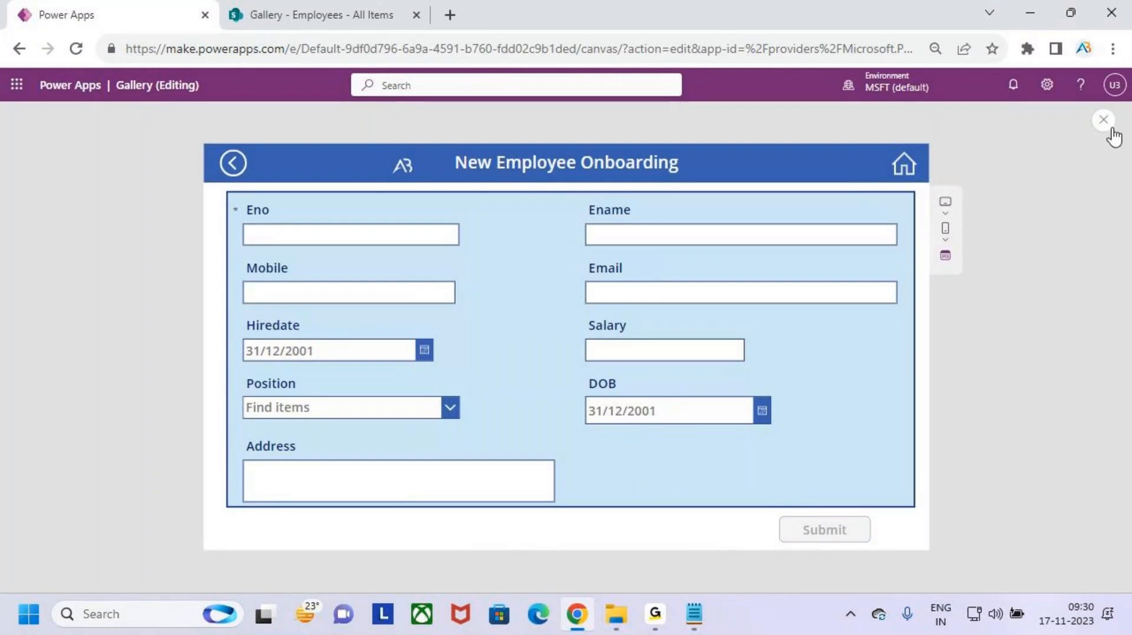
left_click(904, 165)
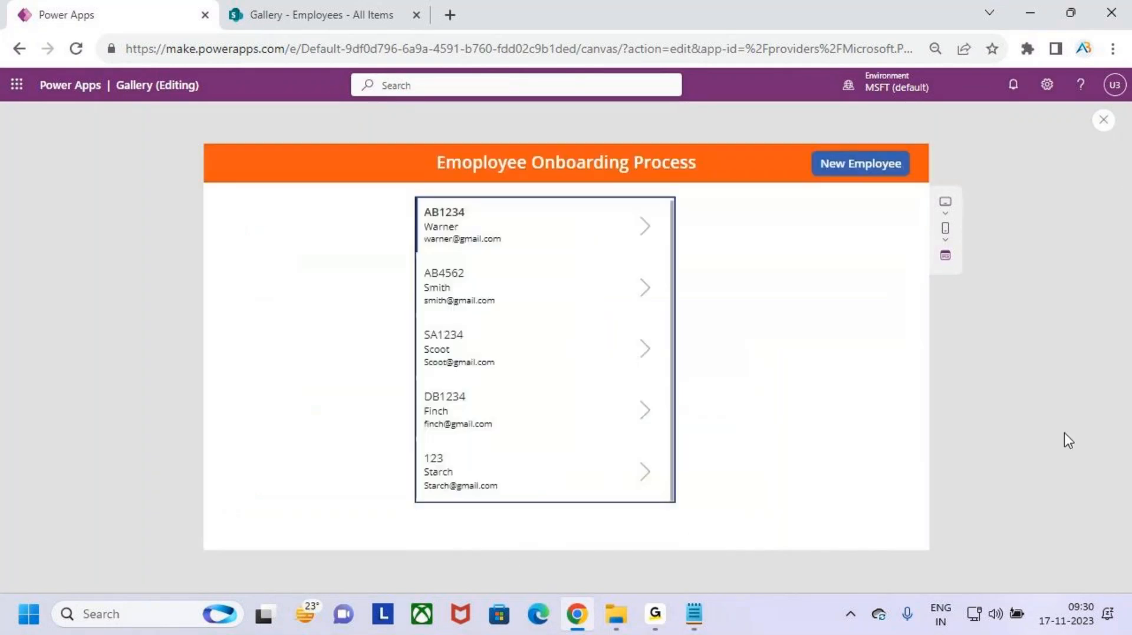
left_click(644, 230)
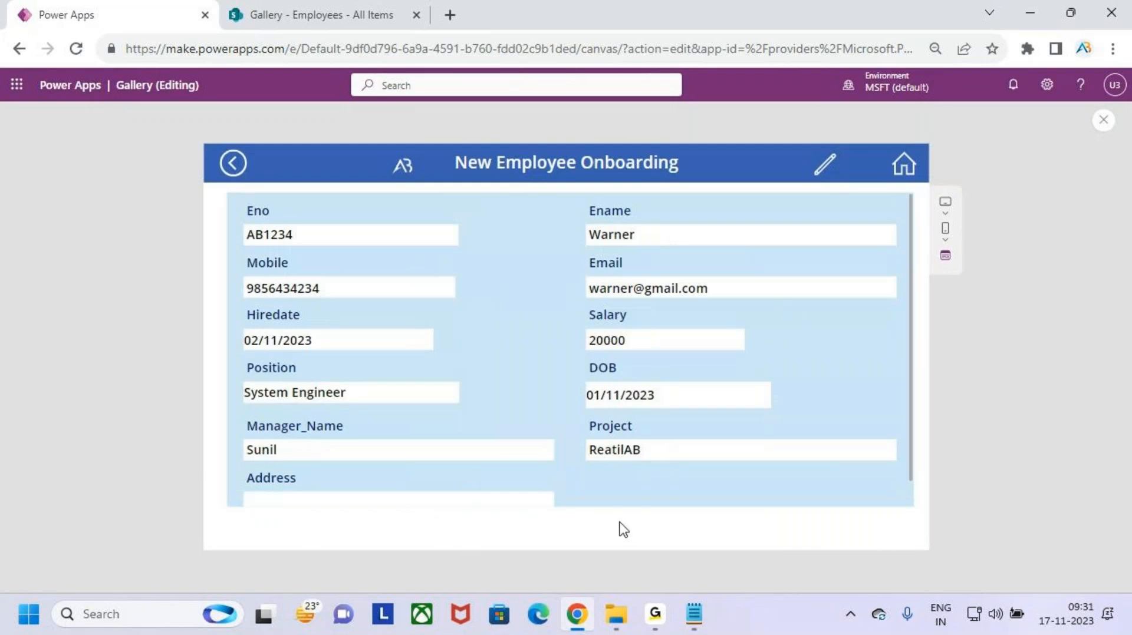
left_click(824, 165)
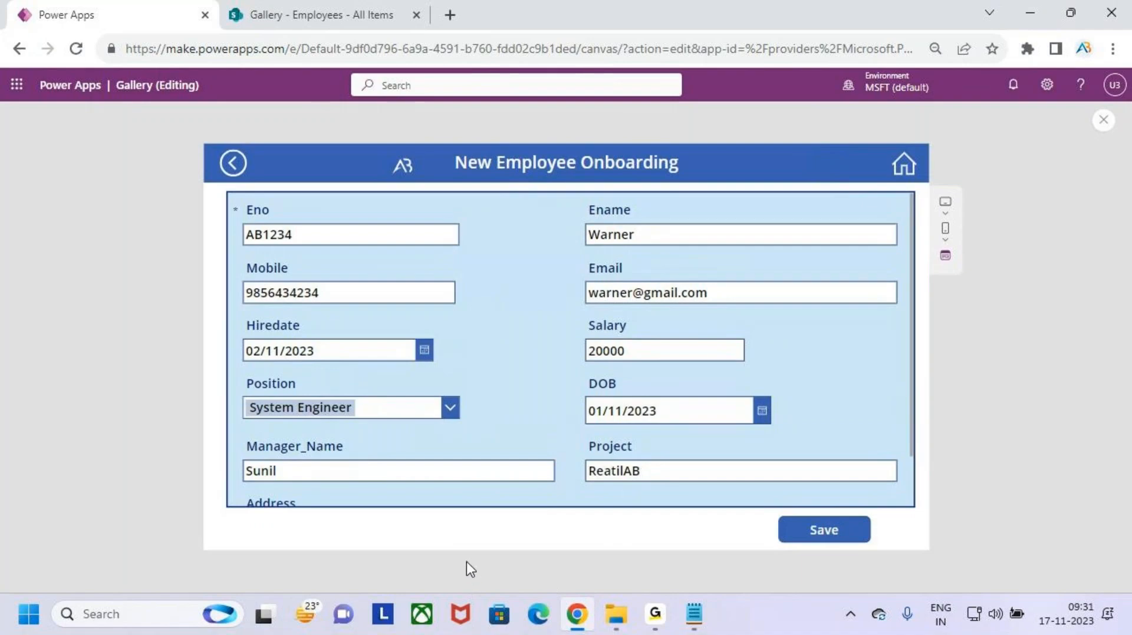
- Change employee AB1234's Ename to 'Venky' and save the record
left_click(667, 235)
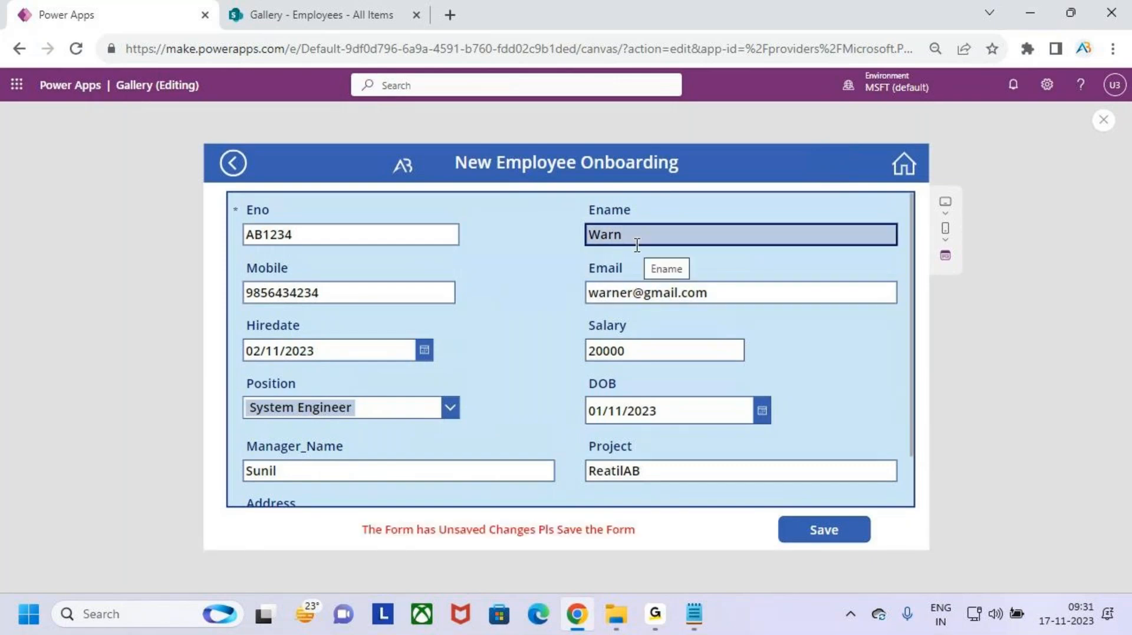
key("BackSpace")
key("BackSpace")
key("BackSpace")
key("BackSpace")
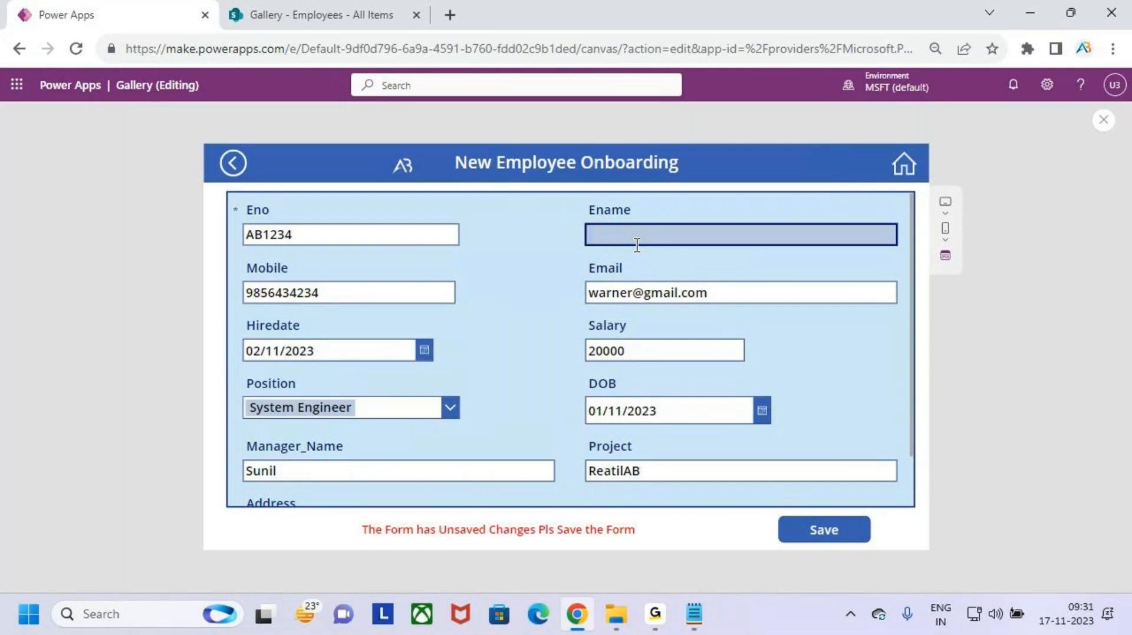
type("Venky")
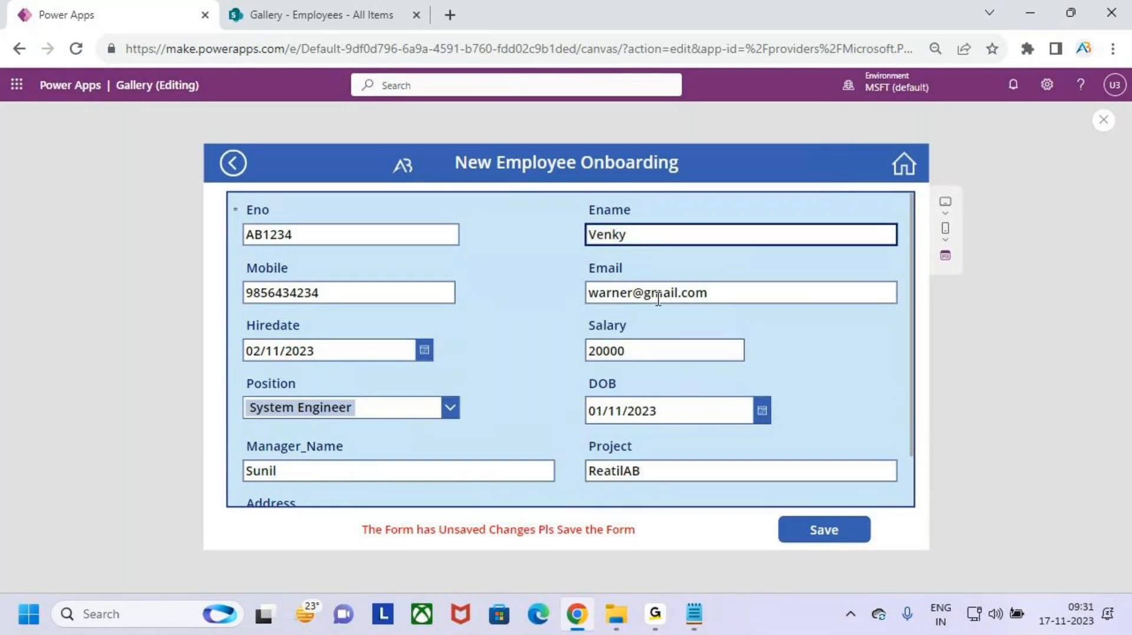
left_click_drag(571, 216, 667, 255)
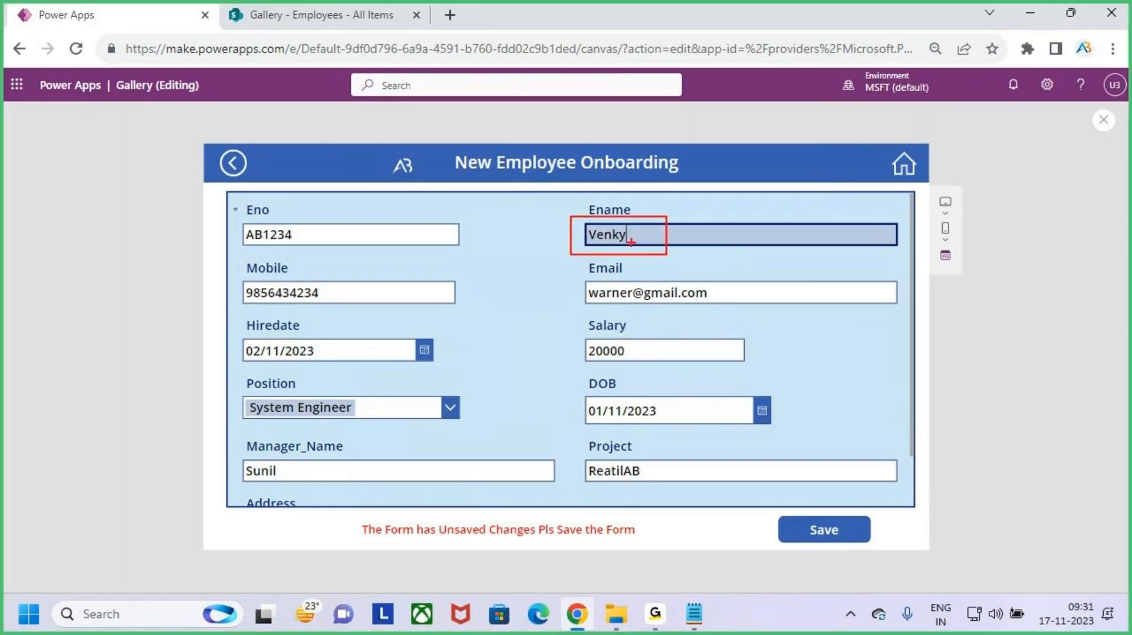
mouse_move(623, 186)
left_mouse_down()
mouse_move(638, 228)
mouse_move(628, 257)
left_mouse_up()
left_click_drag(362, 519, 645, 544)
mouse_move(485, 477)
left_mouse_down()
mouse_move(491, 518)
mouse_move(515, 500)
left_mouse_up()
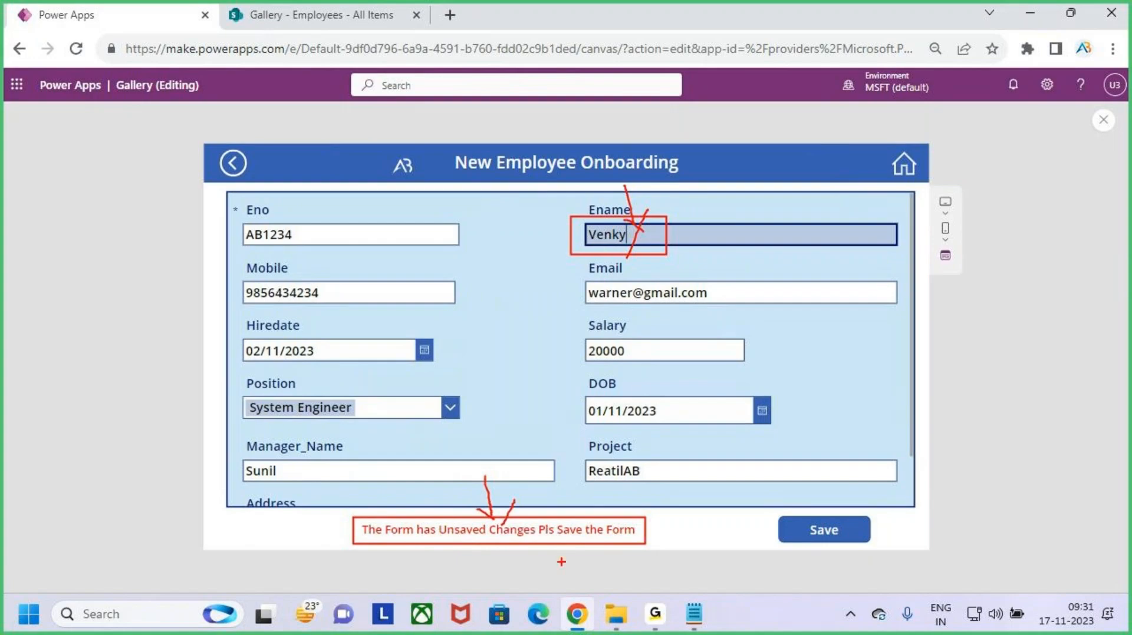
key("Escape")
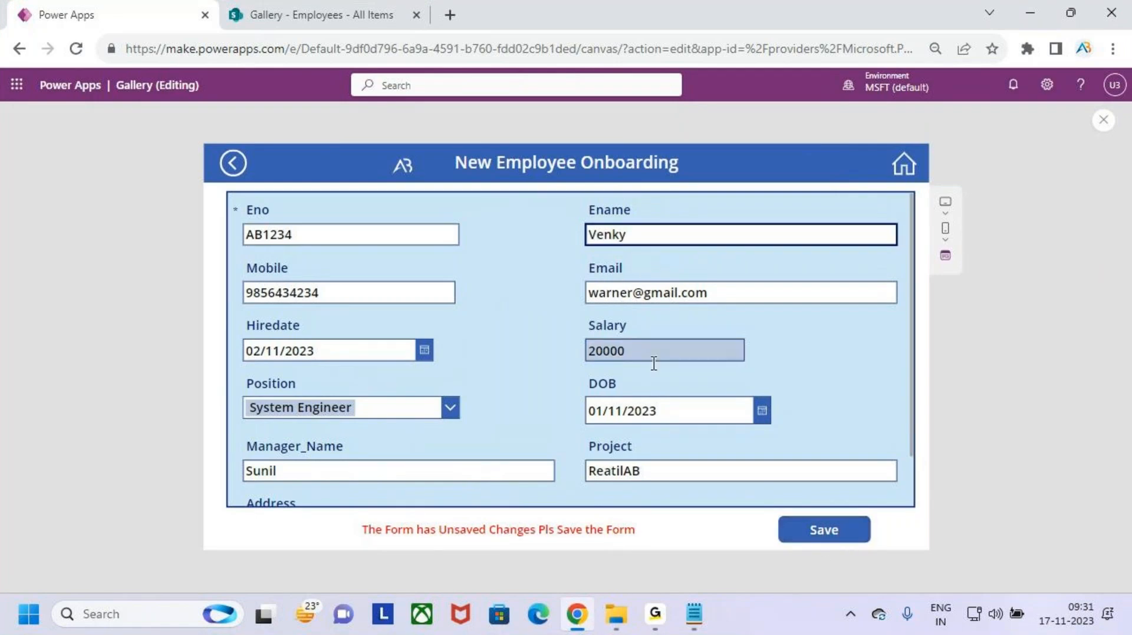
left_click(845, 534)
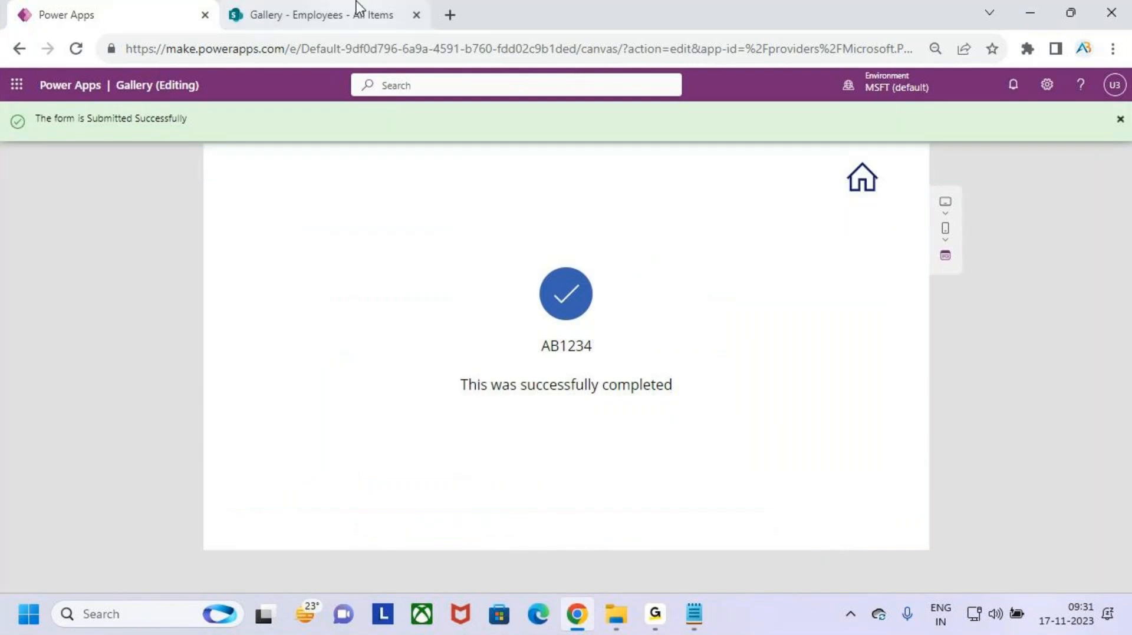
left_click(360, 8)
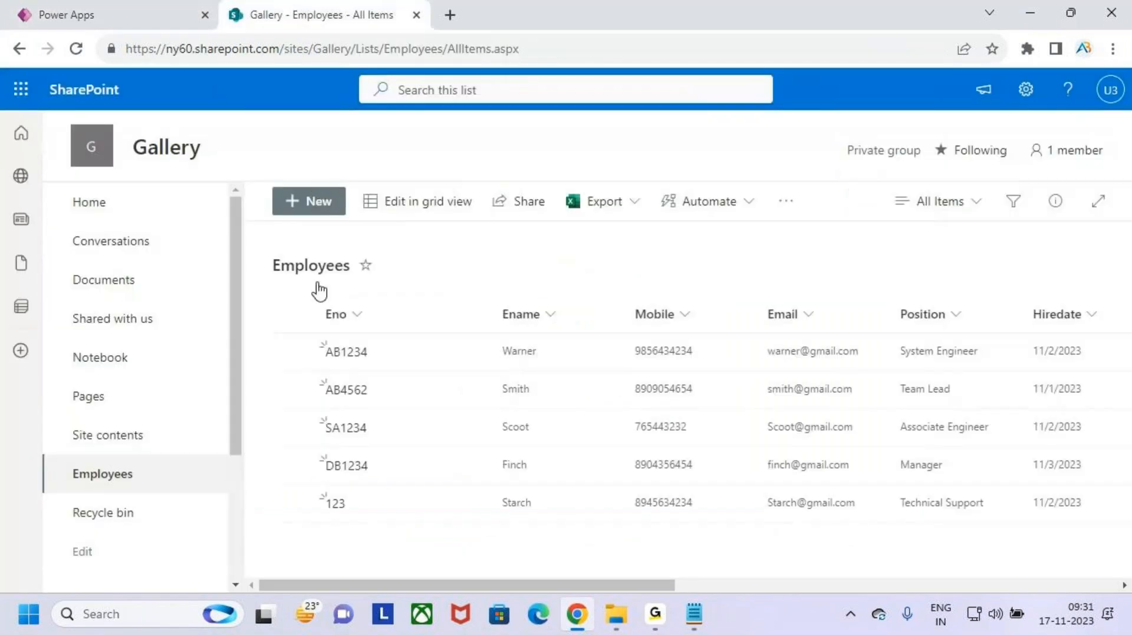
- Reload the SharePoint Employees list to confirm AB1234's new name, then return to Power Apps
left_click(75, 48)
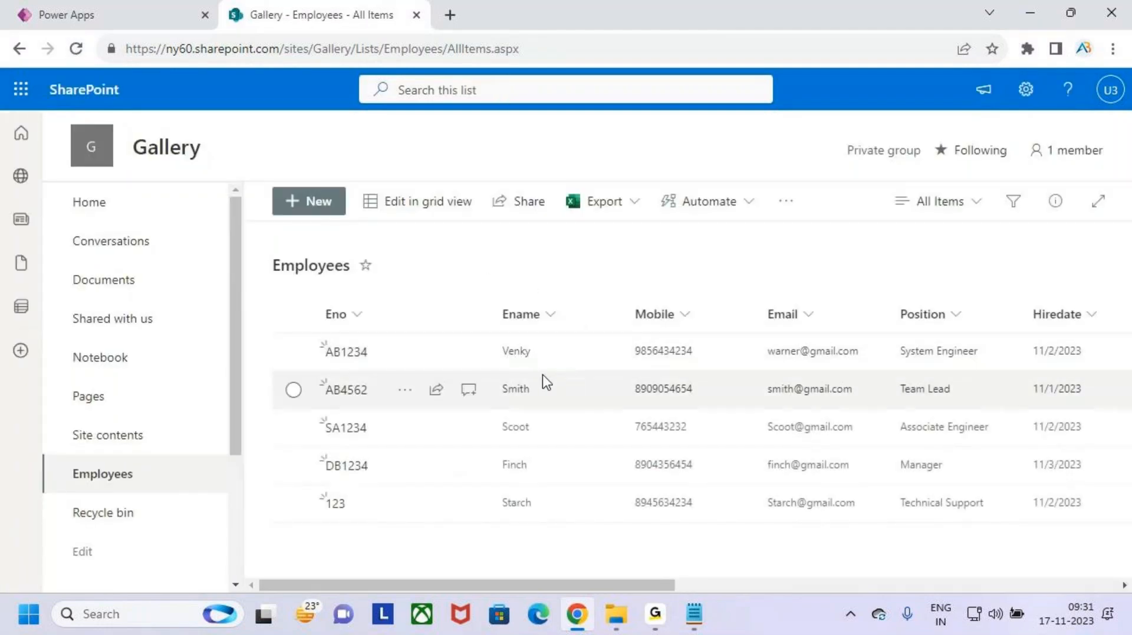
left_click(106, 14)
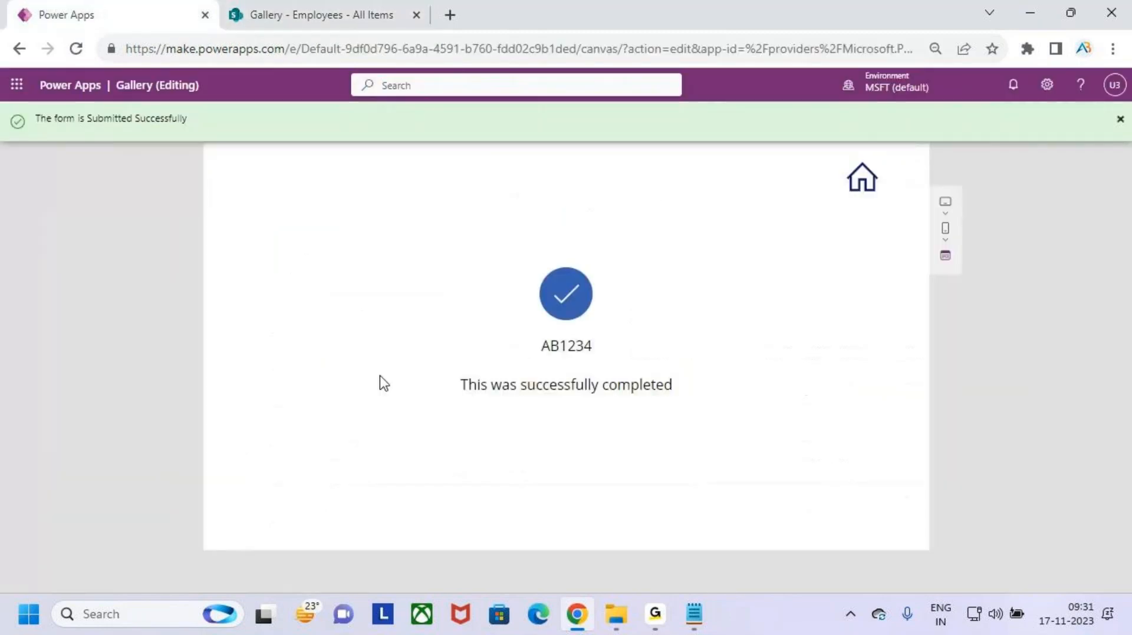
- Rename employee AB1234 to 'Warner', save it, then start a new employee record
left_click(860, 177)
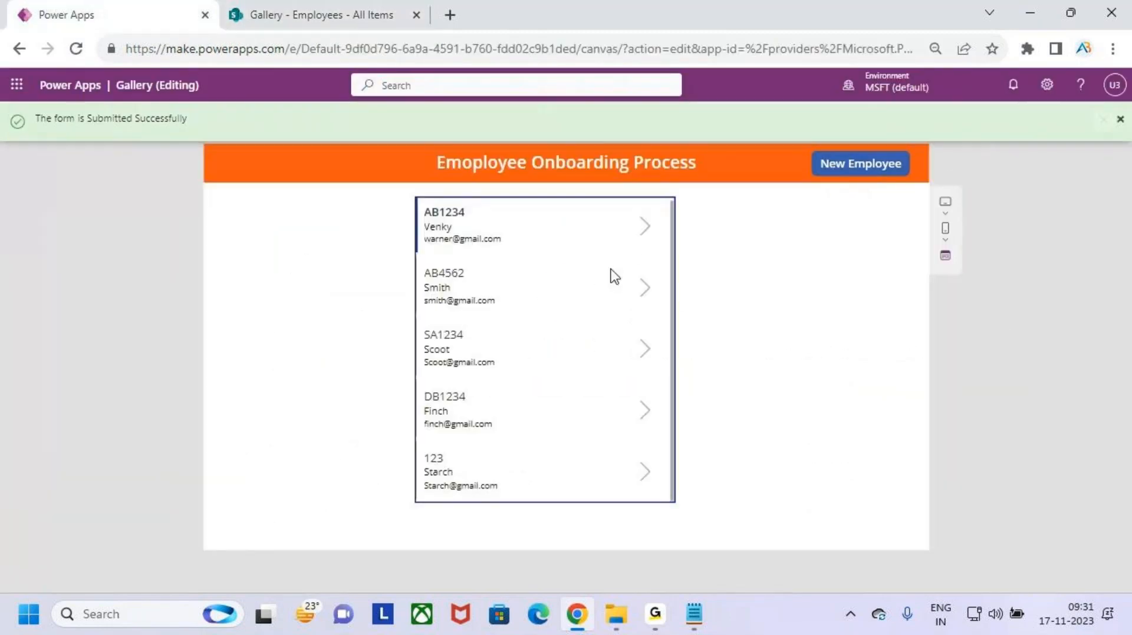
left_click(645, 229)
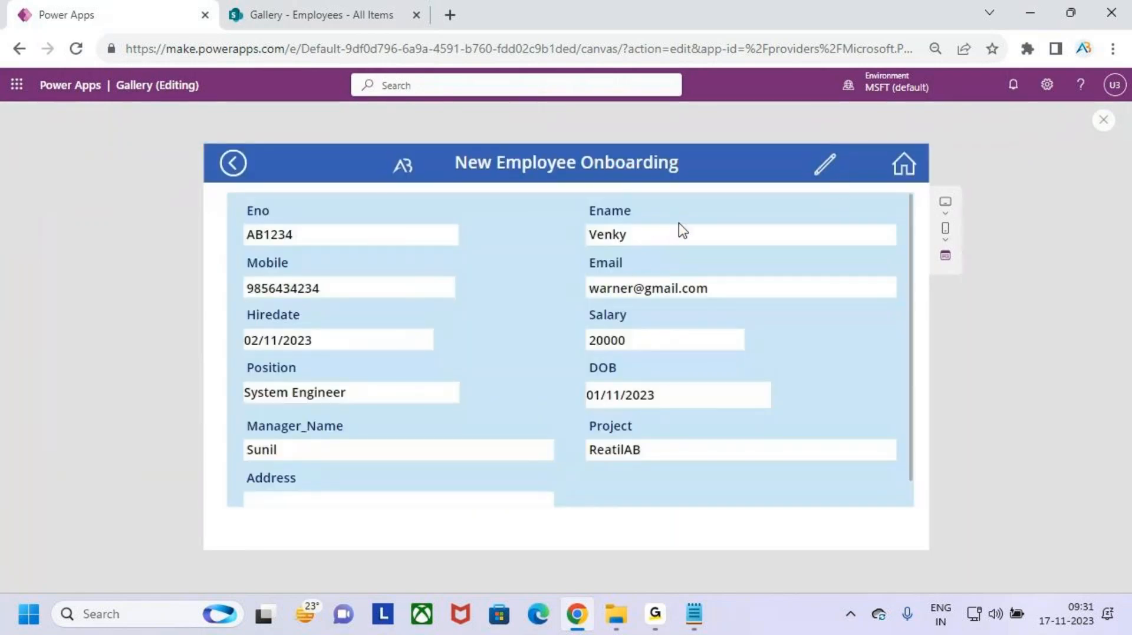
left_click(826, 175)
left_click(651, 236)
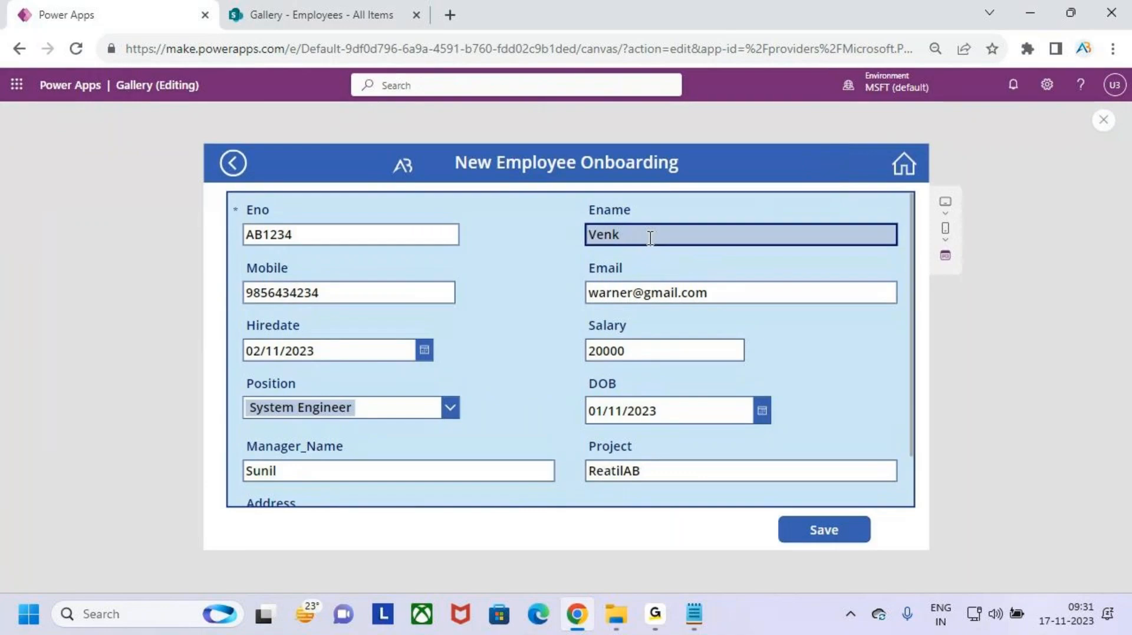
key("BackSpace")
key("BackSpace")
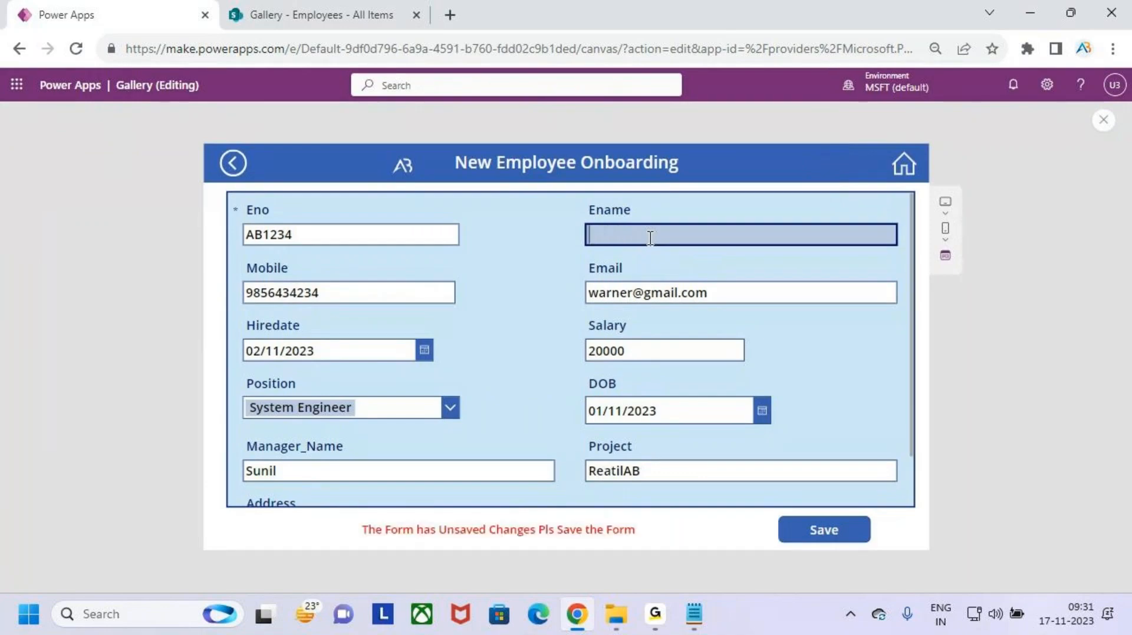
type("Warner")
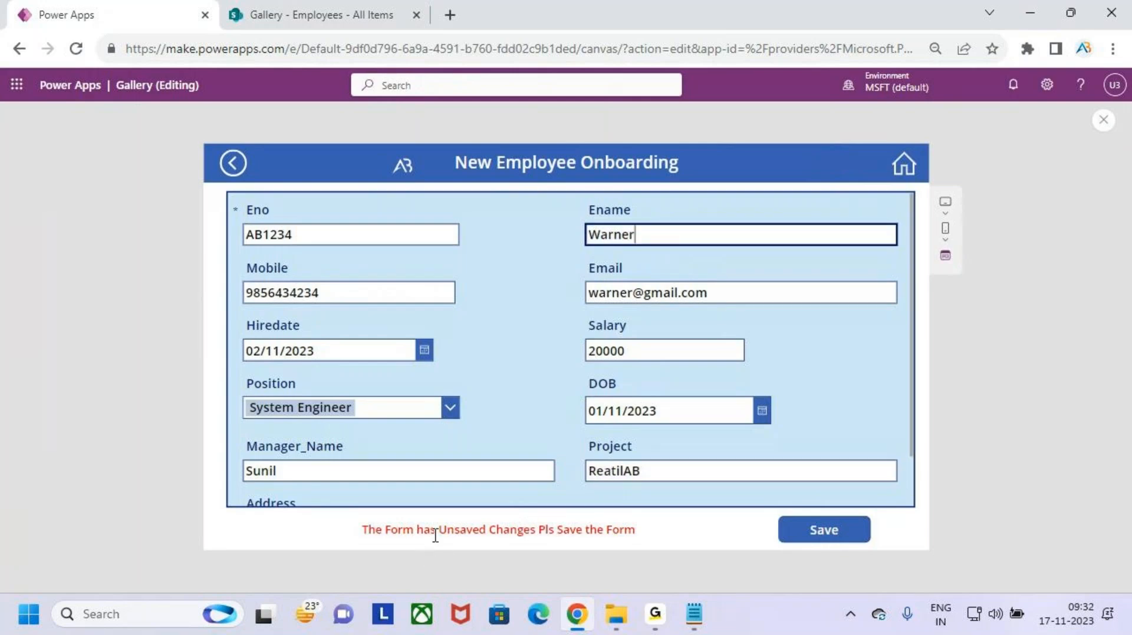
left_click(841, 536)
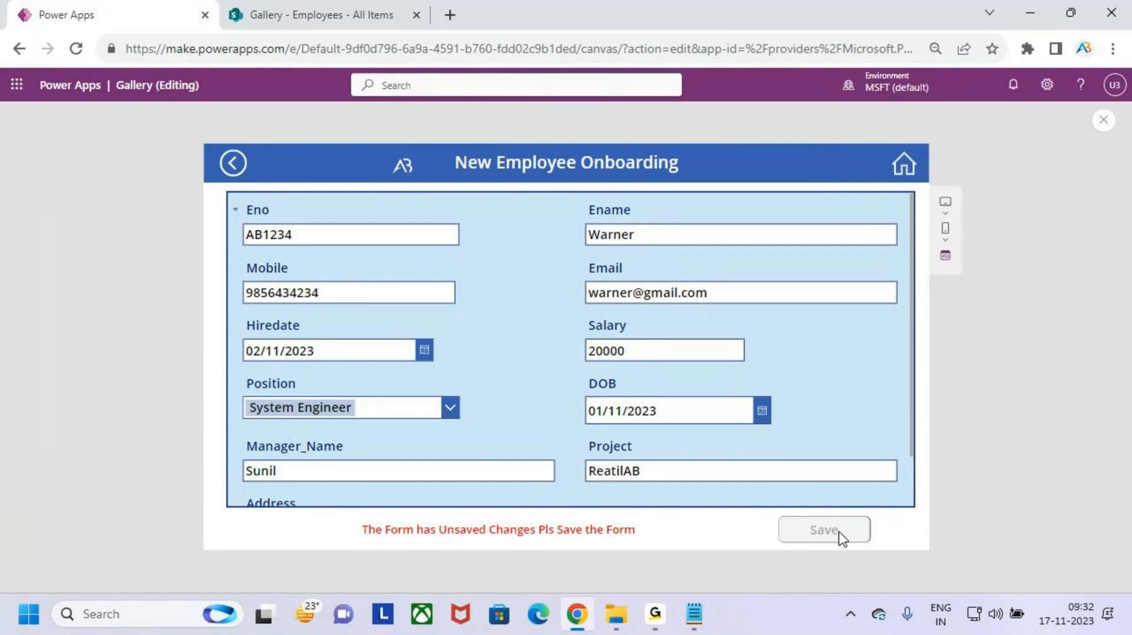
left_click(862, 178)
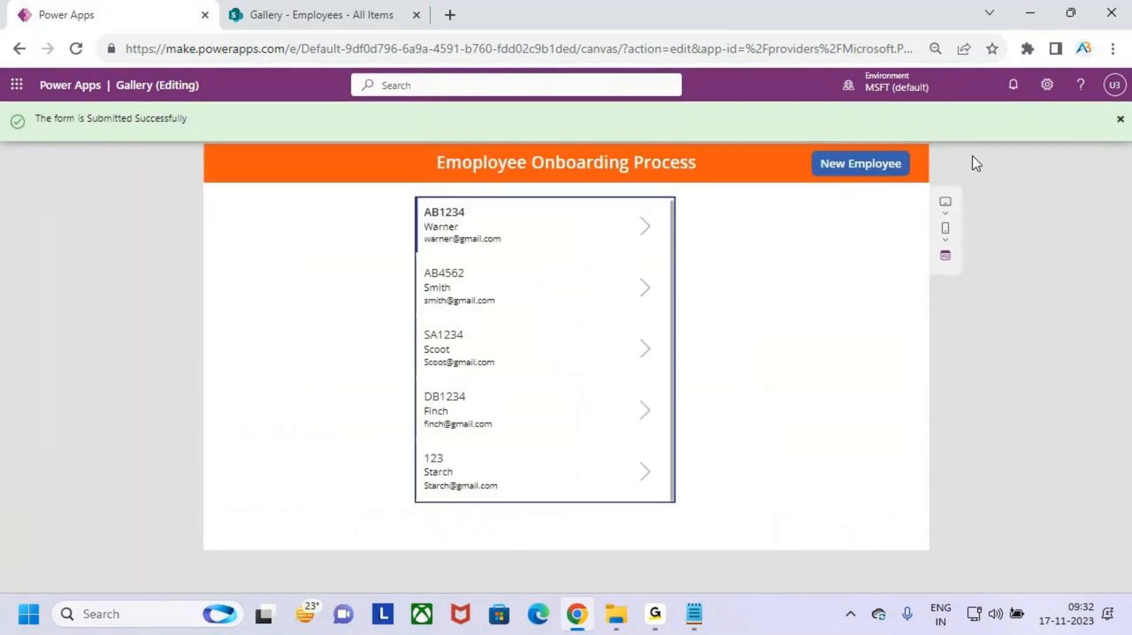
left_click(873, 171)
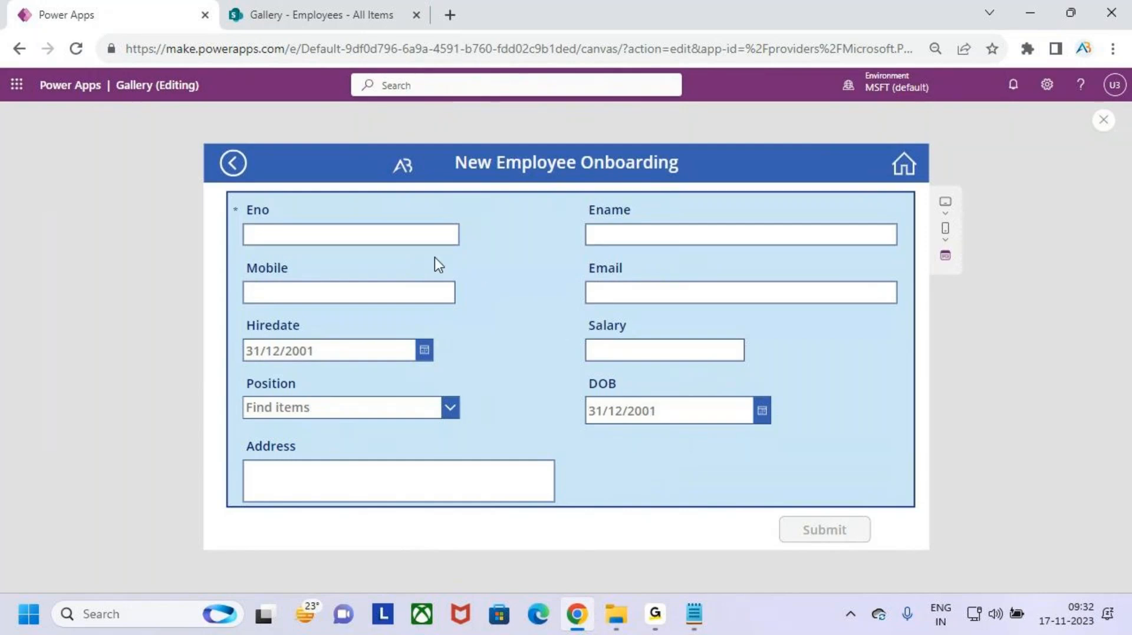
- Enter employee number ss1234 and employee name ABD
left_click(420, 235)
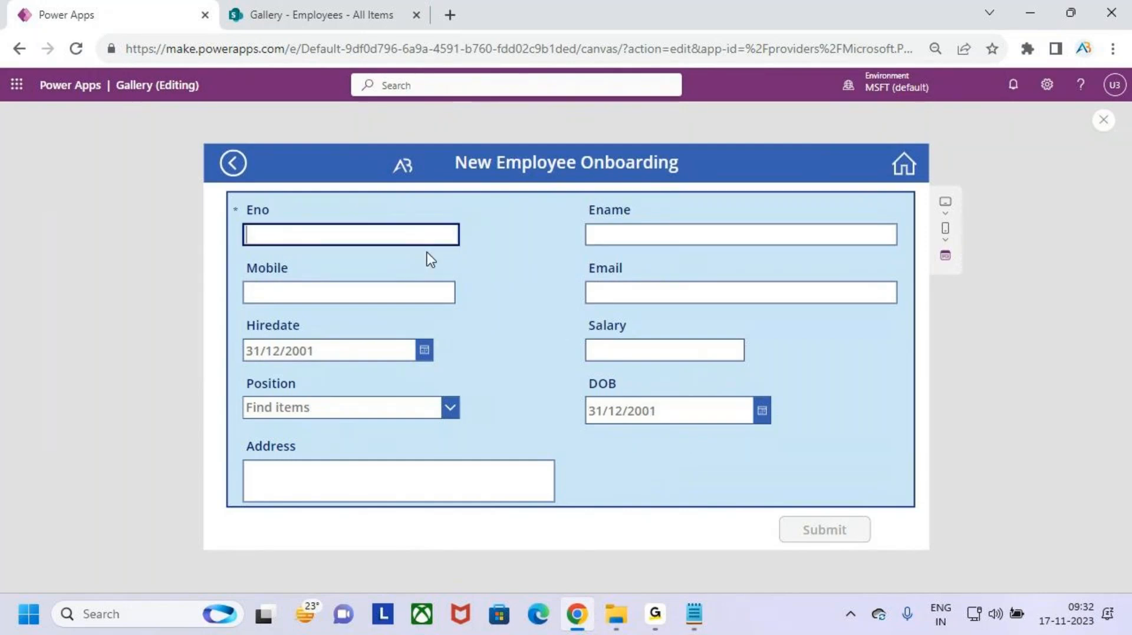
type("ss1234")
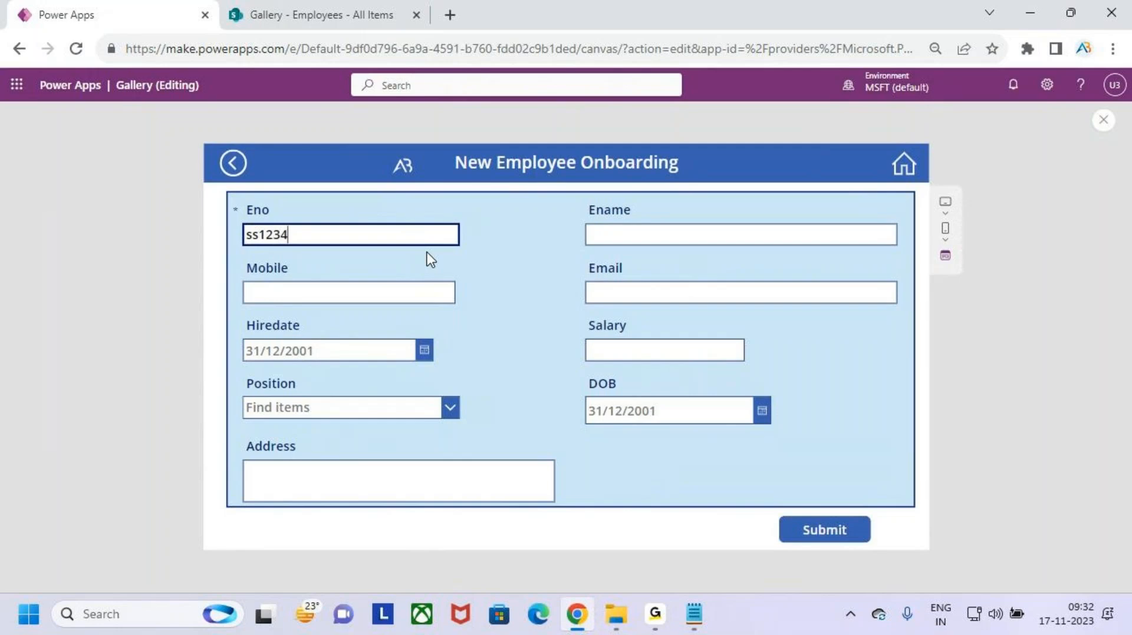
left_click(673, 235)
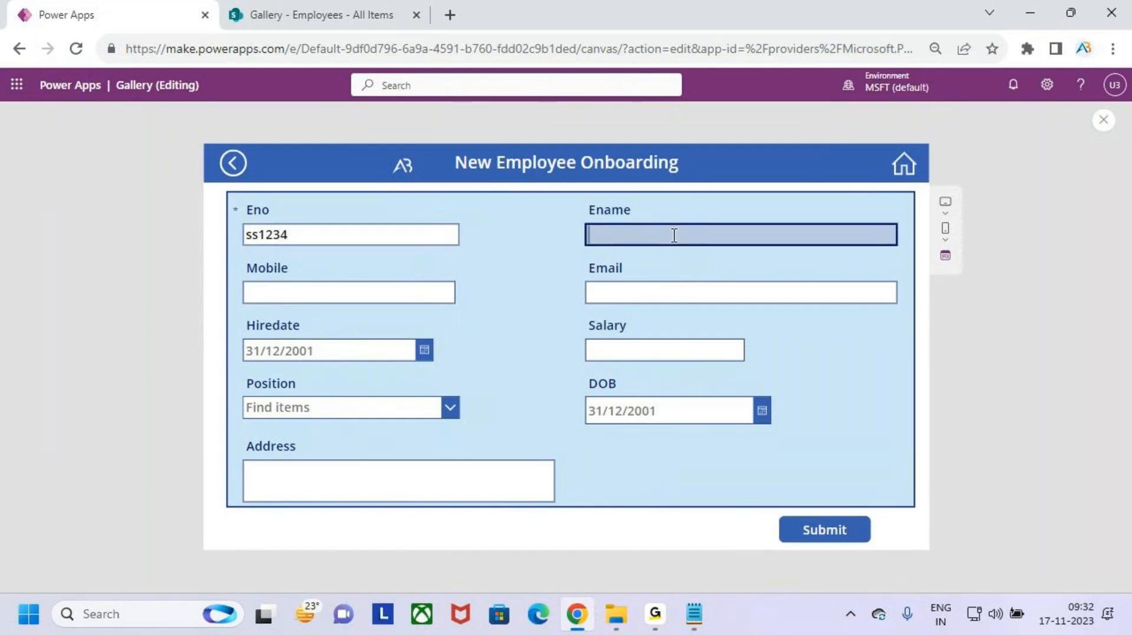
key("Caps_Lock")
type("ADB")
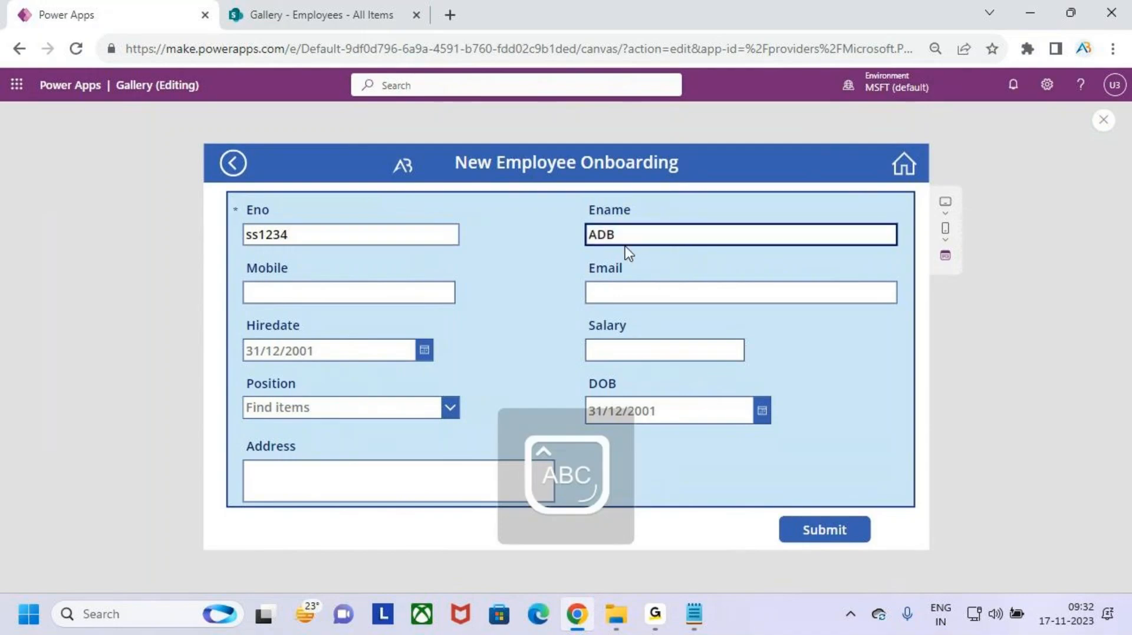
left_click(604, 237)
key("BackSpace")
key("BackSpace")
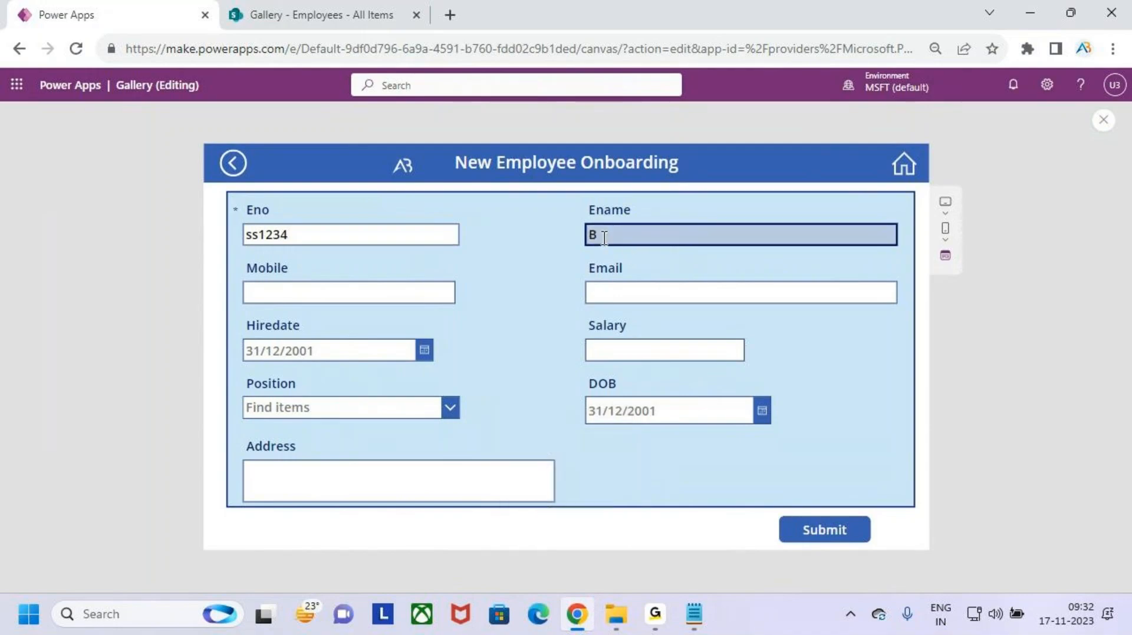
type("ABD")
- Fill in the mobile number and email address, and set salary to 12000
left_click(392, 293)
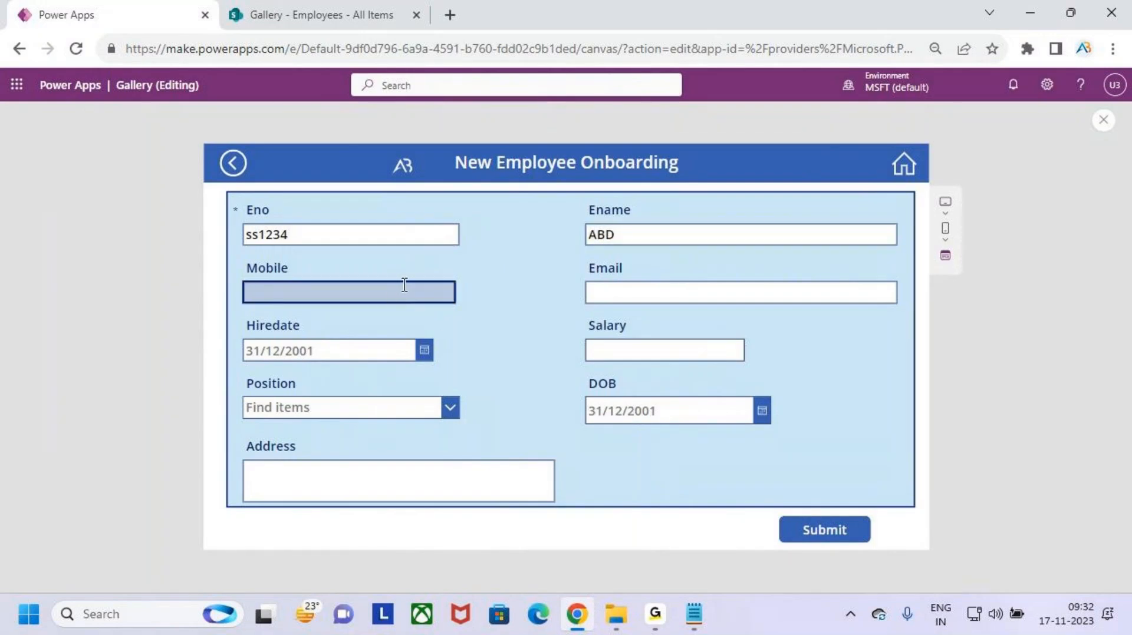
type("800434556")
left_click(645, 295)
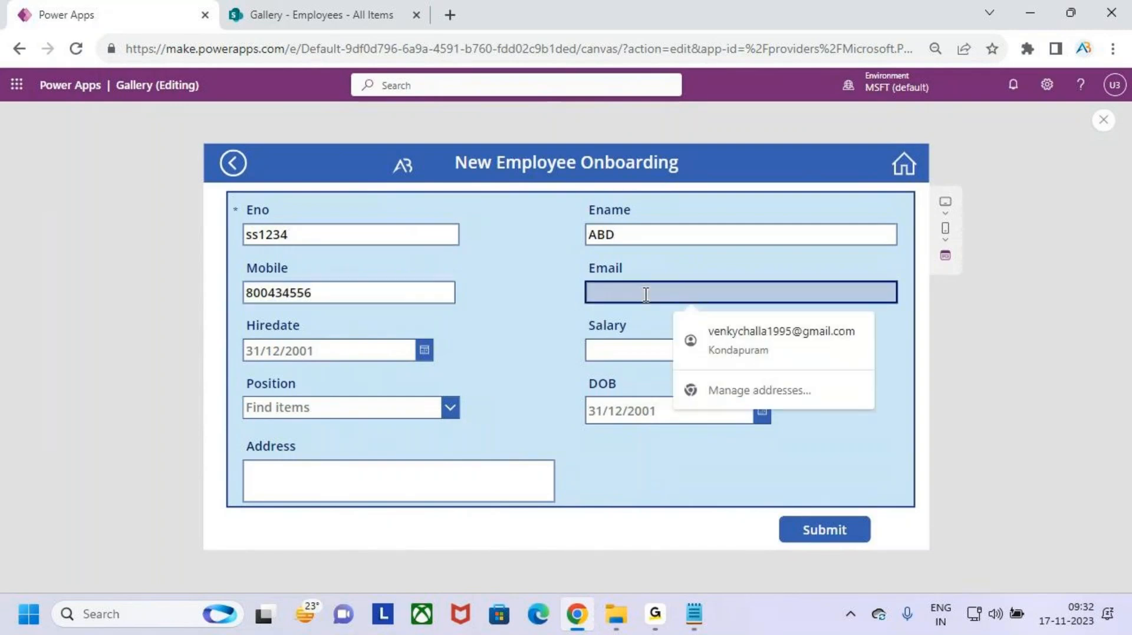
key("Caps_Lock")
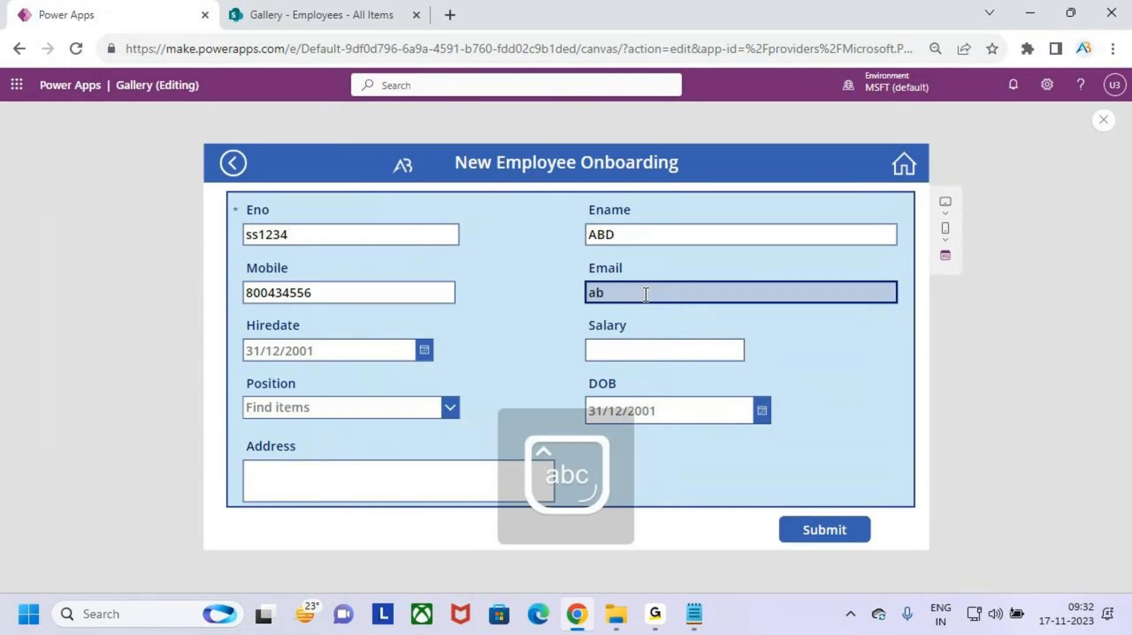
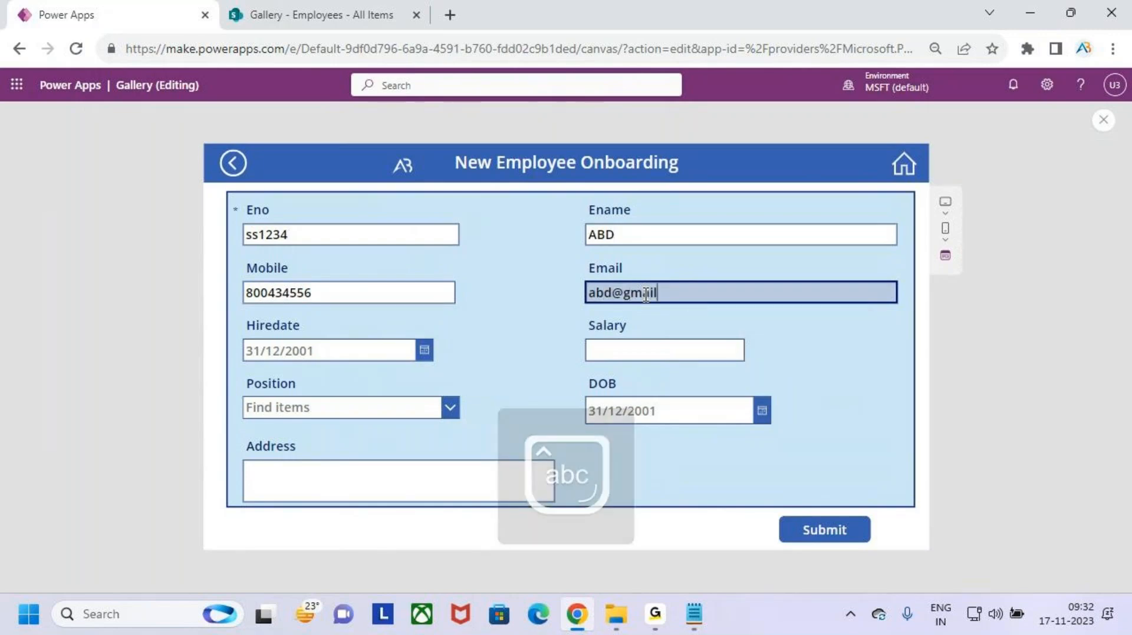
left_click(638, 347)
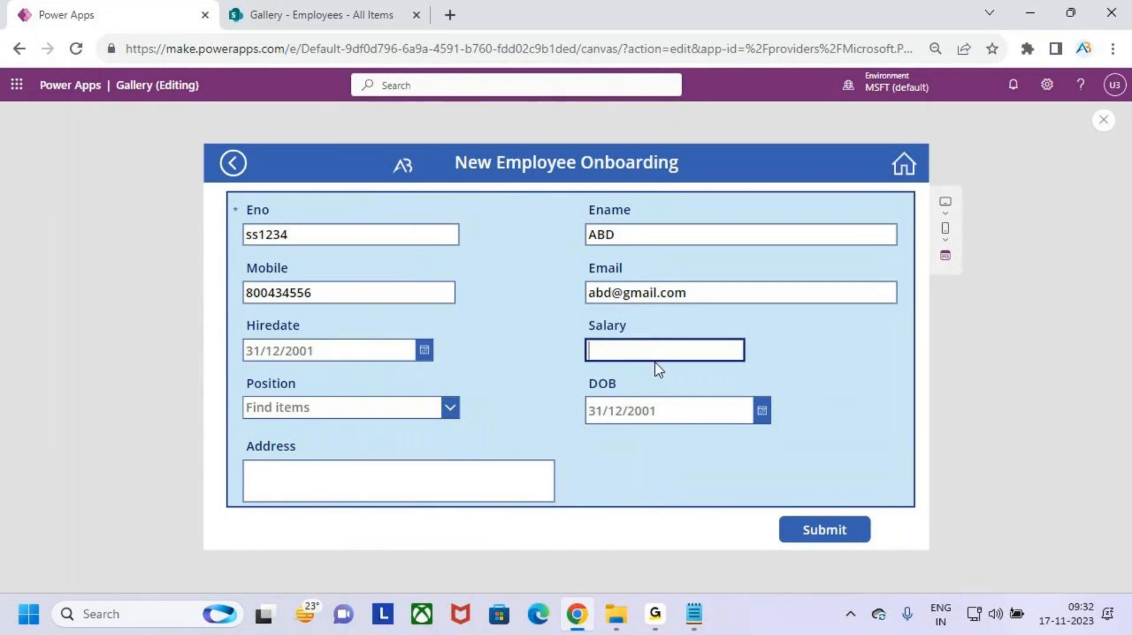
type("12000")
- Set hire date 3 Nov 2023, System Engineer, DOB 1 Nov 2023, address Hyd, and submit
left_click(425, 355)
left_click(391, 416)
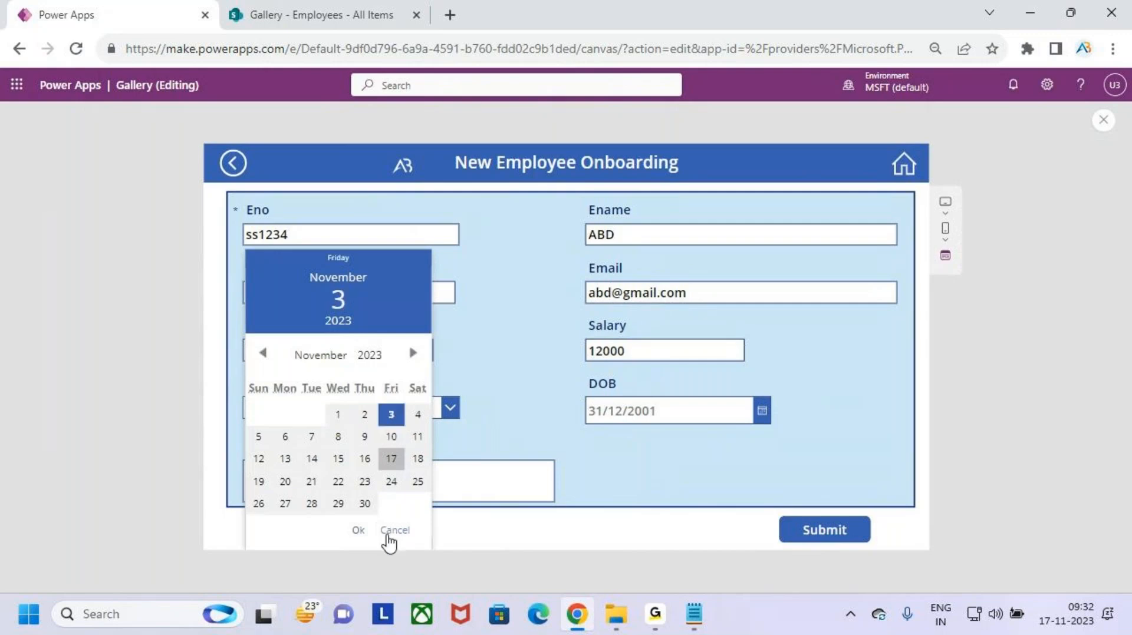
left_click(387, 532)
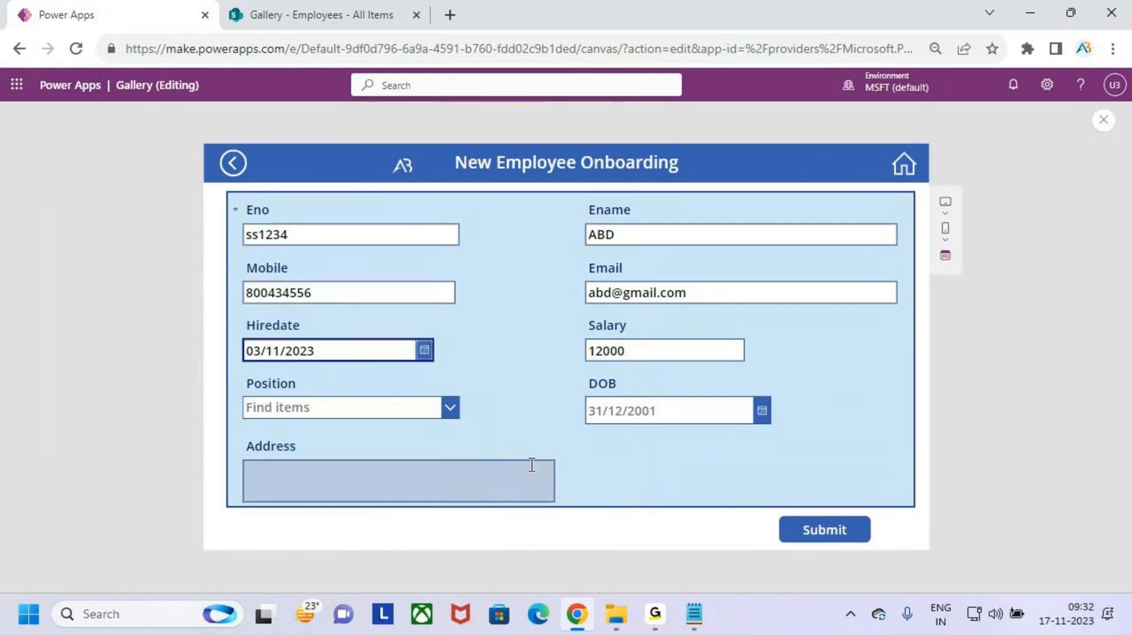
left_click(398, 413)
left_click(408, 450)
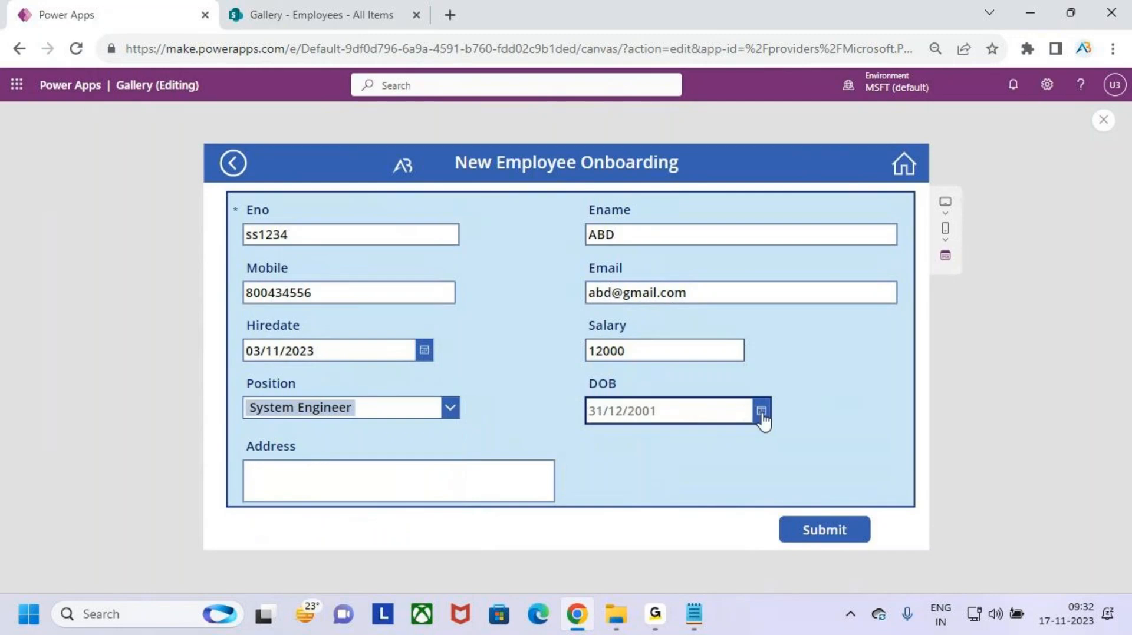
left_click(761, 411)
left_click(679, 412)
left_click(698, 532)
left_click(452, 487)
type("Ht")
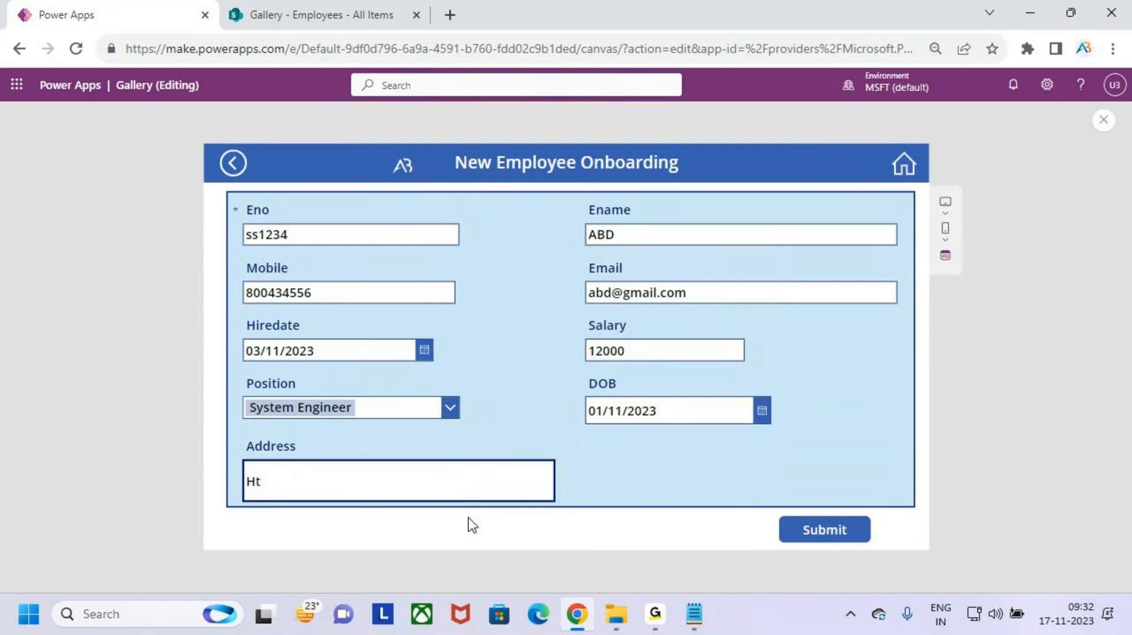
type("yd")
left_click(849, 533)
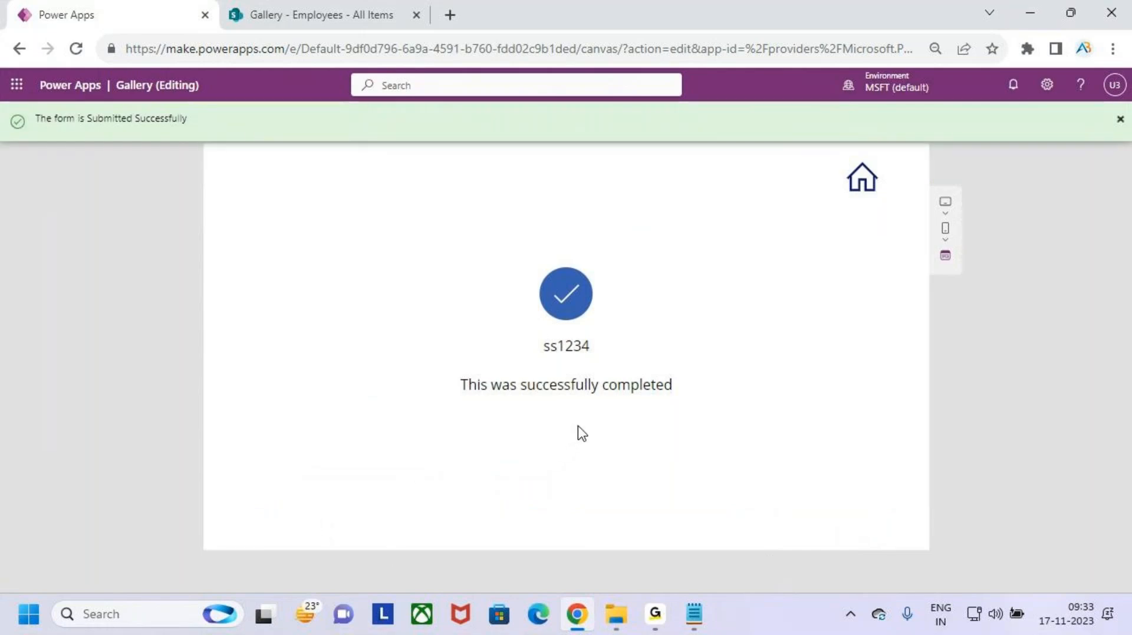
- Return to the gallery and open a fresh New Employee Onboarding form
left_click(864, 184)
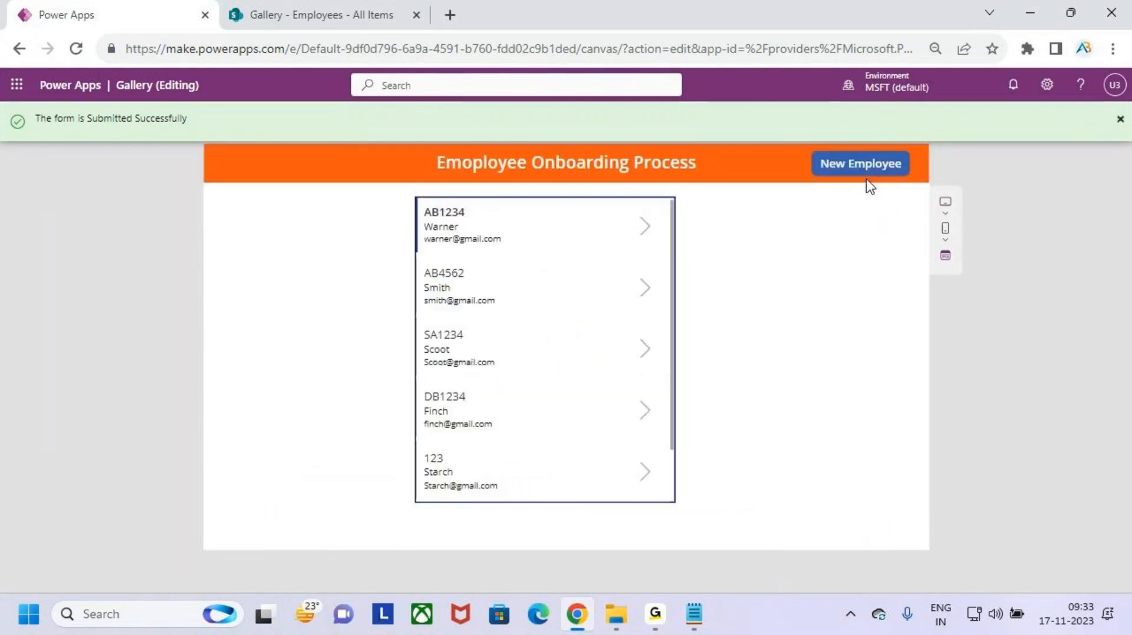
left_click(874, 171)
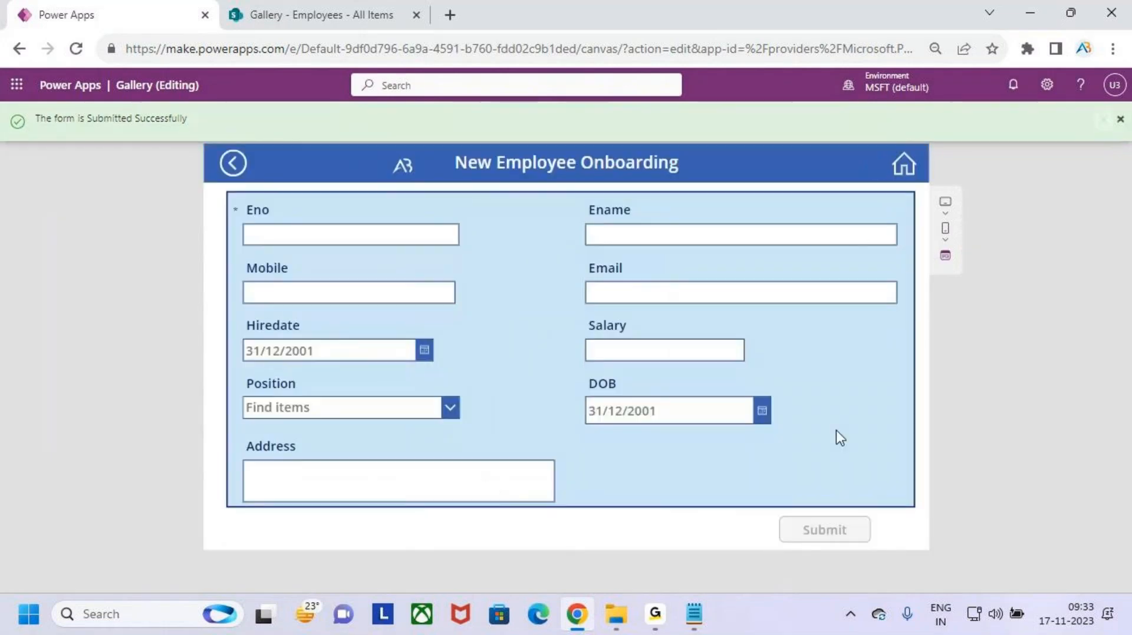
- Leave preview, dismiss the canvas tip, and select the form's Submit button (Button1)
left_click(1119, 120)
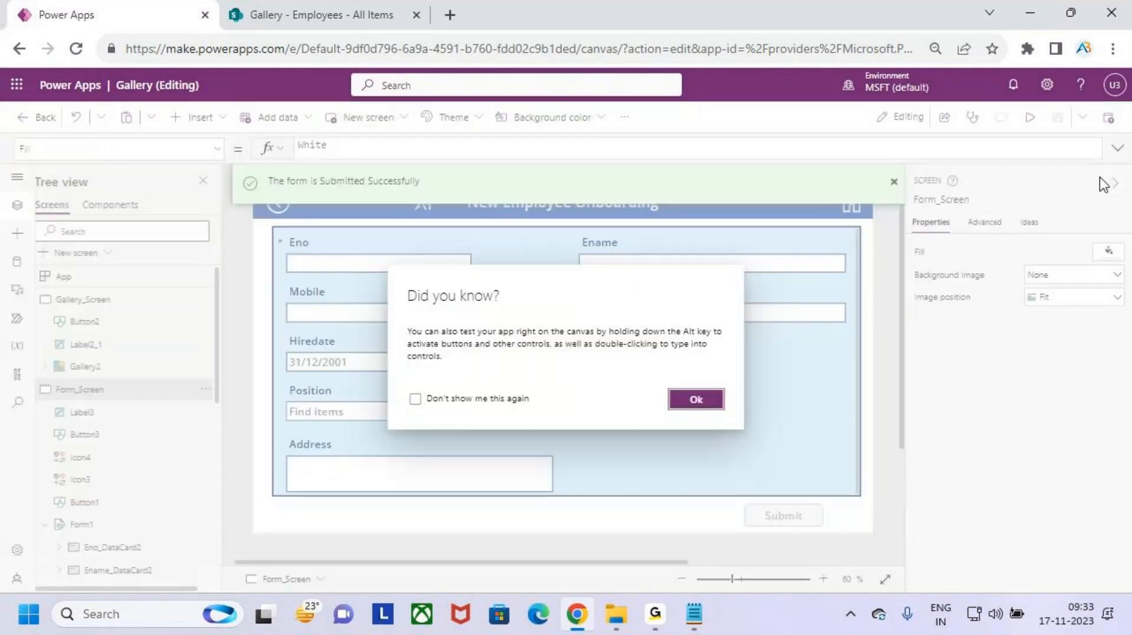
left_click(696, 400)
left_click(787, 504)
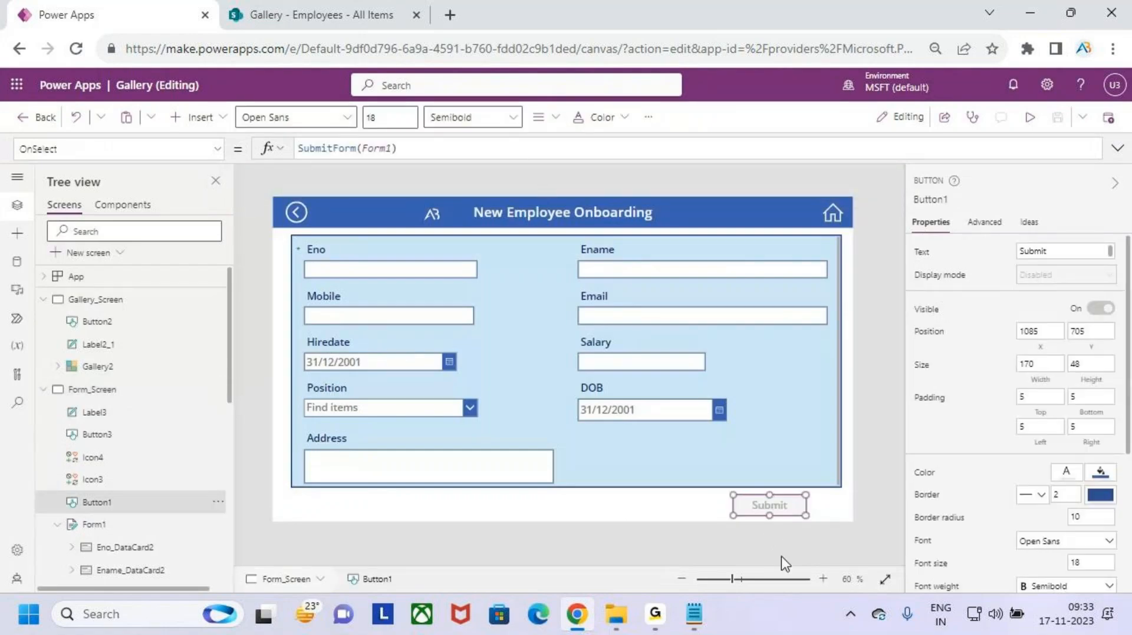
- Change the Submit button's OnSelect to SubmitForm(Form1); NewForm(Form1); then save and preview the app
left_click(457, 156)
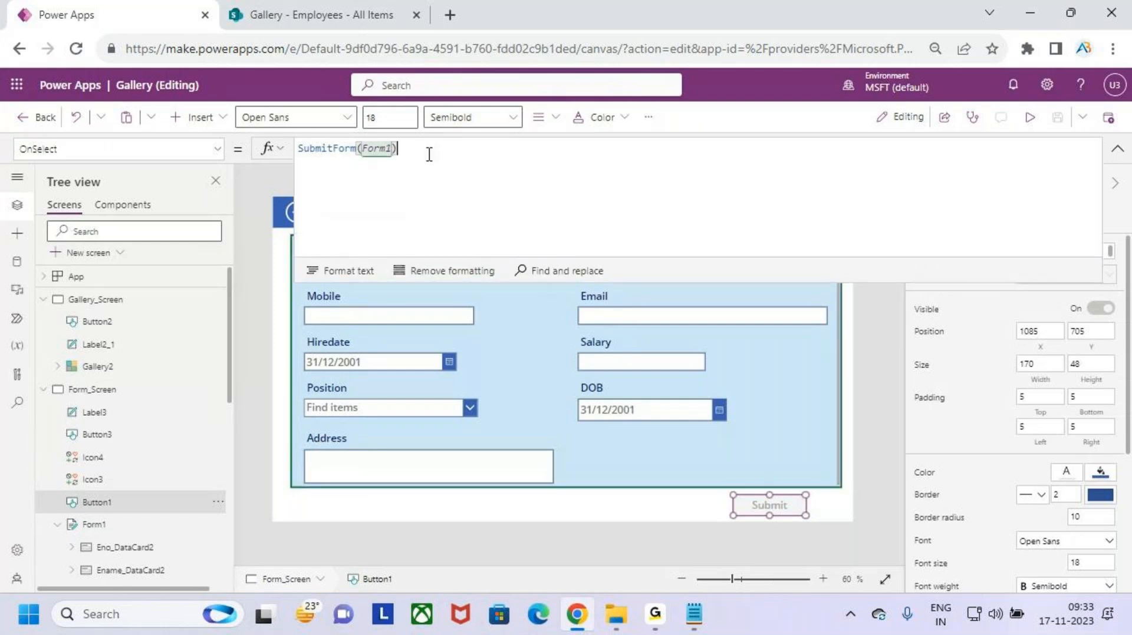
type(";")
key("Return")
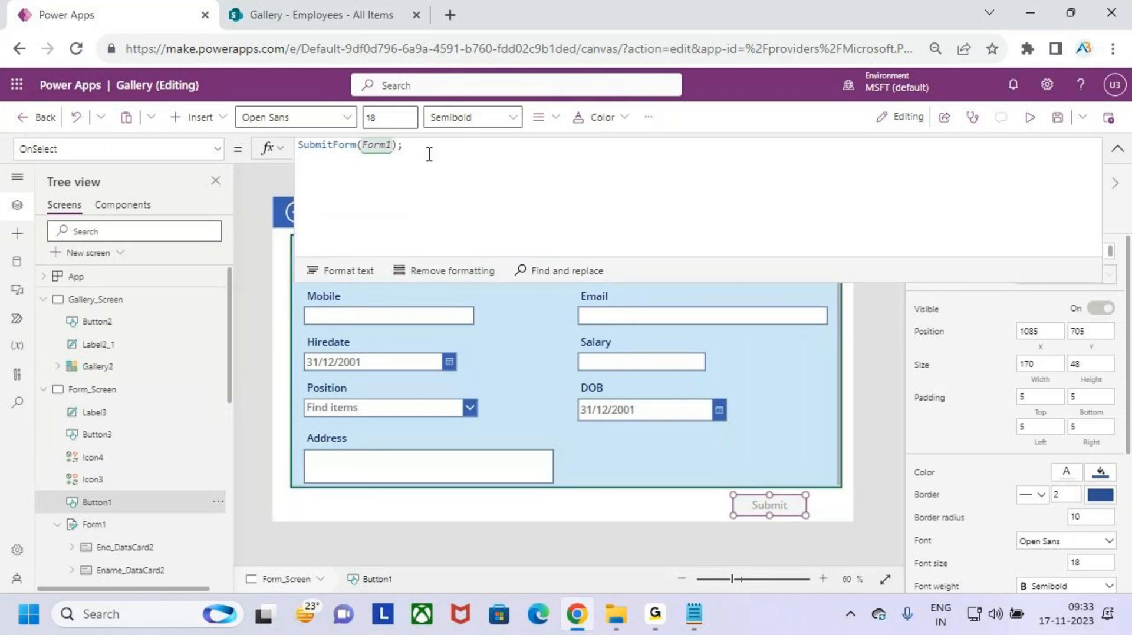
type("New")
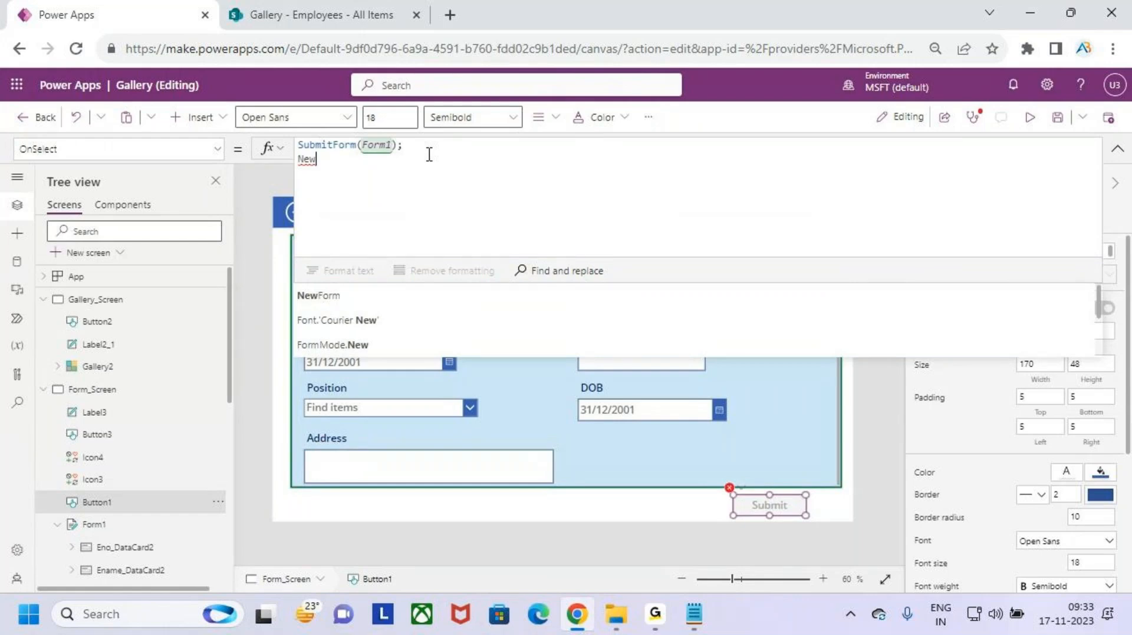
key("Tab")
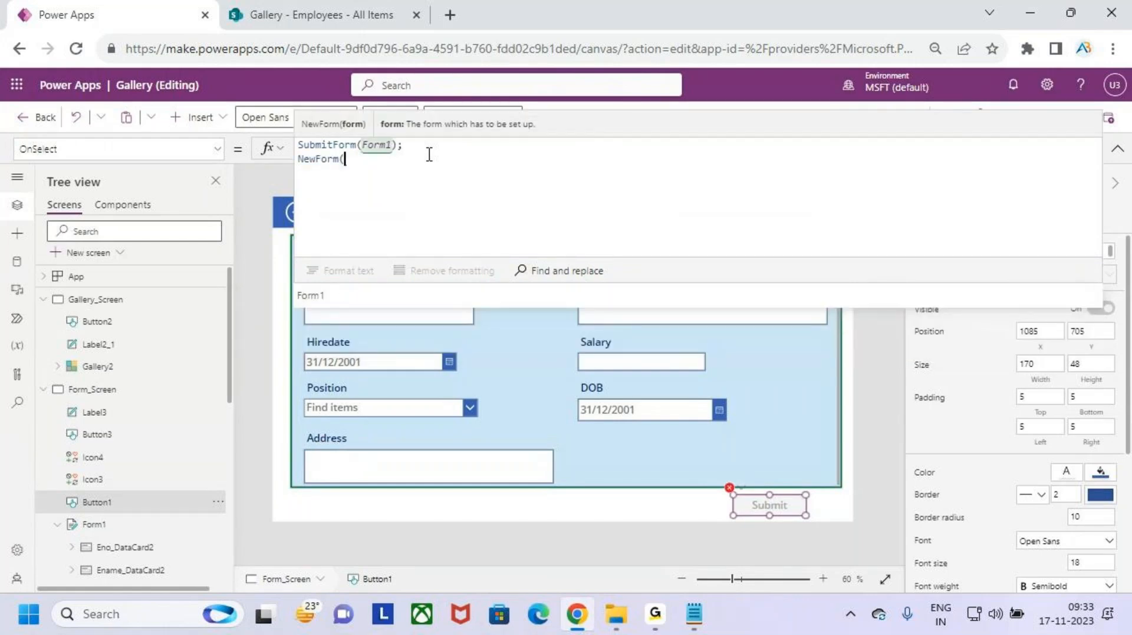
type("for")
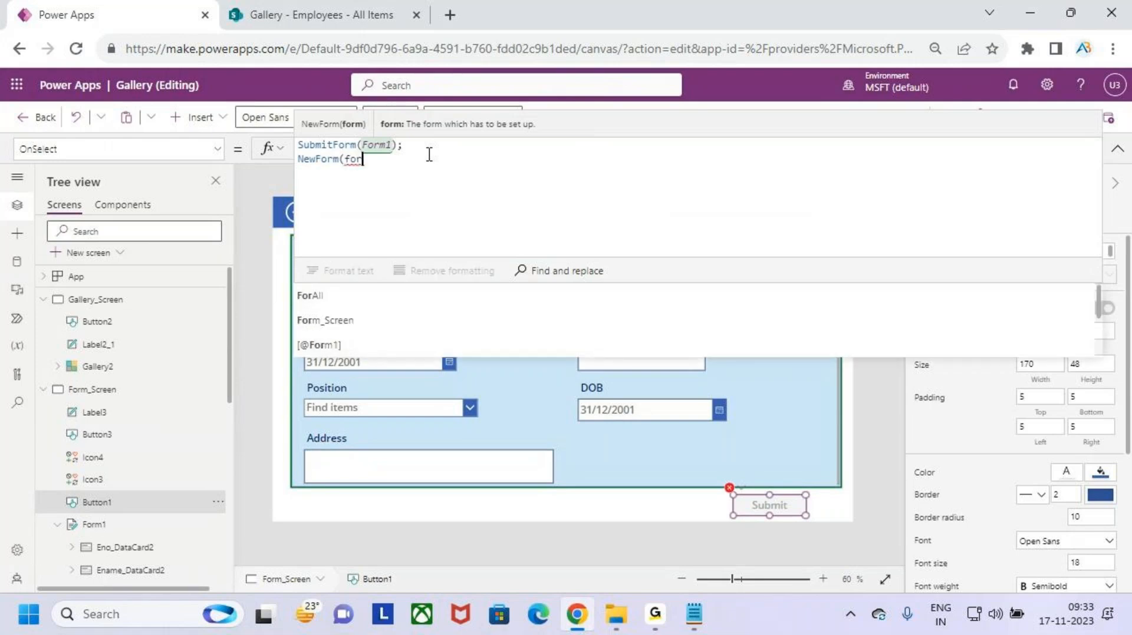
key("Down")
key("Down")
key("Down")
key("Down")
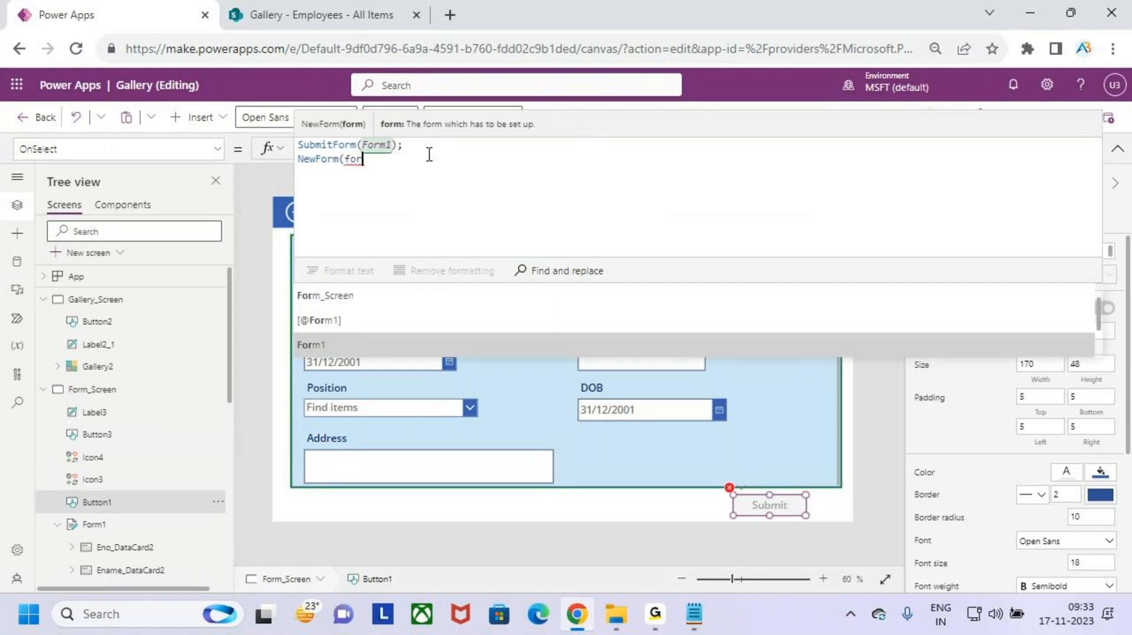
key("Tab")
type(")")
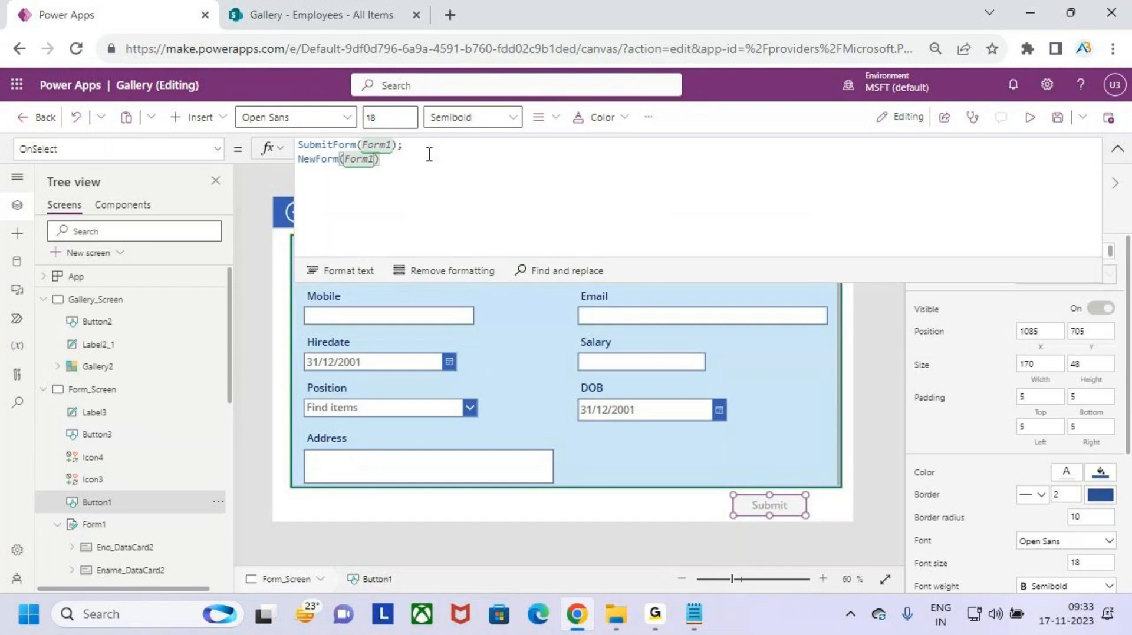
type(";")
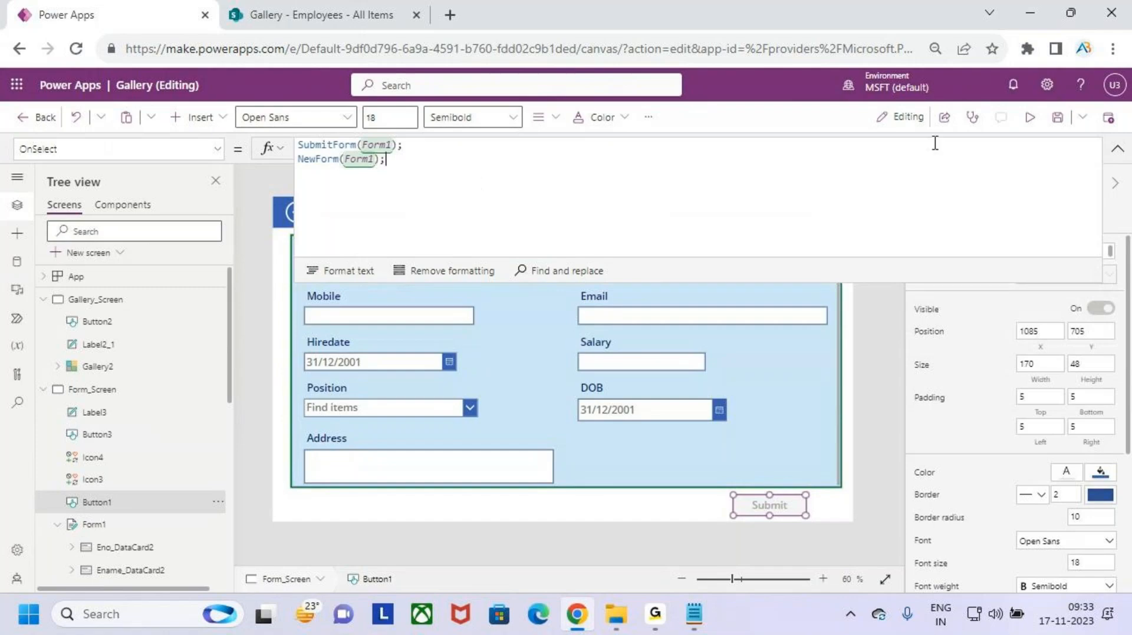
left_click(1047, 127)
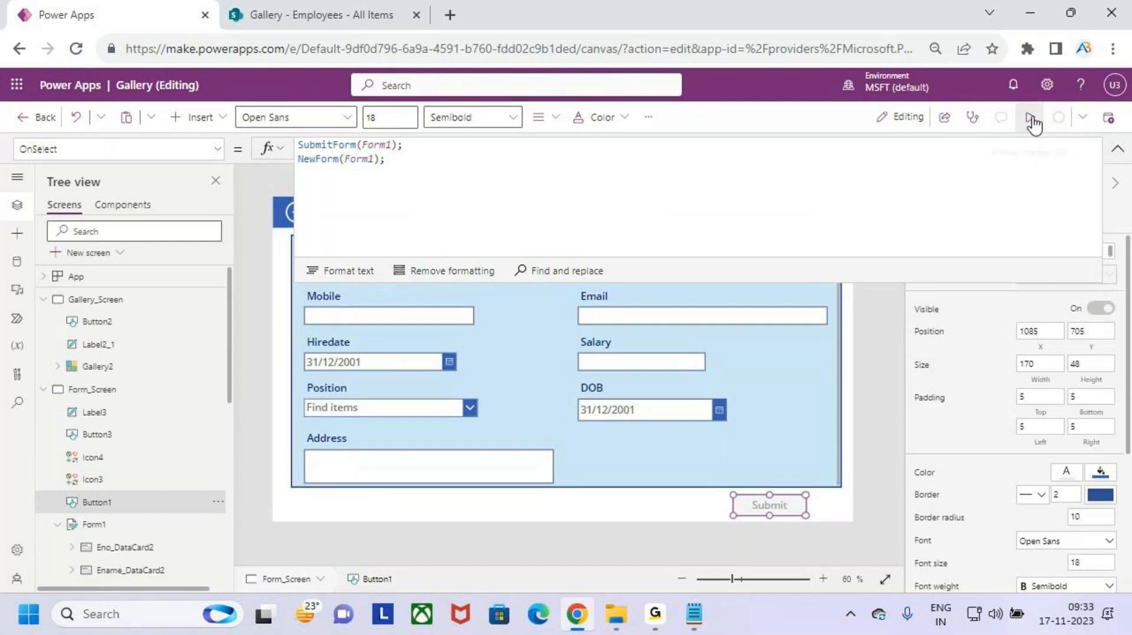
left_click(1033, 125)
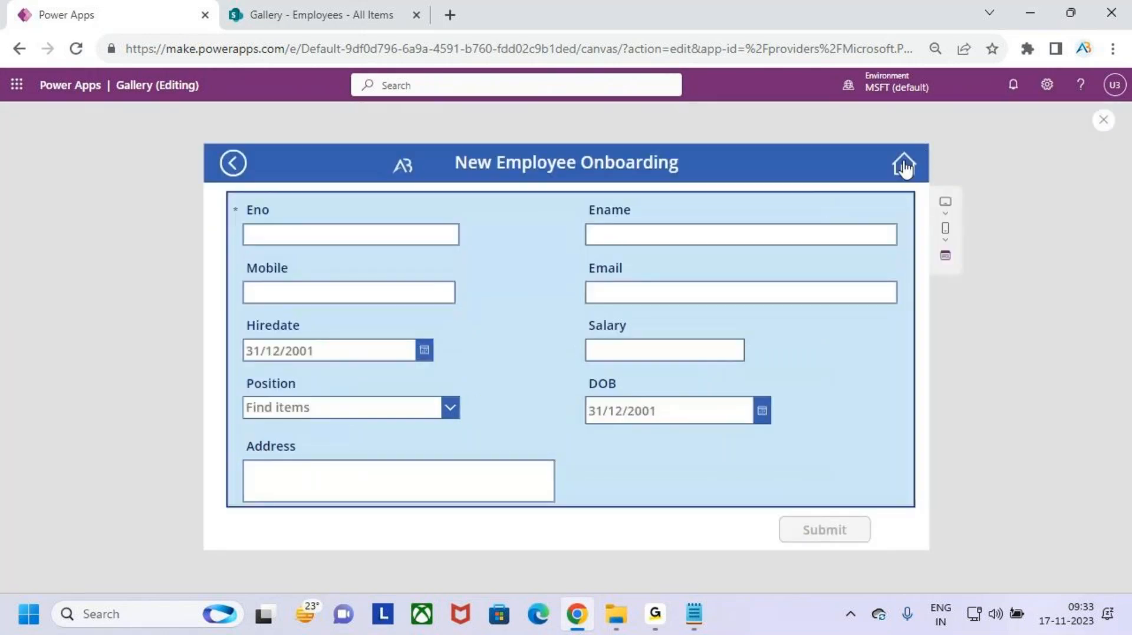
- Enter the new employee's number, name, mobile number and e-mail address
left_click(359, 233)
type("ss")
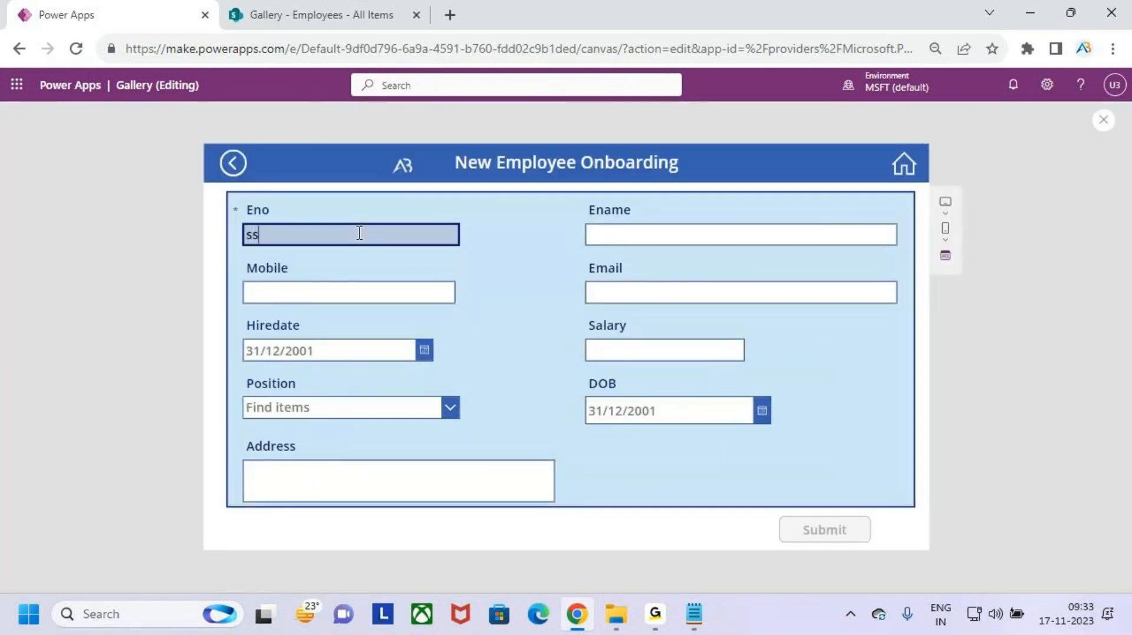
type("456")
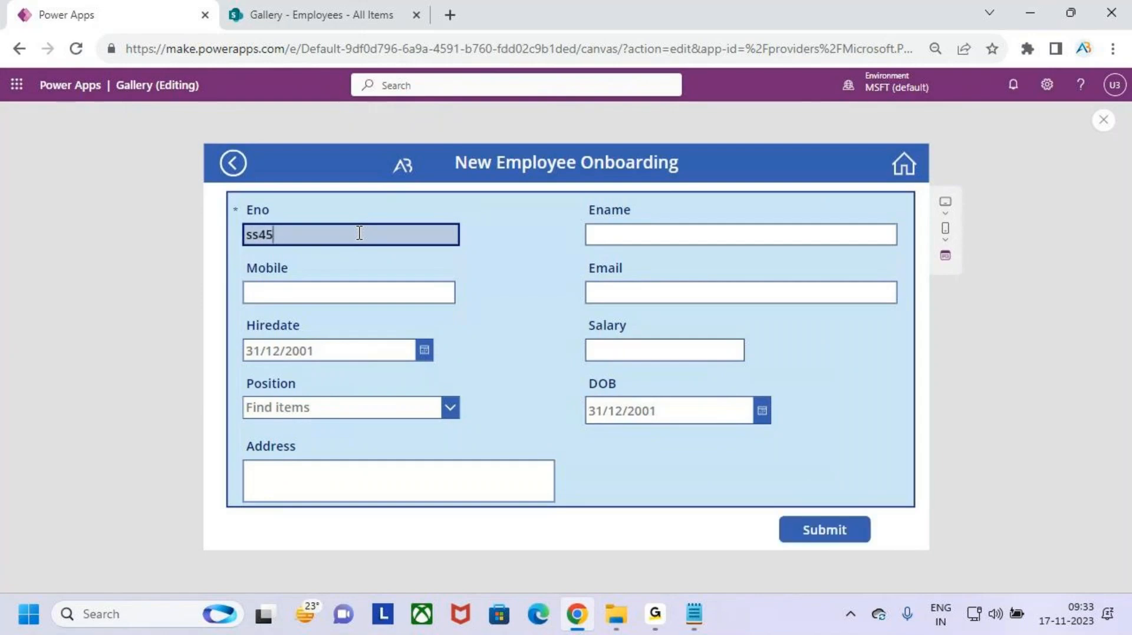
left_click(616, 234)
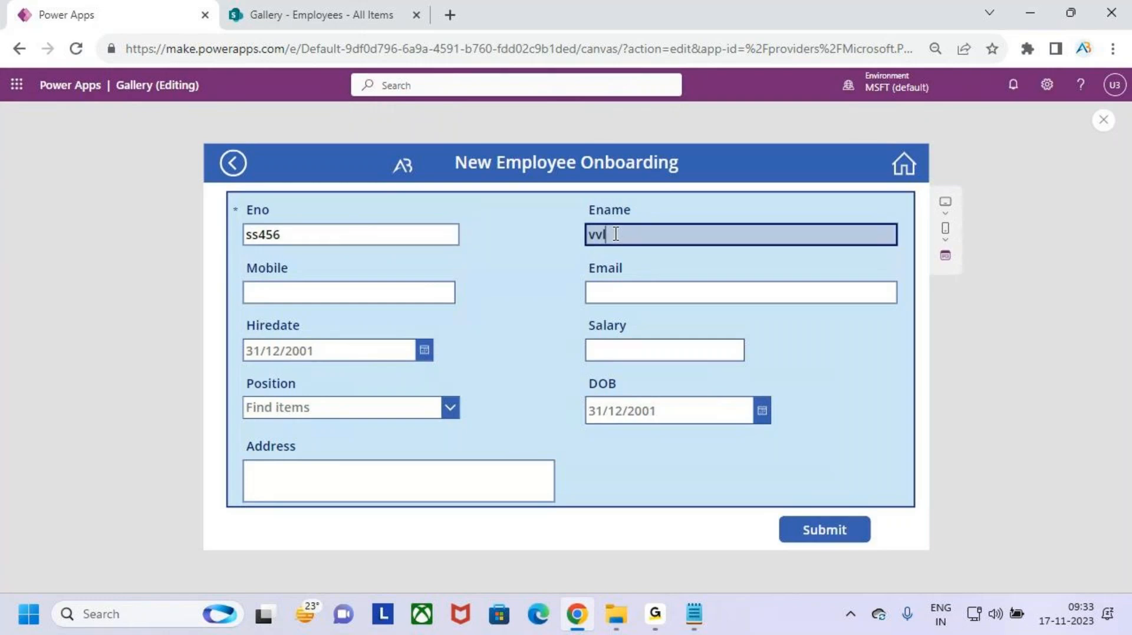
type("Maxwell")
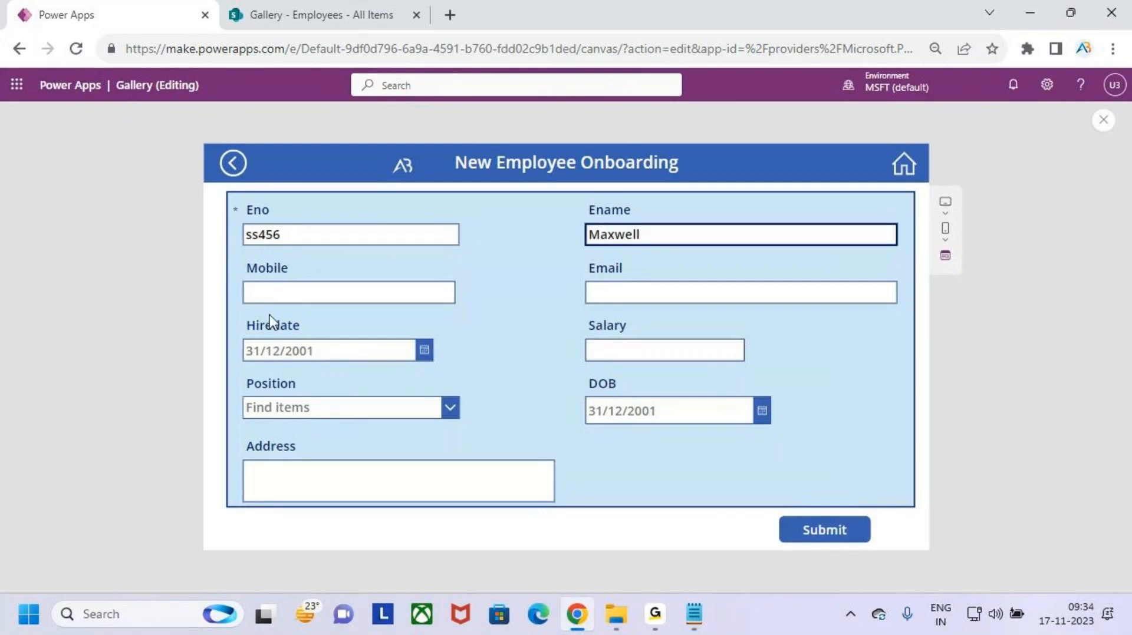
left_click(300, 295)
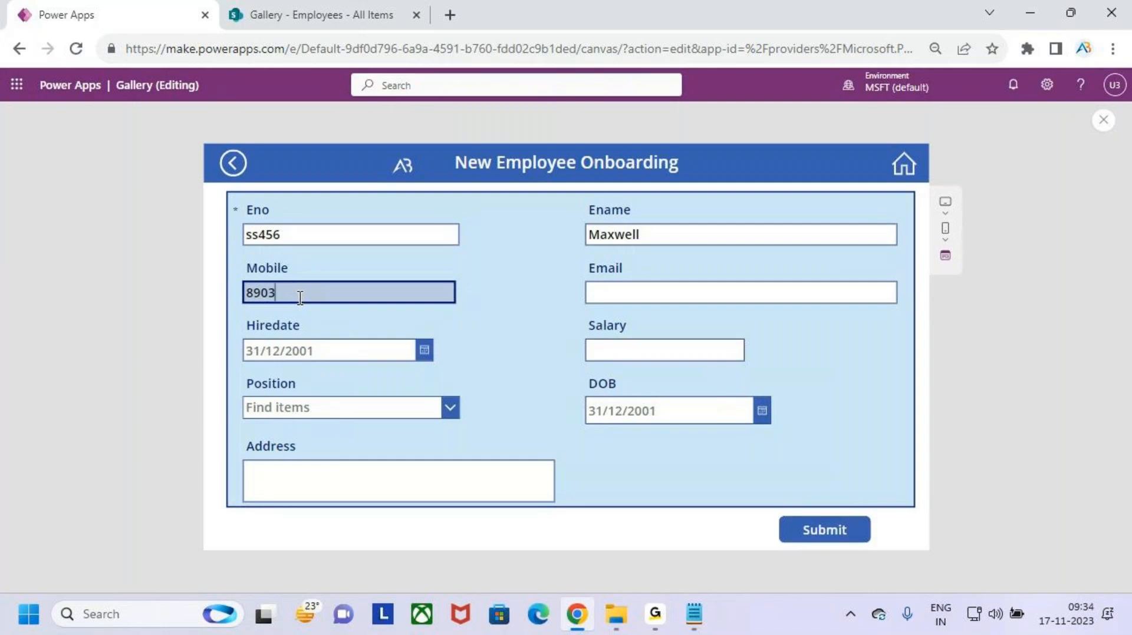
left_click(639, 285)
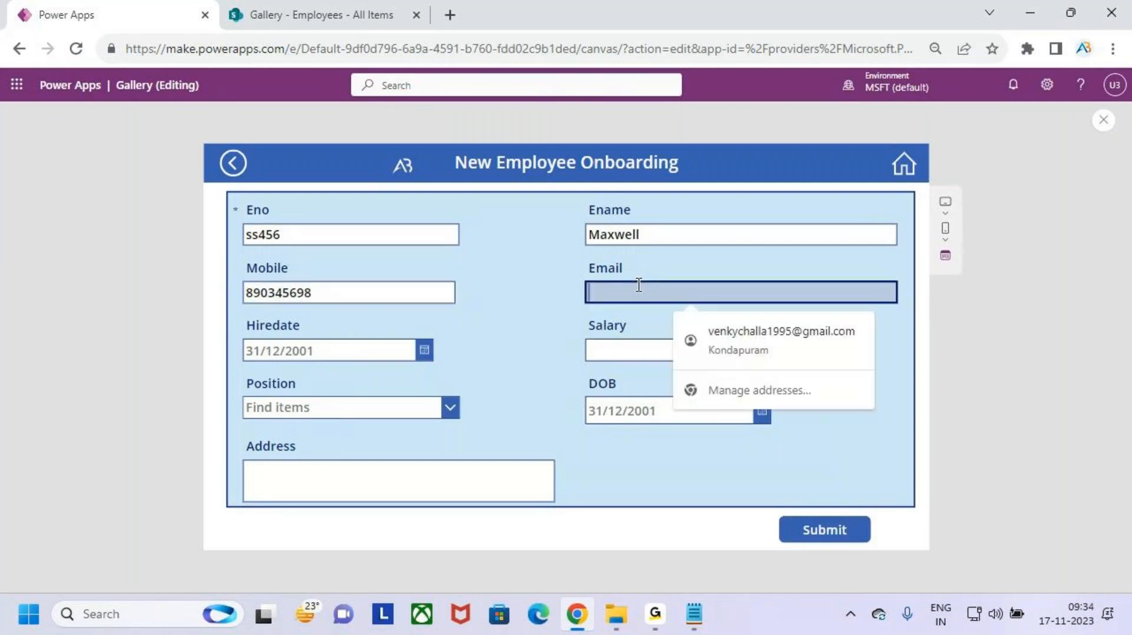
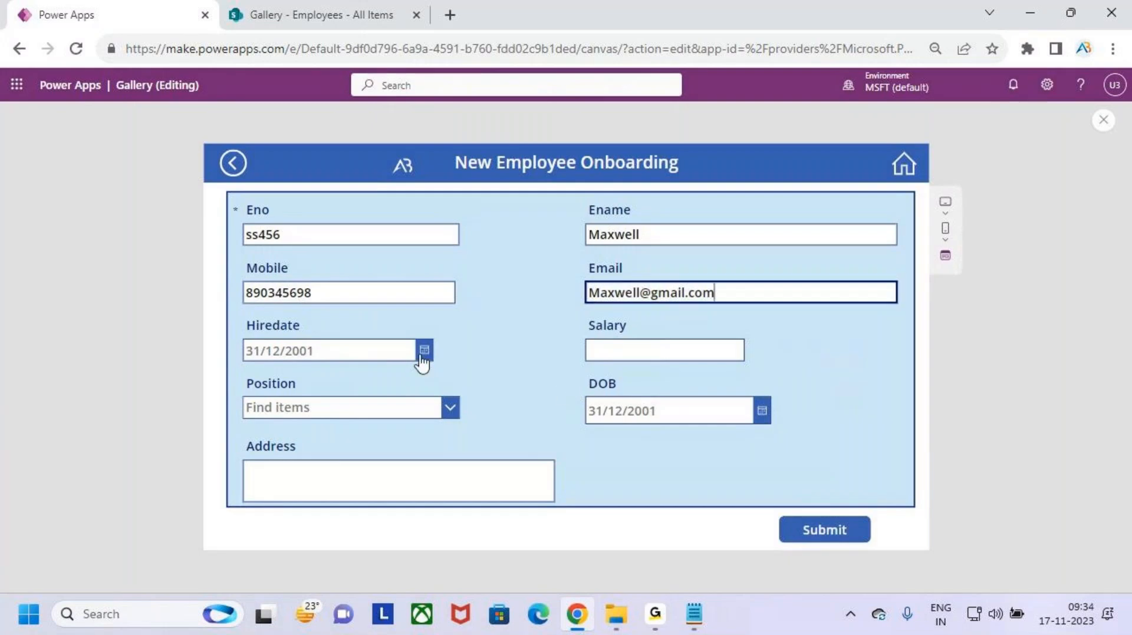
- Set the hire date to 3 November, salary 20000, and position Technical Support
left_click(424, 356)
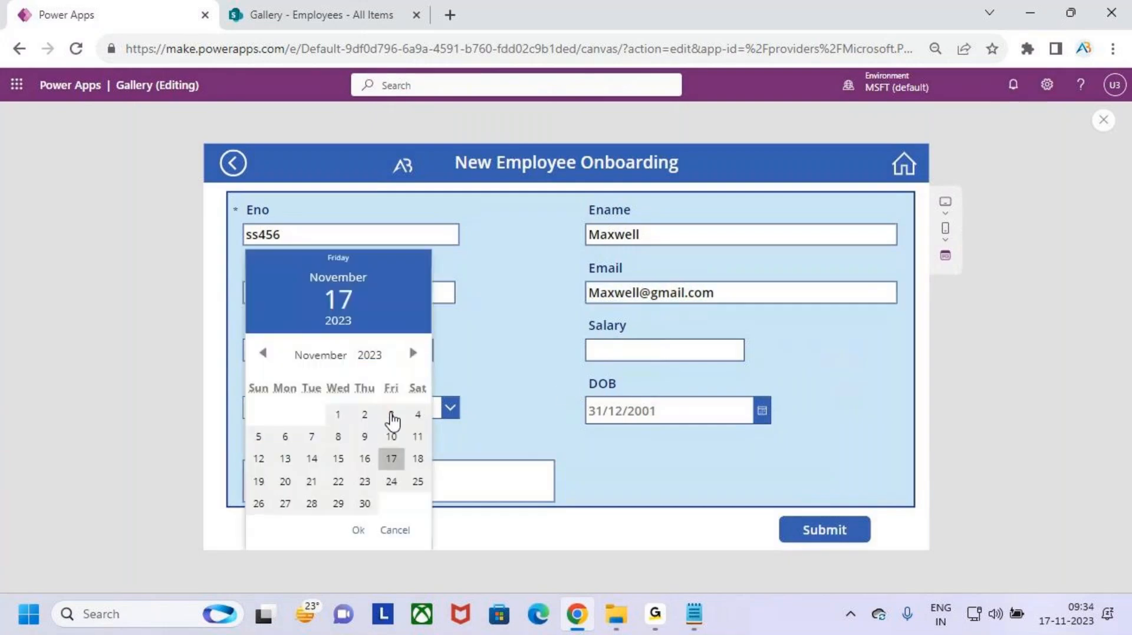
left_click(391, 416)
left_click(359, 532)
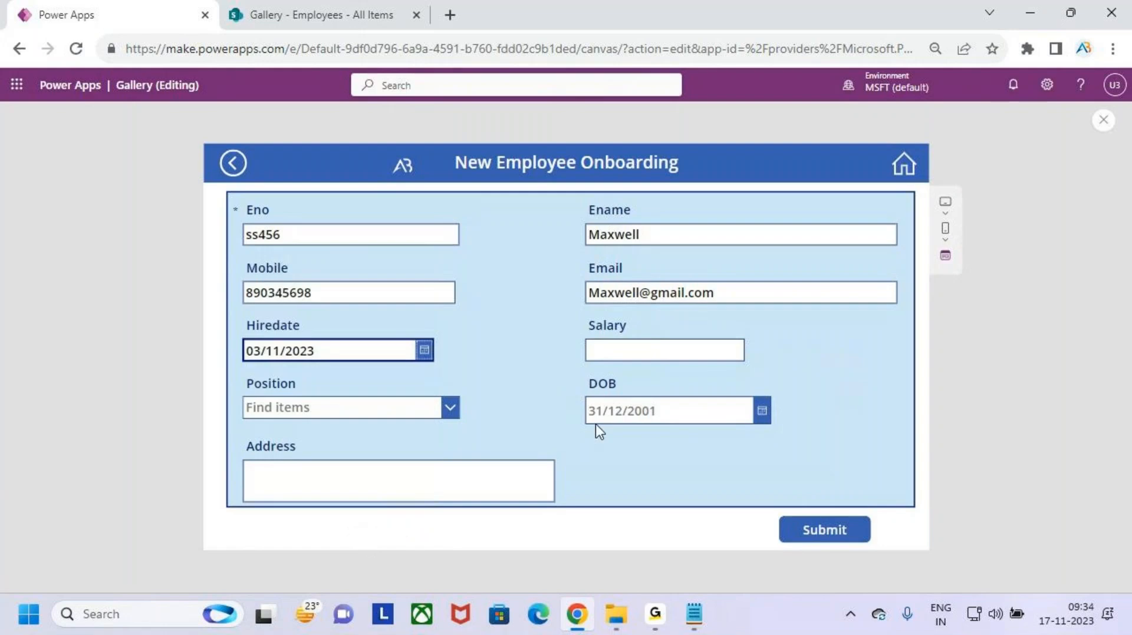
left_click(654, 355)
type("20000")
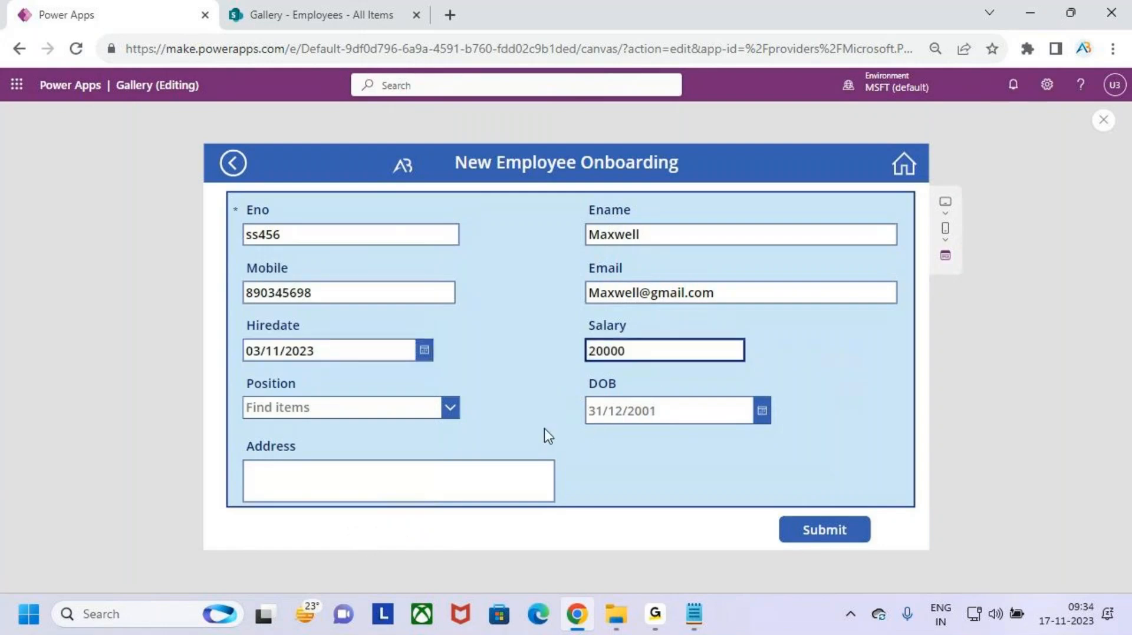
left_click(450, 409)
left_click(360, 477)
- Set the date of birth to 02/11/2023 and fill in the employee's address
left_click(746, 417)
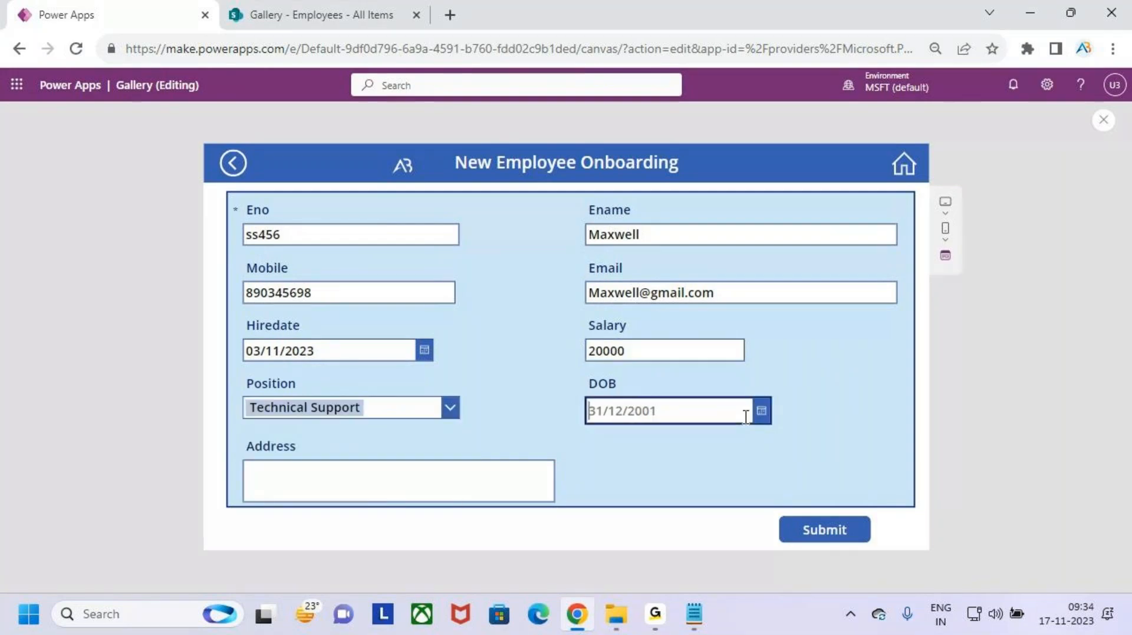
left_click(761, 411)
left_click(707, 415)
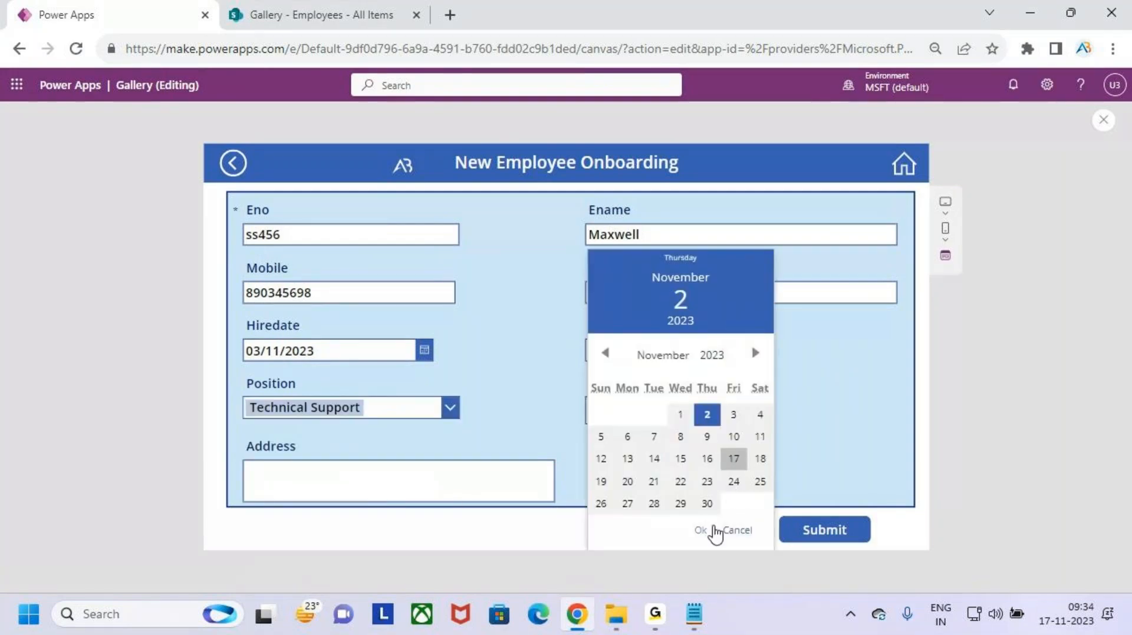
left_click(712, 530)
left_click(356, 478)
type("Bang")
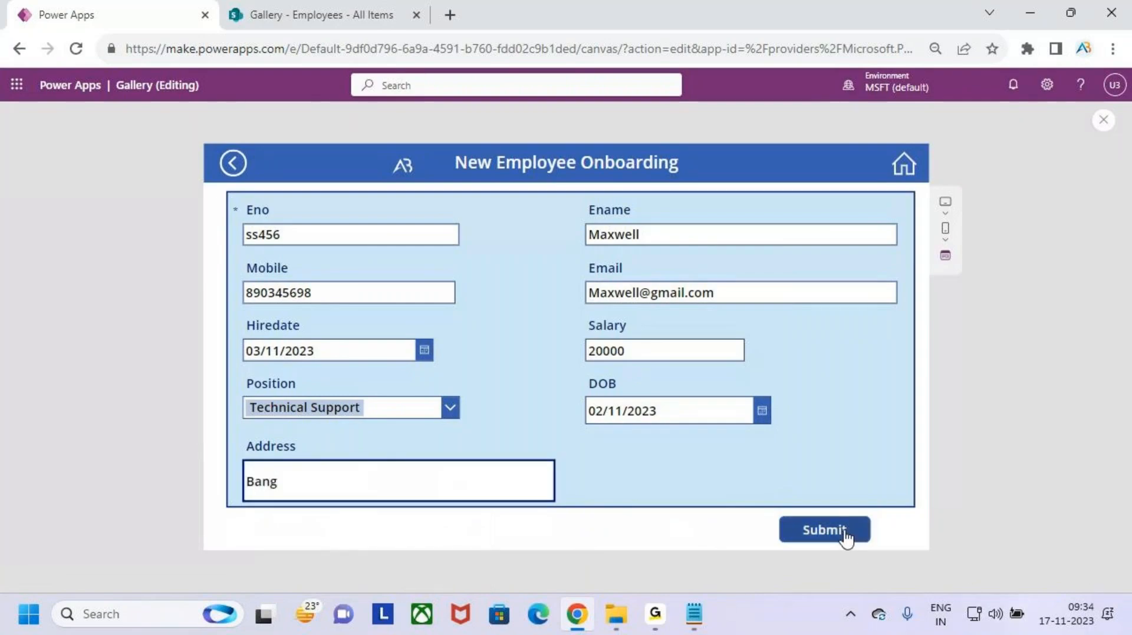
key("ctrl+2")
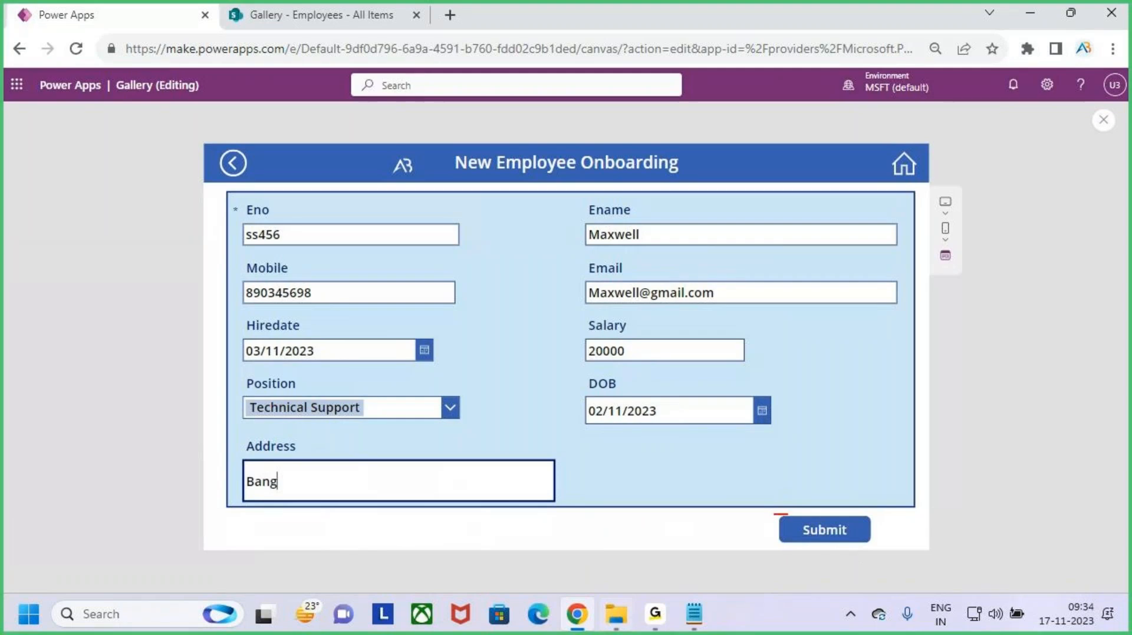
left_click_drag(772, 514, 890, 546)
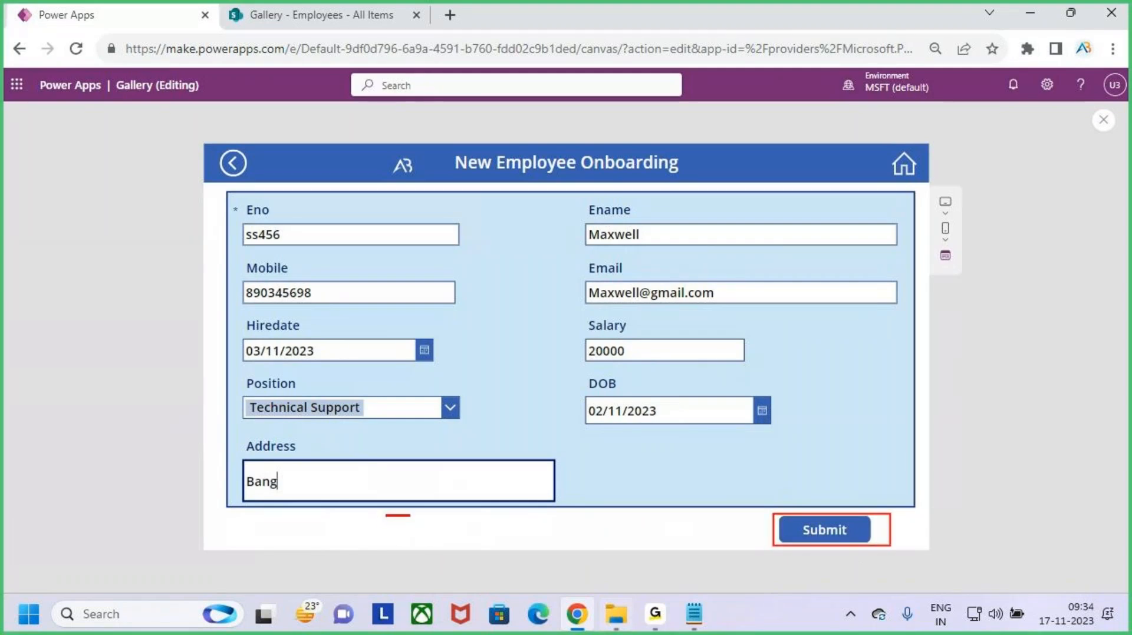
left_click_drag(385, 514, 611, 542)
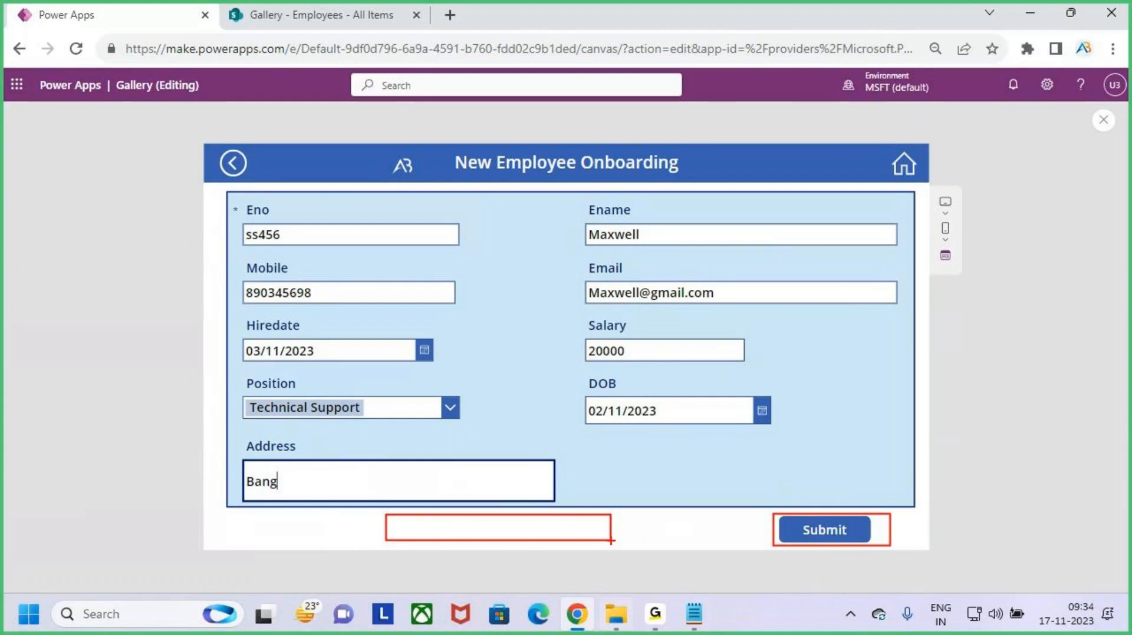
key("Escape")
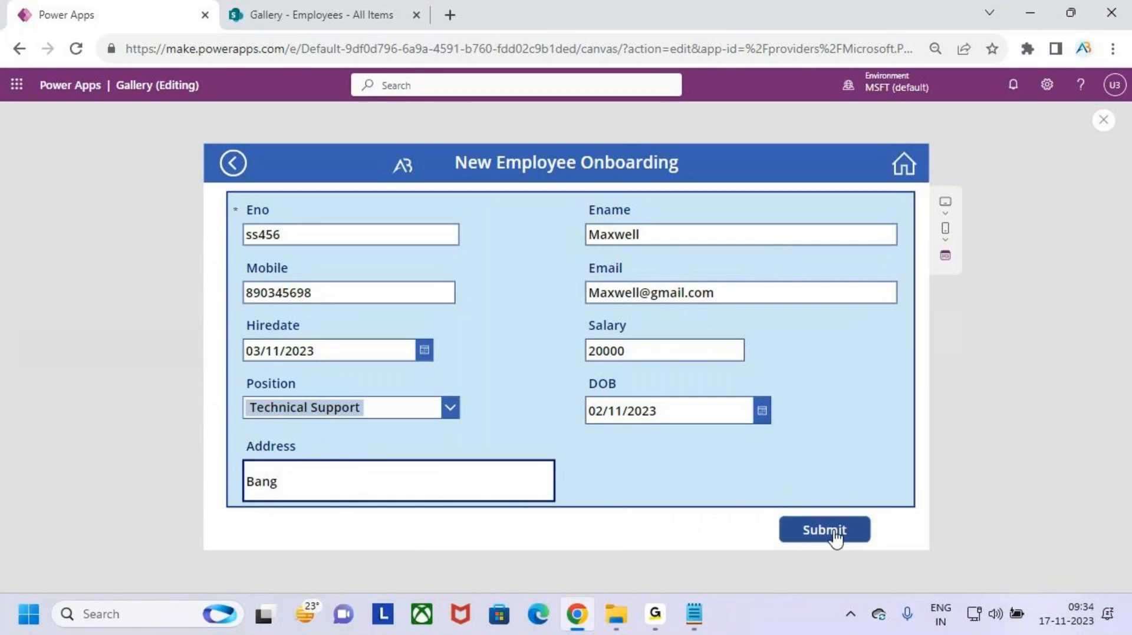
- Submit the new employee record, dismiss the success banner, and close the preview
left_click(836, 537)
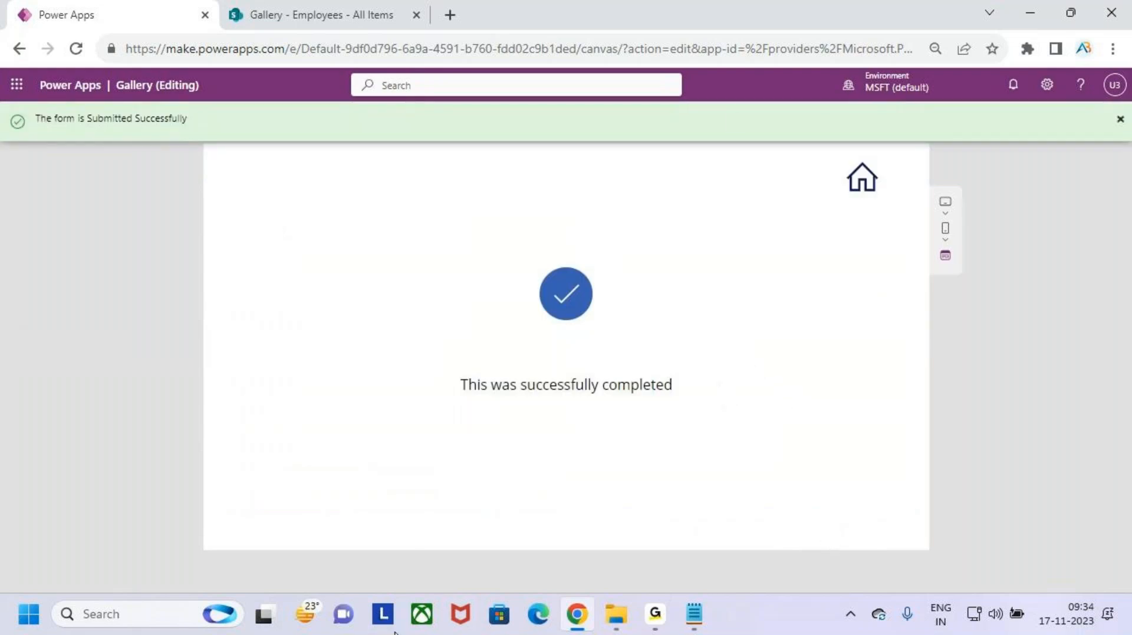
left_click(1120, 119)
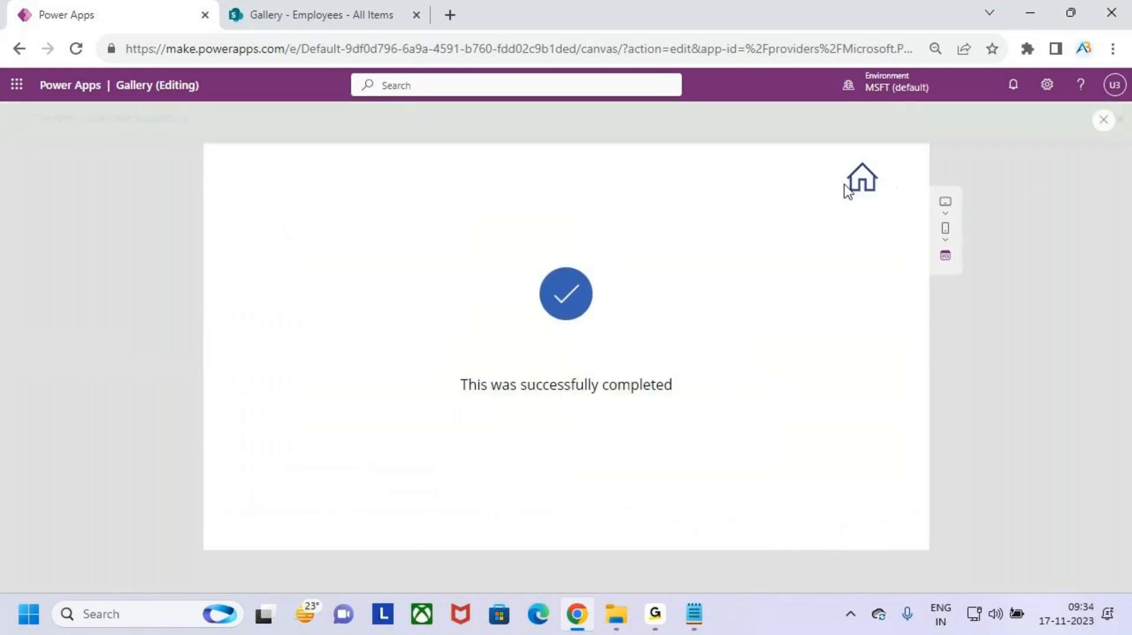
left_click(1105, 124)
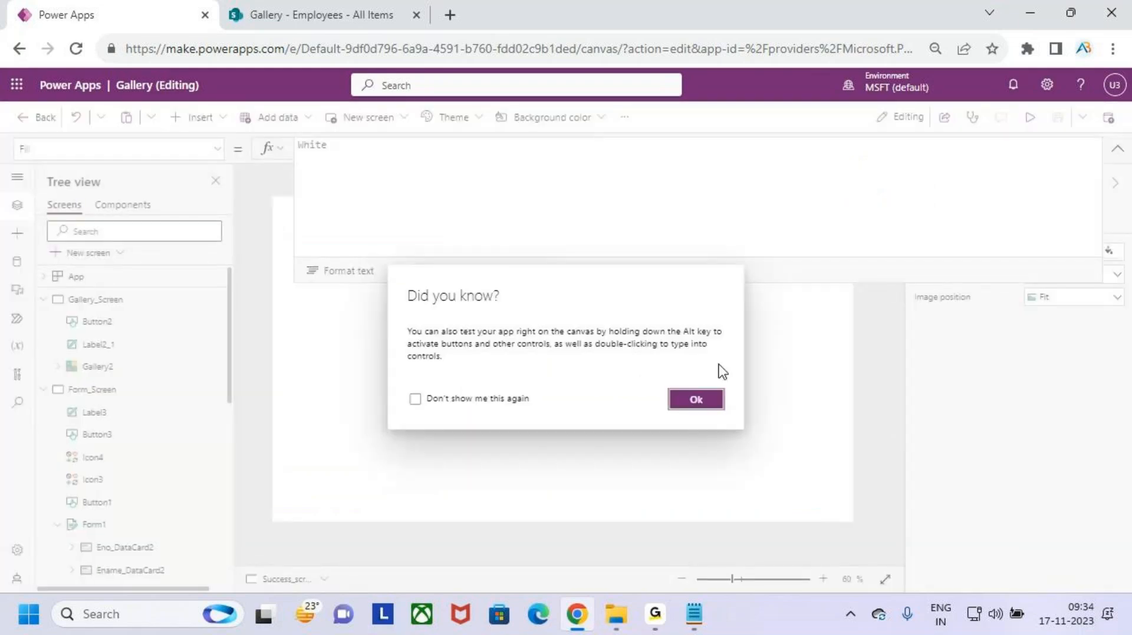
- Open Form_Screen from the Tree view and highlight the area below the form
left_click(710, 399)
left_click(1118, 152)
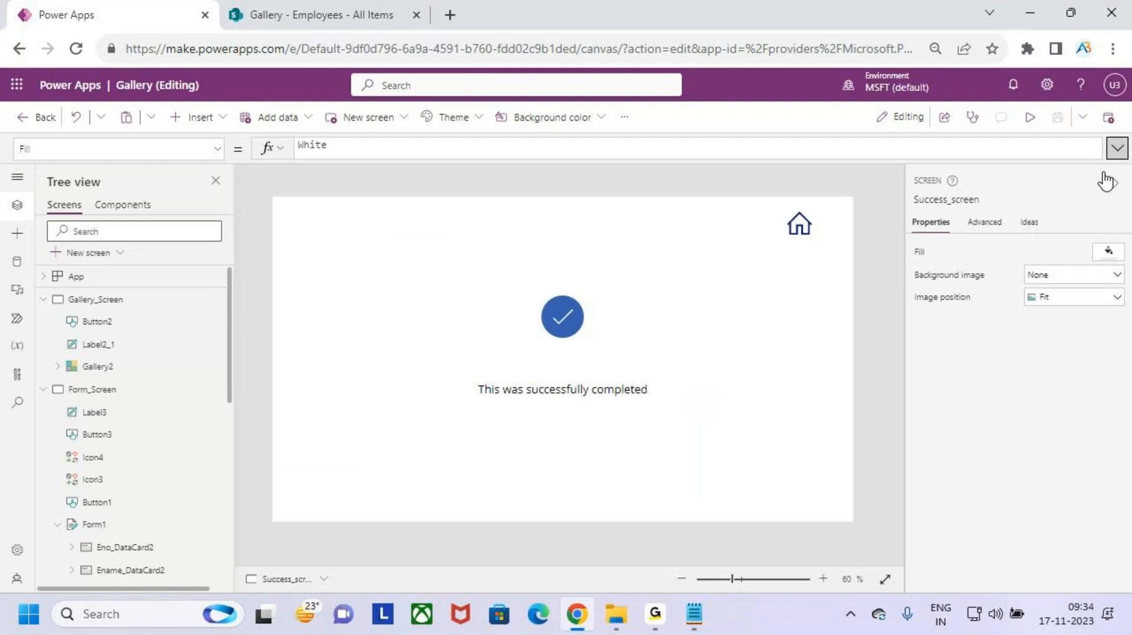
left_click(94, 390)
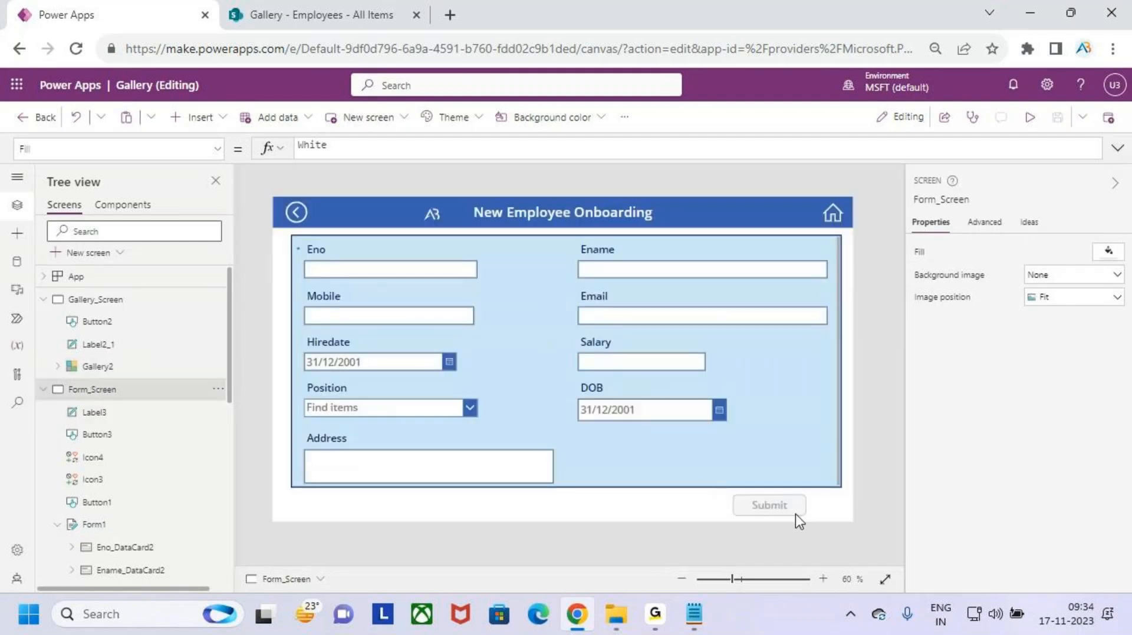
key("ctrl+2")
left_click_drag(449, 491, 660, 518)
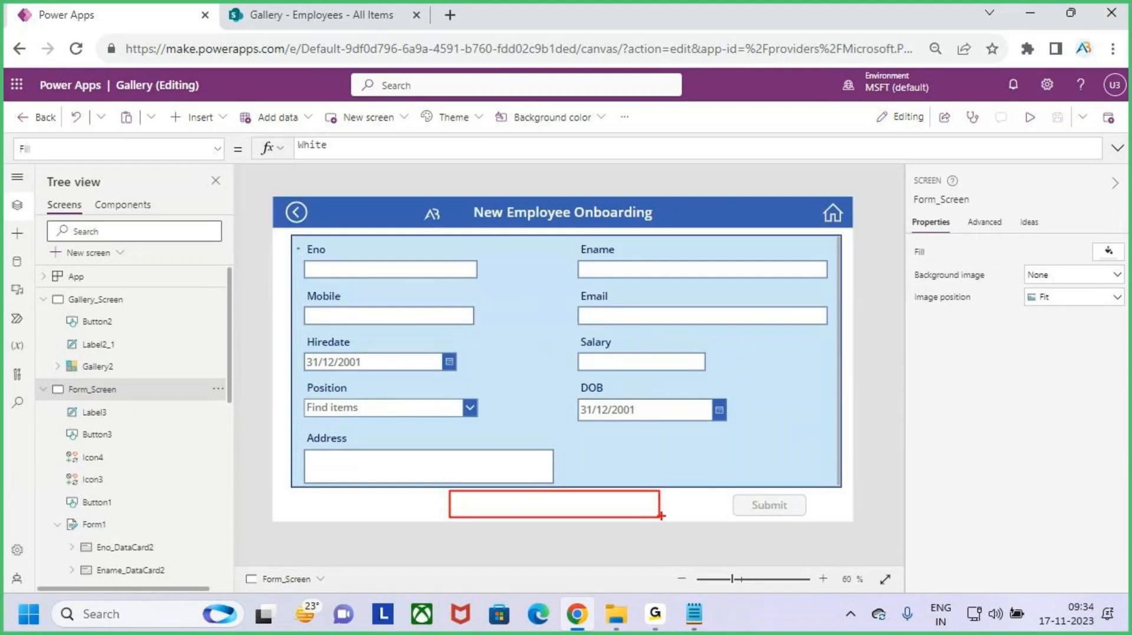
key("Escape")
- Inspect the Submit button's OnSelect formula: SubmitForm(Form1); NewForm(Form1)
left_click(765, 507)
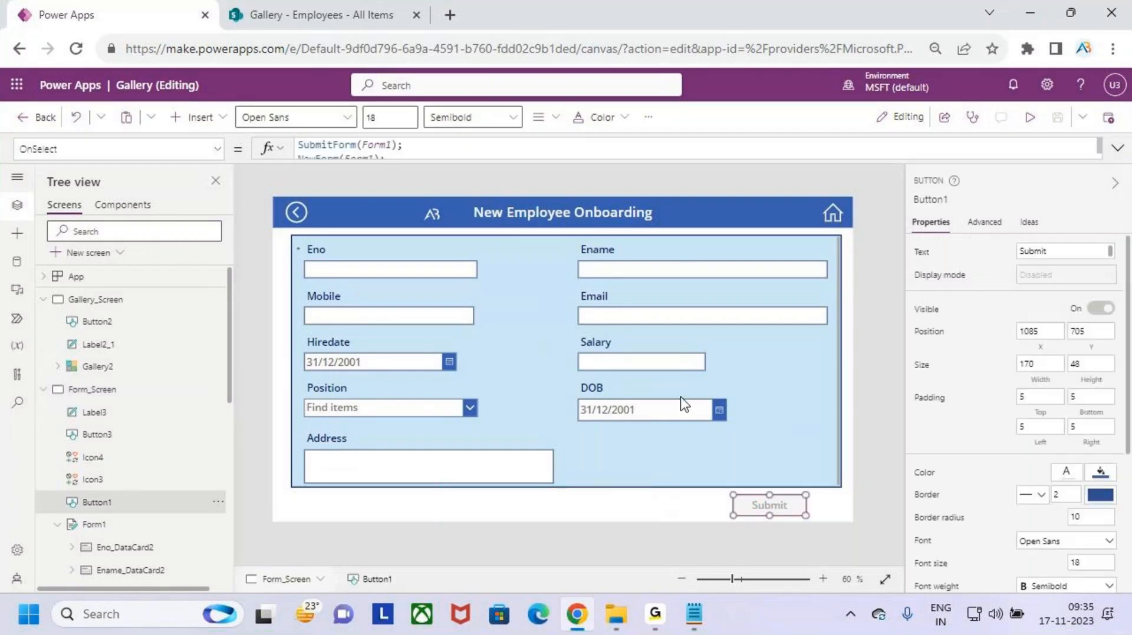
left_click(475, 154)
left_click(417, 168)
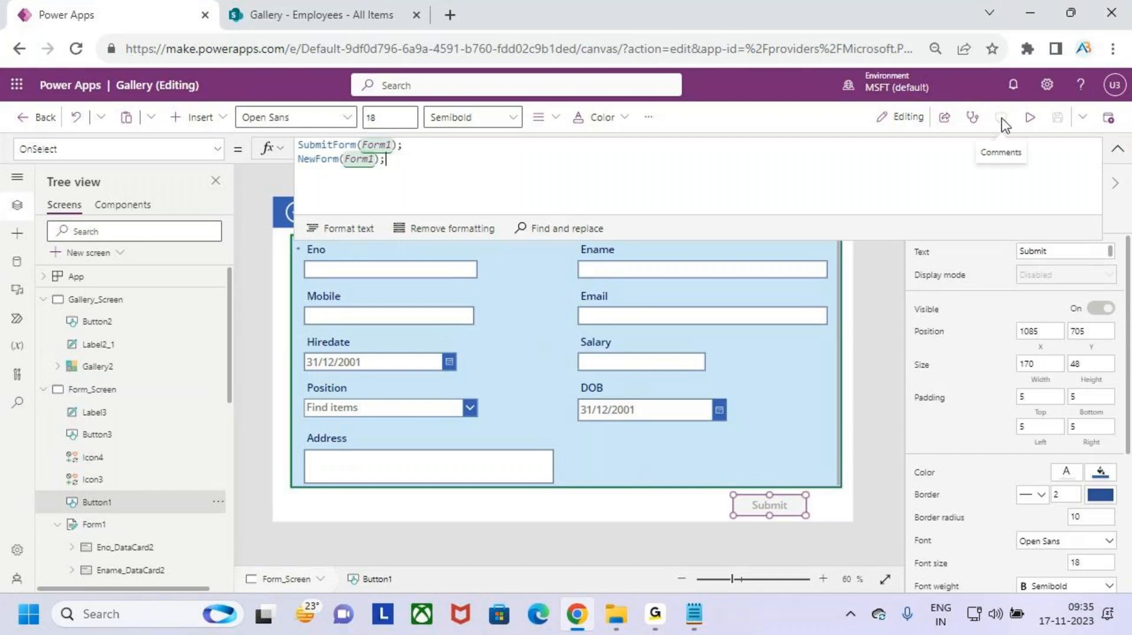
- In preview, open the first employee in edit mode and delete the last letter of Ename
left_click(1031, 117)
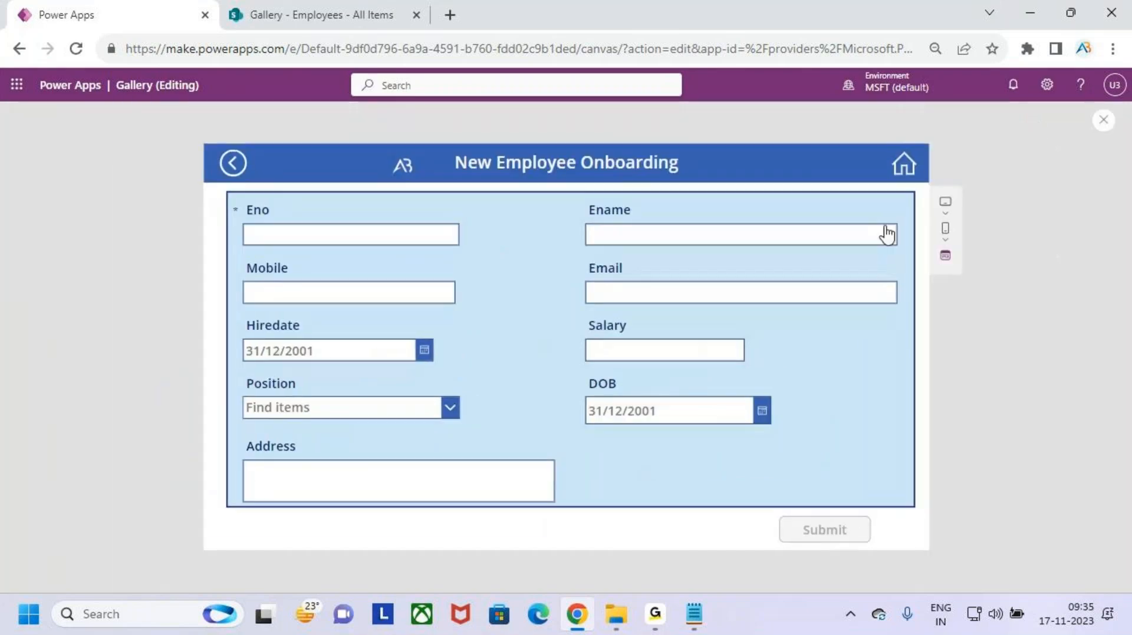
left_click(904, 165)
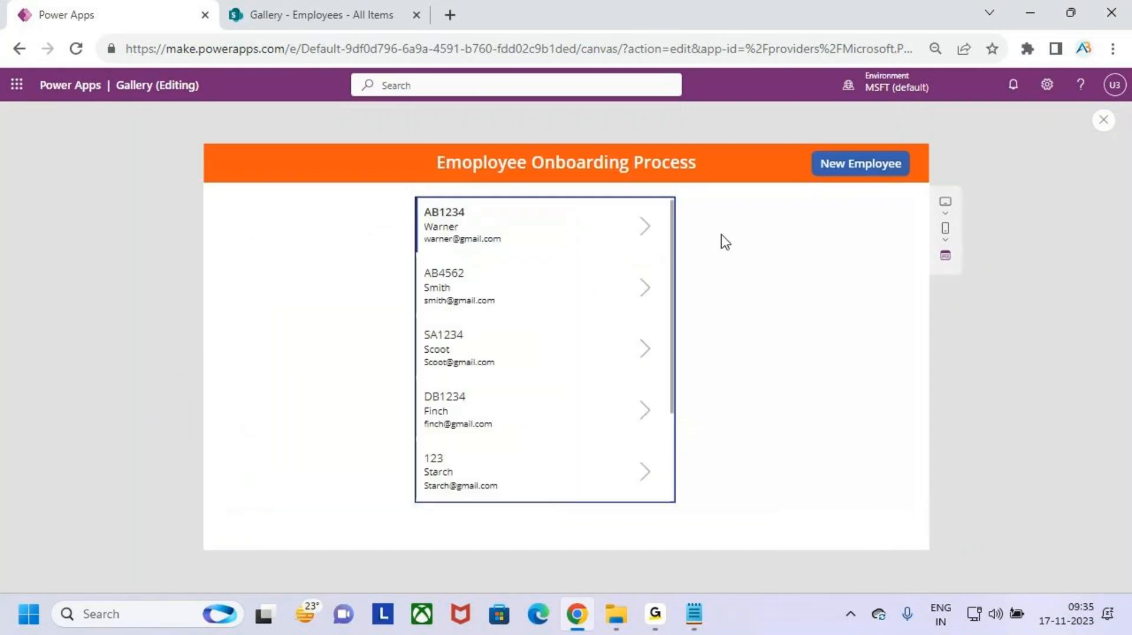
left_click(645, 228)
left_click(827, 173)
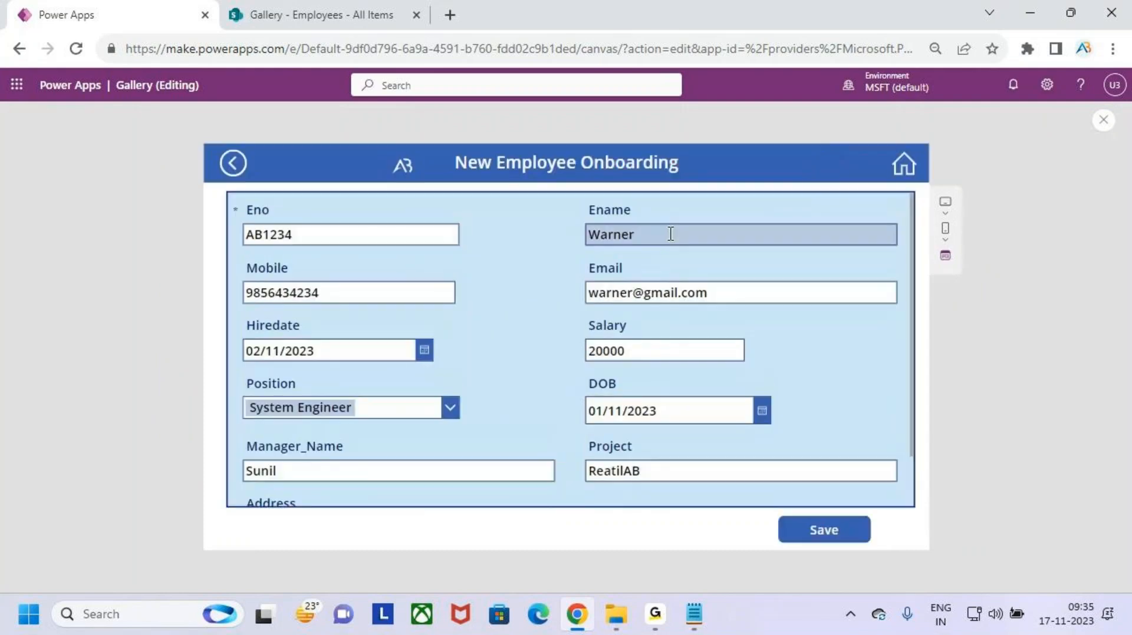
left_click(672, 235)
key("BackSpace")
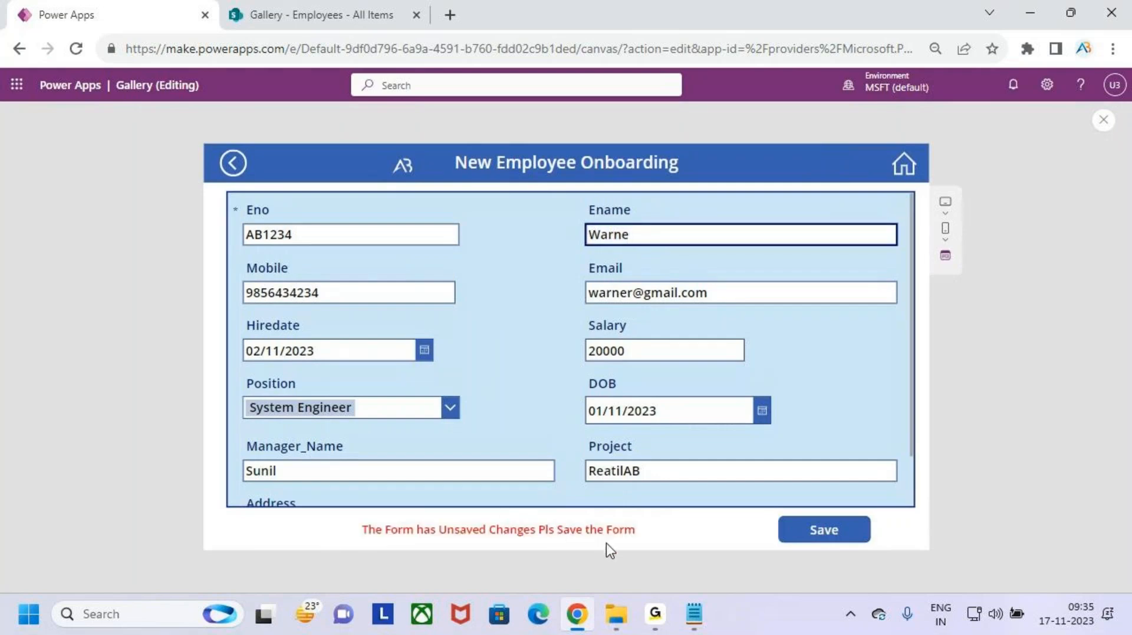
- Annotate the unsaved-changes warning and the Ename field on screen
key("ctrl+2")
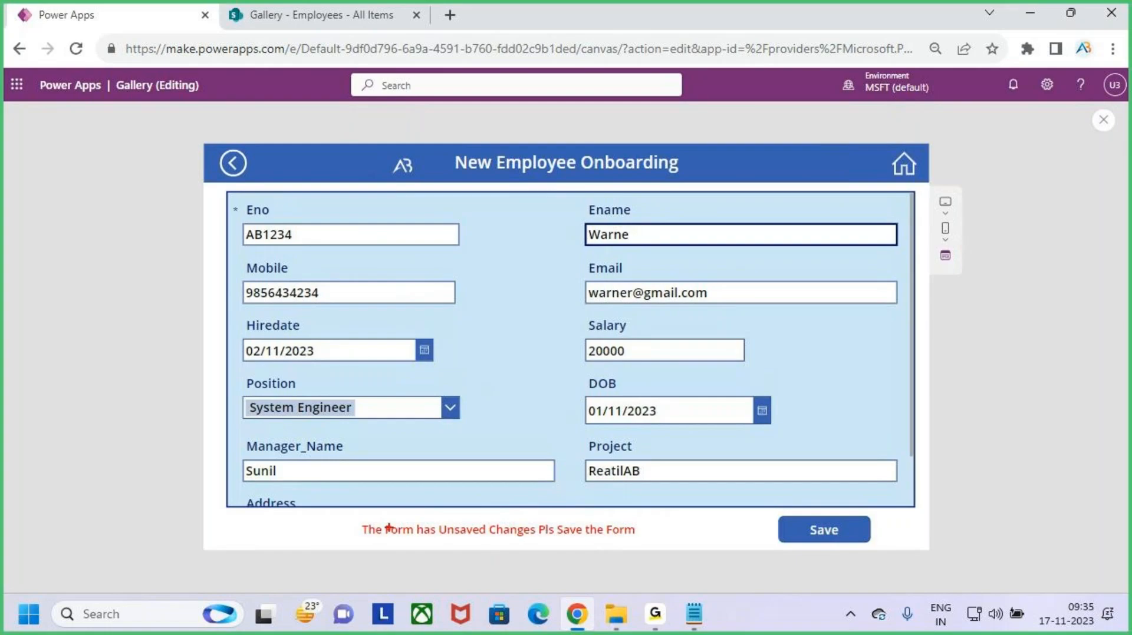
mouse_move(347, 518)
left_mouse_down()
mouse_move(553, 552)
mouse_move(665, 549)
left_mouse_up()
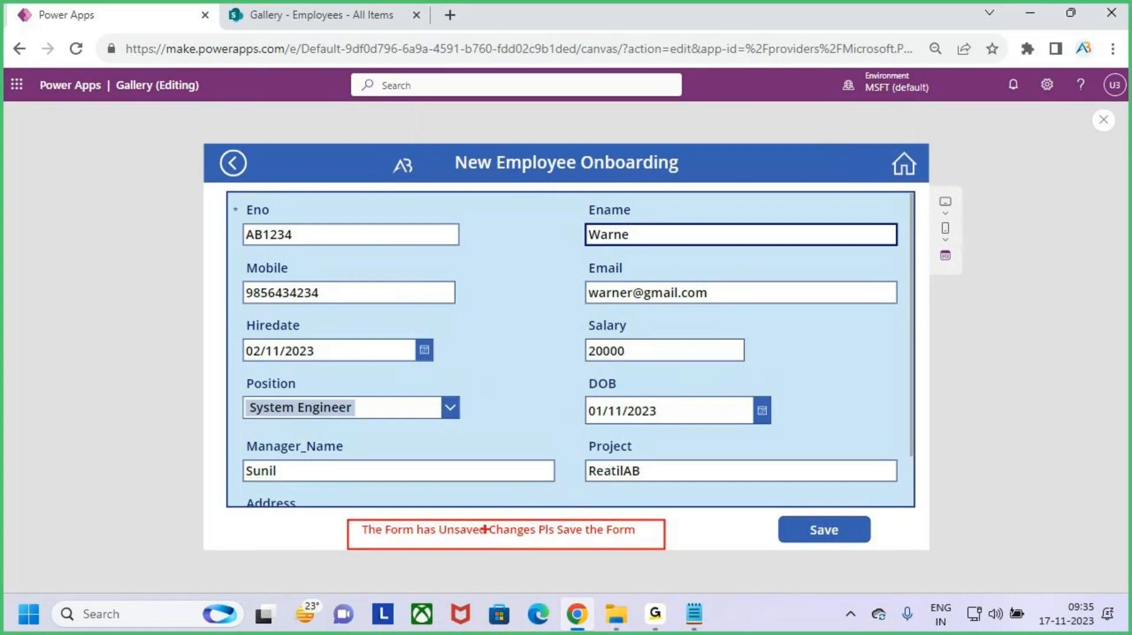
left_click_drag(478, 521, 535, 553)
left_click_drag(530, 508, 458, 597)
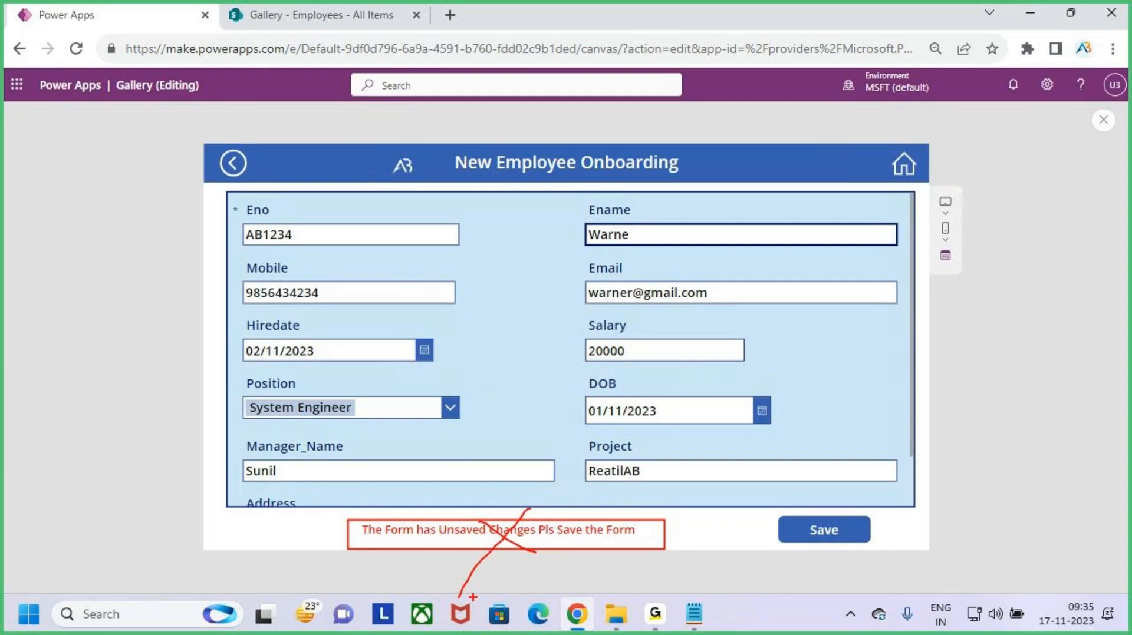
key("Escape")
key("ctrl+2")
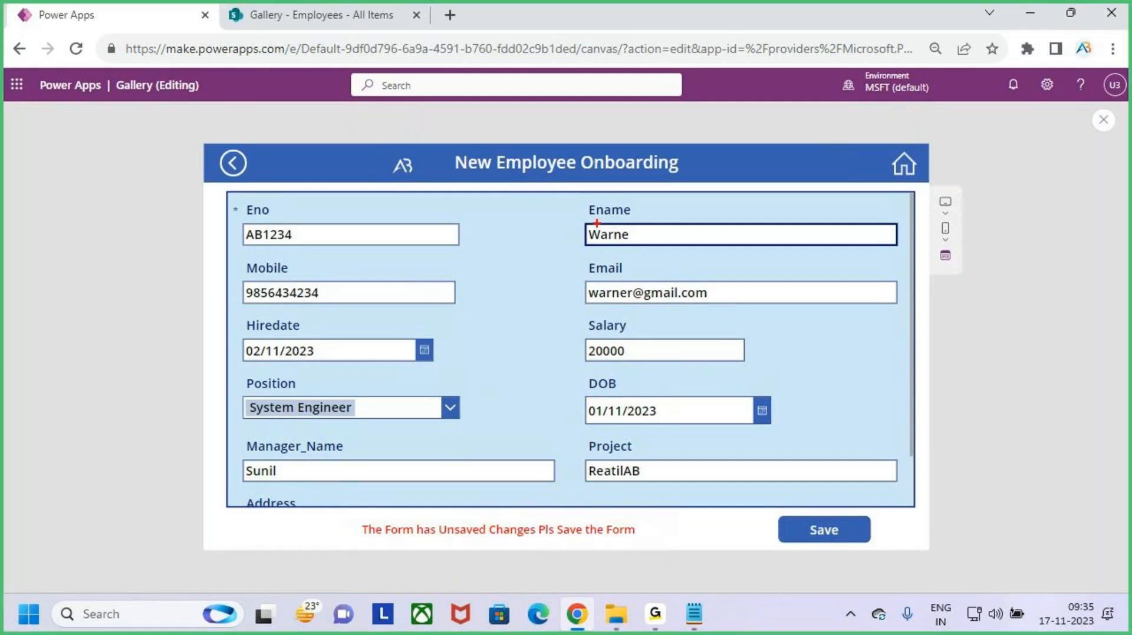
mouse_move(577, 202)
left_mouse_down()
mouse_move(859, 273)
mouse_move(911, 260)
left_mouse_up()
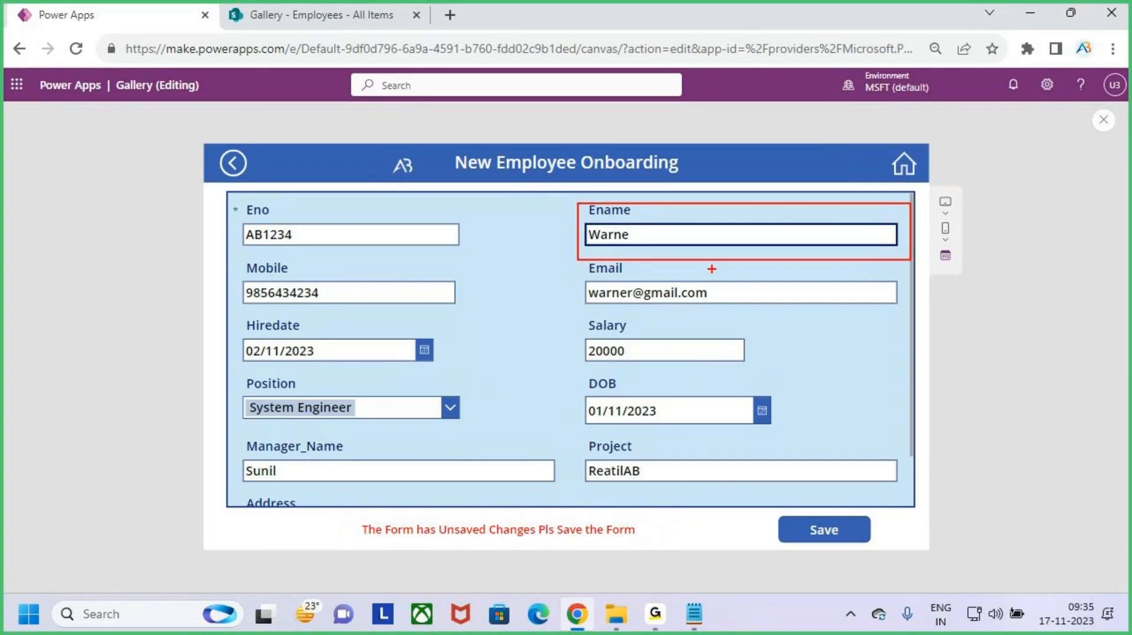
key("Escape")
- Point out the Ename field again, retype the deleted 'r', and exit the preview
key("ctrl+2")
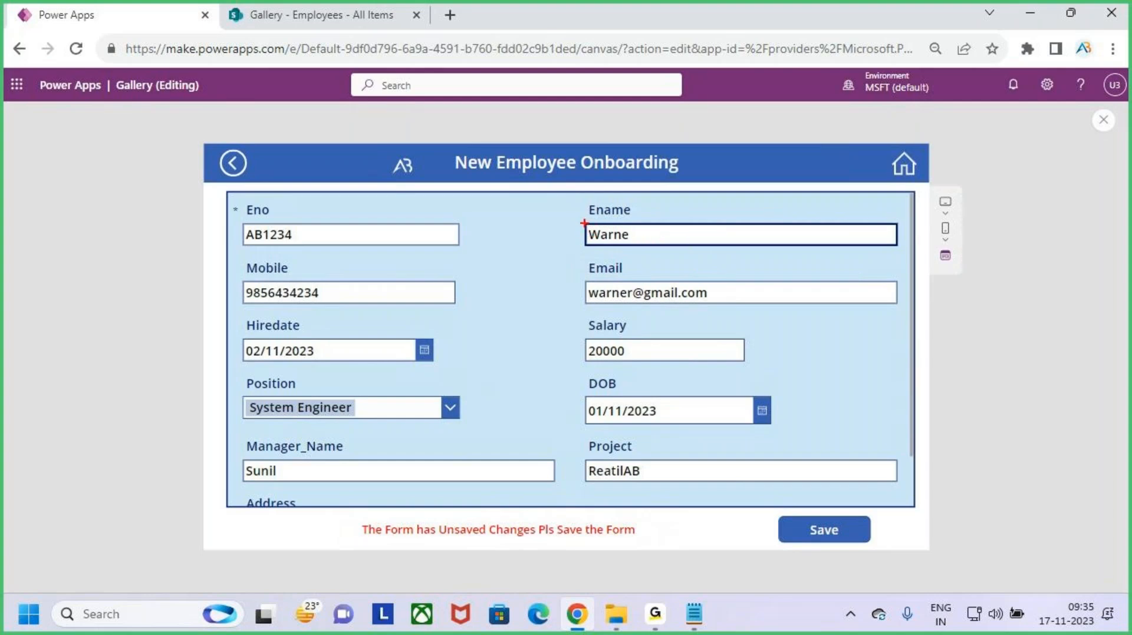
mouse_move(582, 222)
left_mouse_down()
mouse_move(750, 249)
mouse_move(899, 250)
left_mouse_up()
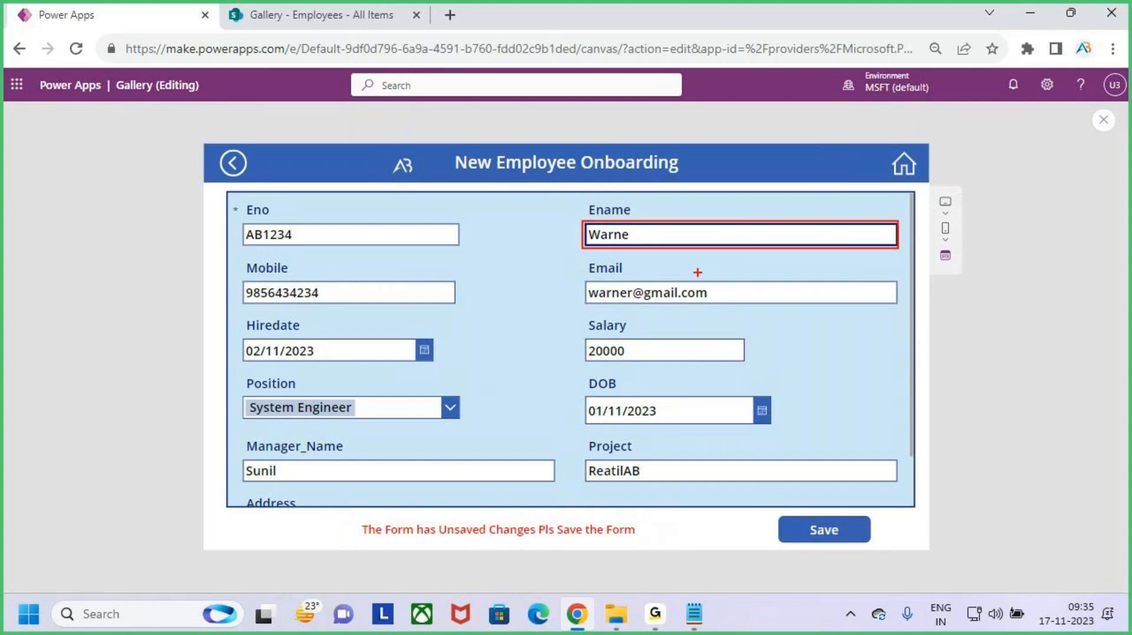
key("Escape")
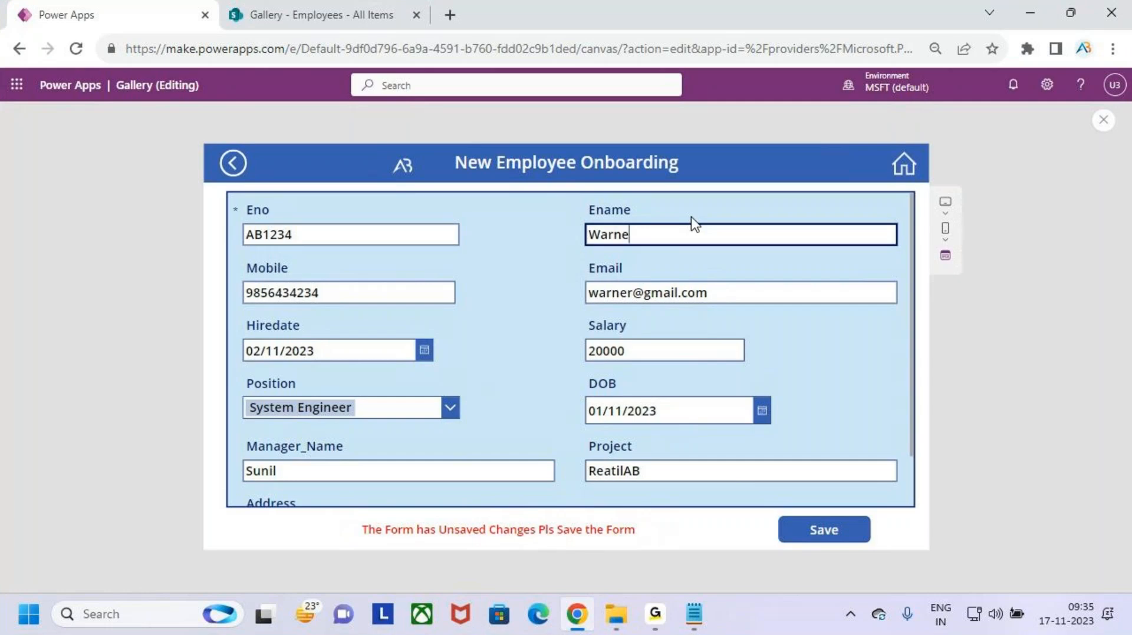
key("ctrl+2")
mouse_move(588, 217)
left_mouse_down()
mouse_move(886, 270)
mouse_move(907, 254)
left_mouse_up()
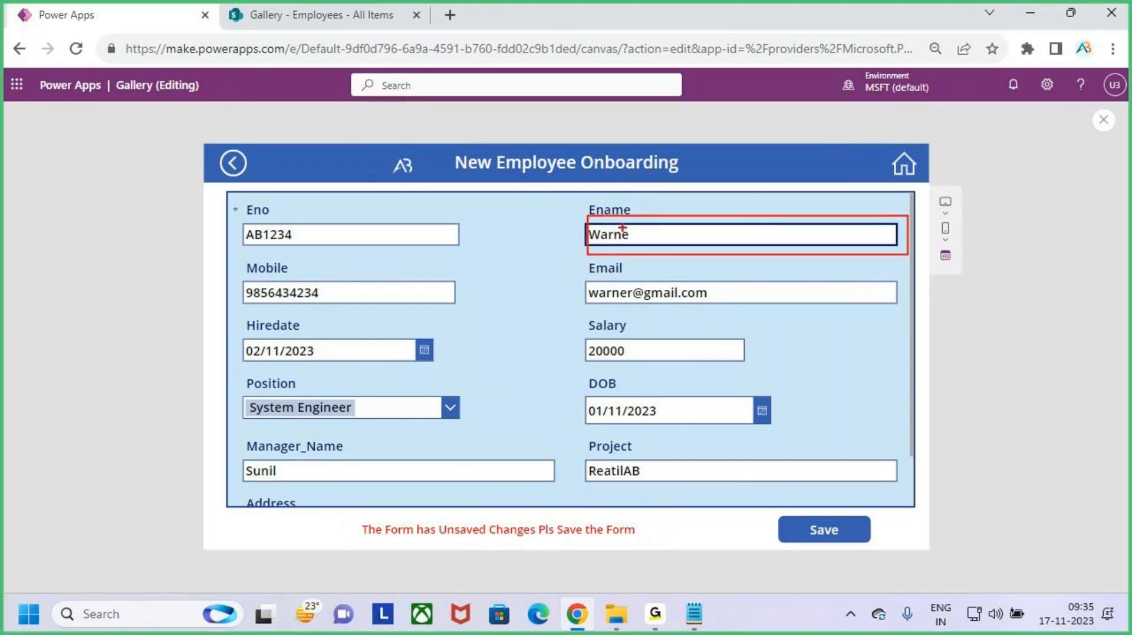
left_click_drag(727, 190, 741, 241)
key("Escape")
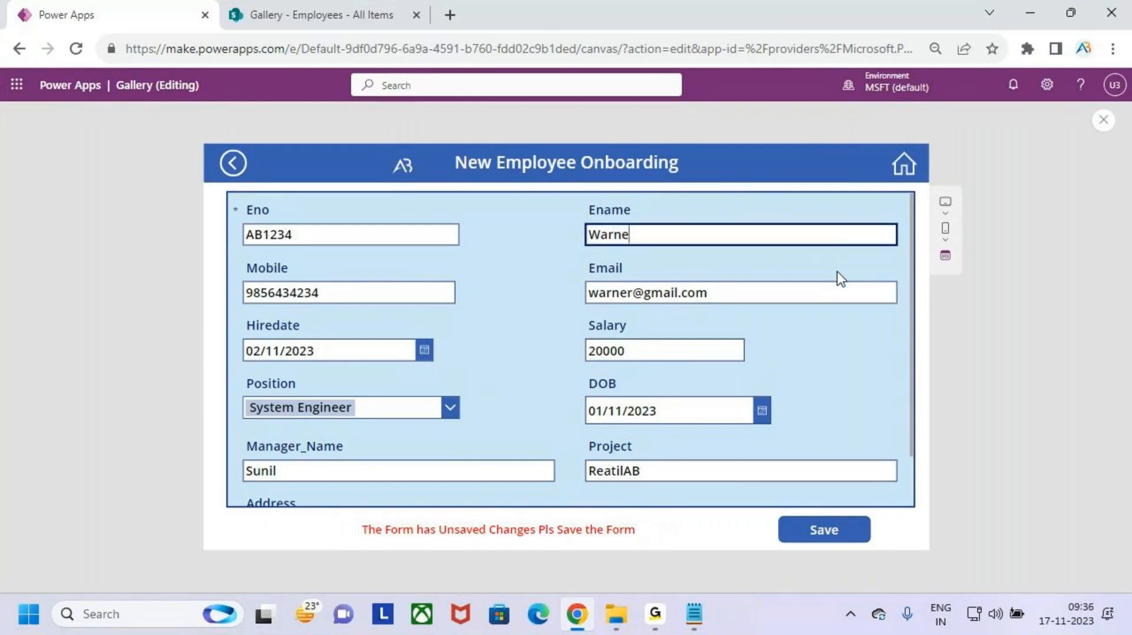
type("r")
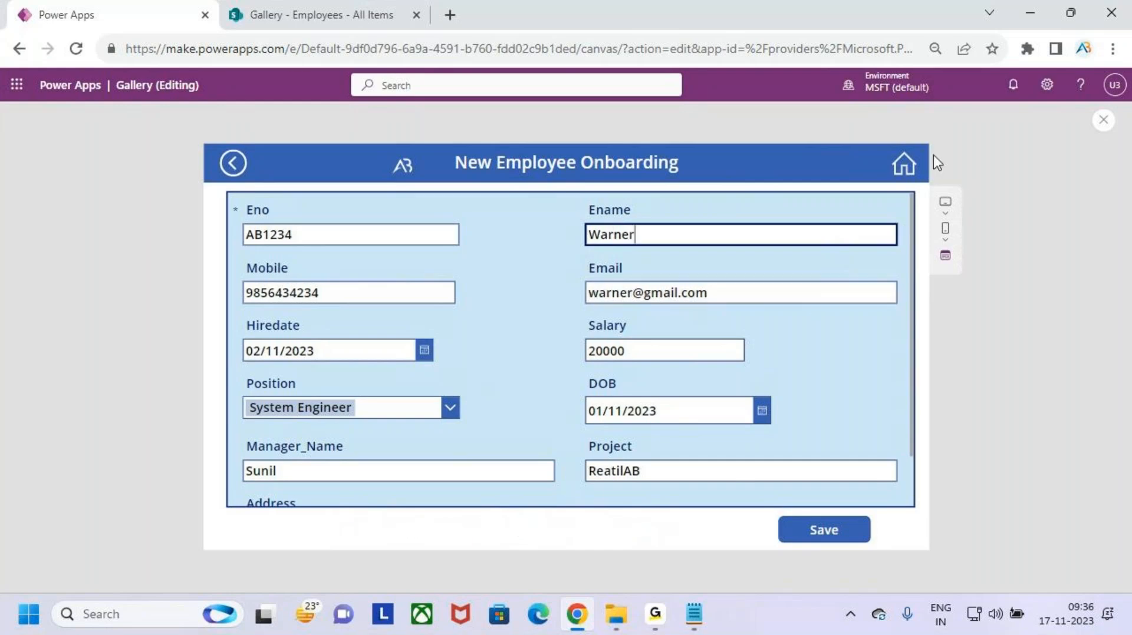
left_click(1101, 123)
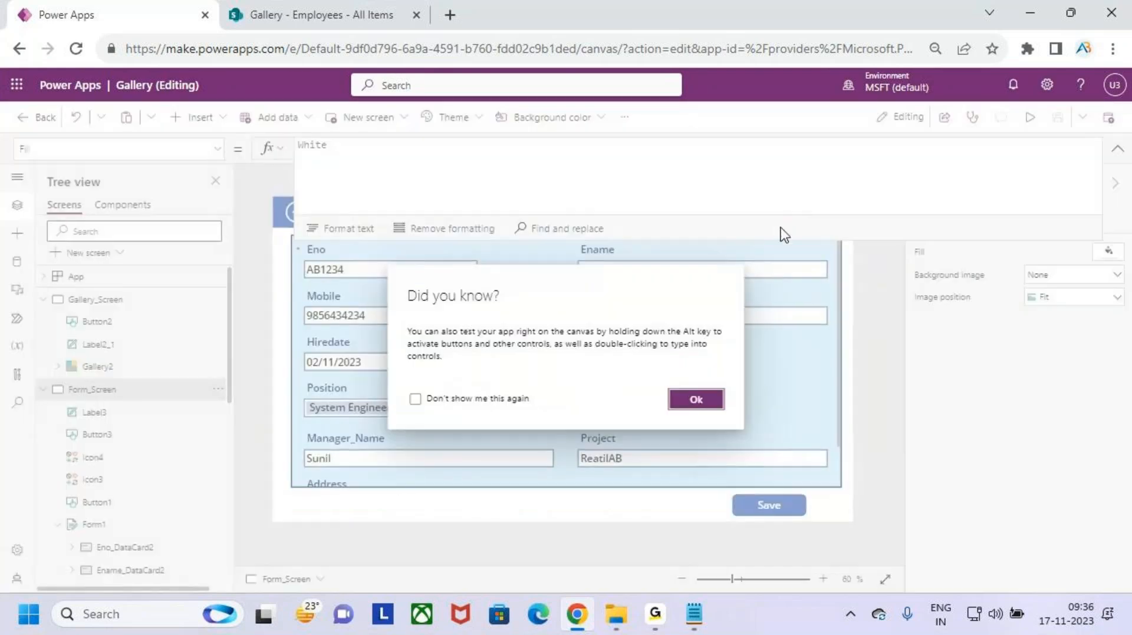
- Select the Ename card and open its BorderColor property in the formula bar
left_click(696, 401)
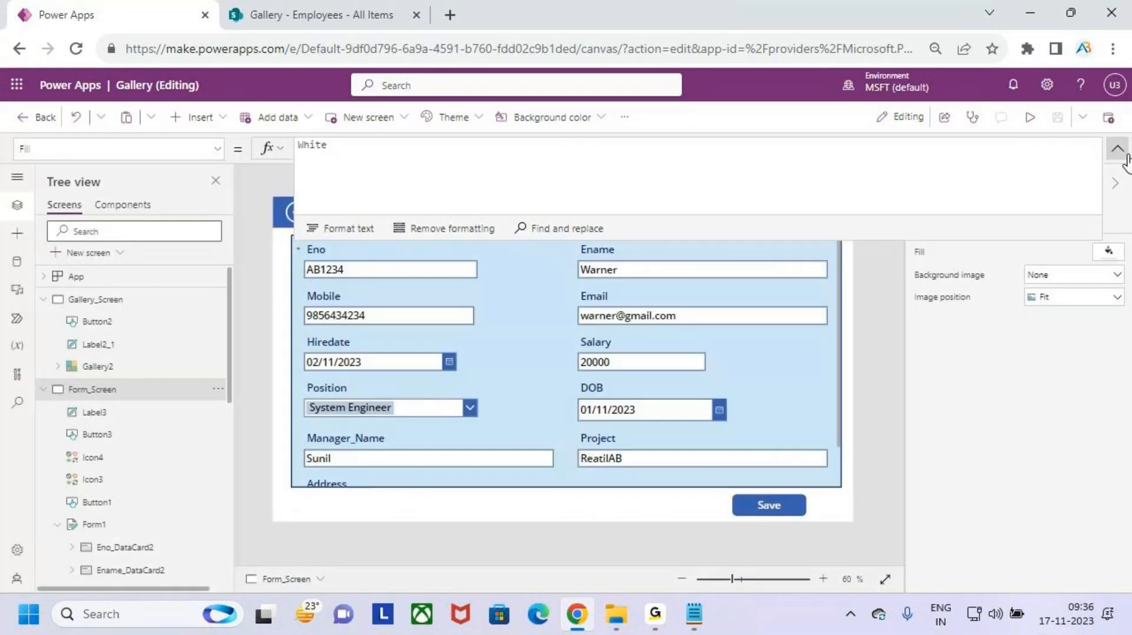
left_click(644, 261)
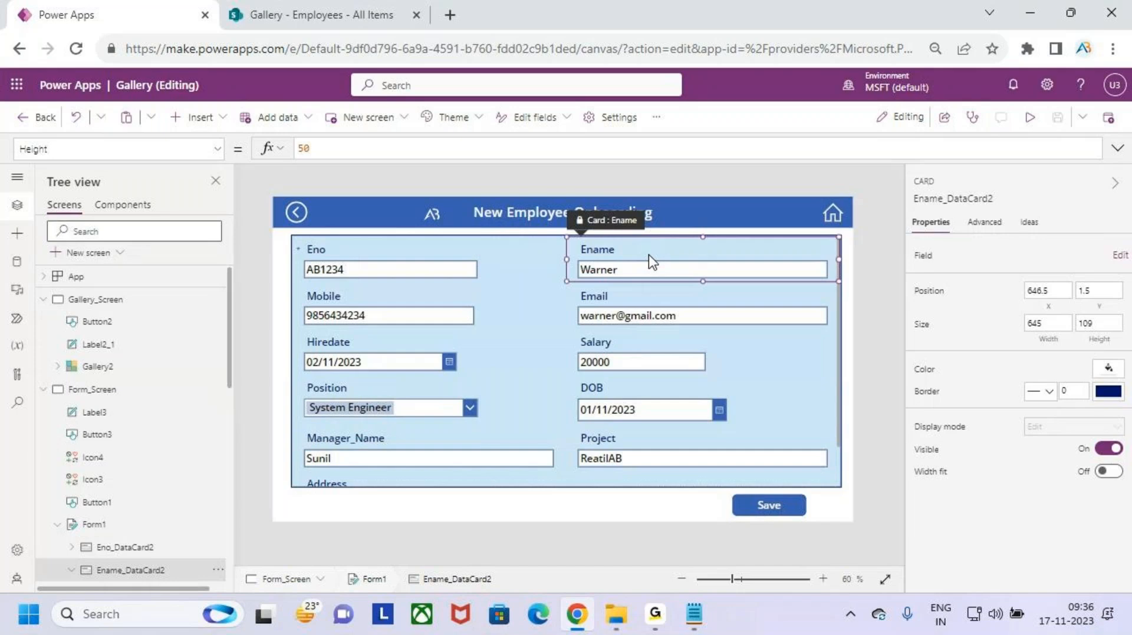
left_click(216, 148)
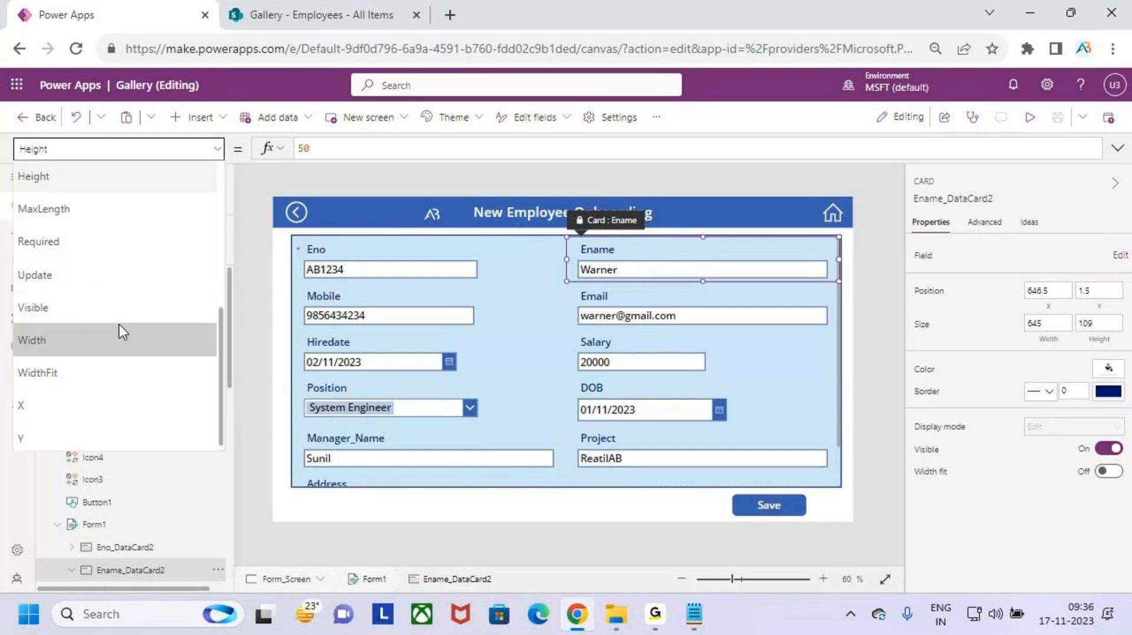
scroll(124, 328, "up", 5)
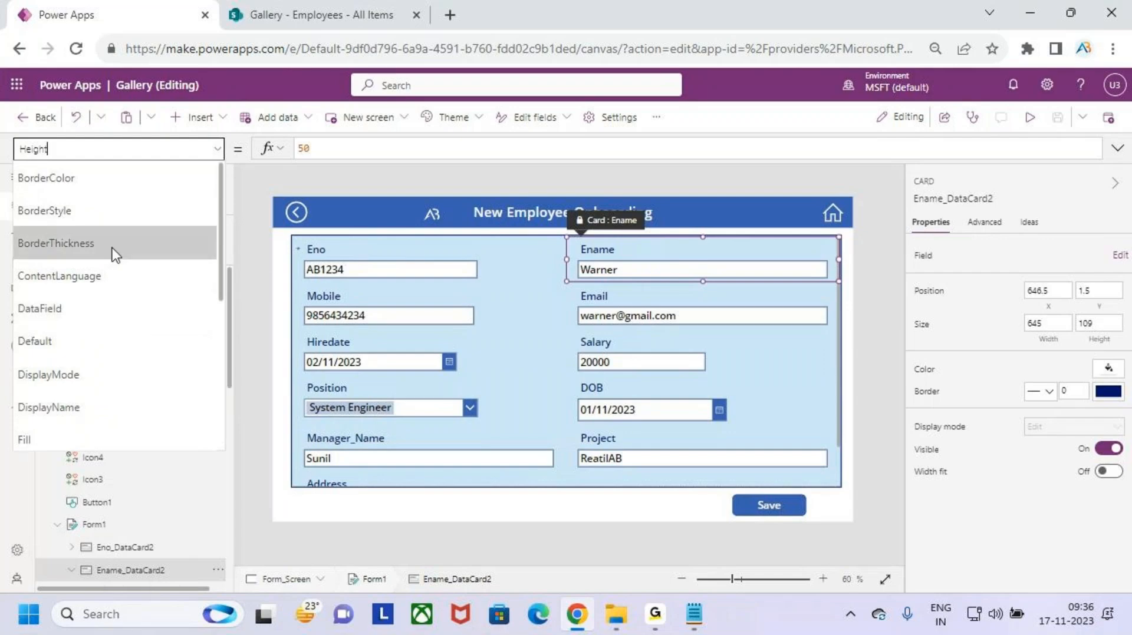
left_click(150, 182)
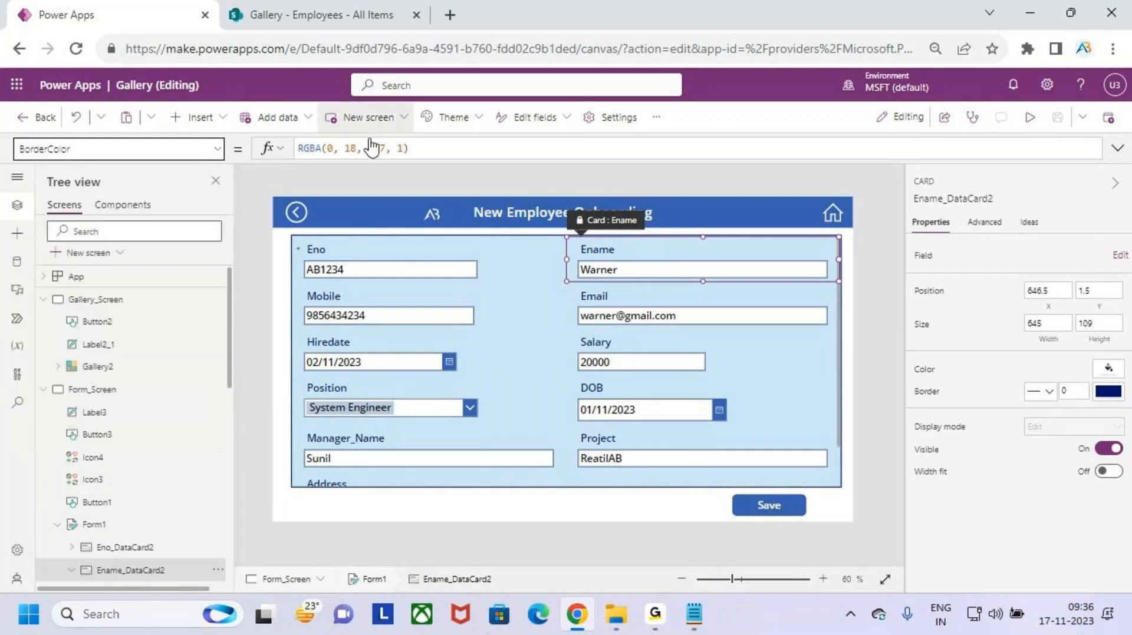
left_click(428, 150)
key("Left")
key("Left")
key("Left")
key("Left")
key("Left")
key("Left")
key("Left")
key("Left")
key("Left")
key("Left")
key("Left")
key("Left")
key("Left")
key("Left")
key("Left")
key("Left")
key("Left")
key("Left")
key("Left")
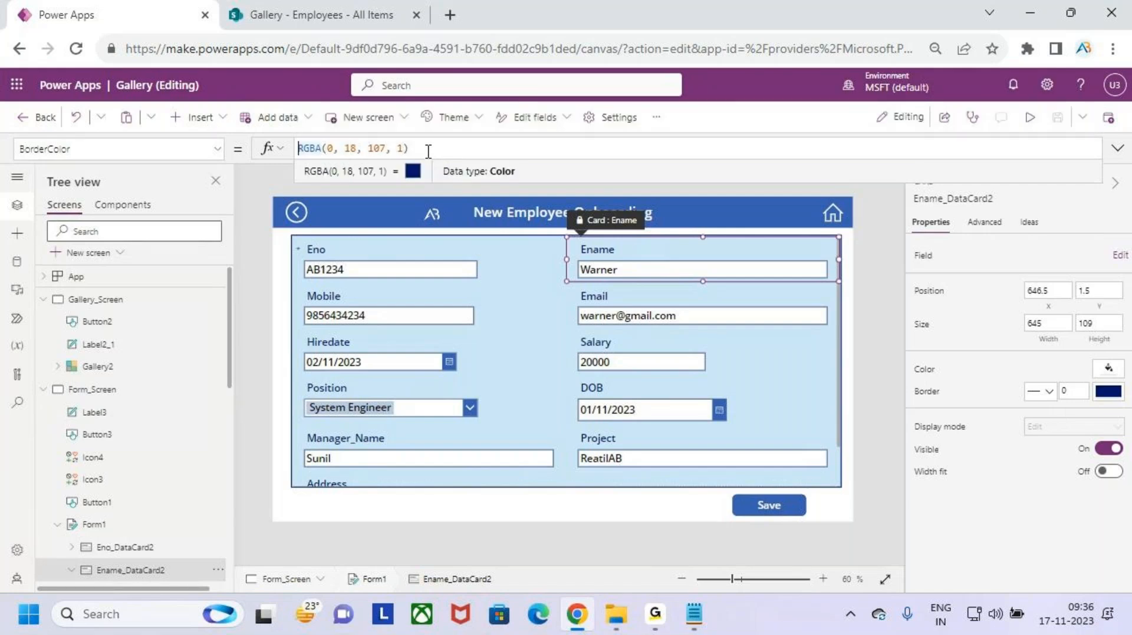
- Start the BorderColor formula with If(ThisItem.Ename<> using autocomplete
type("If( ")
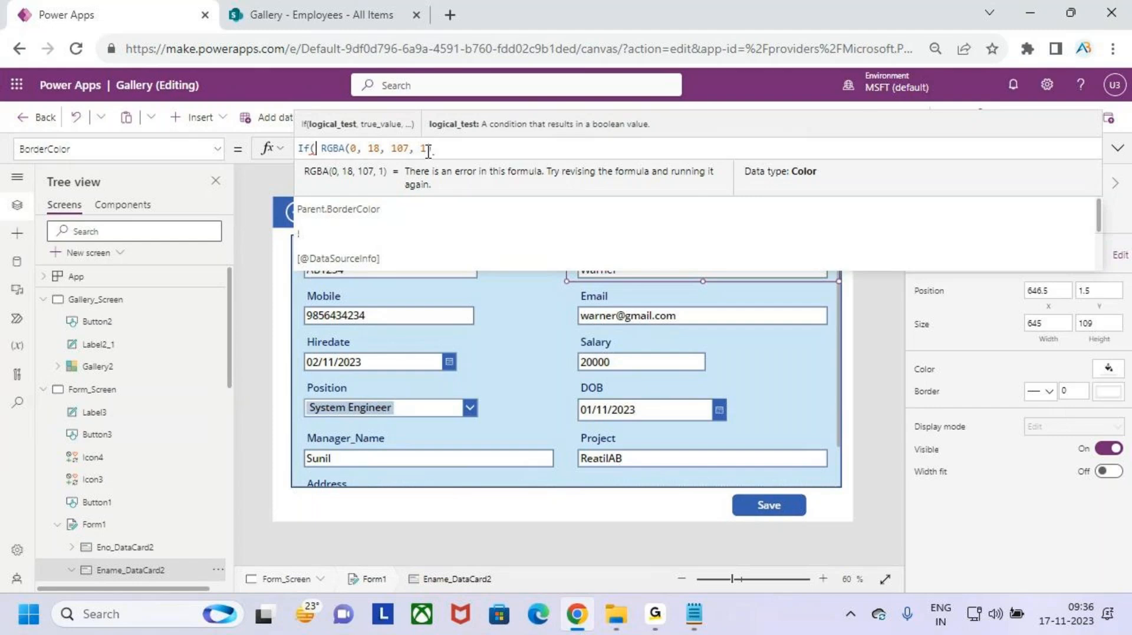
type("this")
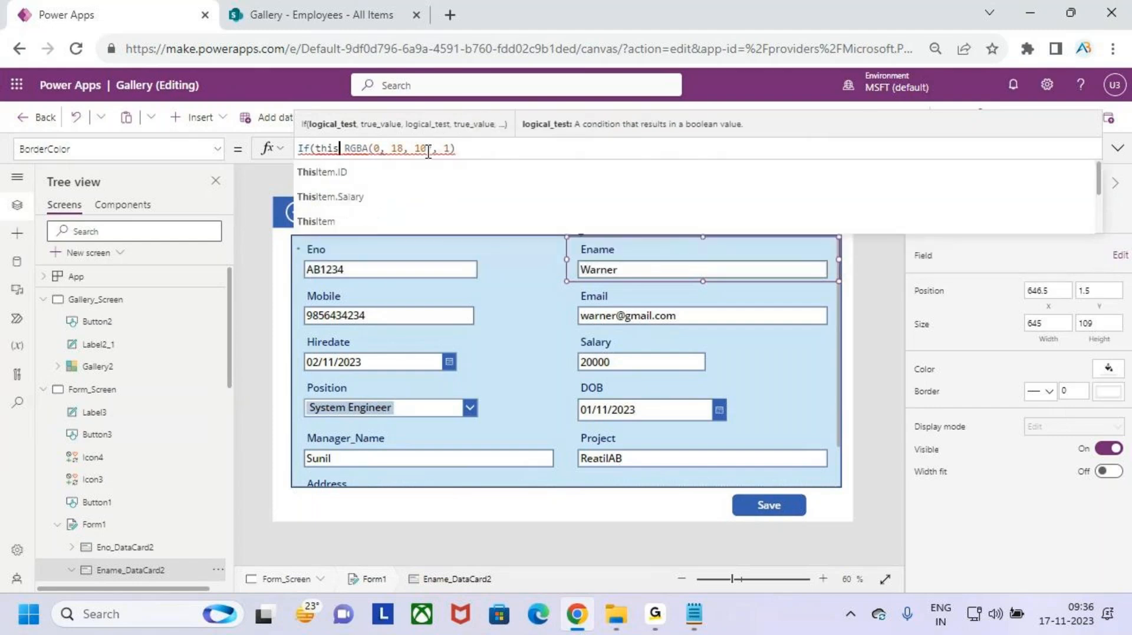
key("Down")
key("Down")
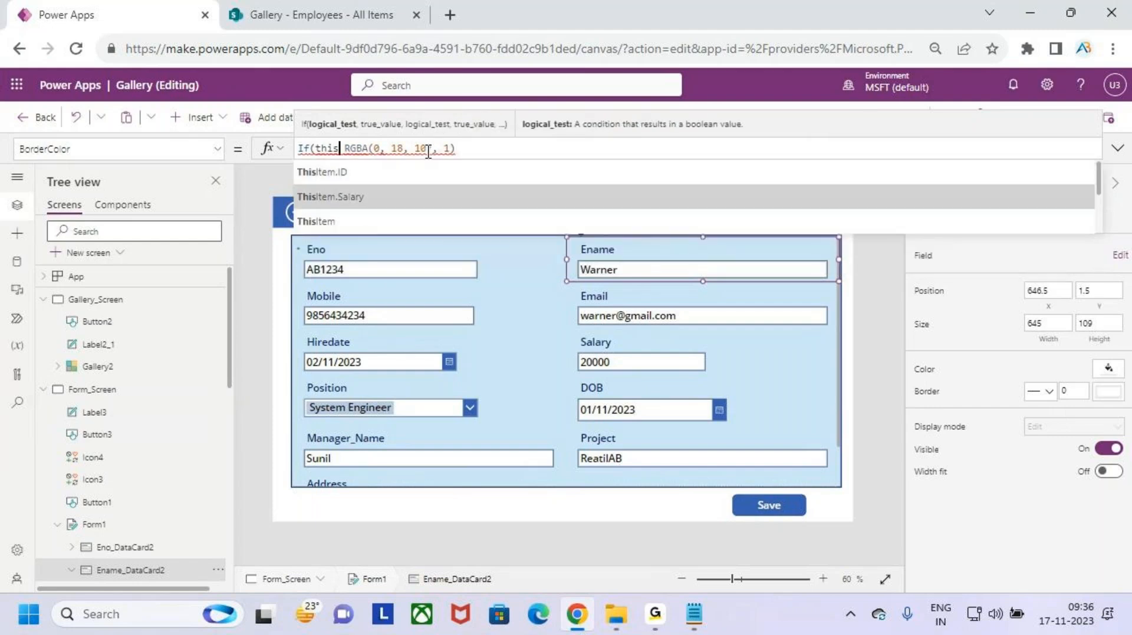
key("Down")
key("Down")
key("Down")
key("Down")
key("Down")
key("Down")
key("Down")
key("Down")
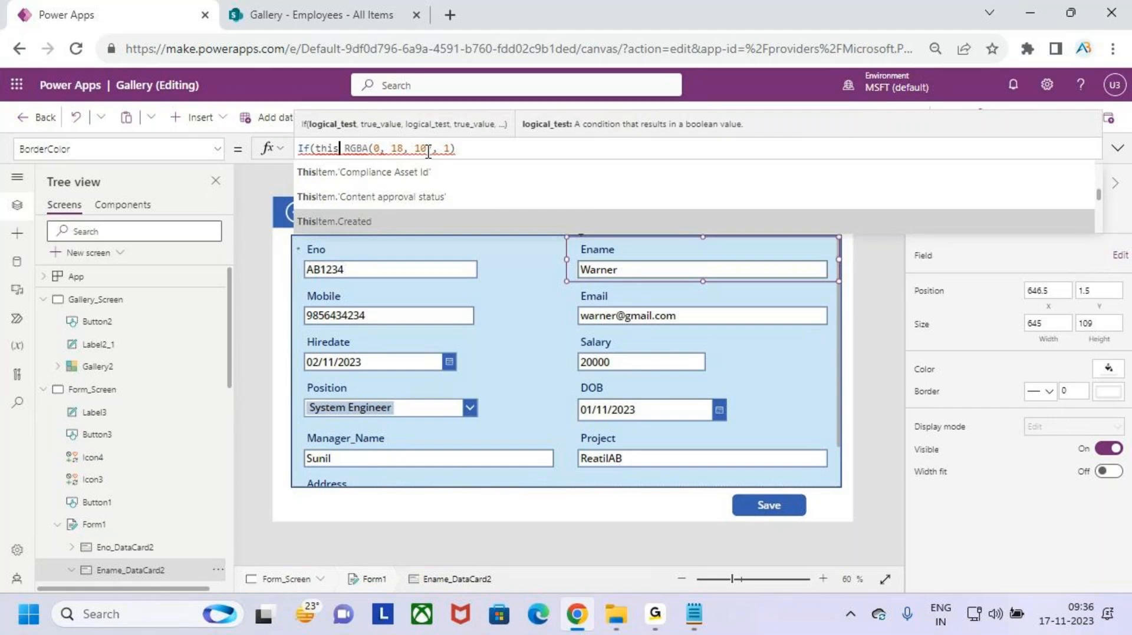
type("it")
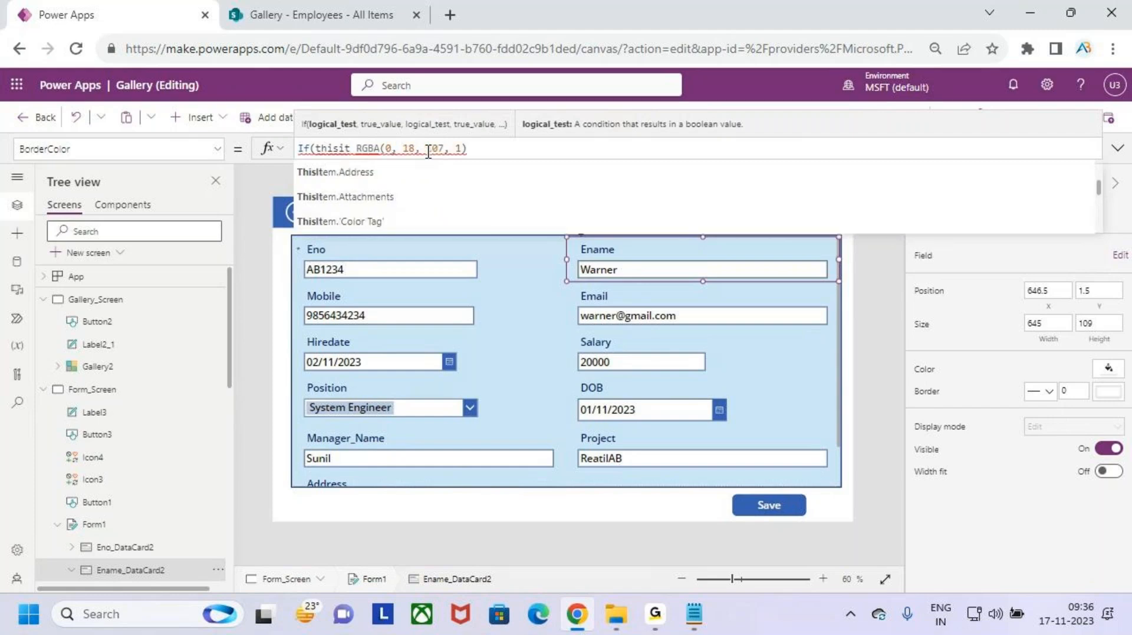
type("em")
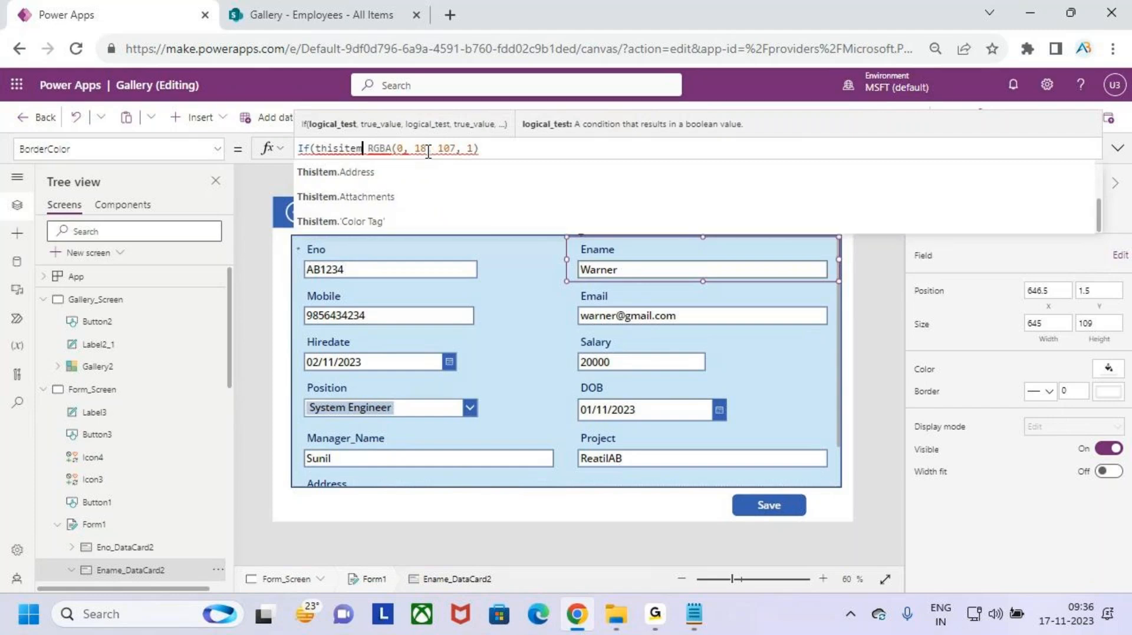
type(".")
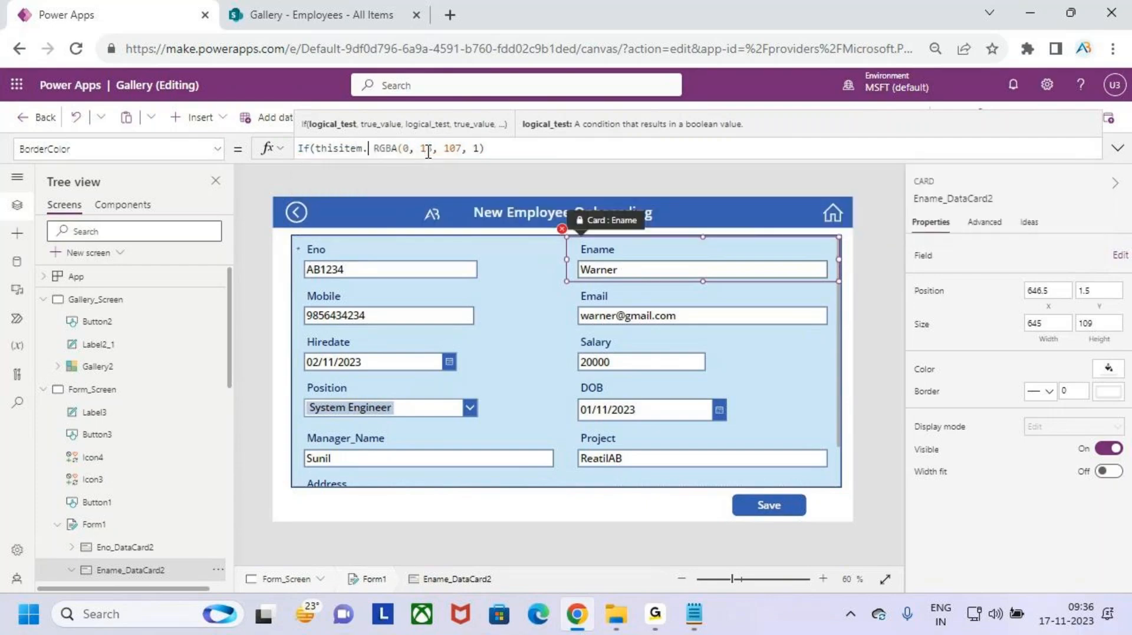
key("BackSpace")
key("BackSpace")
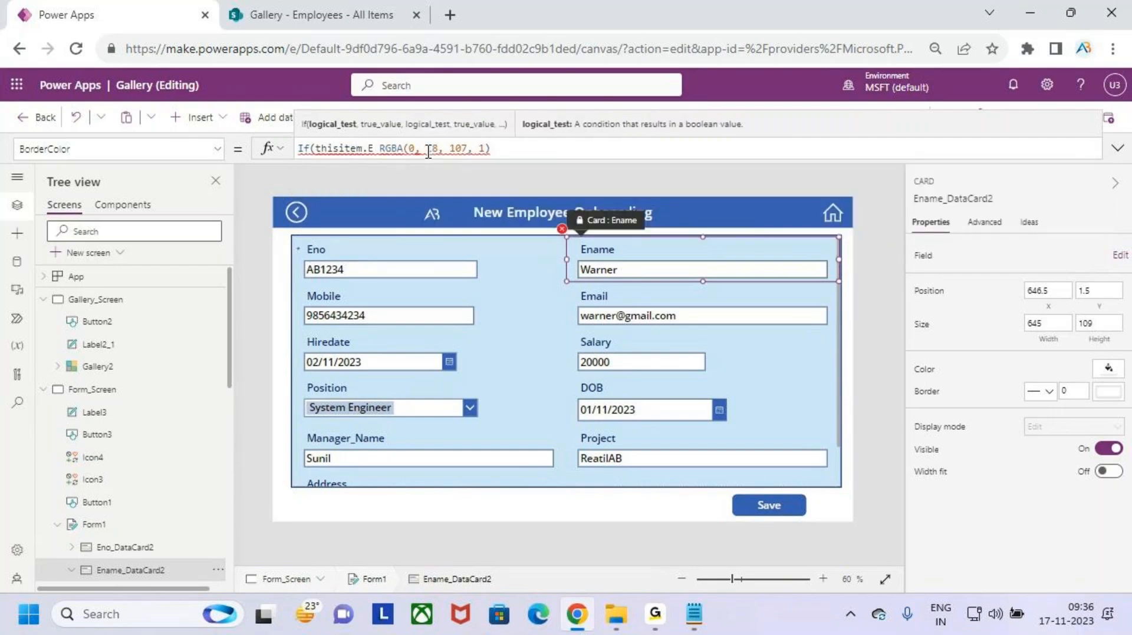
key("Down")
key("Down")
key("Down")
key("Down")
key("Down")
key("Down")
key("Down")
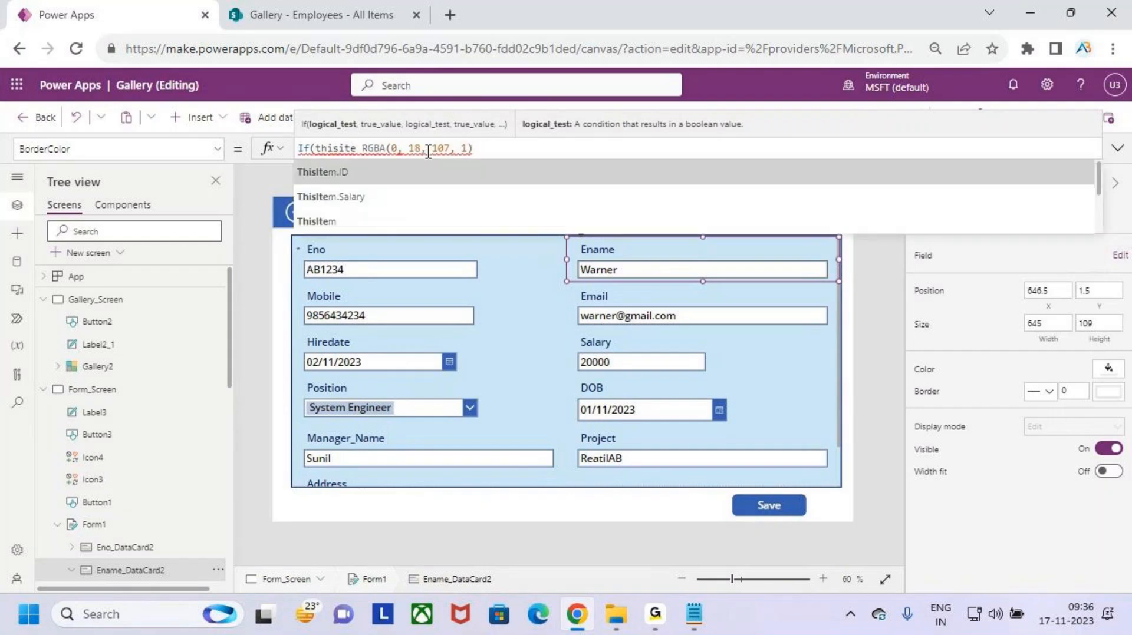
key("Down")
key("Down")
key("Down")
key("Down")
key("Down")
key("Down")
key("Down")
key("Down")
key("Down")
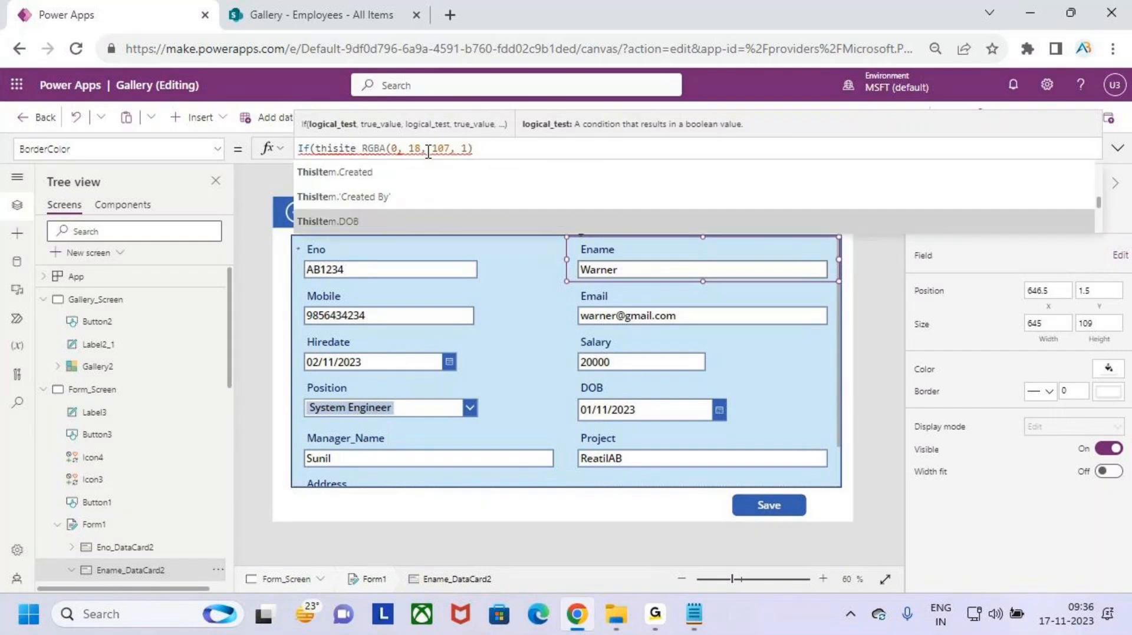
key("Up")
key("Tab")
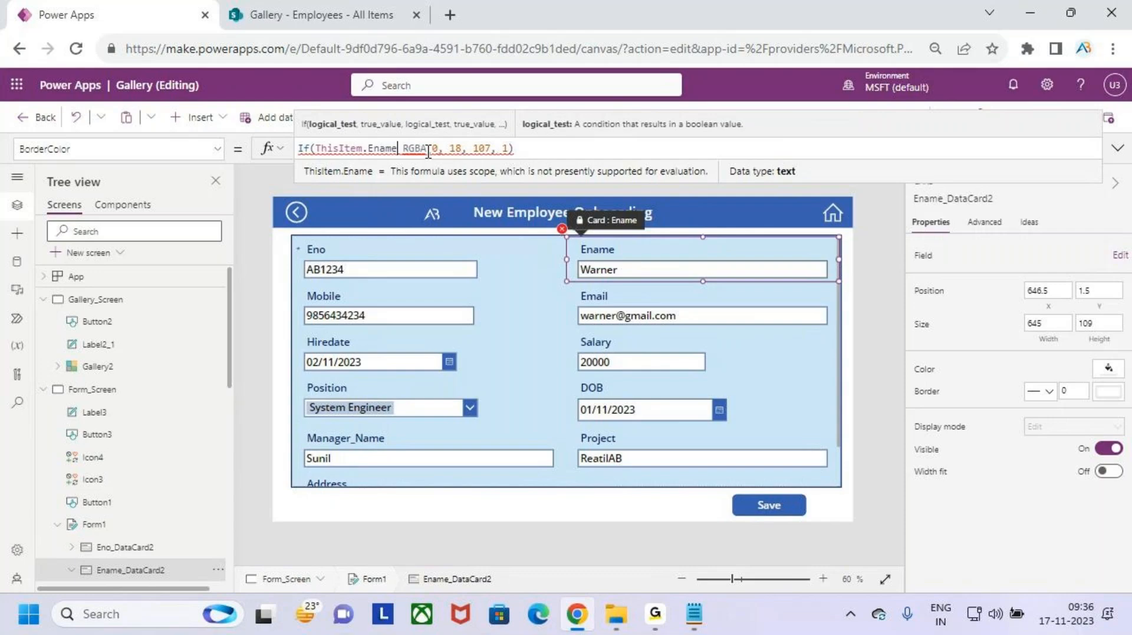
type("<>")
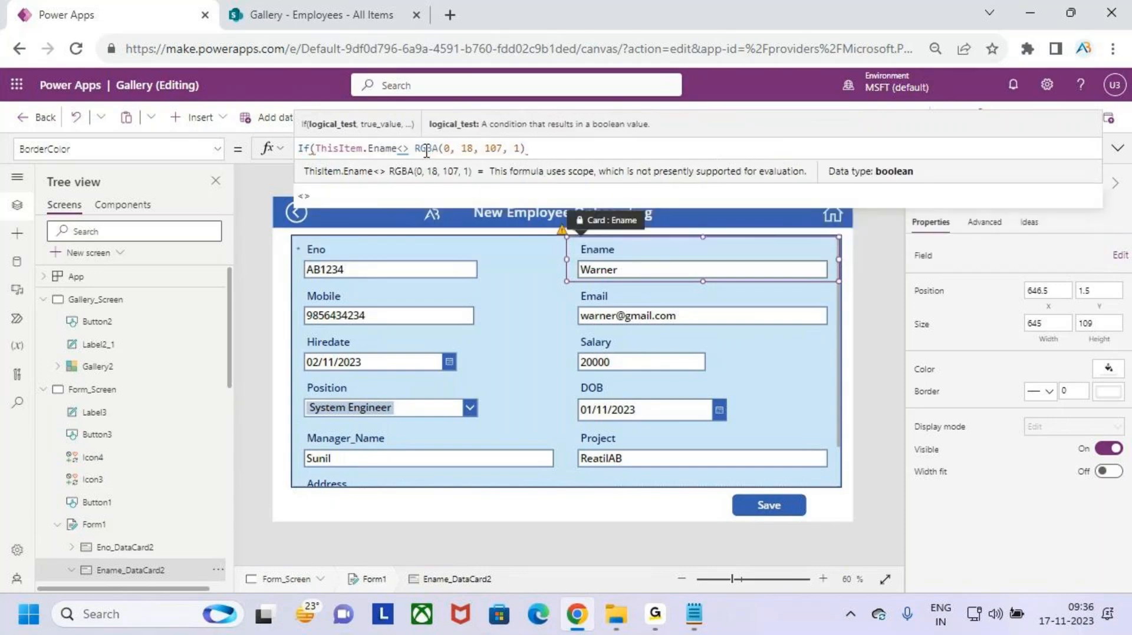
- Find the Ename input's name DataCardValue17 and complete the comparison with DataCardValue17.Text
left_click(664, 271)
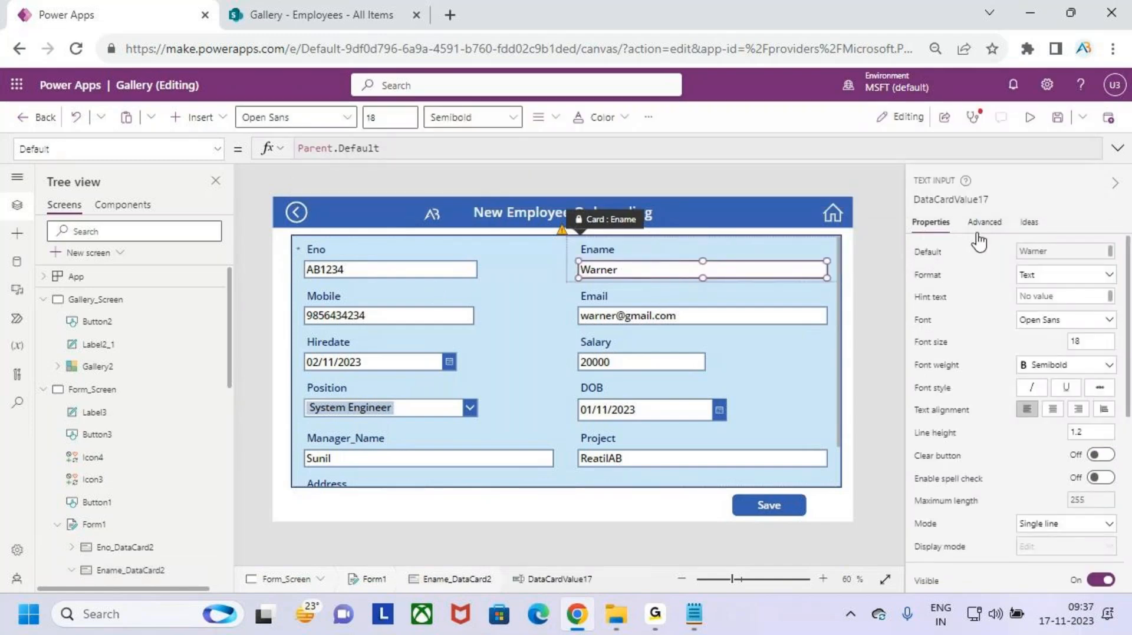
left_click(959, 200)
key("ctrl+c")
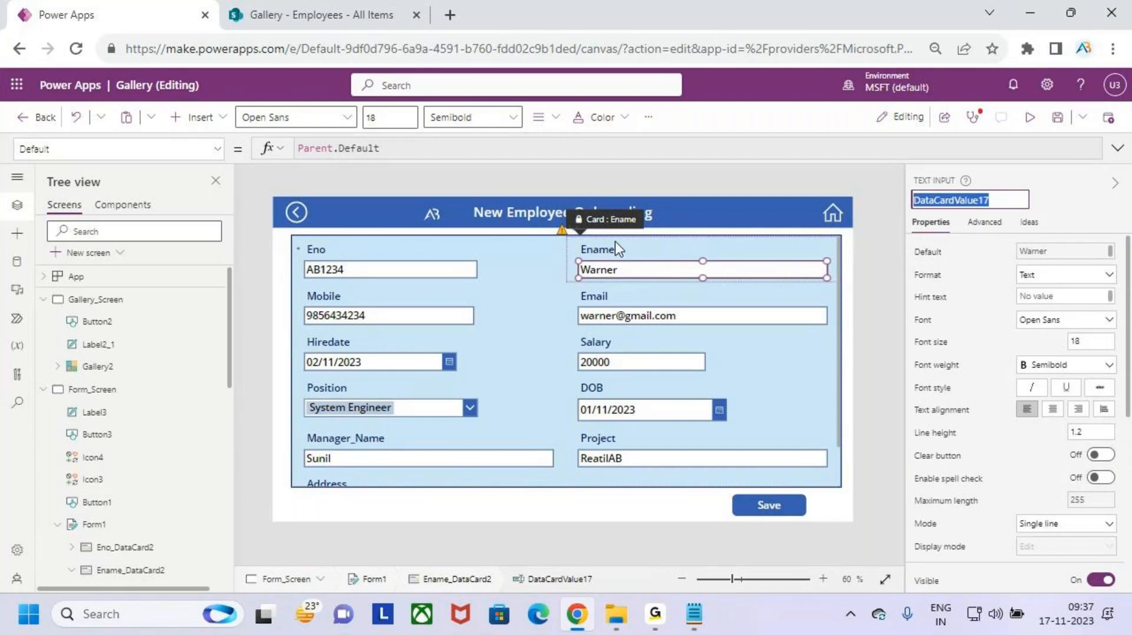
left_click(811, 338)
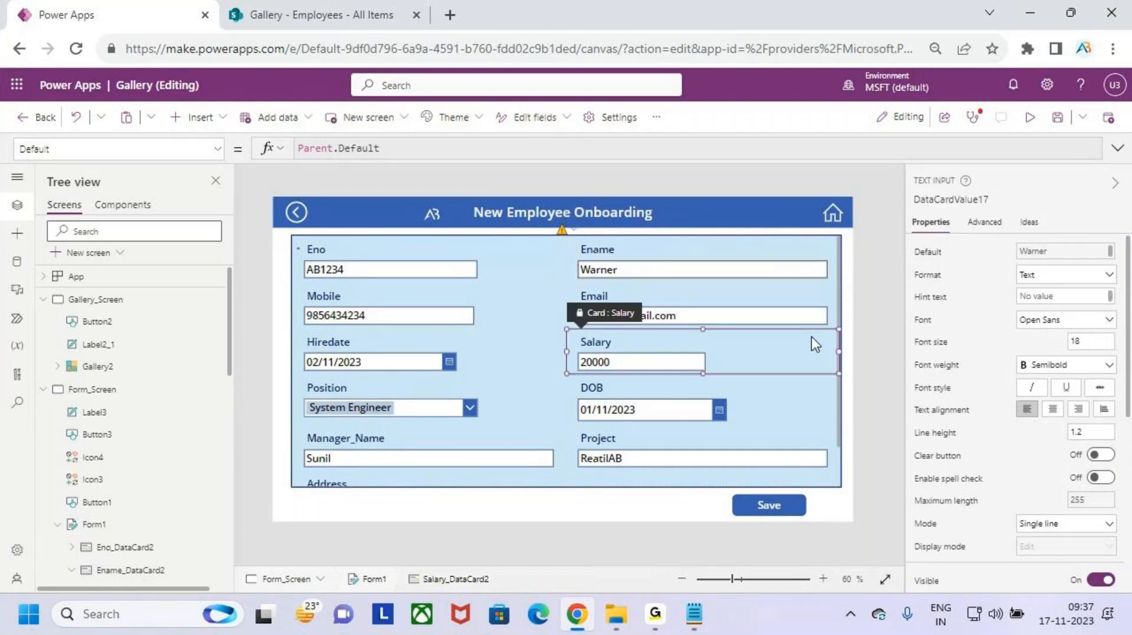
left_click(777, 264)
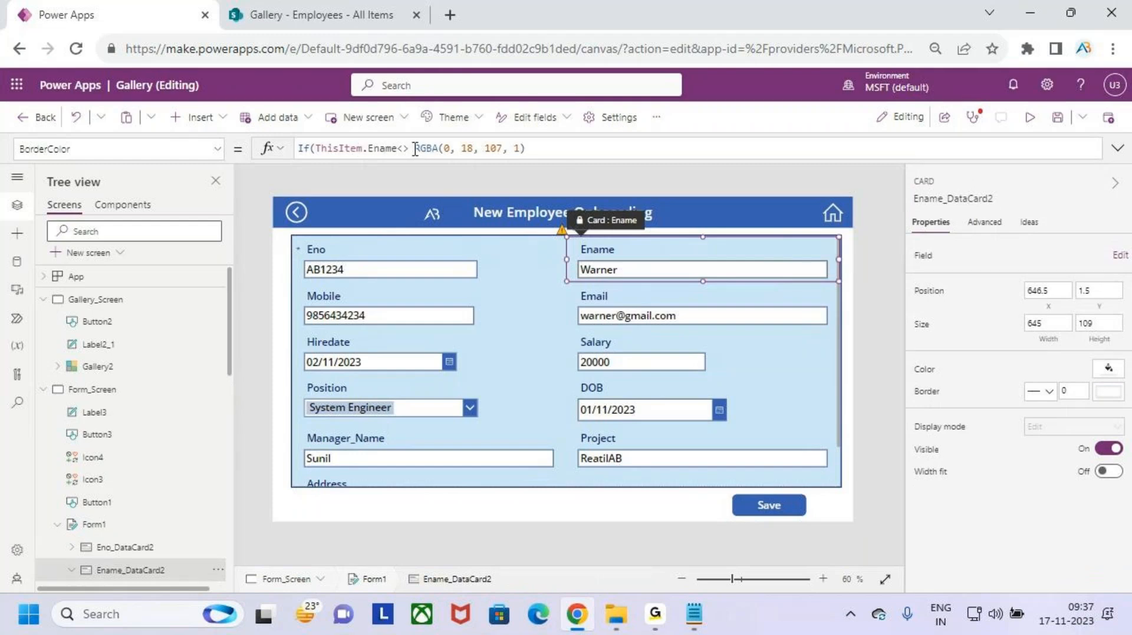
left_click(408, 149)
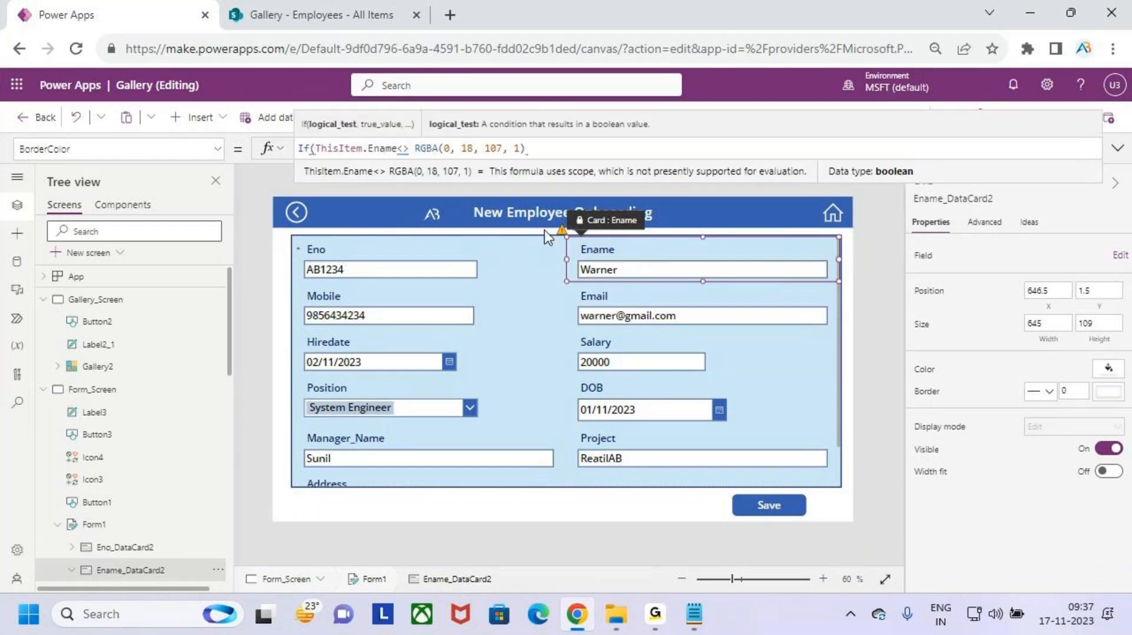
key("ctrl+v")
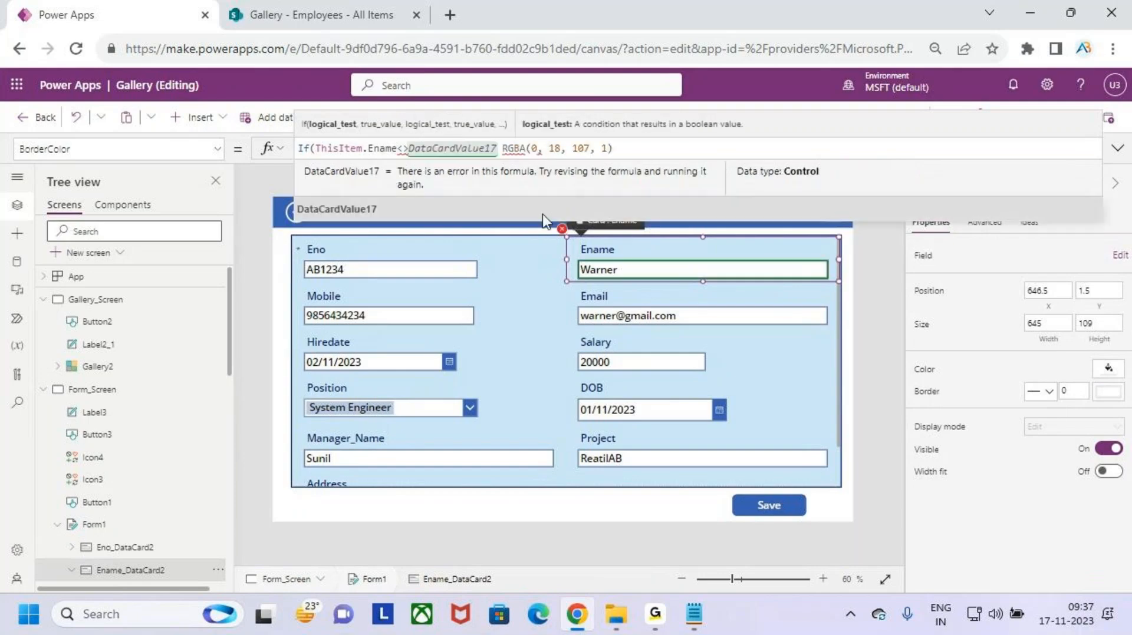
type(".text")
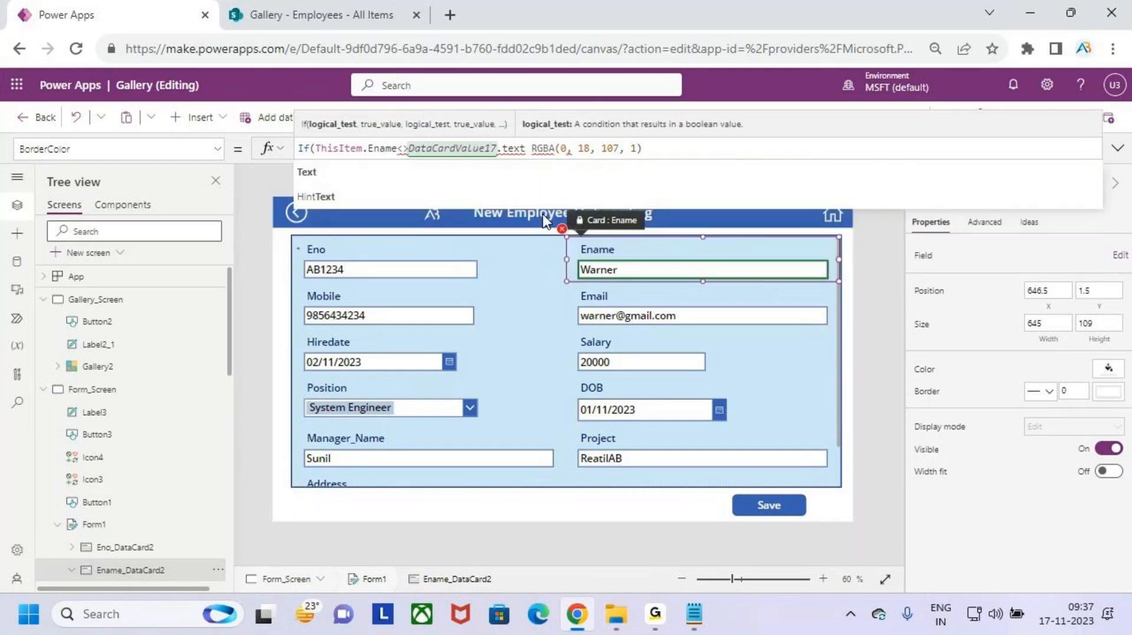
key("Tab")
type(",")
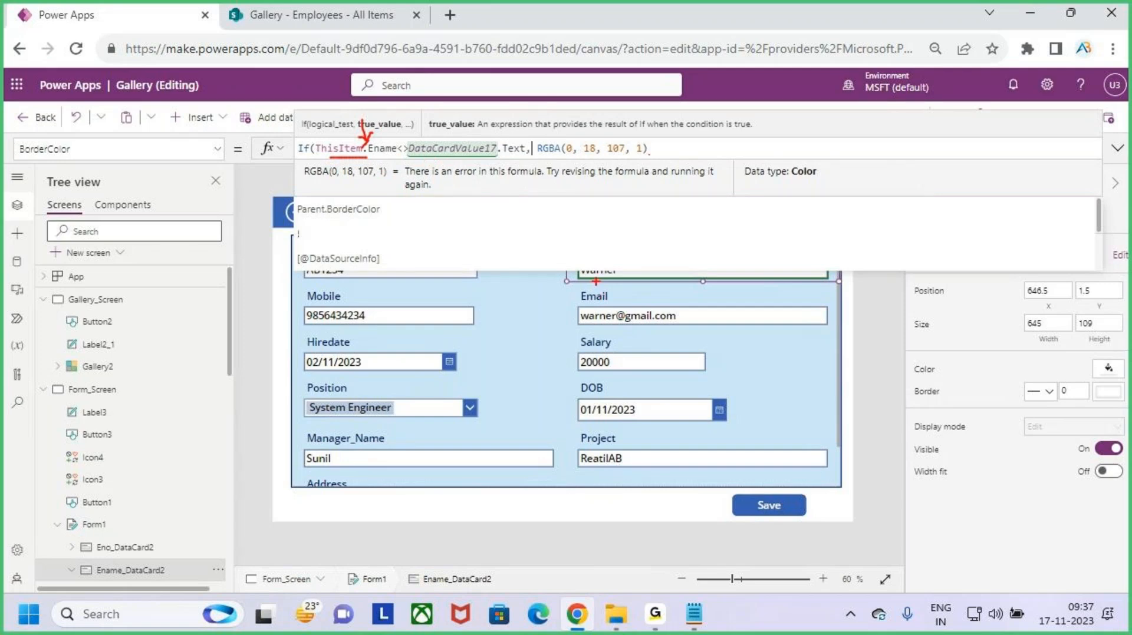
- Finish the formula with Color.Red and the RGBA(0,18,107,1) fallback, then save the app
mouse_move(597, 278)
left_mouse_down()
mouse_move(604, 313)
mouse_move(593, 290)
mouse_move(615, 288)
left_mouse_up()
key("Escape")
type("c")
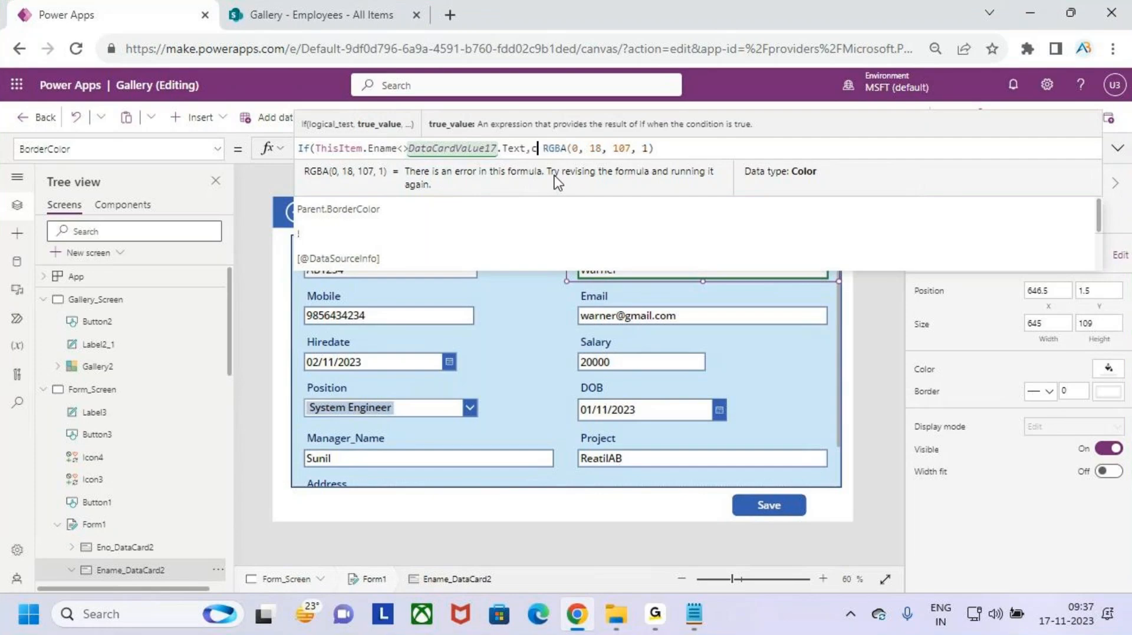
type("or")
key("BackSpace")
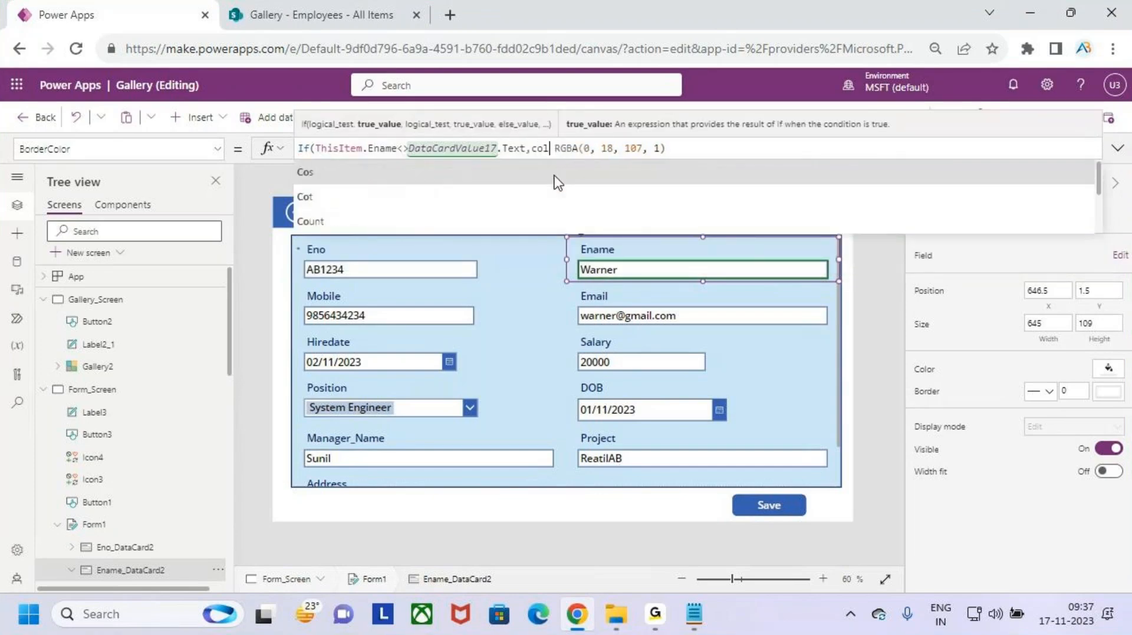
type("l")
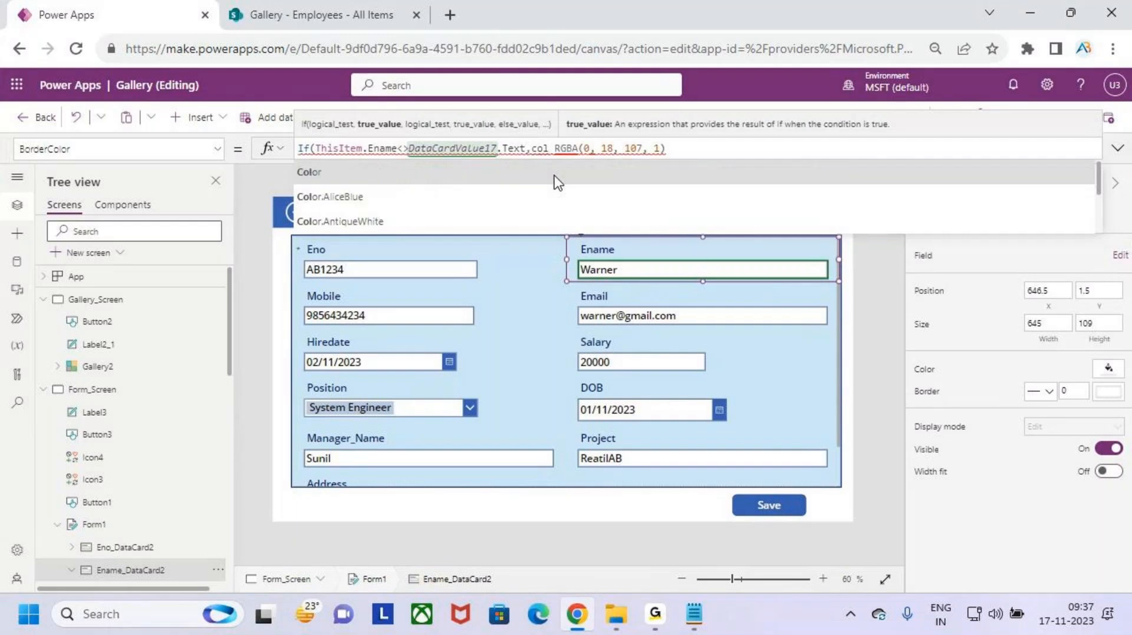
key("Tab")
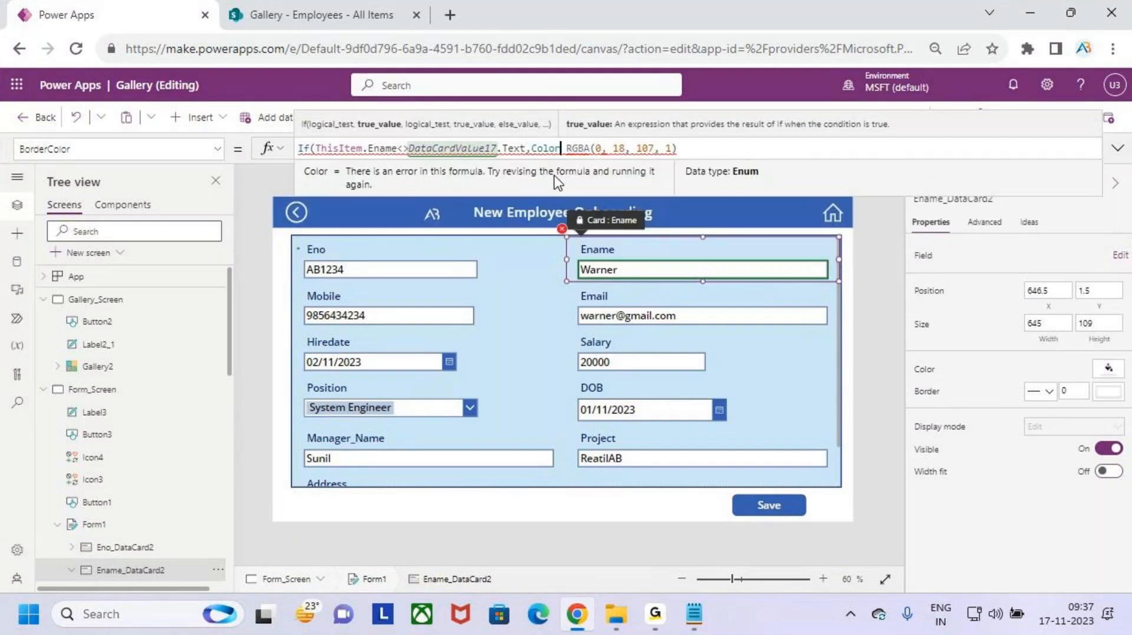
type(".re")
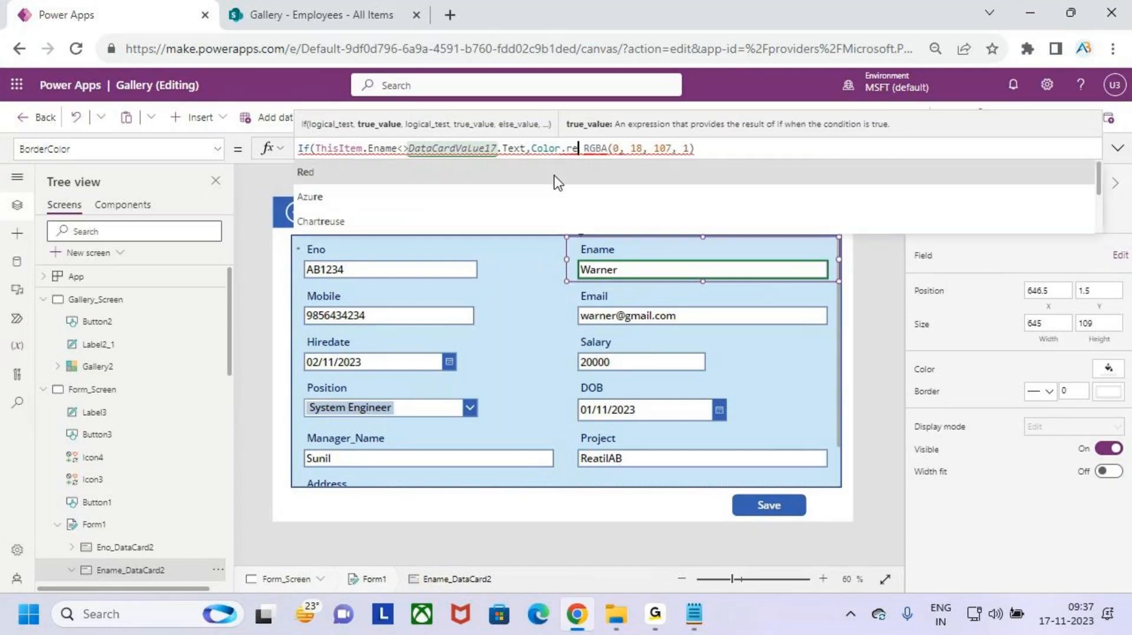
key("Tab")
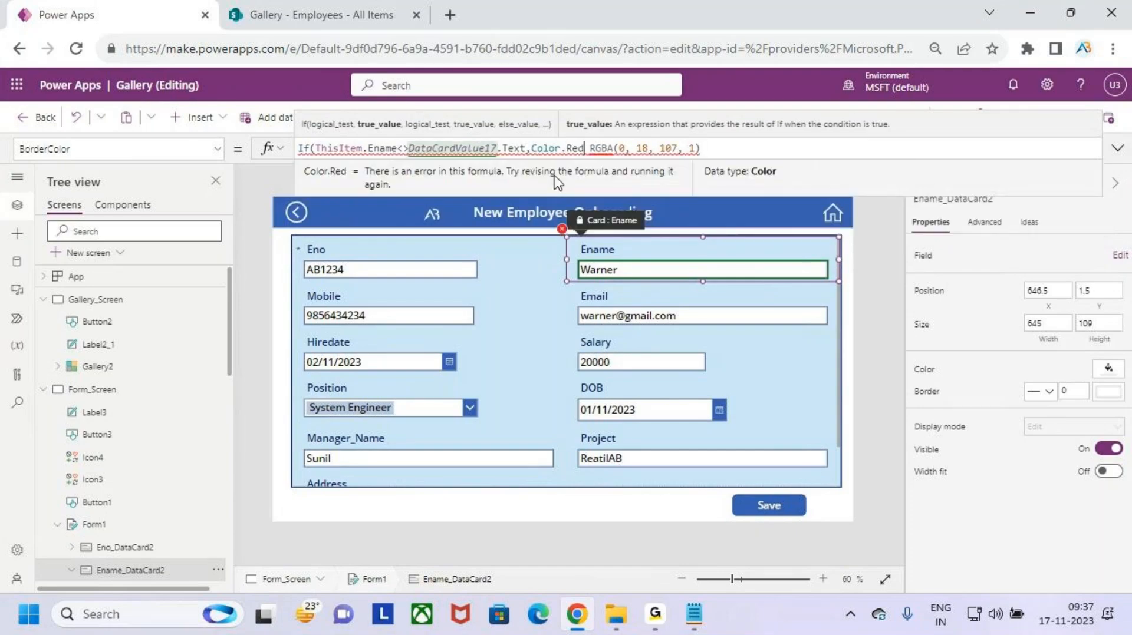
type(",")
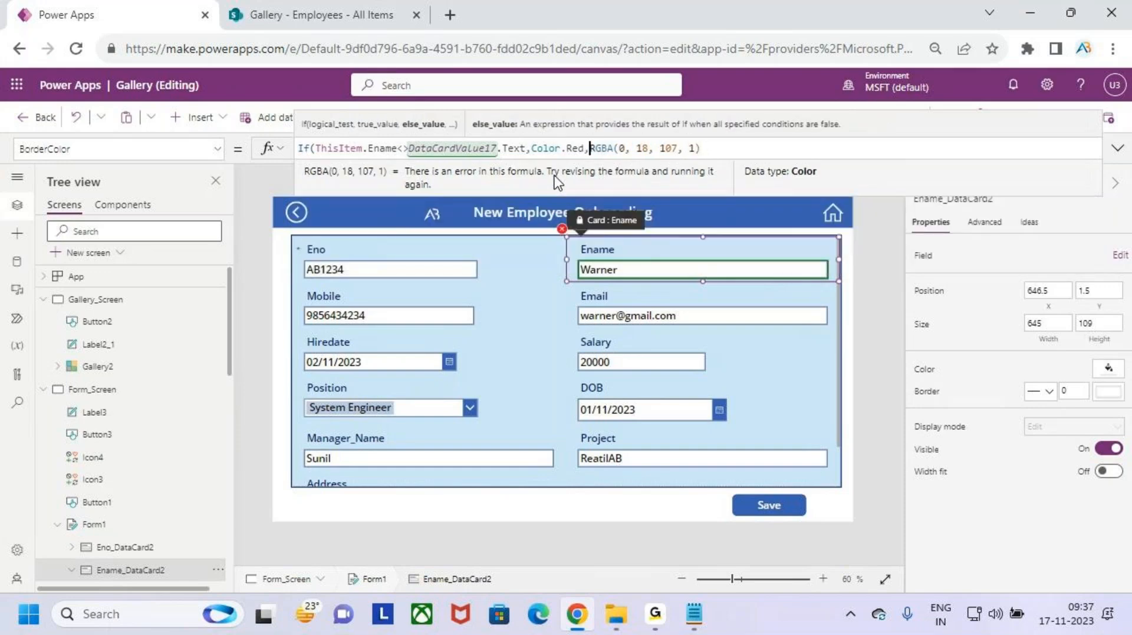
left_click(713, 150)
type(")")
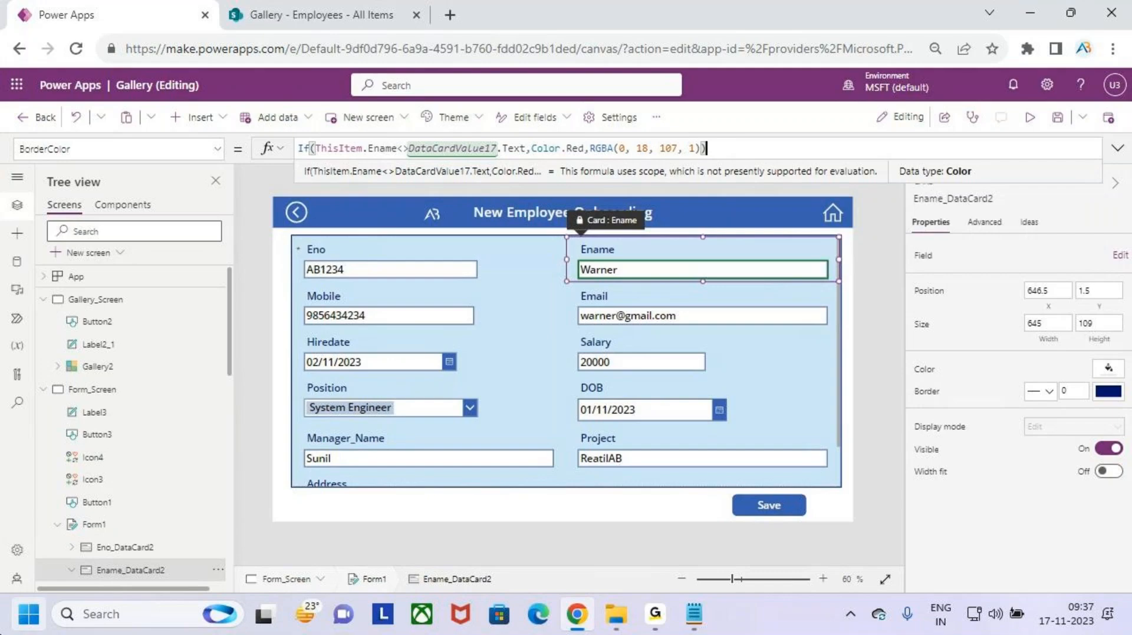
left_click(1057, 118)
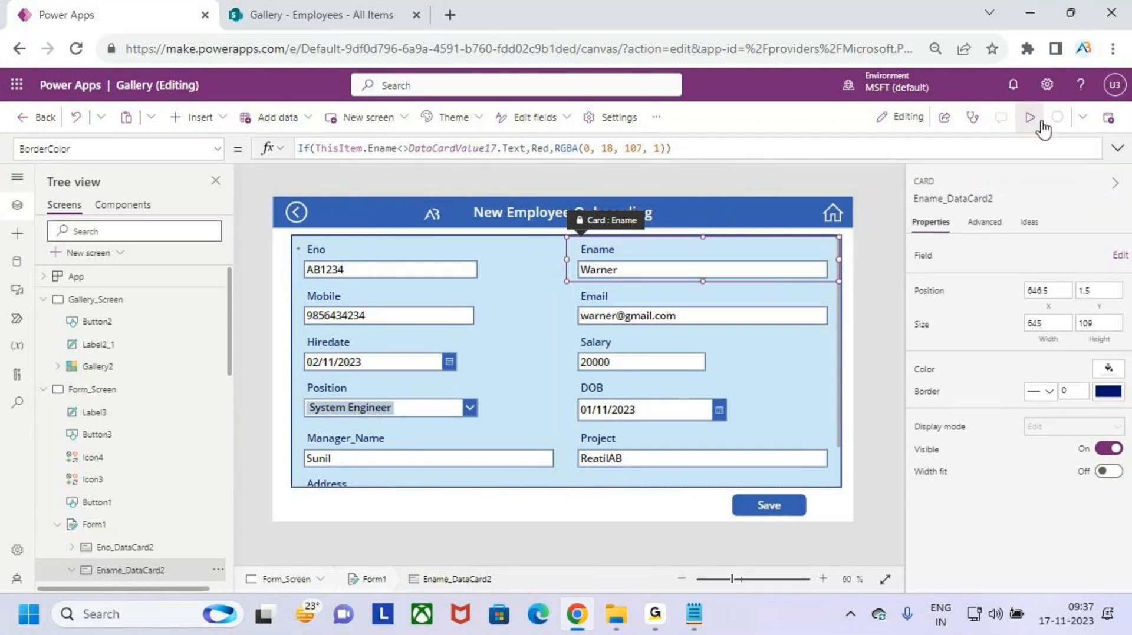
left_click(1030, 123)
- Open the AB1234 record in edit mode and shorten Ename to Warne
left_click(902, 169)
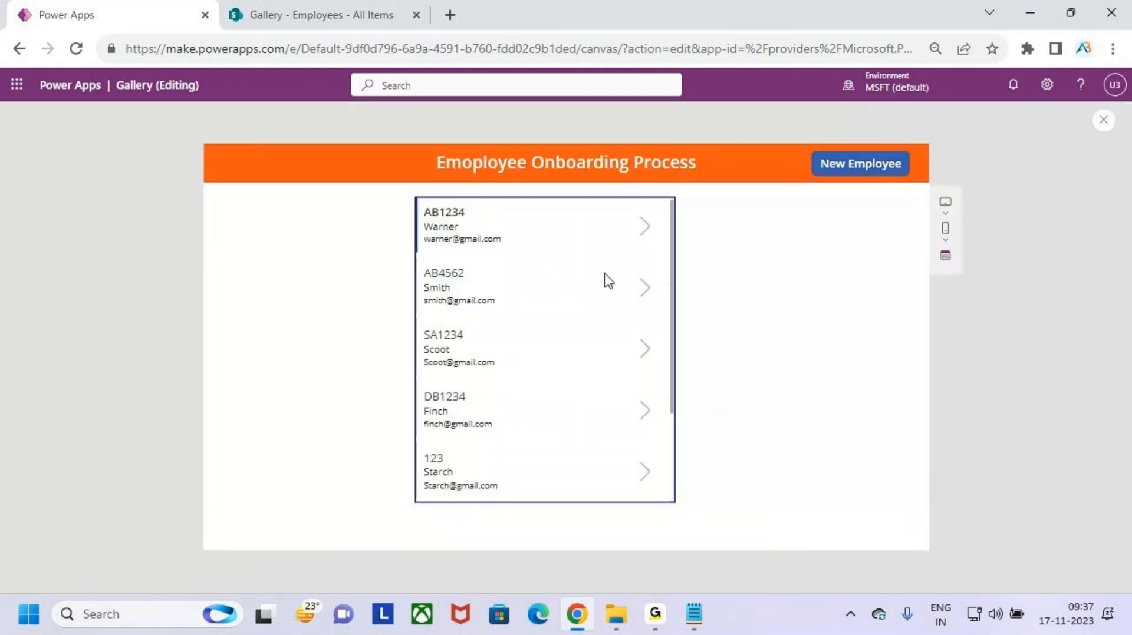
left_click(646, 239)
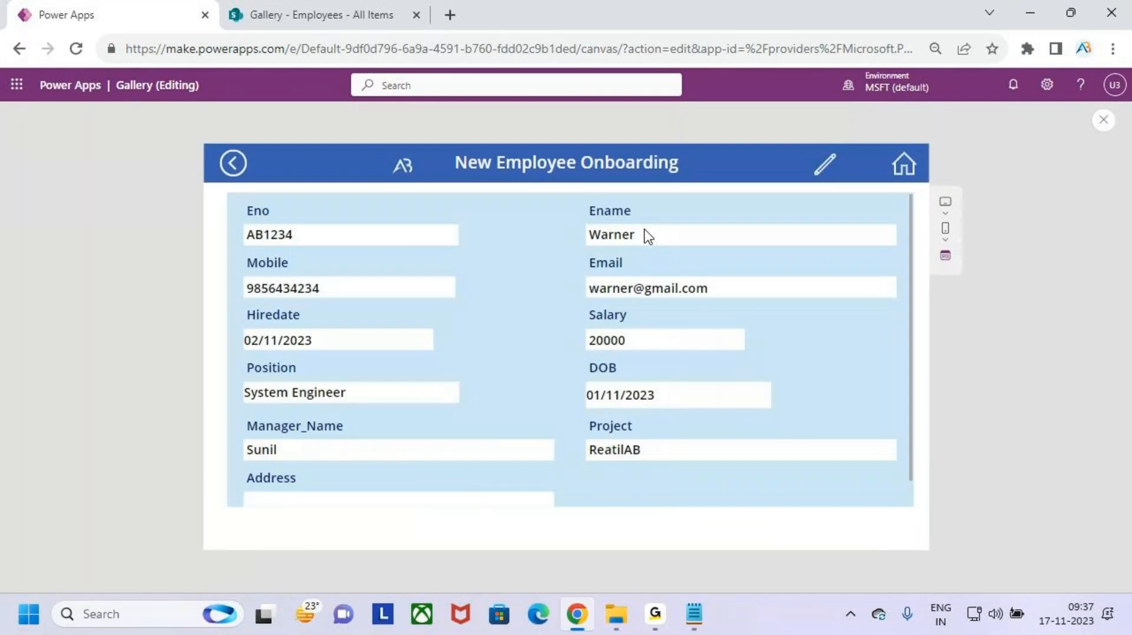
left_click(823, 166)
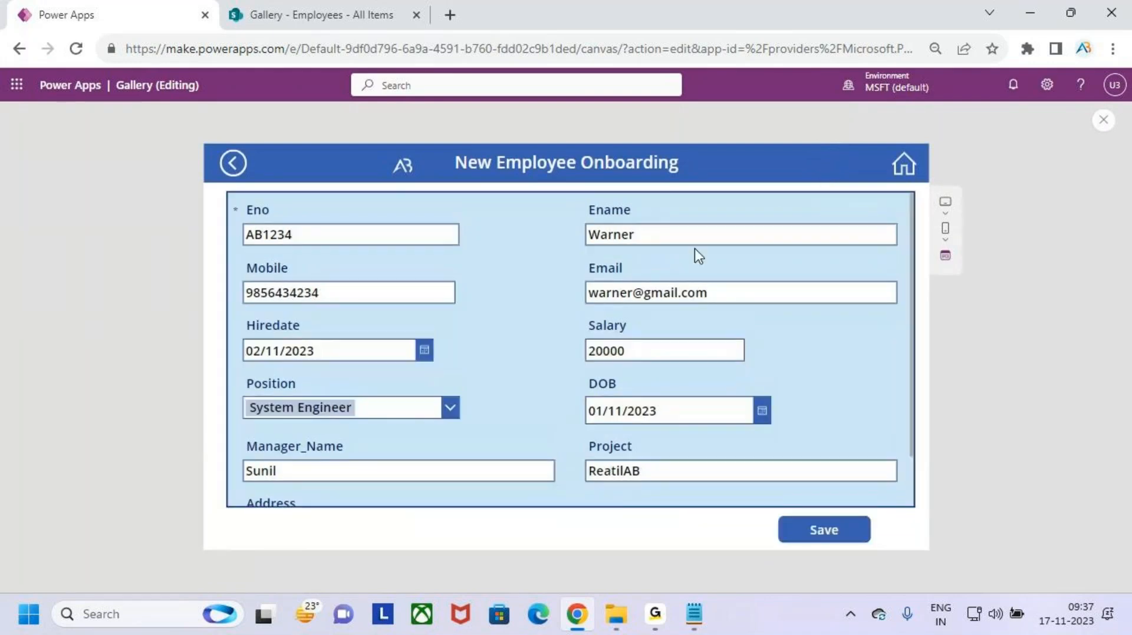
left_click(680, 237)
key("BackSpace")
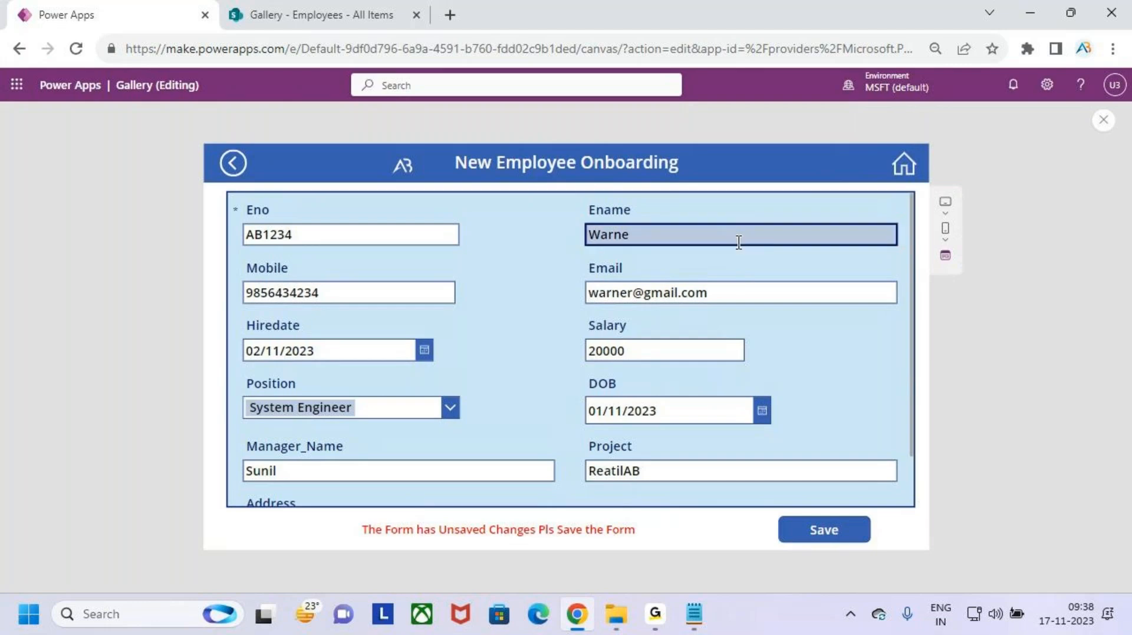
- Annotate the unsaved-changes warning and the red-bordered Ename field, then return to the editor
key("ctrl+2")
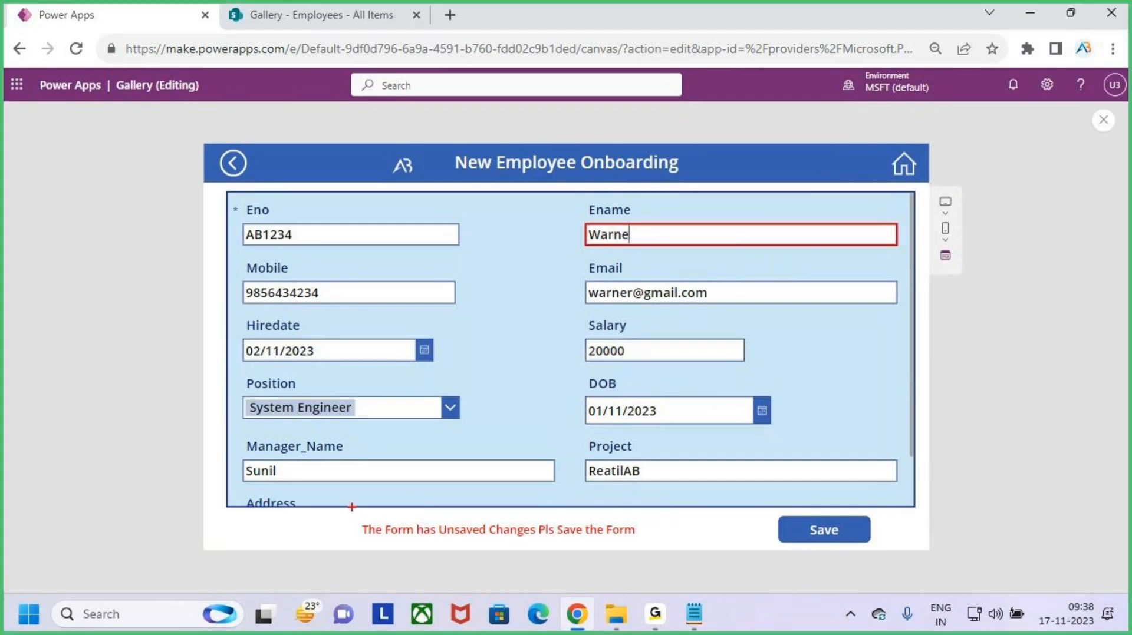
left_click_drag(352, 513, 638, 551)
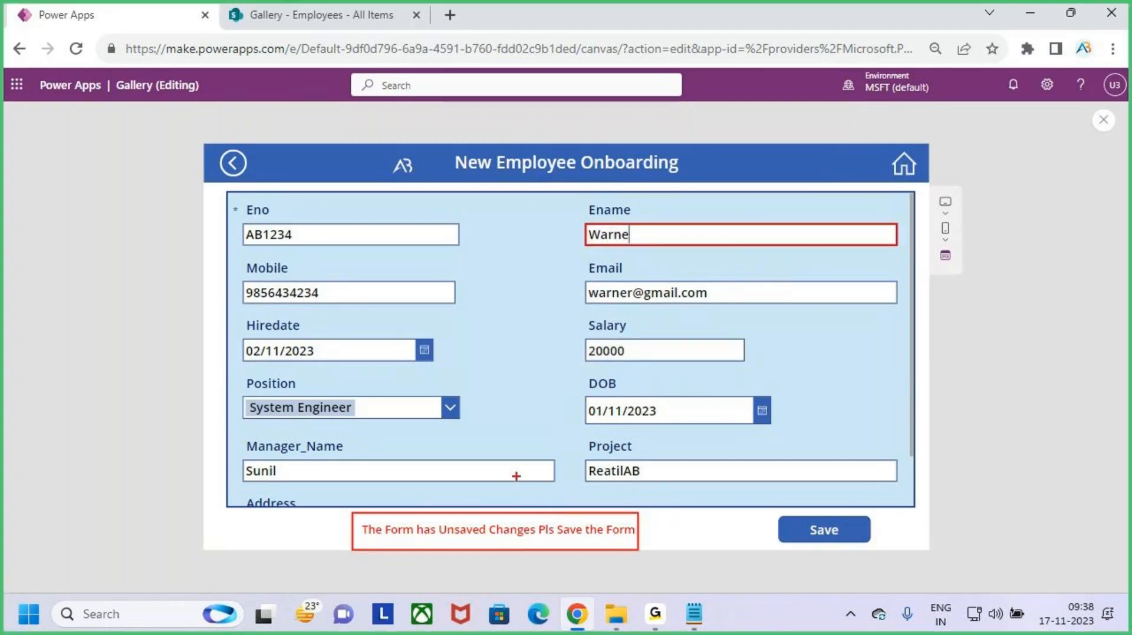
left_click_drag(511, 472, 521, 525)
left_click_drag(502, 511, 523, 528)
left_click_drag(534, 508, 522, 544)
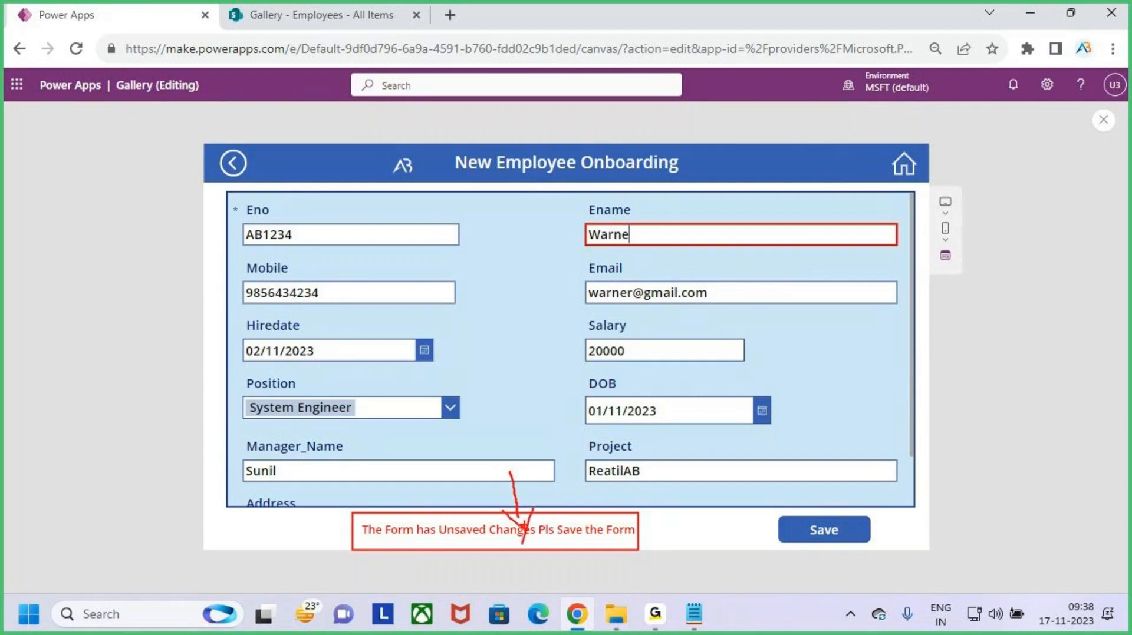
mouse_move(580, 217)
left_mouse_down()
mouse_move(700, 249)
mouse_move(903, 251)
left_mouse_up()
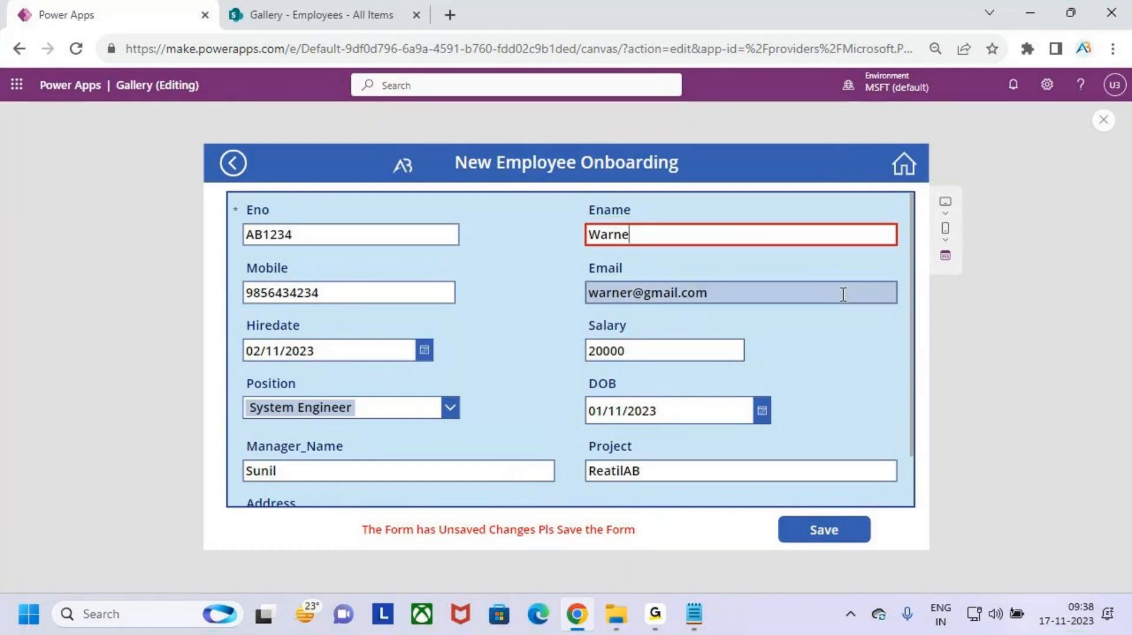
key("Escape")
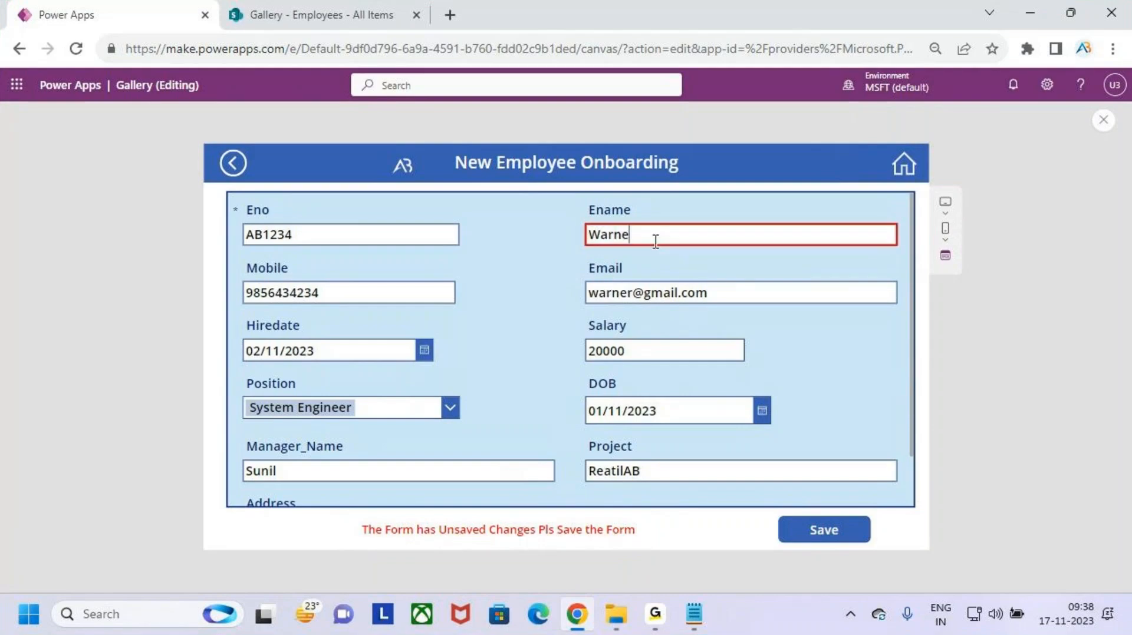
key("ctrl+2")
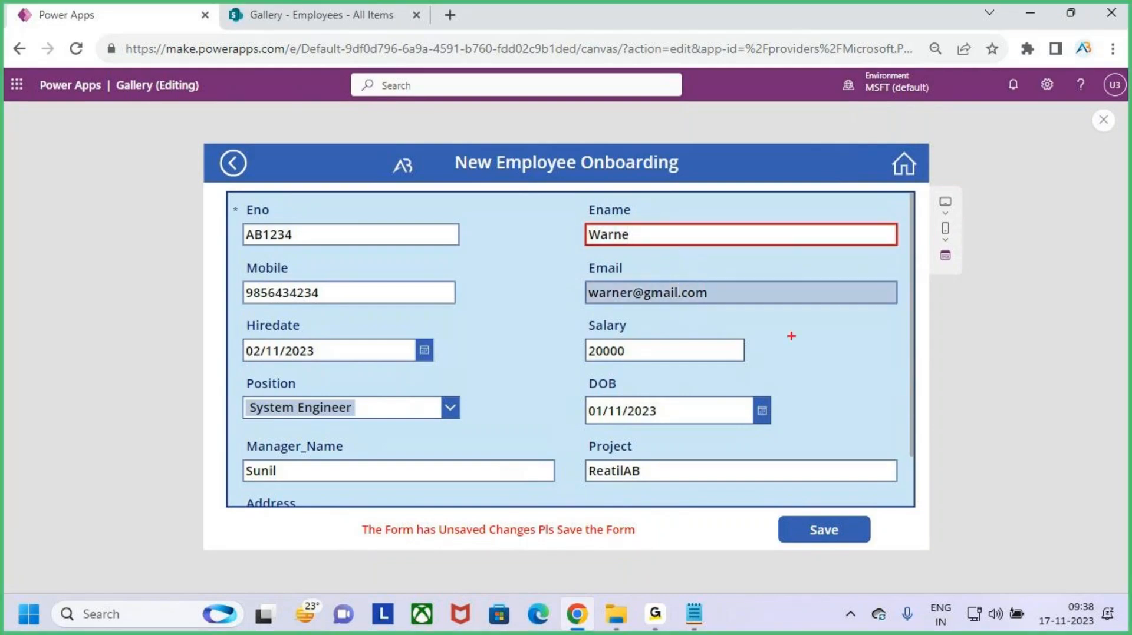
left_click(1102, 120)
left_click(707, 399)
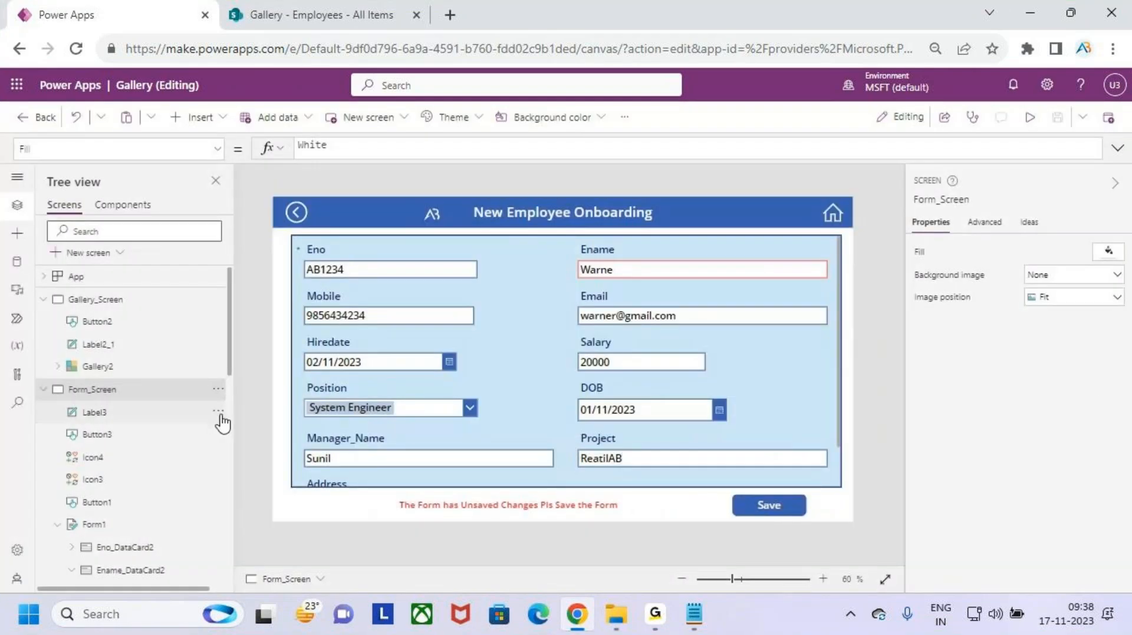
- Copy the Ename card's BorderColor formula into the Eno card's BorderColor property
left_click(592, 275)
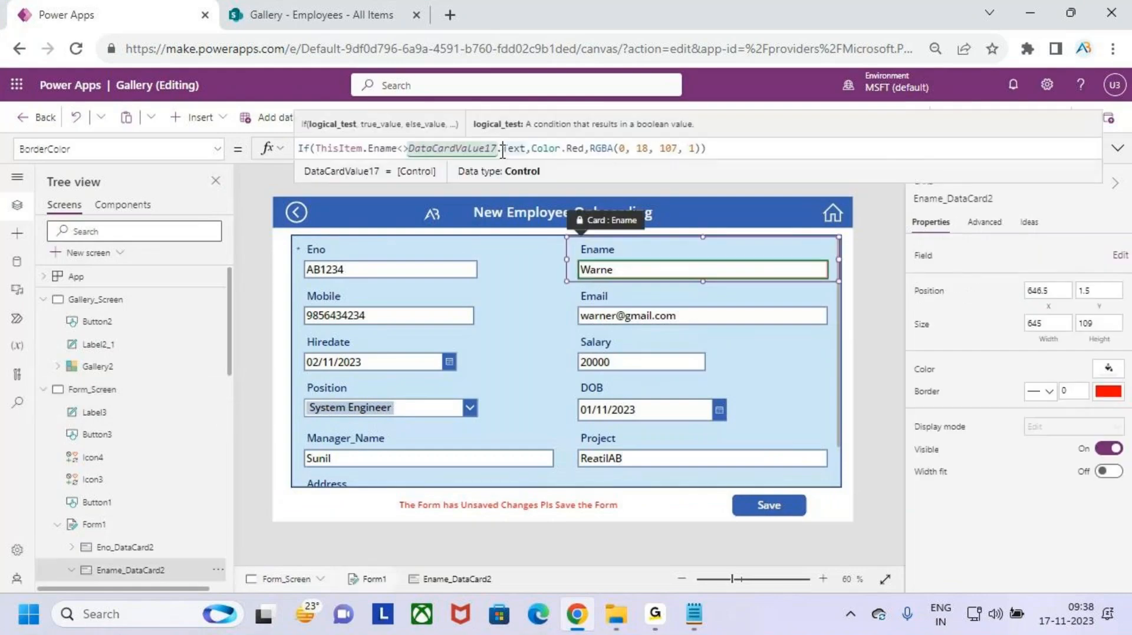
key("ctrl+a")
key("ctrl+c")
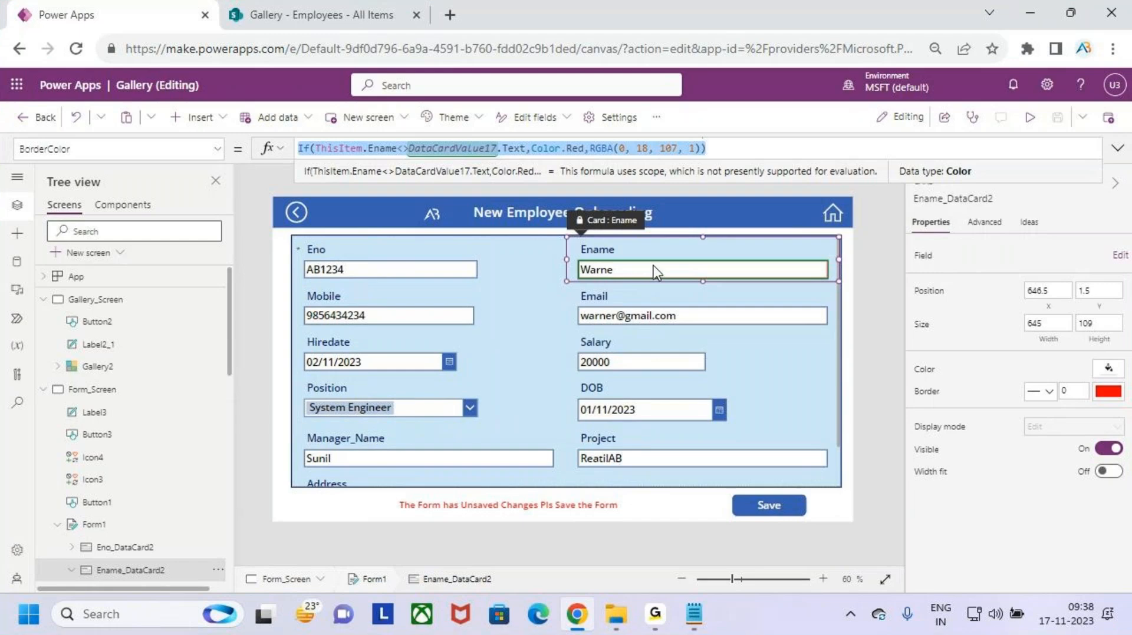
left_click(338, 253)
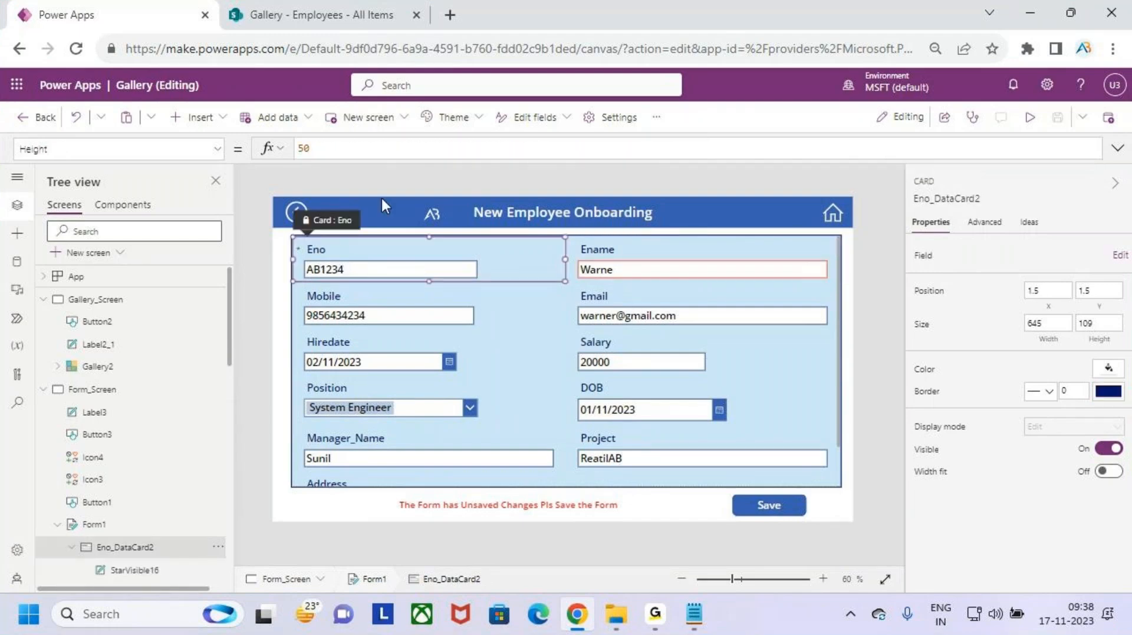
left_click(218, 151)
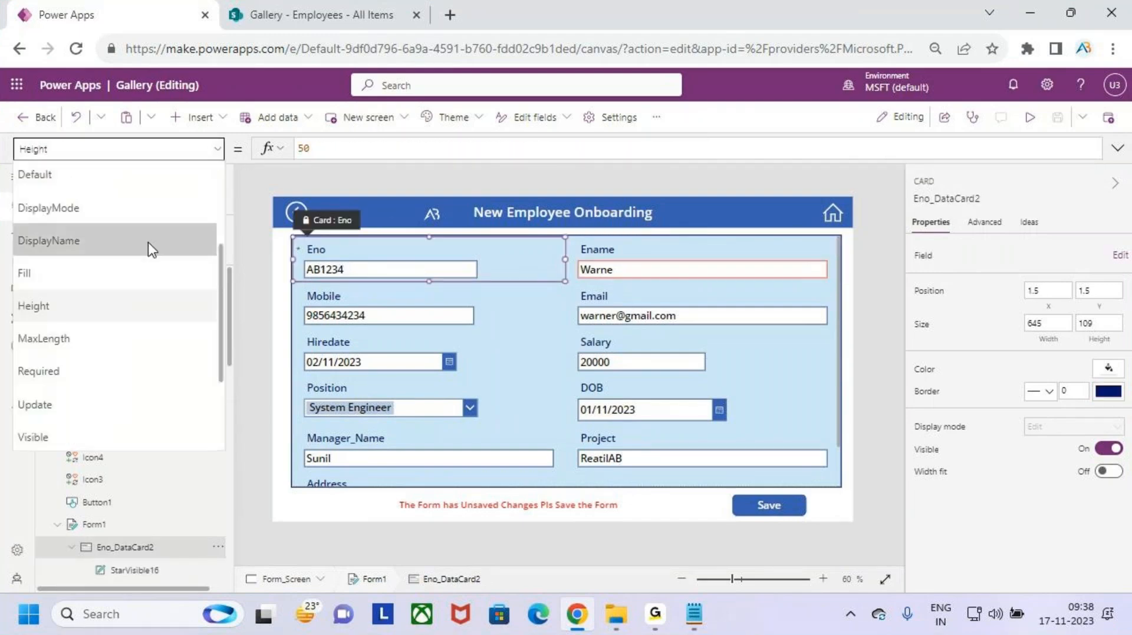
scroll(148, 248, "up", 3)
left_click(177, 176)
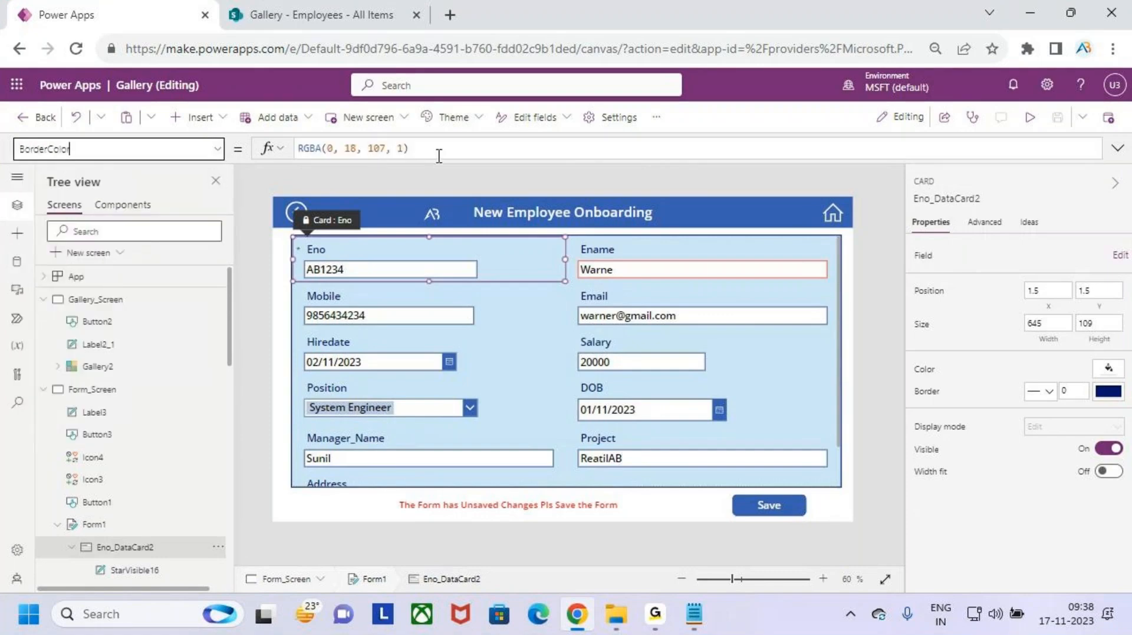
left_click(440, 154)
key("ctrl+a")
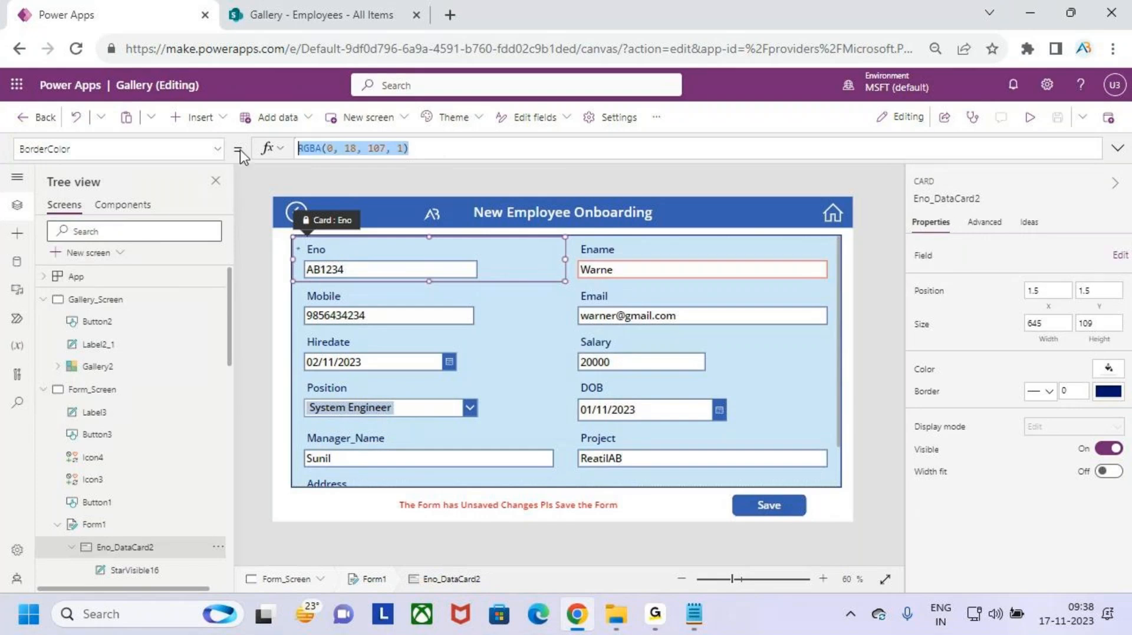
key("ctrl+v")
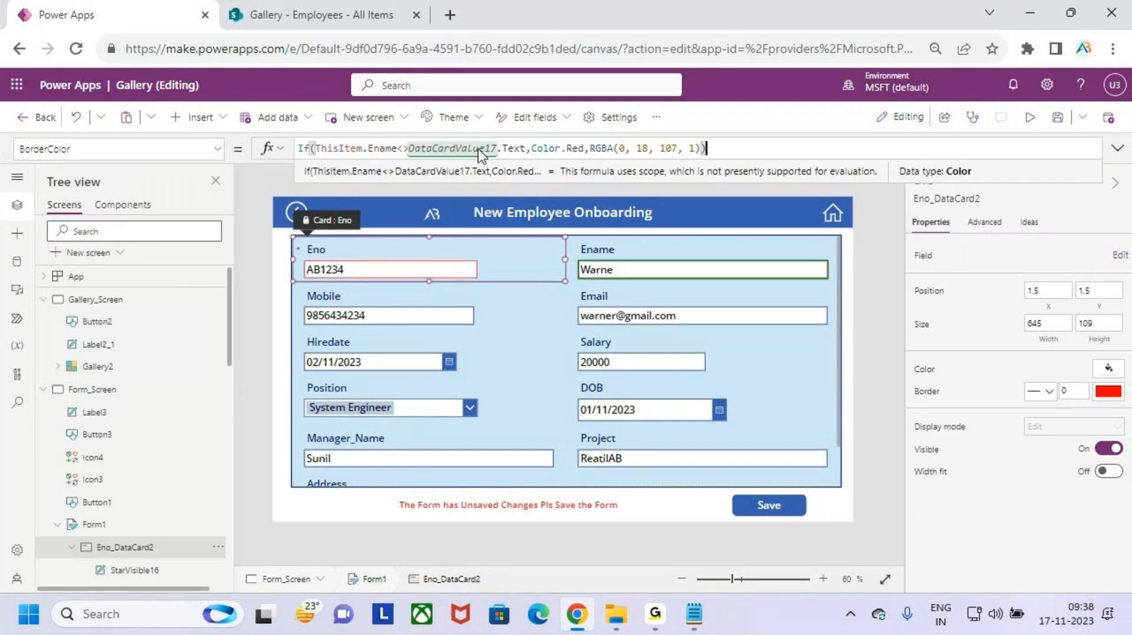
- Replace DataCardValue17 with the Eno text box name DataCardValue16 in that formula
double_click(456, 147)
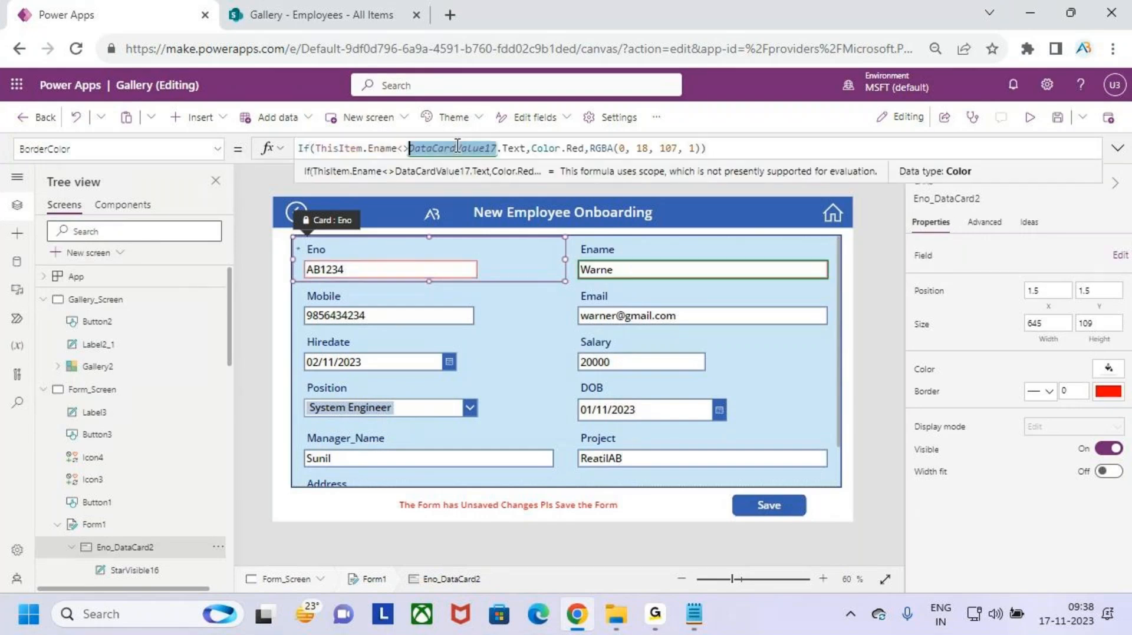
left_click(427, 268)
left_click(956, 199)
key("ctrl+c")
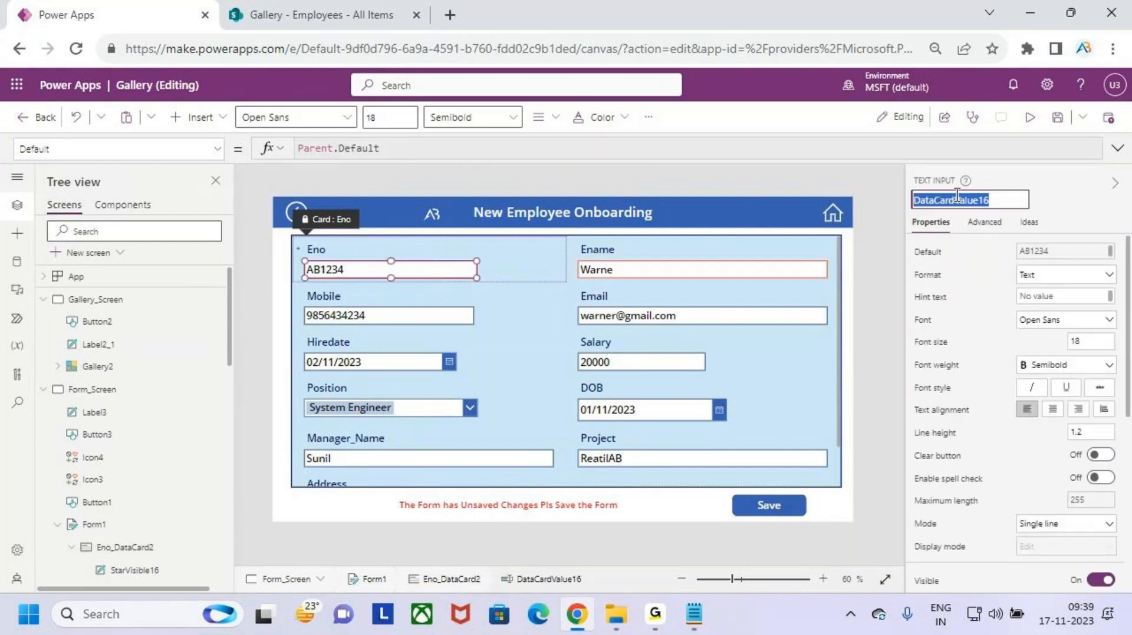
left_click(546, 339)
left_click(489, 240)
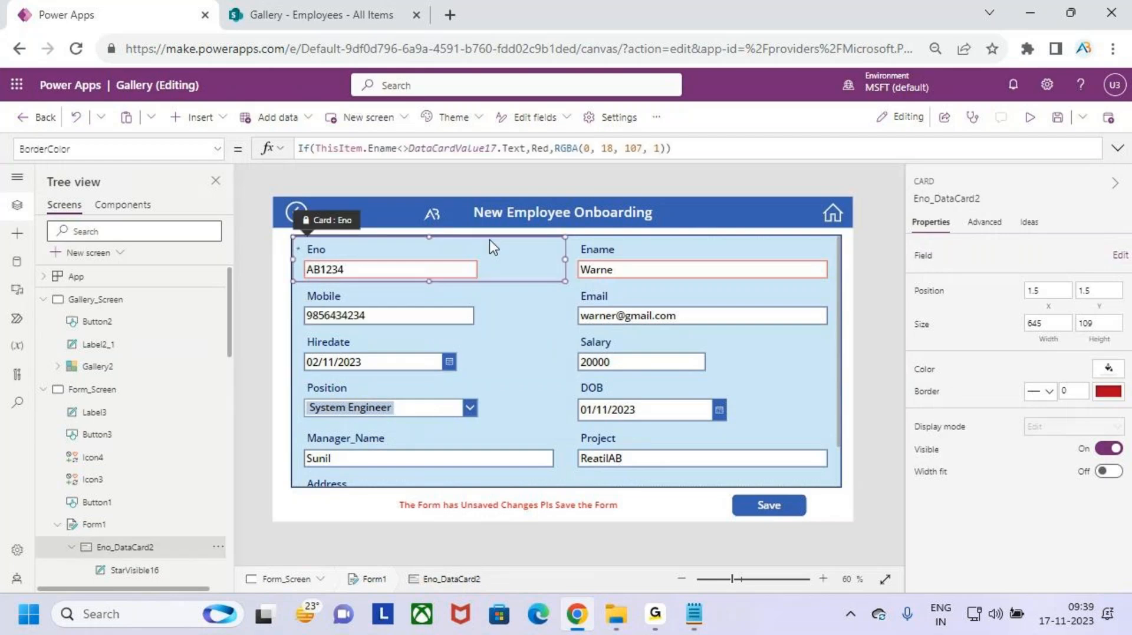
double_click(454, 148)
key("ctrl+v")
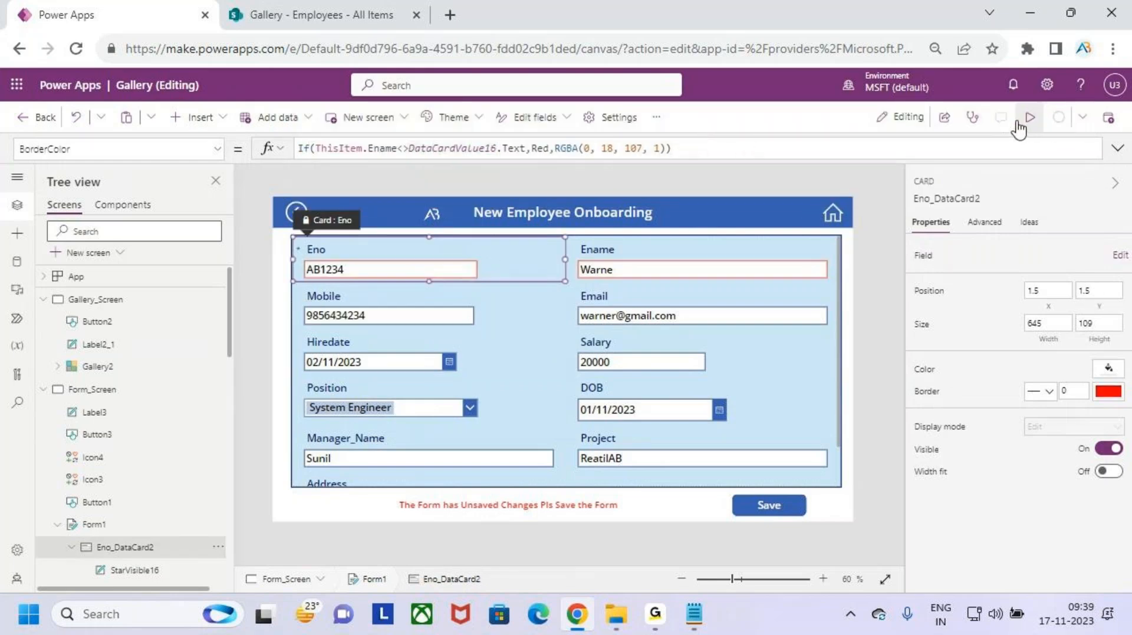
left_click(1029, 119)
- Change the Eno value to end in 44 and append 'r' to the Ename value
left_click(342, 231)
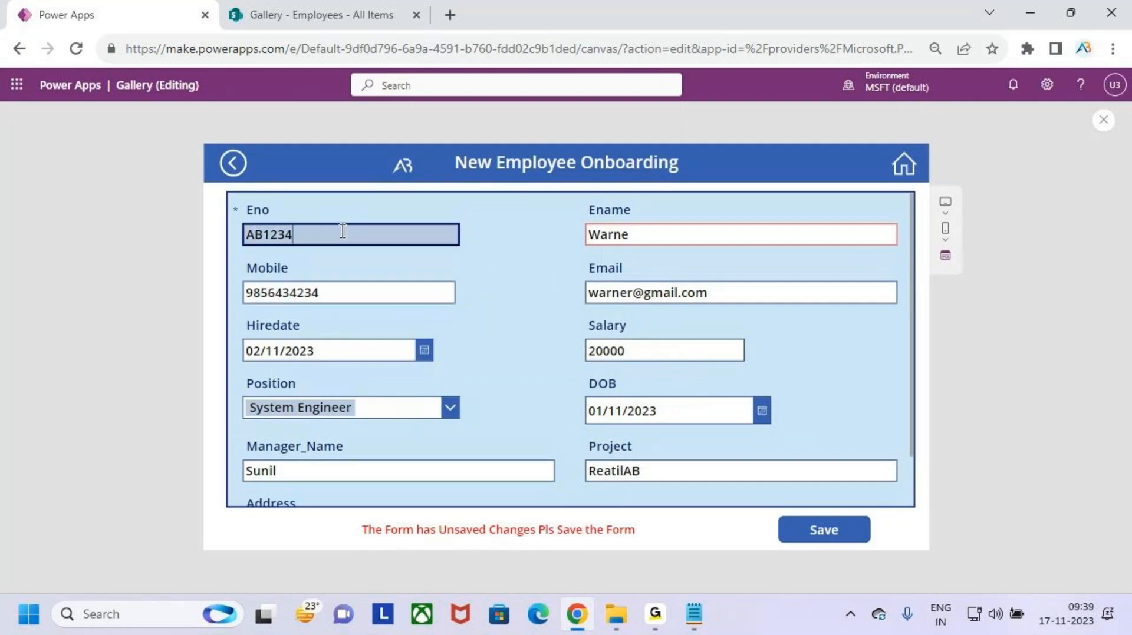
key("BackSpace")
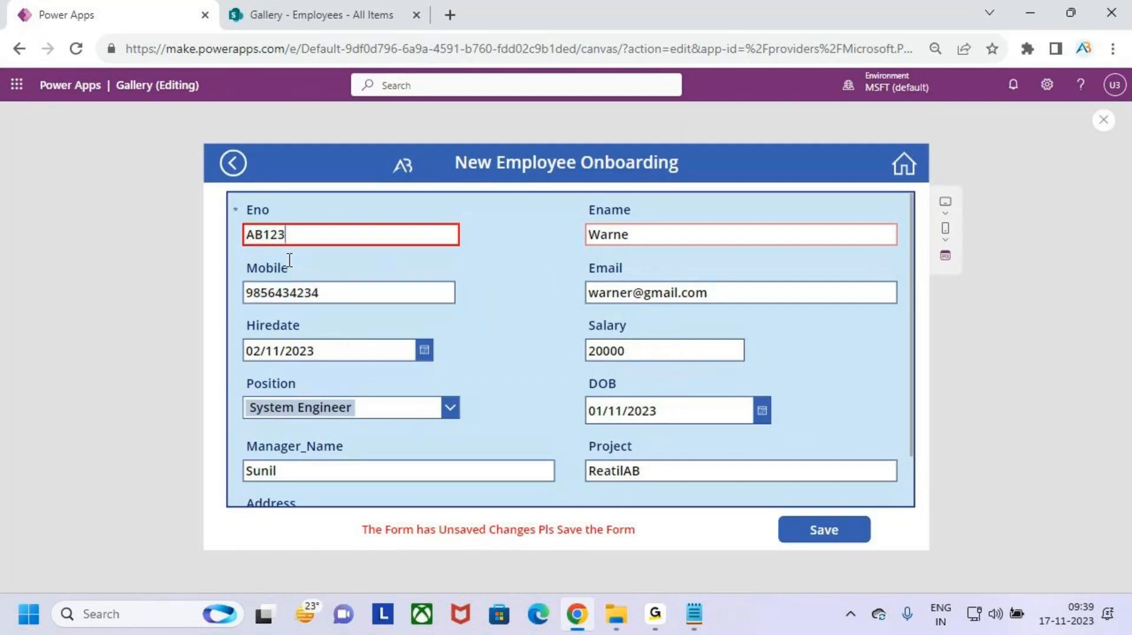
type("44")
left_click(656, 234)
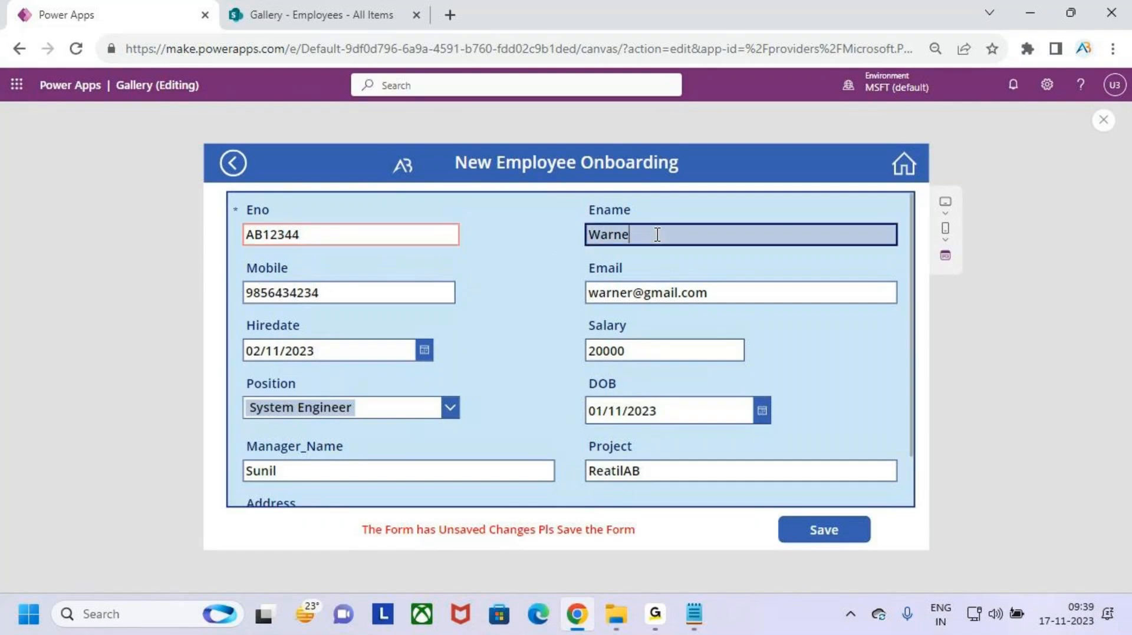
type("r")
left_click(684, 446)
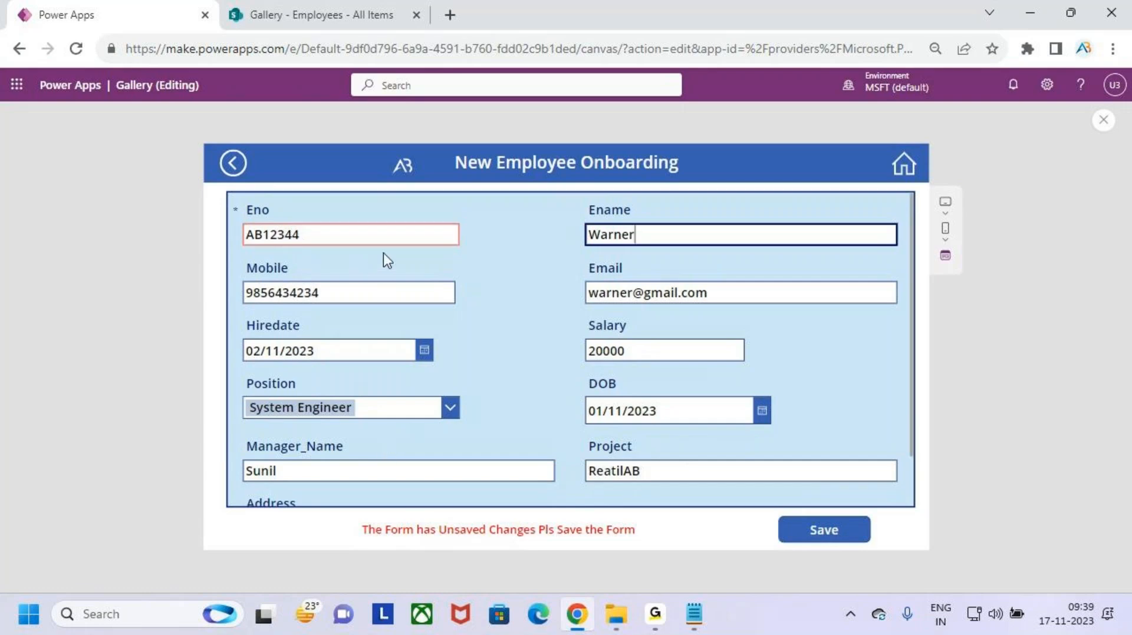
- Restore Eno to AB1234 and Ename to Warner, reopen the record for editing, and exit preview
key("BackSpace")
left_click(357, 234)
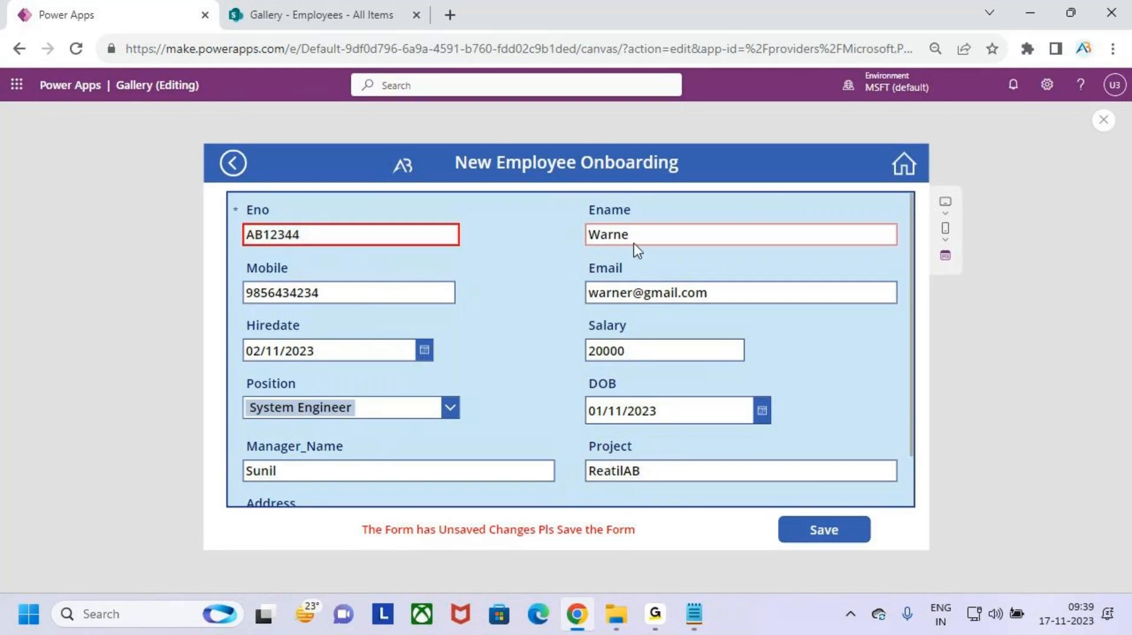
left_click(637, 236)
type("r")
left_click(379, 235)
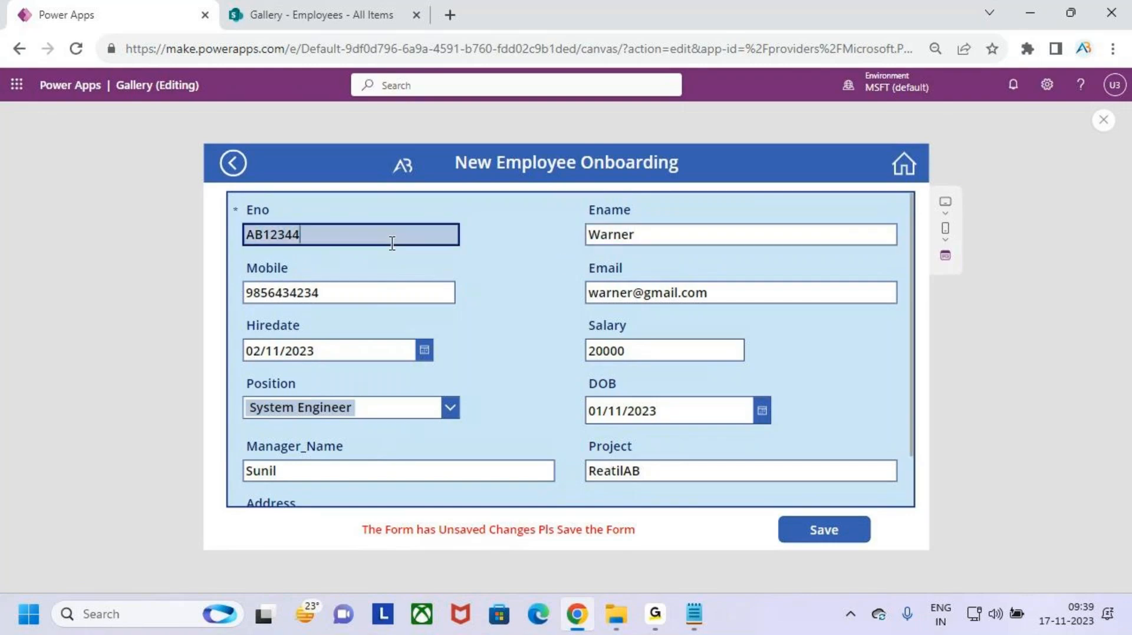
key("BackSpace")
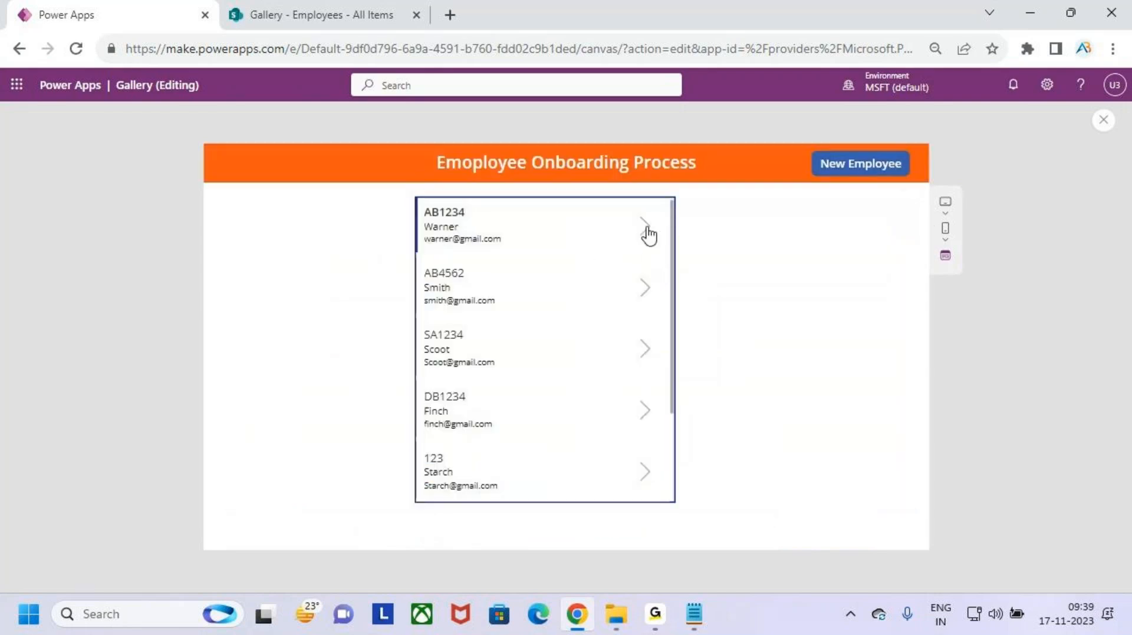
left_click(649, 234)
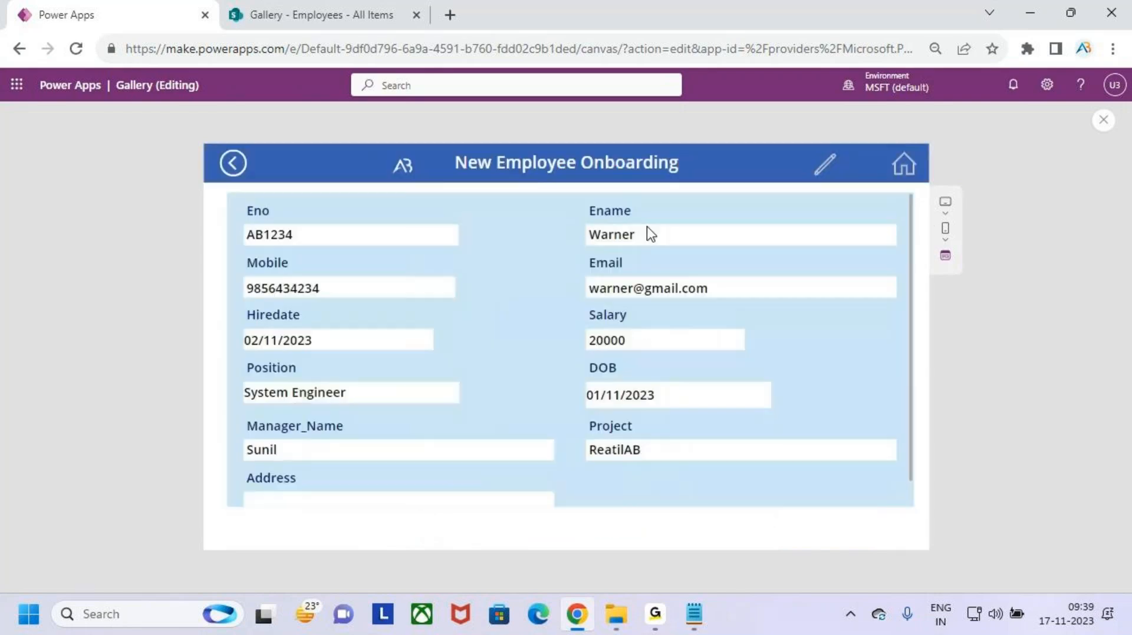
left_click(822, 167)
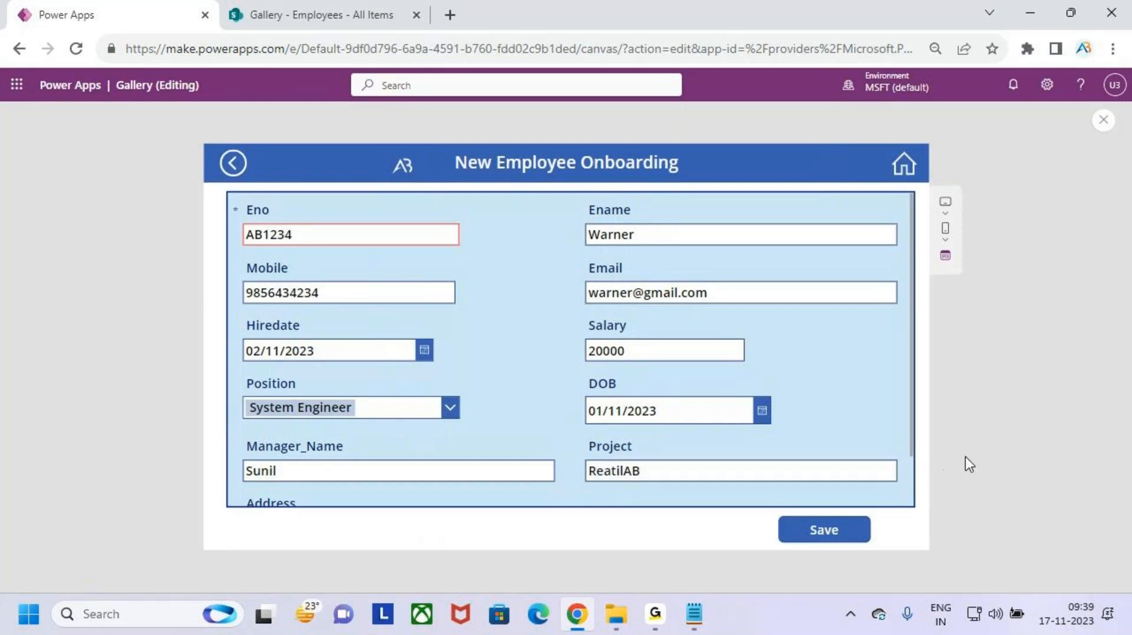
left_click(1103, 120)
- Change the Eno card's border formula to compare against ThisItem.Eno instead of ThisItem.Ename
left_click(702, 399)
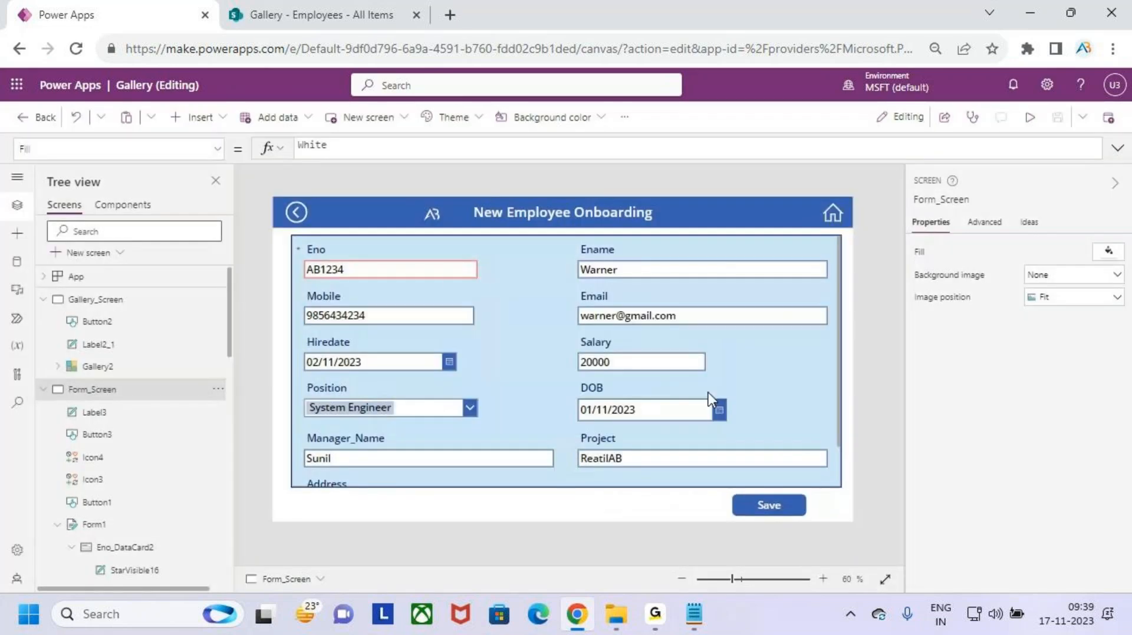
left_click(413, 252)
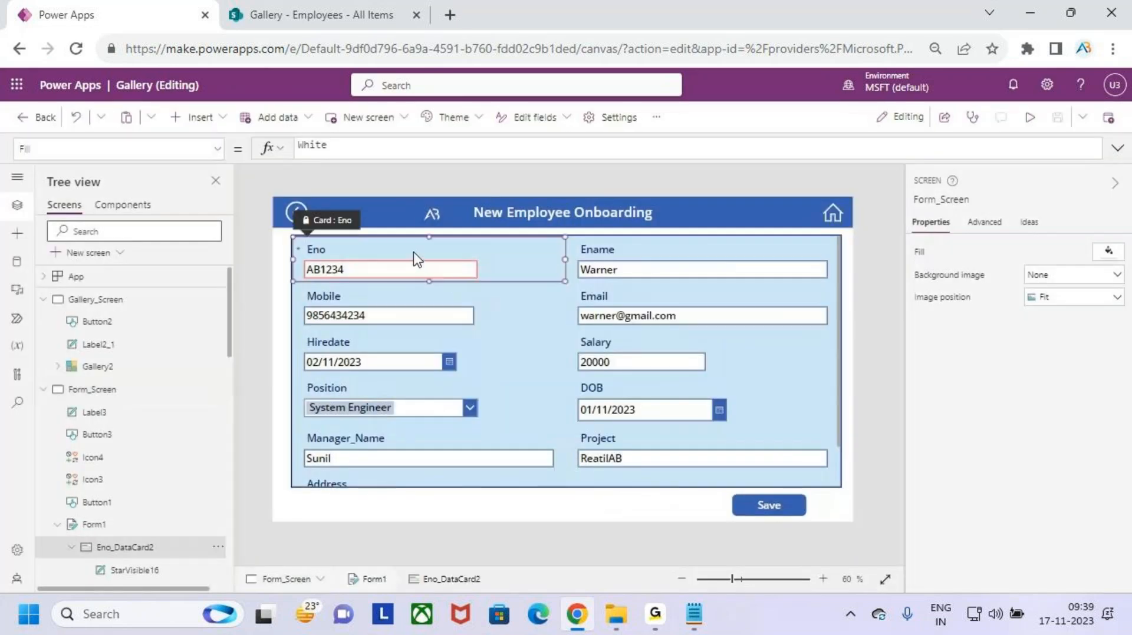
left_click(712, 155)
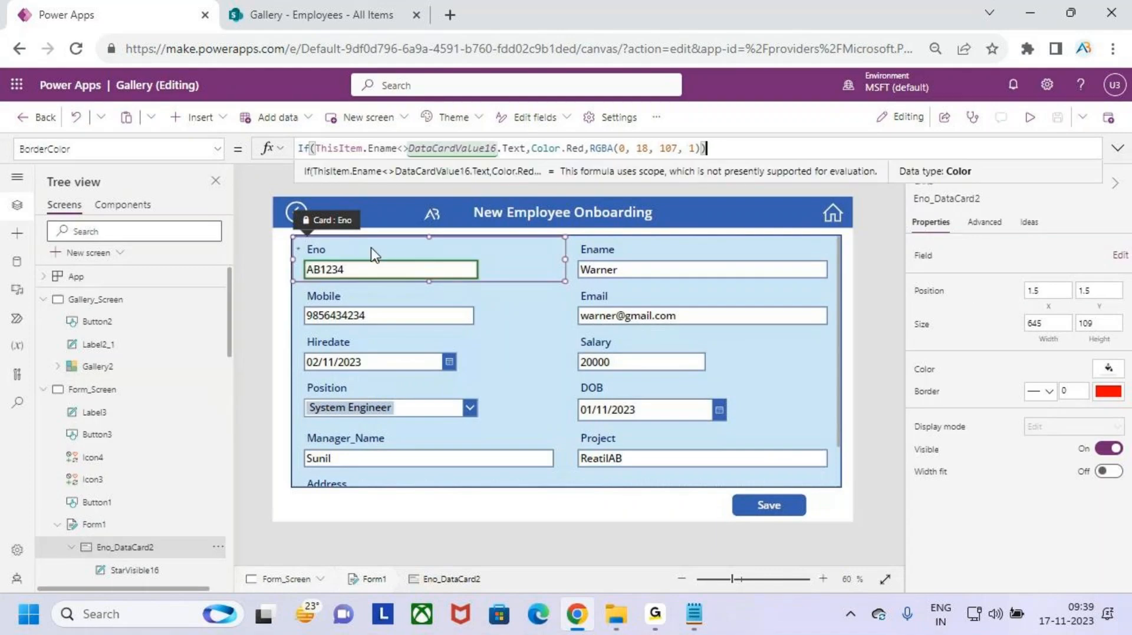
left_click(399, 149)
key("BackSpace")
key("BackSpace")
key("BackSpace")
key("BackSpace")
key("BackSpace")
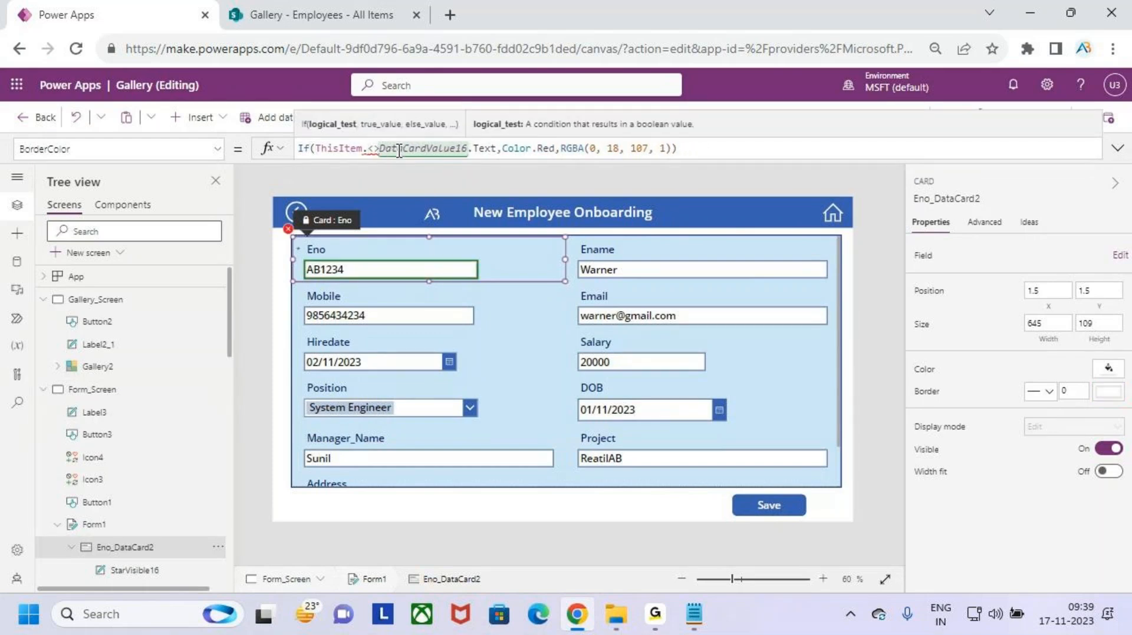
type("en")
key("Down")
key("Down")
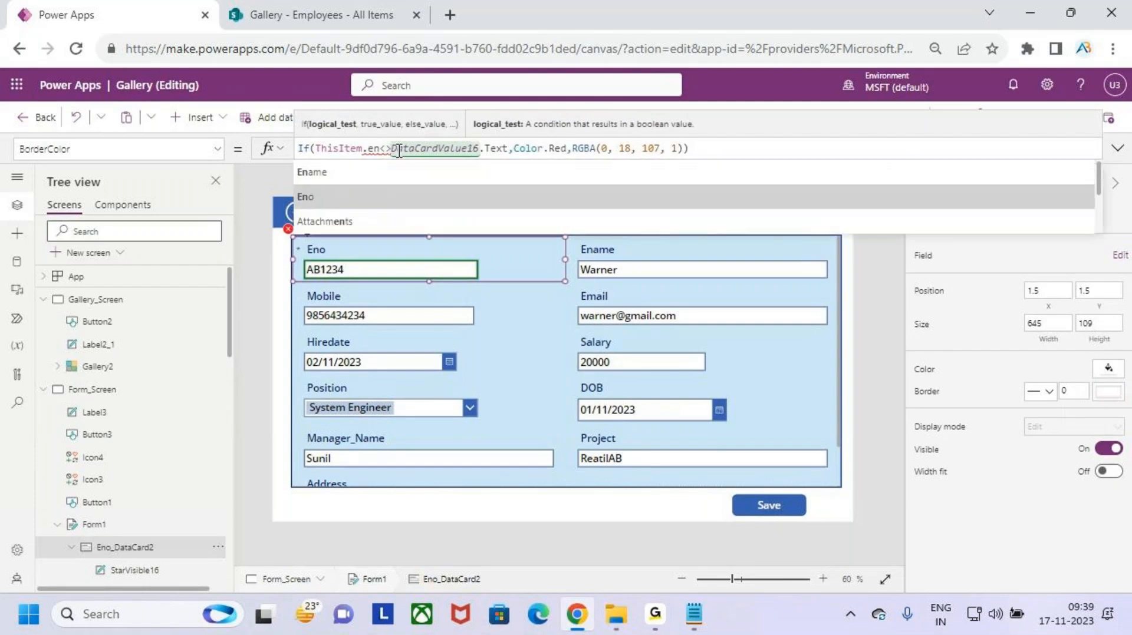
key("Return")
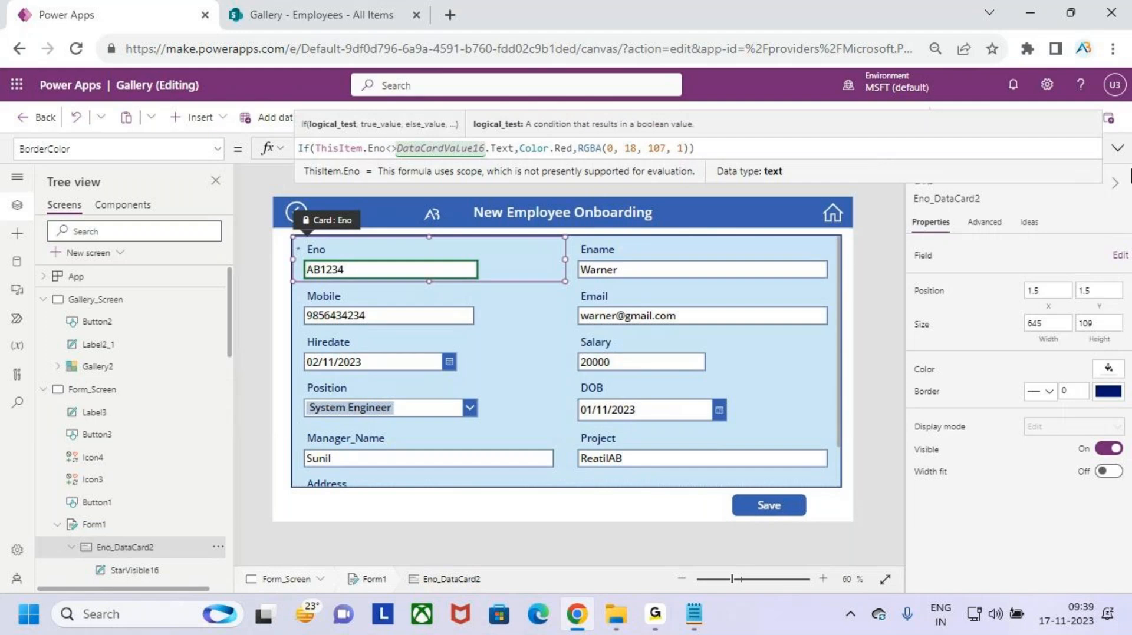
- In preview, open Warner's record from the gallery in edit mode
left_click(1030, 118)
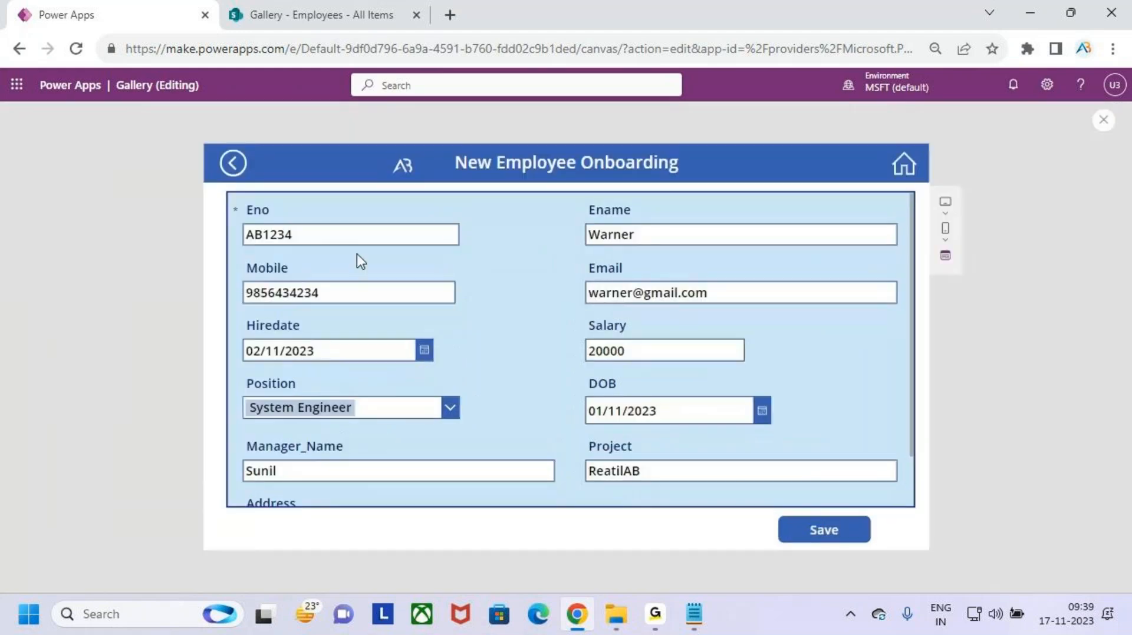
left_click(864, 160)
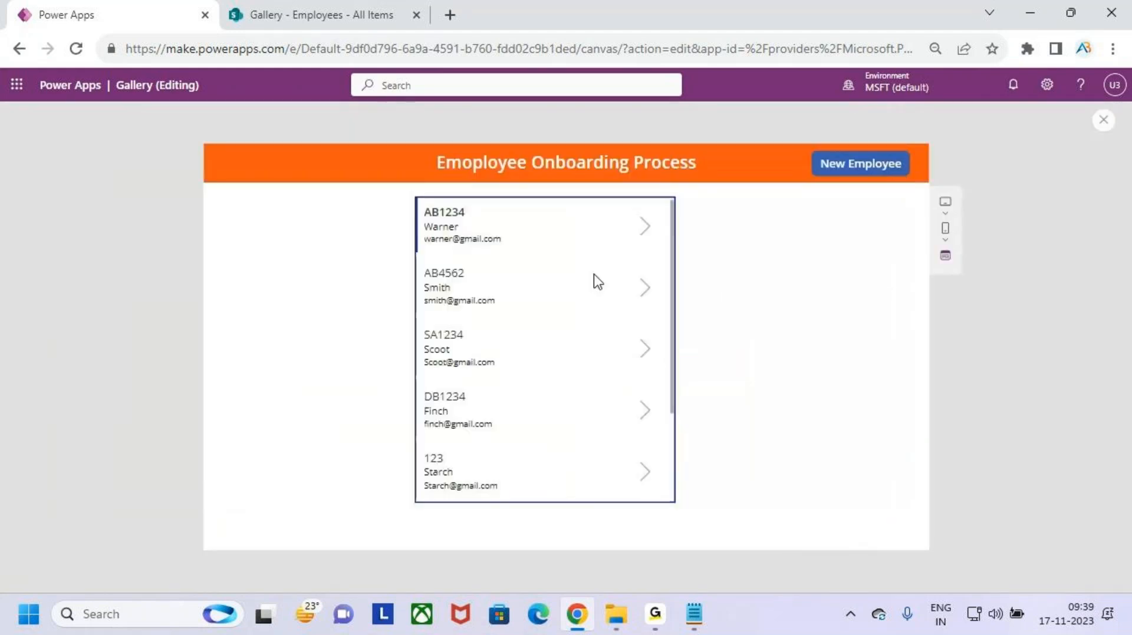
left_click(646, 227)
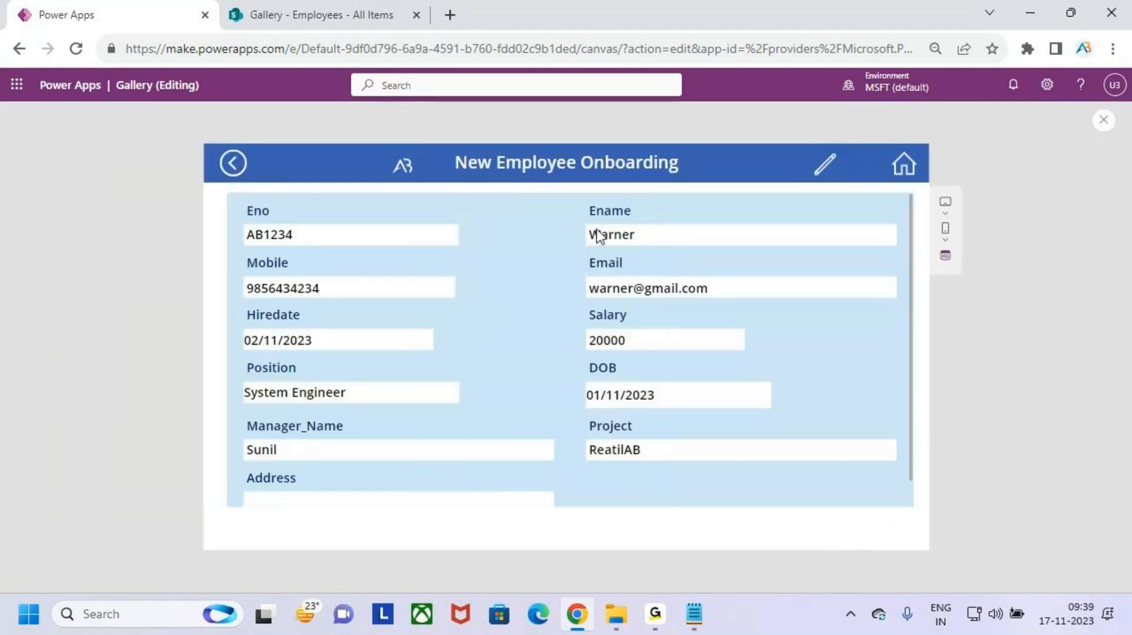
left_click(832, 166)
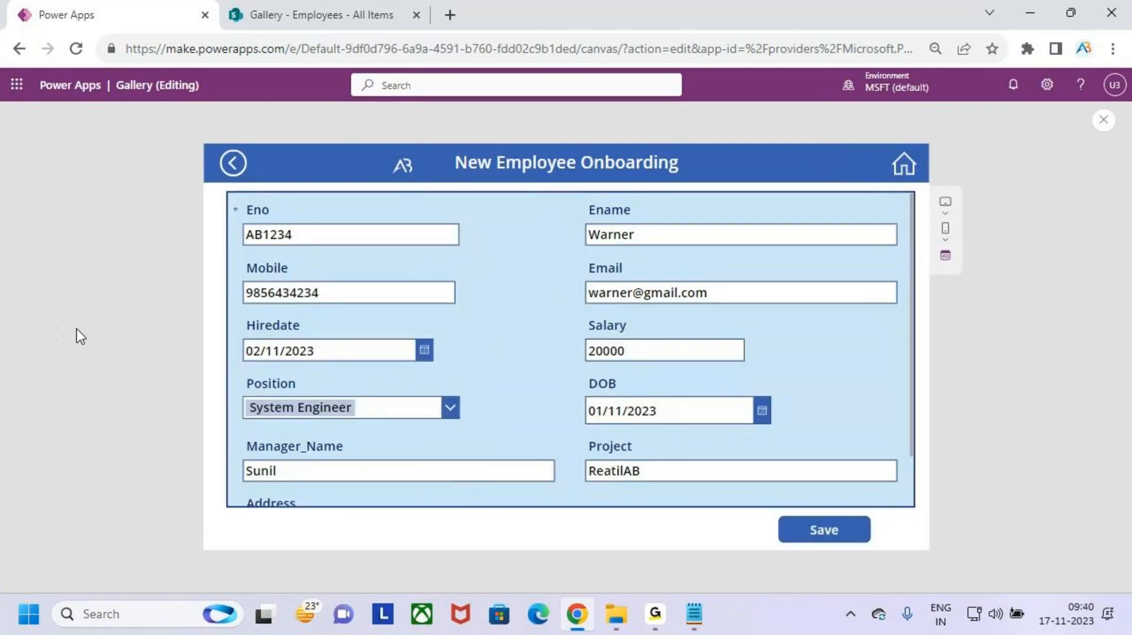
- Append 5 to Eno AB1234, edit Ename, highlight both red-bordered boxes, and exit preview
left_click(409, 239)
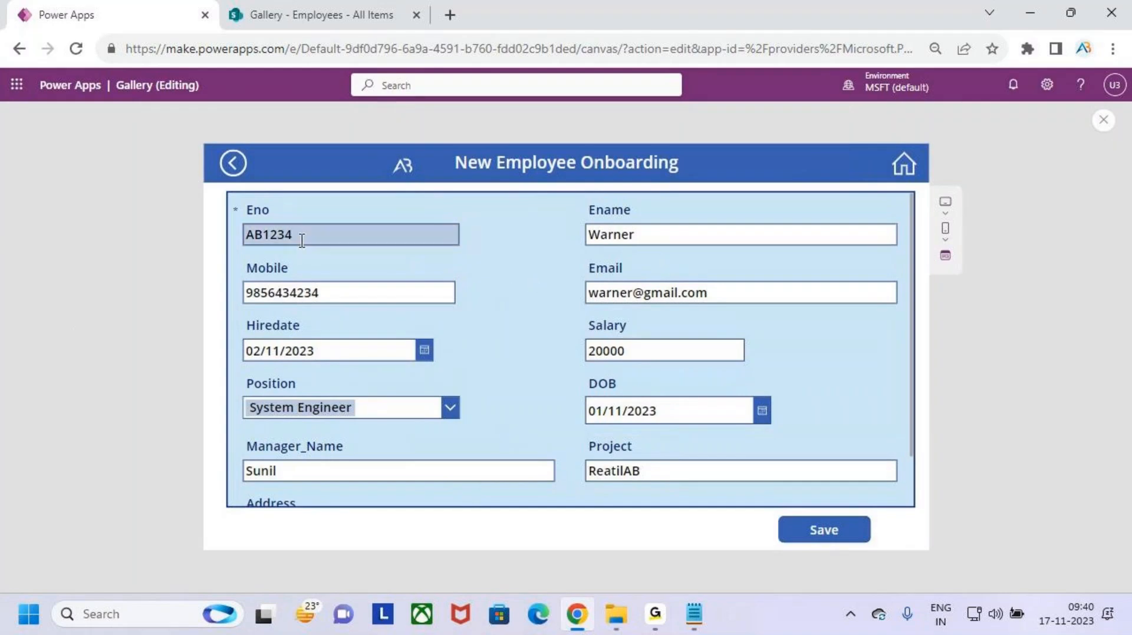
type("5")
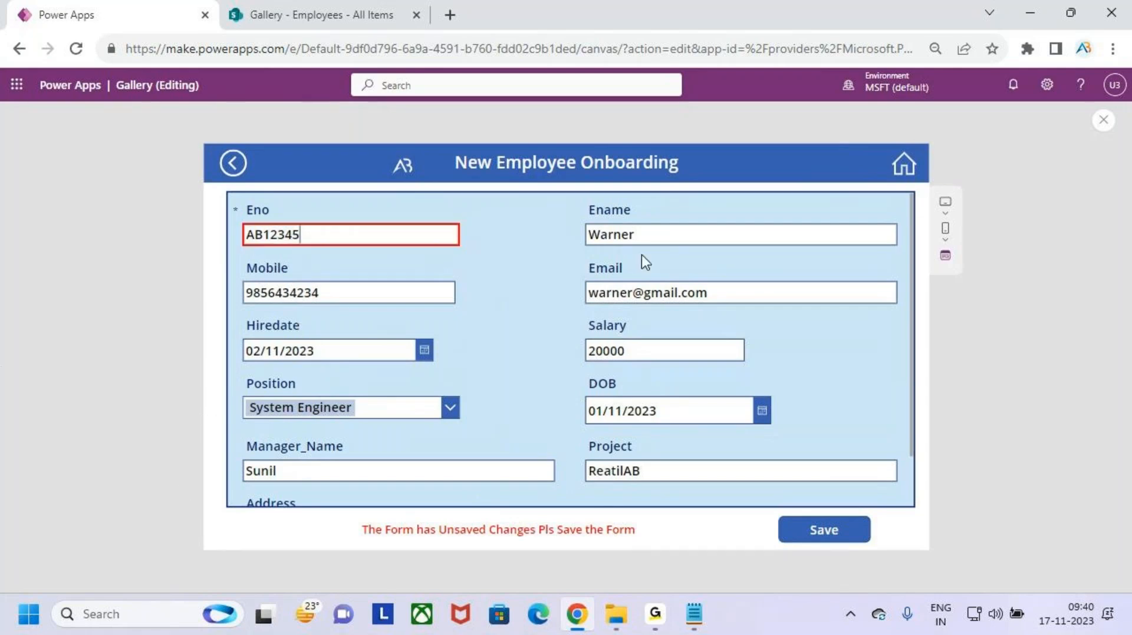
left_click(652, 233)
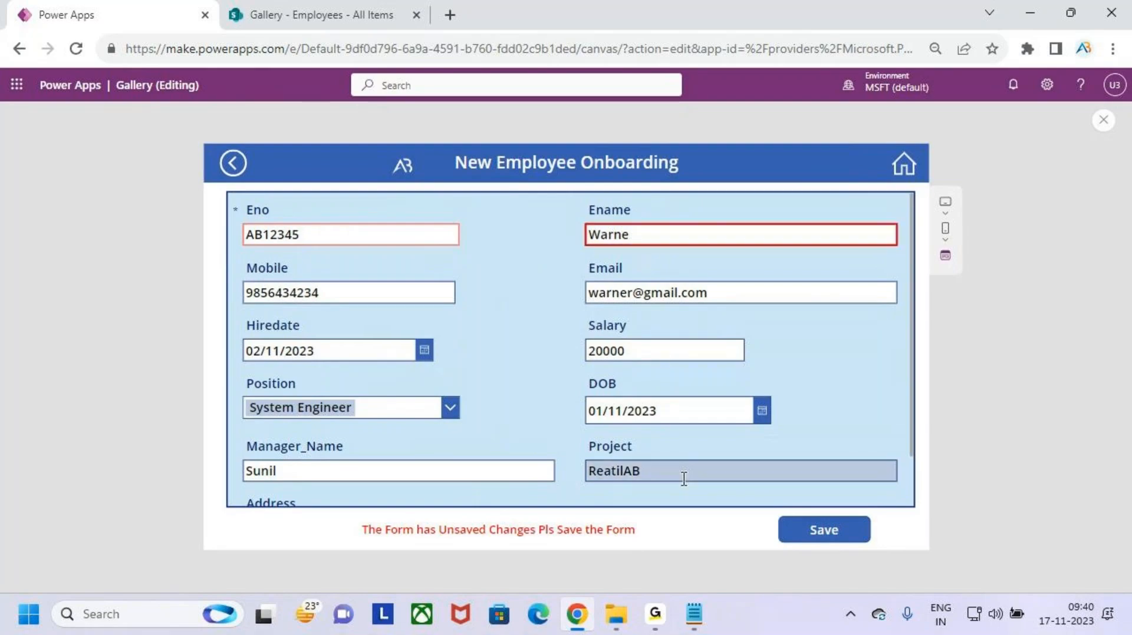
left_click_drag(233, 260, 492, 321)
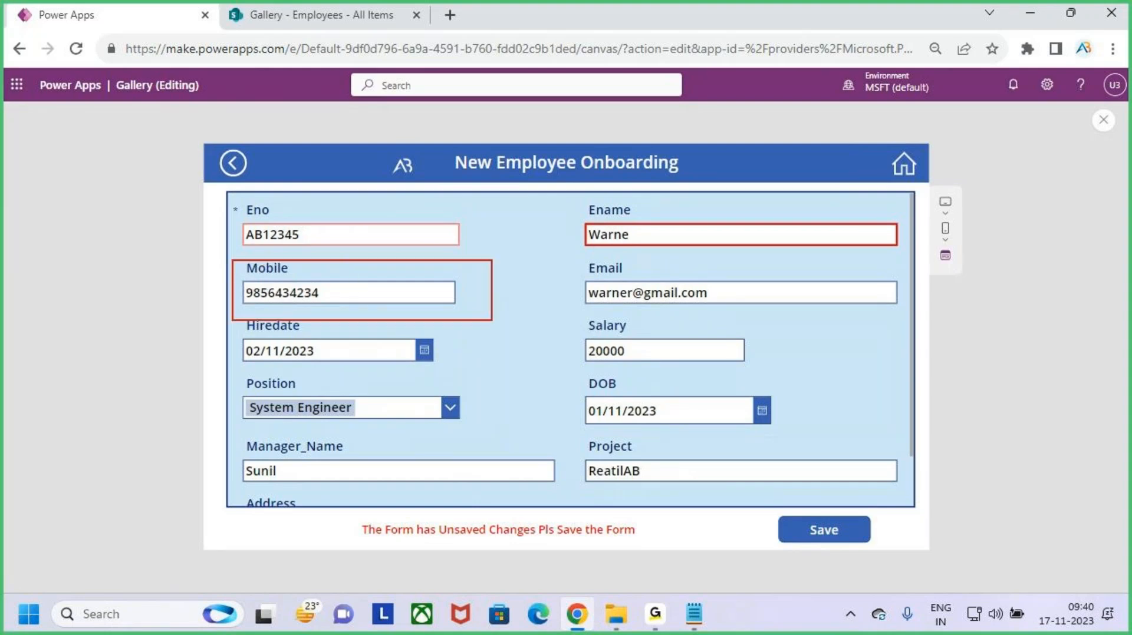
left_click_drag(582, 255, 860, 333)
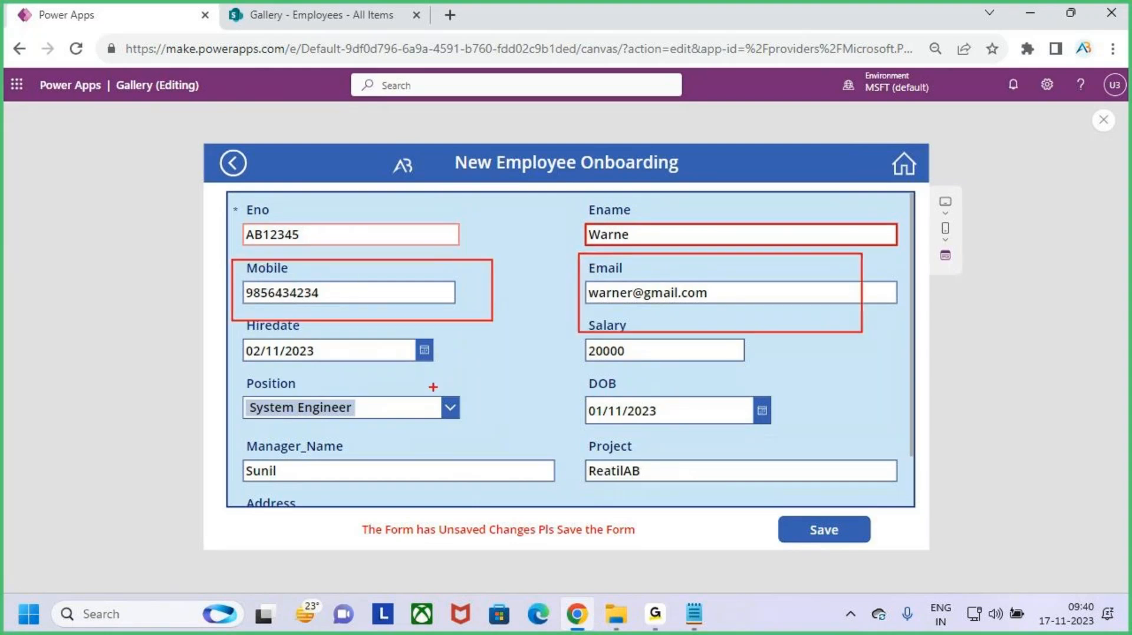
key("Escape")
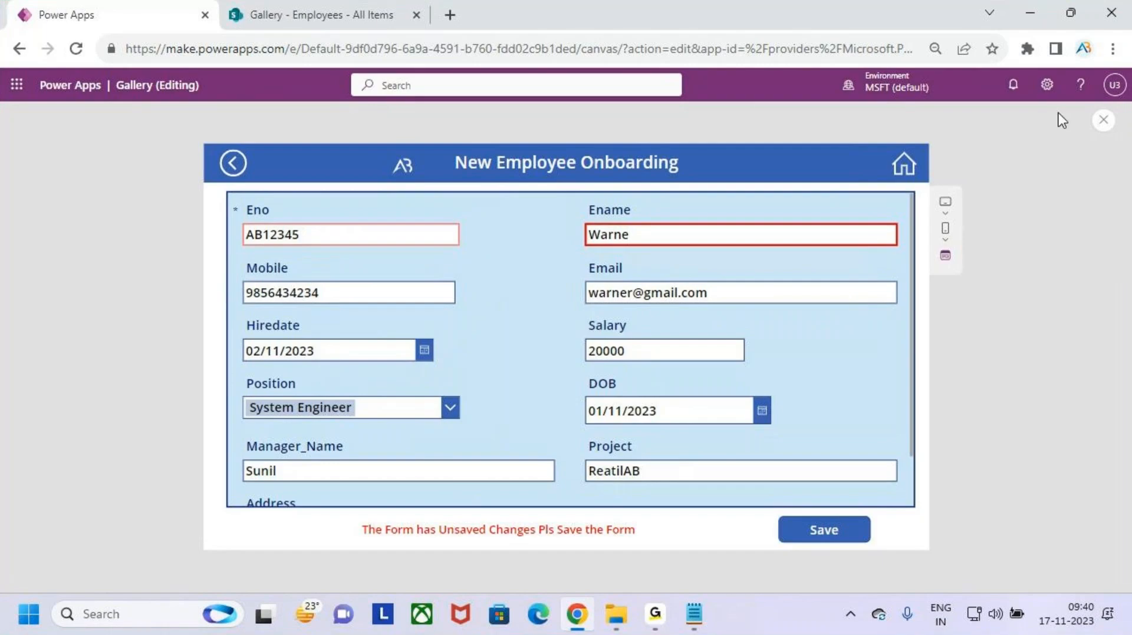
left_click(1104, 119)
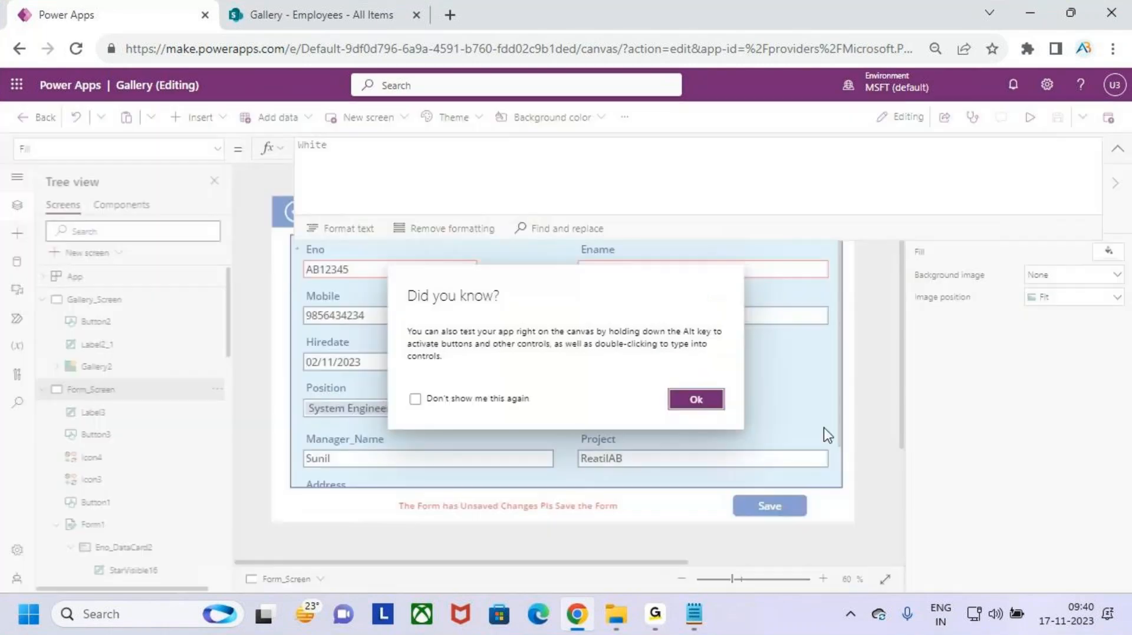
- Dismiss the tip and inspect the border formulas of the Ename, Email, Salary, DOB and Project cards
left_click(695, 399)
left_click(634, 266)
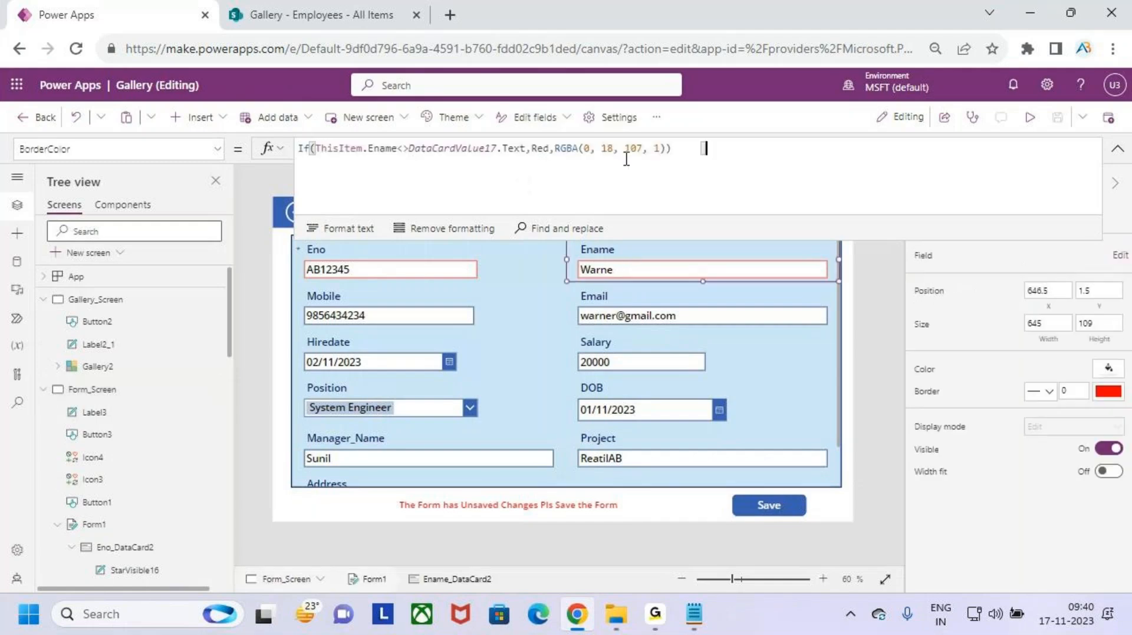
left_click(665, 313)
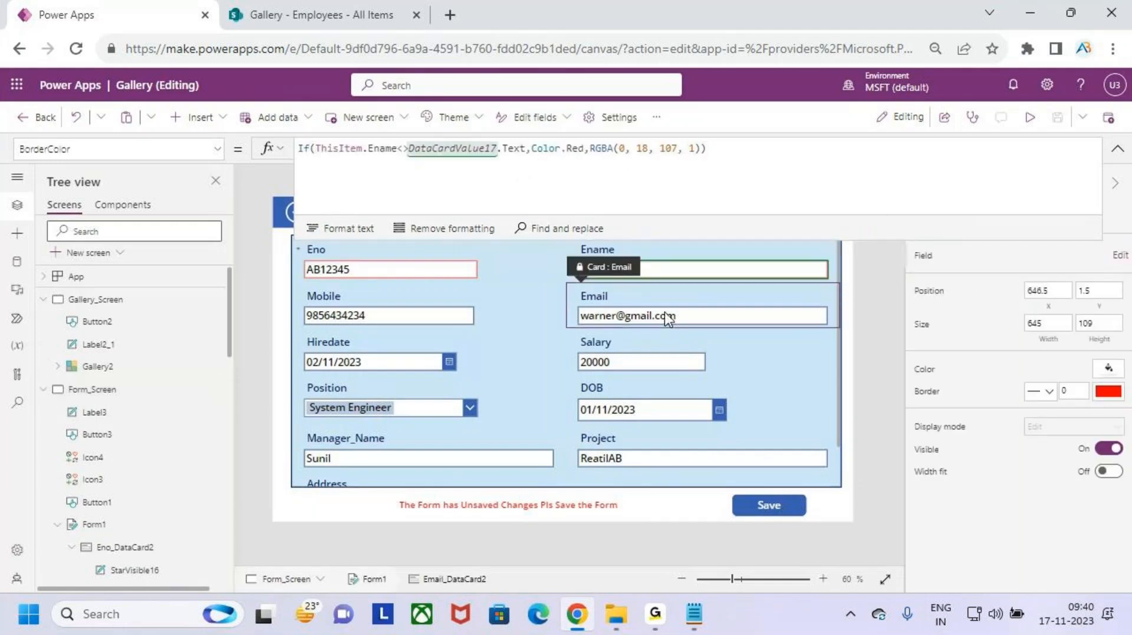
left_click(678, 360)
left_click(694, 411)
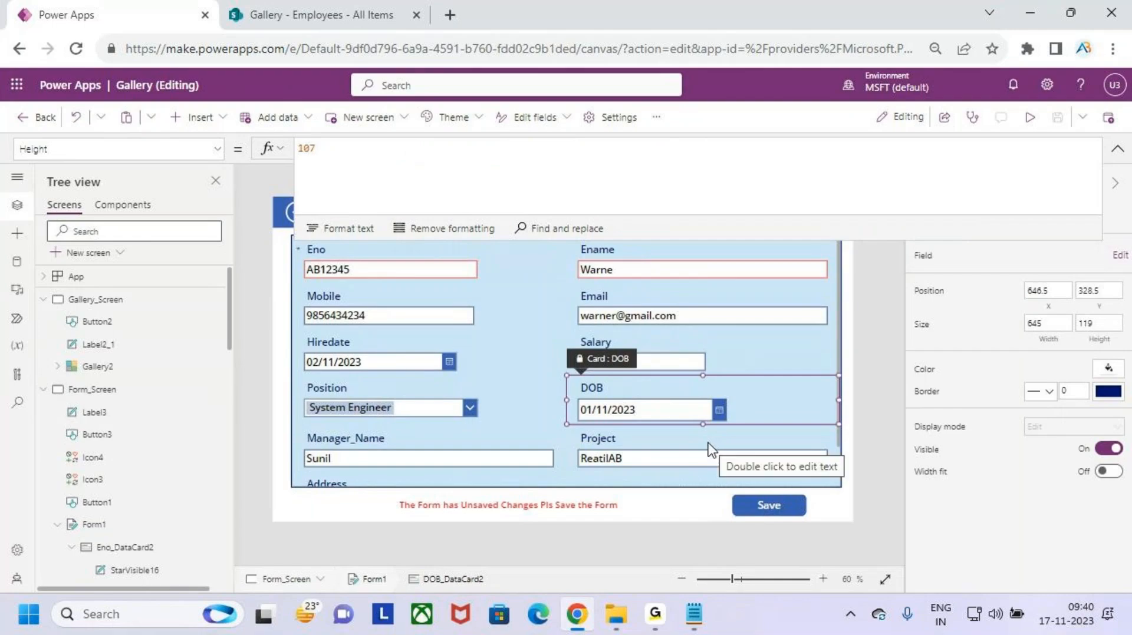
left_click(692, 447)
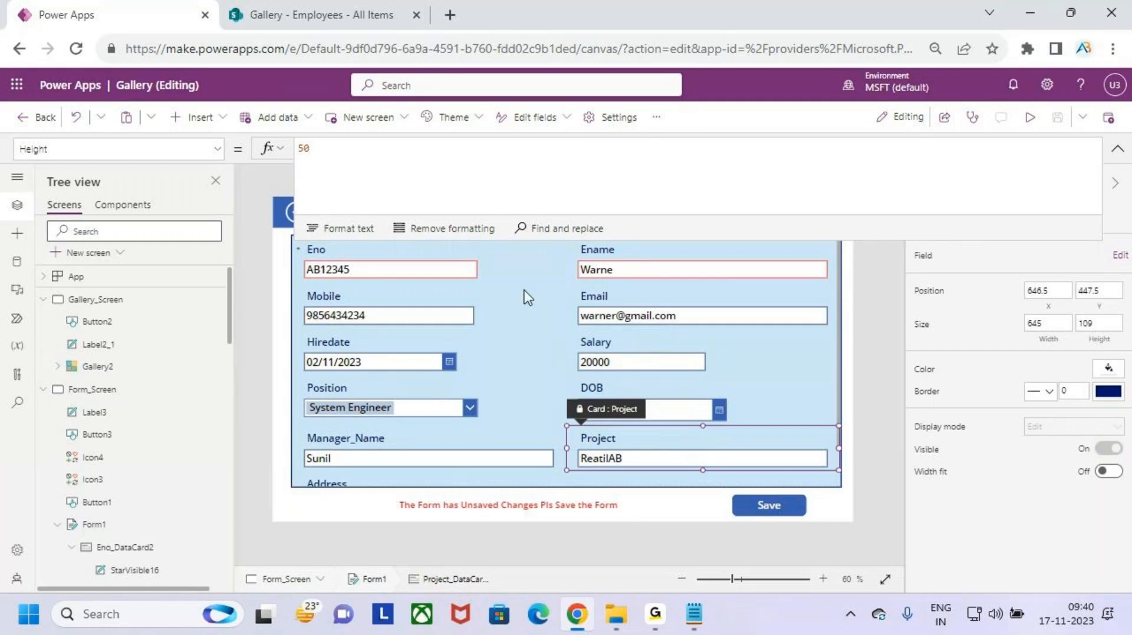
- Collapse the formula bar to one line and run the app in preview
left_click_drag(610, 240, 611, 262)
left_click(1117, 149)
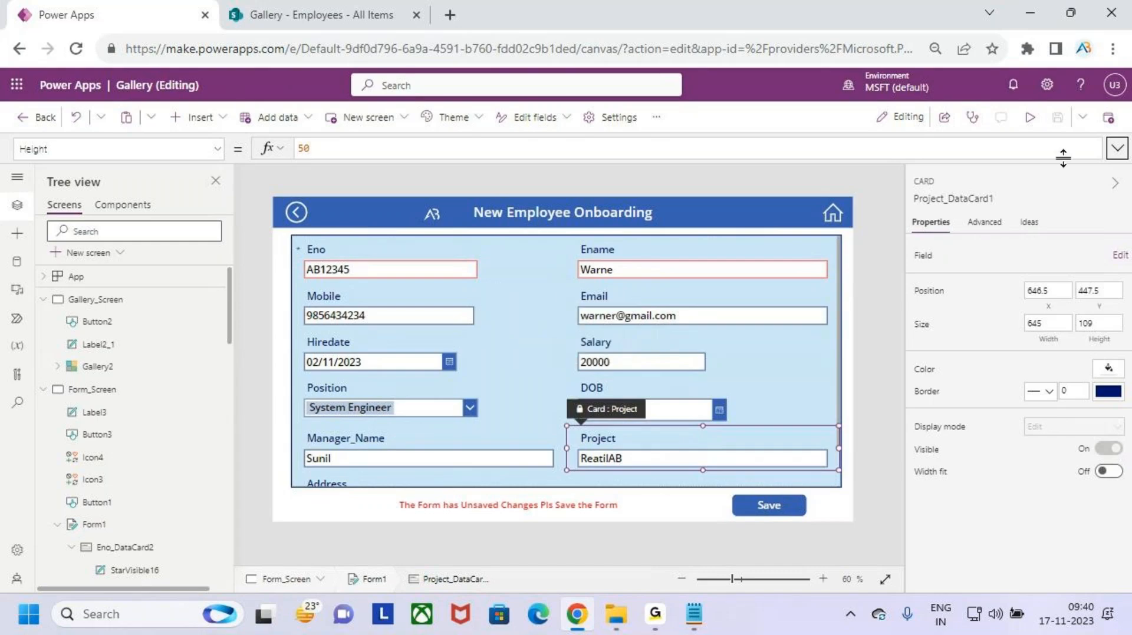
left_click(1030, 117)
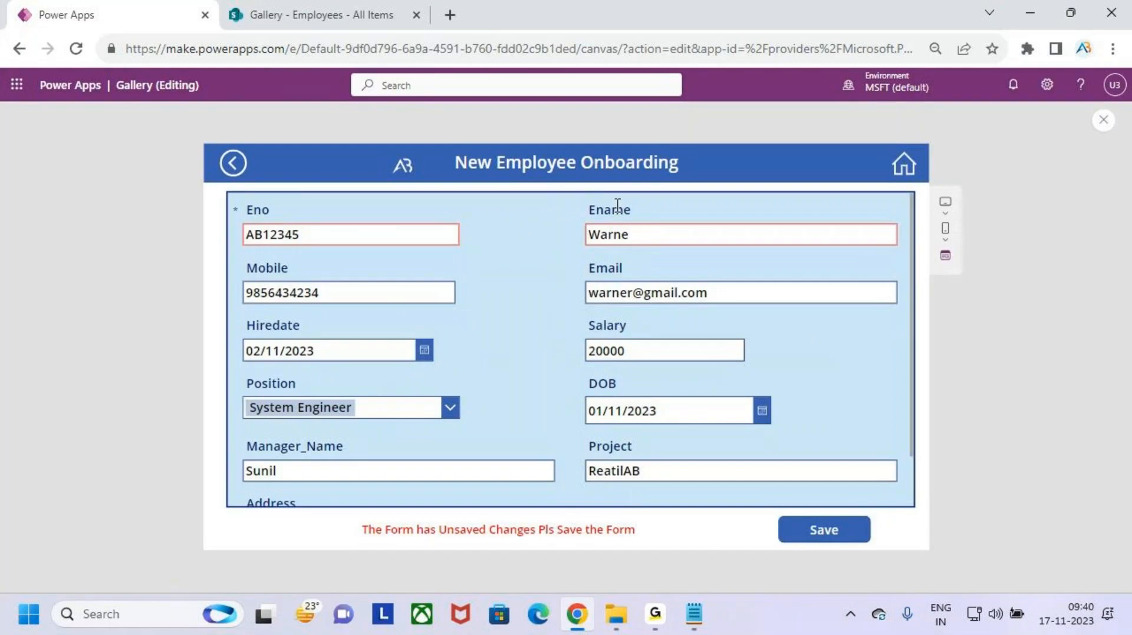
- Type 's' into a blank new-employee form's Ename to see the red border, then leave preview
left_click(894, 175)
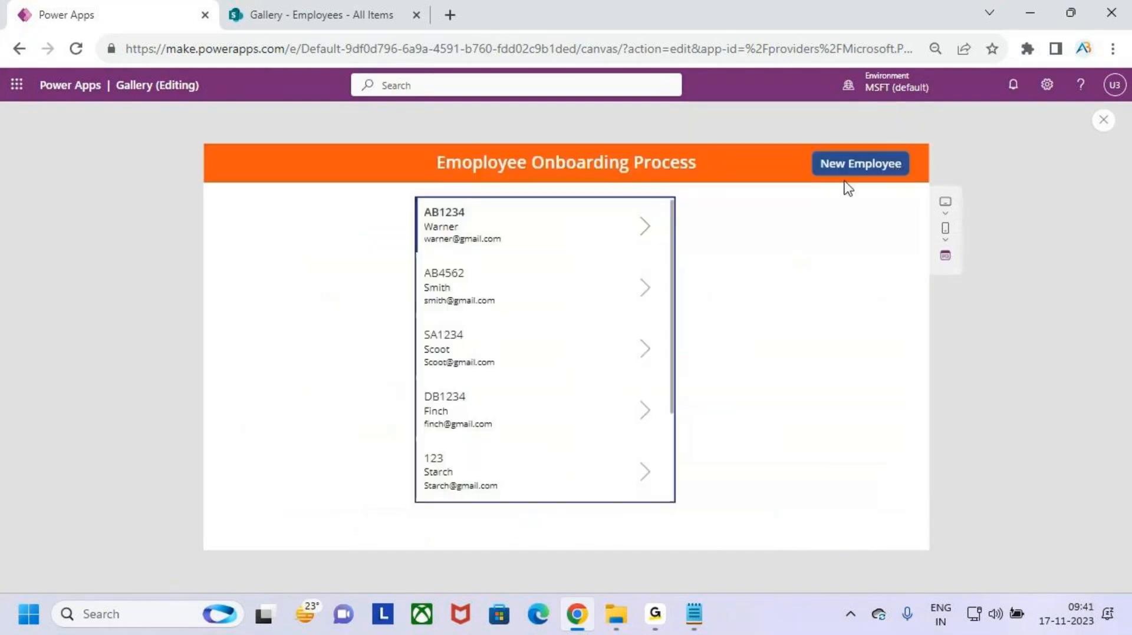
left_click(881, 168)
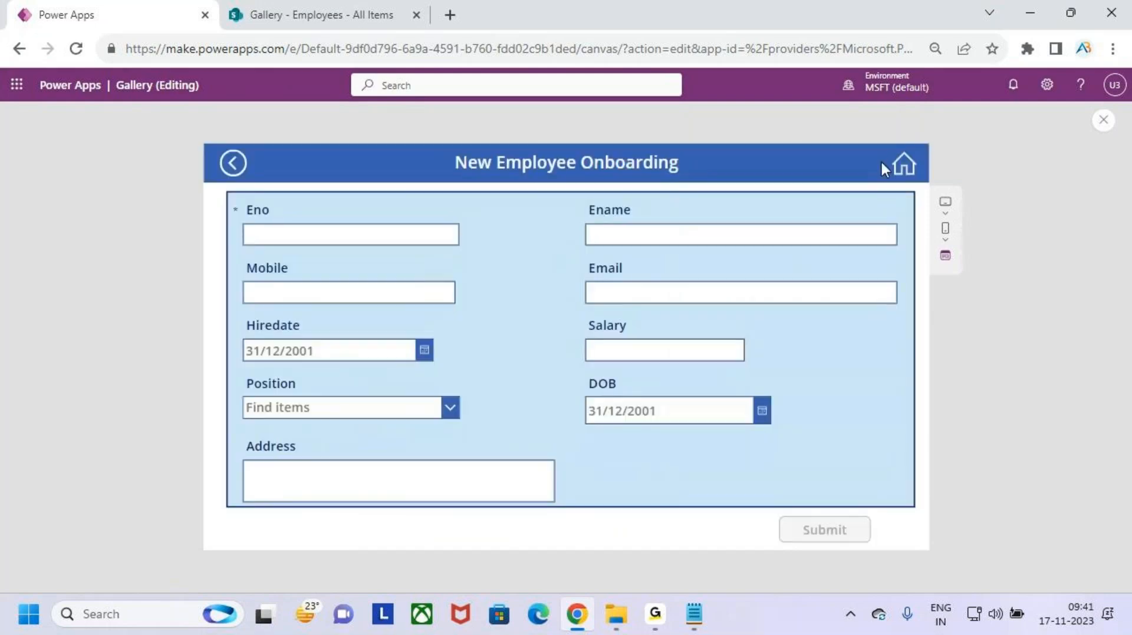
left_click(665, 235)
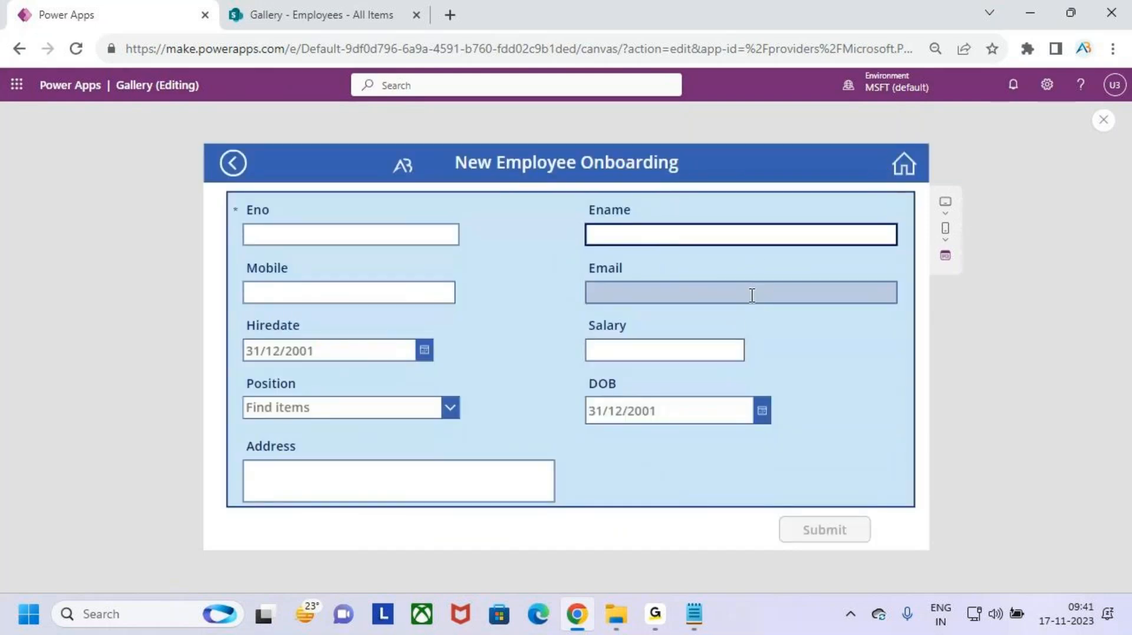
type("s")
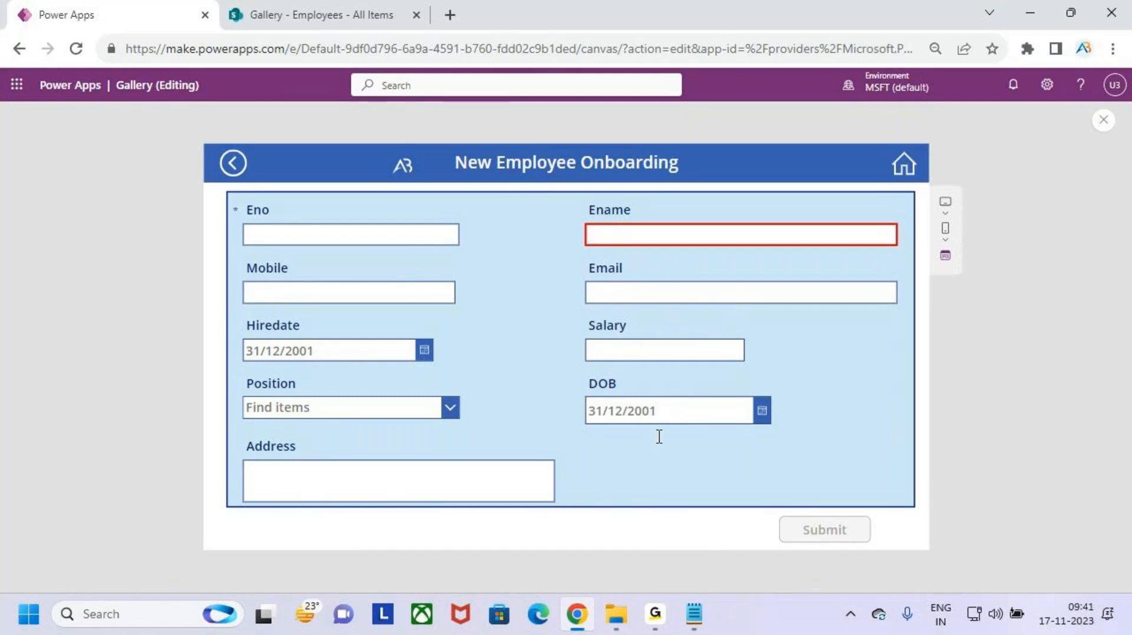
left_click(851, 449)
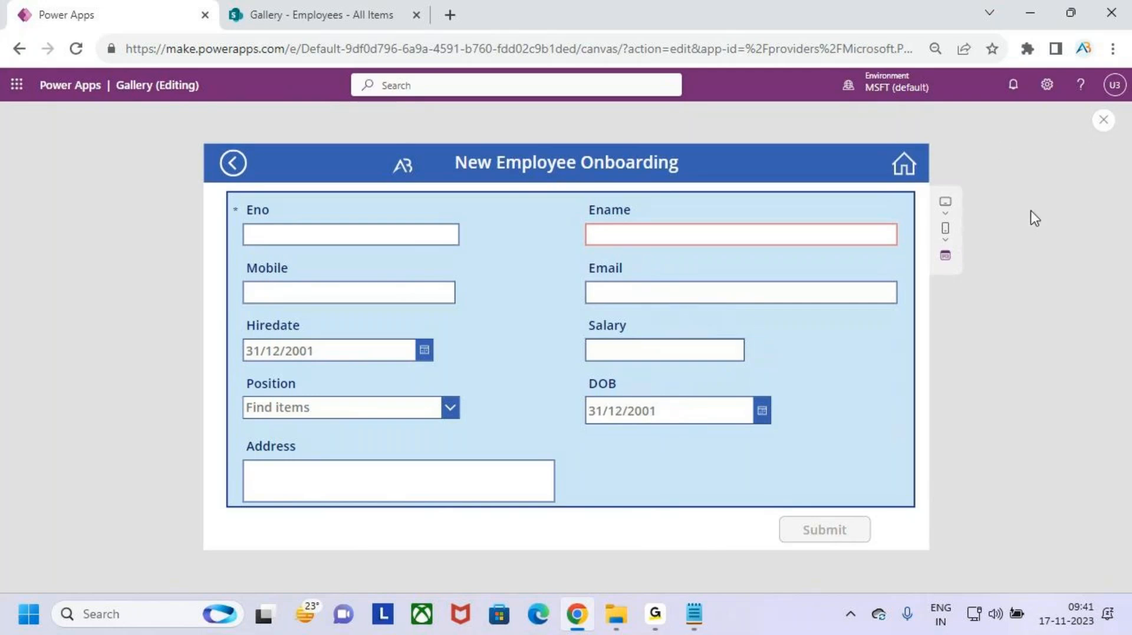
left_click(1104, 120)
left_click(704, 399)
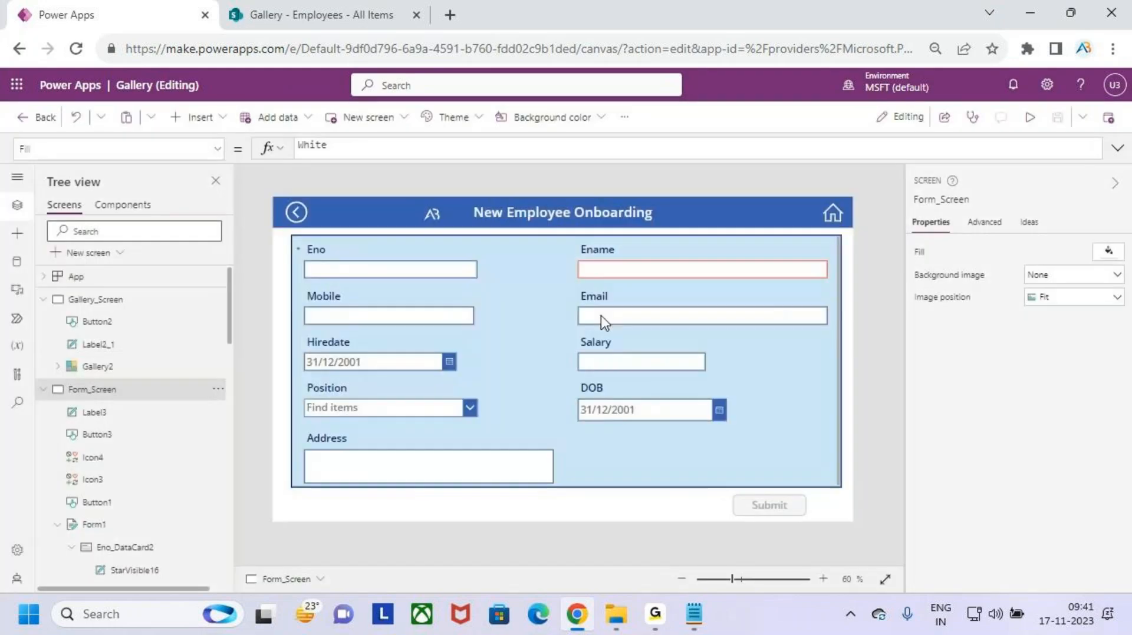
- Start prefixing the Ename card's BorderColor condition with Form1.Mode=
left_click(606, 250)
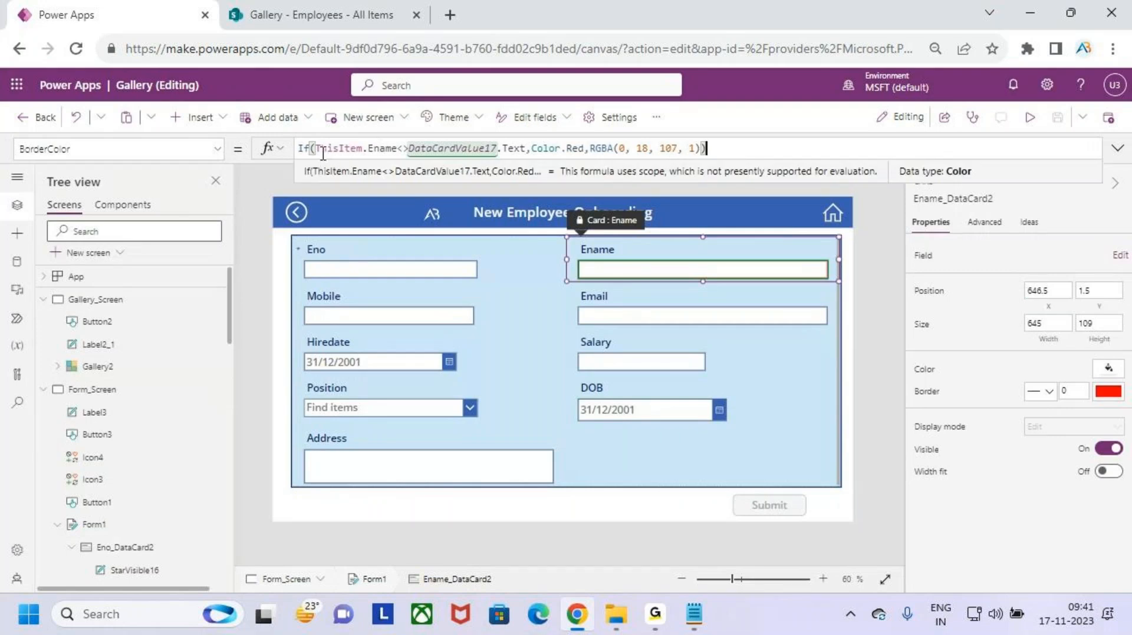
left_click(340, 151)
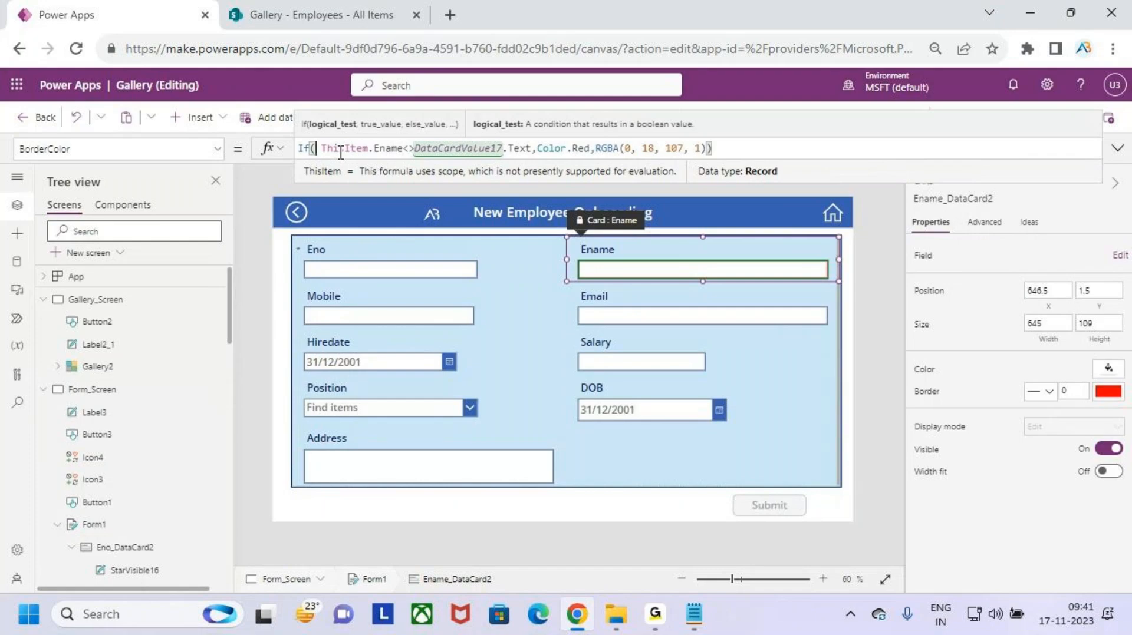
type("form")
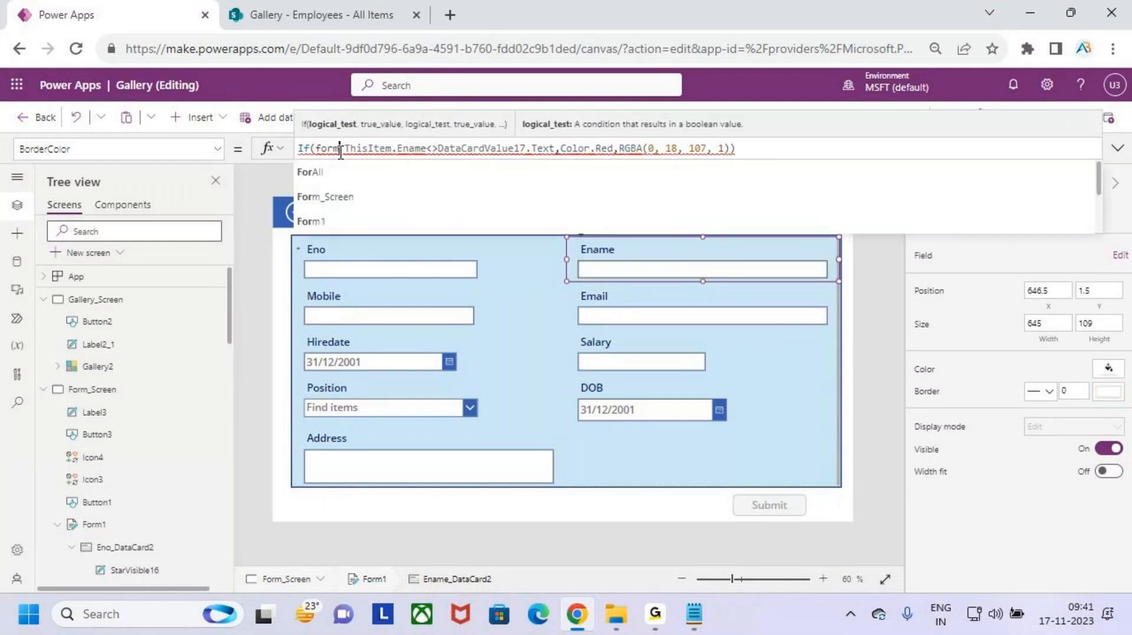
key("Down")
key("Down")
key("Return")
type(".")
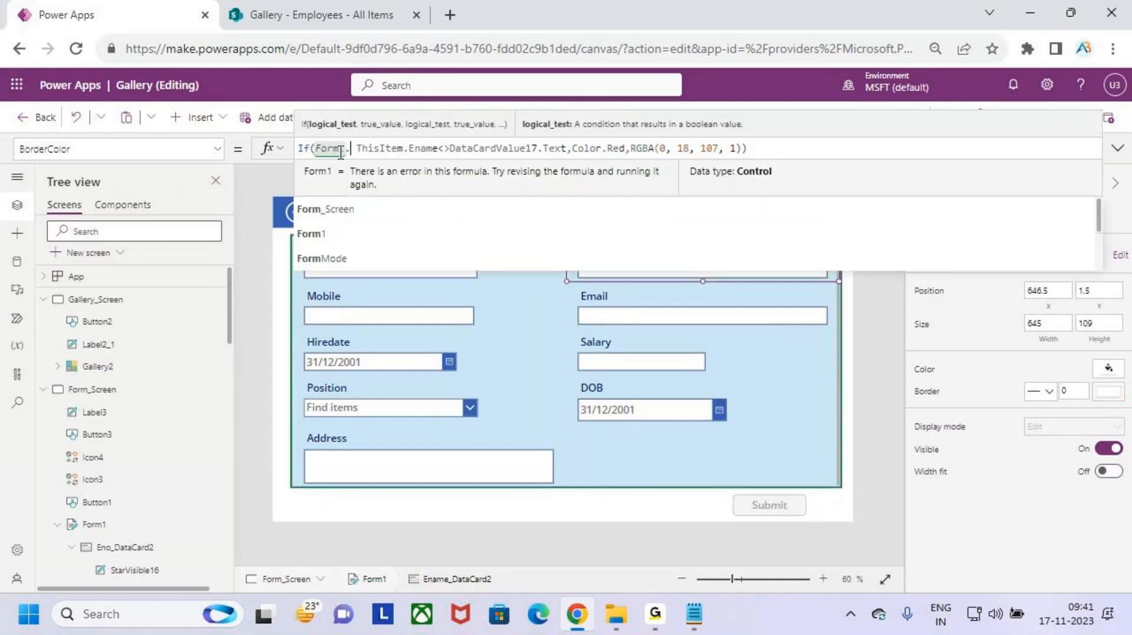
type("mode")
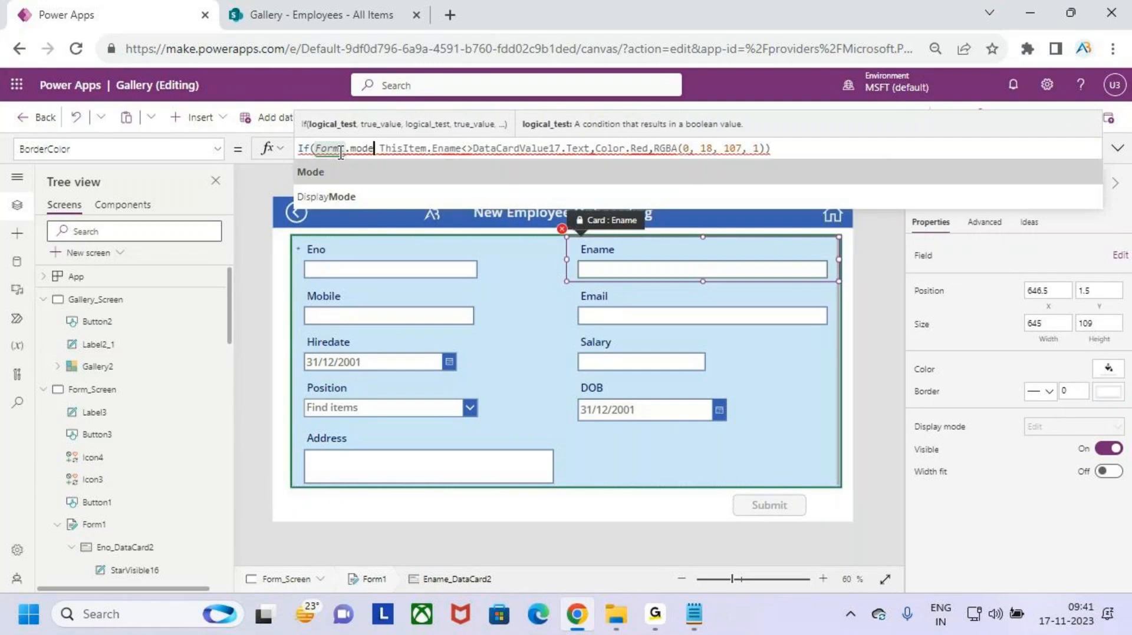
key("Return")
type("=")
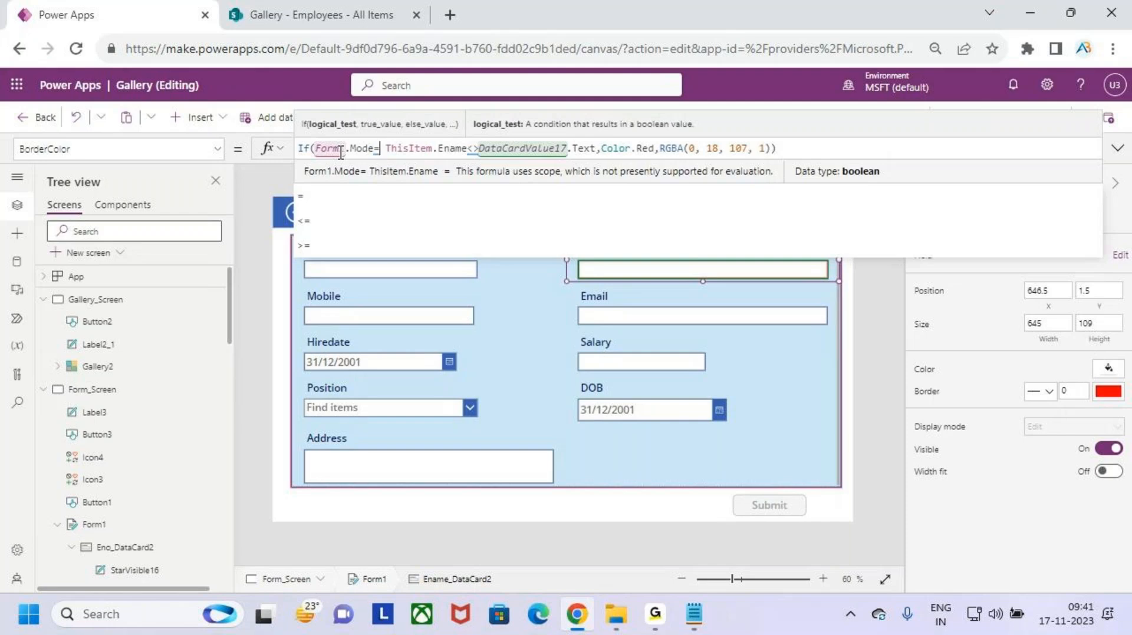
- Complete the prefix as Form1.Mode=FormMode.Edit && before ThisItem.Ename<>DataCardValue17.Text
key("BackSpace")
key("BackSpace")
key("BackSpace")
key("BackSpace")
key("BackSpace")
key("BackSpace")
key("BackSpace")
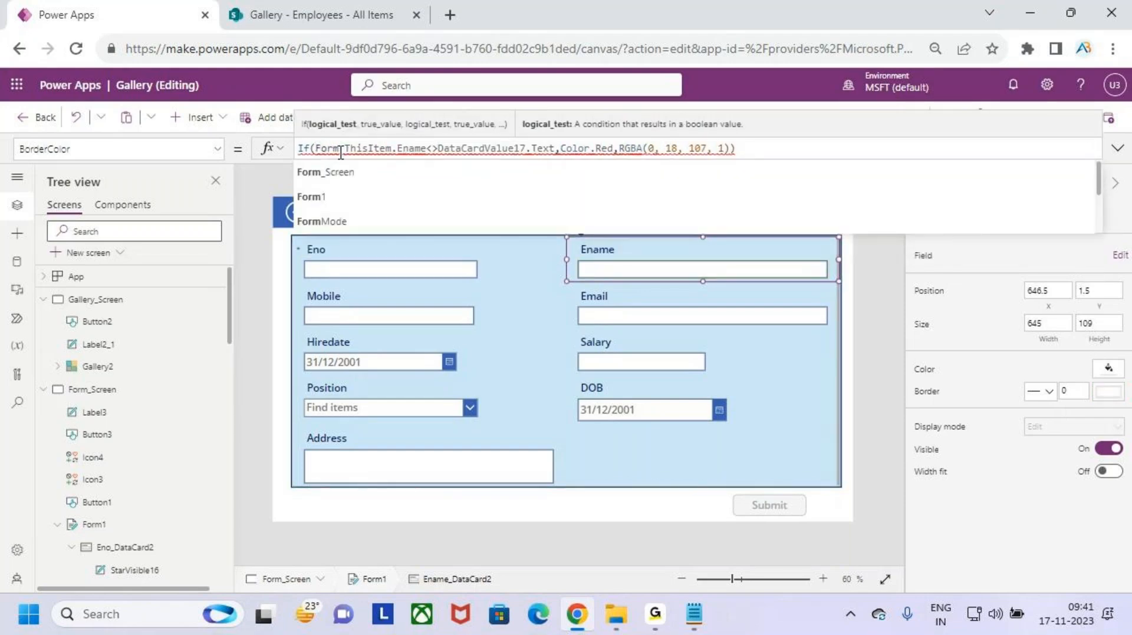
type("Mode")
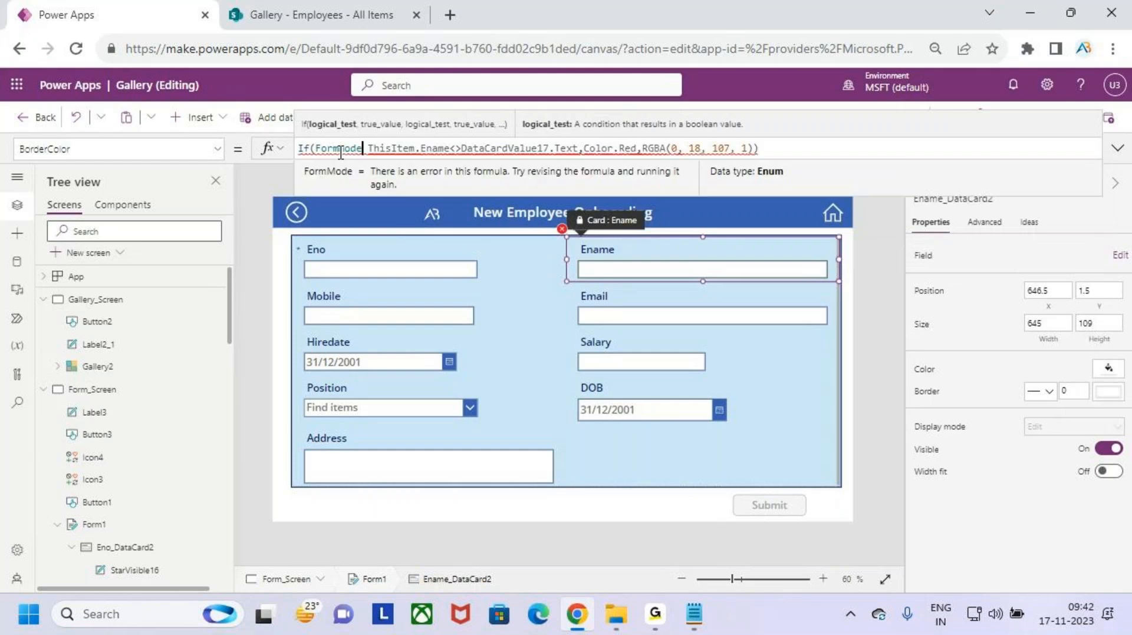
type(".")
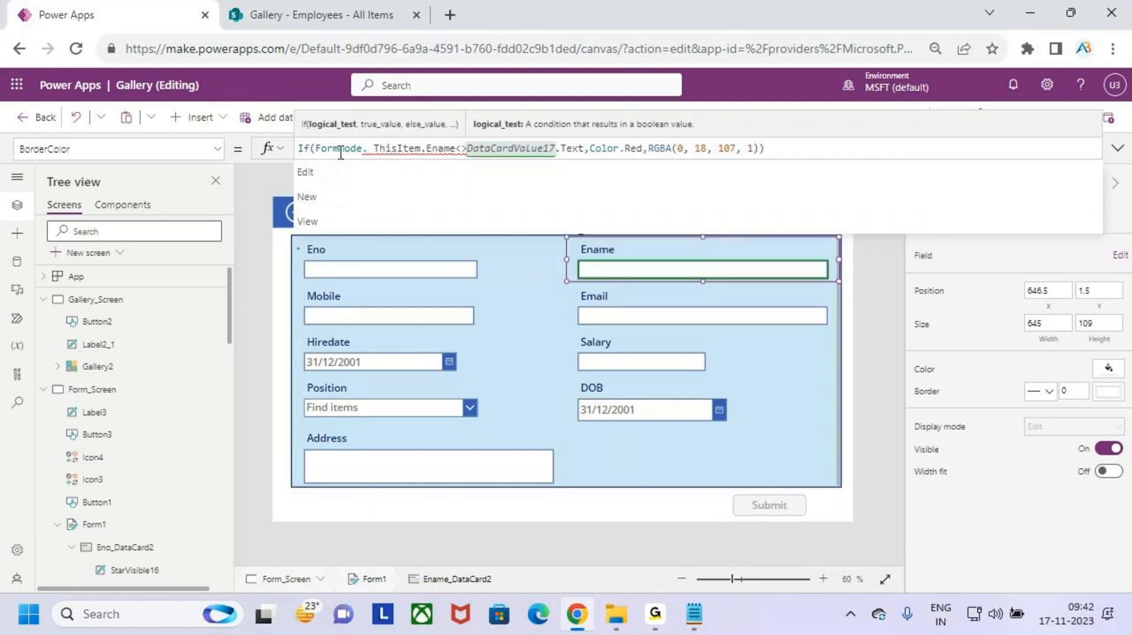
type("Edit")
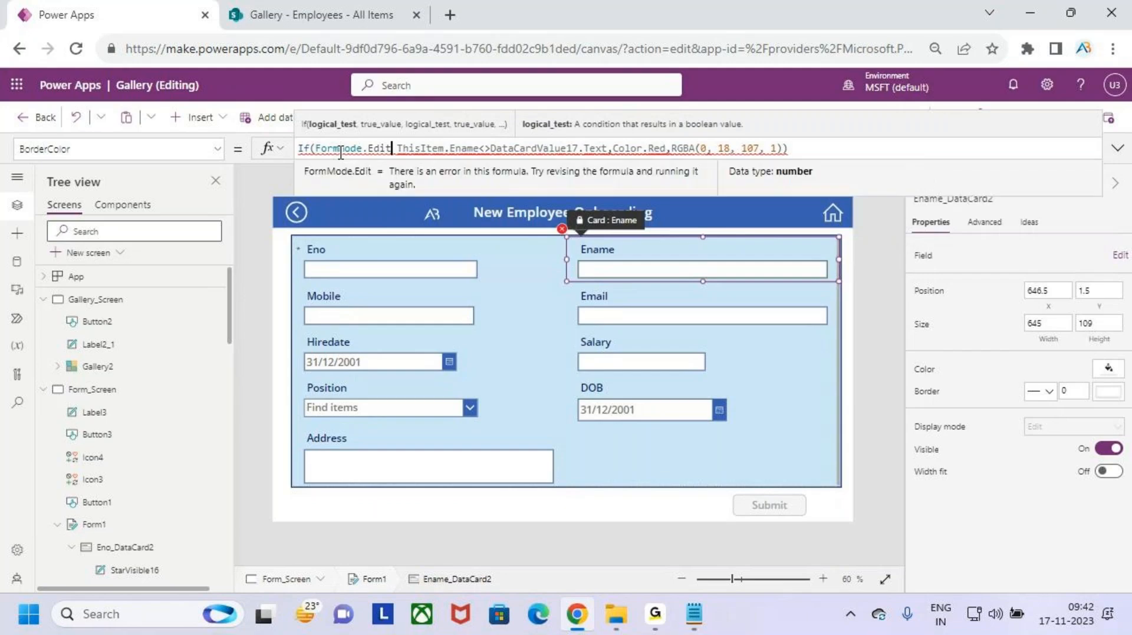
key("BackSpace")
key("BackSpace")
key("BackSpace")
key("BackSpace")
key("BackSpace")
key("BackSpace")
key("BackSpace")
key("BackSpace")
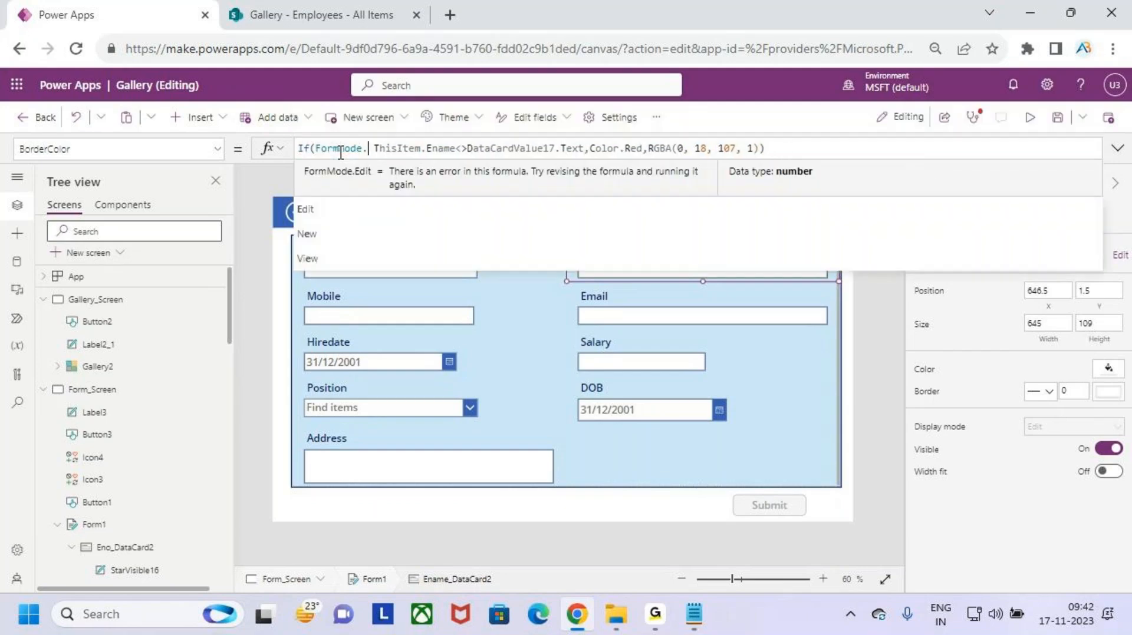
key("BackSpace")
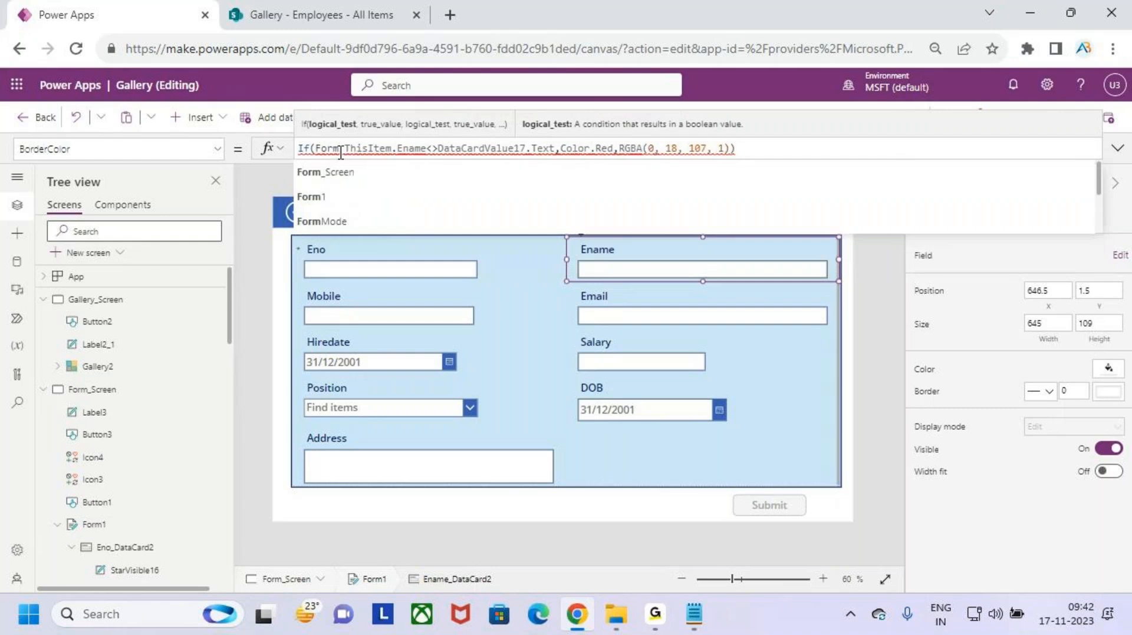
type("1.m")
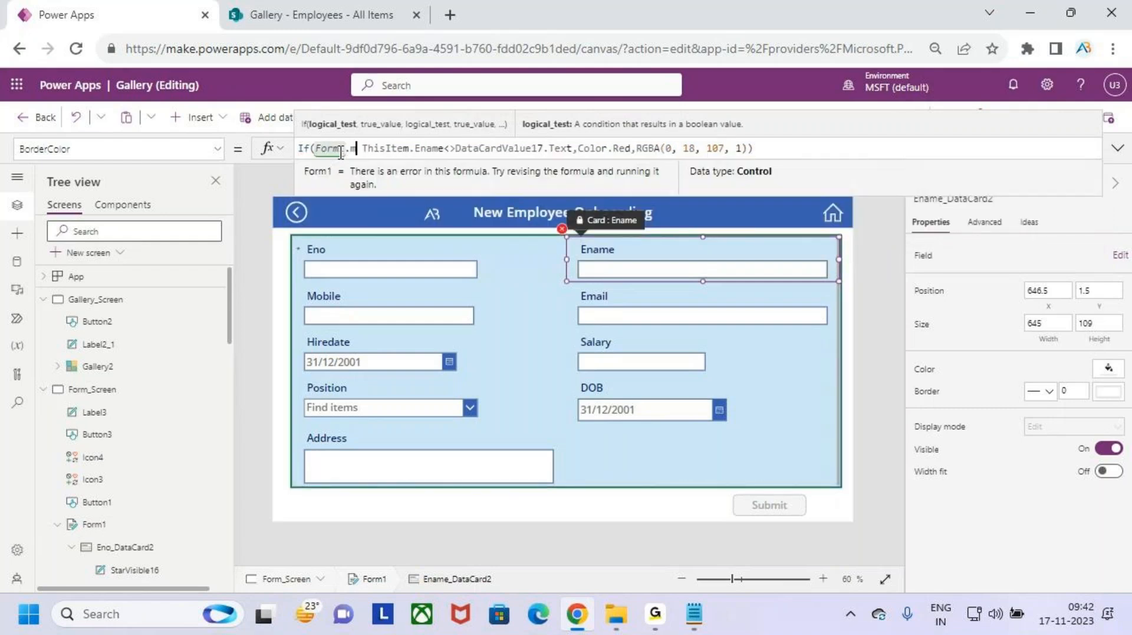
type("ode")
key("Tab")
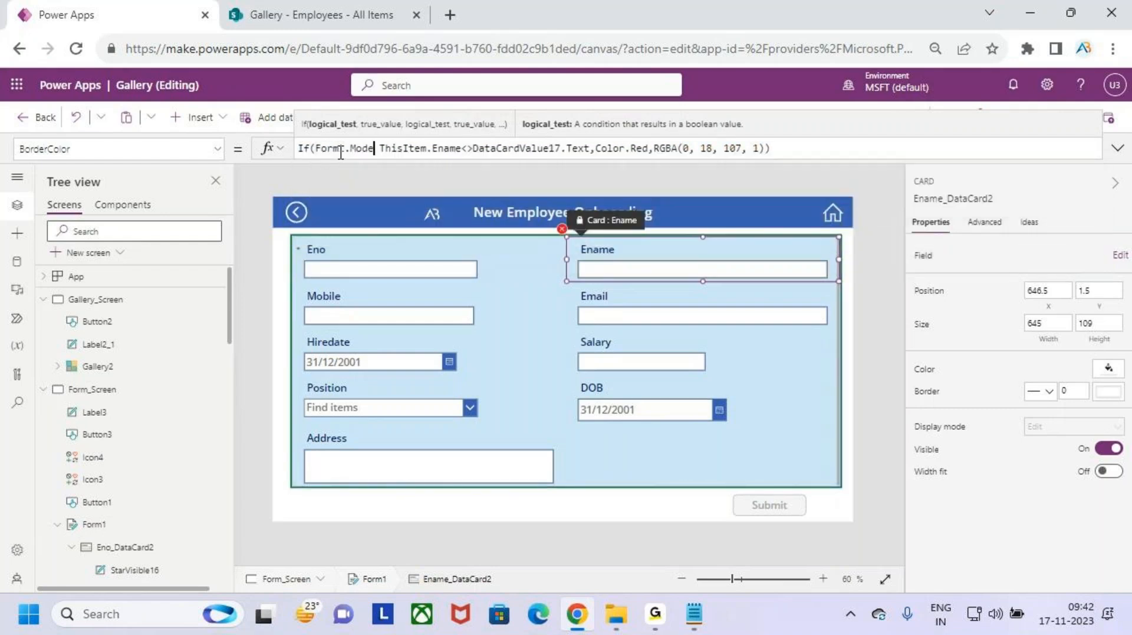
type("=")
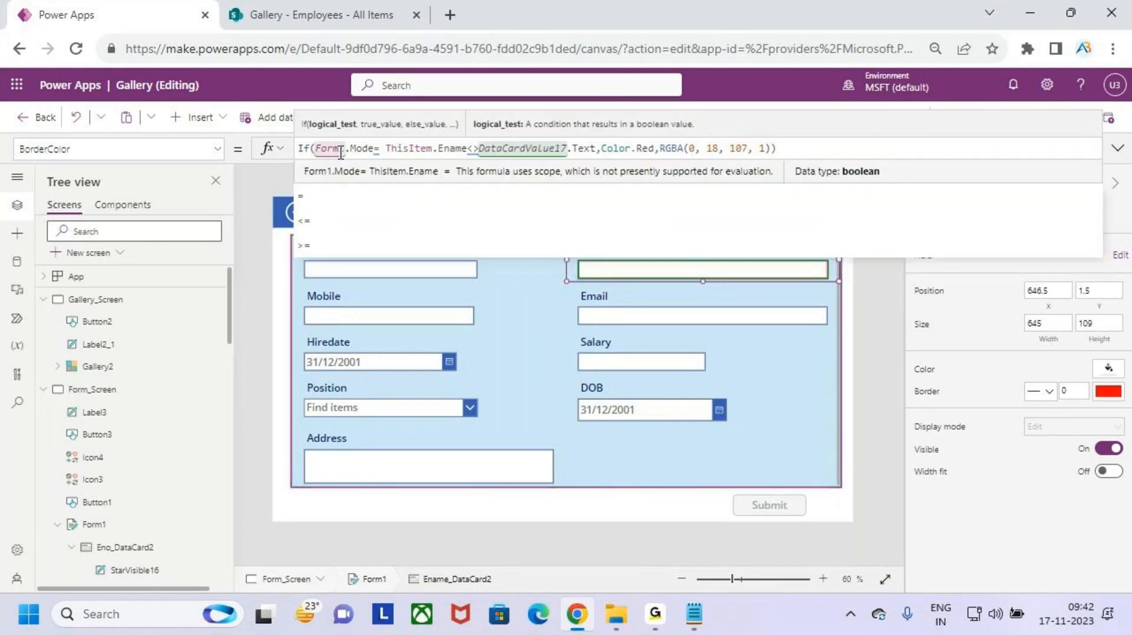
type("edi")
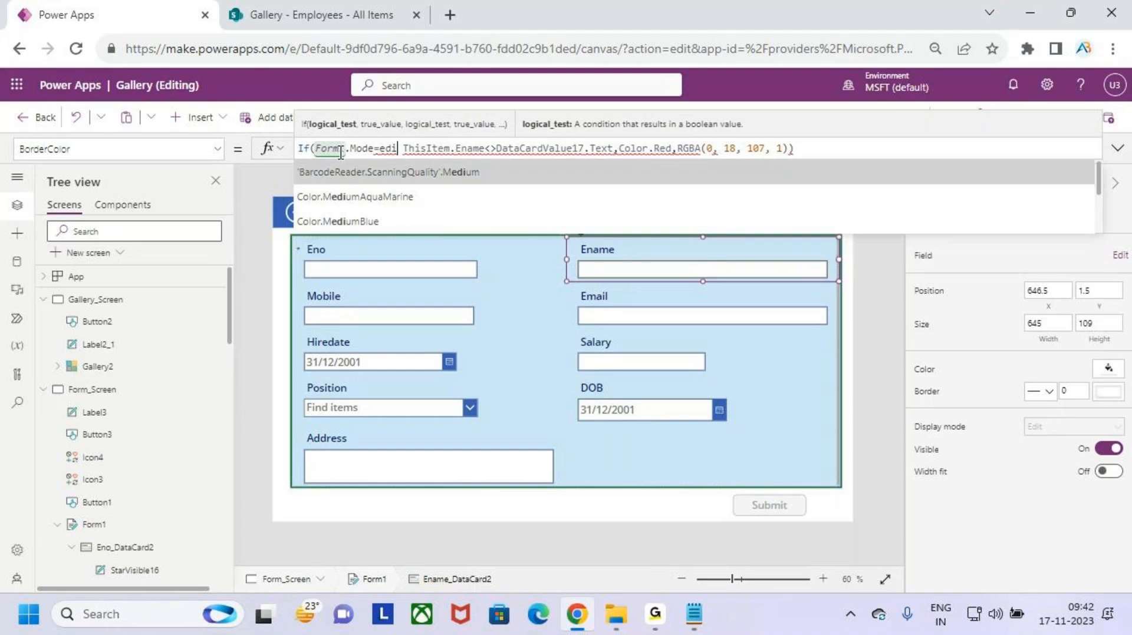
key("Down")
key("Down")
key("Down")
key("Down")
key("Down")
key("Down")
key("Down")
key("Down")
key("Down")
key("Down")
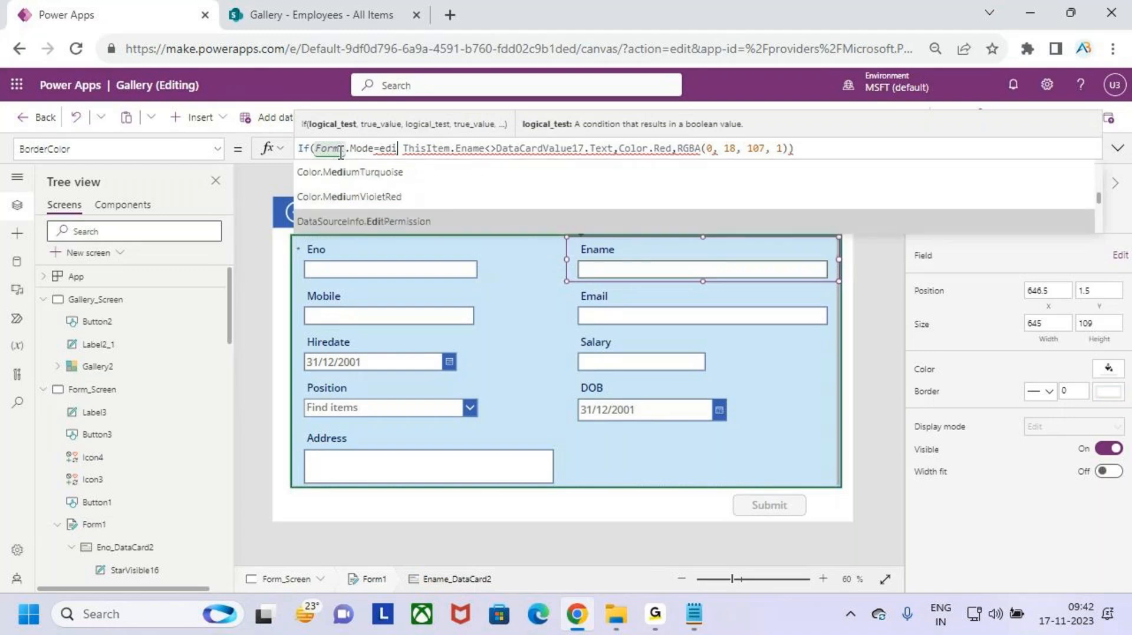
key("Down")
key("Down")
key("Down")
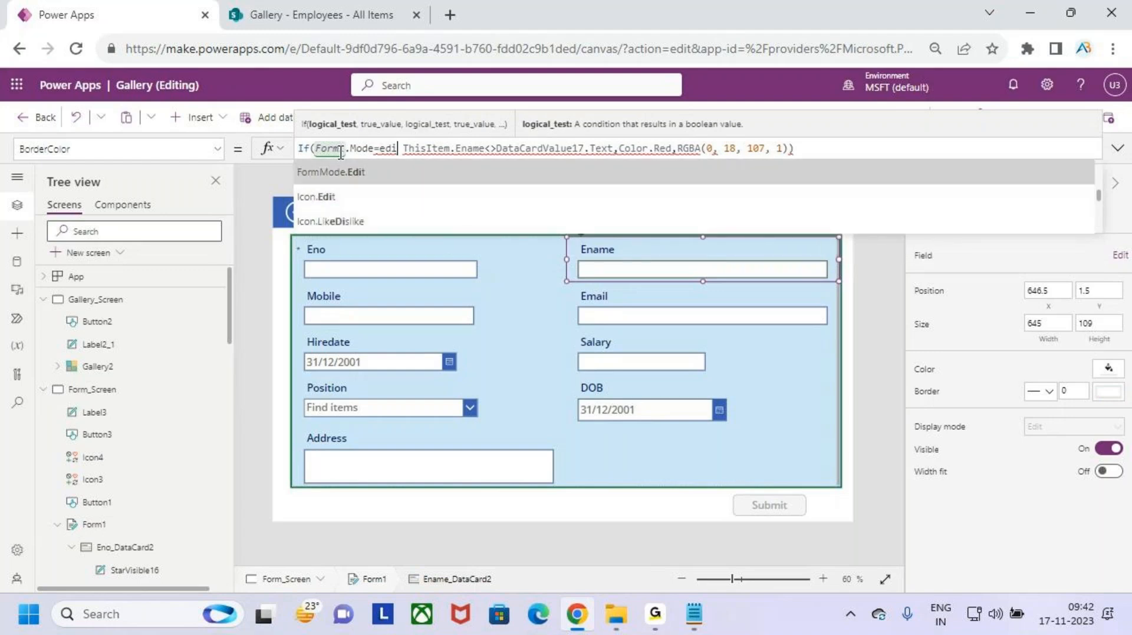
key("Tab")
type("&&")
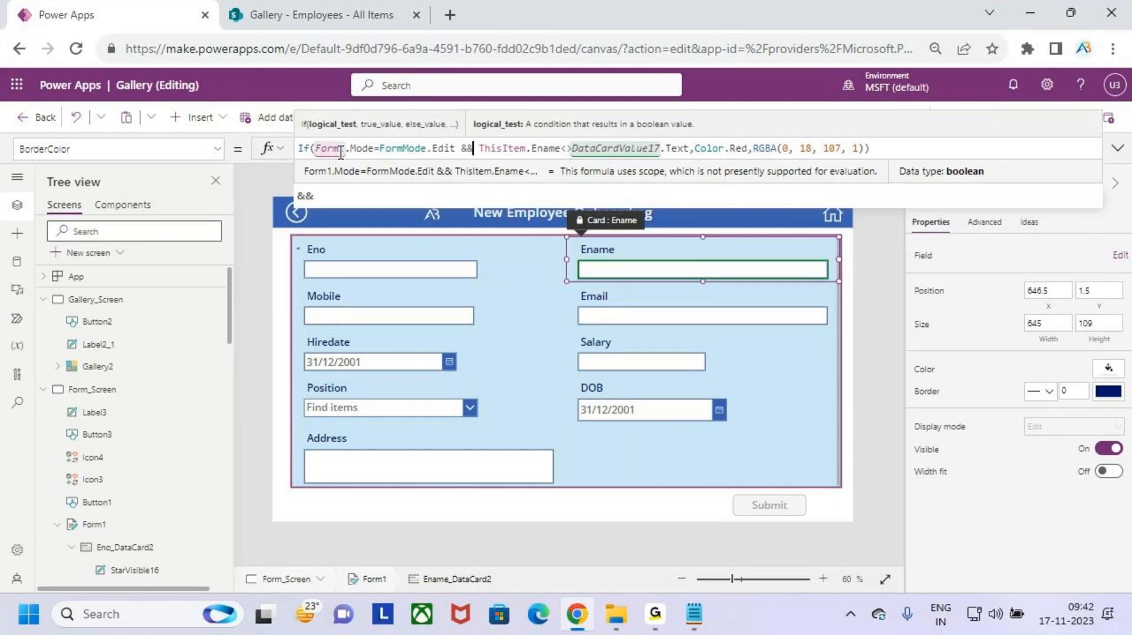
left_click(916, 151)
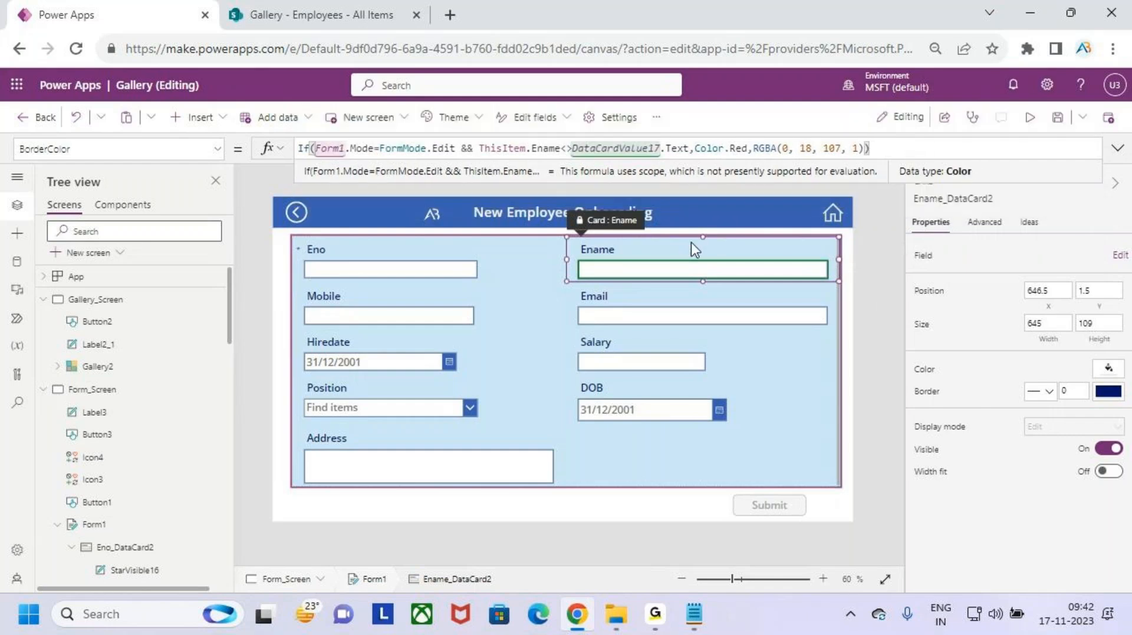
- Mark up the updated formula and form on screen, then run the app in preview
key("ctrl+2")
left_click_drag(316, 141, 463, 158)
mouse_move(384, 114)
left_mouse_down()
mouse_move(403, 153)
mouse_move(478, 159)
left_mouse_up()
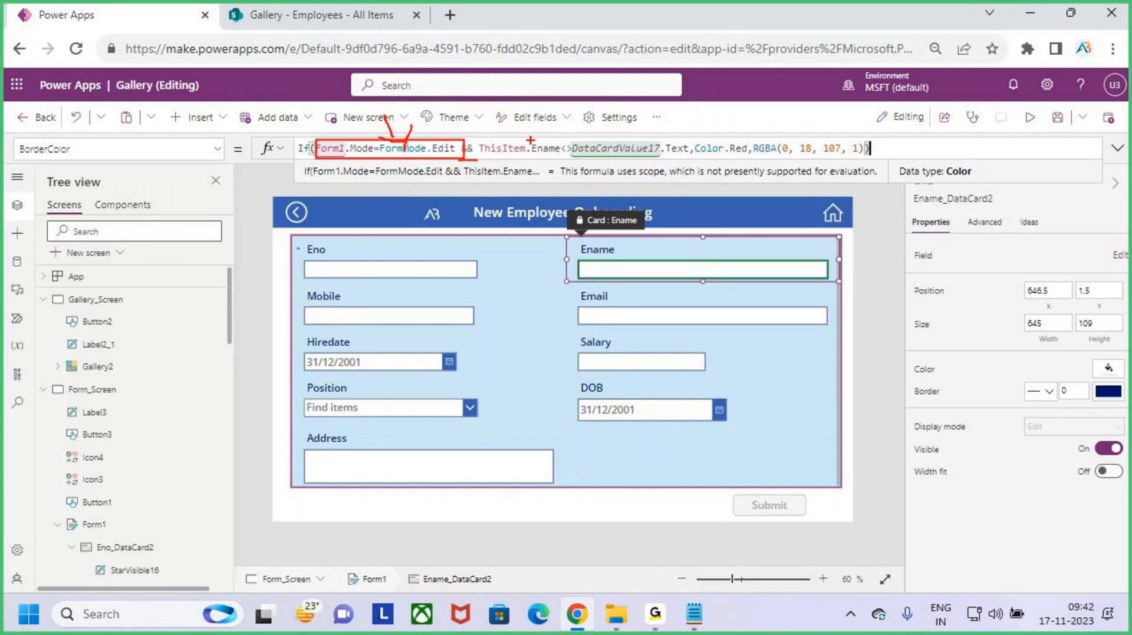
left_click_drag(525, 131, 769, 166)
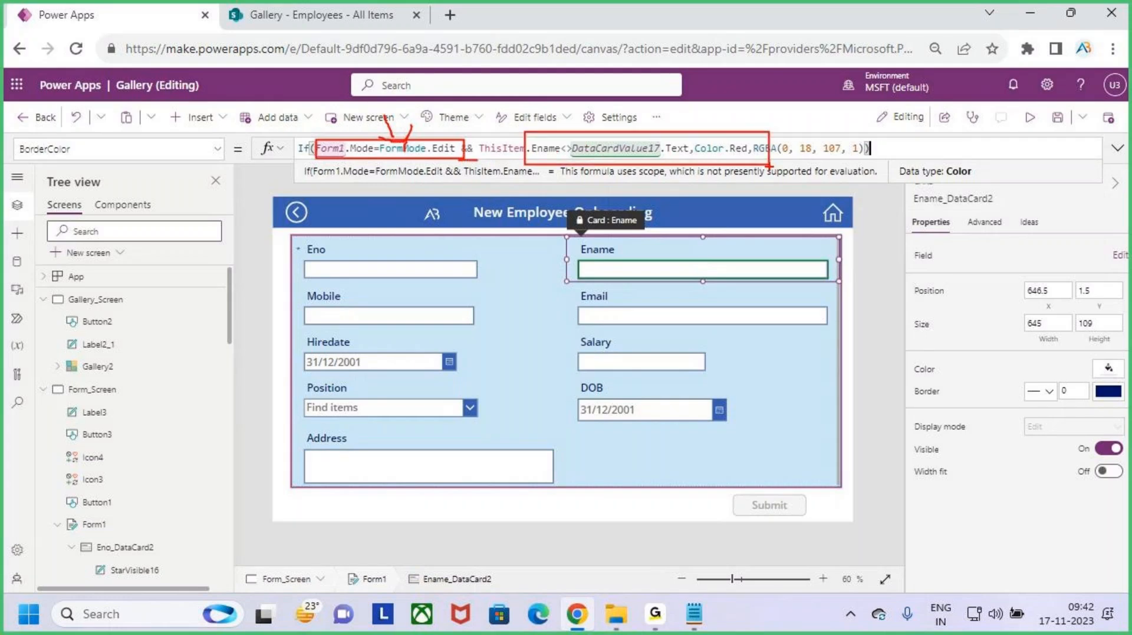
key("Escape")
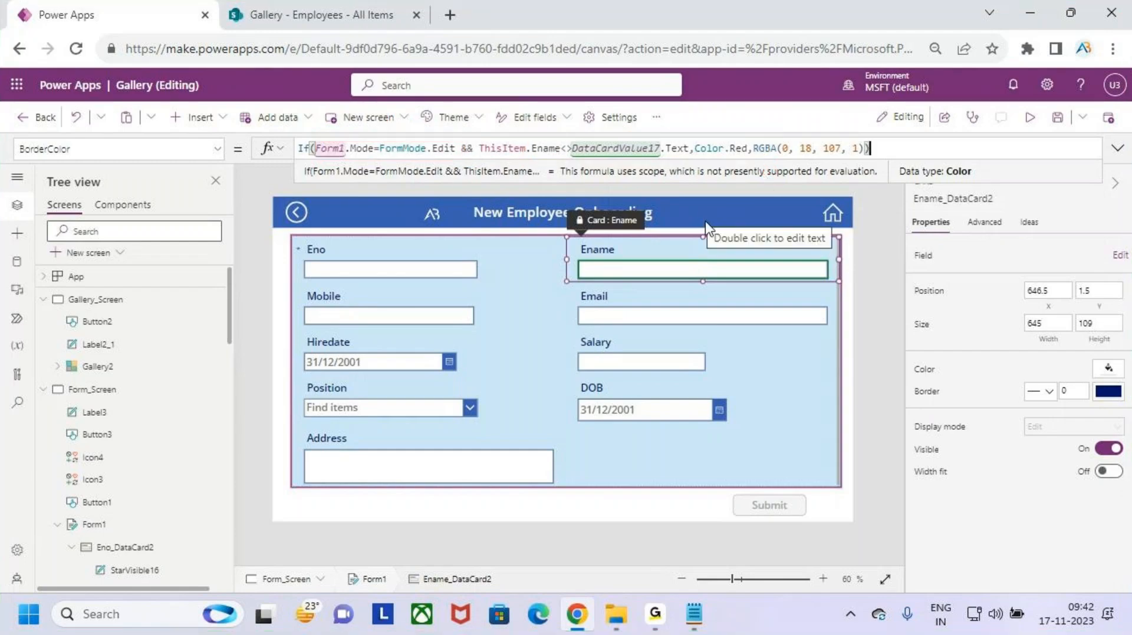
key("ctrl+2")
mouse_move(573, 309)
left_mouse_down()
mouse_move(572, 330)
mouse_move(611, 270)
mouse_move(685, 279)
mouse_move(753, 243)
left_mouse_up()
mouse_move(573, 442)
left_mouse_down()
mouse_move(625, 417)
mouse_move(637, 484)
left_mouse_up()
left_click_drag(648, 434, 685, 410)
mouse_move(673, 454)
left_mouse_down()
mouse_move(773, 448)
mouse_move(764, 402)
left_mouse_up()
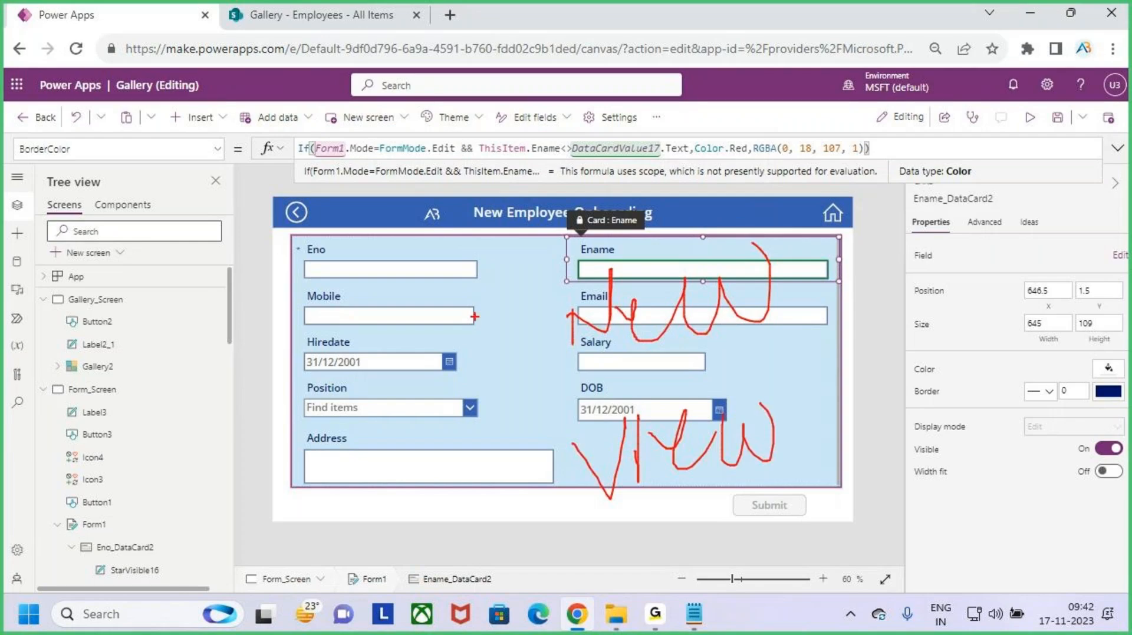
mouse_move(335, 254)
left_mouse_down()
mouse_move(379, 289)
mouse_move(326, 316)
left_mouse_up()
left_click_drag(364, 157, 445, 157)
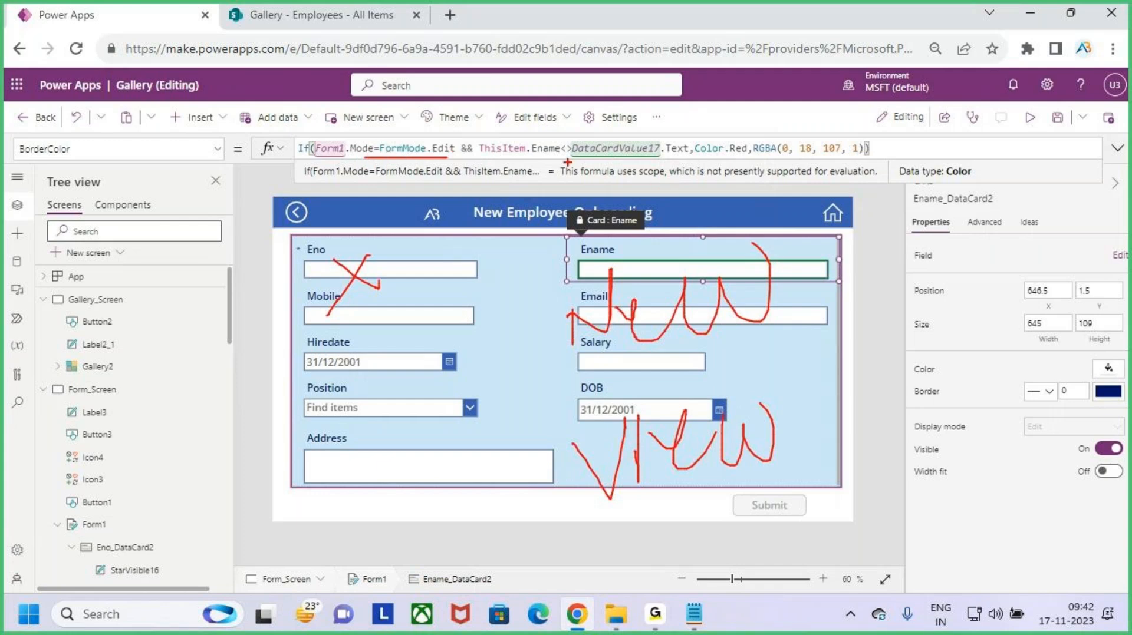
mouse_move(565, 162)
left_mouse_down()
mouse_move(677, 133)
mouse_move(563, 142)
mouse_move(582, 175)
left_mouse_up()
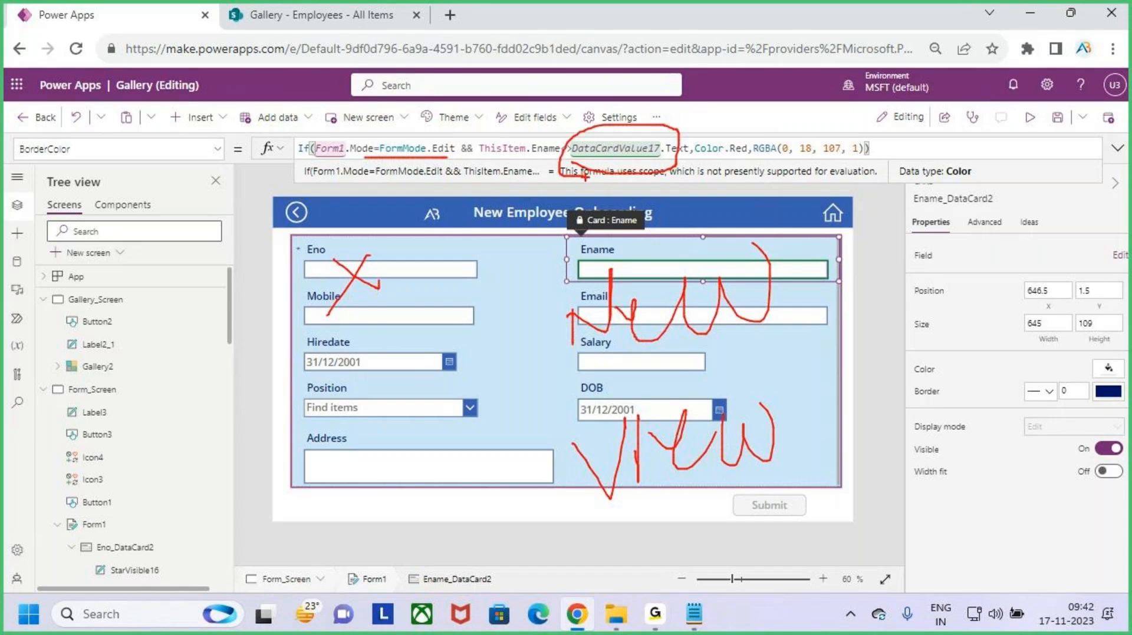
key("Escape")
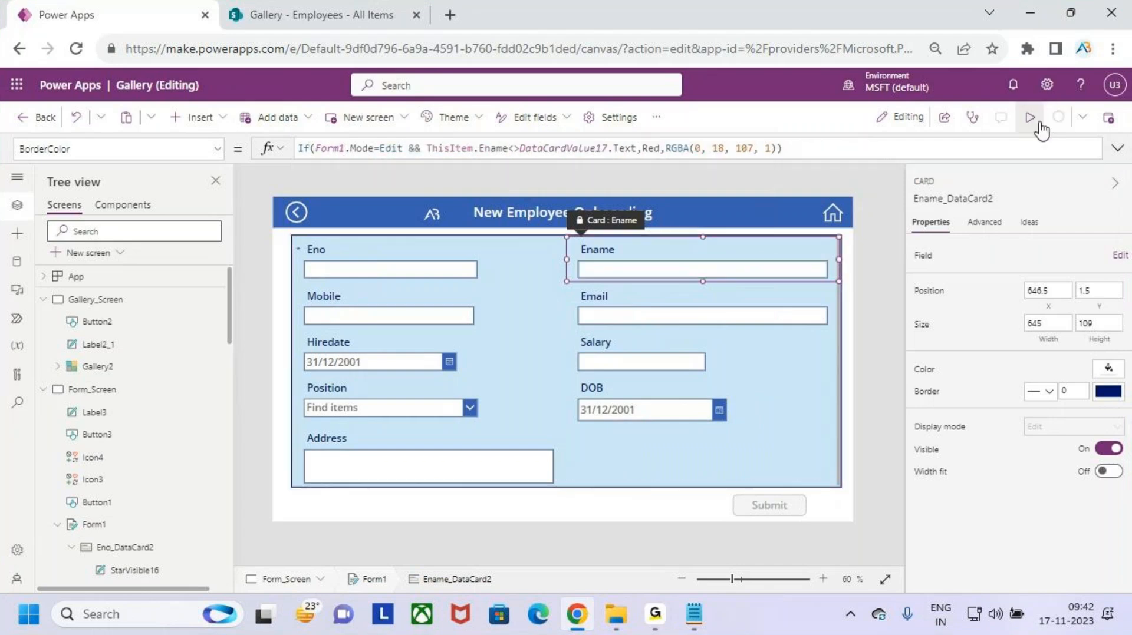
left_click(1029, 117)
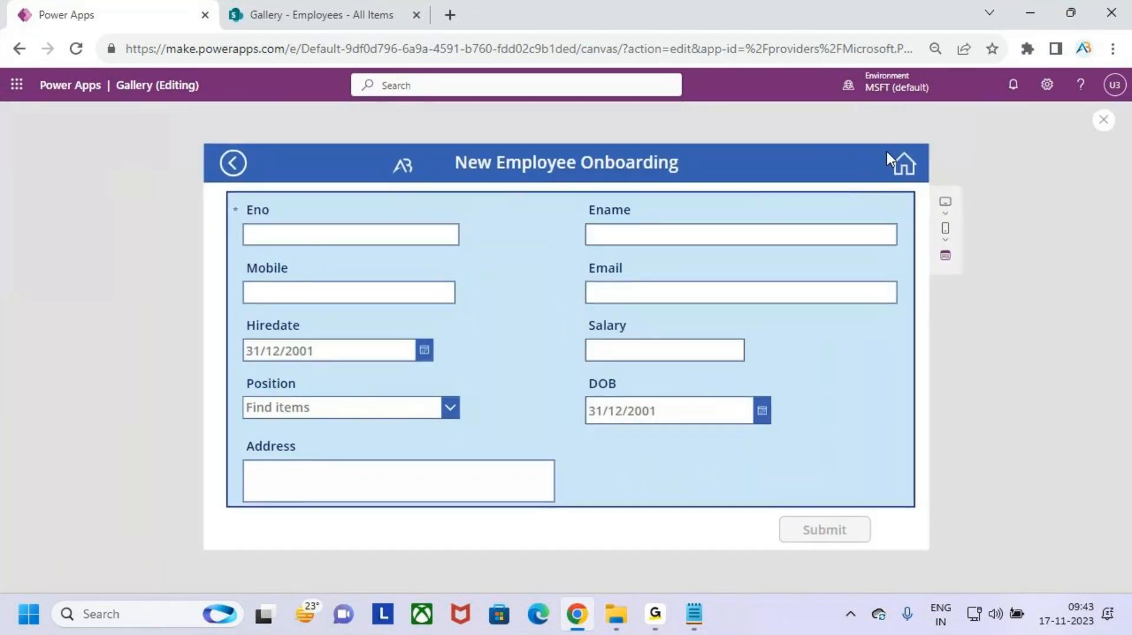
- In preview, edit the first employee's Ename to check the red-border warning
left_click(903, 167)
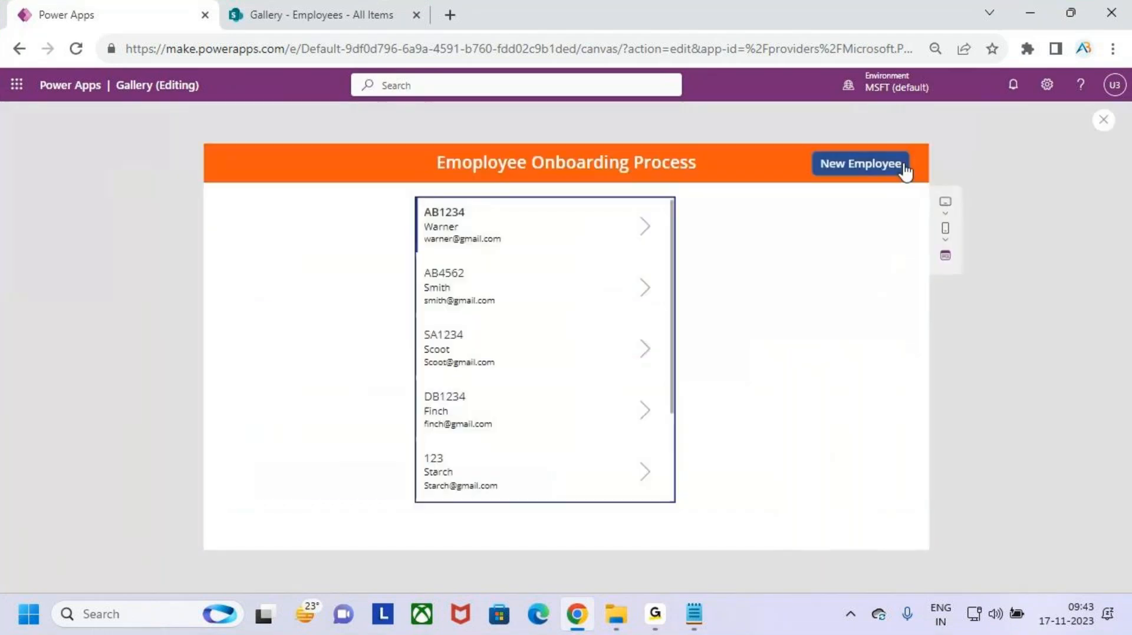
left_click(645, 227)
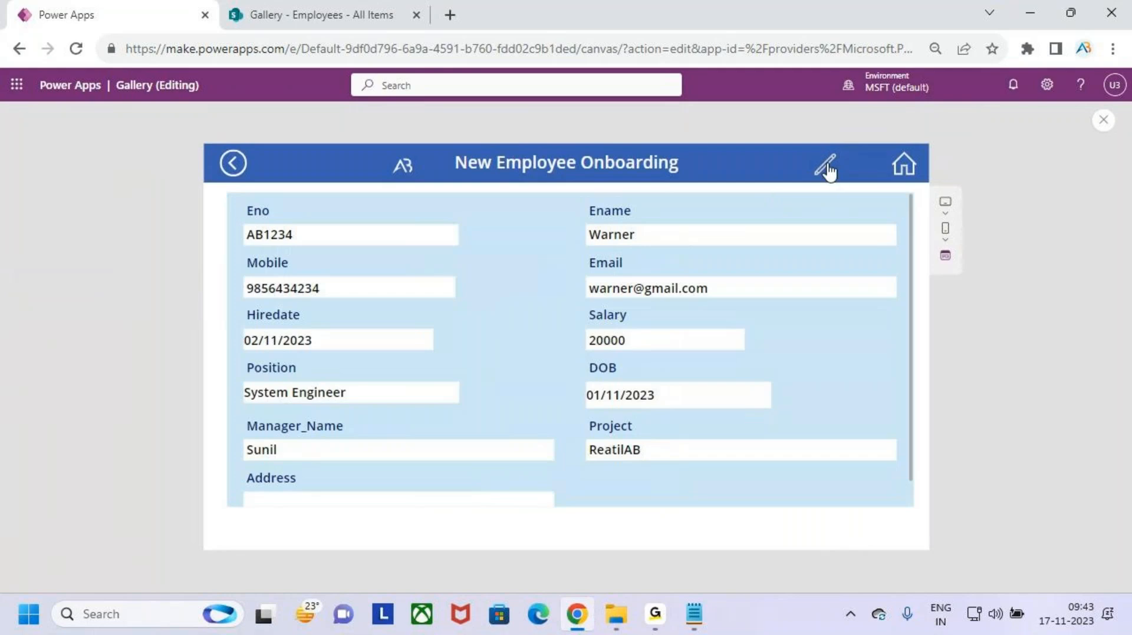
left_click(826, 166)
left_click(656, 237)
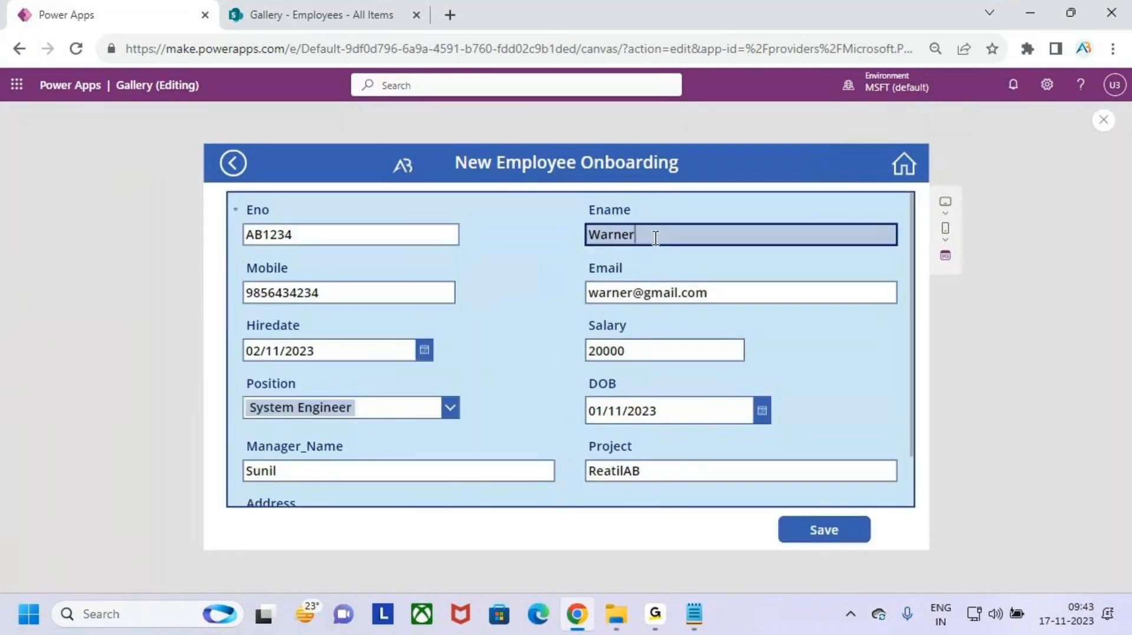
key("BackSpace")
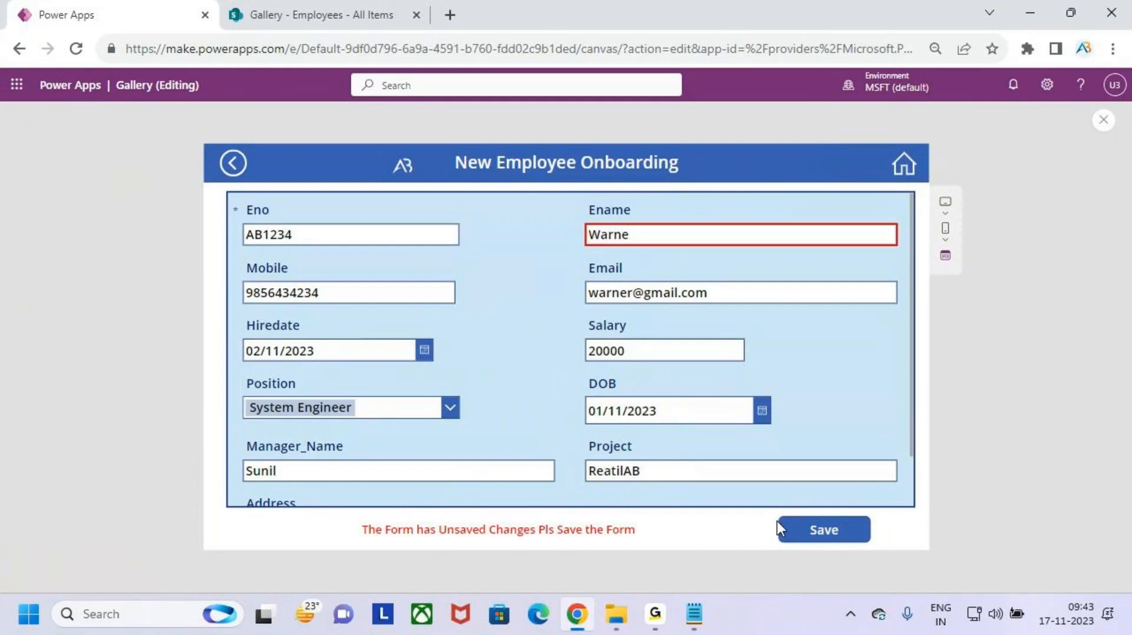
- Type 'eDF' into a new employee's Ename to confirm no red border, then return to the editor
left_click(904, 168)
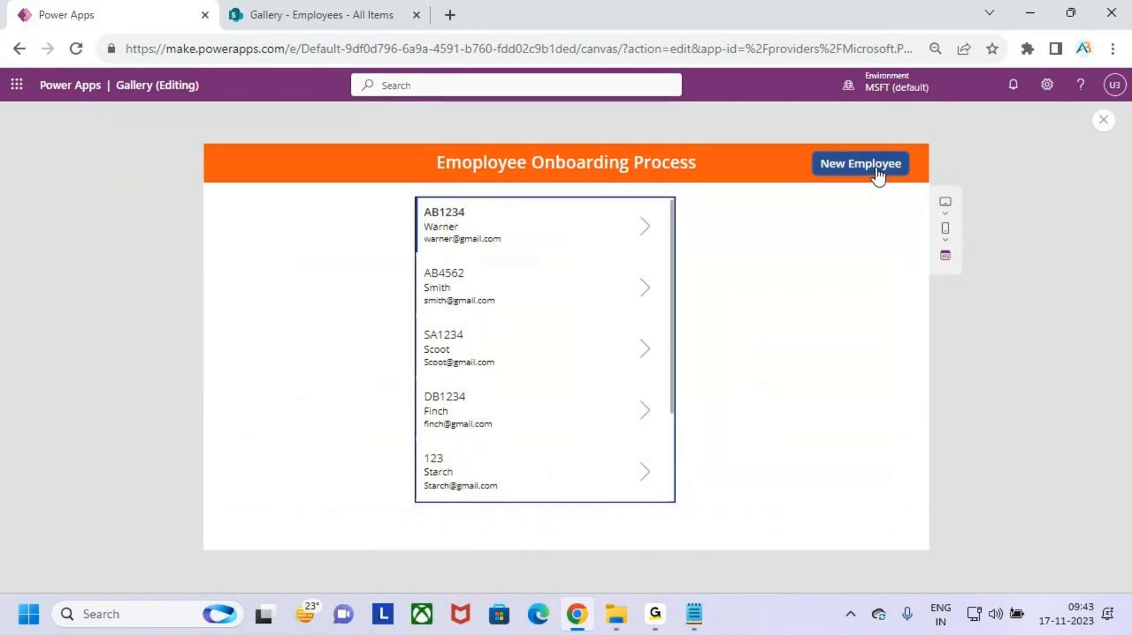
left_click(877, 171)
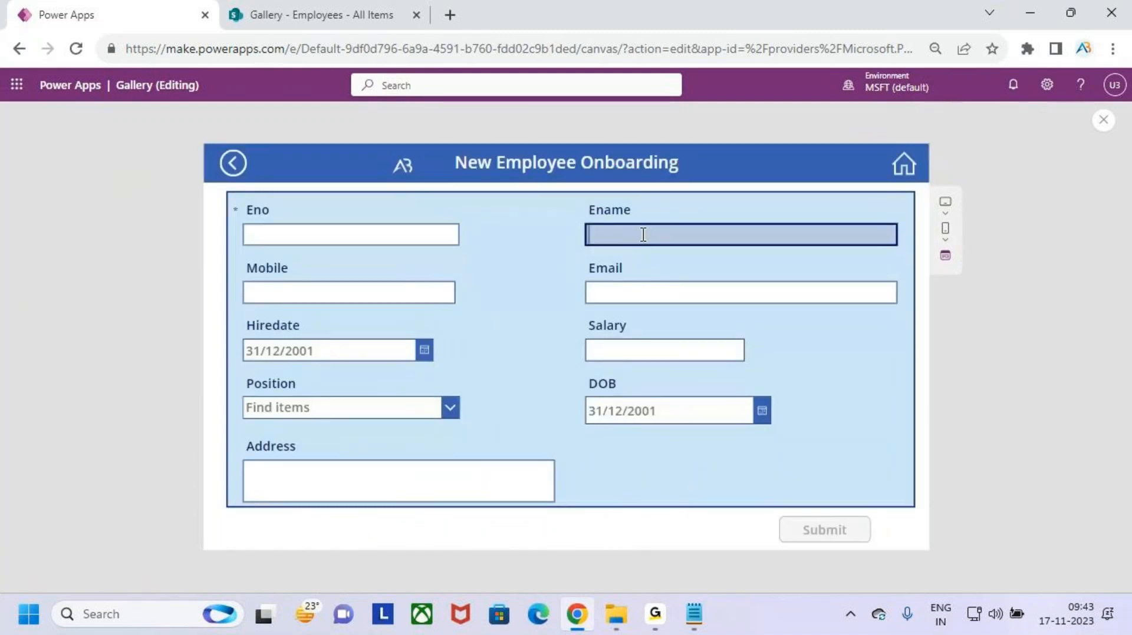
type("e")
key("Caps_Lock")
type("DF")
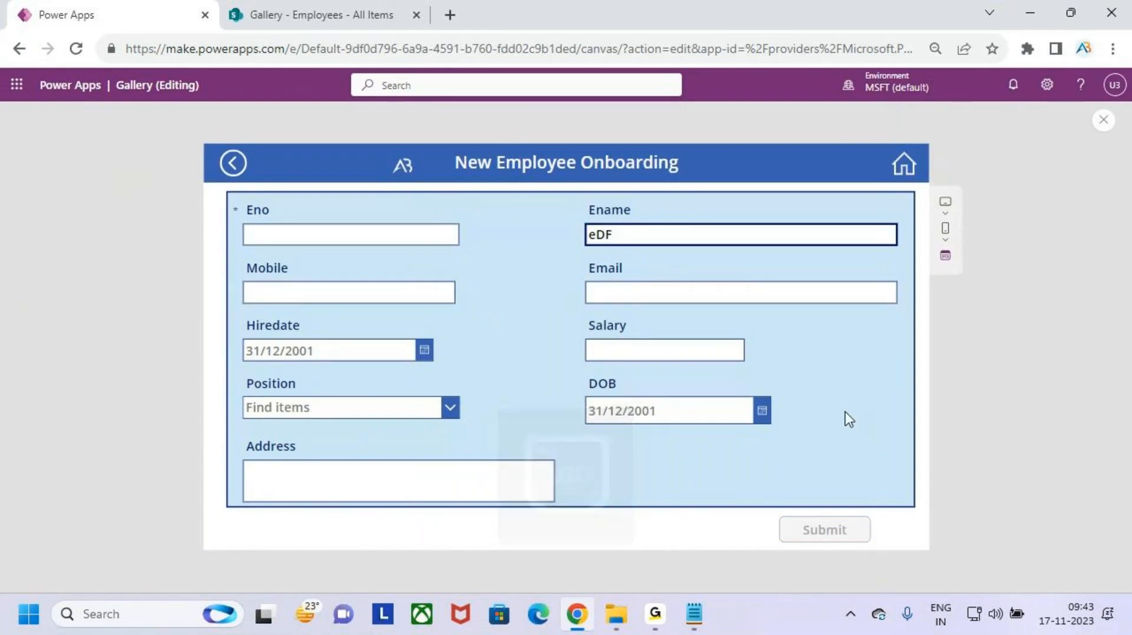
key("BackSpace")
key("BackSpace")
key("BackSpace")
left_click(1103, 120)
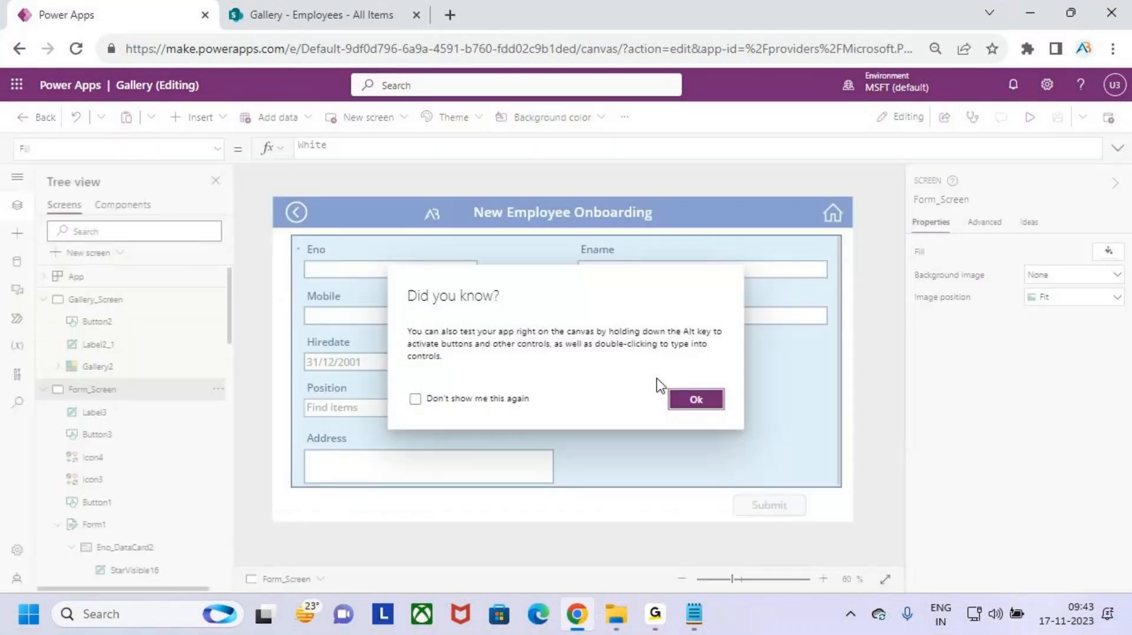
left_click(696, 399)
- Select the Form1.Mode=FormMode.Edit && condition in Ename's BorderColor formula for reuse
left_click(650, 269)
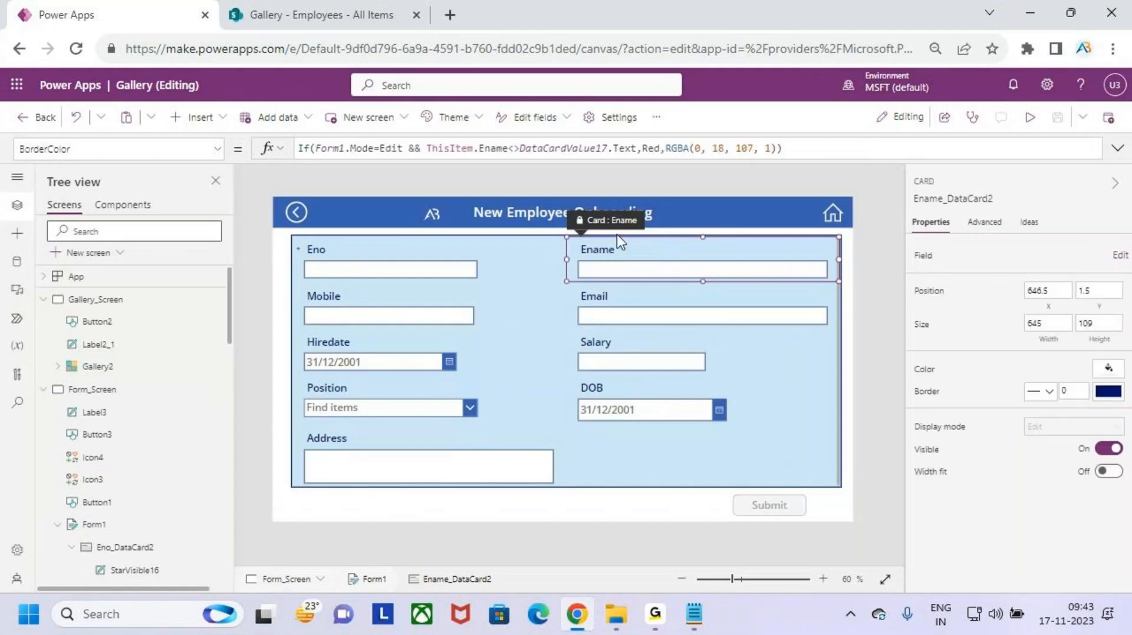
left_click(428, 148)
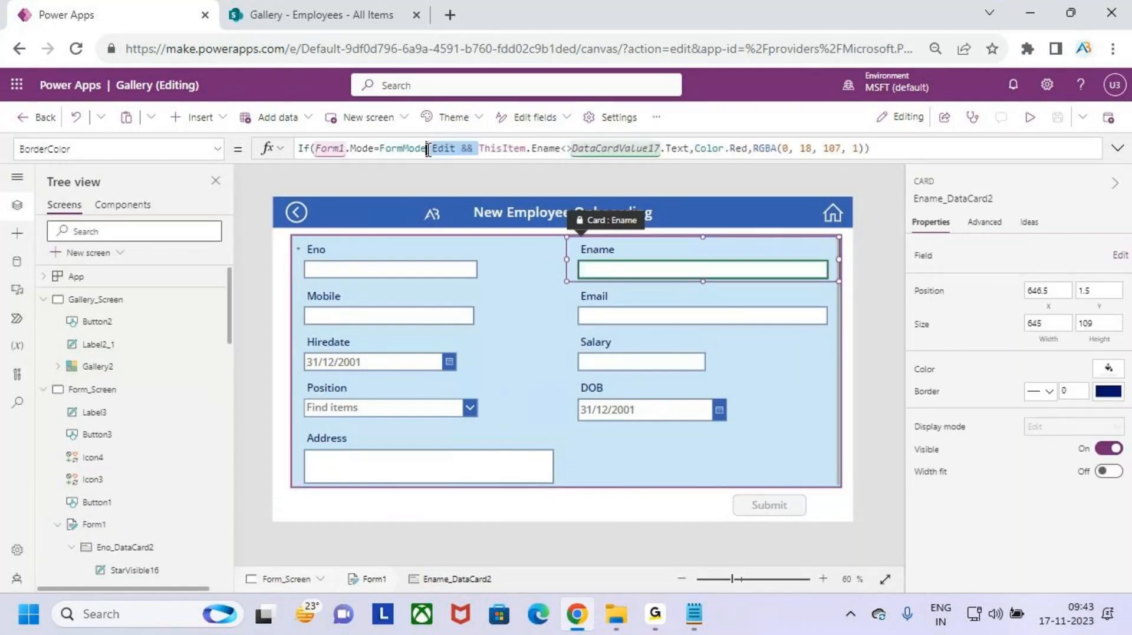
left_click(507, 149)
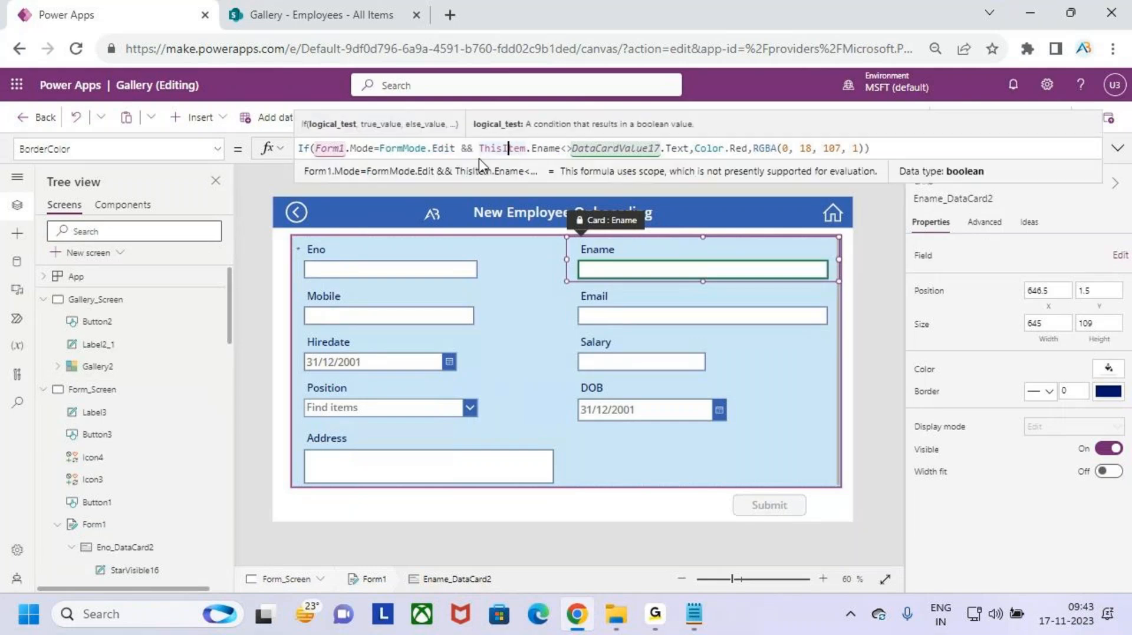
left_click_drag(479, 148, 294, 152)
key("ctrl+c")
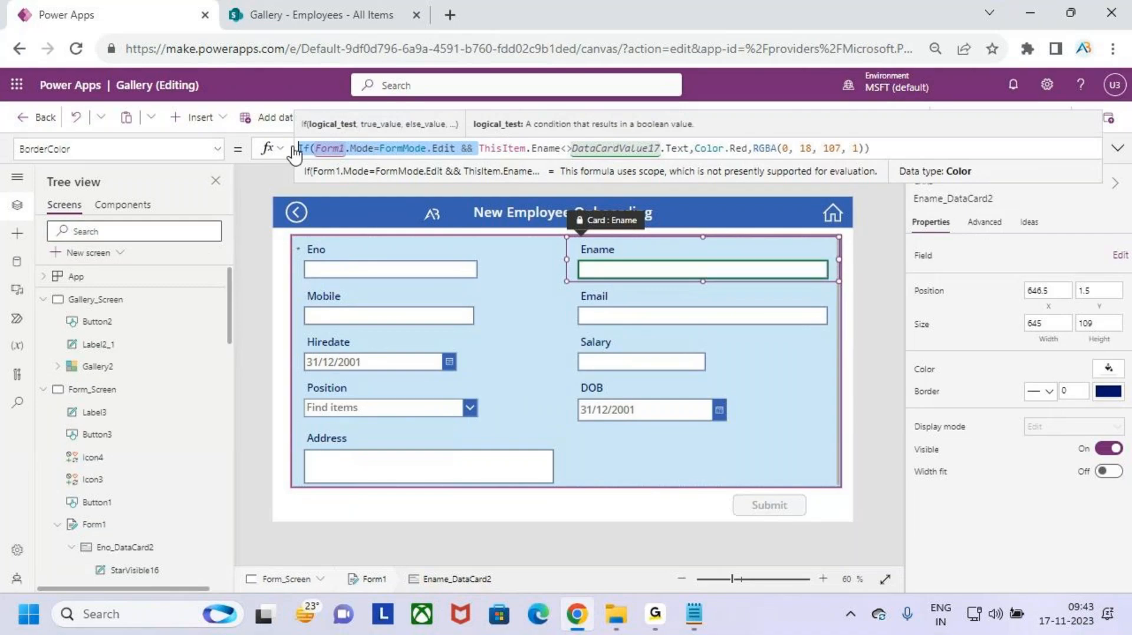
- Paste the condition after If( in Eno's BorderColor, save the app, and preview it
left_click(423, 258)
left_click(421, 148)
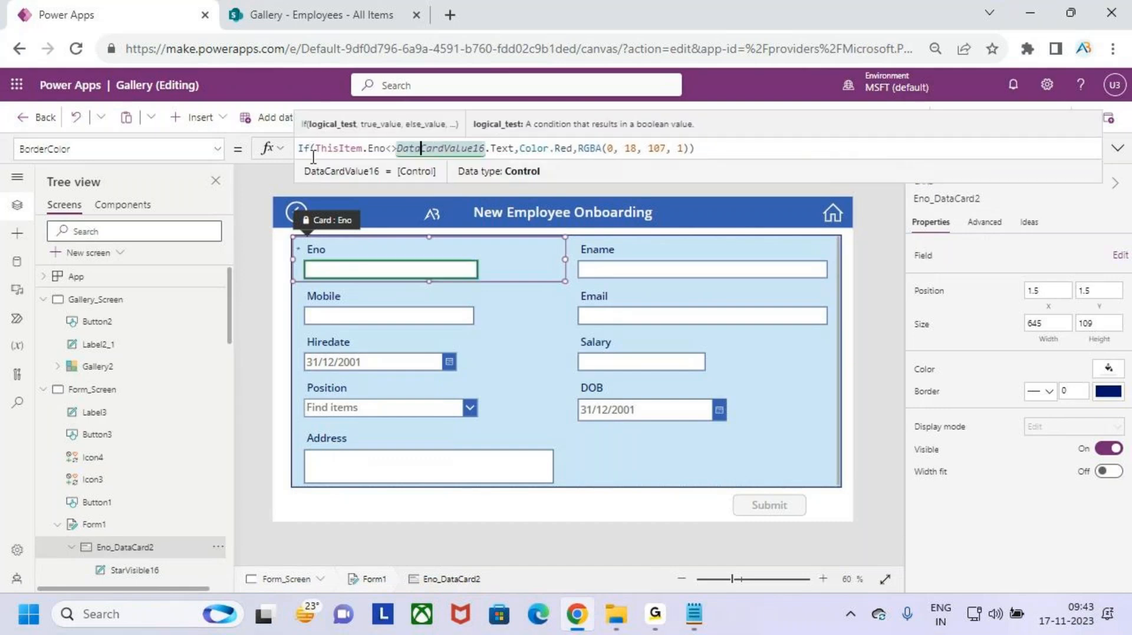
left_click_drag(317, 151, 287, 158)
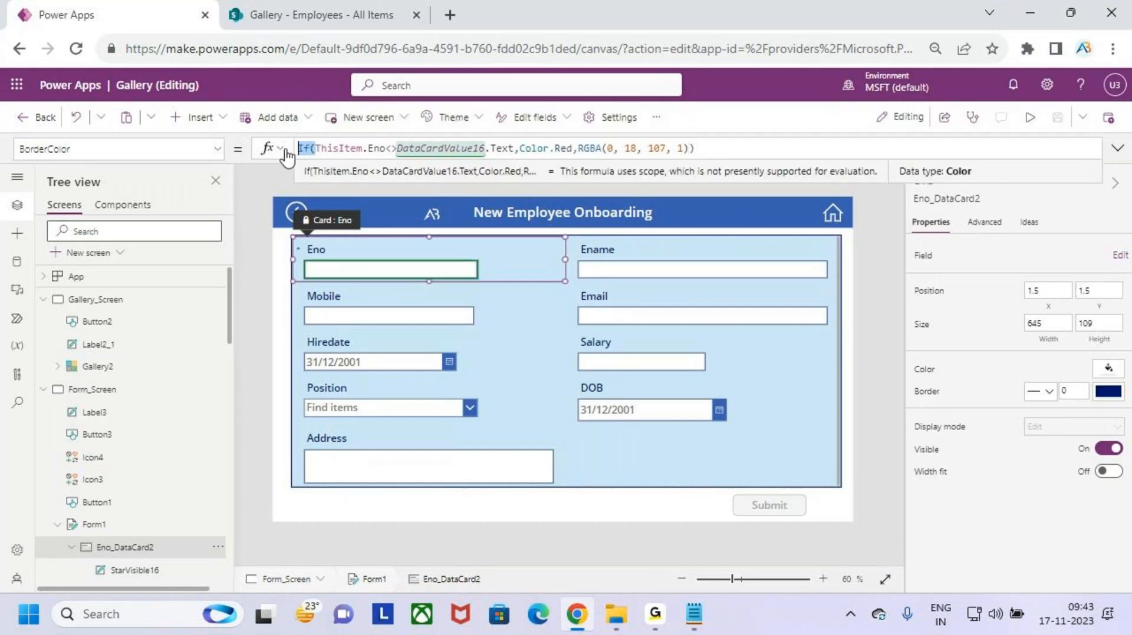
key("ctrl+v")
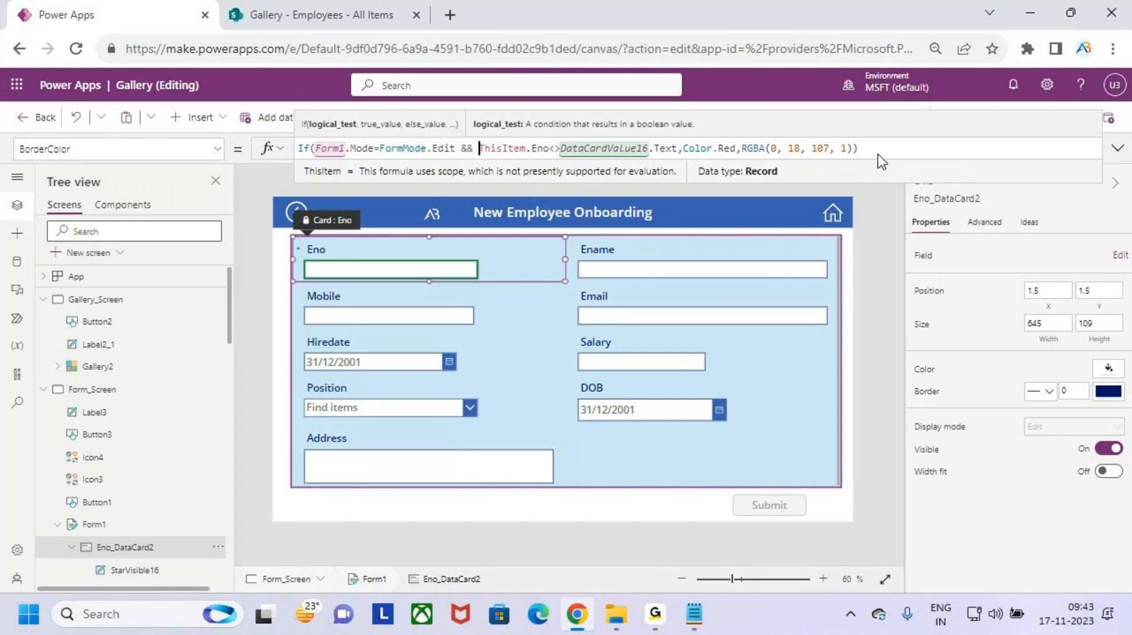
left_click(878, 154)
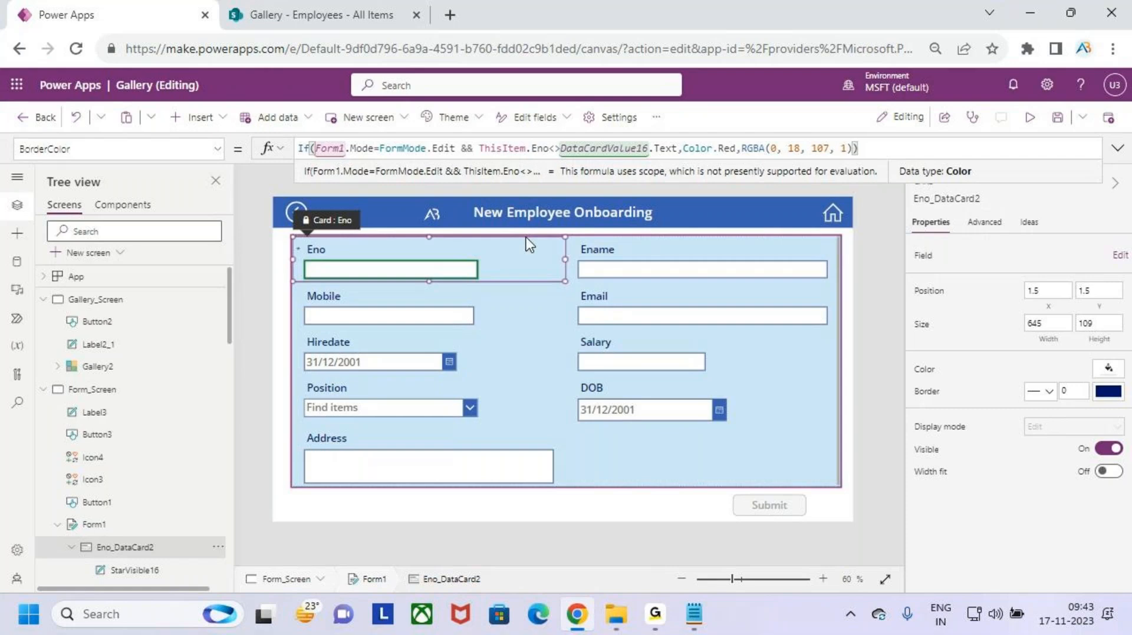
left_click(1055, 122)
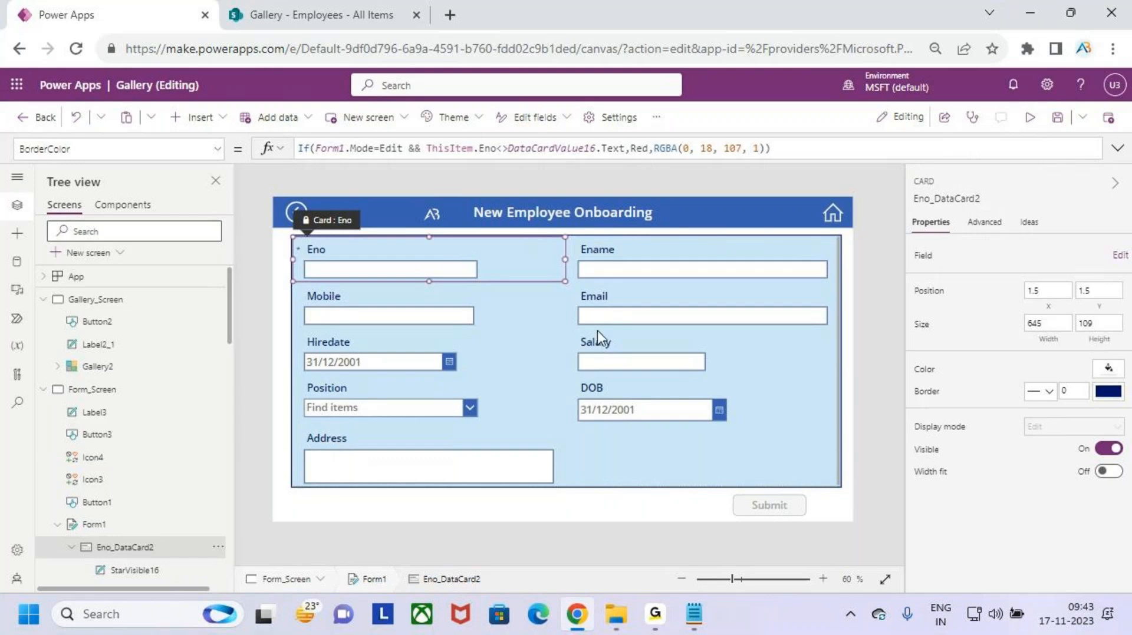
left_click(1029, 116)
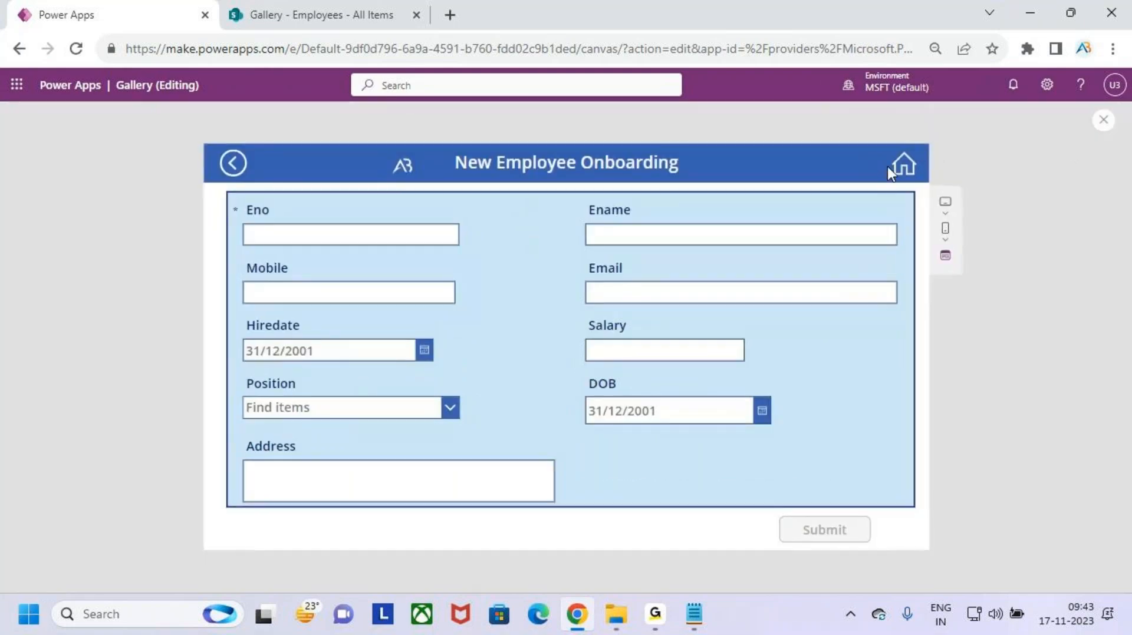
- Open the first employee in edit mode and delete a letter from Ename to show the red border
left_click(641, 234)
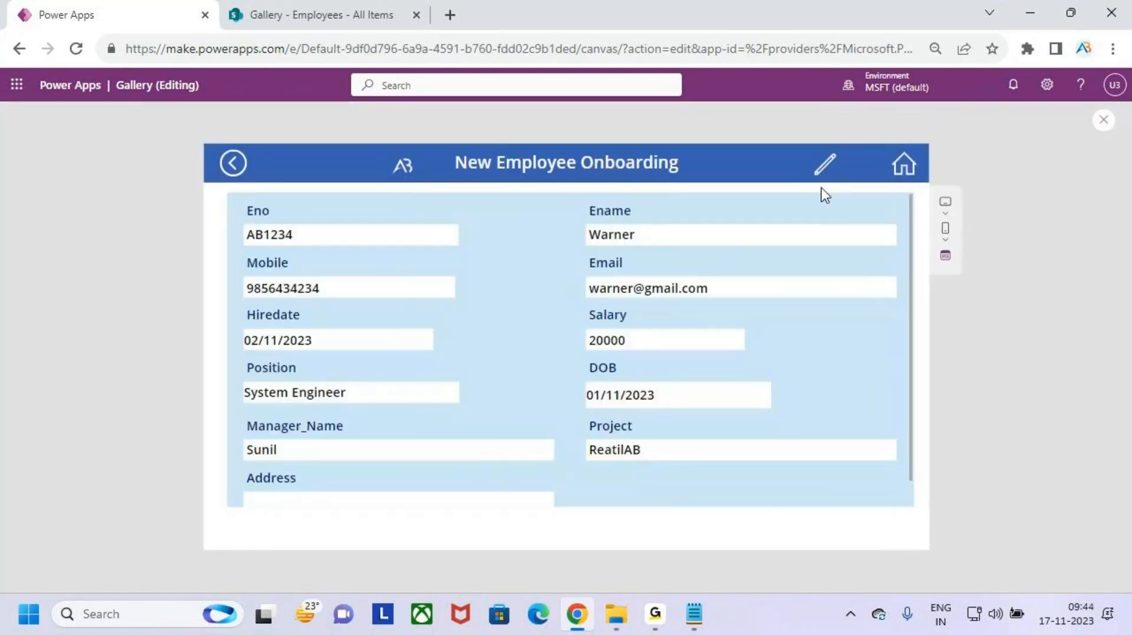
left_click(826, 165)
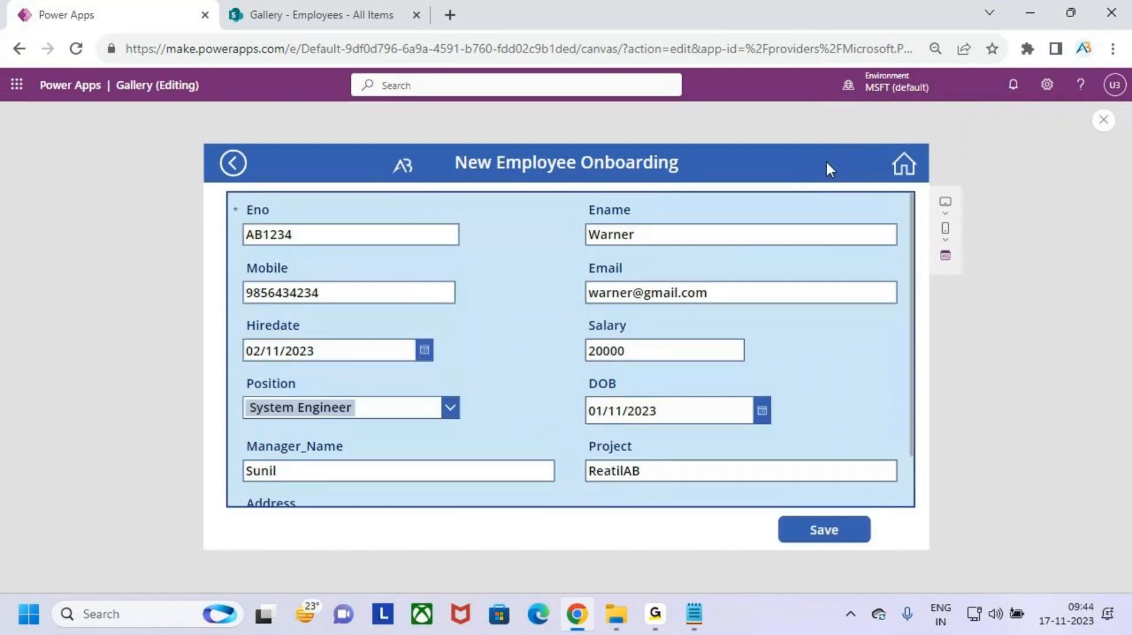
left_click(657, 236)
key("BackSpace")
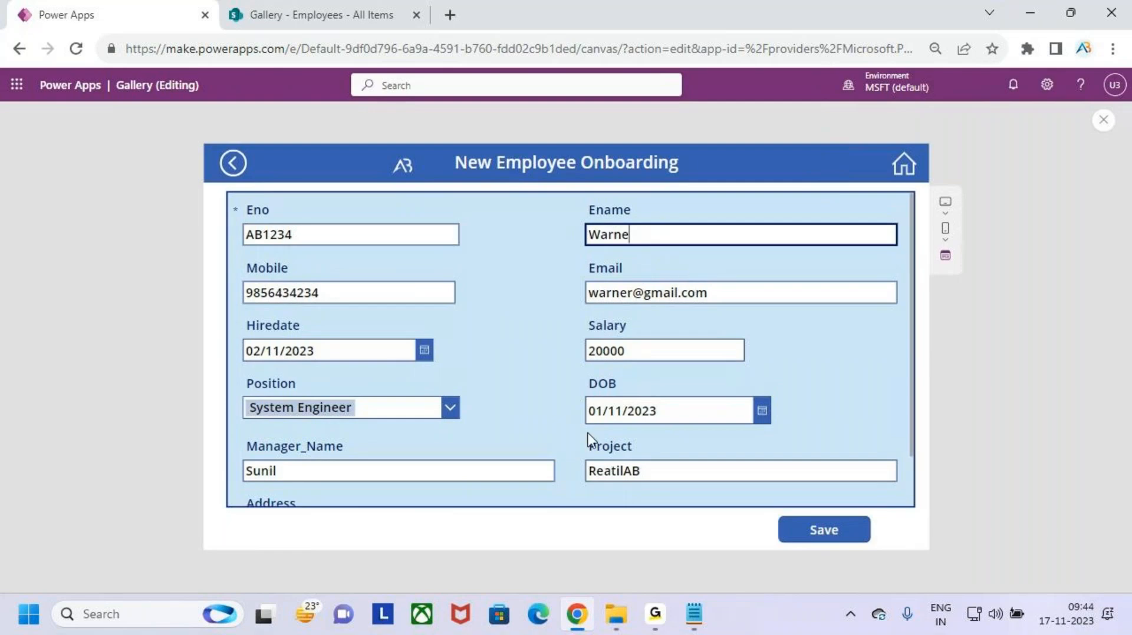
key("ctrl+2")
left_click_drag(345, 515, 634, 557)
mouse_move(715, 206)
left_mouse_down()
mouse_move(717, 229)
mouse_move(700, 219)
left_mouse_up()
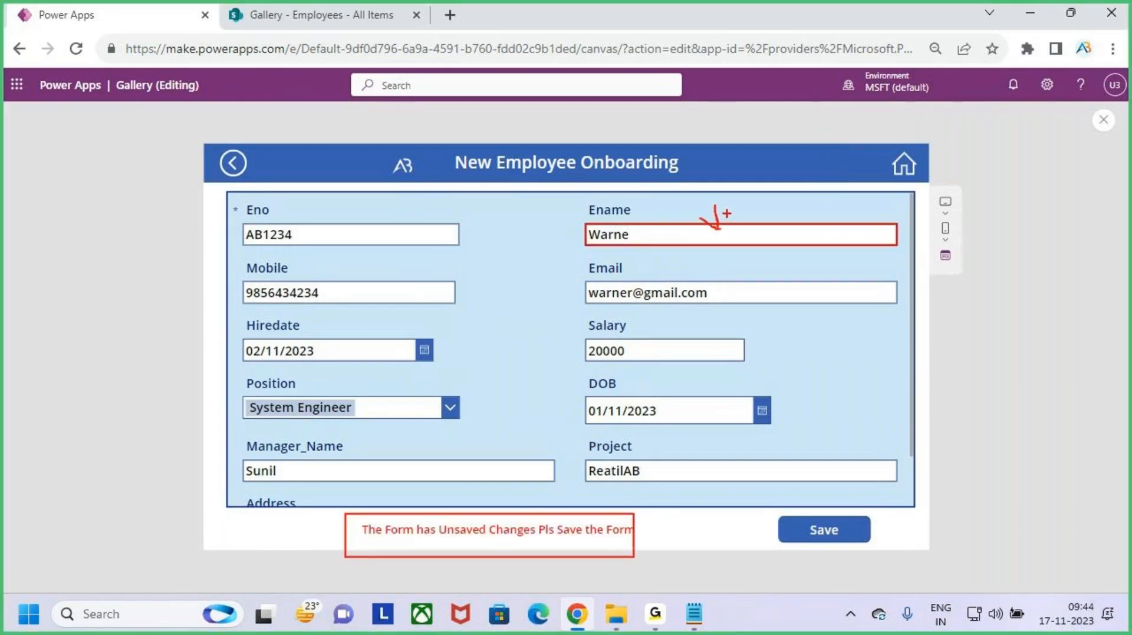
key("Escape")
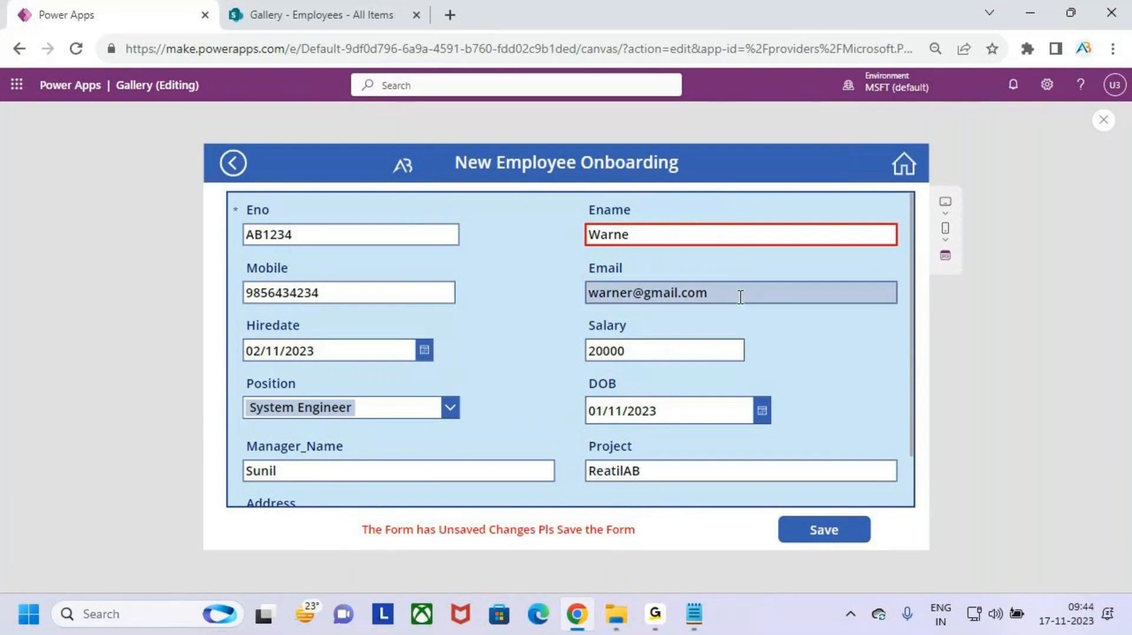
- Restore the name to Warner, close the preview, and bring up the Notepad notes
type("R")
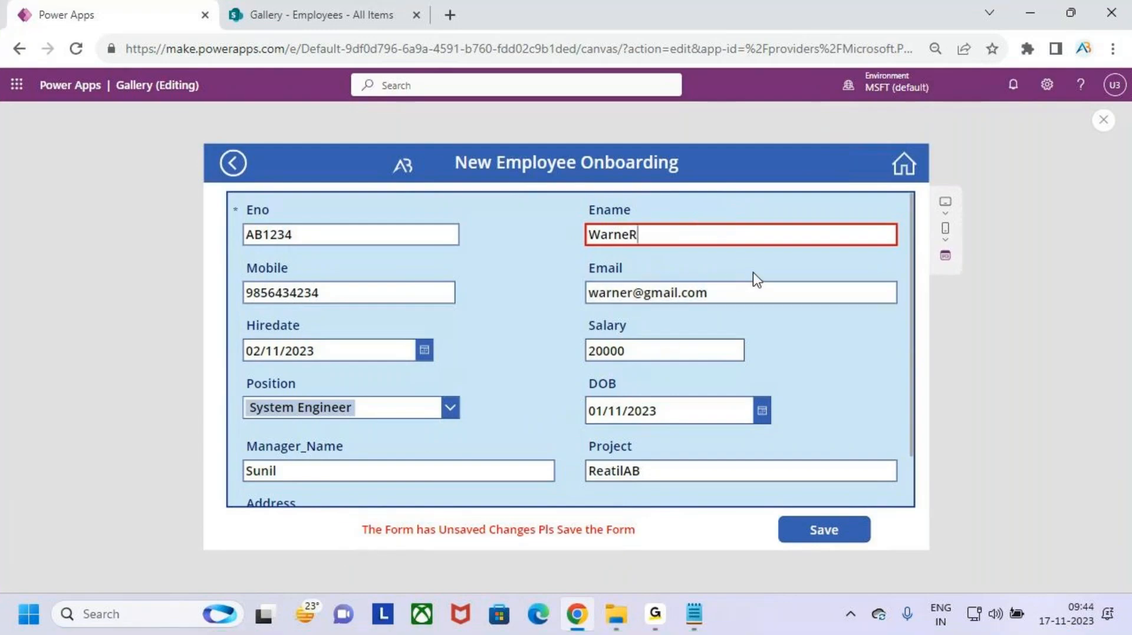
key("BackSpace")
key("Caps_Lock")
type("r")
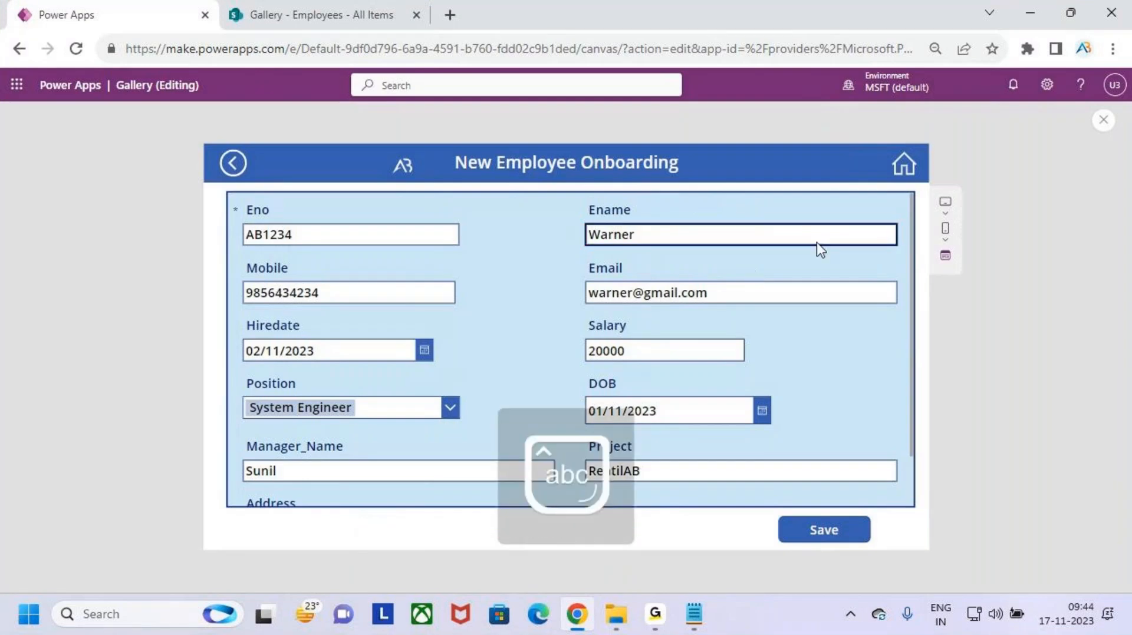
left_click(1101, 121)
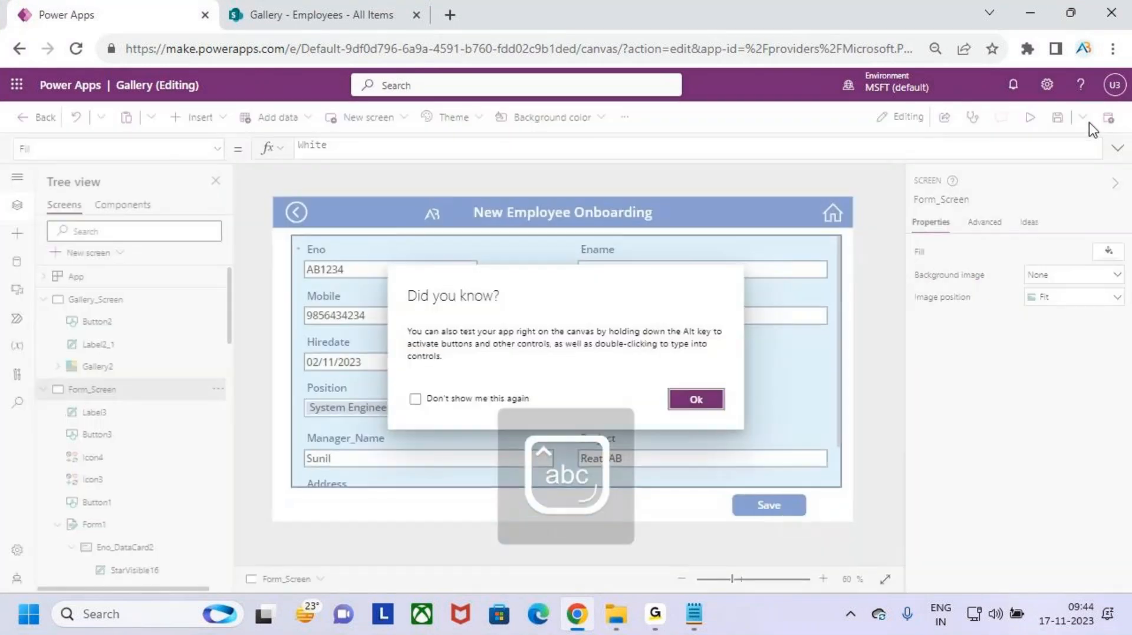
left_click(708, 403)
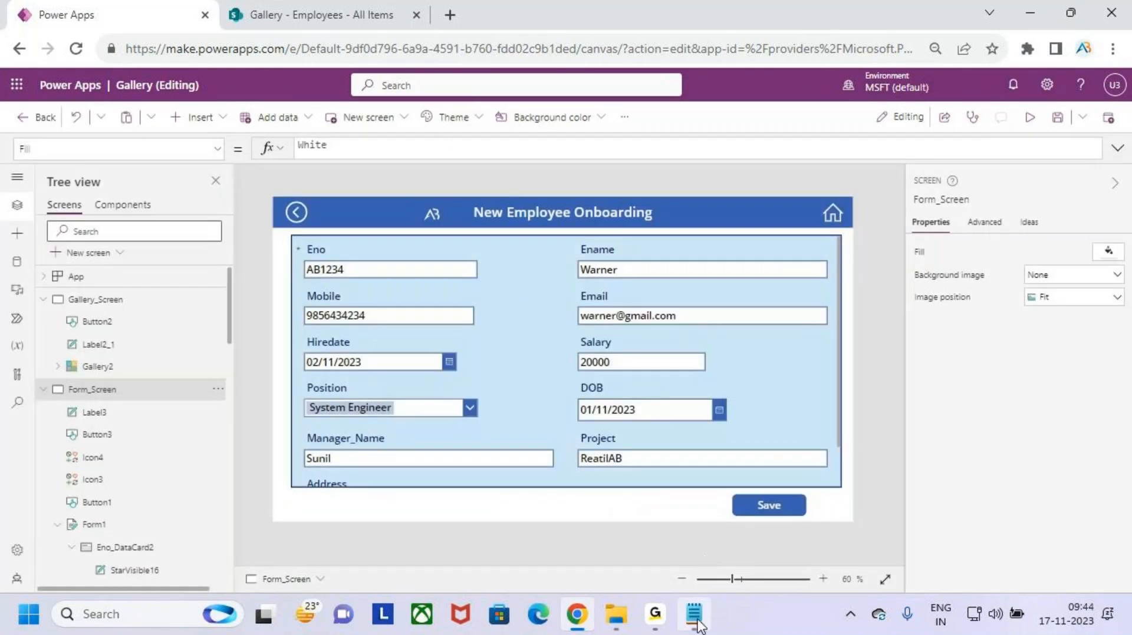
left_click(694, 614)
- Scroll down the 15.Gallery notes past the Datacard lines
left_click_drag(55, 449, 182, 494)
left_click(293, 495)
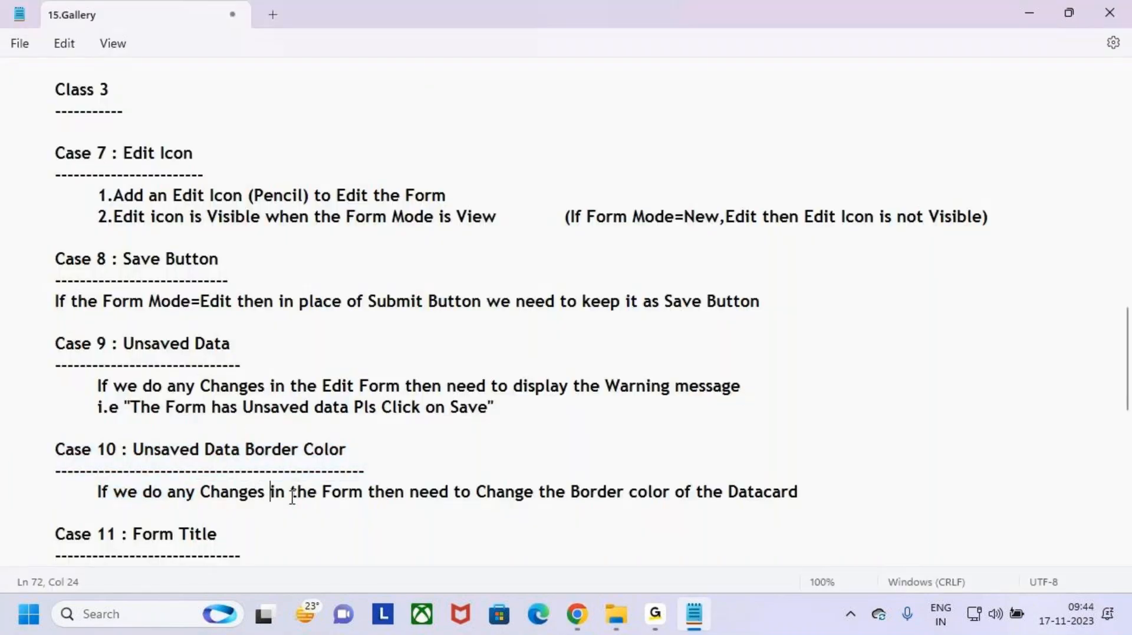
scroll(291, 498, "down", 1)
scroll(292, 498, "down", 2)
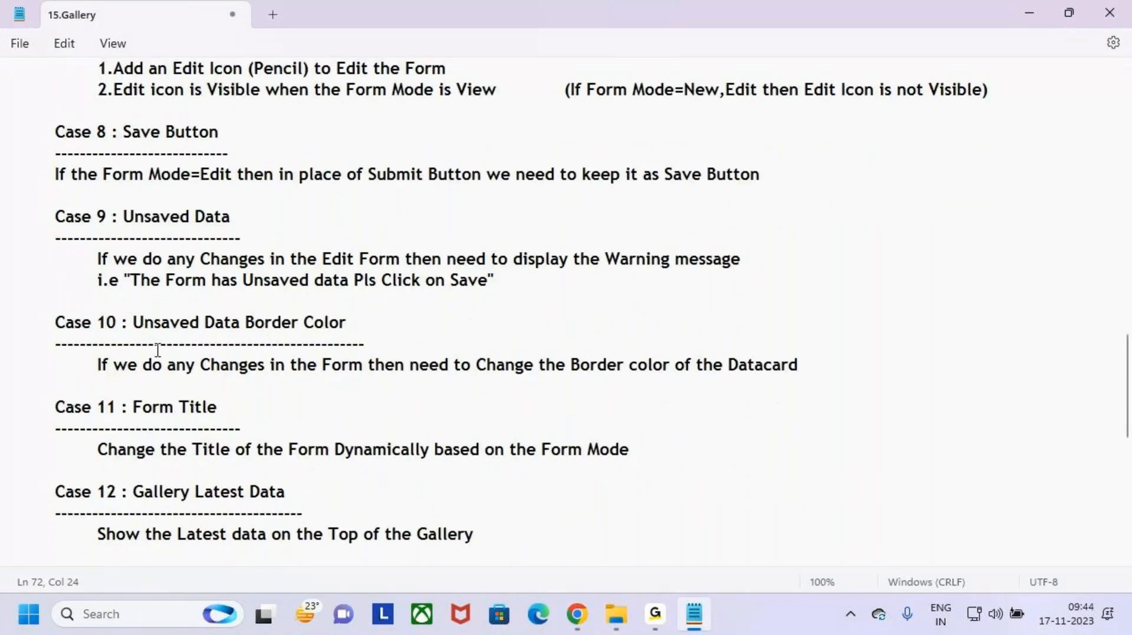
left_click_drag(15, 323, 255, 379)
left_click(346, 384)
scroll(233, 422, "down", 1)
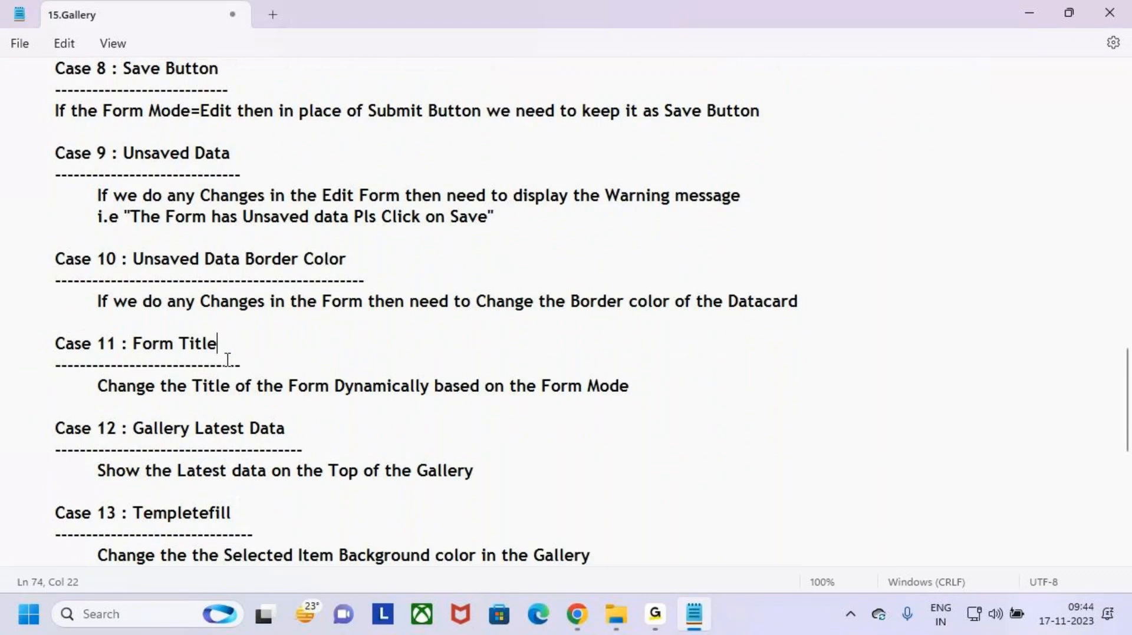
- Highlight the Case 11 Form Title requirement about a dynamic title by Form Mode, then minimize Notepad
left_click_drag(142, 344, 266, 351)
left_click(265, 351)
left_click_drag(121, 342, 262, 351)
left_click(115, 411)
left_click_drag(98, 387, 435, 387)
left_click(335, 388)
left_click_drag(494, 388, 700, 386)
left_click(700, 386)
left_click_drag(538, 388, 735, 389)
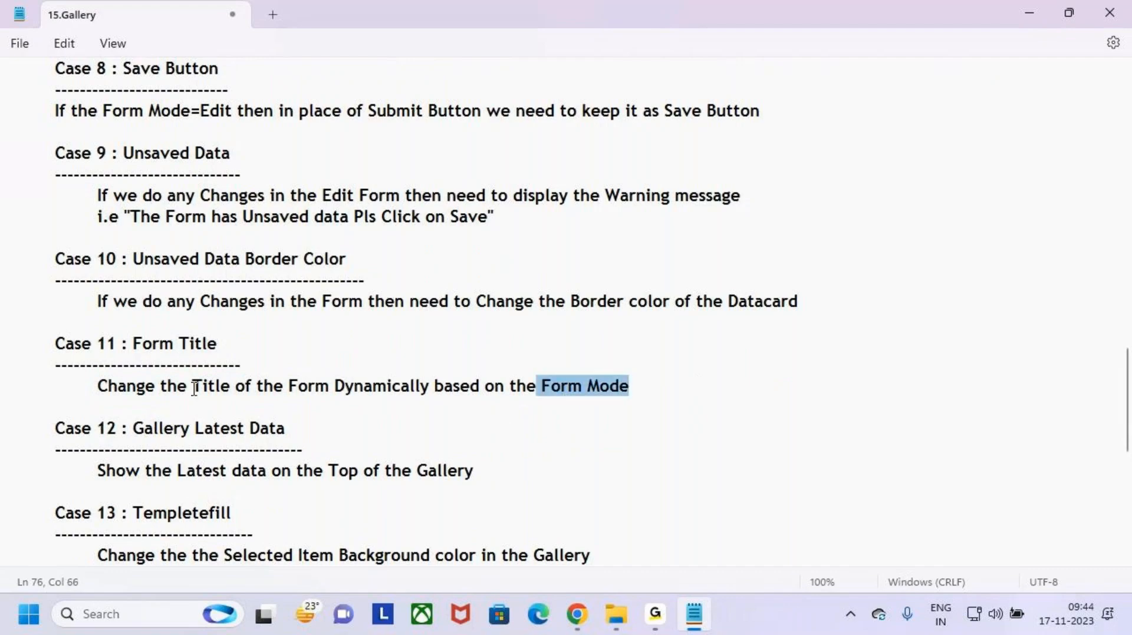
left_click_drag(192, 386, 436, 386)
left_click(735, 405)
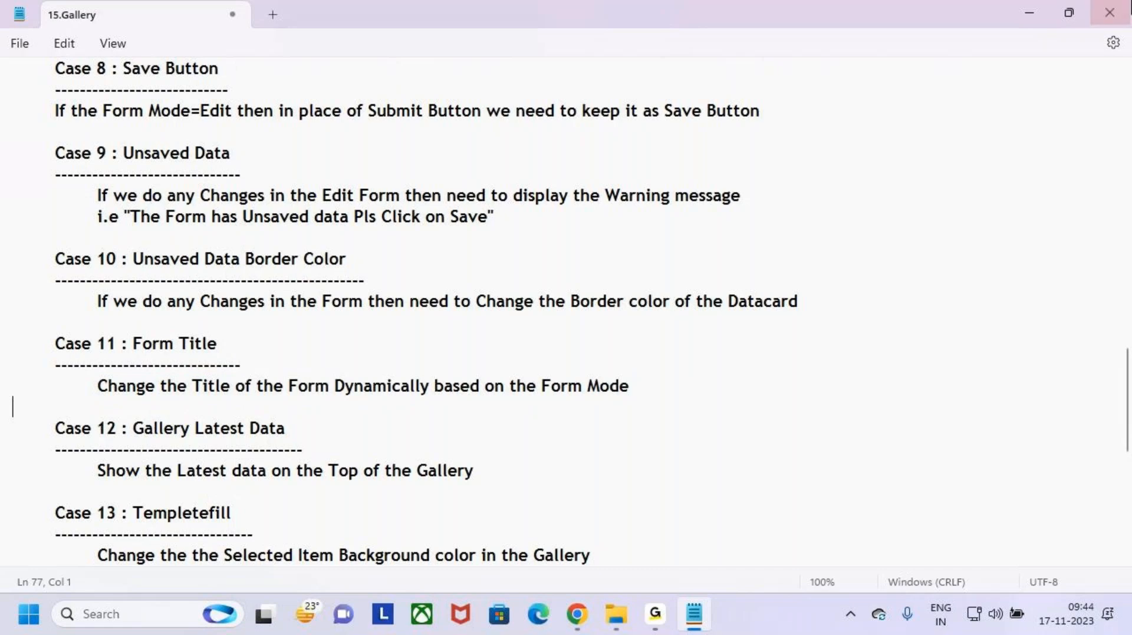
left_click(1029, 13)
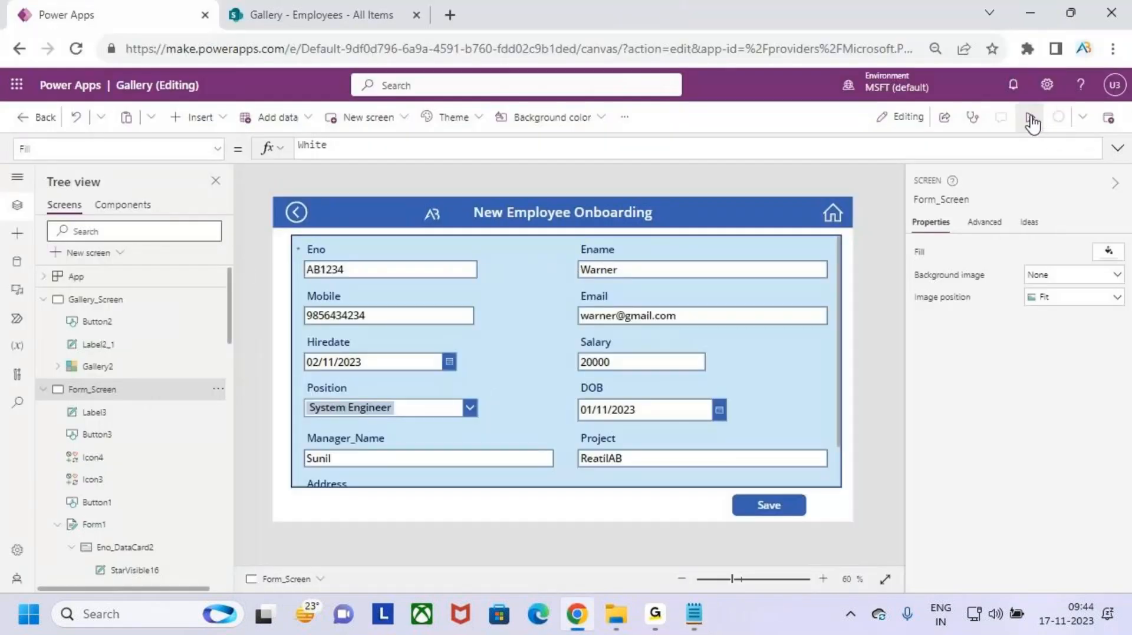
- Preview a blank new-employee form to check its current title, then return to the editor
left_click(1030, 116)
left_click(900, 178)
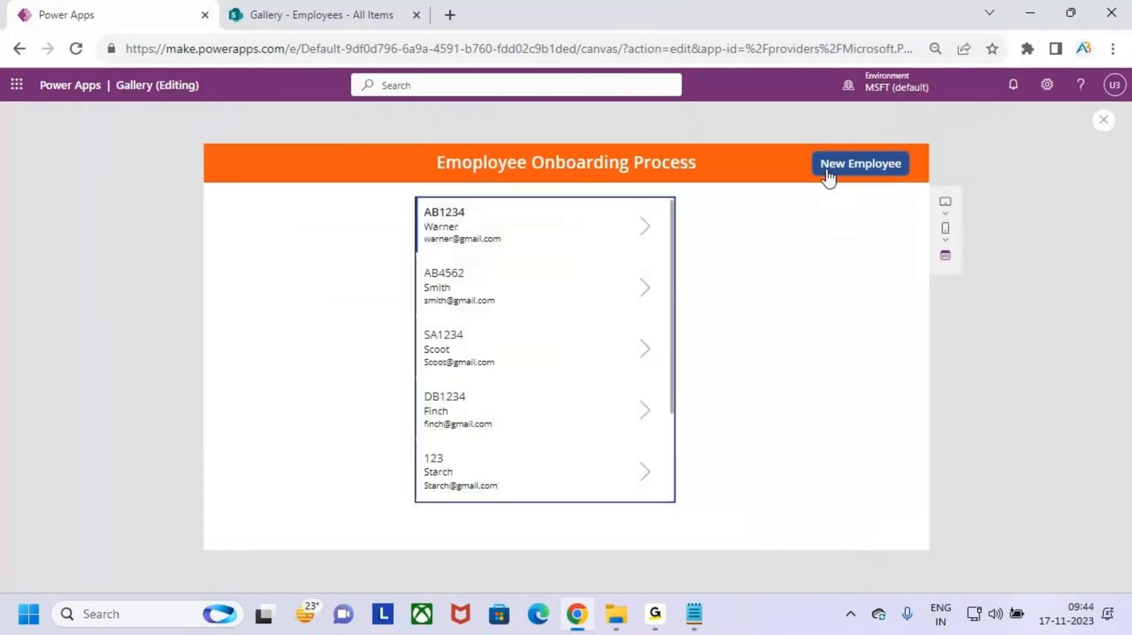
left_click(879, 171)
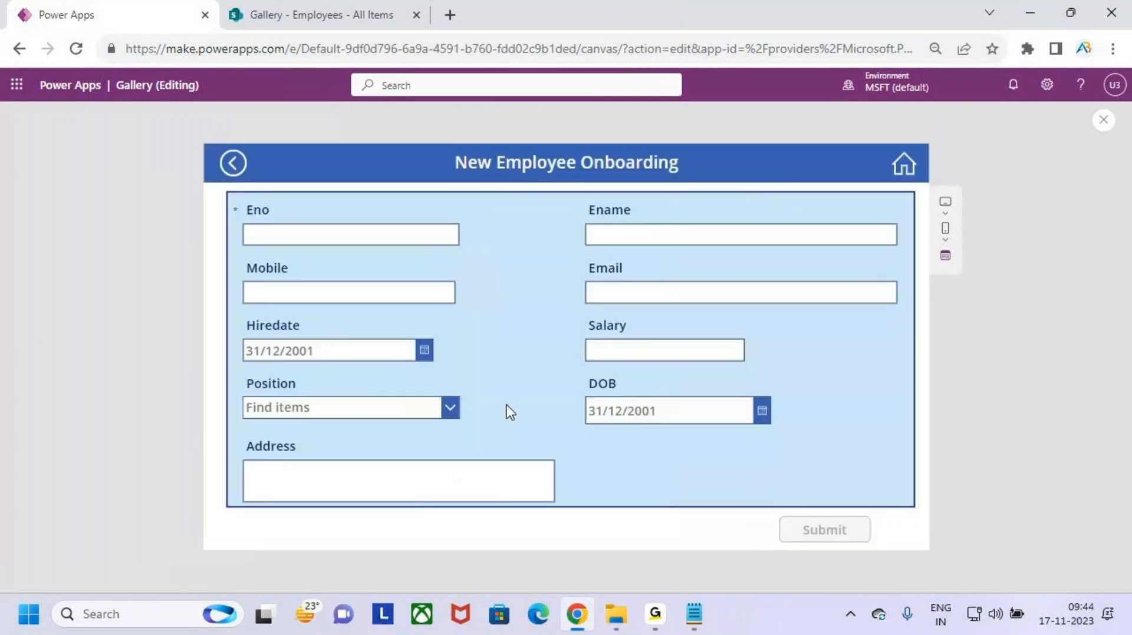
left_click_drag(235, 203, 860, 478)
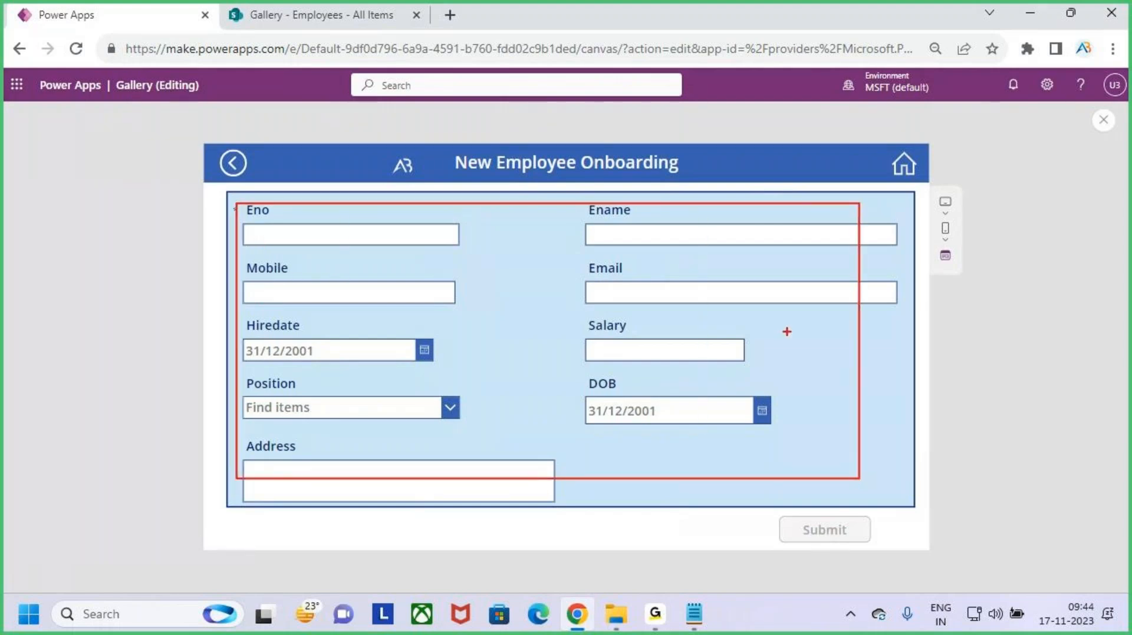
key("Escape")
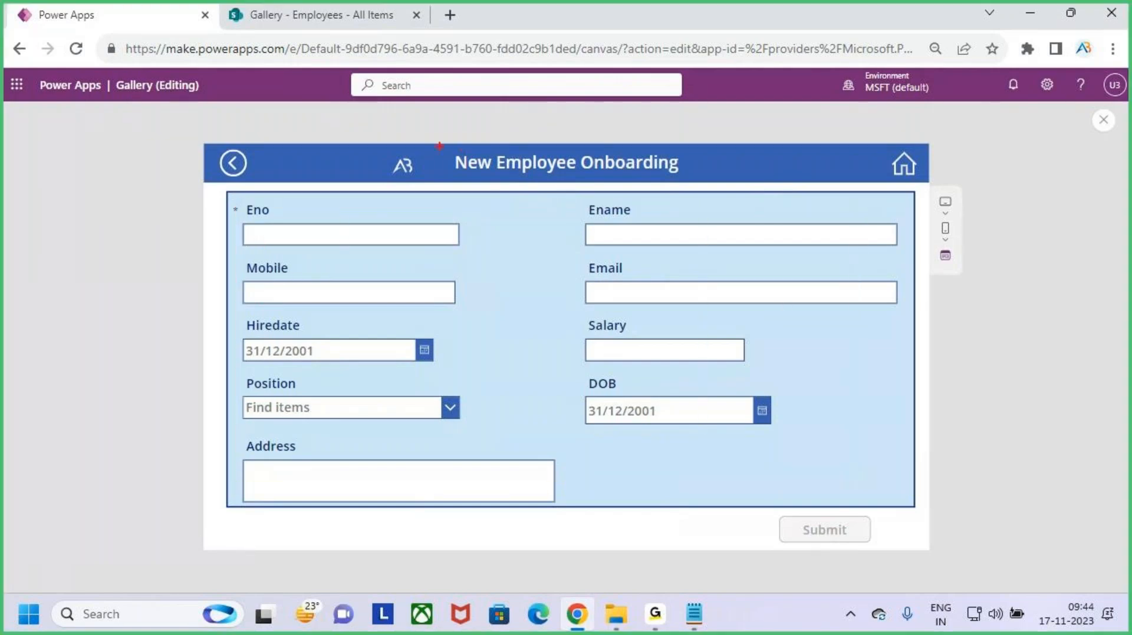
left_click_drag(435, 145, 694, 186)
mouse_move(556, 109)
left_mouse_down()
mouse_move(566, 152)
mouse_move(589, 142)
left_mouse_up()
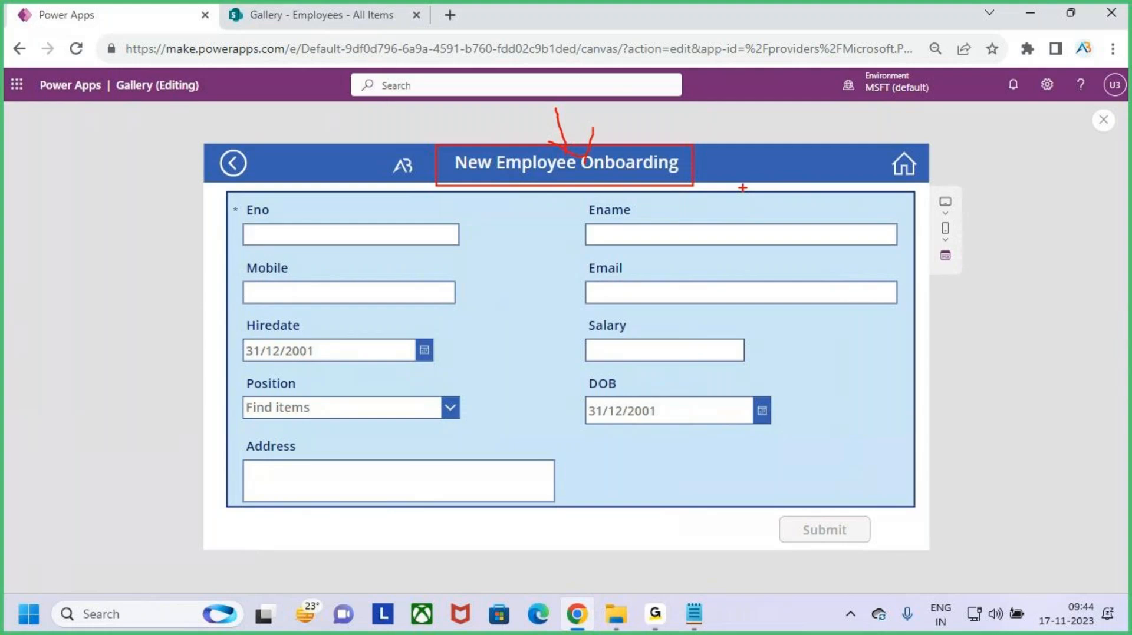
key("Escape")
left_click(1104, 120)
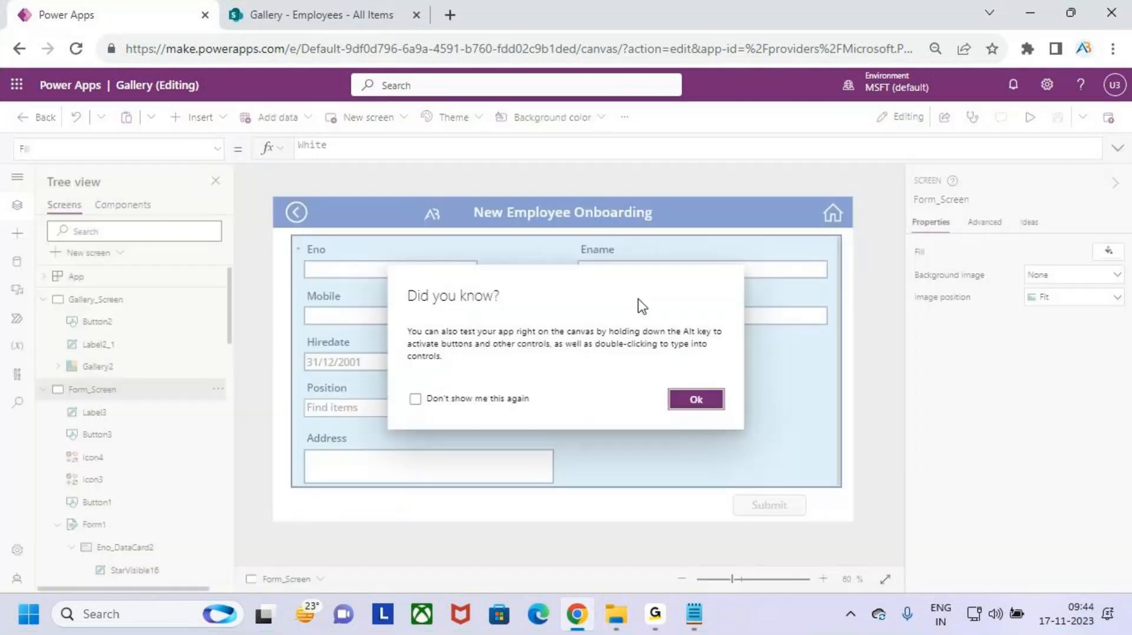
left_click(689, 401)
- Append 'Process' to the title label's Text, then preview the app from the employee gallery
left_click(640, 213)
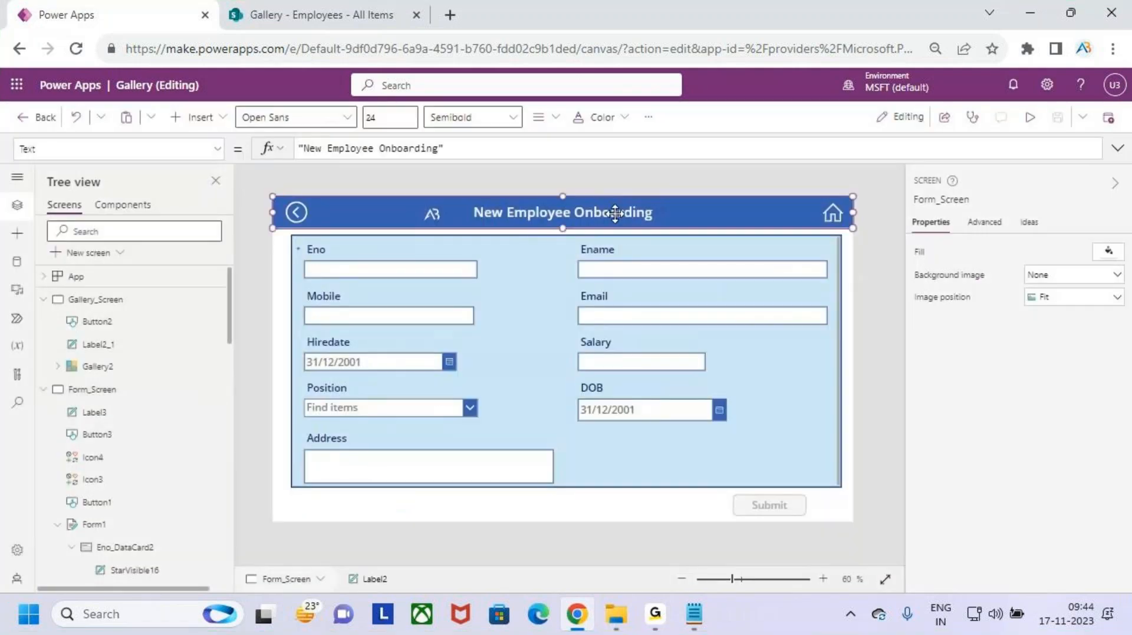
left_click(456, 148)
key("Left")
type("P")
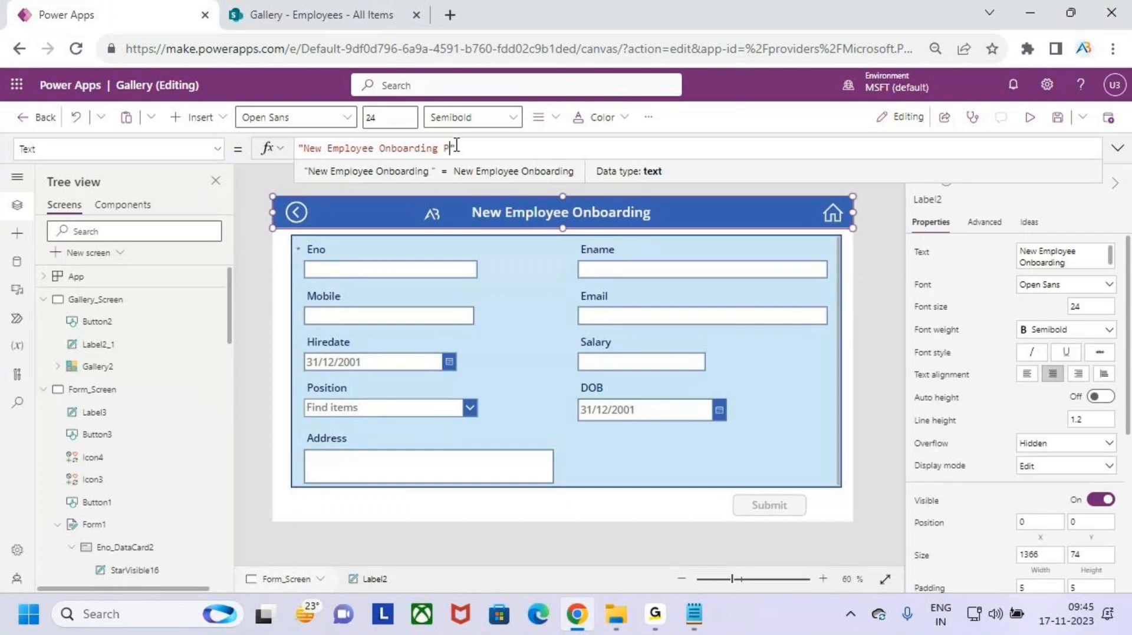
type("rocess")
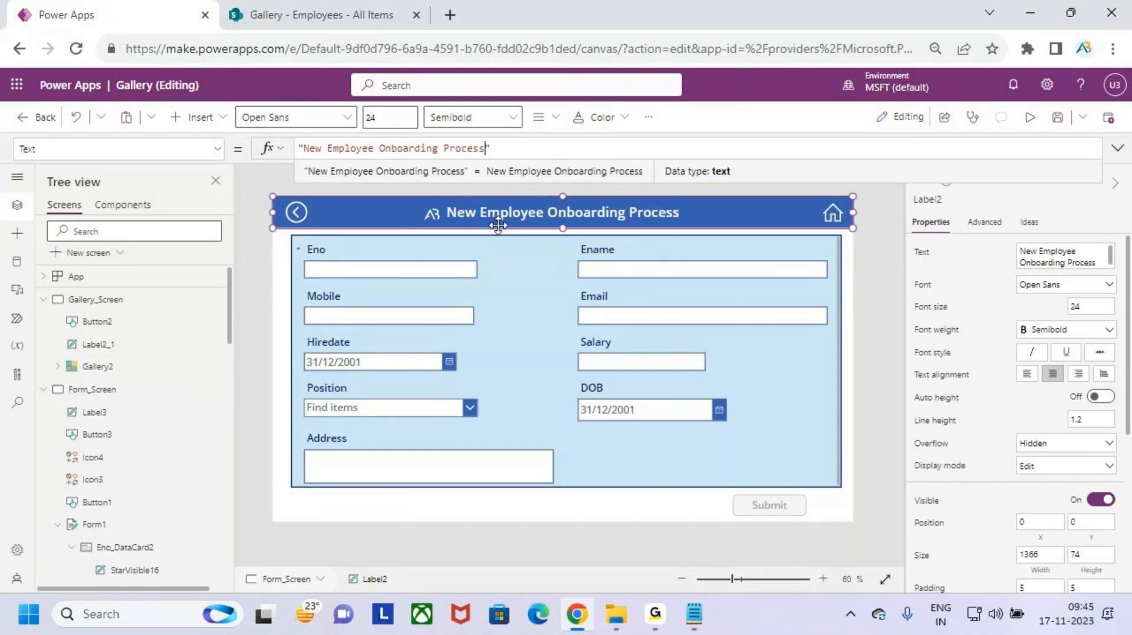
left_click(418, 251)
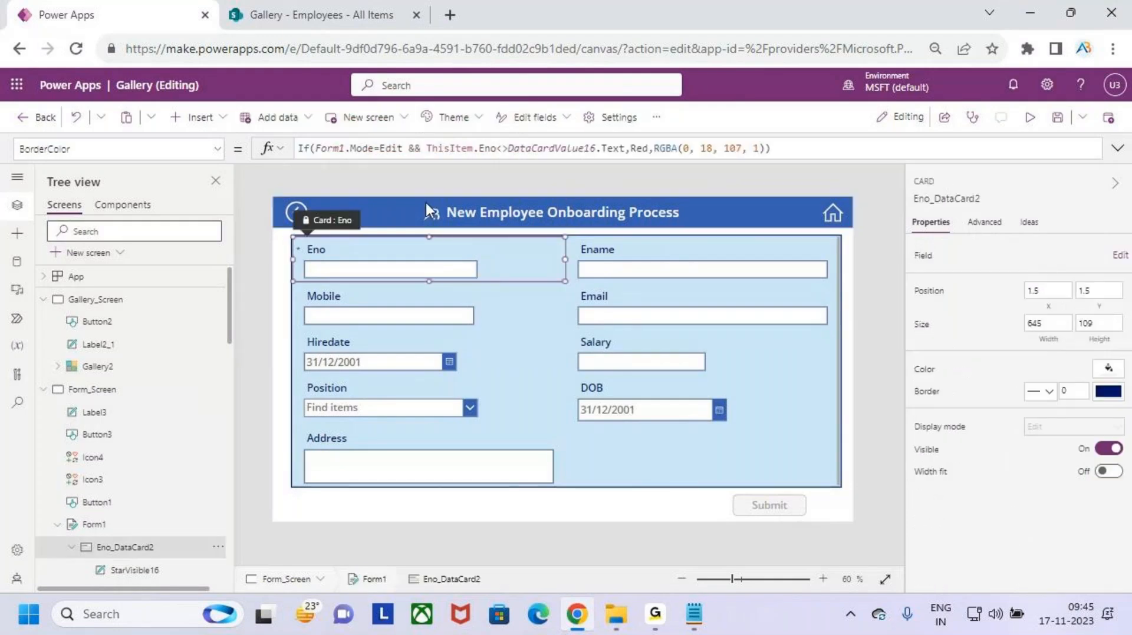
left_click(422, 211)
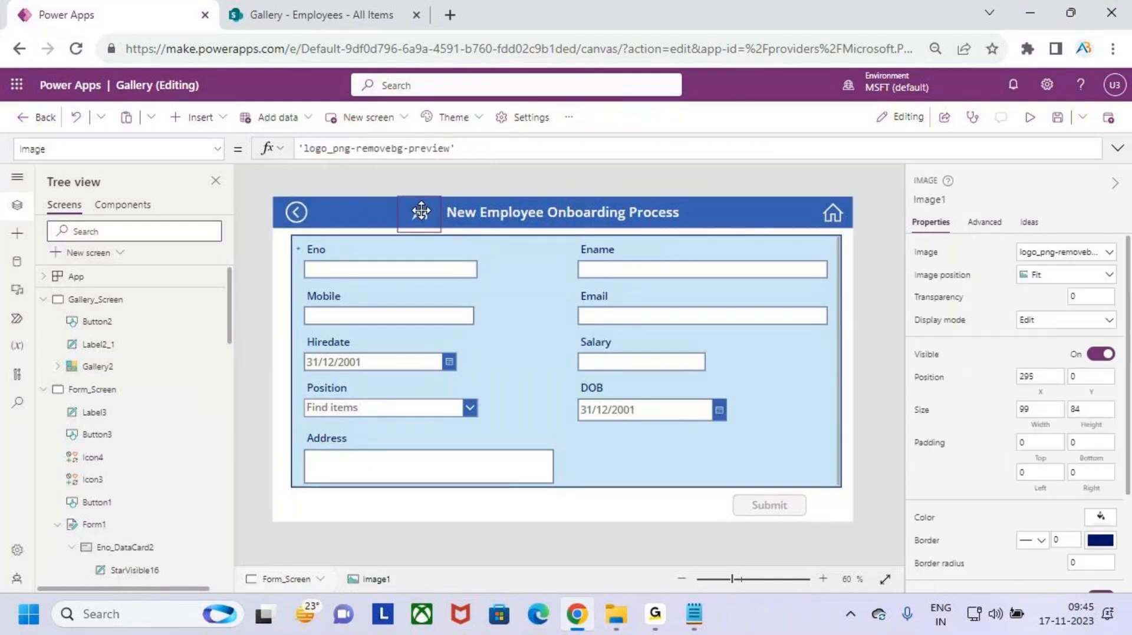
left_click(517, 292)
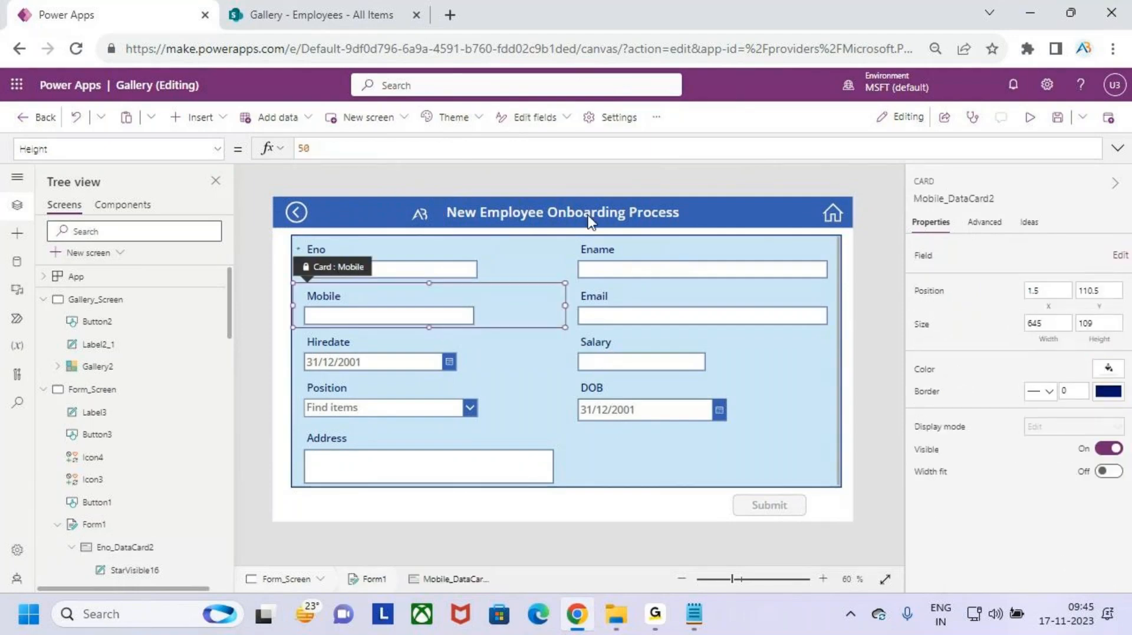
left_click(1030, 118)
left_click(899, 168)
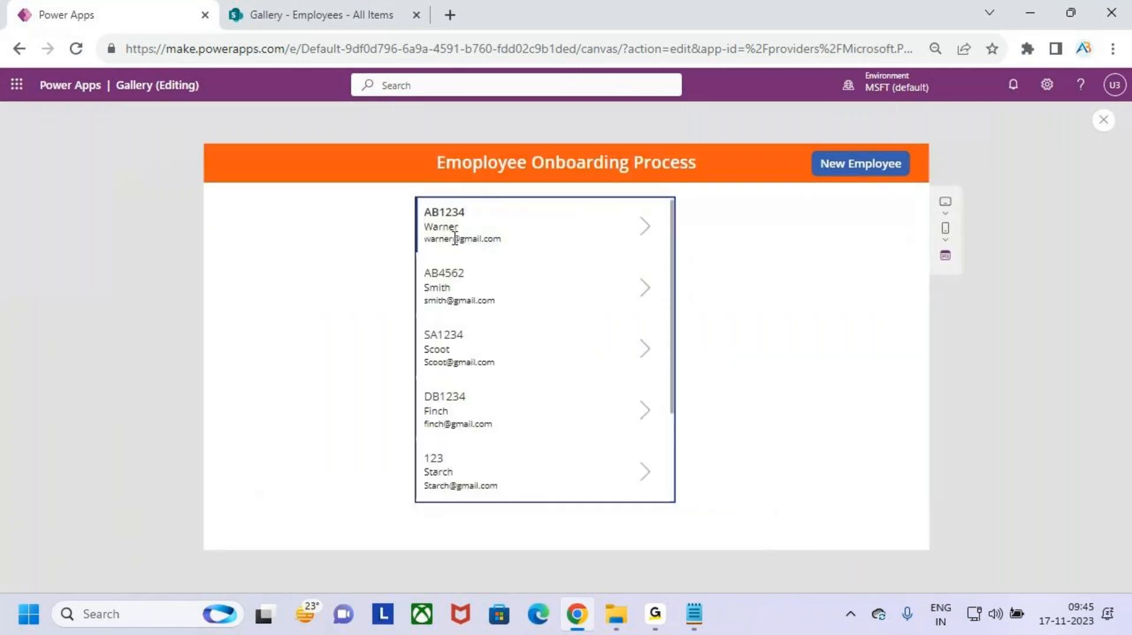
mouse_move(414, 201)
left_mouse_down()
mouse_move(607, 263)
mouse_move(658, 257)
left_mouse_up()
left_click_drag(426, 232, 473, 231)
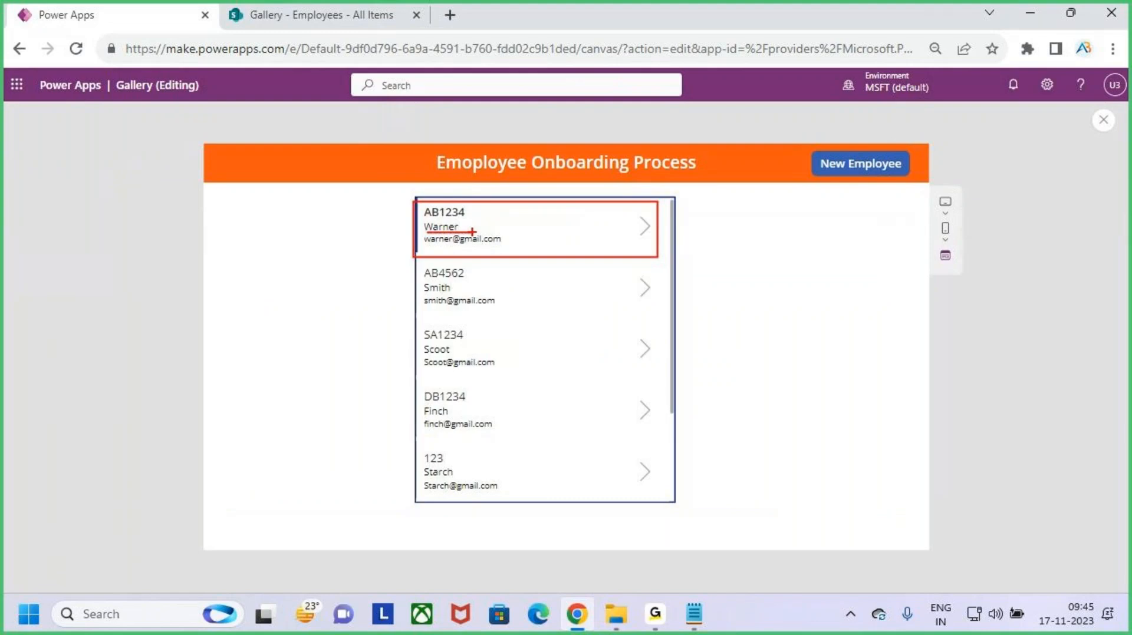
key("Escape")
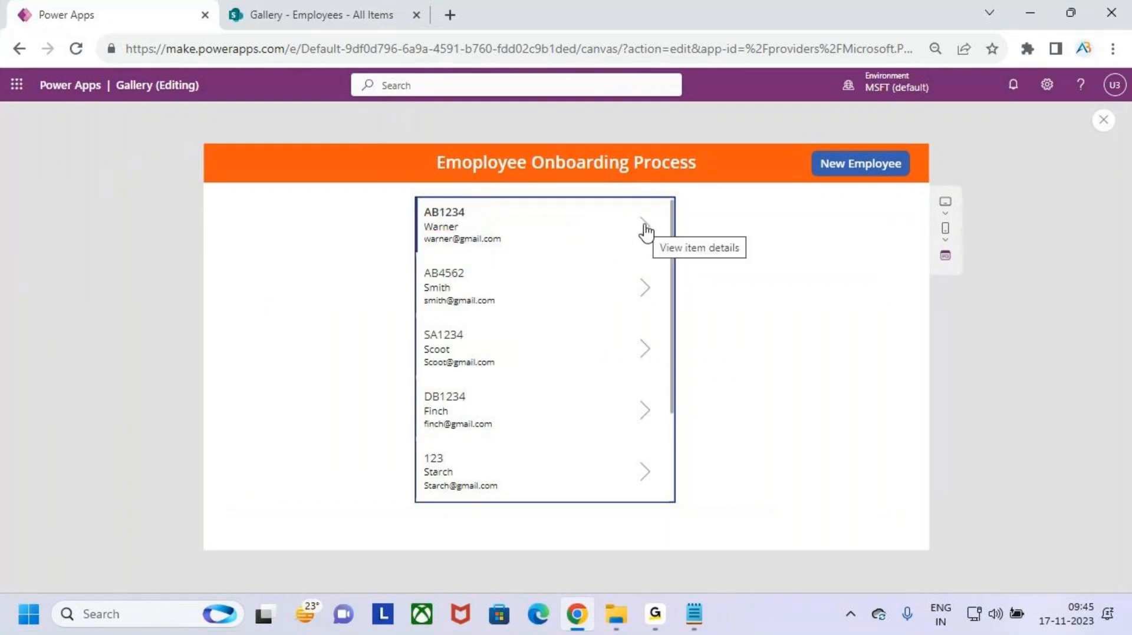
left_click(642, 225)
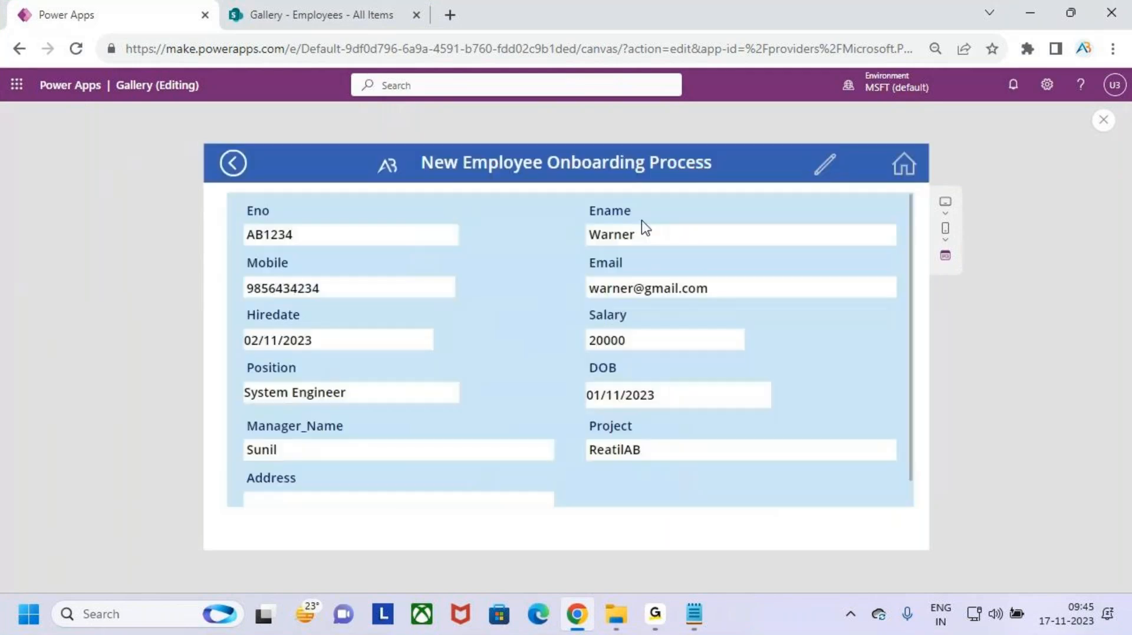
key("ctrl+2")
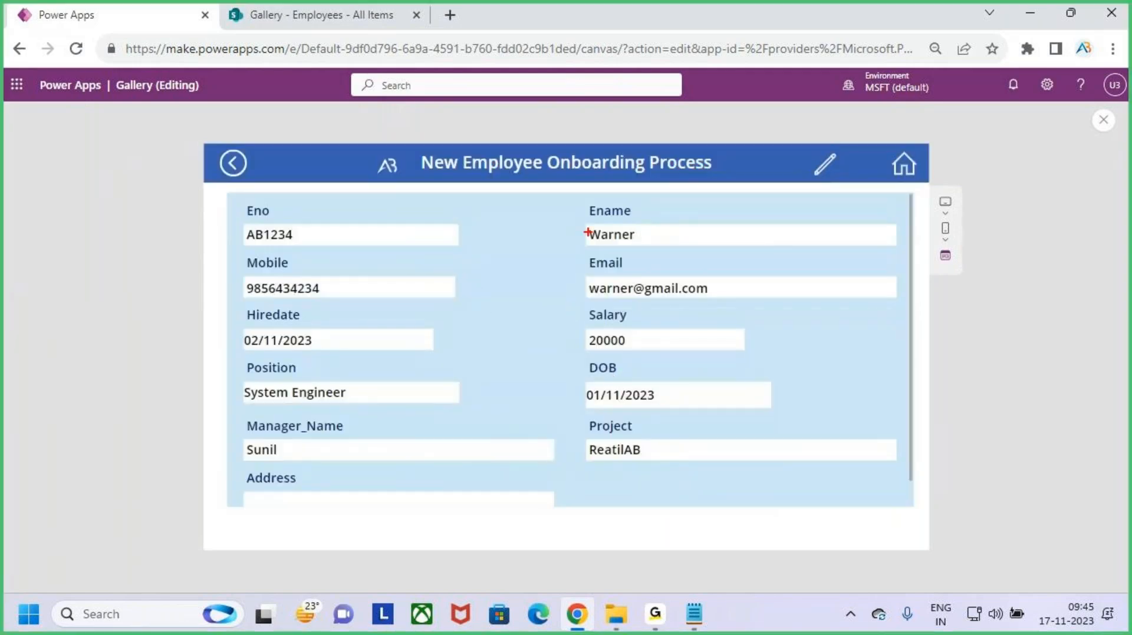
mouse_move(239, 204)
left_mouse_down()
mouse_move(493, 357)
mouse_move(866, 463)
left_mouse_up()
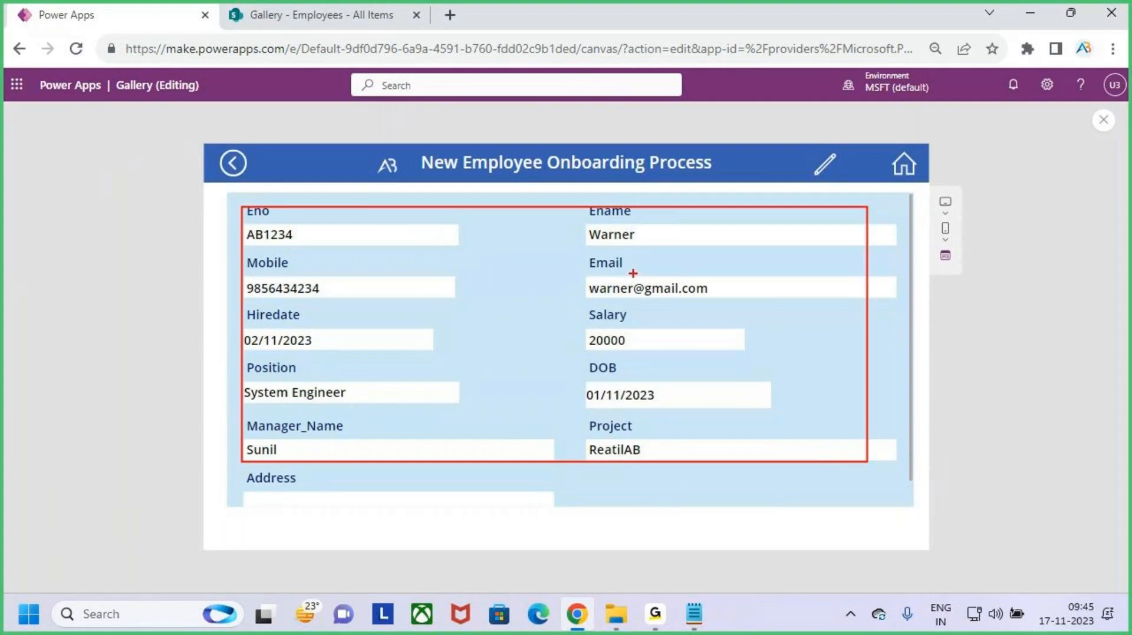
key("Escape")
key("ctrl+2")
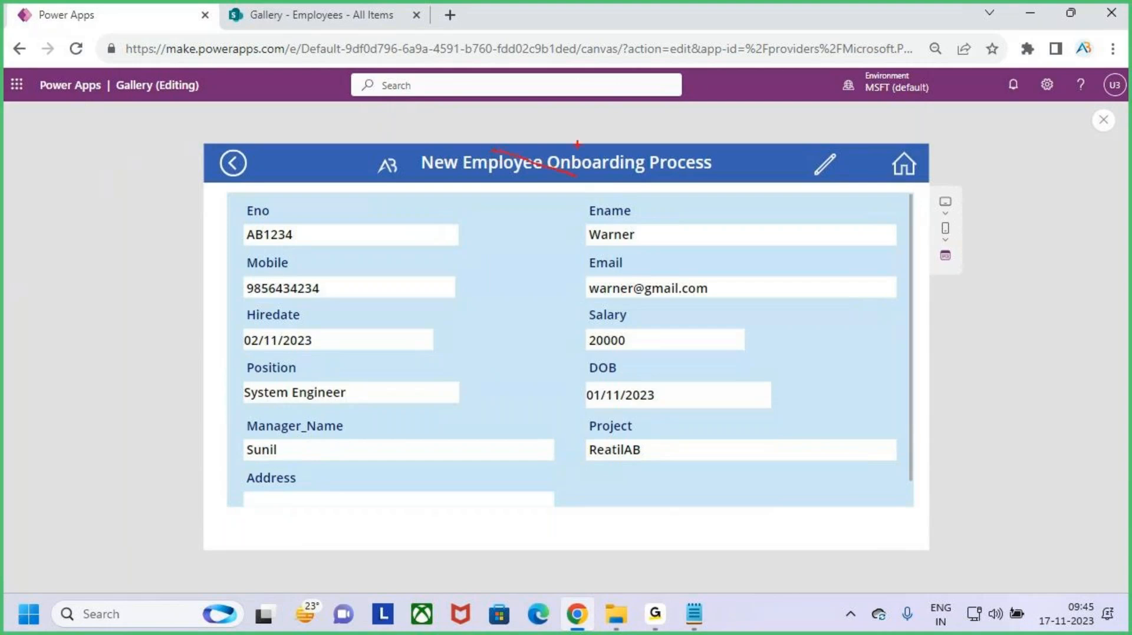
left_click_drag(572, 140, 502, 194)
type("Warner E")
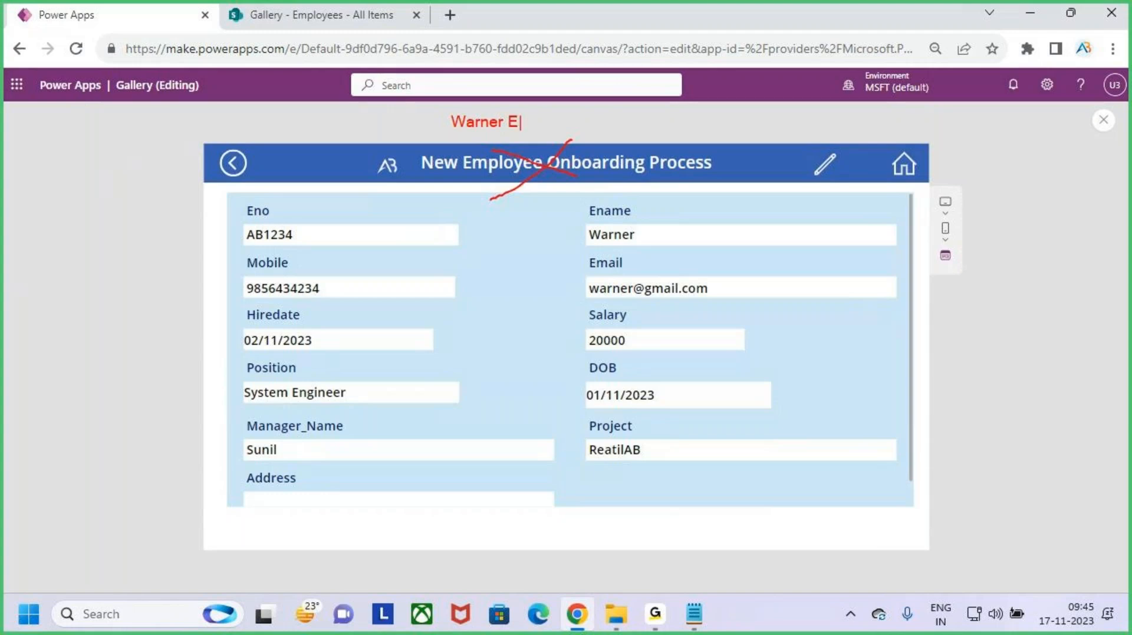
type("mp Details")
left_click_drag(456, 136, 508, 136)
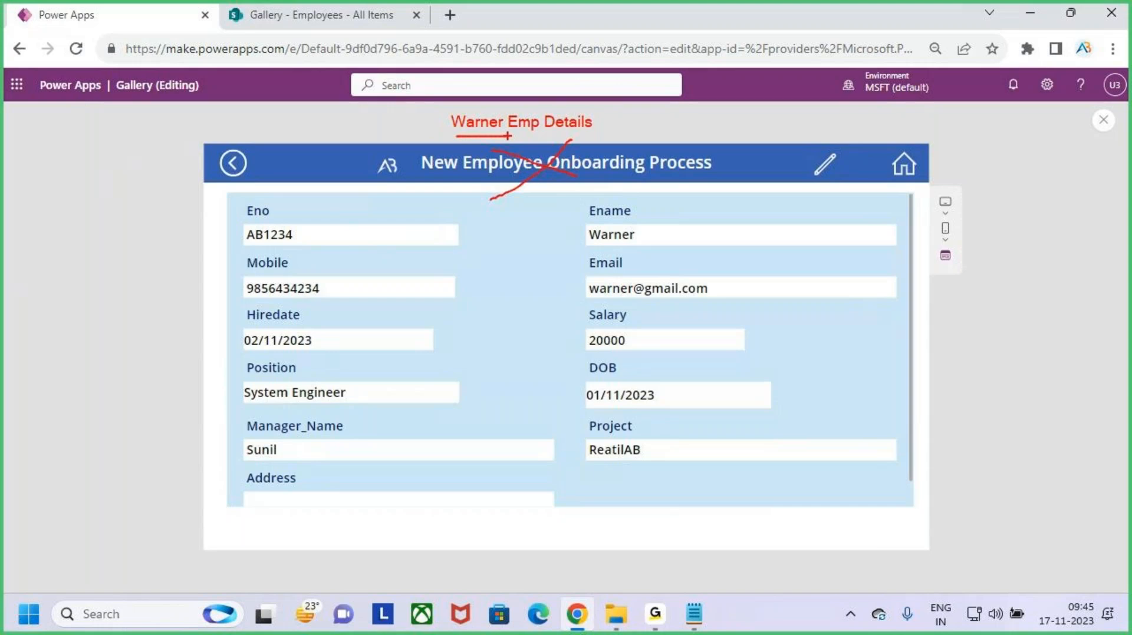
left_click_drag(245, 201, 867, 484)
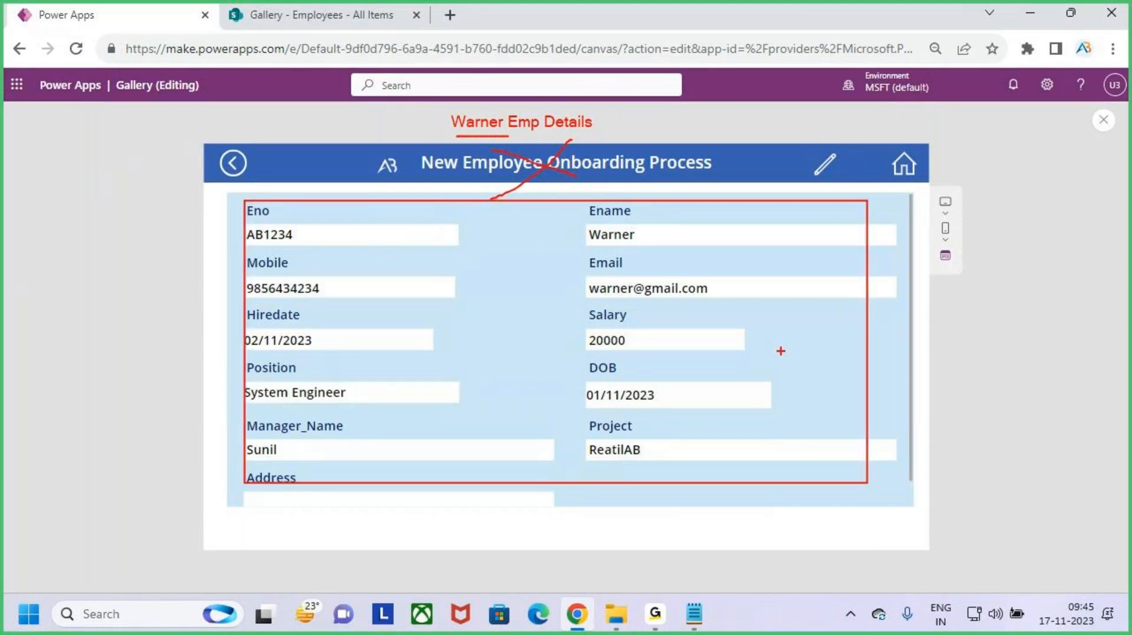
key("Escape")
left_click(232, 168)
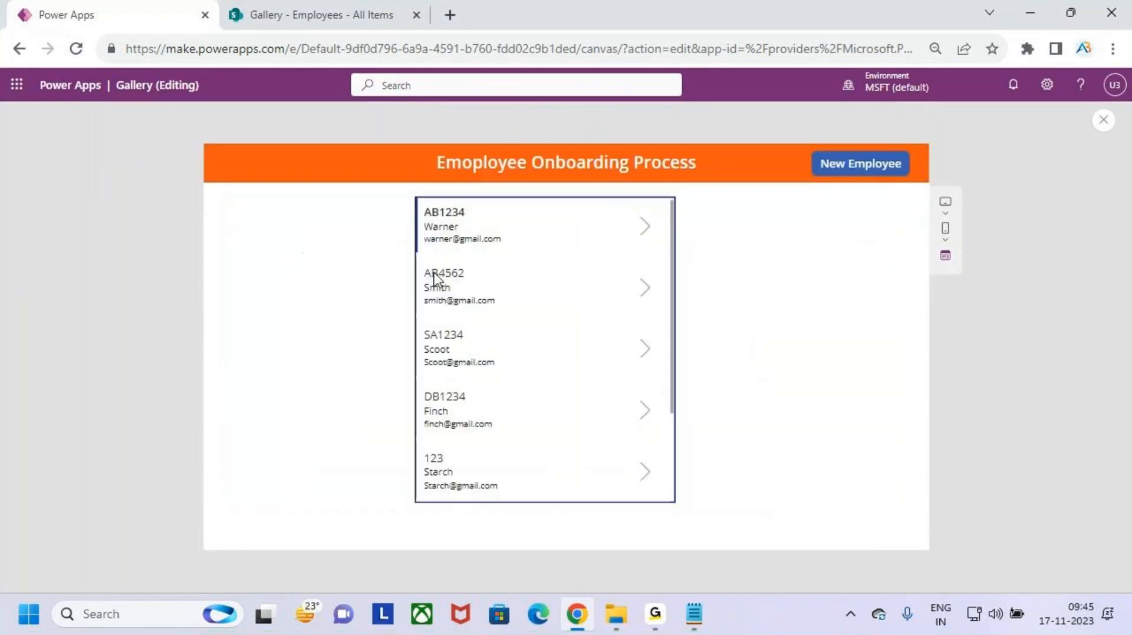
- Open the second employee's record and check that it shows the 'New Employee Onboarding Process' title
left_click(644, 295)
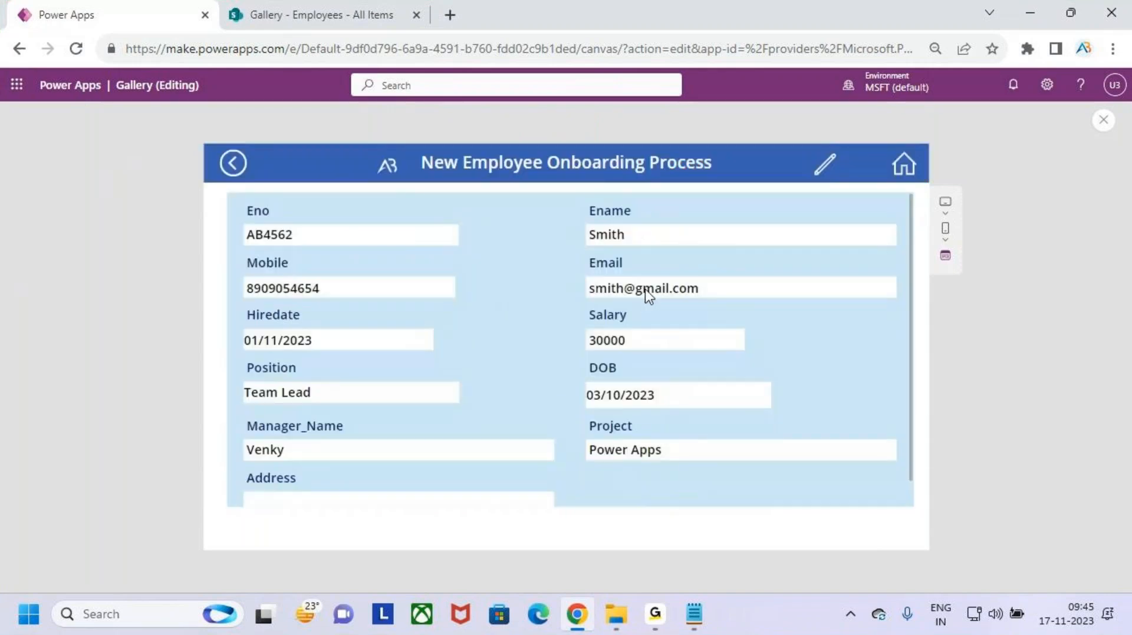
key("ctrl+2")
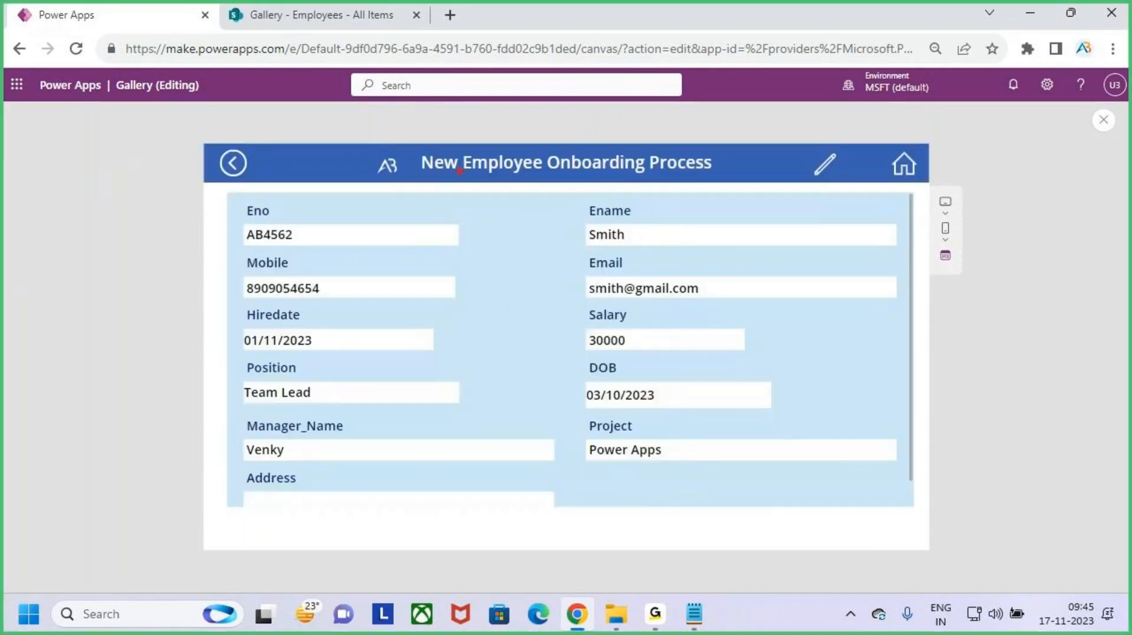
left_click_drag(504, 154, 584, 198)
left_click_drag(569, 147, 458, 296)
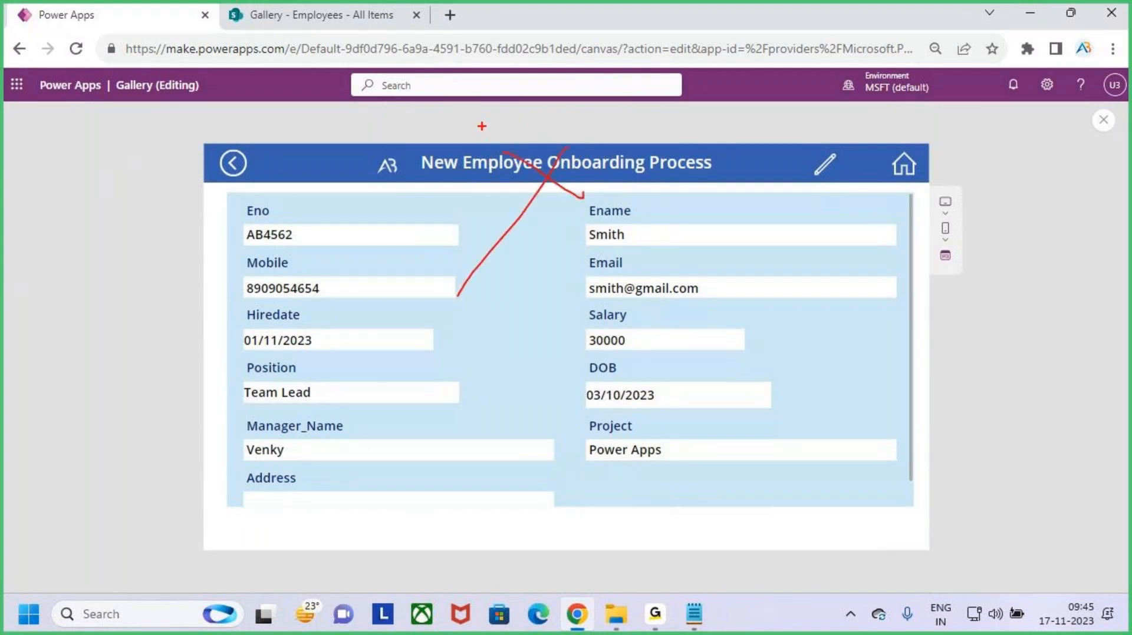
mouse_move(505, 112)
left_mouse_down()
mouse_move(494, 162)
mouse_move(538, 122)
mouse_move(556, 142)
mouse_move(581, 142)
left_mouse_up()
key("e")
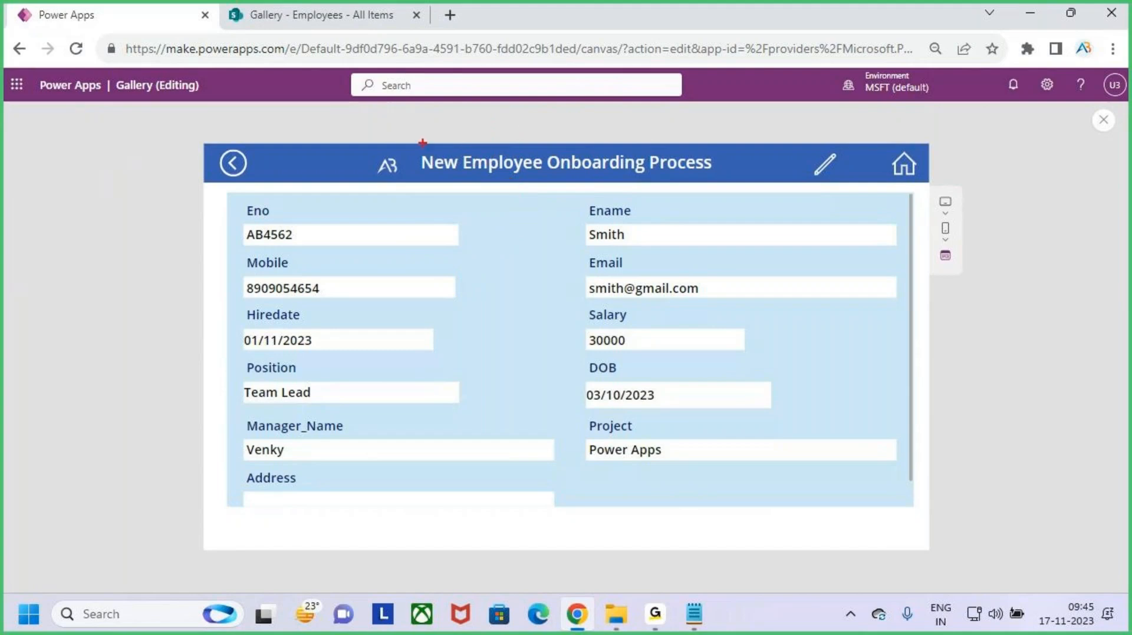
mouse_move(423, 142)
left_mouse_down()
mouse_move(640, 193)
mouse_move(711, 194)
left_mouse_up()
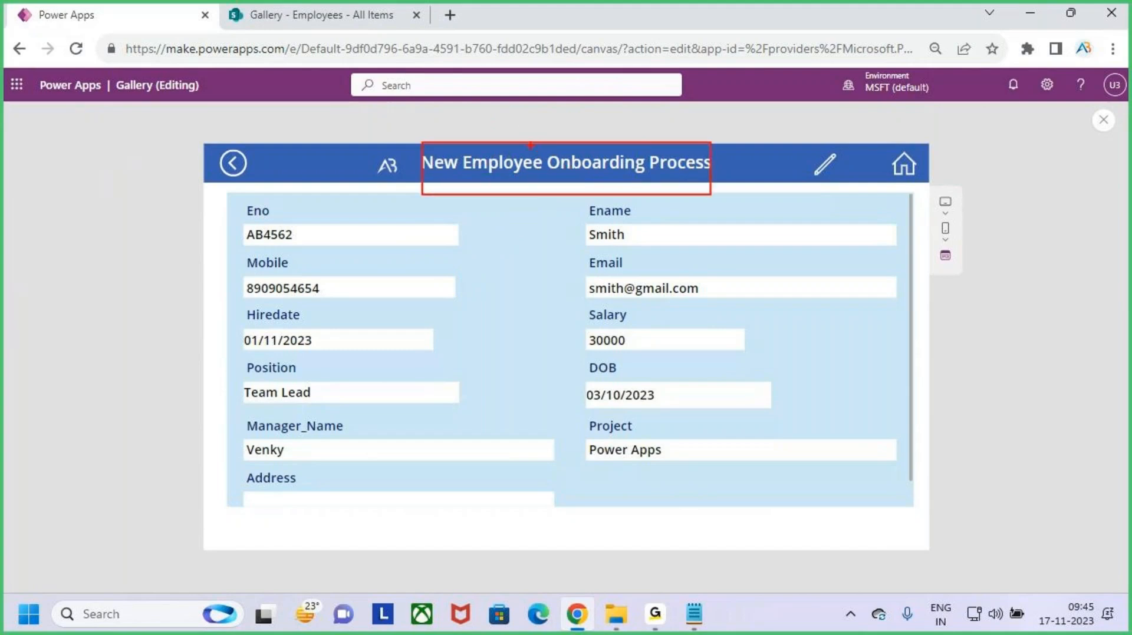
mouse_move(725, 121)
left_mouse_down()
mouse_move(770, 103)
mouse_move(818, 139)
mouse_move(804, 145)
mouse_move(878, 110)
mouse_move(964, 160)
left_mouse_up()
left_click_drag(561, 95, 573, 185)
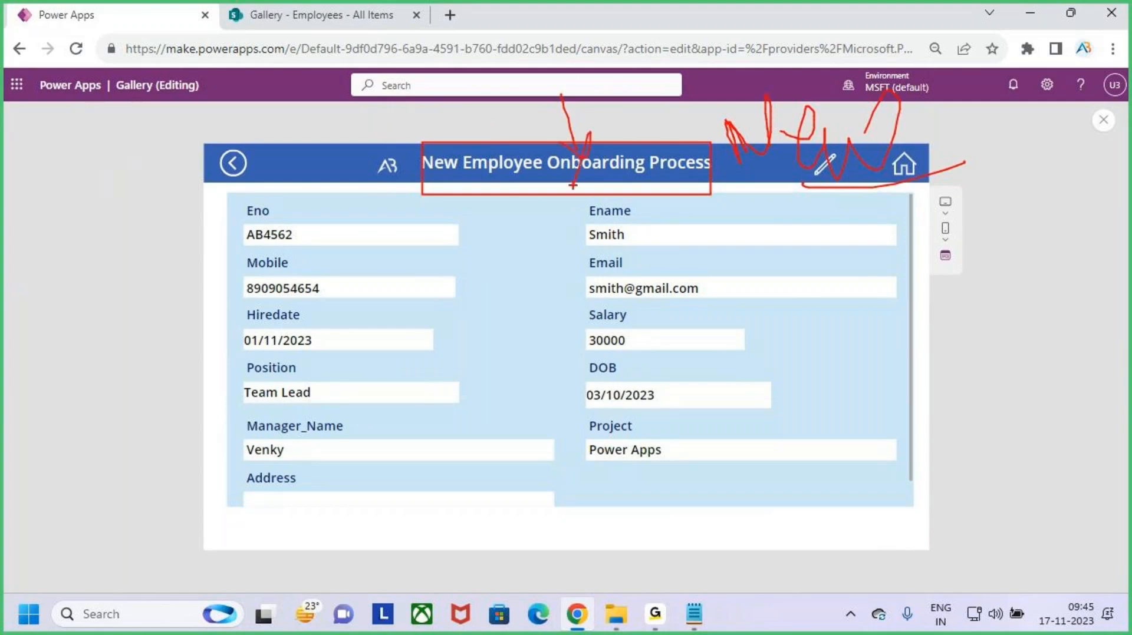
- Return to the list, check the third employee's record title, then close the preview
left_click(234, 163)
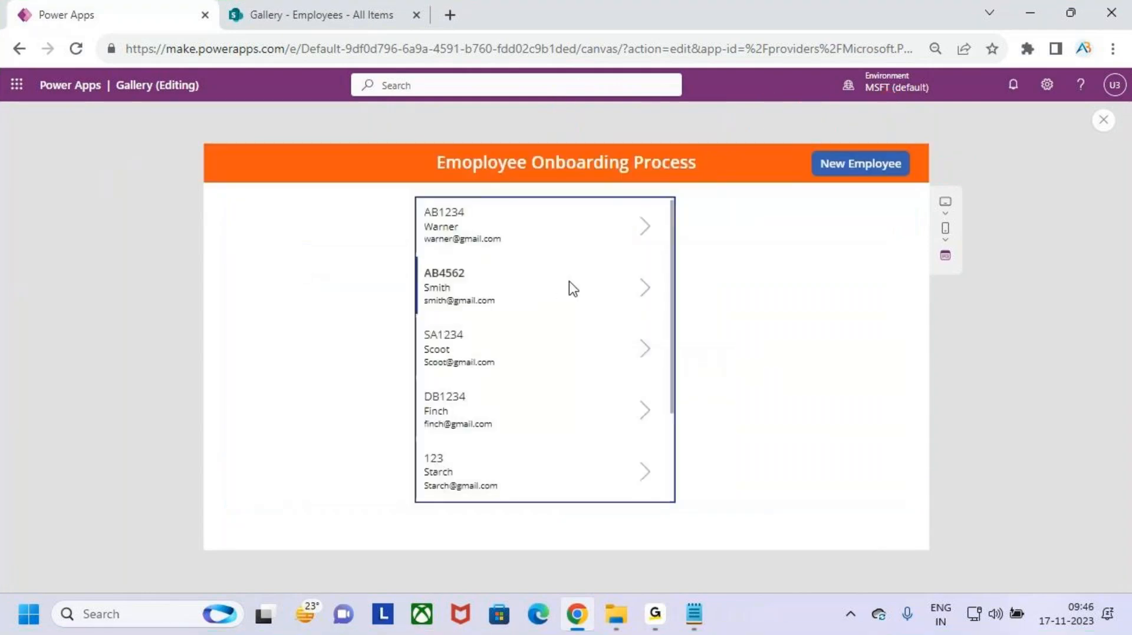
left_click(644, 352)
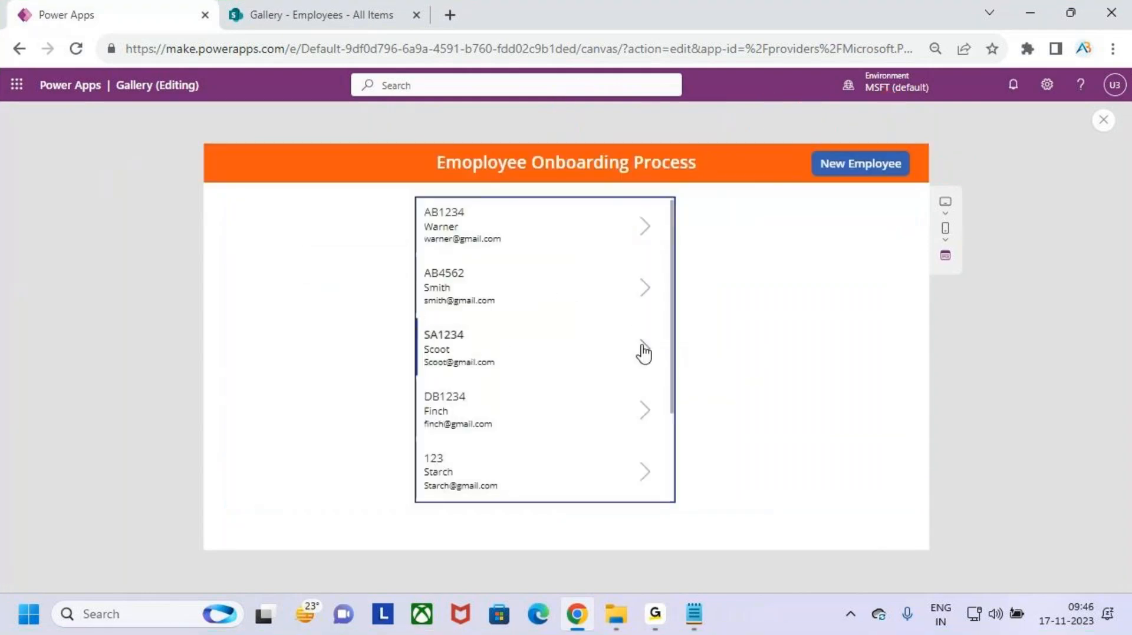
key("ctrl+2")
mouse_move(415, 149)
left_mouse_down()
mouse_move(609, 190)
mouse_move(702, 190)
left_mouse_up()
key("Escape")
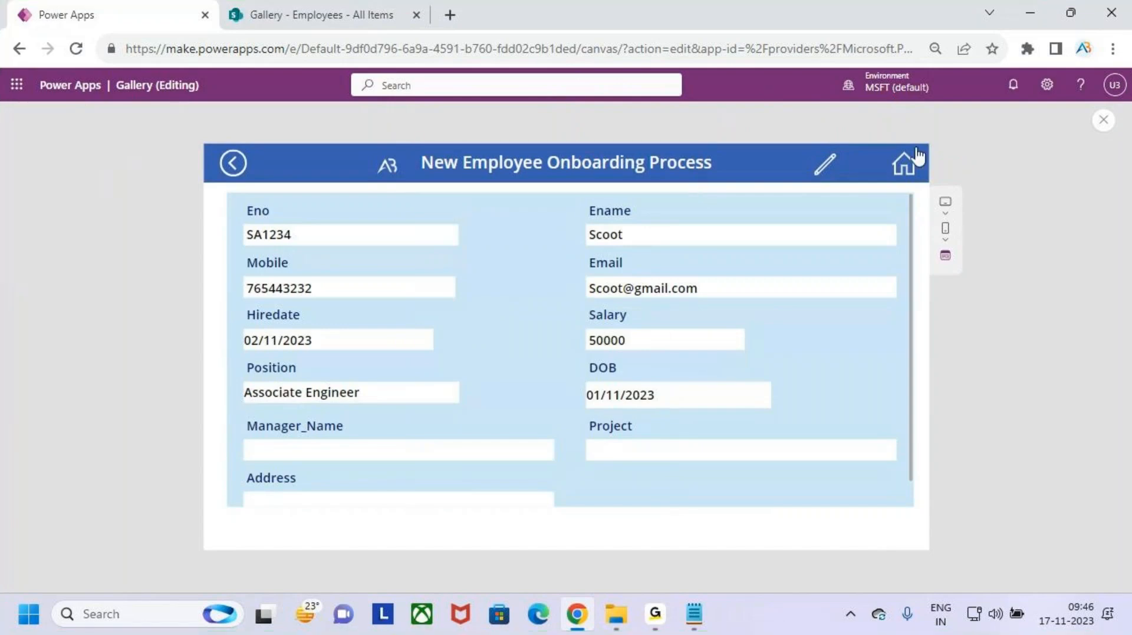
left_click(1103, 121)
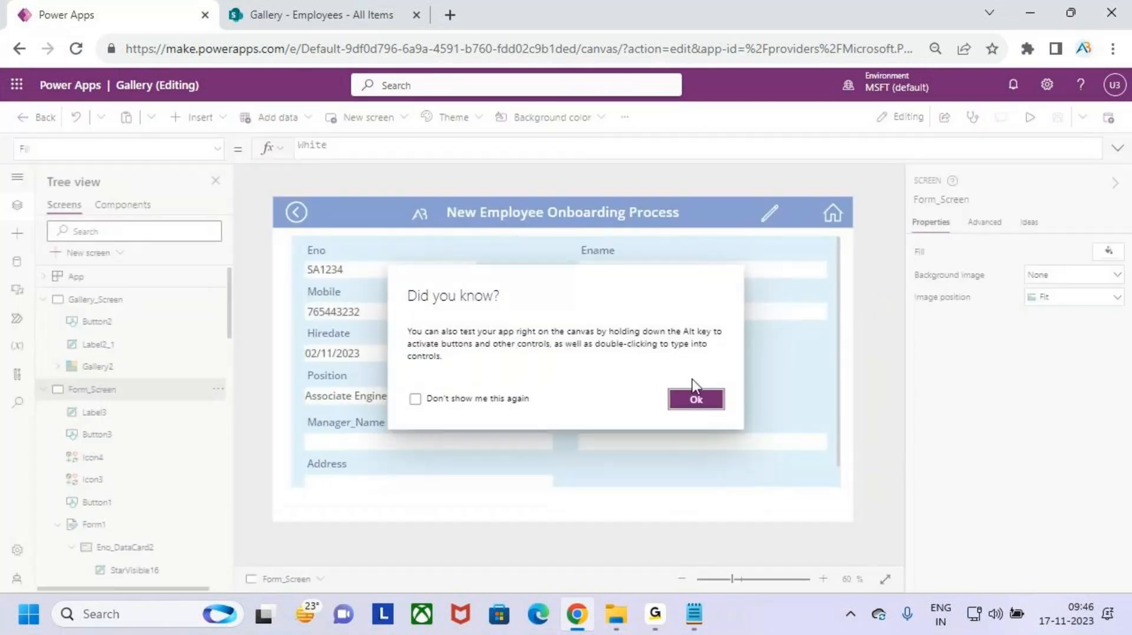
- Dismiss the tip and put the form screen's title label formula into editing
left_click(696, 399)
left_click(97, 300)
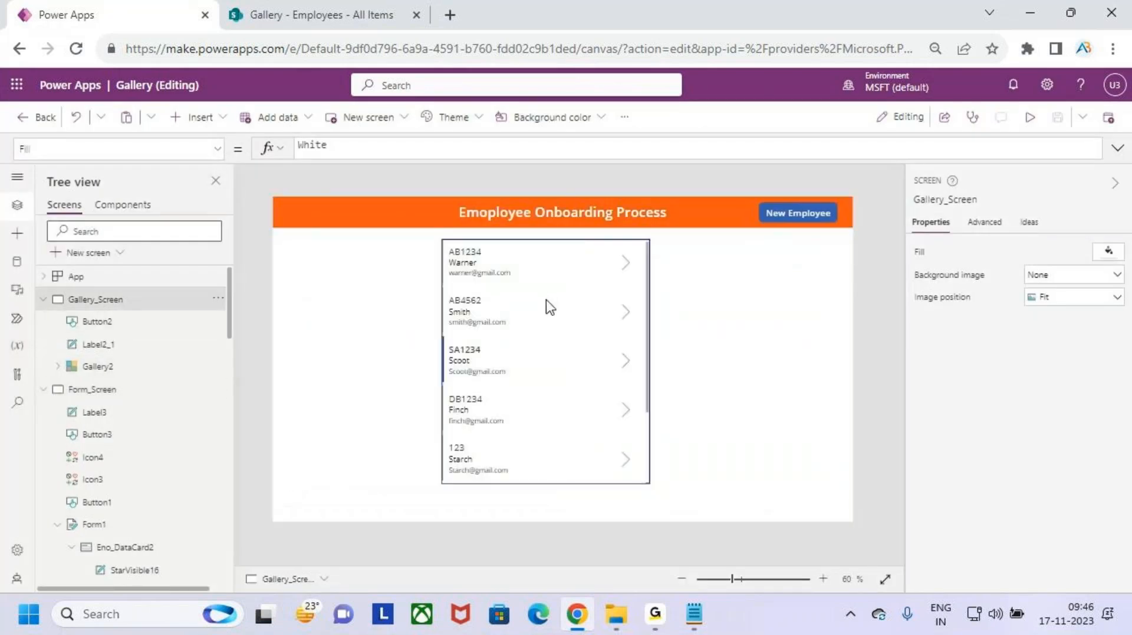
left_click(146, 398)
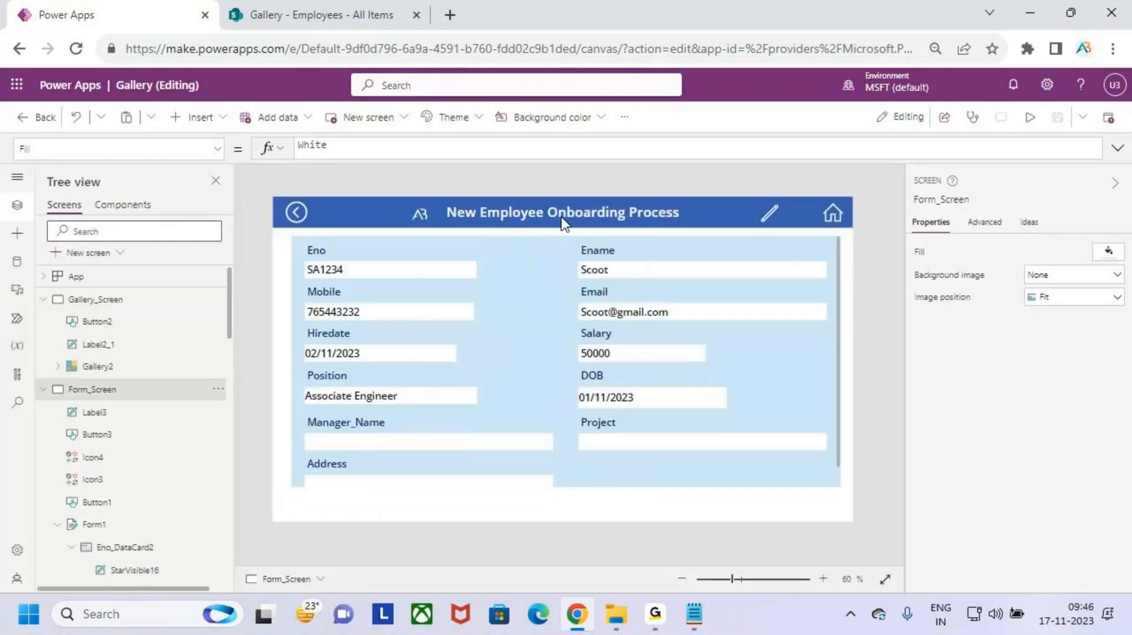
left_click(677, 211)
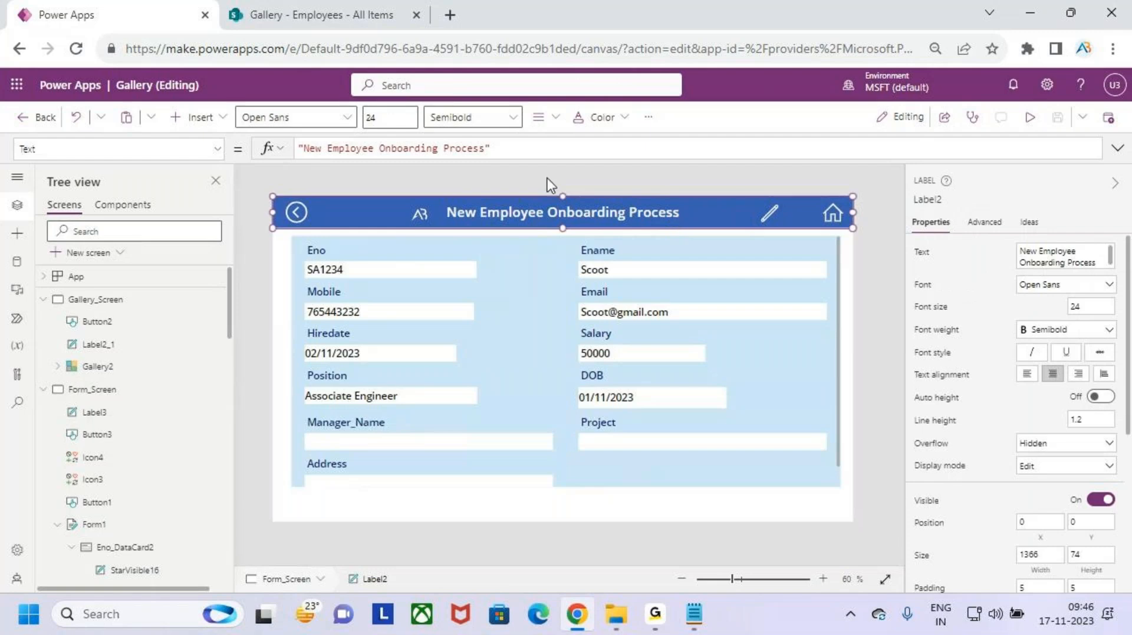
left_click(504, 149)
left_click(299, 148)
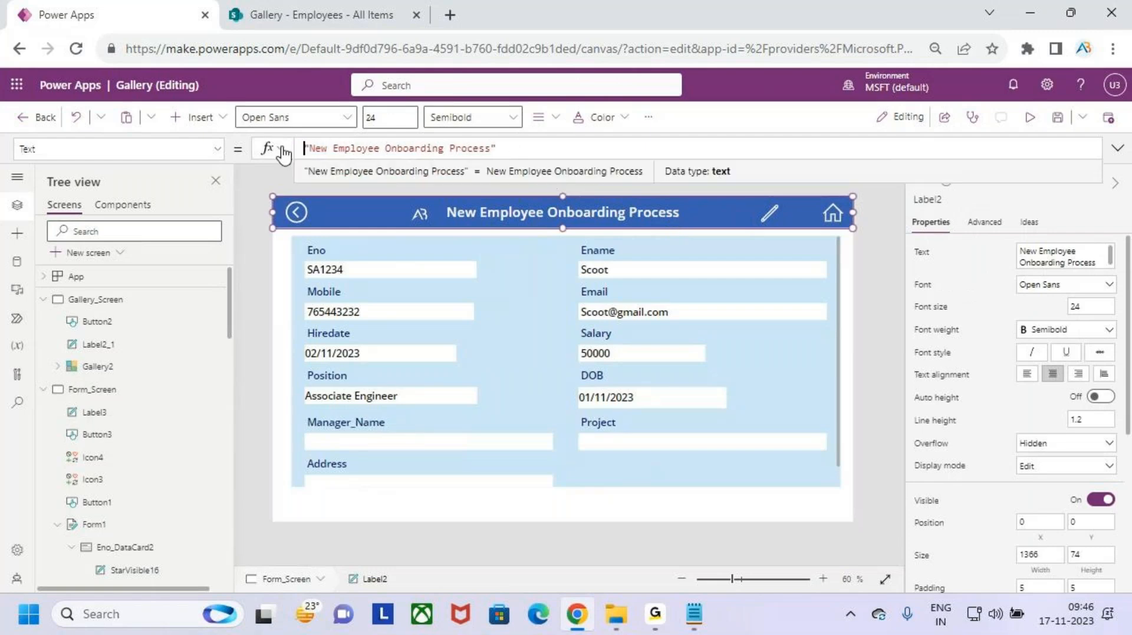
- Wrap the title in If(Form1.Mode=FormMode.New, …), keeping 'New Employee Onboarding Process' as the New-mode result
type("if")
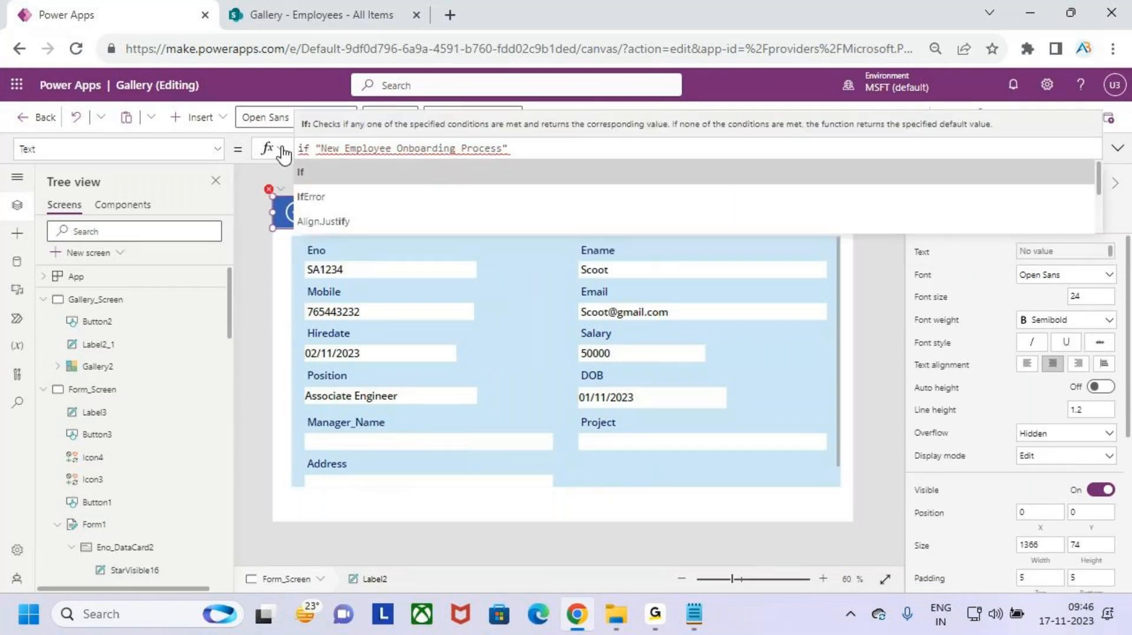
key("Tab")
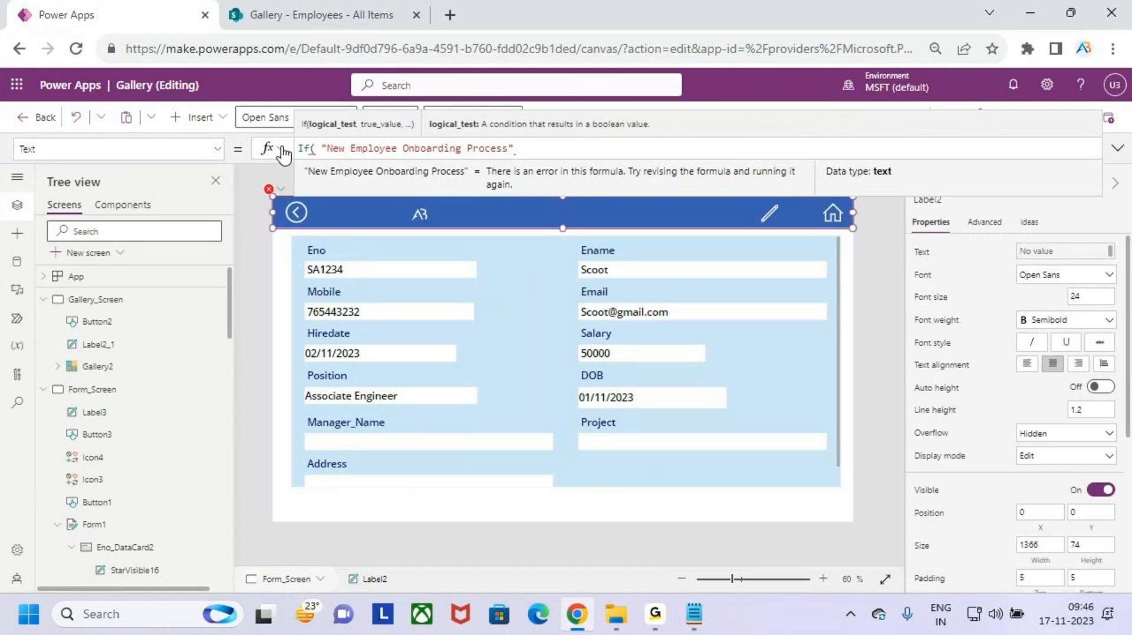
type("for")
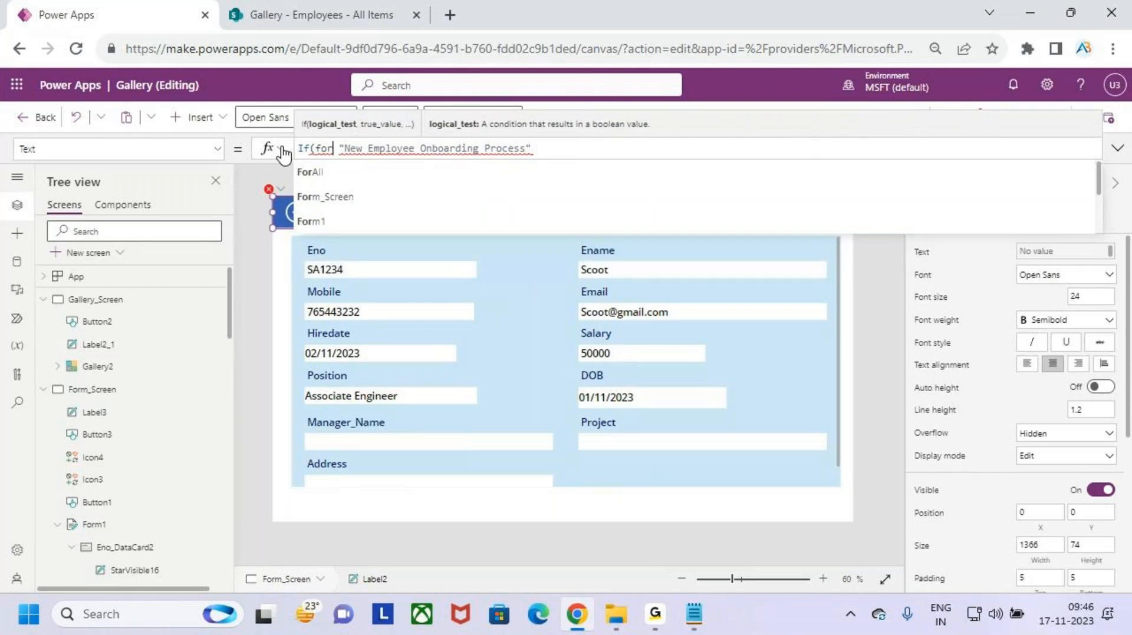
type("m")
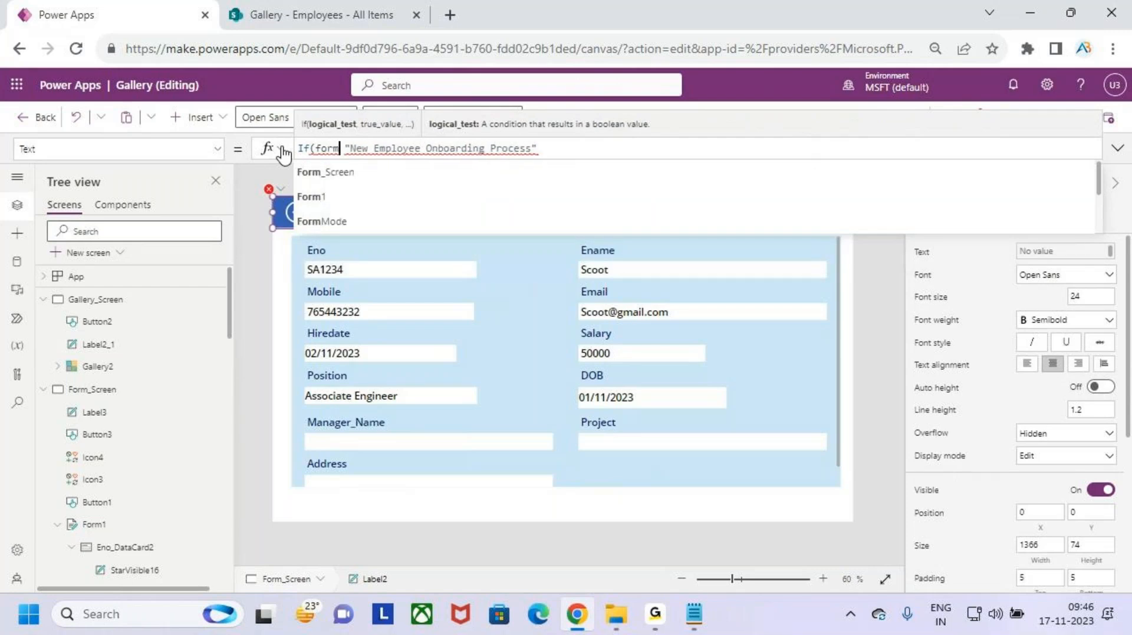
type("1.m")
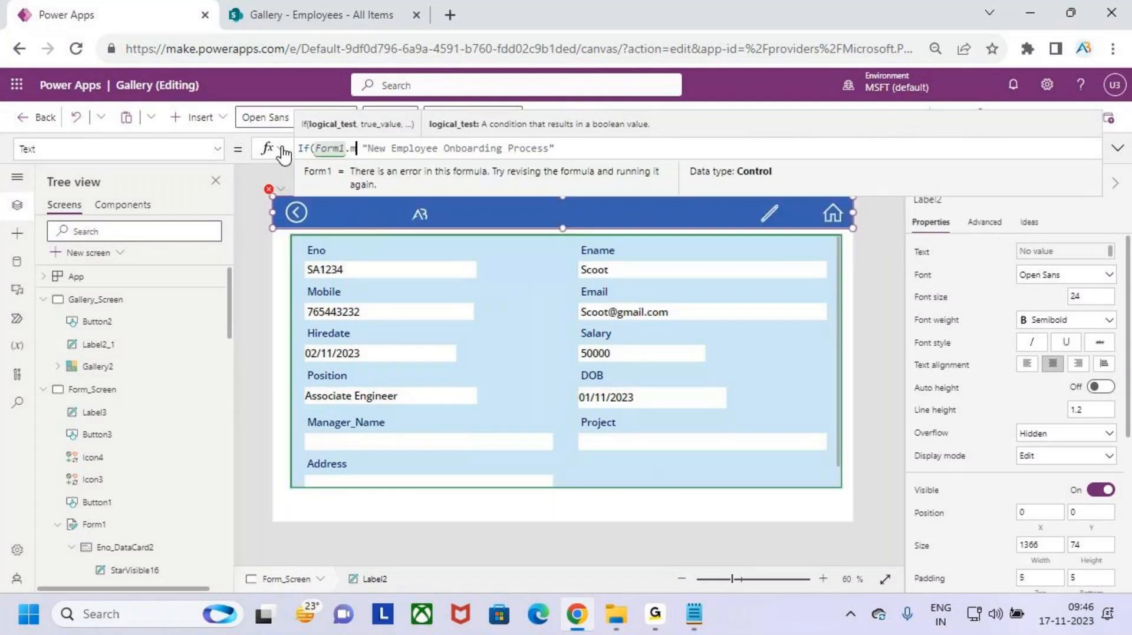
type("ode")
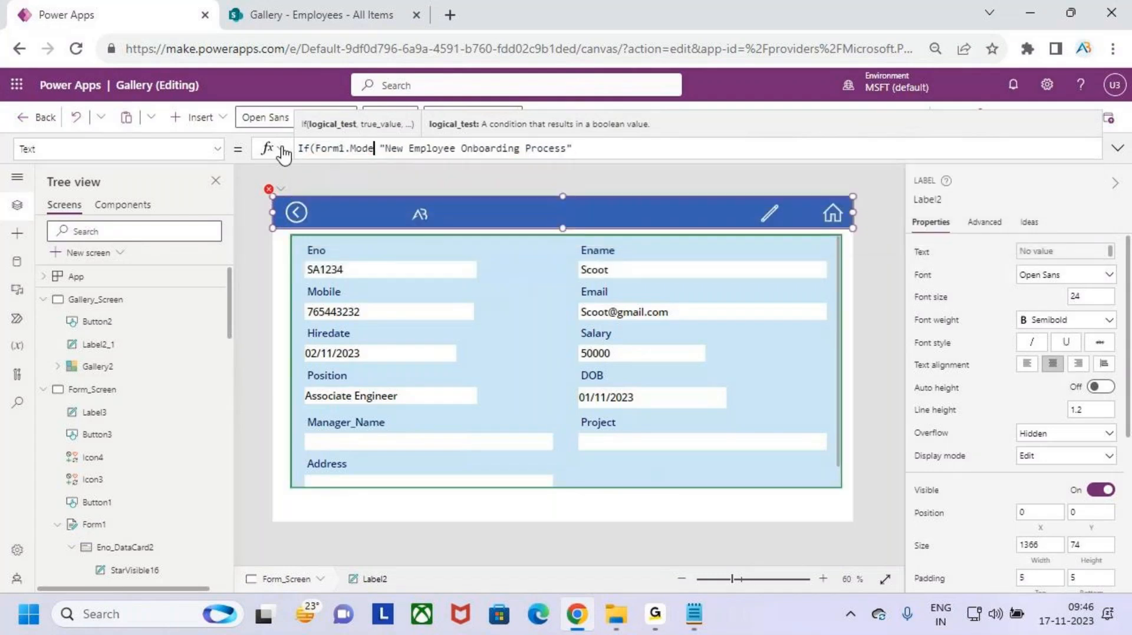
type("=")
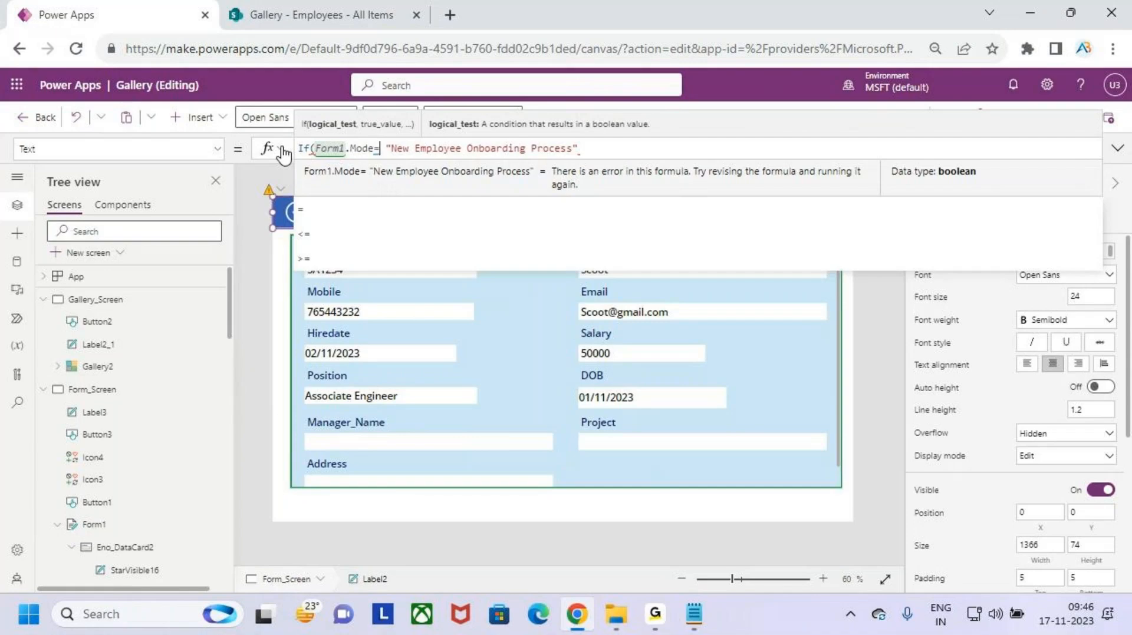
type("form")
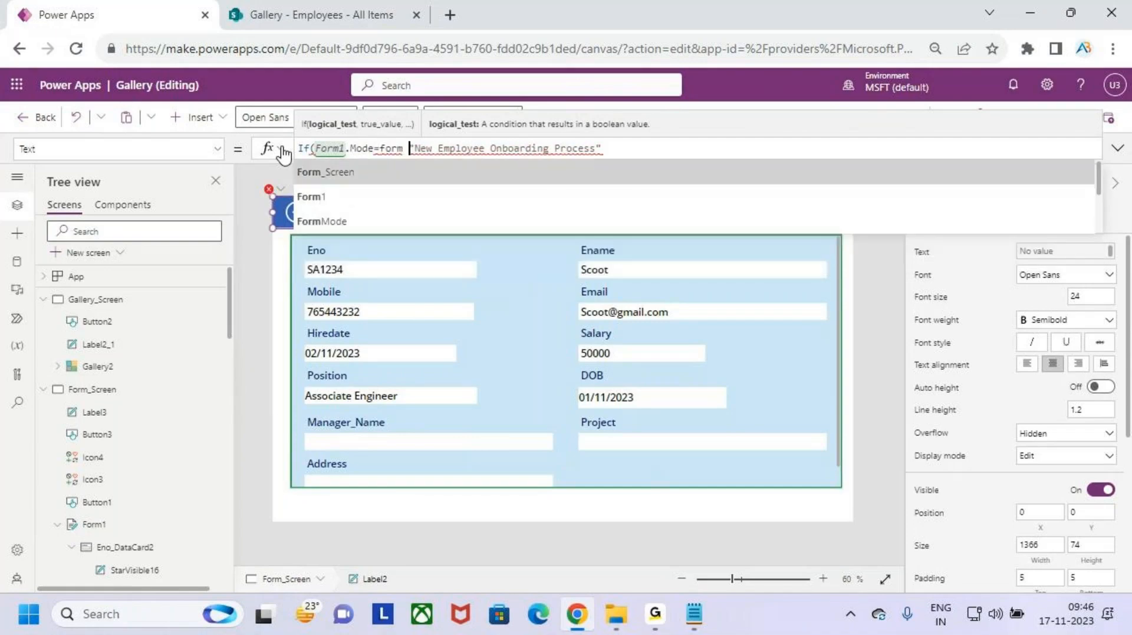
key("BackSpace")
key("BackSpace")
key("BackSpace")
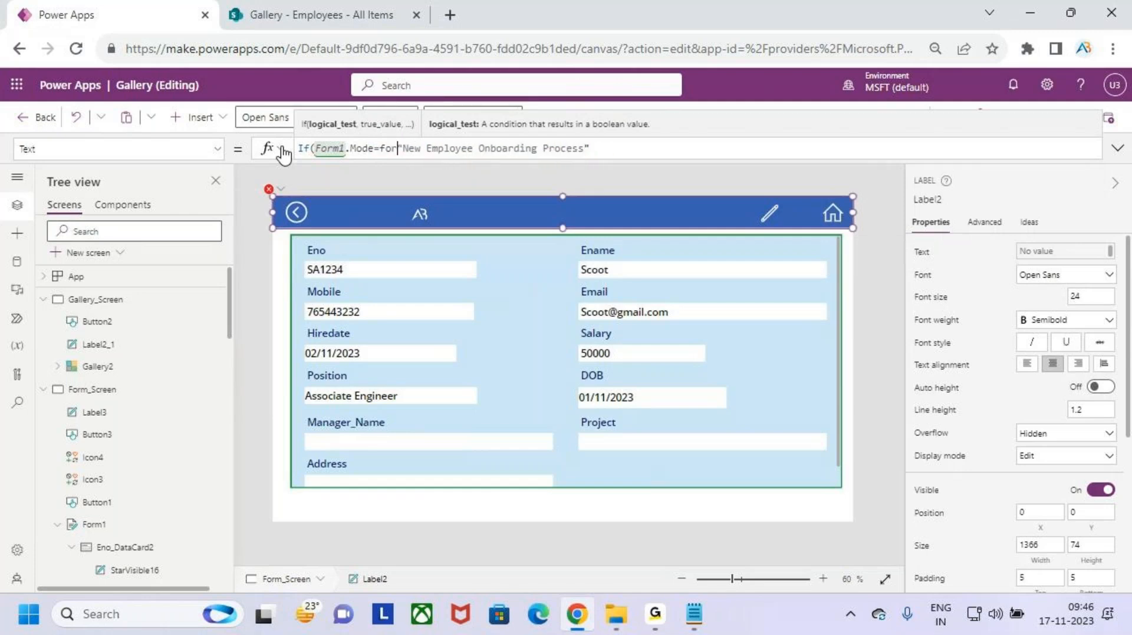
type("m")
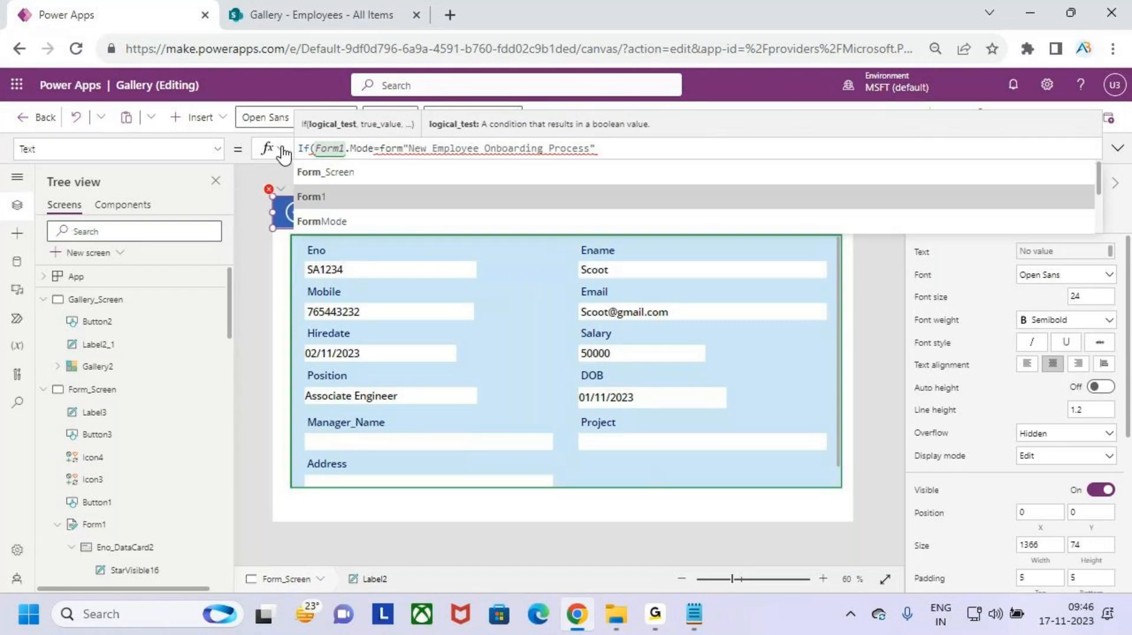
key("Tab")
type(".new")
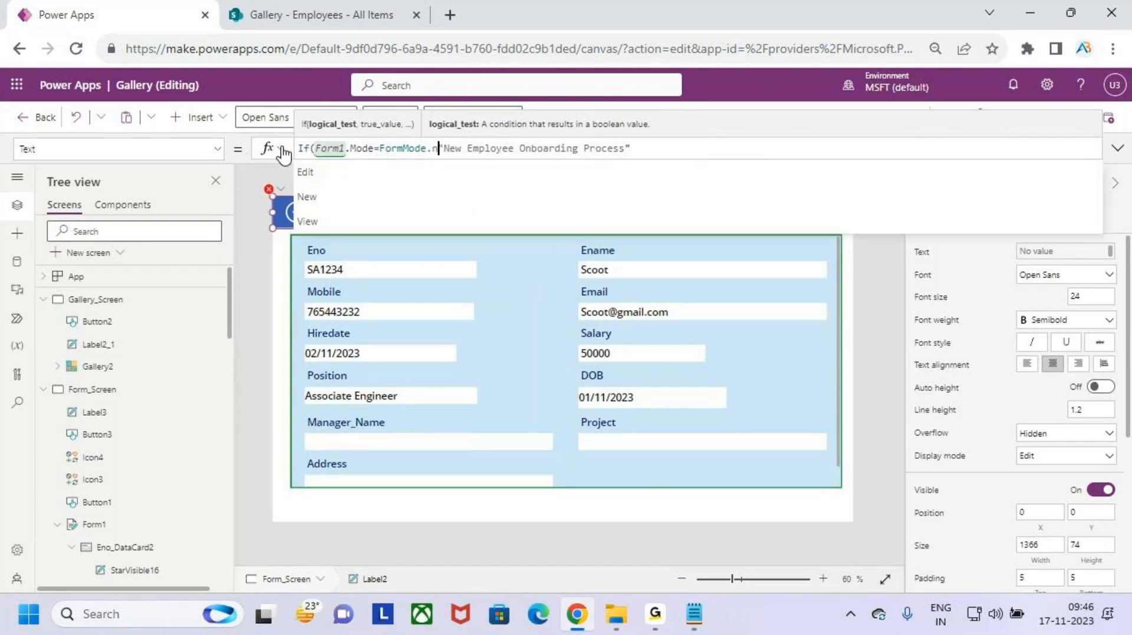
key("Tab")
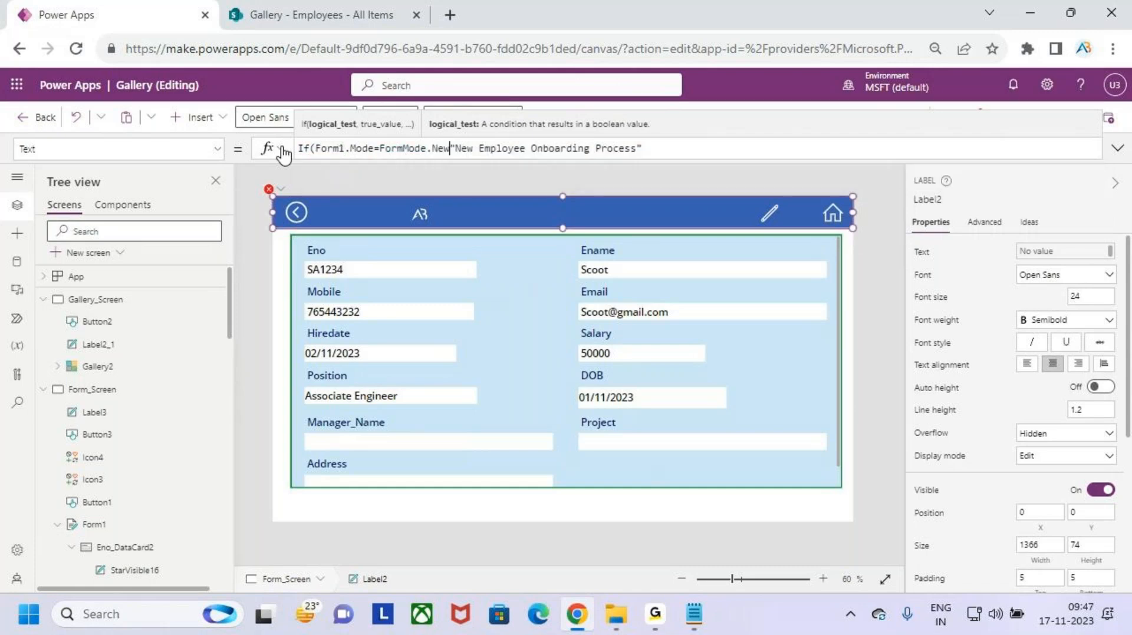
type(",")
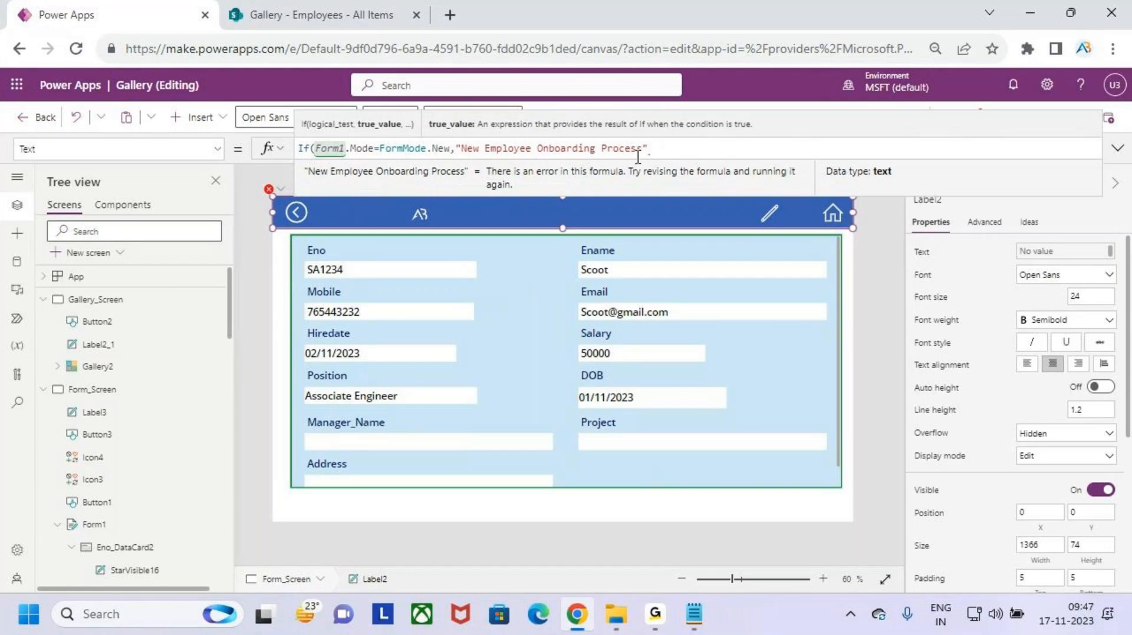
type(",")
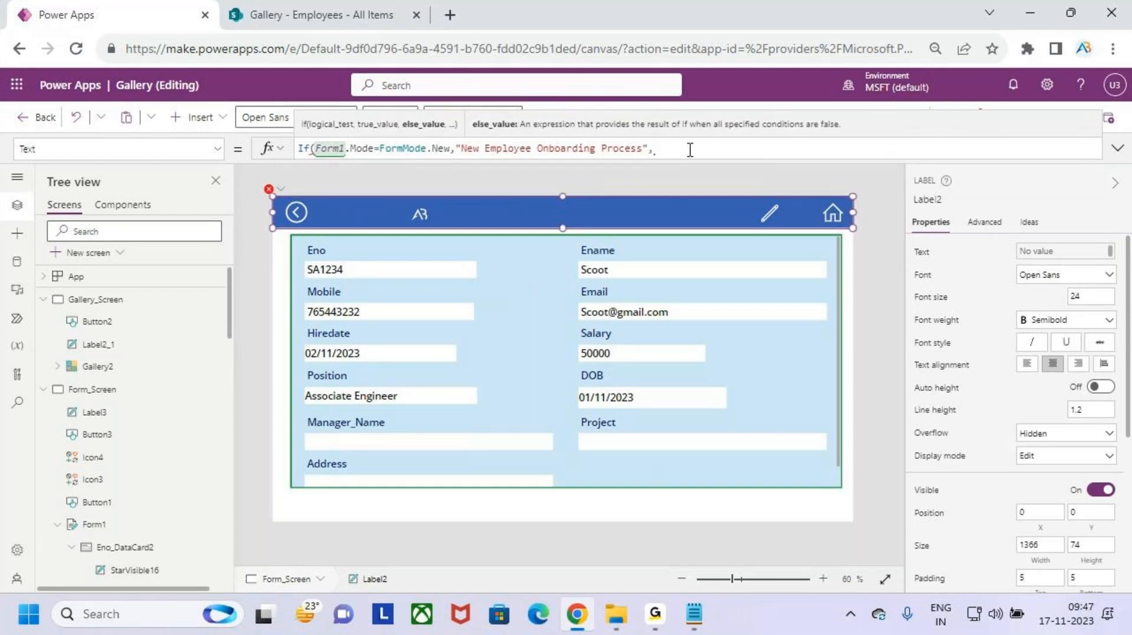
key("ctrl+2")
mouse_move(684, 194)
left_mouse_down()
mouse_move(741, 178)
mouse_move(756, 229)
left_mouse_up()
left_click(760, 165)
mouse_move(798, 190)
left_mouse_down()
mouse_move(790, 184)
mouse_move(887, 171)
mouse_move(937, 177)
mouse_move(928, 143)
left_mouse_up()
mouse_move(765, 284)
left_mouse_down()
mouse_move(689, 291)
mouse_move(787, 331)
mouse_move(846, 286)
left_mouse_up()
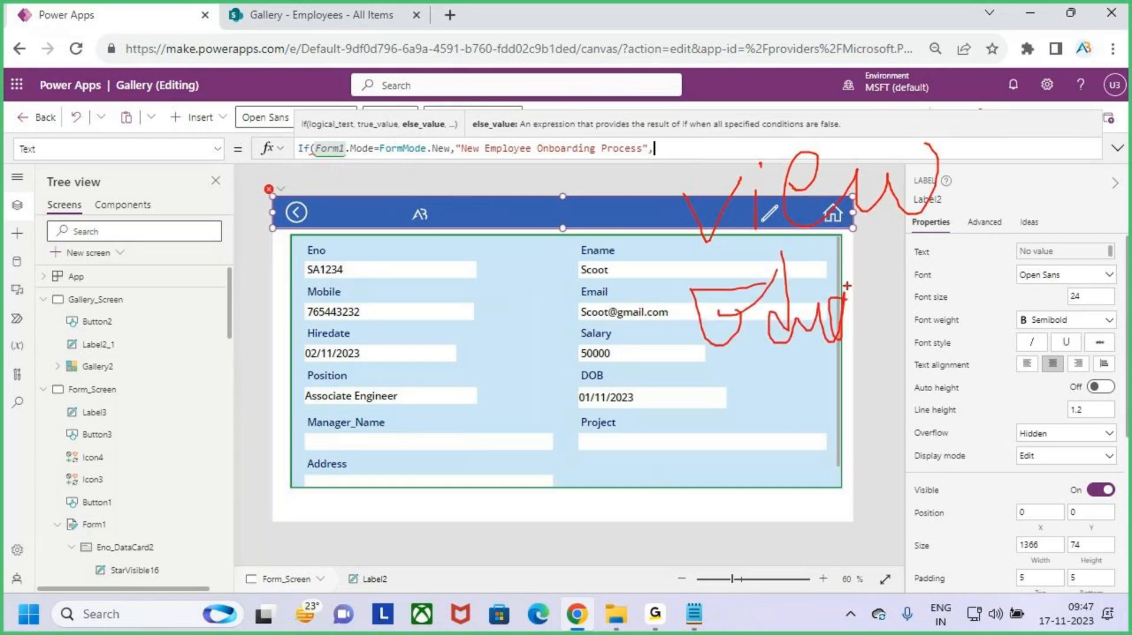
key("Escape")
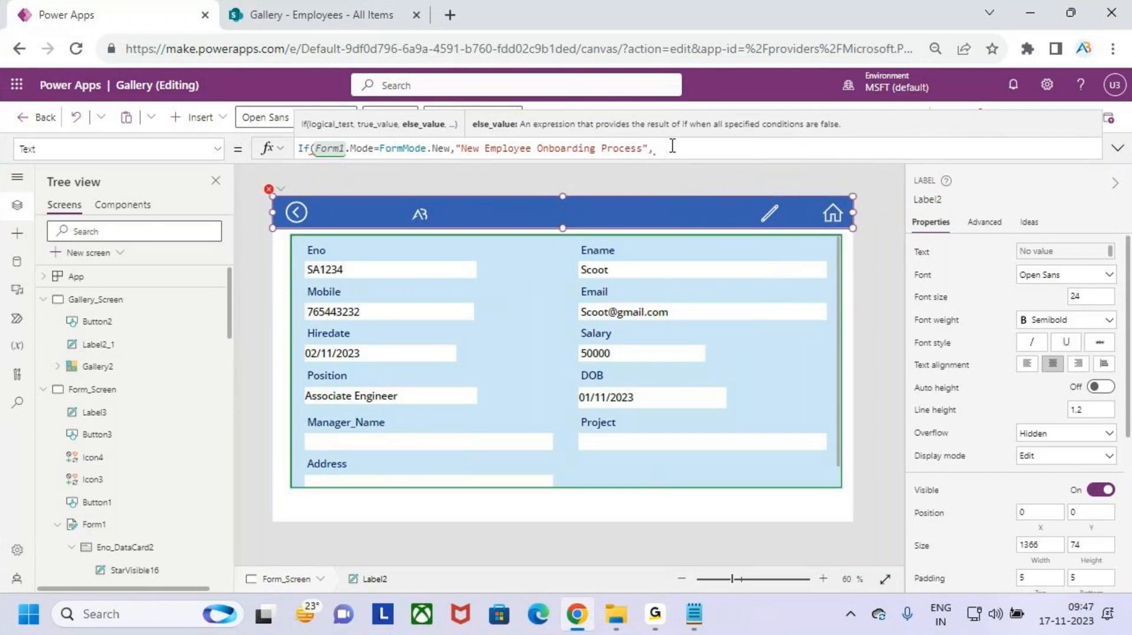
- Add Gallery2.Selected.Ename & " Emp Details" as the otherwise result and save the app
type("aller")
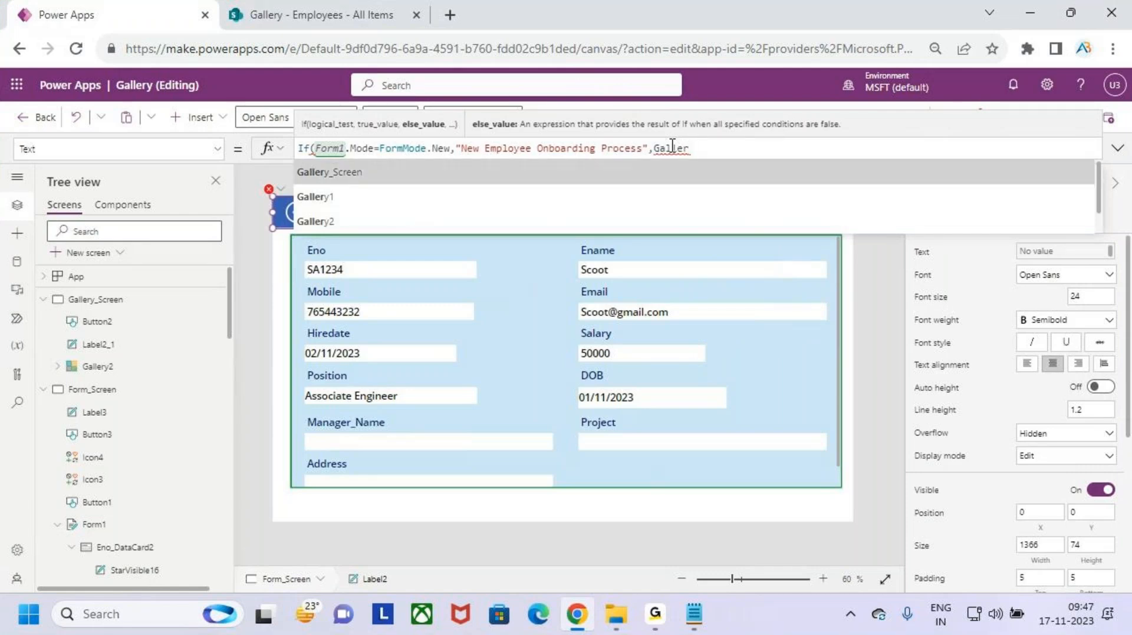
key("Down")
key("Down")
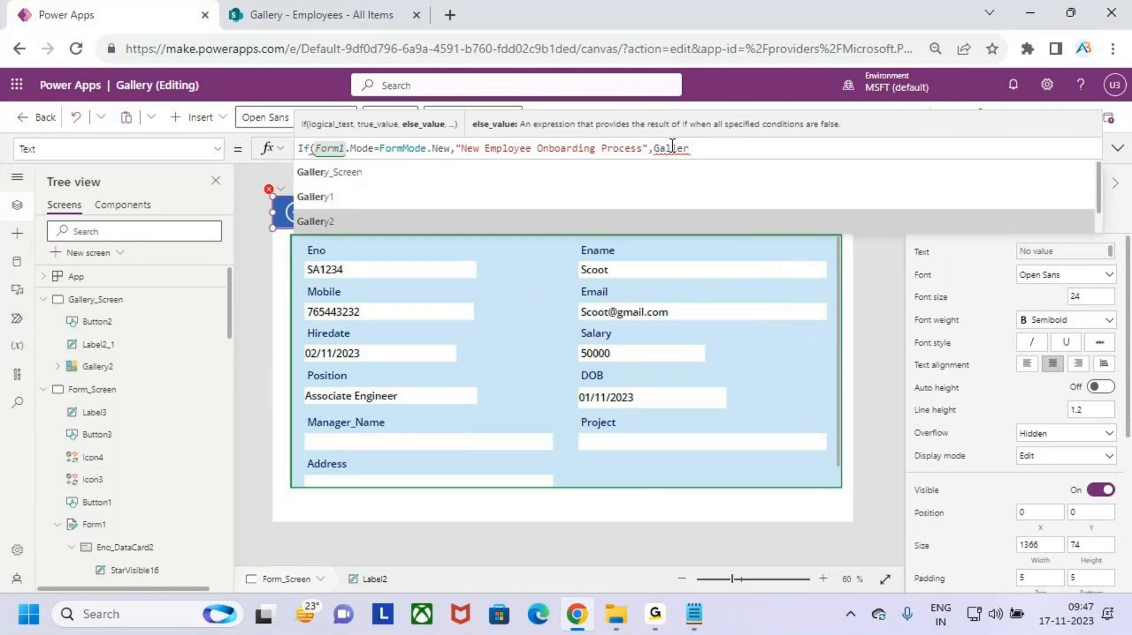
key("Tab")
type(".selec")
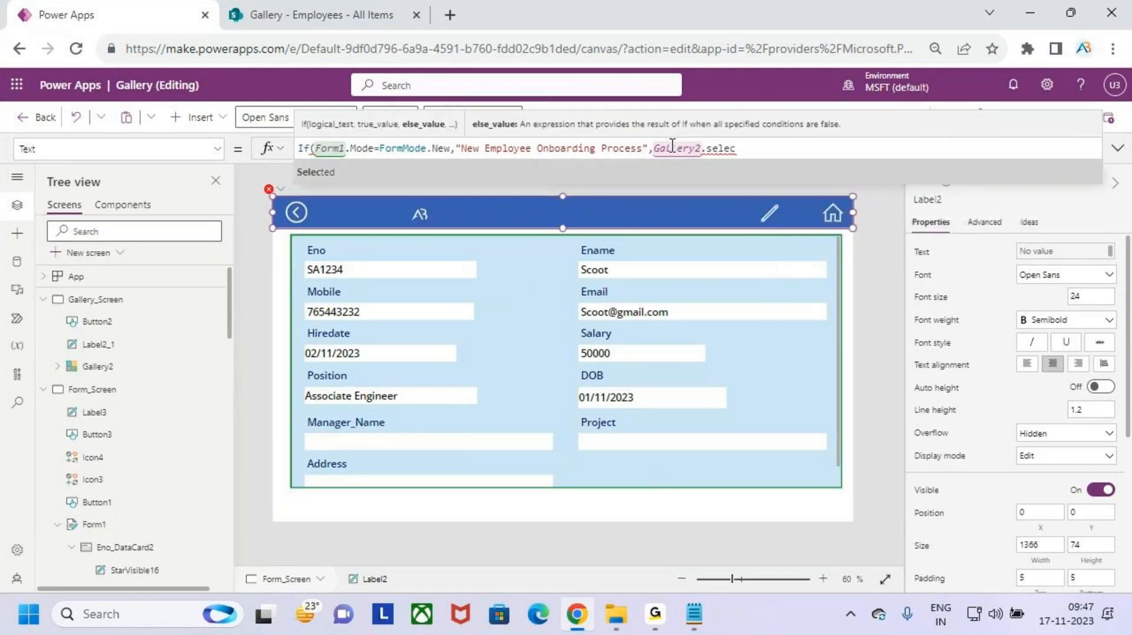
key("Tab")
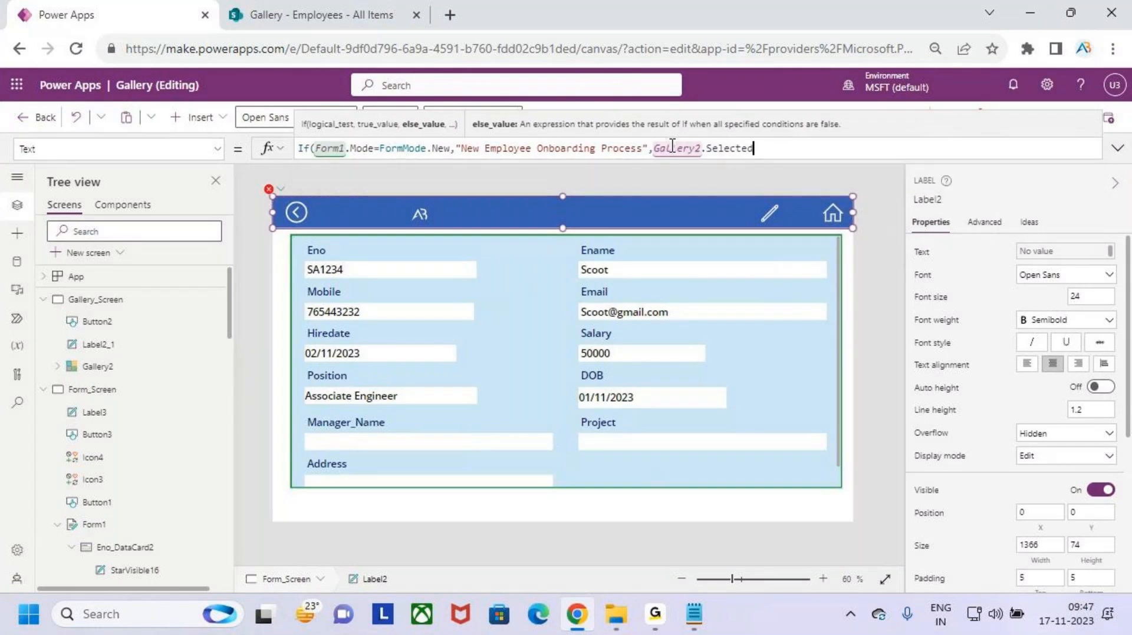
type(".")
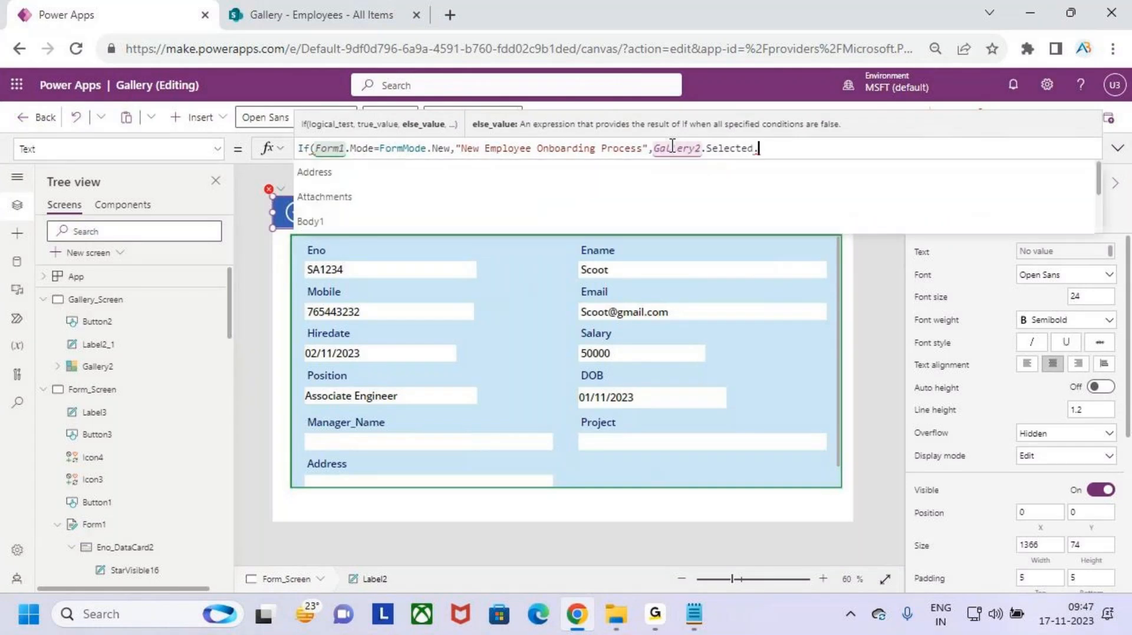
type("enam")
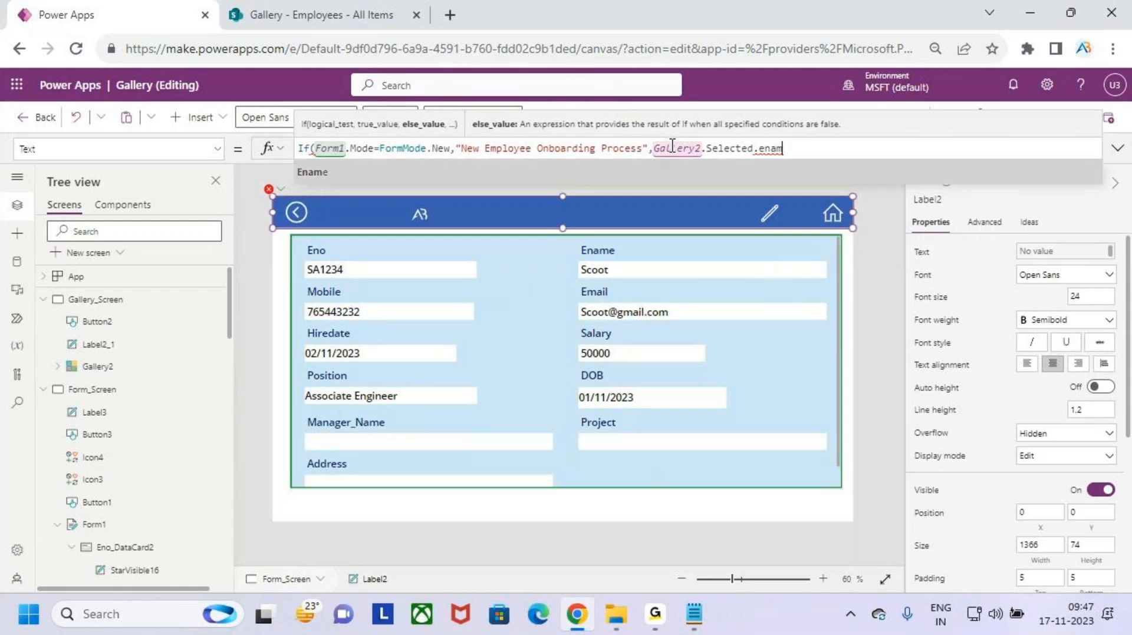
key("Tab")
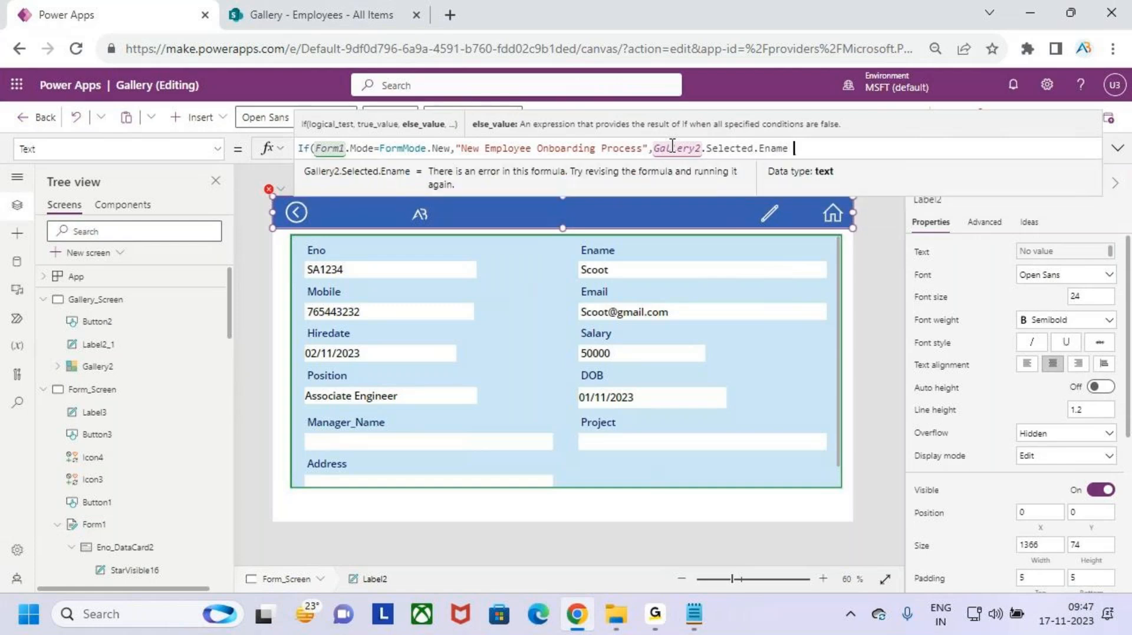
type("\"")
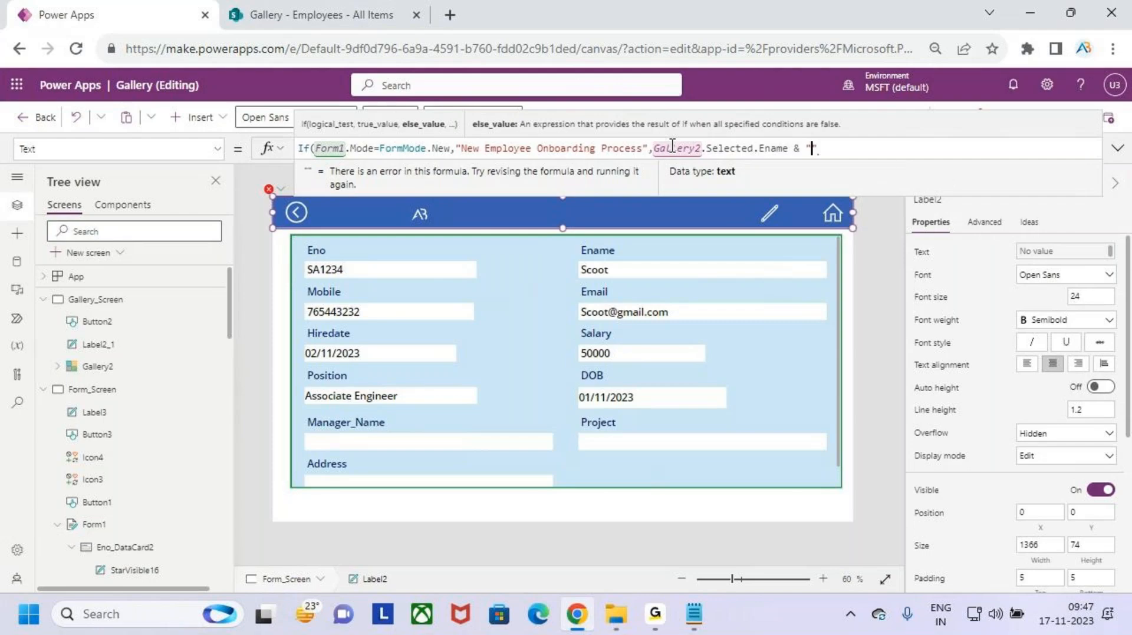
type(" Emp ")
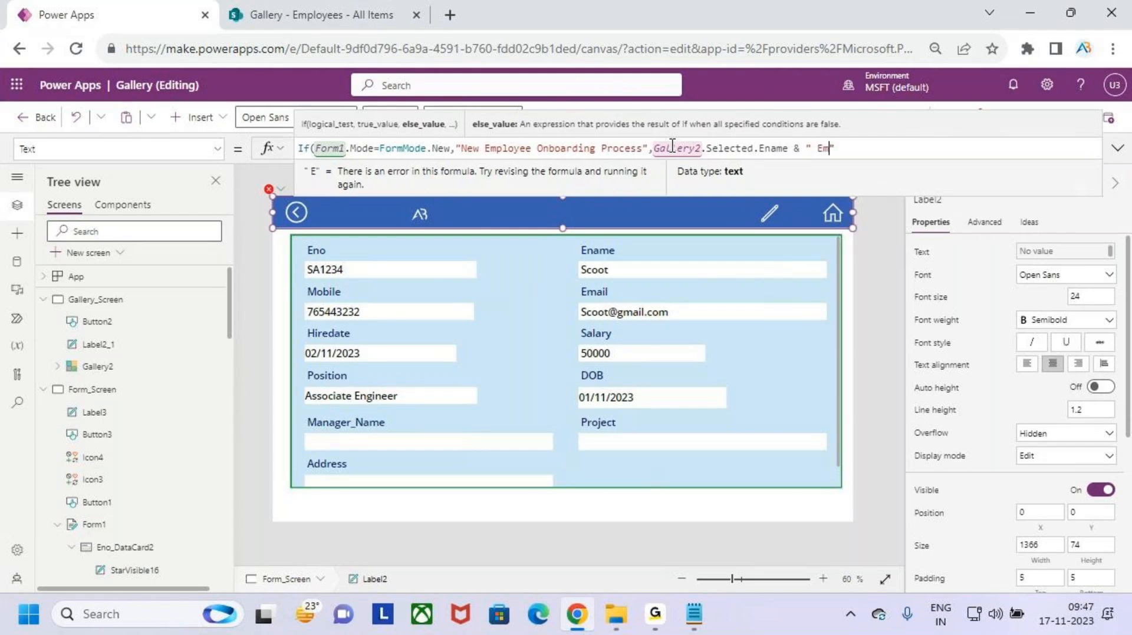
type("Details\"")
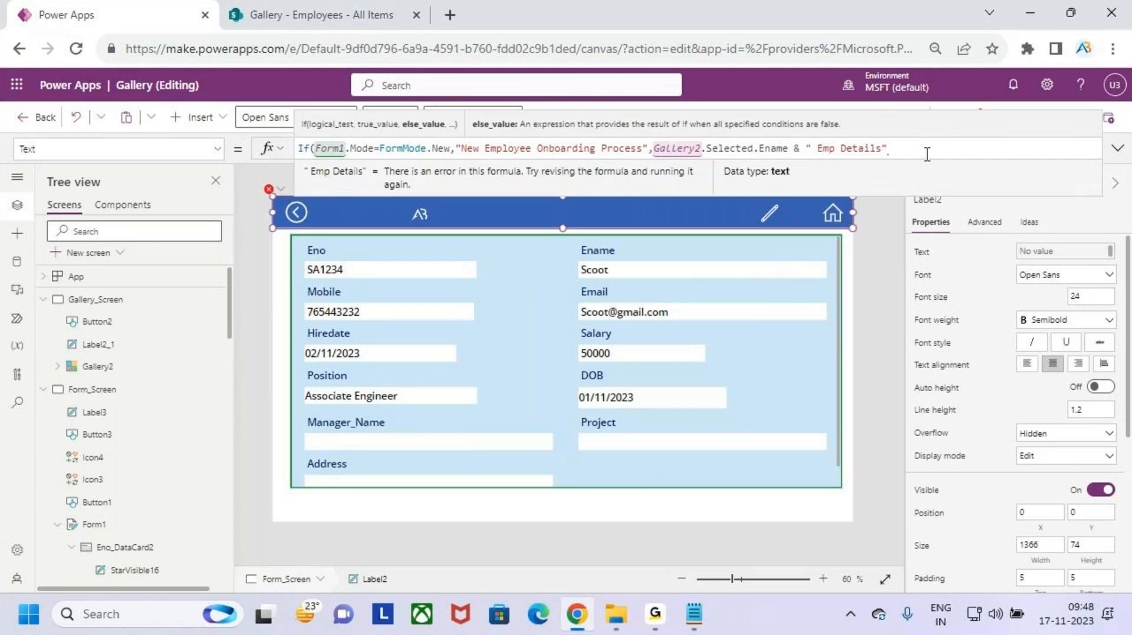
type(")")
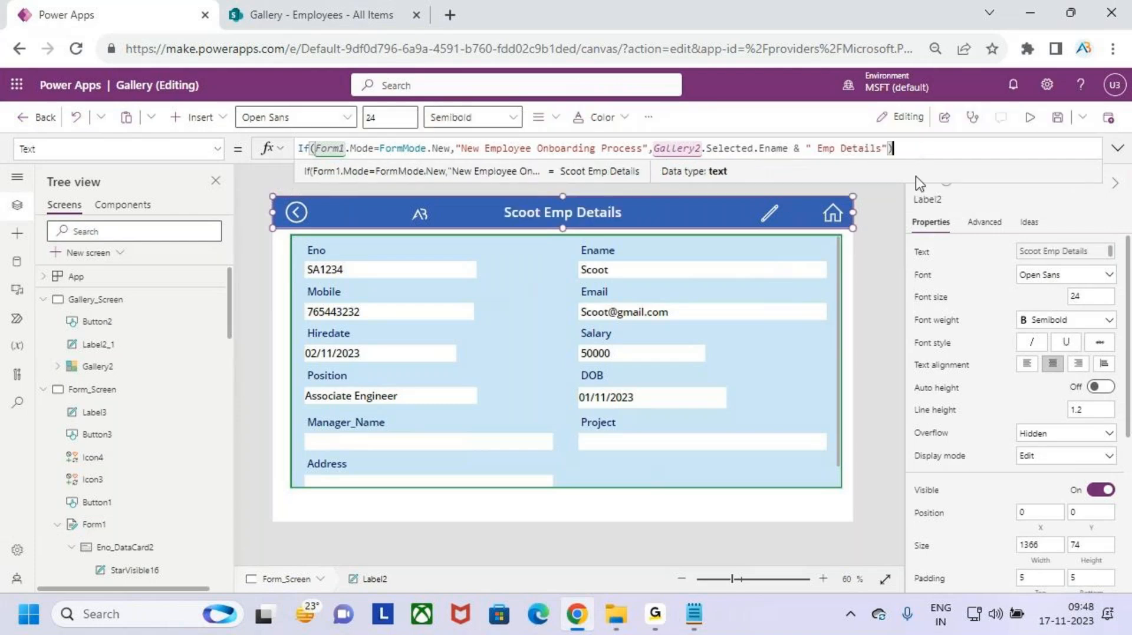
left_click(1057, 117)
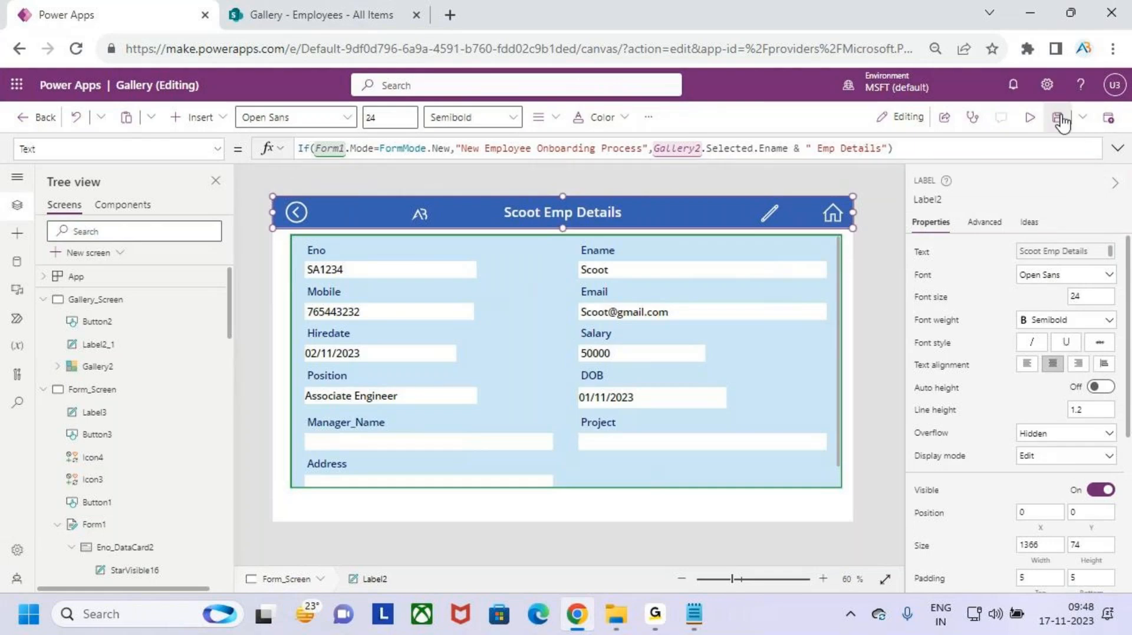
- Preview the app and check the title on the New Employee form
left_click(1032, 117)
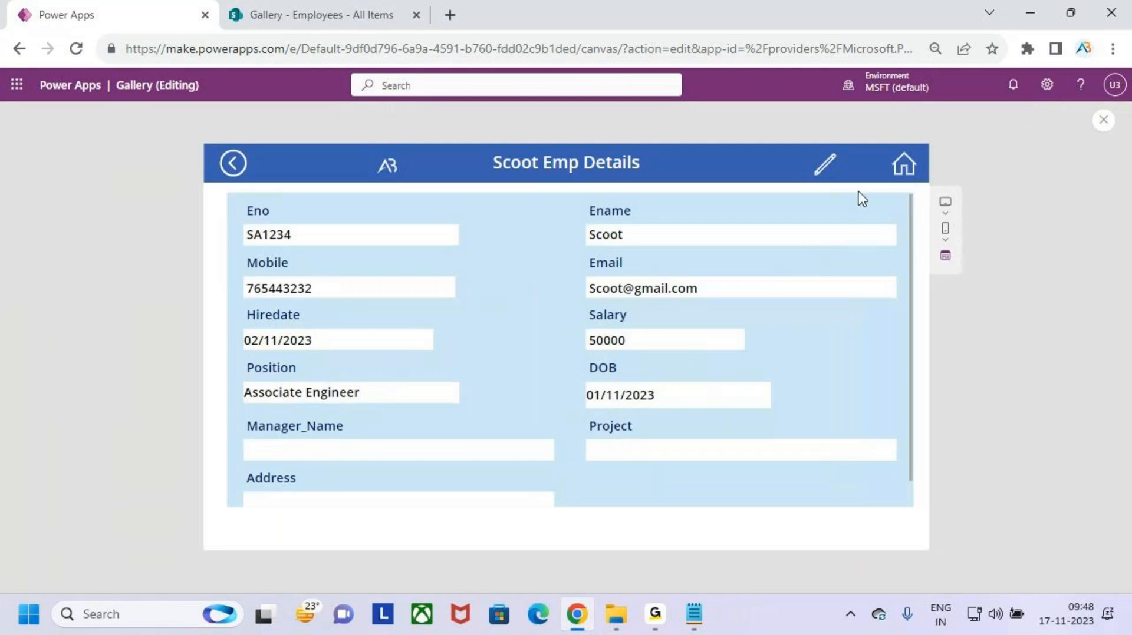
left_click(903, 167)
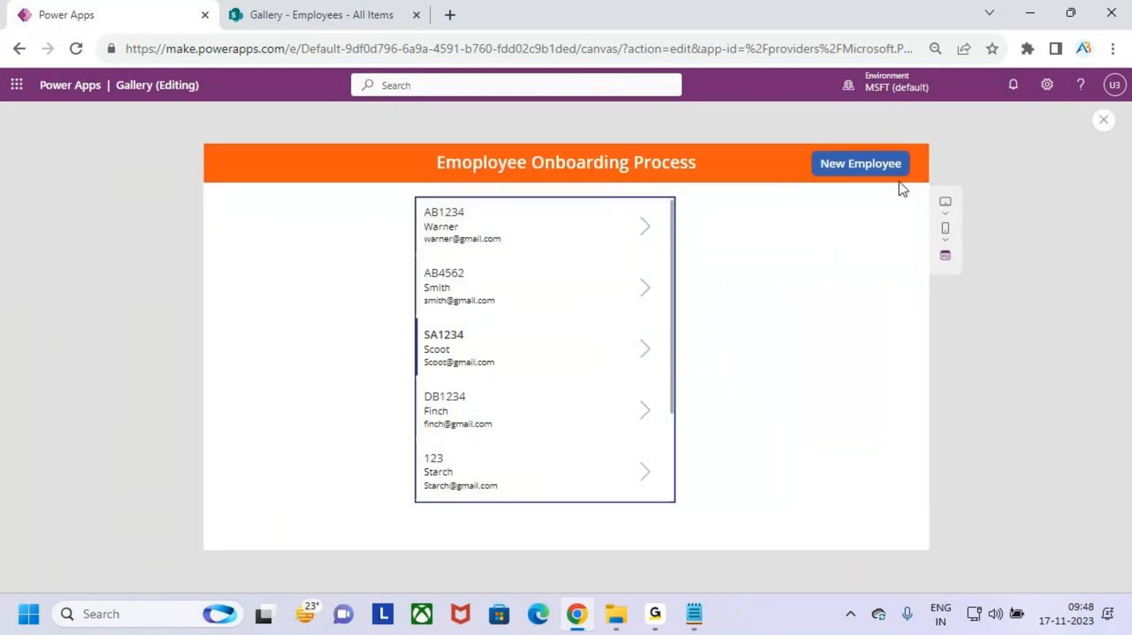
key("ctrl+2")
left_click_drag(809, 148, 913, 183)
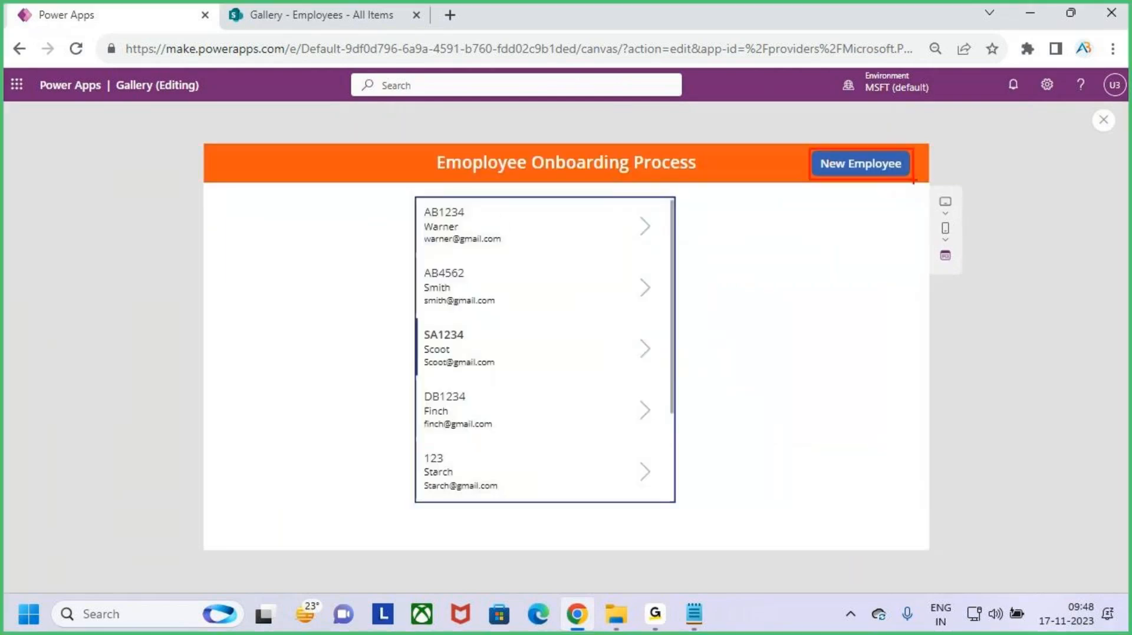
left_click(870, 170)
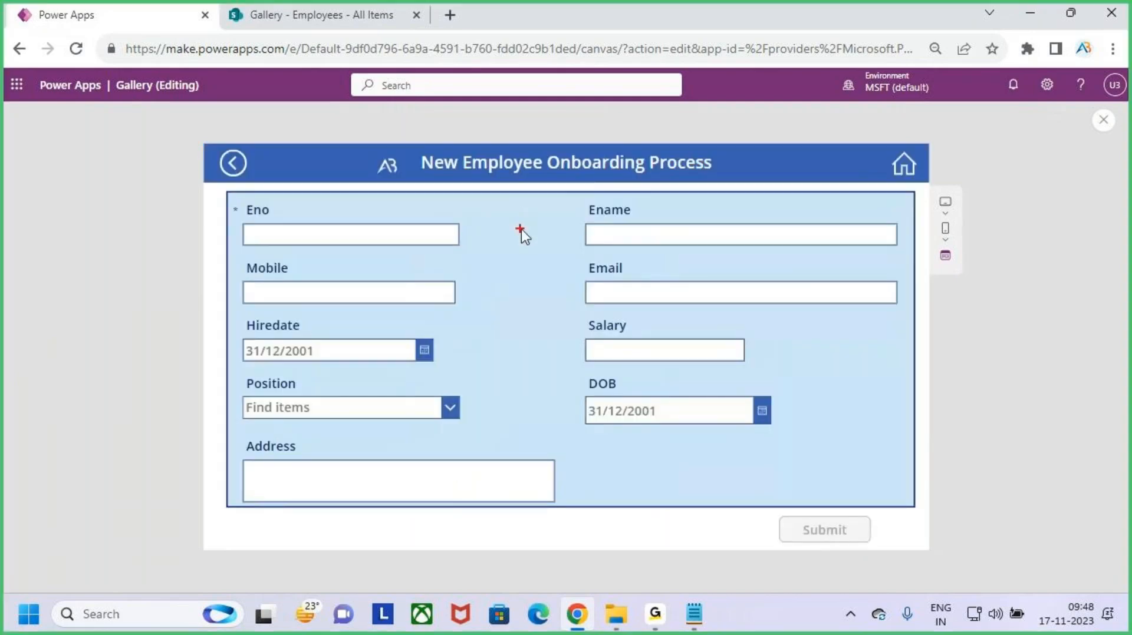
mouse_move(409, 144)
left_mouse_down()
mouse_move(519, 173)
mouse_move(748, 187)
left_mouse_up()
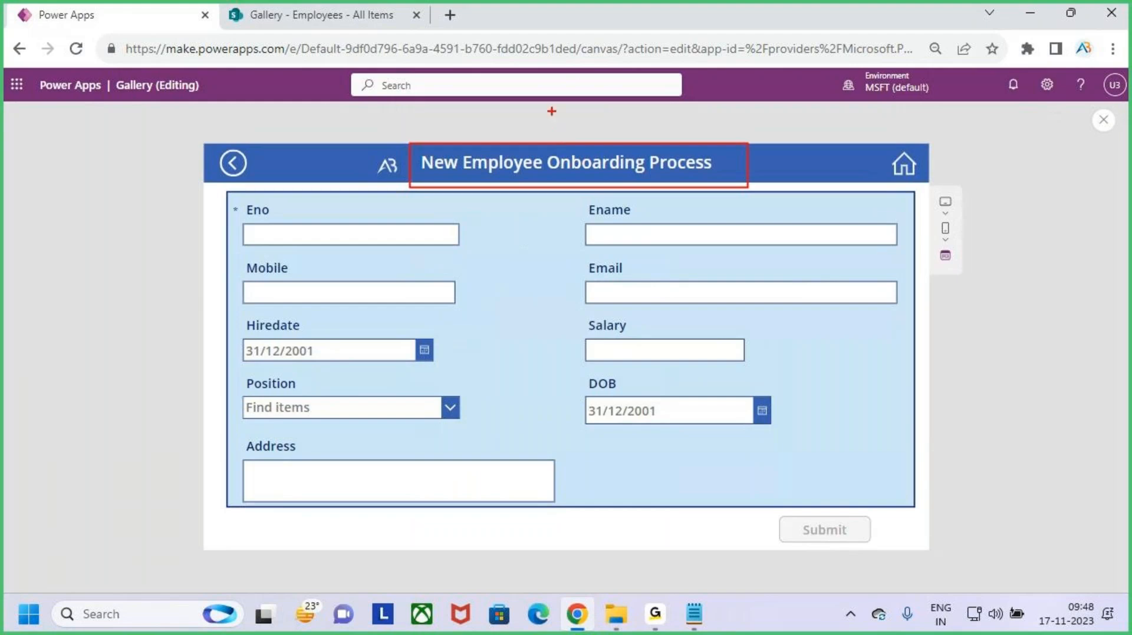
left_click_drag(552, 111, 563, 144)
left_click_drag(536, 136, 578, 143)
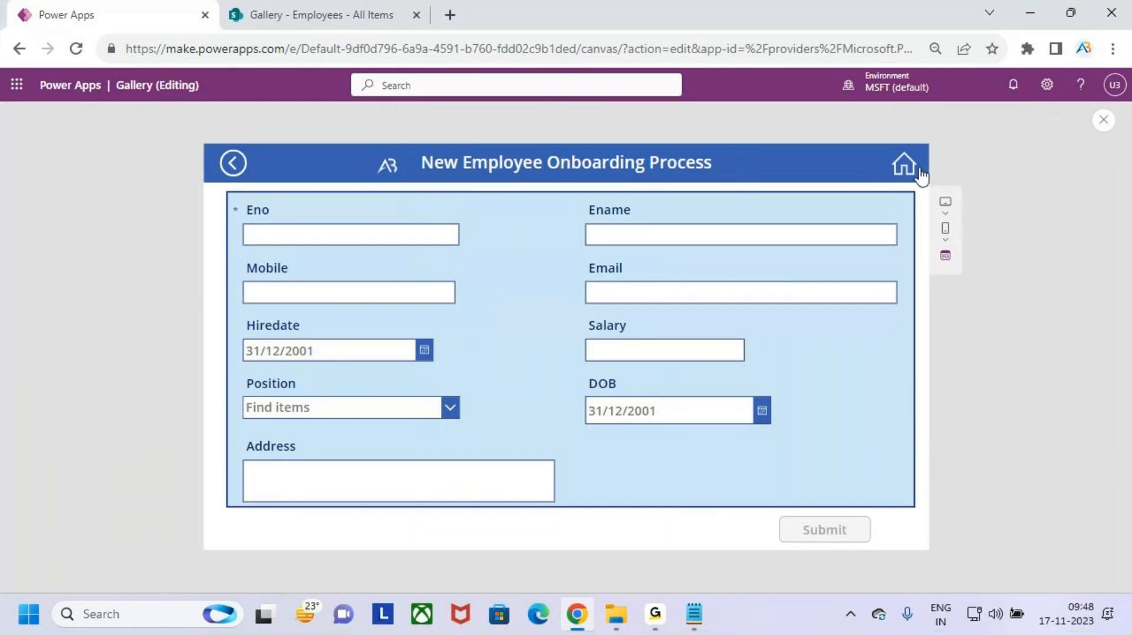
left_click(904, 165)
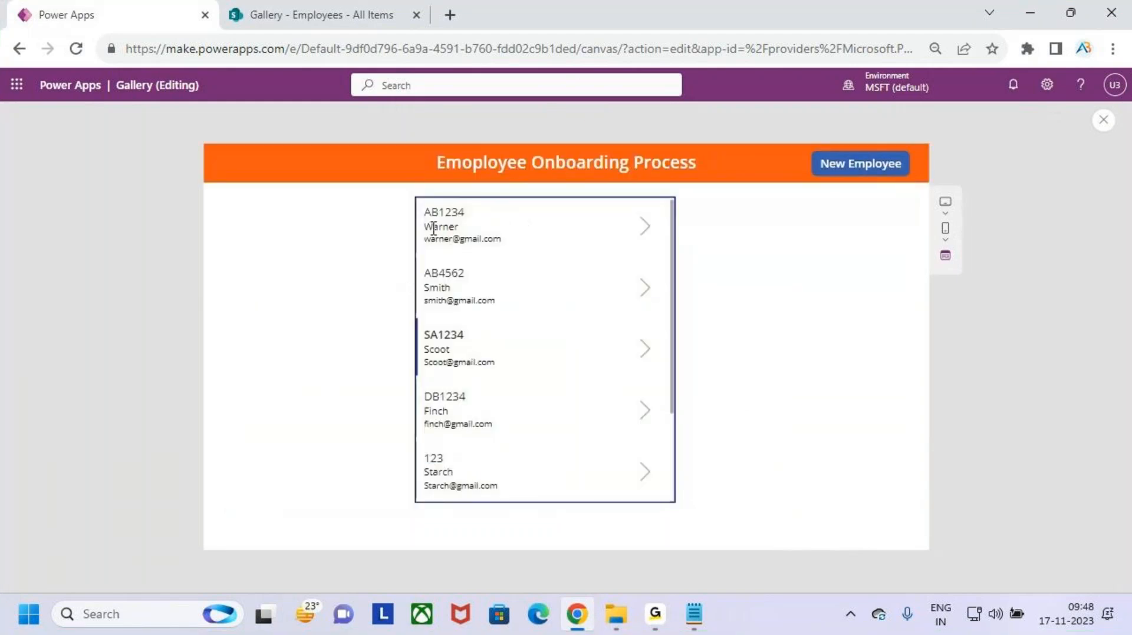
- Open the first employee's record, check its name-based title, and switch it to edit mode
left_click(645, 231)
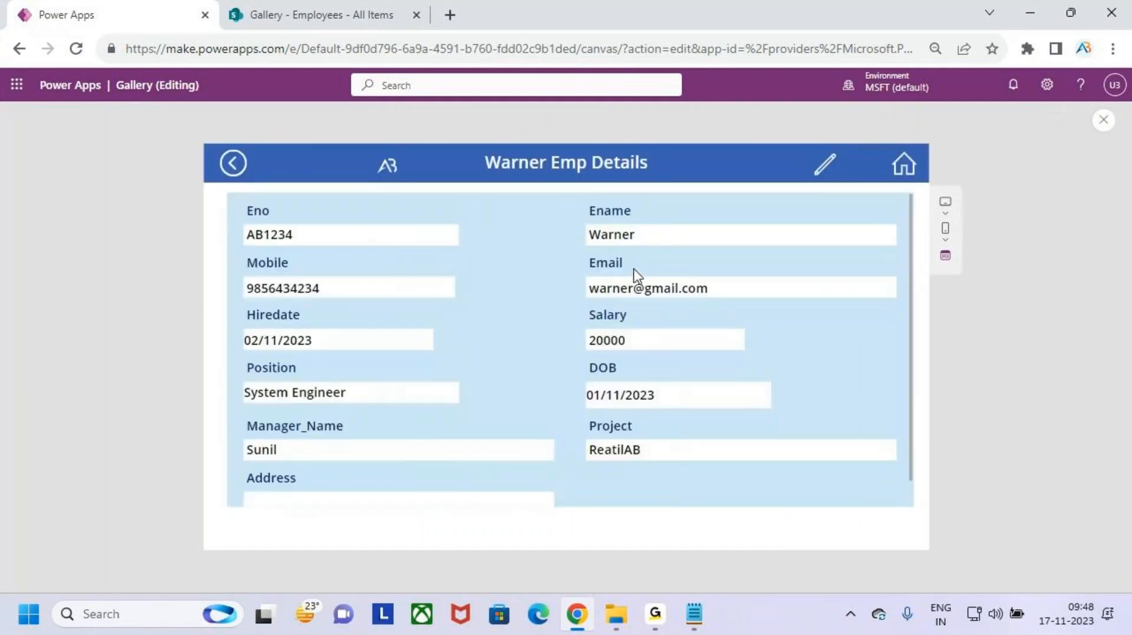
left_click_drag(472, 149, 667, 181)
left_click_drag(541, 109, 548, 149)
mouse_move(530, 135)
left_mouse_down()
mouse_move(549, 150)
mouse_move(548, 170)
left_mouse_up()
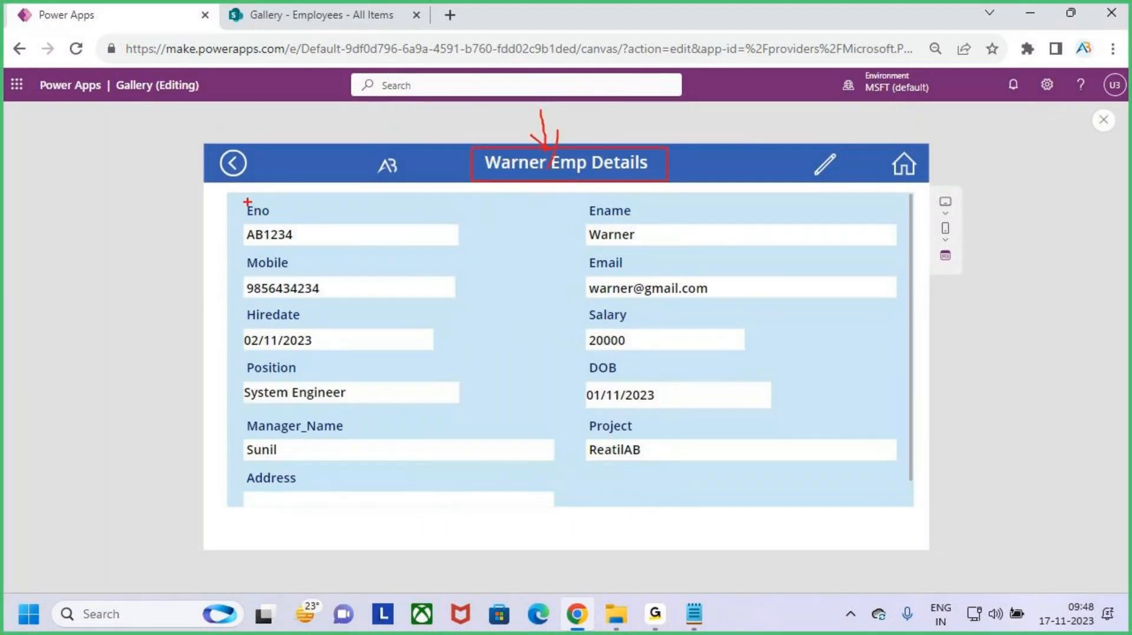
mouse_move(248, 202)
left_mouse_down()
mouse_move(572, 397)
mouse_move(844, 481)
left_mouse_up()
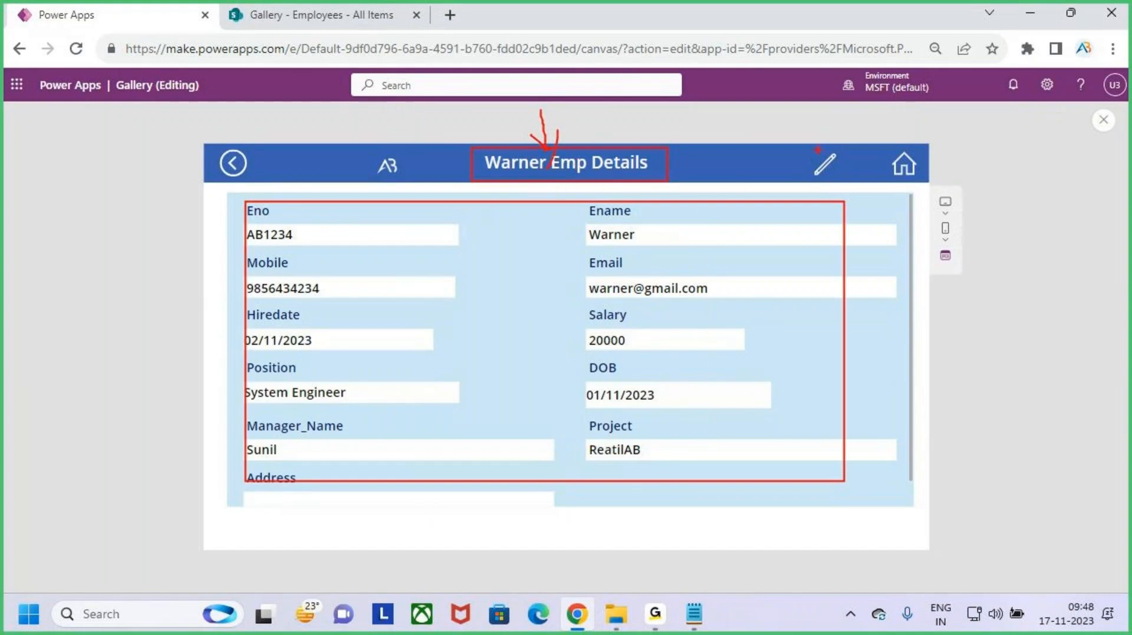
key("Escape")
left_click(828, 171)
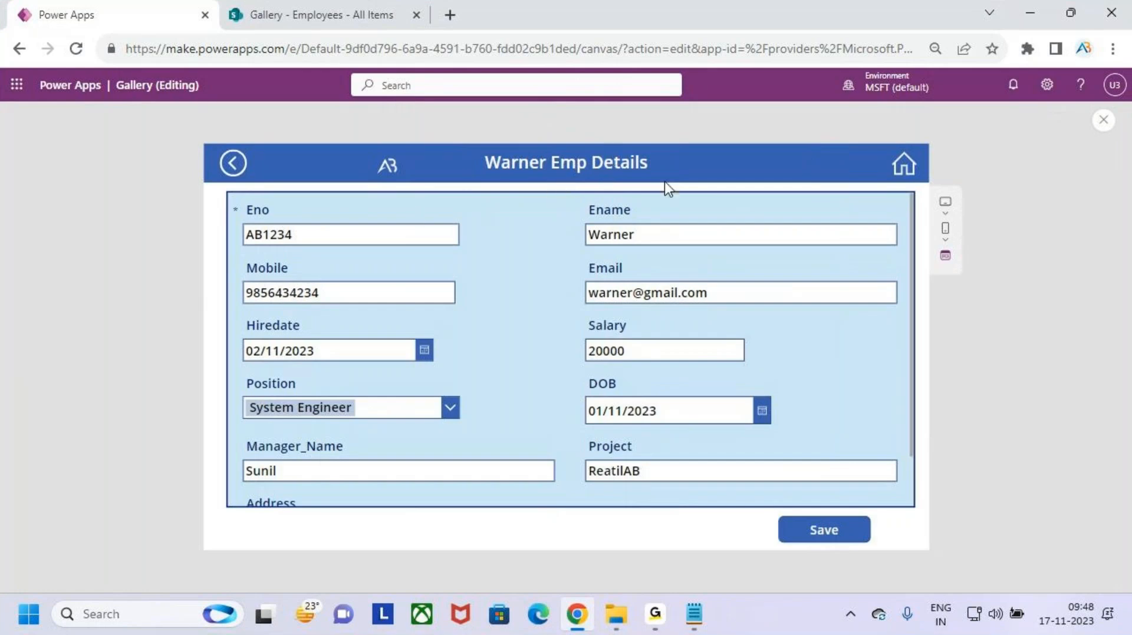
left_click(893, 170)
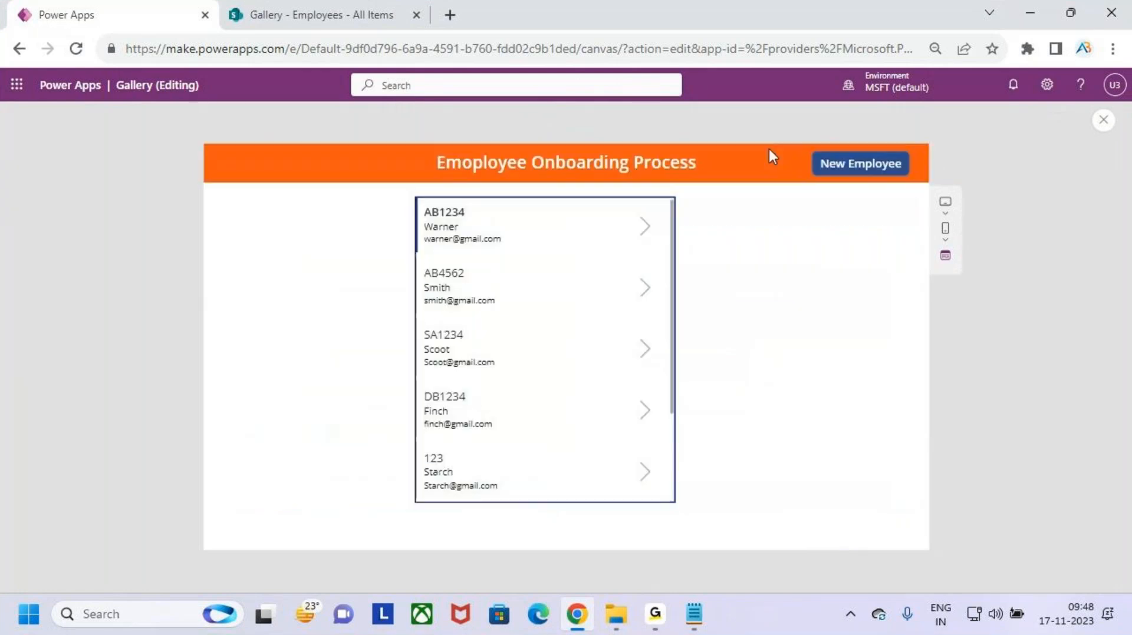
- Check the second and fourth employees' 'Emp Details' titles, then exit the preview
left_click(645, 289)
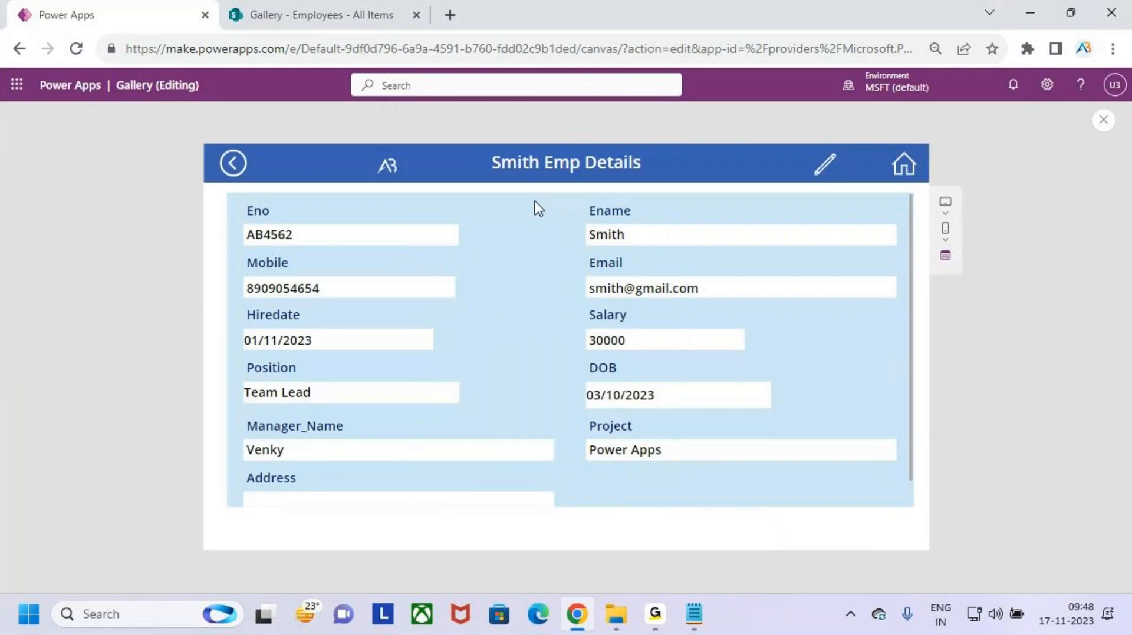
key("ctrl+2")
mouse_move(476, 147)
left_mouse_down()
mouse_move(631, 188)
mouse_move(665, 186)
left_mouse_up()
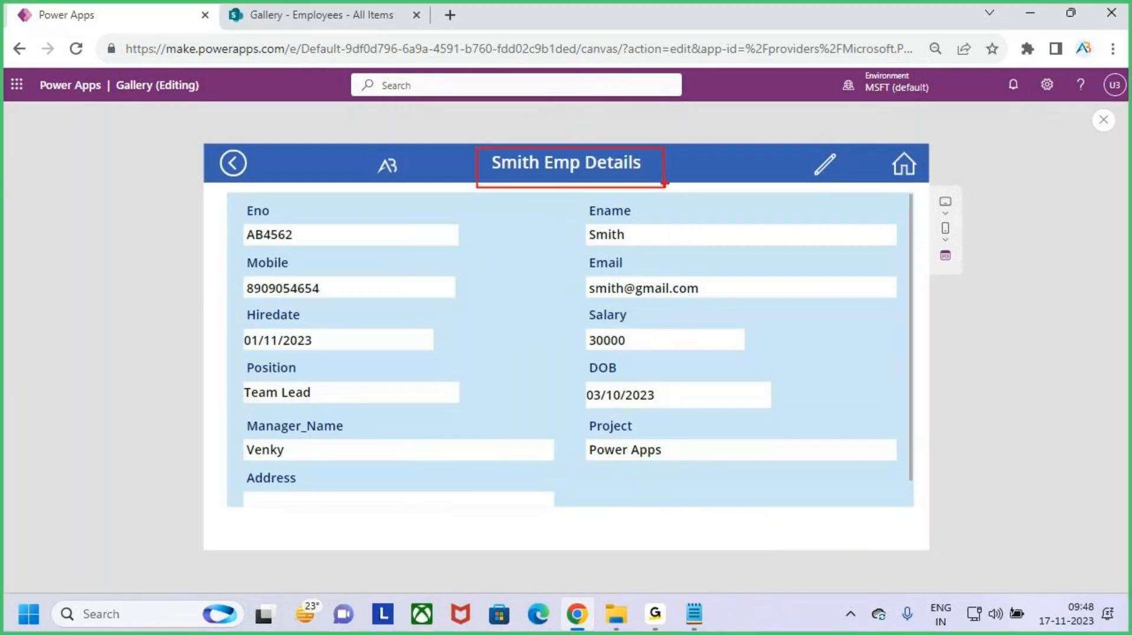
left_click_drag(253, 217, 709, 479)
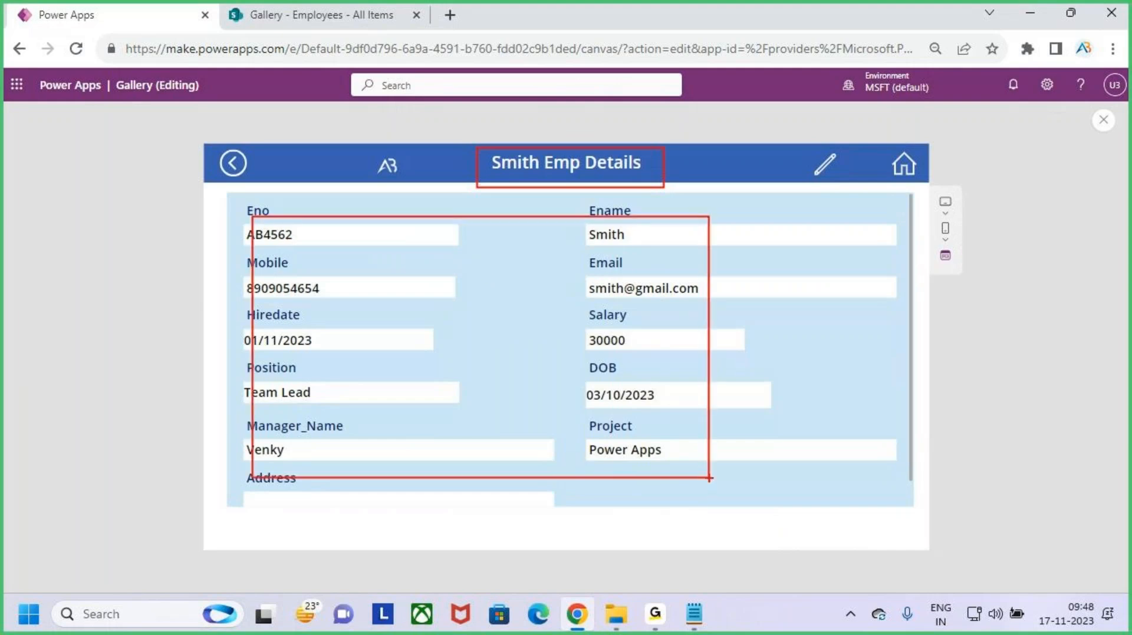
key("Escape")
left_click(234, 167)
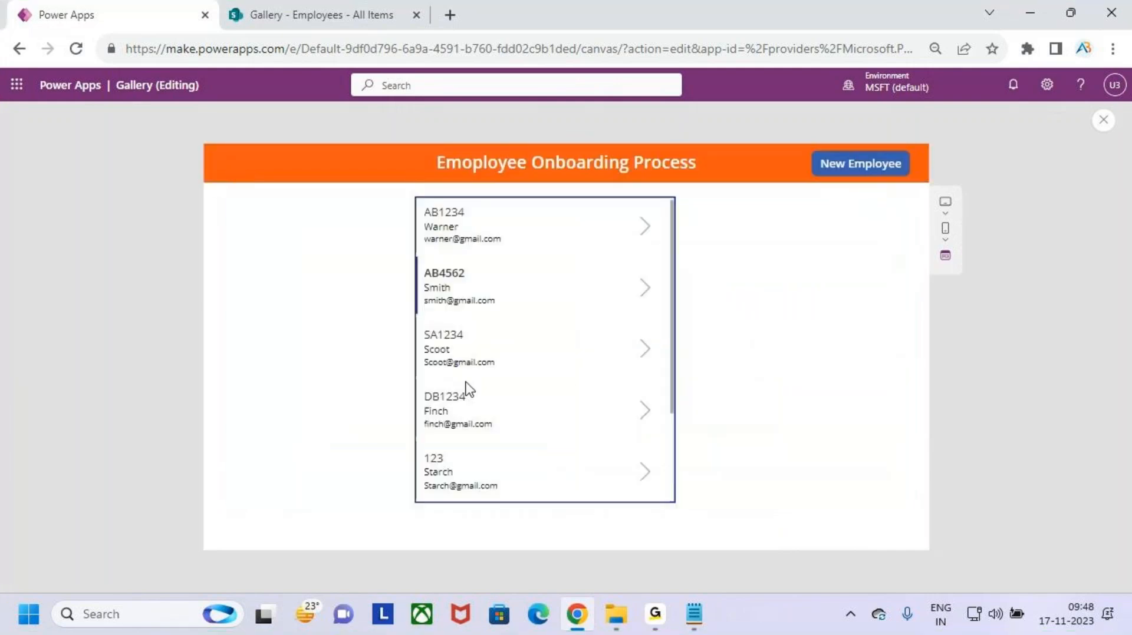
left_click(645, 419)
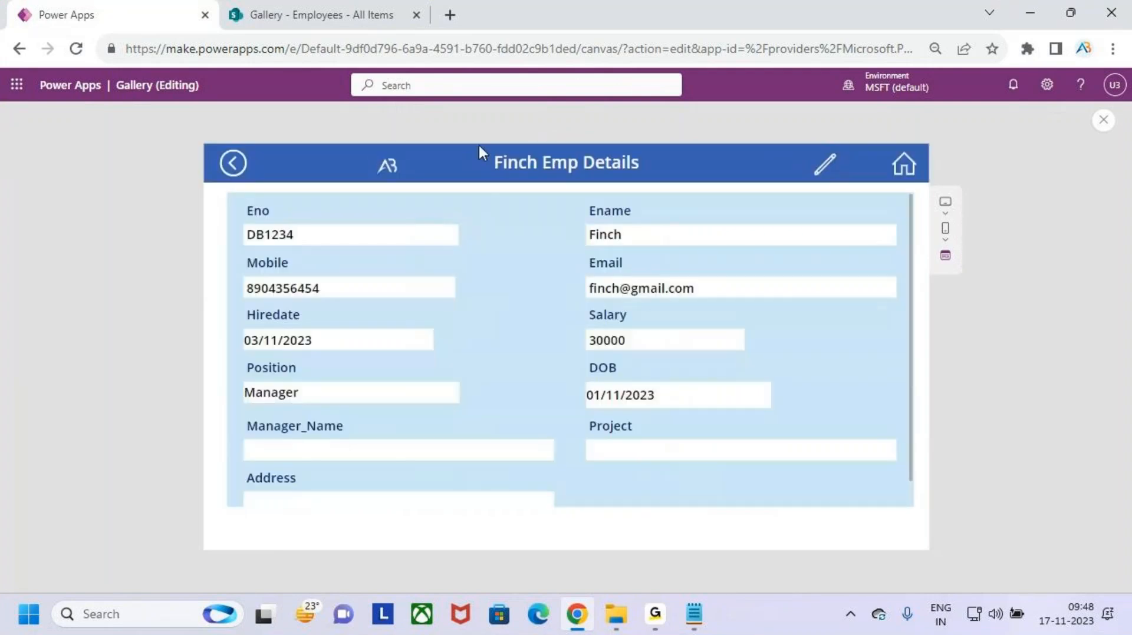
key("ctrl+2")
left_click_drag(470, 149, 708, 193)
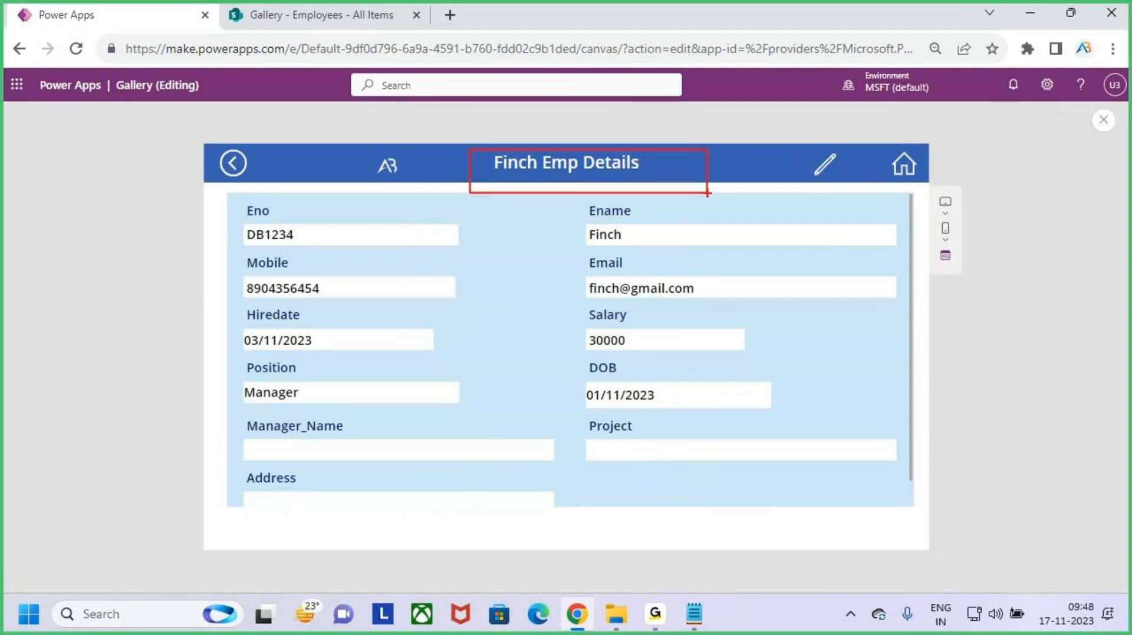
key("Escape")
left_click(1104, 121)
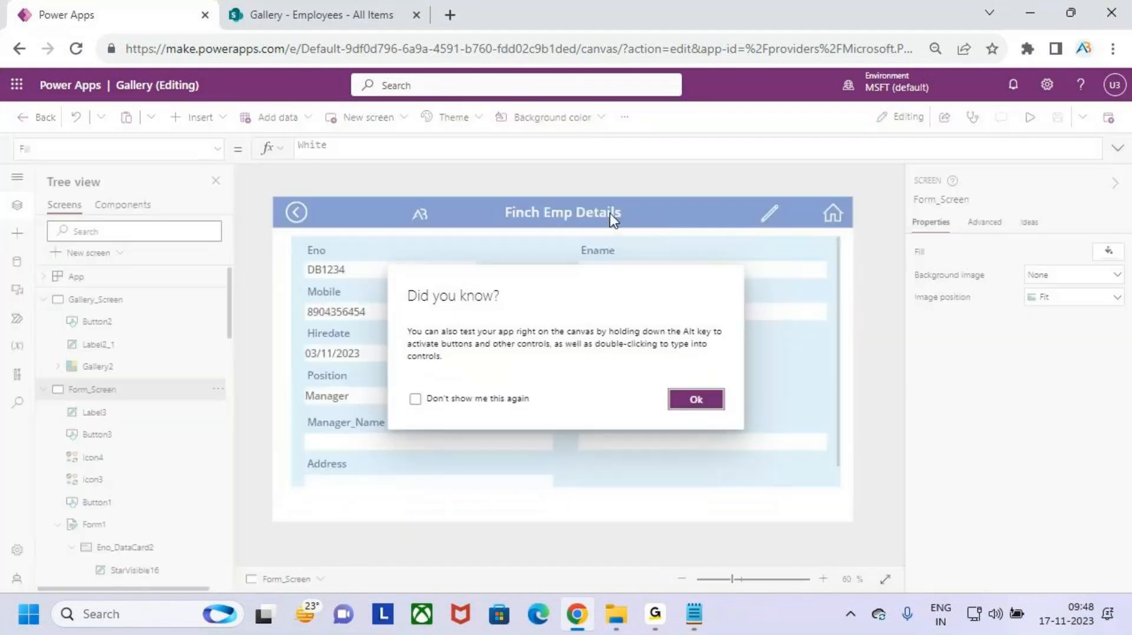
- Expand the title label's formula and review the Form1.Mode=FormMode.New check and onboarding heading
left_click(696, 400)
left_click(585, 212)
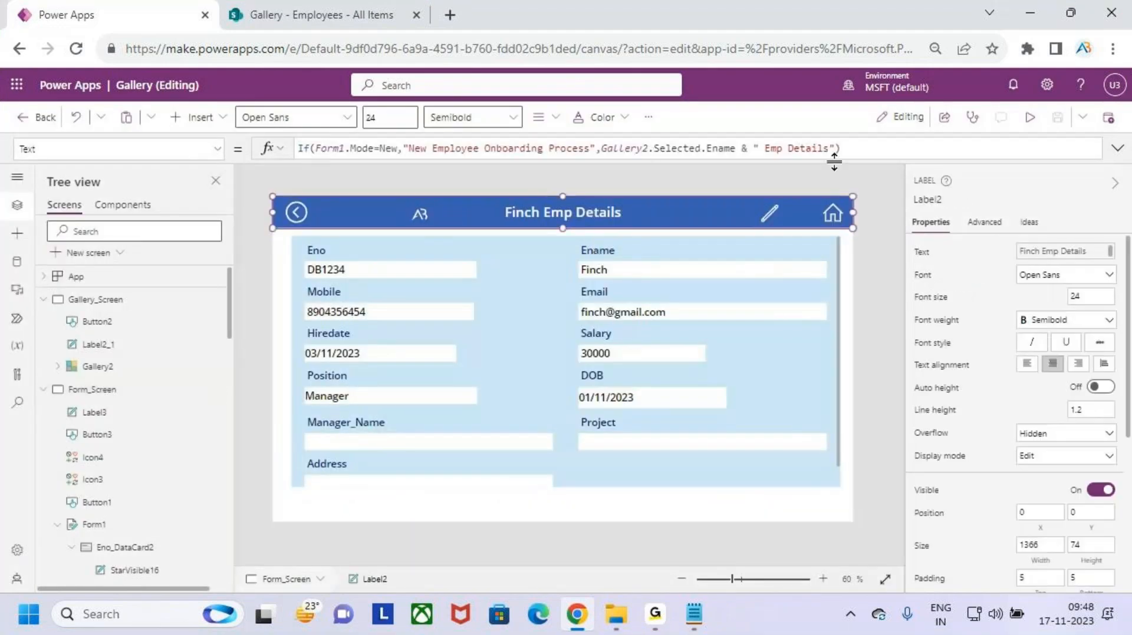
left_click(1117, 148)
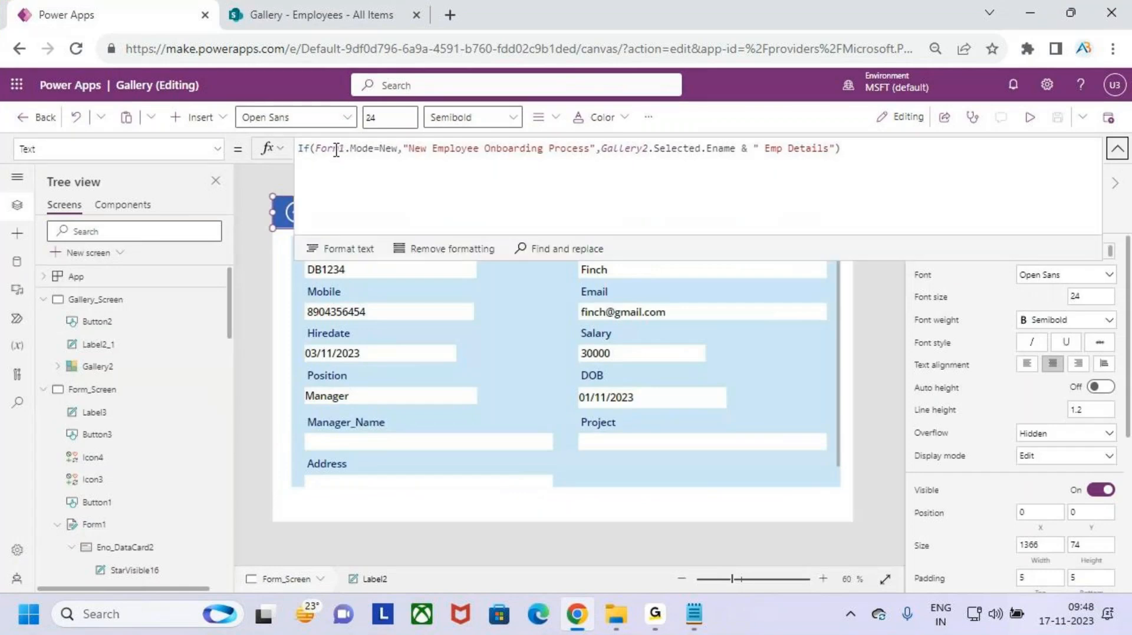
left_click_drag(336, 151, 645, 150)
left_click(412, 164)
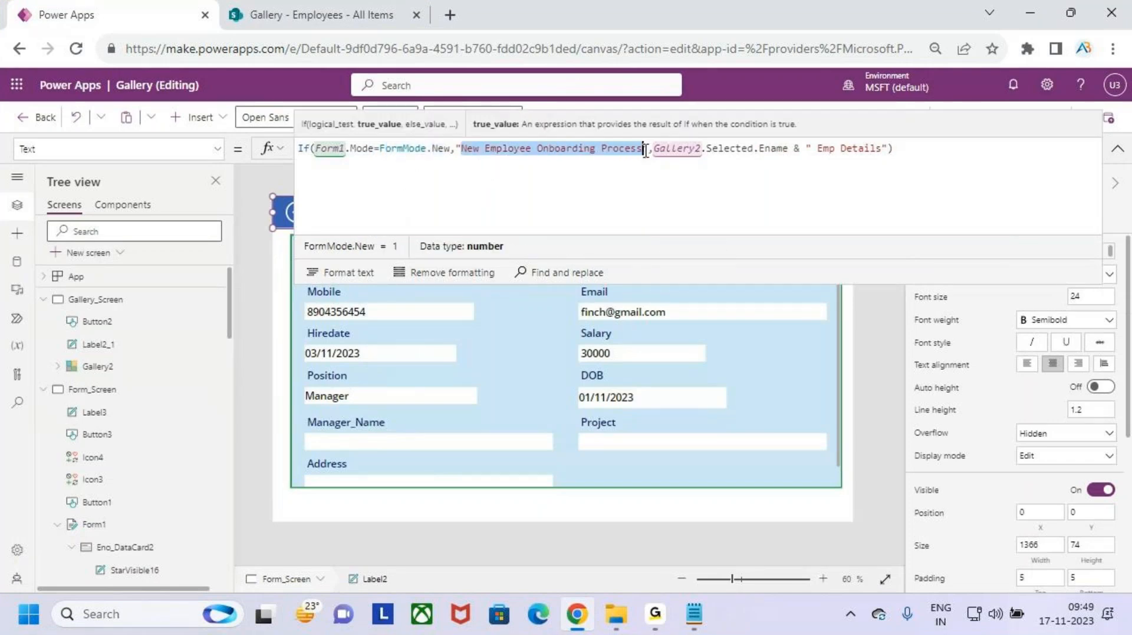
left_click(658, 170)
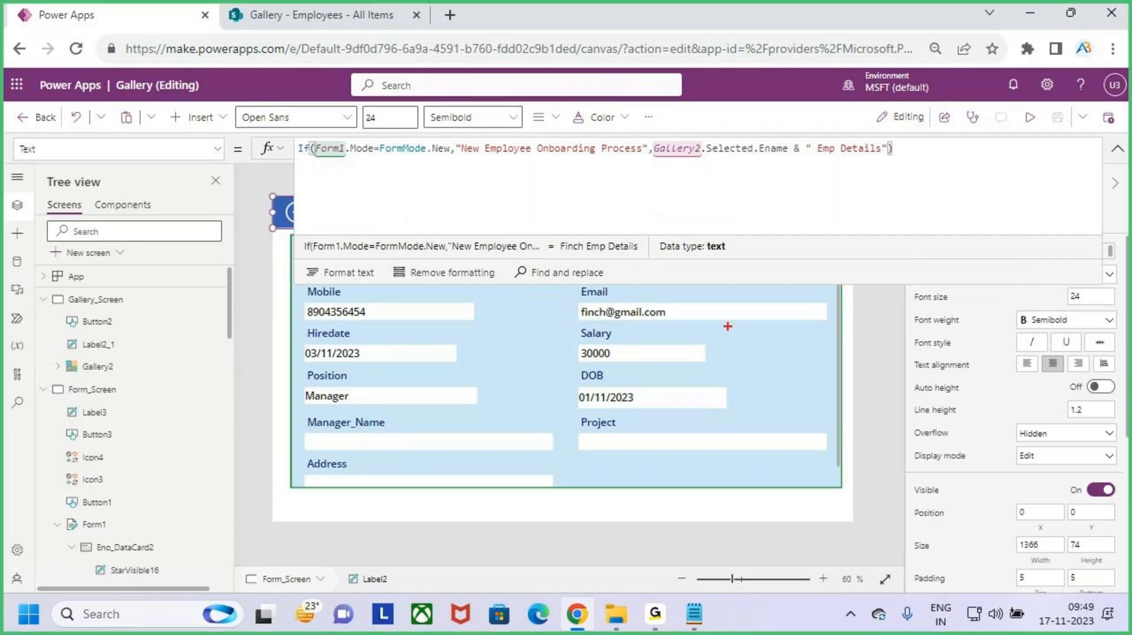
mouse_move(769, 300)
left_mouse_down()
mouse_move(719, 309)
mouse_move(766, 328)
mouse_move(865, 322)
left_mouse_up()
mouse_move(869, 282)
left_mouse_down()
mouse_move(870, 321)
mouse_move(886, 321)
left_mouse_up()
left_click_drag(760, 434, 787, 429)
left_click_drag(795, 426, 796, 447)
mouse_move(796, 416)
left_mouse_down()
mouse_move(832, 410)
mouse_move(937, 433)
left_mouse_up()
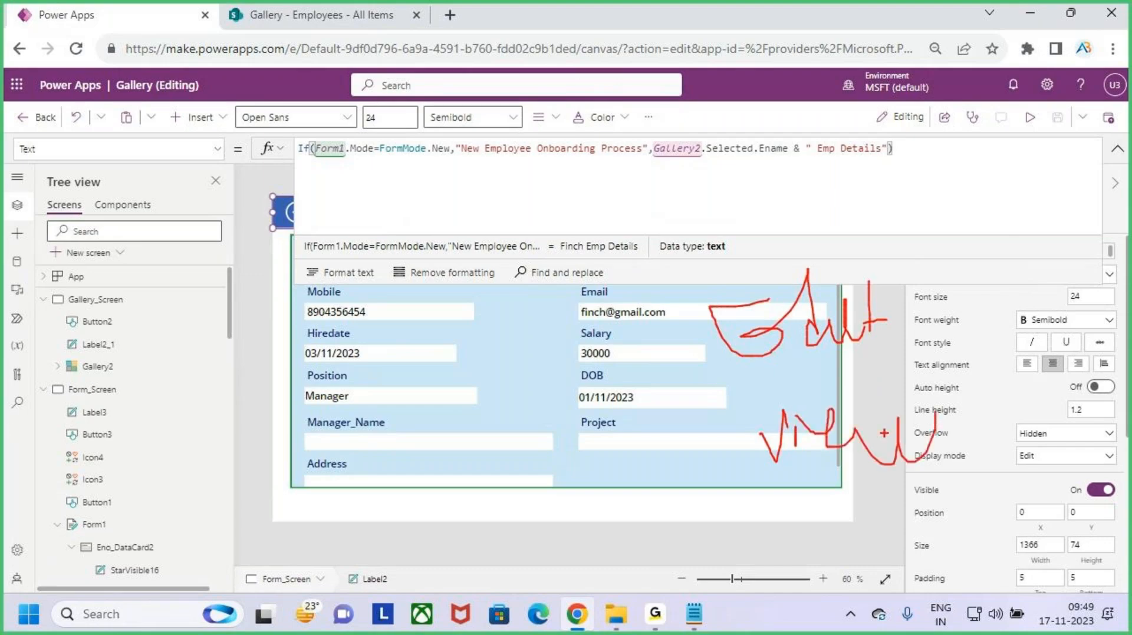
key("Escape")
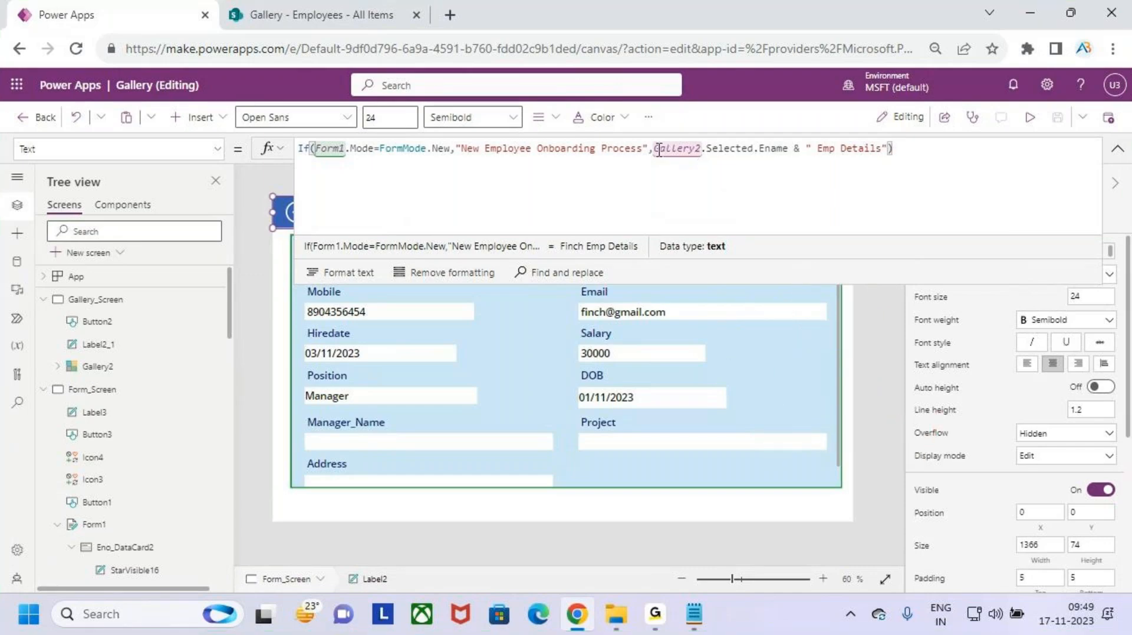
- Review the Gallery2.Selected.Ename & " Emp Details" branch, then collapse the formula bar and preview
left_click_drag(656, 147, 700, 148)
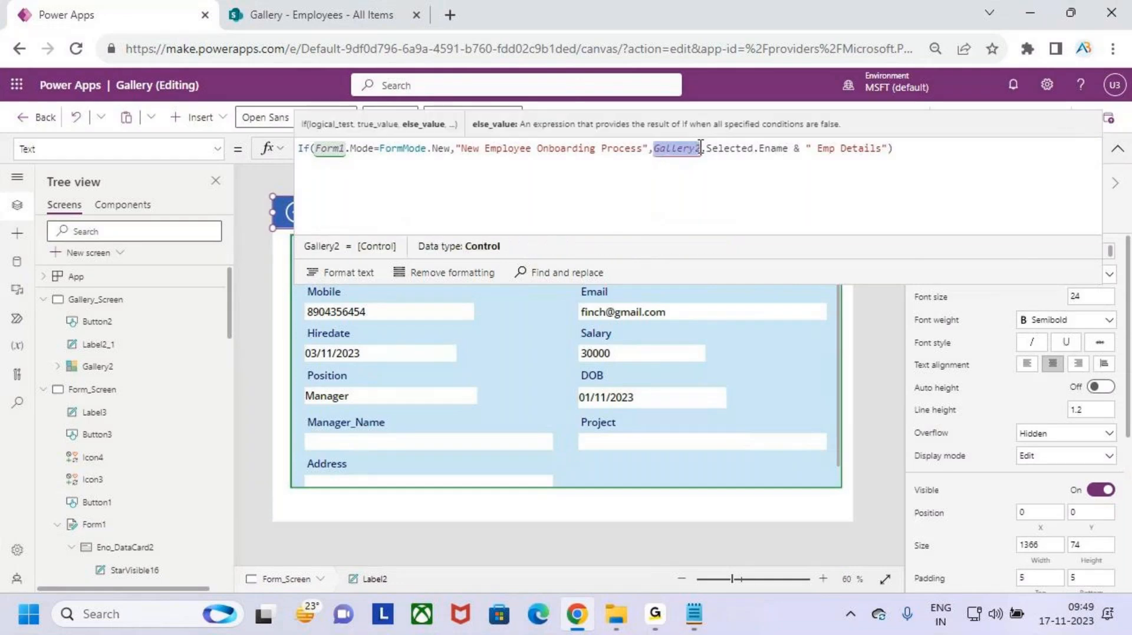
double_click(722, 148)
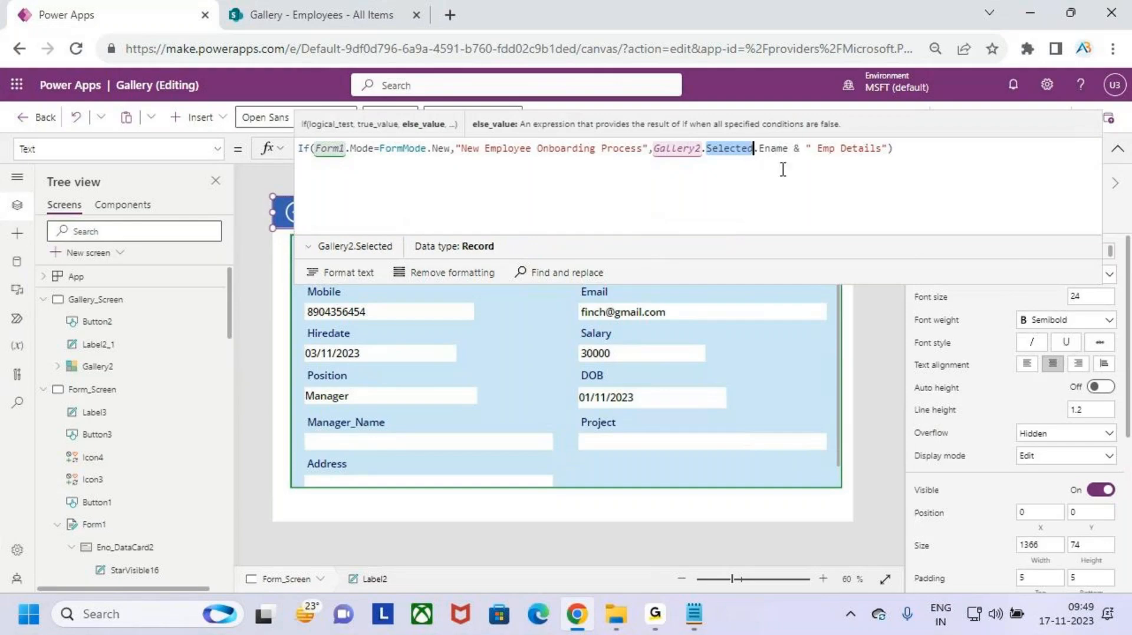
left_click_drag(759, 148, 784, 148)
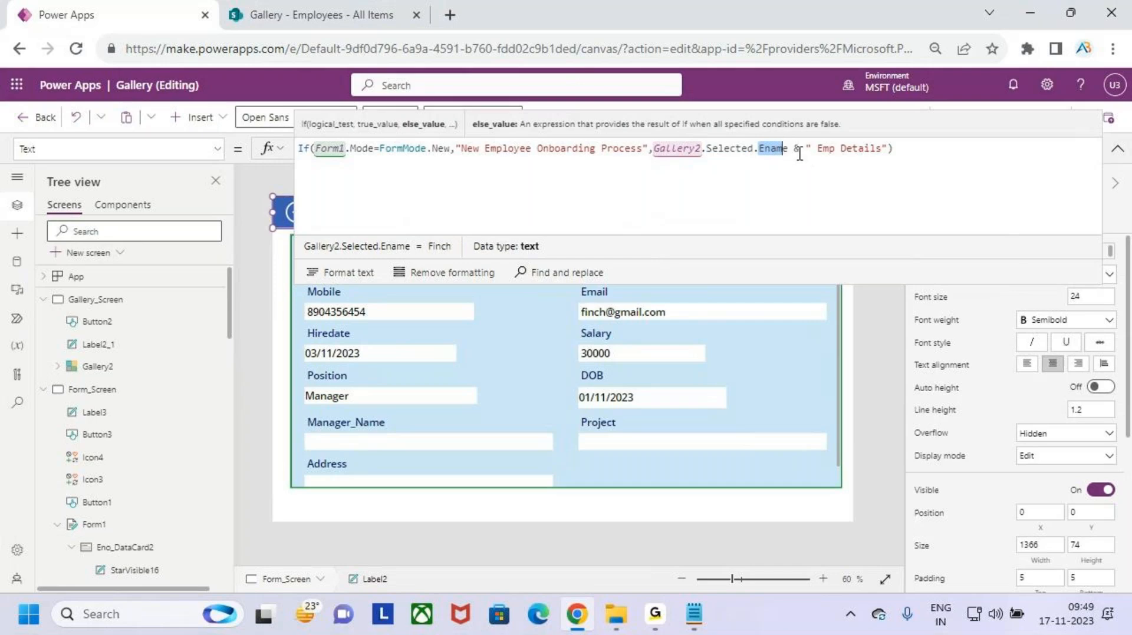
double_click(798, 148)
left_click_drag(818, 149, 881, 148)
left_click(908, 151)
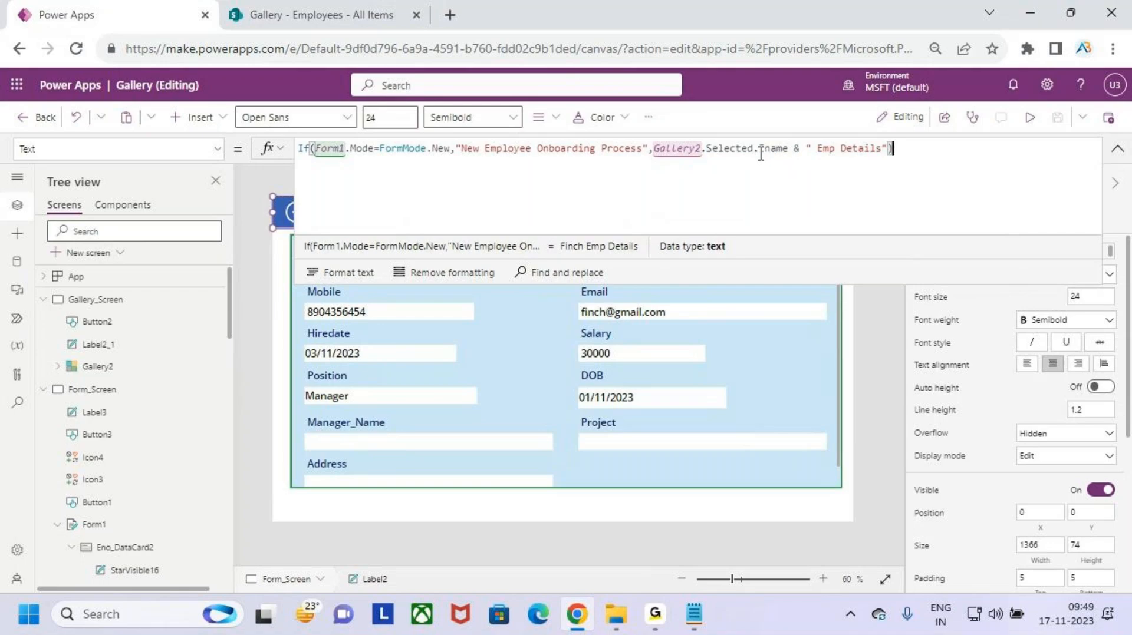
left_click_drag(759, 148, 886, 149)
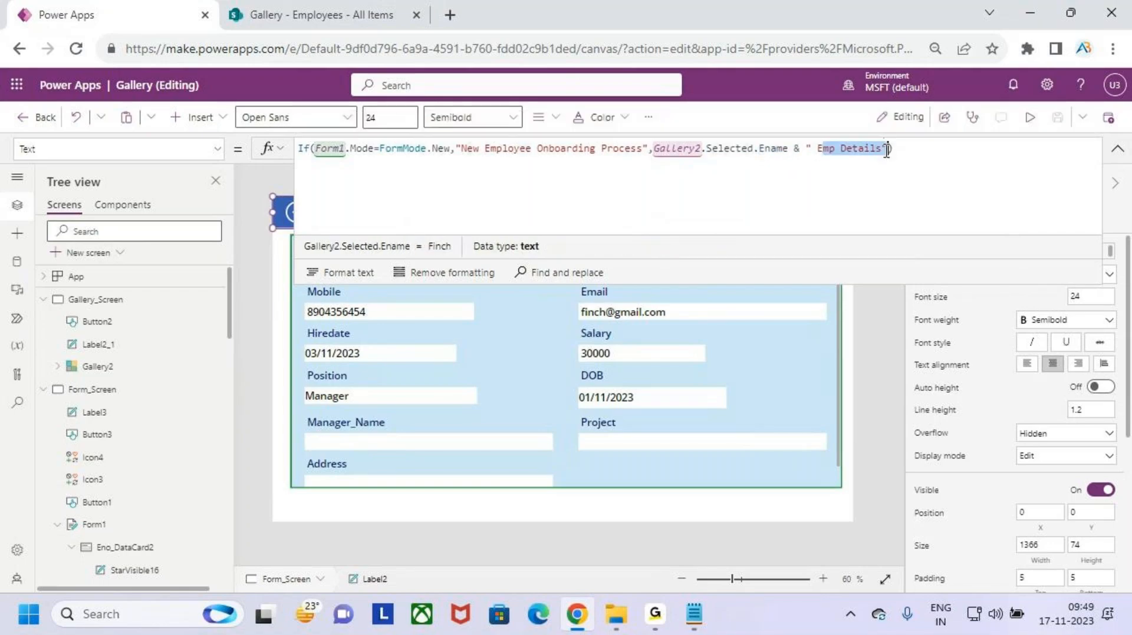
left_click(915, 148)
left_click(1117, 149)
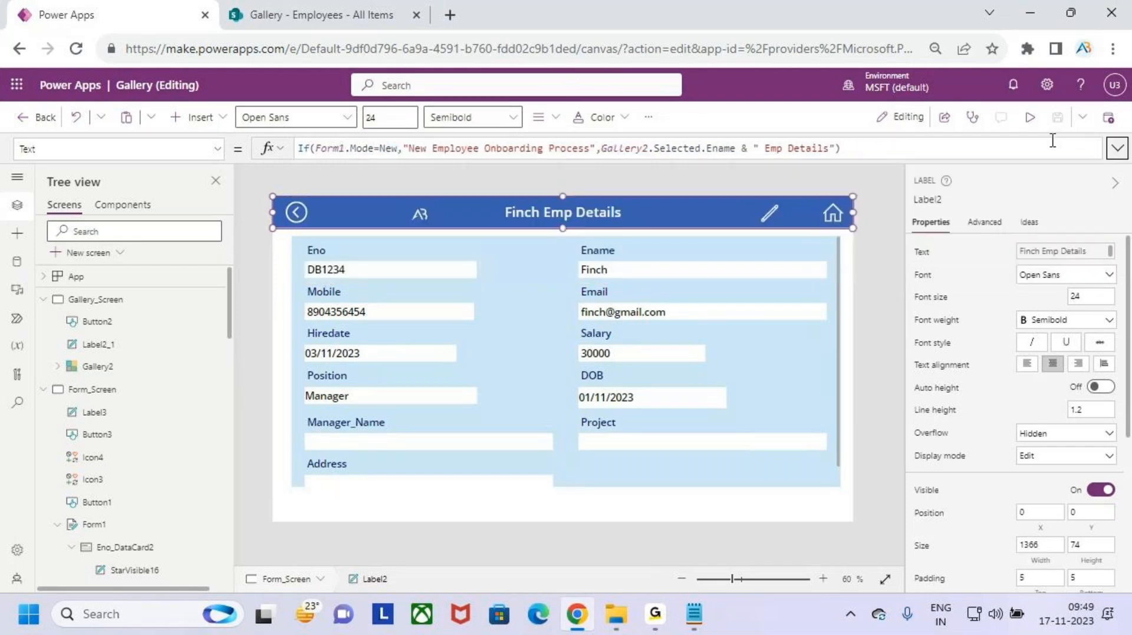
left_click(1030, 117)
- Return to the employee list and open Starch's record, titled 'Starch Emp Details'
left_click(908, 161)
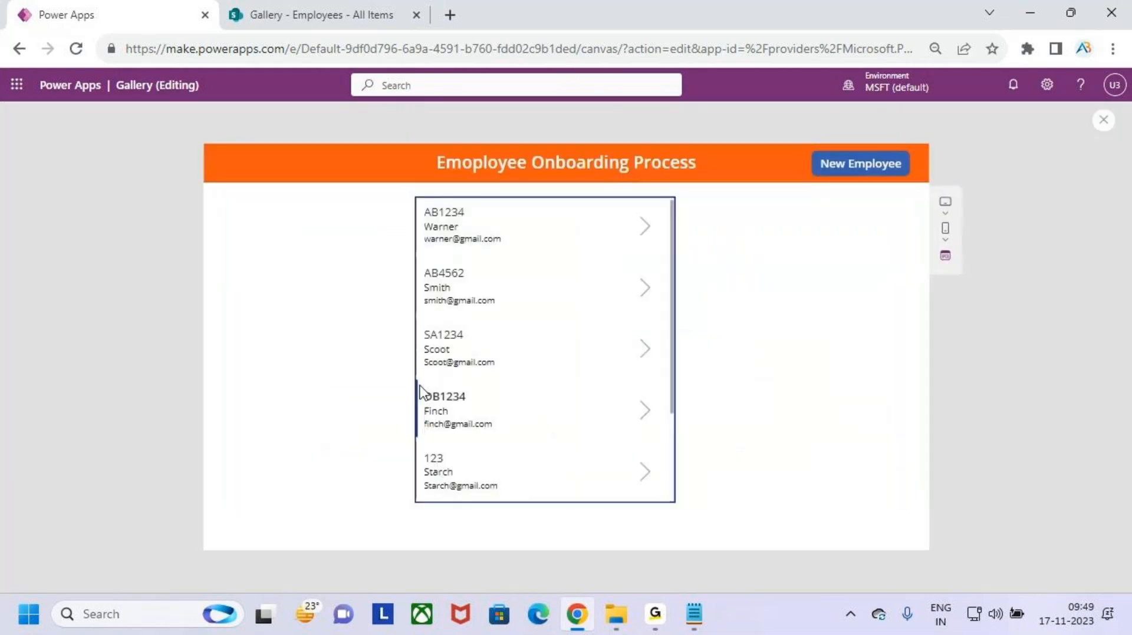
left_click(638, 476)
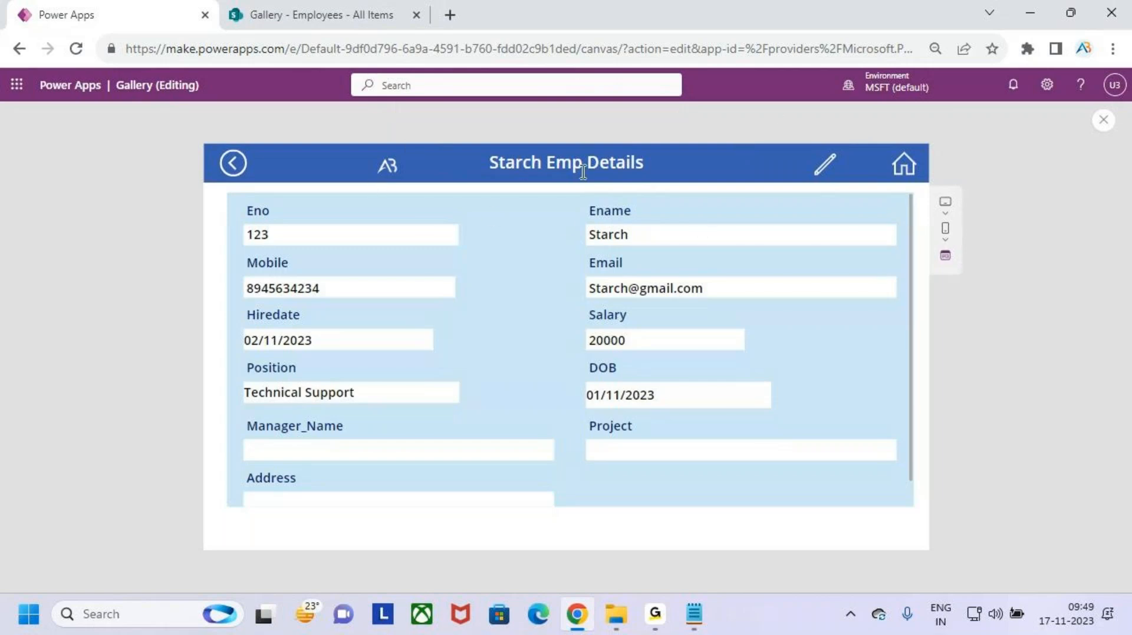
- In preview, open the first employee's details from the gallery, then return to the home gallery
left_click(902, 167)
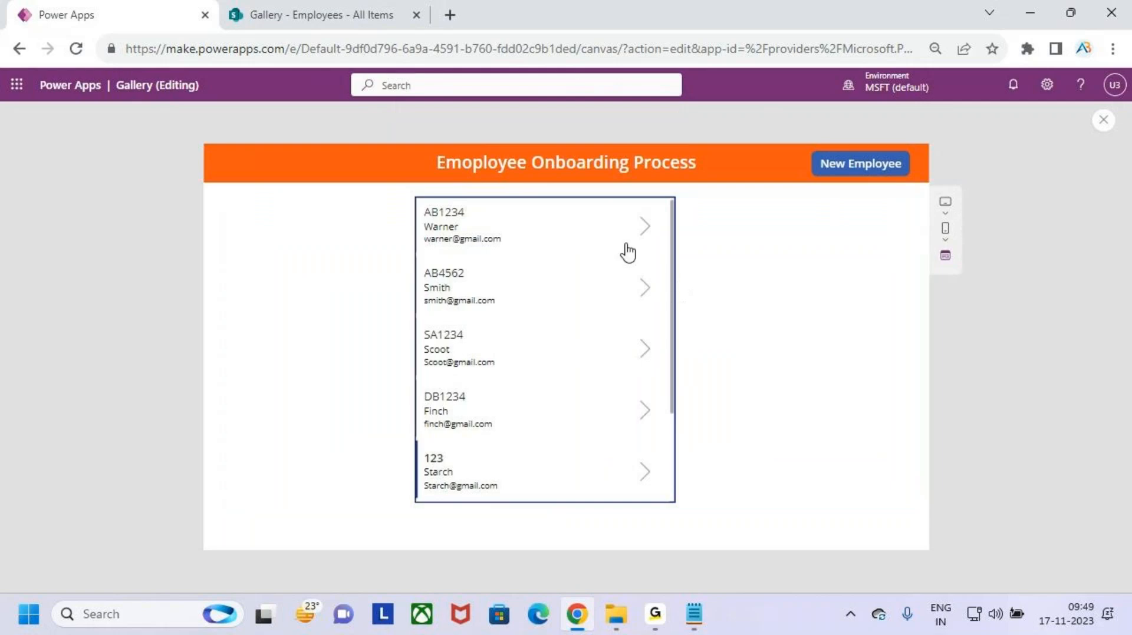
left_click(646, 229)
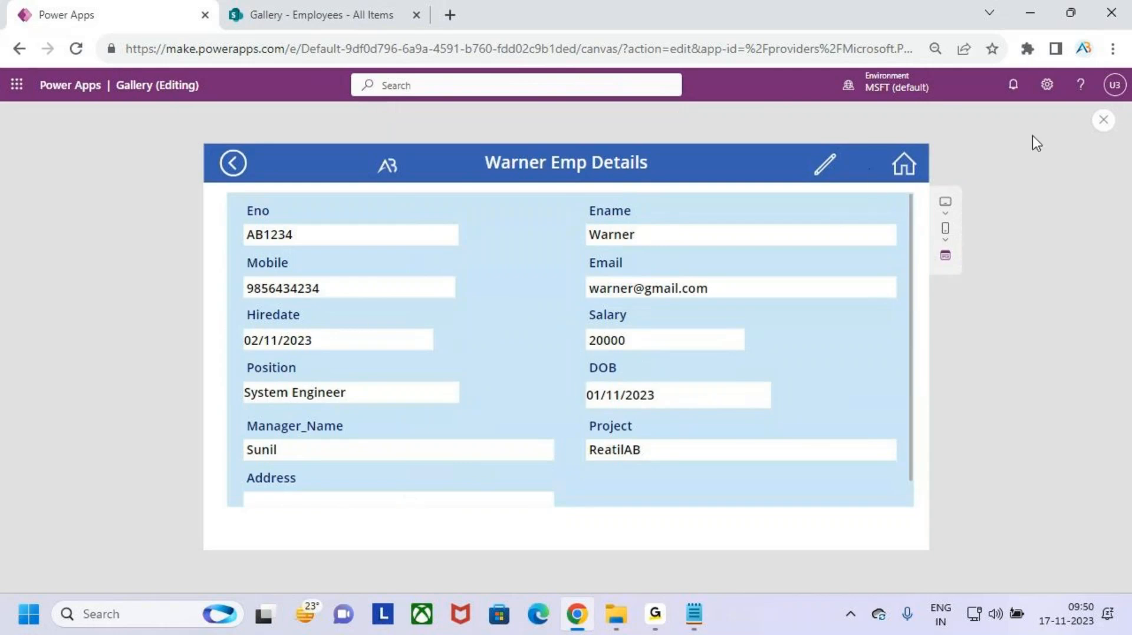
left_click(901, 166)
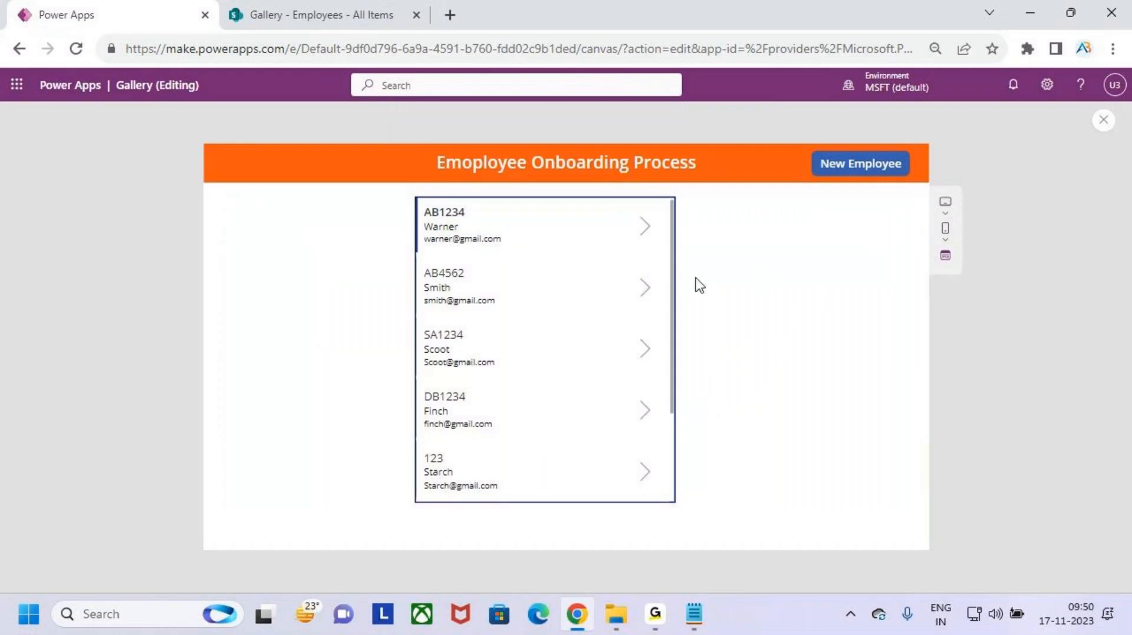
- Start a New Employee record: Eno ab5643, name, mobile, suggested email, address Hyd, salary 200000
left_click(861, 165)
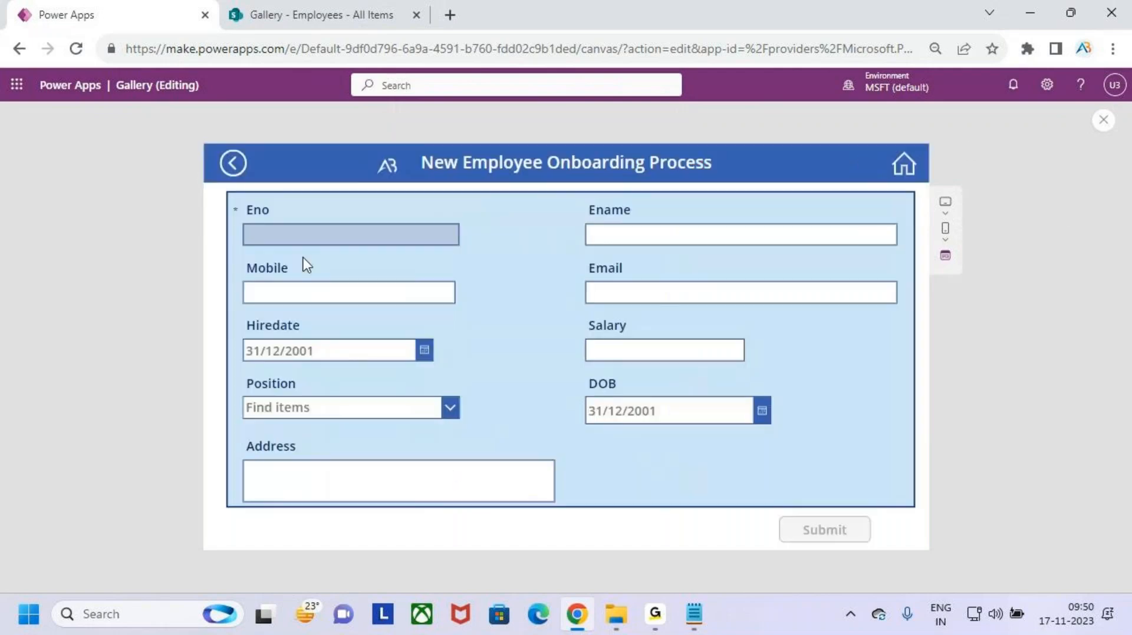
left_click(338, 238)
type("ab")
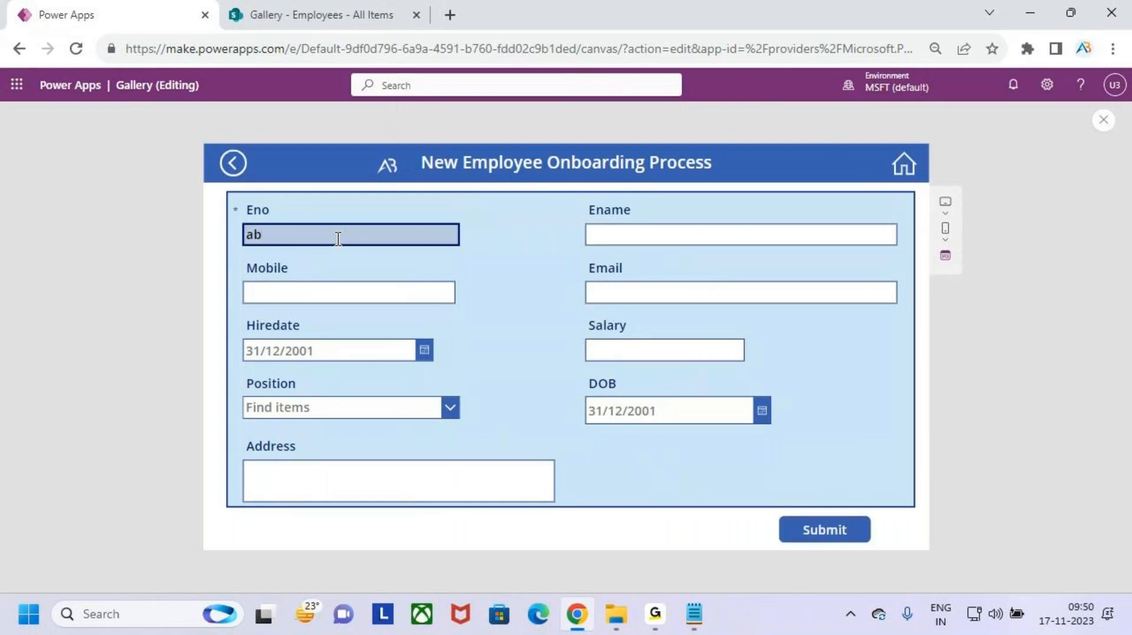
type("5643")
left_click(644, 241)
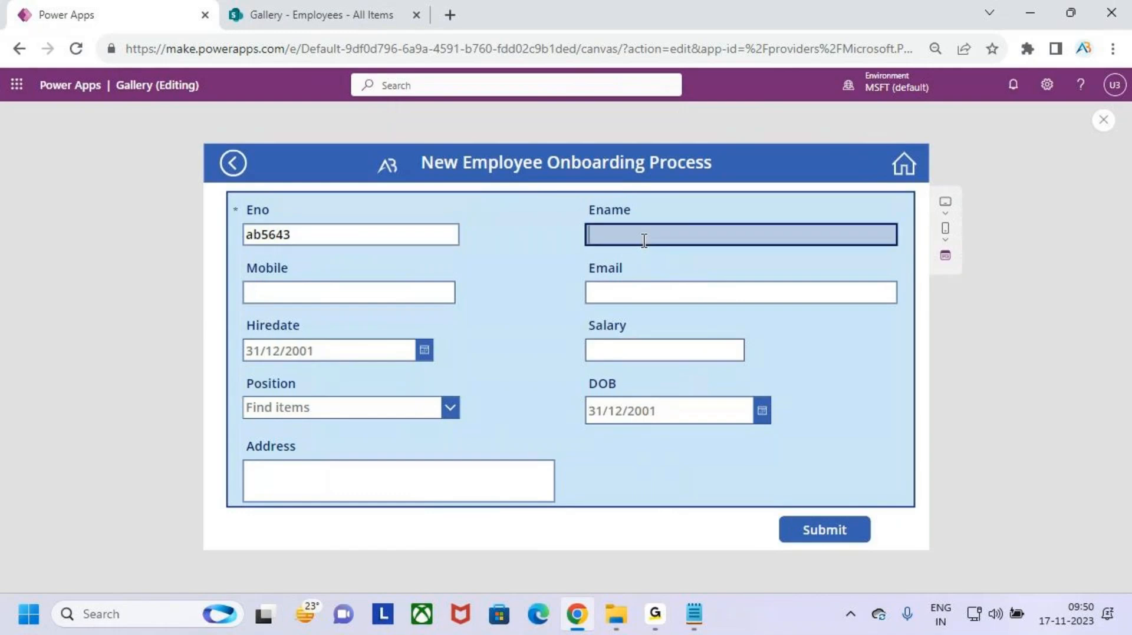
type("Venky")
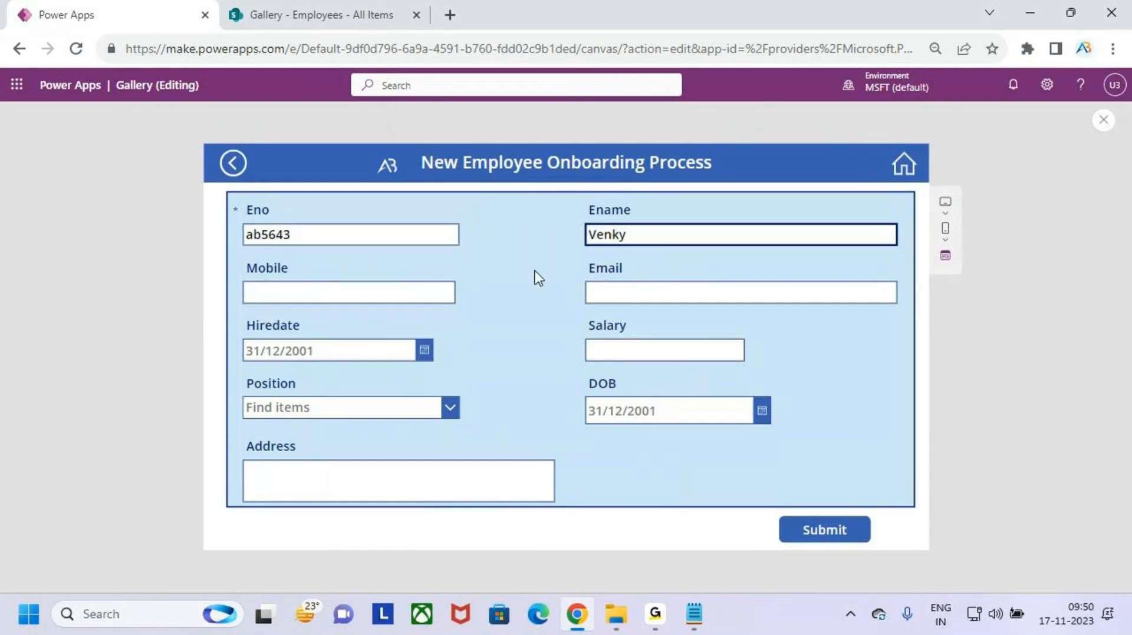
left_click(422, 289)
type("9894")
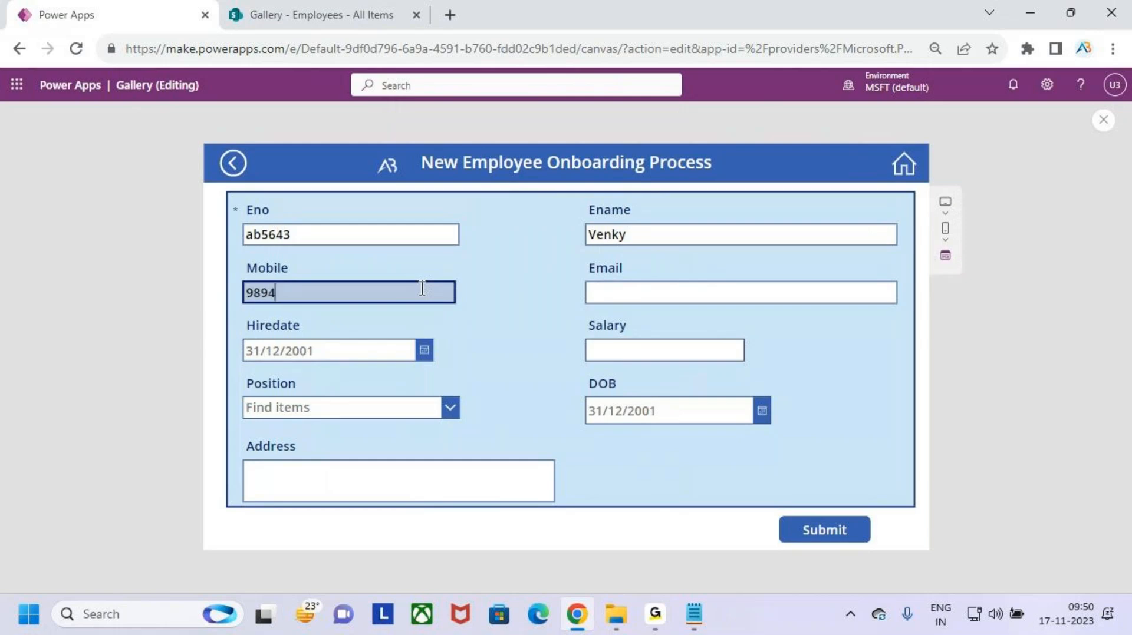
type("5564")
left_click(797, 289)
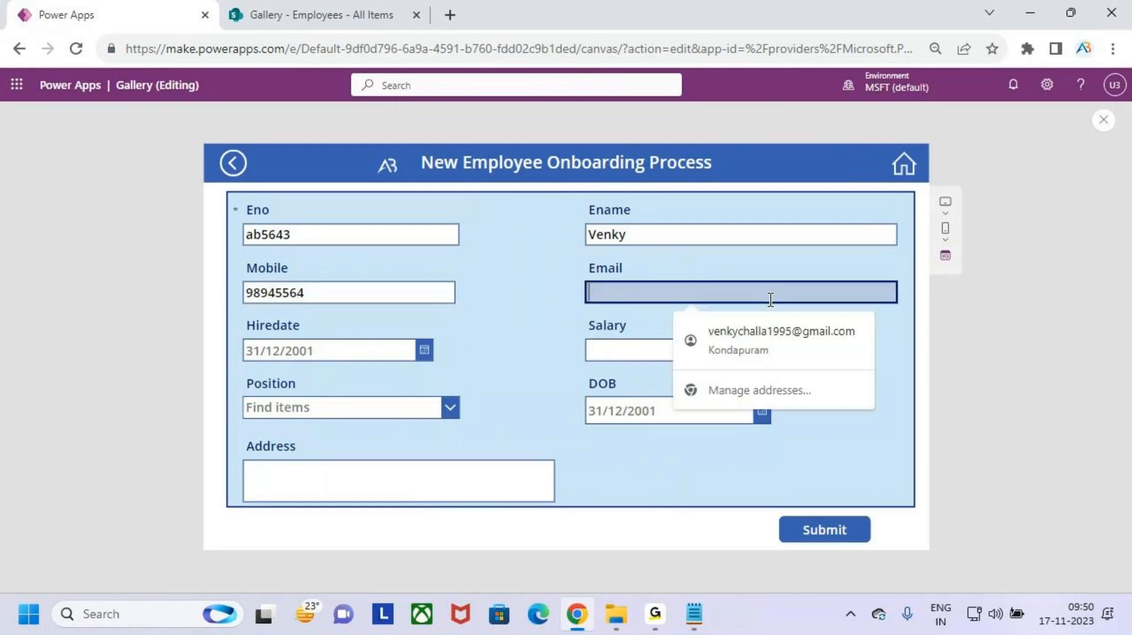
left_click(786, 335)
left_click(330, 487)
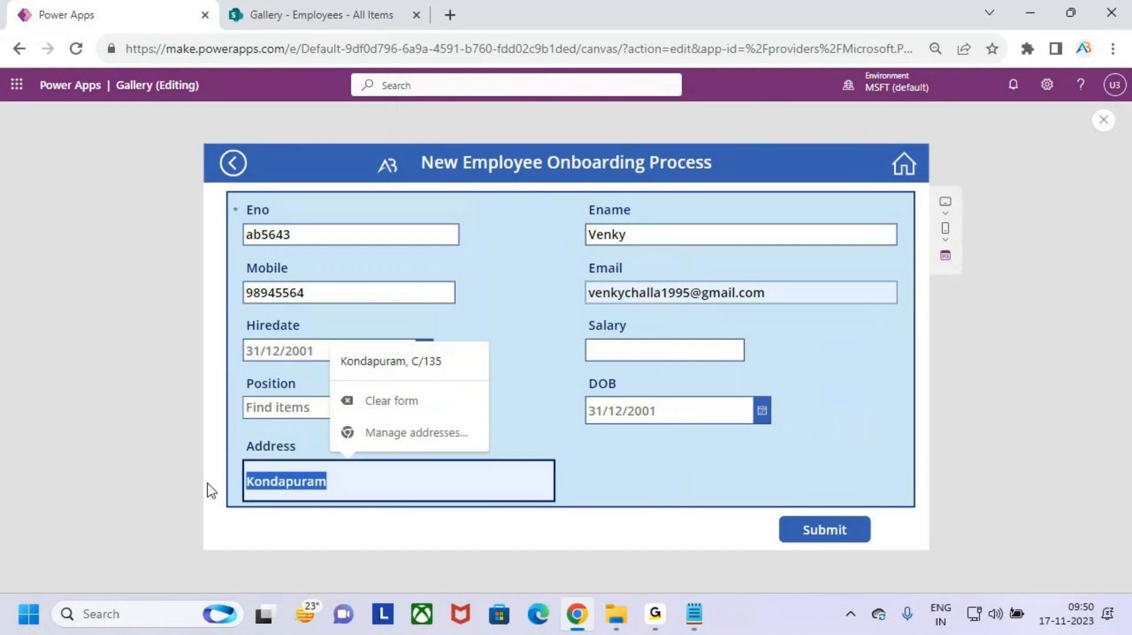
type("Hyd")
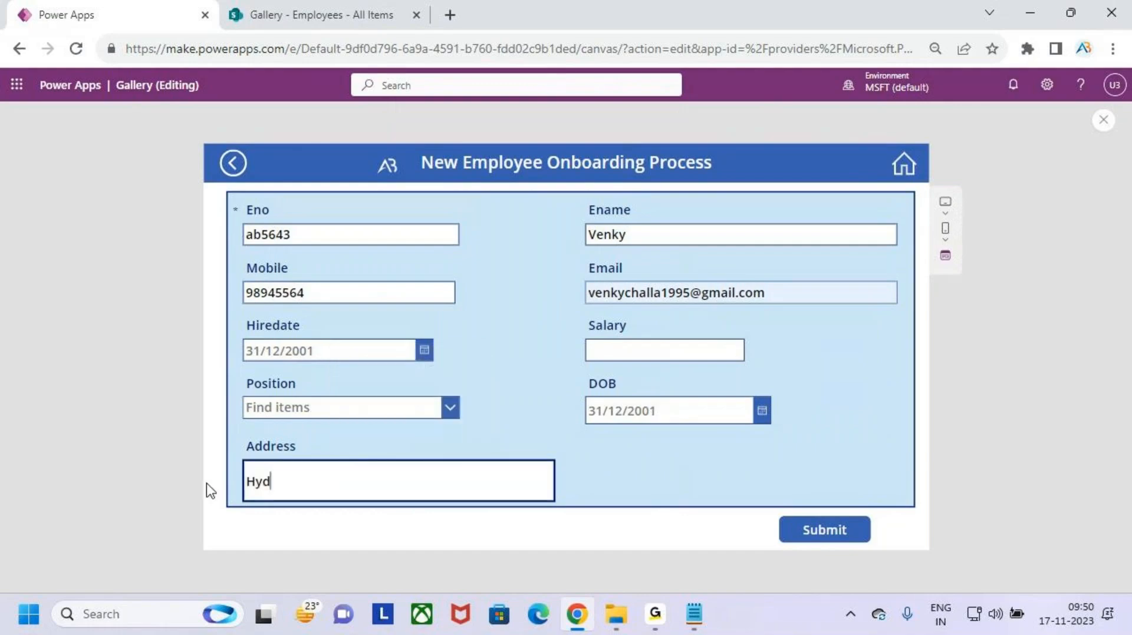
left_click(647, 354)
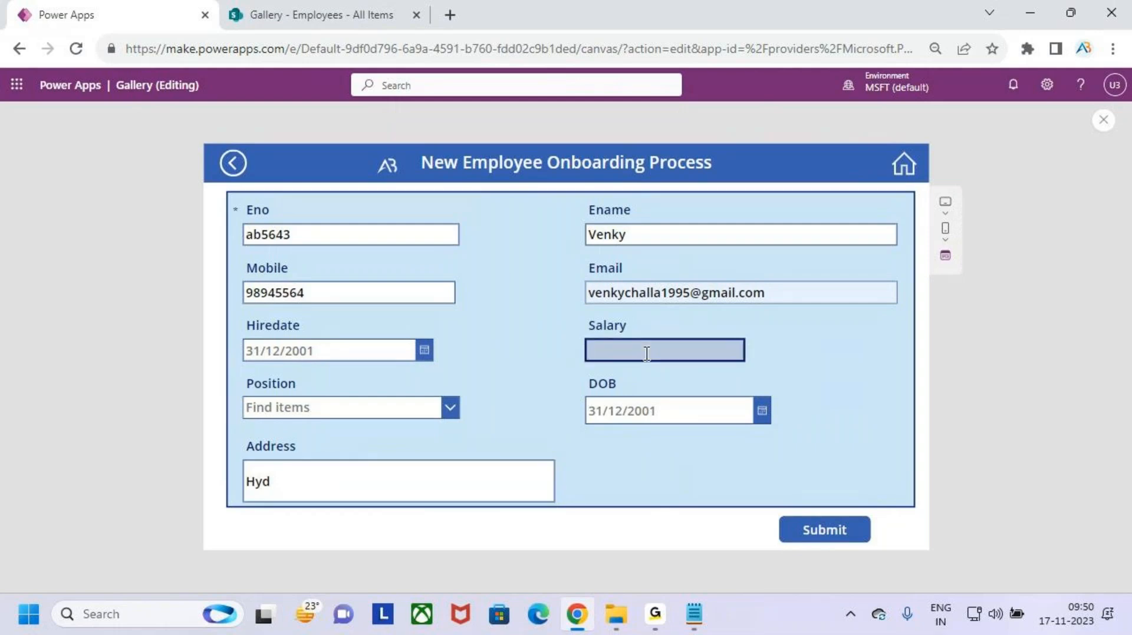
type("200000")
- Choose Team Lead, set DOB 04/11/2023 and hire date 06/11/2023, then submit the form
left_click(450, 407)
scroll(356, 495, "down", 1)
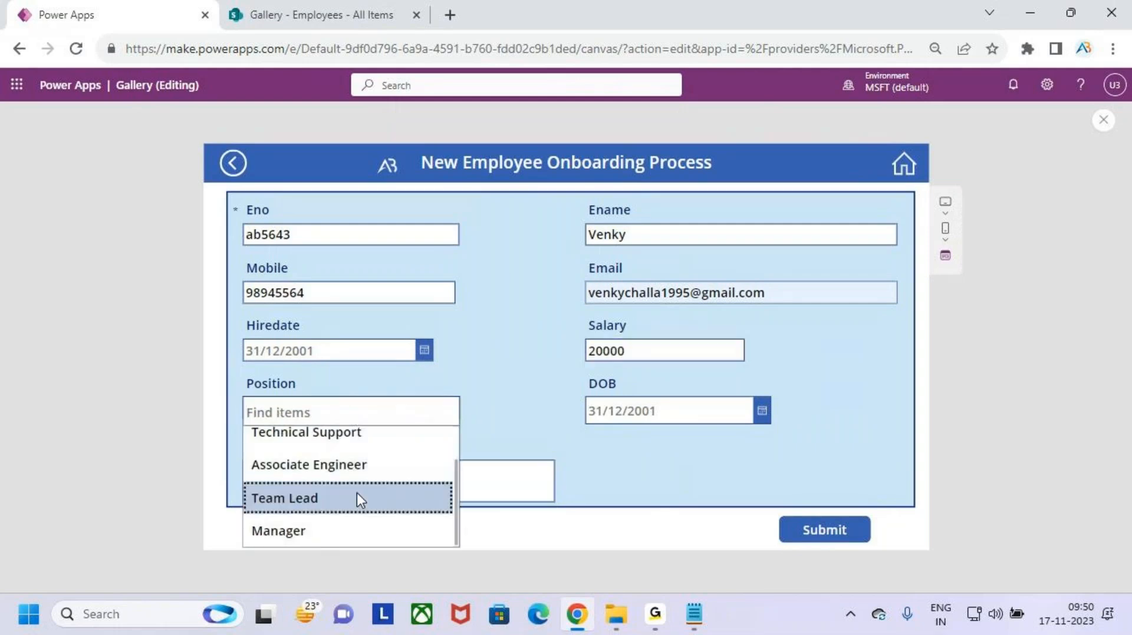
left_click(356, 498)
left_click(762, 411)
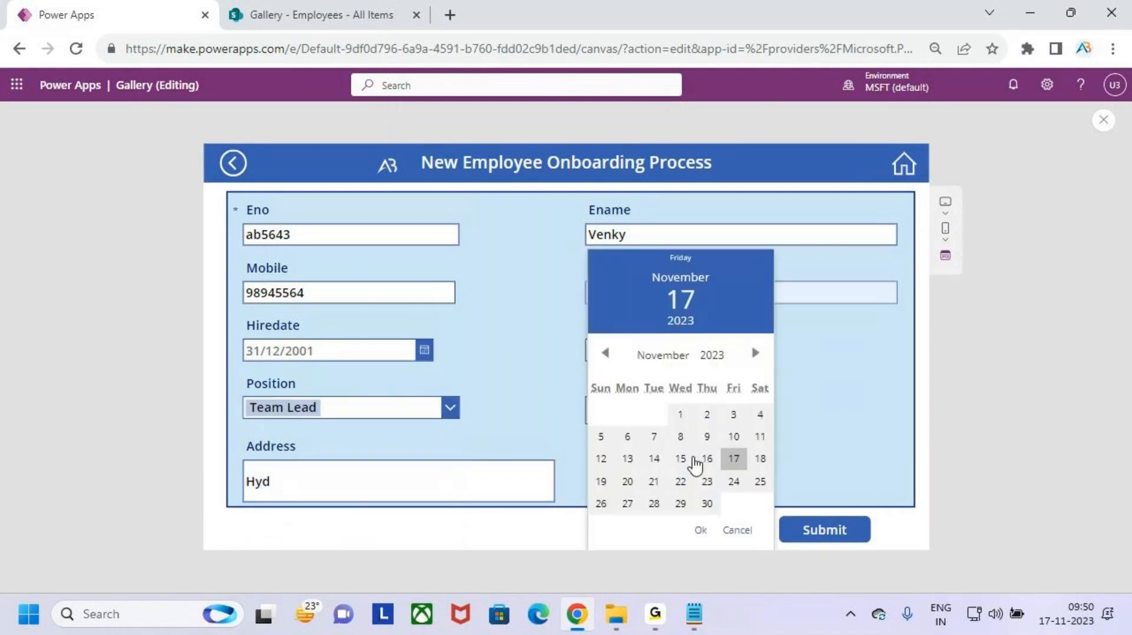
left_click(759, 419)
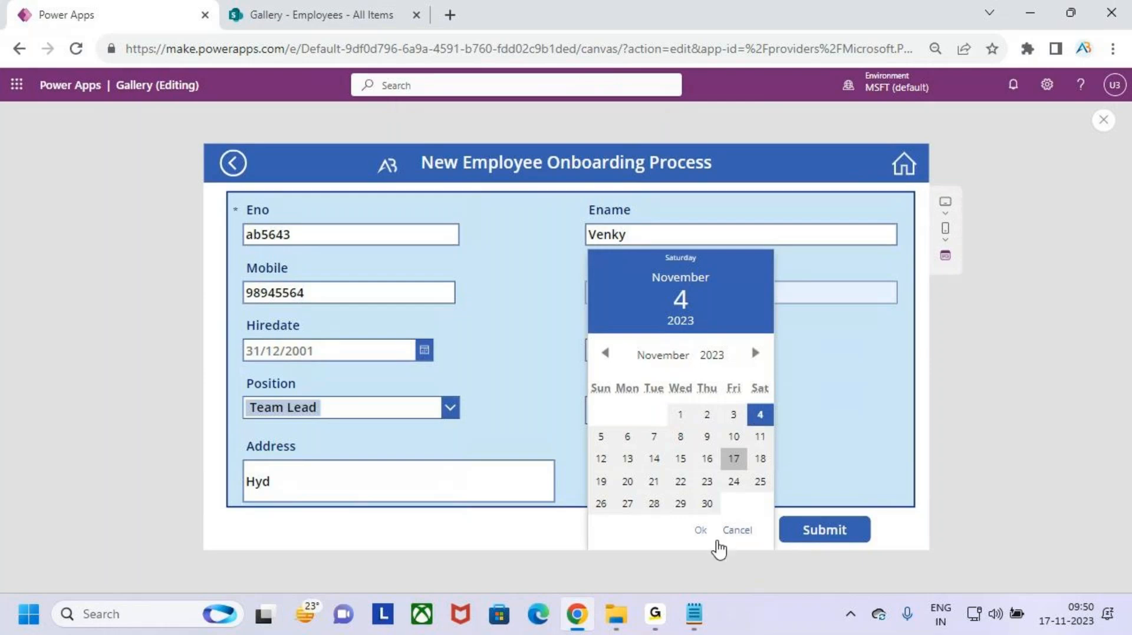
left_click(699, 531)
left_click(425, 351)
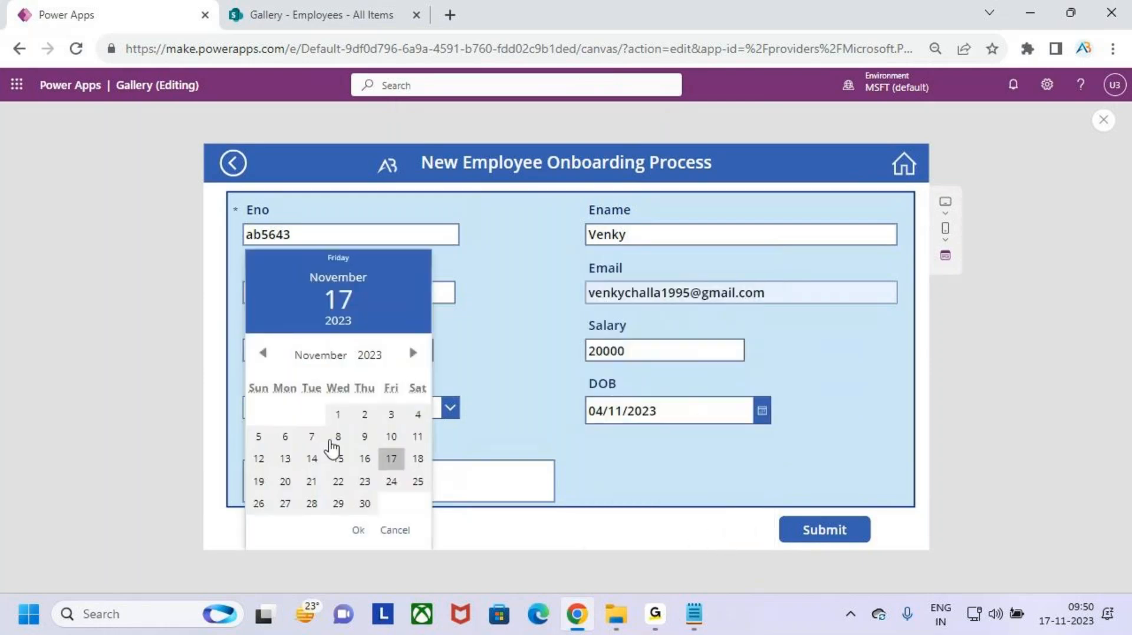
left_click(286, 437)
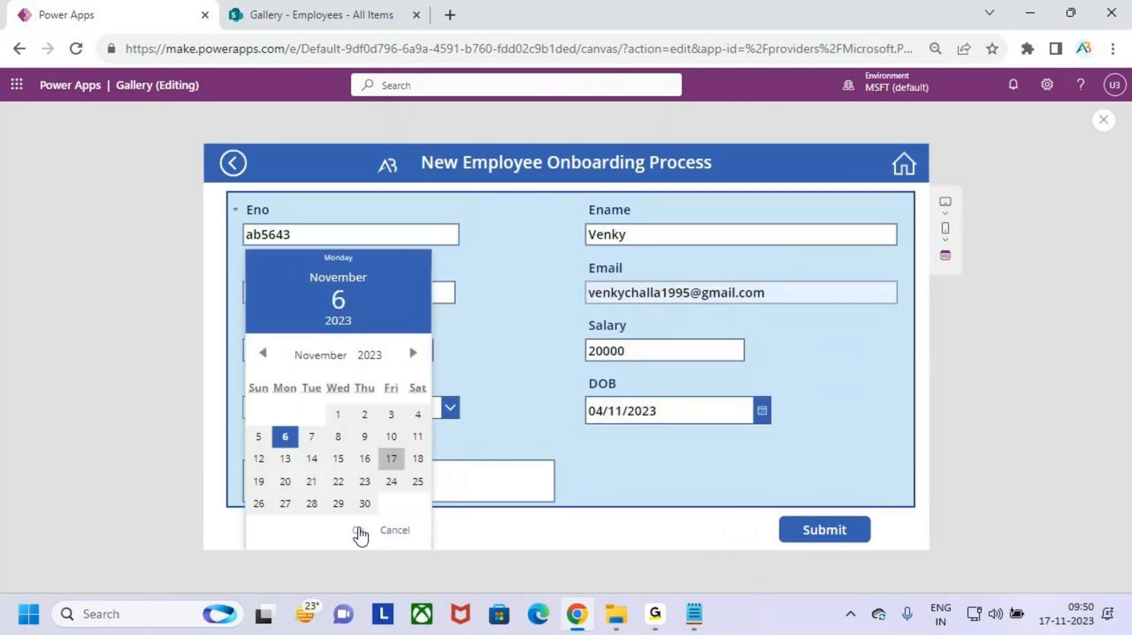
left_click(362, 533)
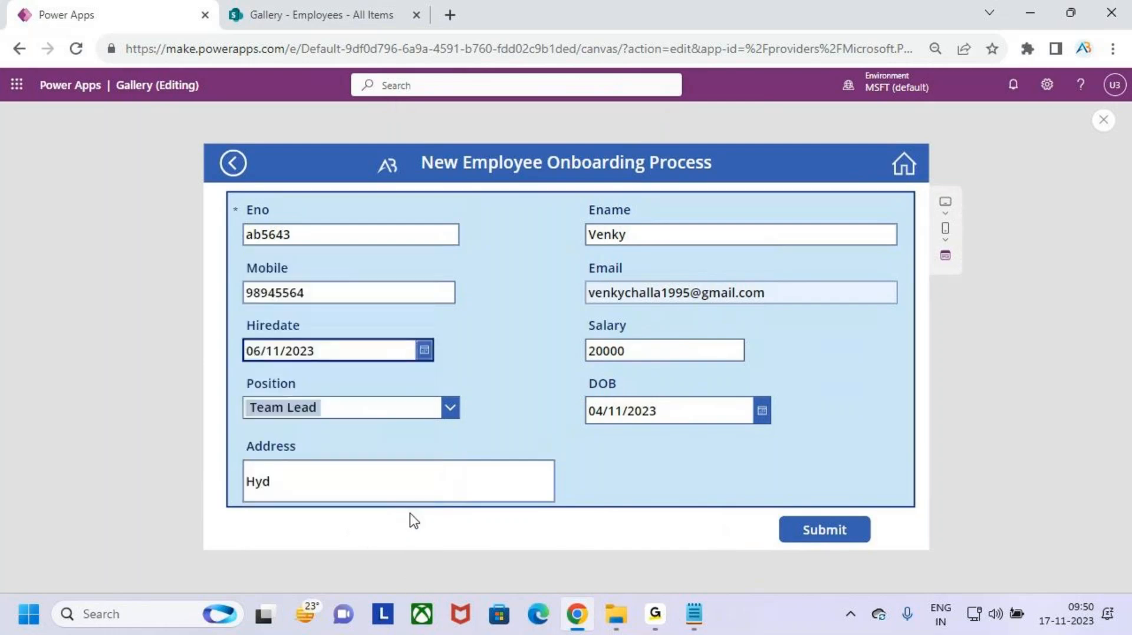
left_click(847, 536)
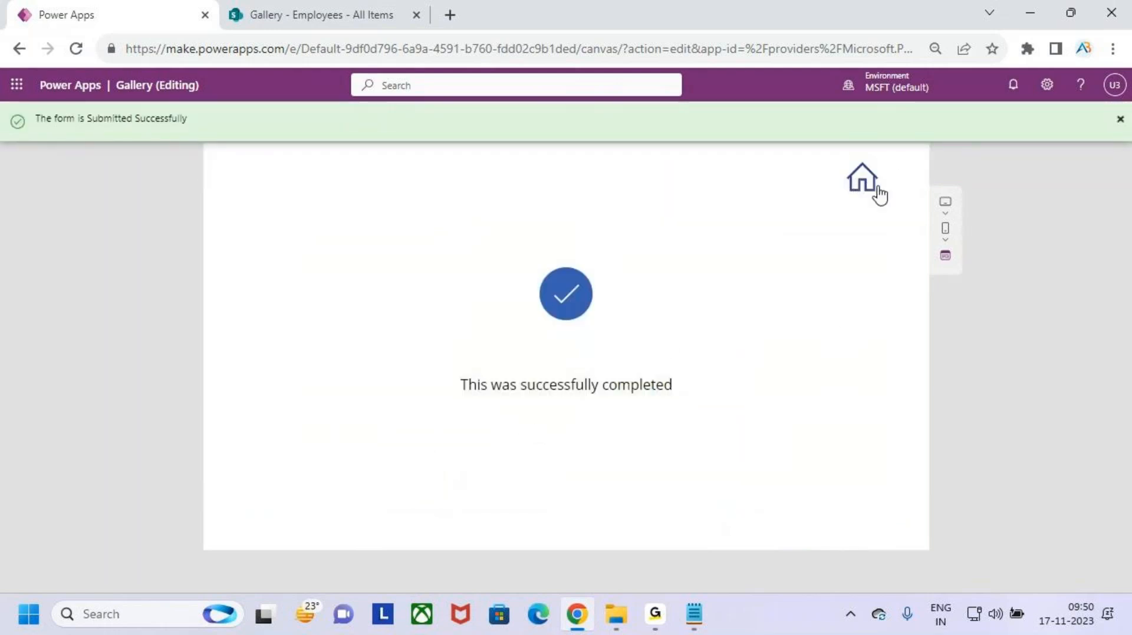
- Return to the onboarding gallery and scroll down to the newly submitted employee at the end
left_click(863, 182)
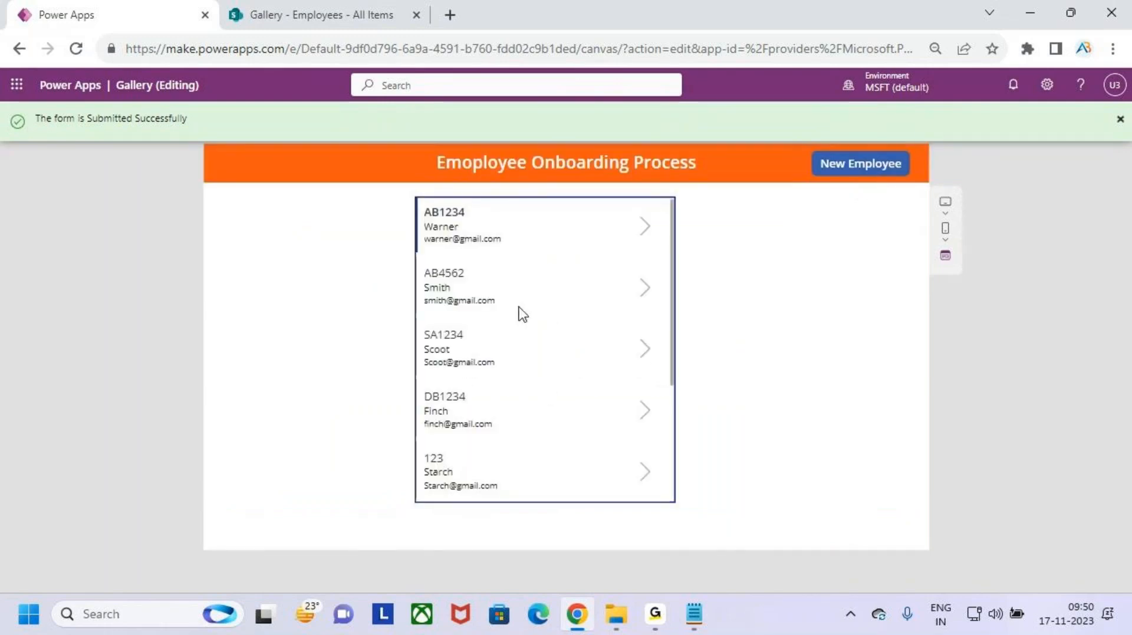
scroll(518, 342, "down", 3)
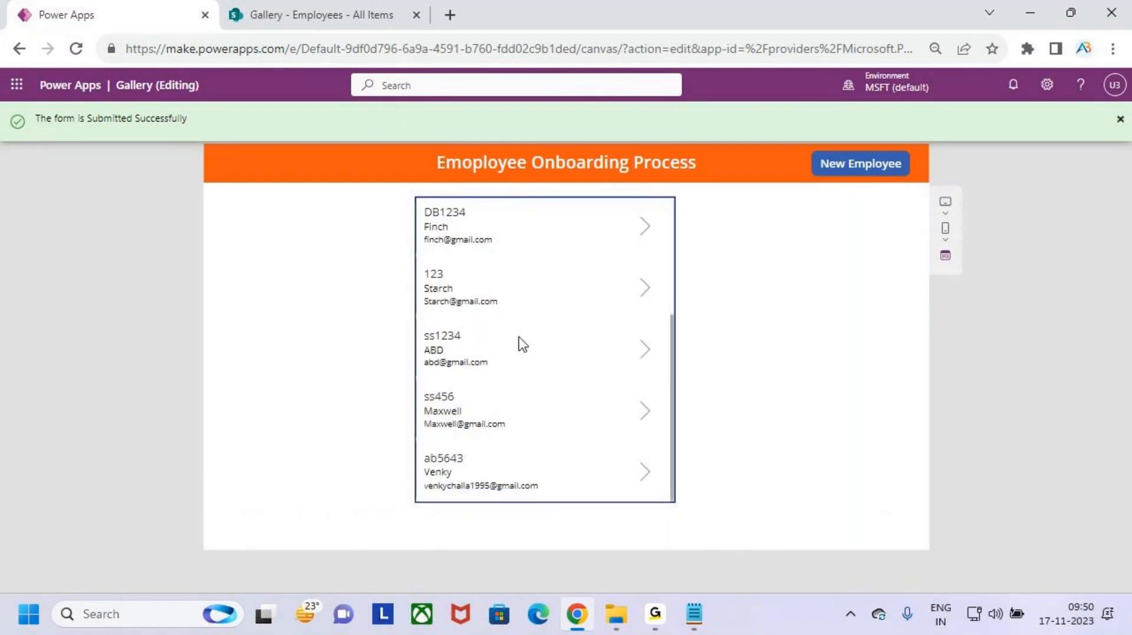
left_click_drag(412, 446, 663, 502)
left_click_drag(566, 421, 568, 449)
left_click_drag(550, 439, 567, 451)
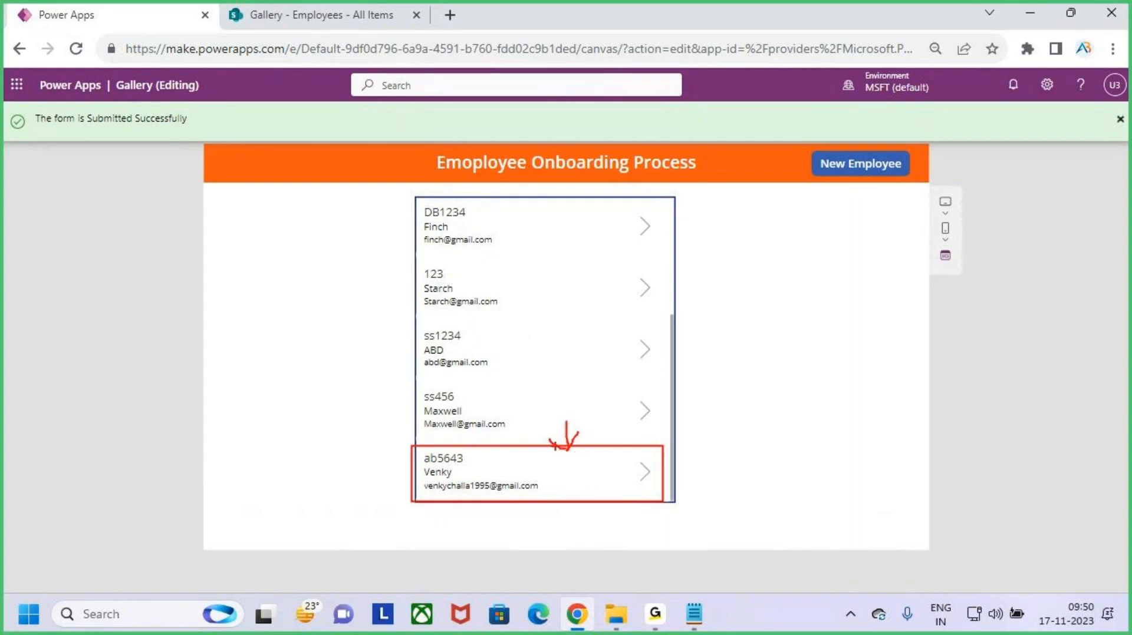
key("Escape")
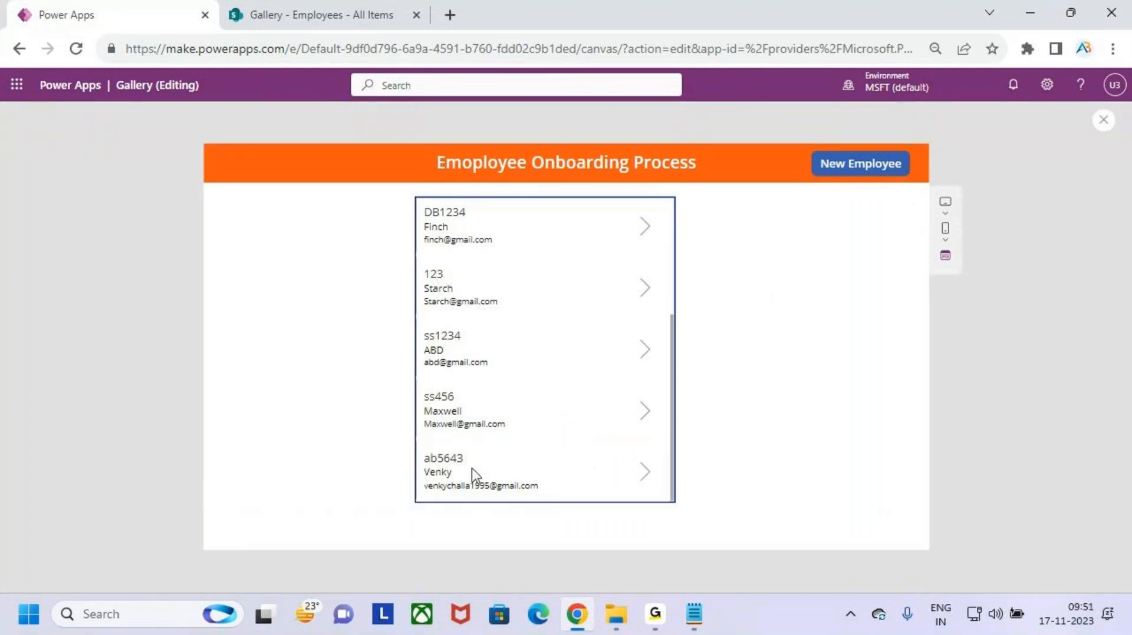
- Mark up the last gallery record, scroll back up, and bring up the Notepad notes
key("ctrl+2")
left_click_drag(584, 501, 676, 521)
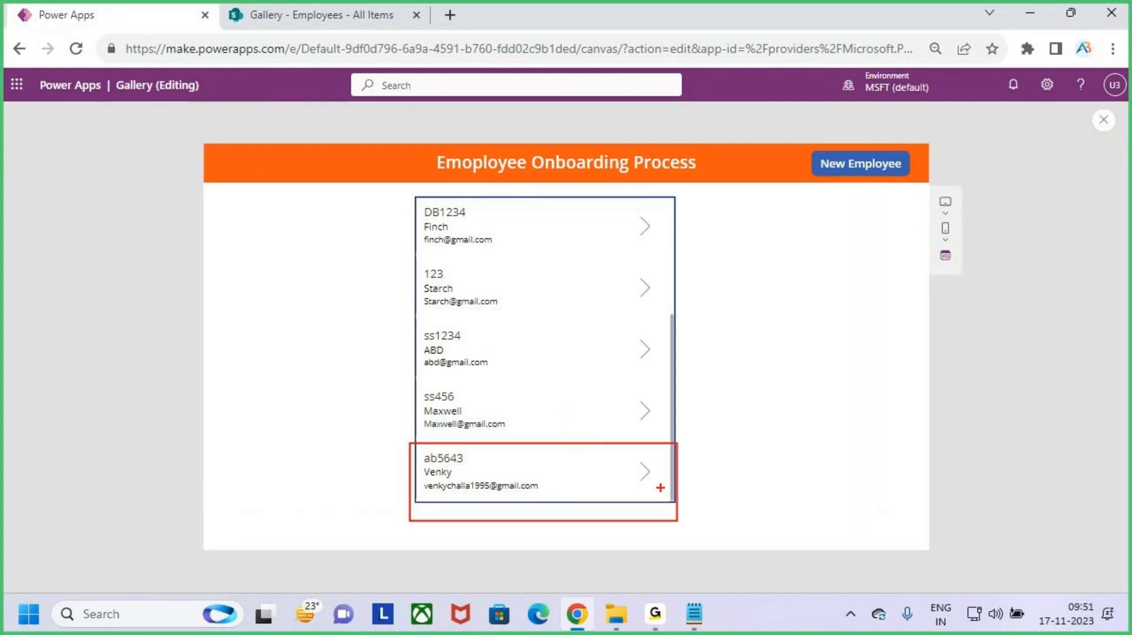
mouse_move(661, 472)
left_mouse_down()
mouse_move(778, 259)
mouse_move(661, 225)
mouse_move(696, 254)
left_mouse_up()
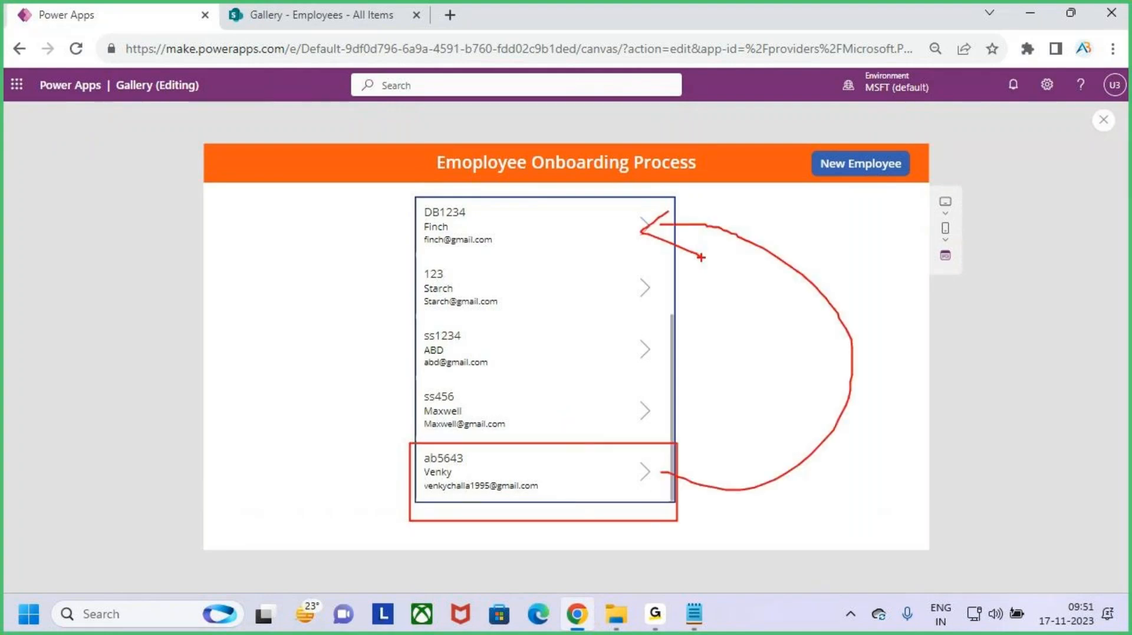
key("Escape")
scroll(551, 346, "up", 3)
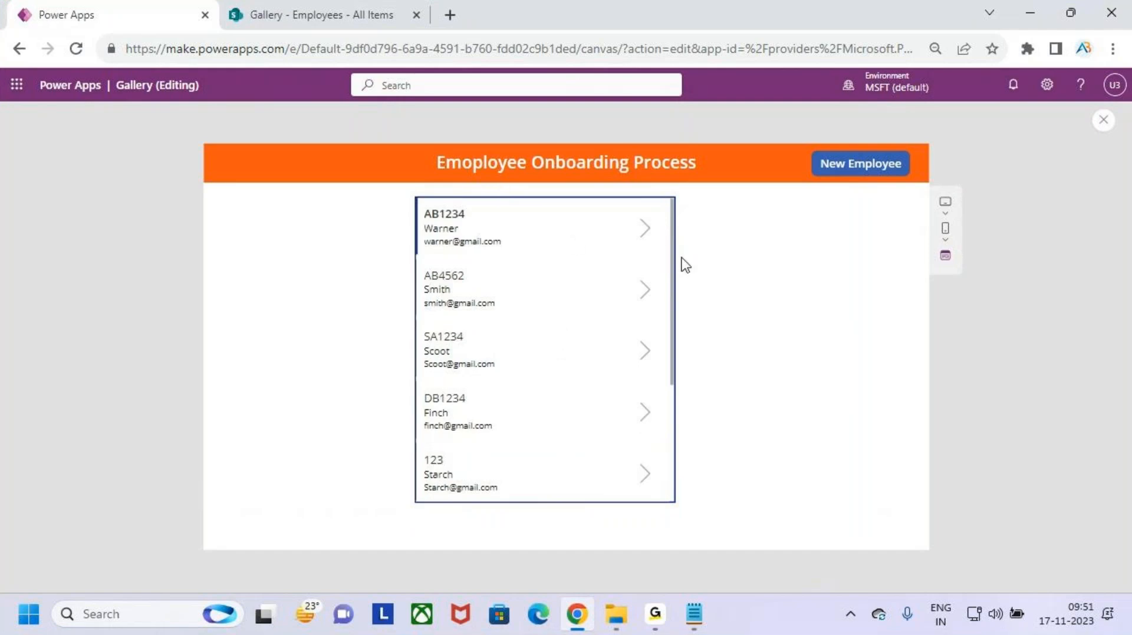
left_click(694, 614)
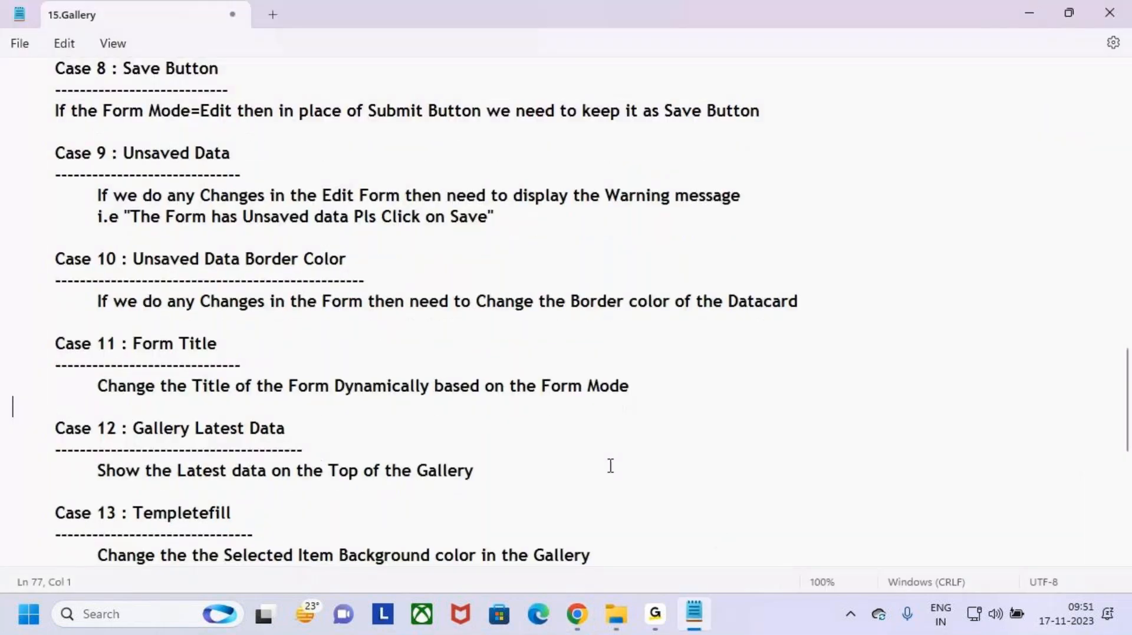
- Highlight Case 12 'Gallery Latest Data' and its description in Notepad, then return to Power Apps
left_click_drag(127, 429, 332, 433)
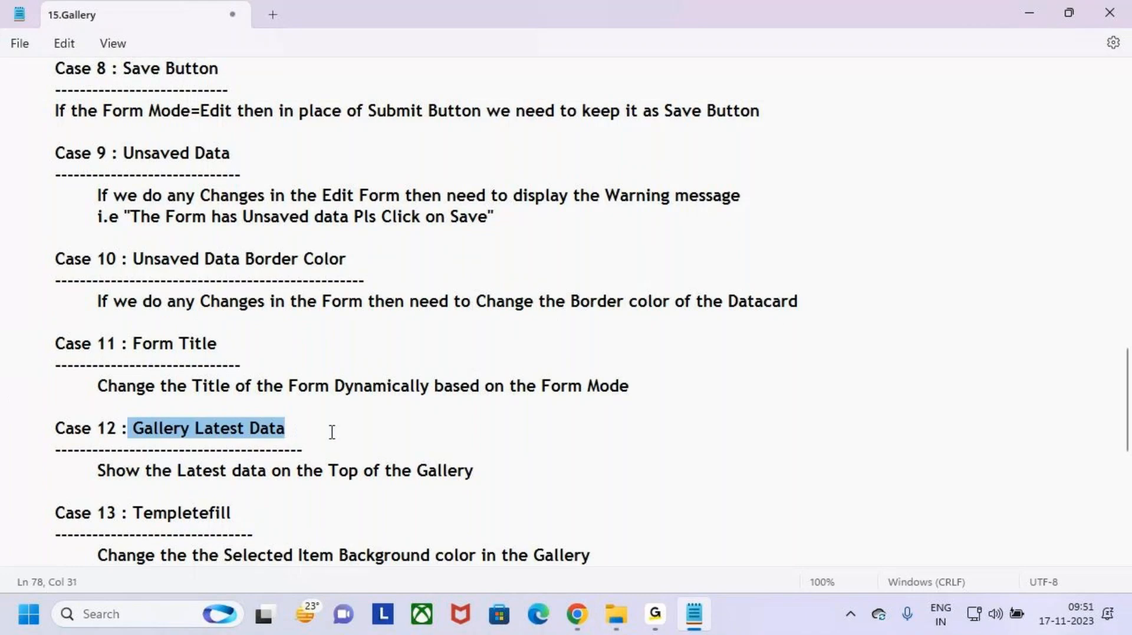
left_click(332, 432)
left_click_drag(96, 471, 481, 472)
left_click(536, 470)
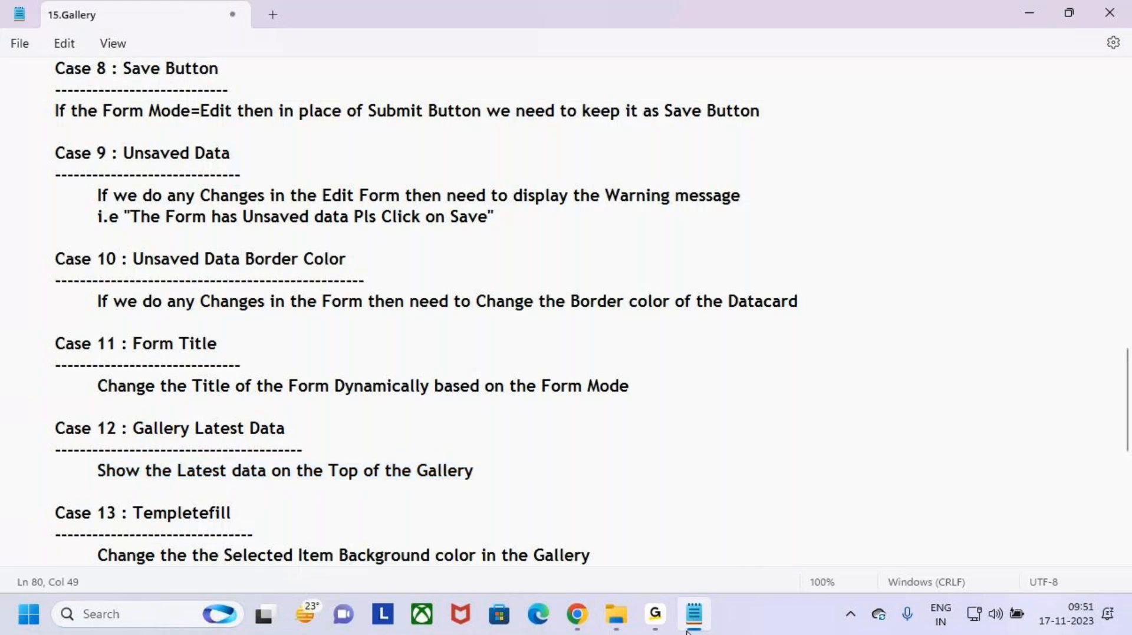
left_click(578, 614)
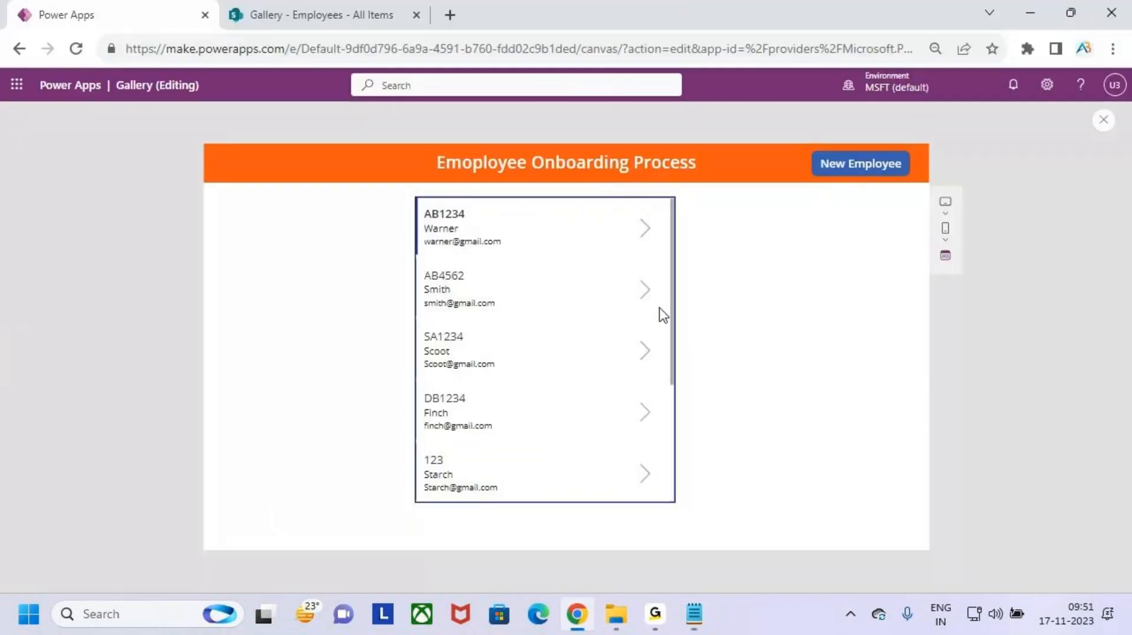
- Go from the New Employee form back to the oldest-first gallery, scroll it, and close Preview
left_click(906, 166)
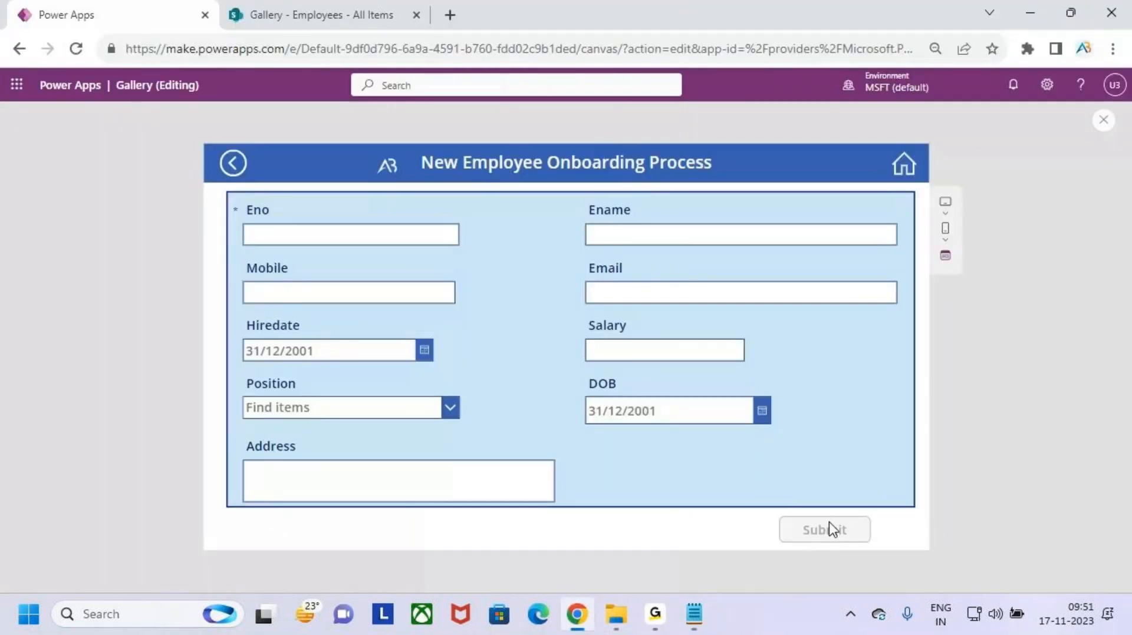
left_click(911, 166)
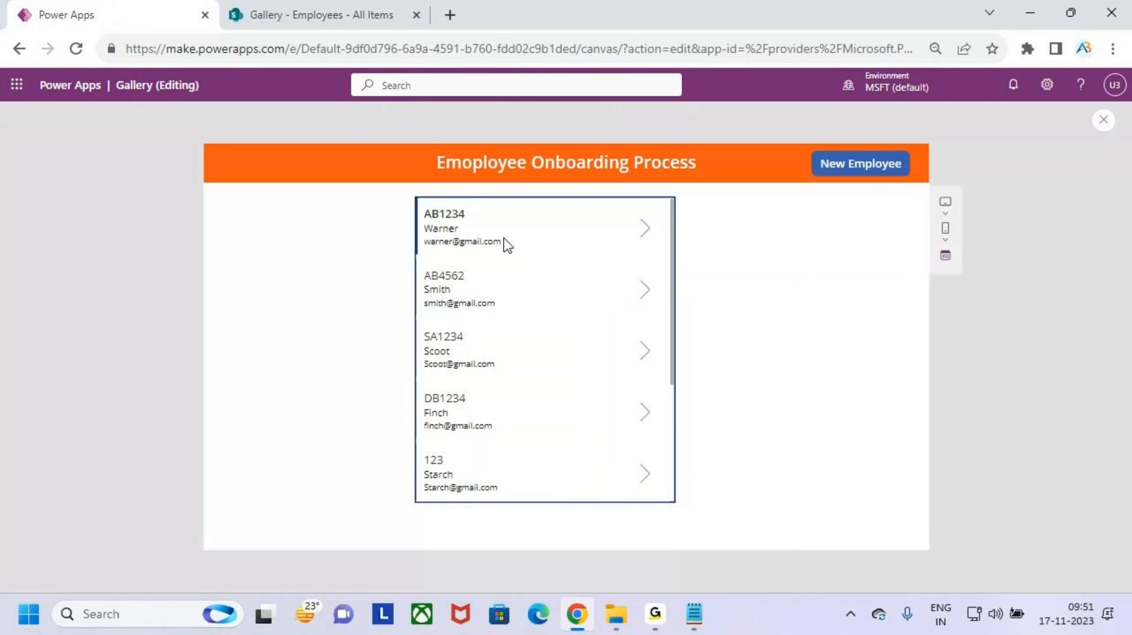
scroll(563, 337, "down", 3)
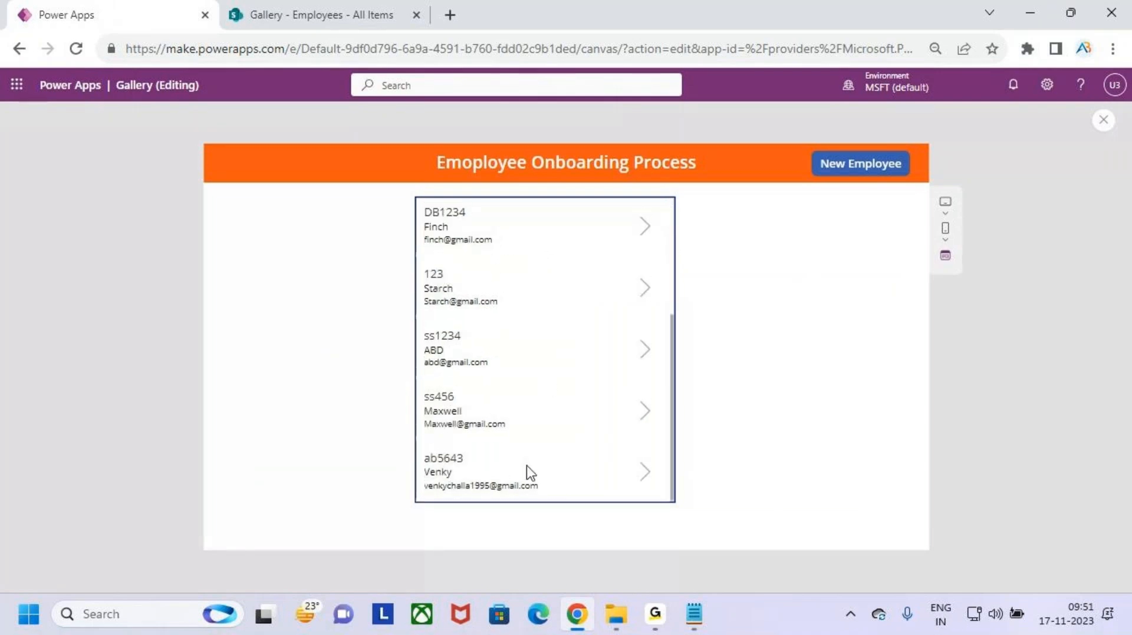
scroll(546, 427, "up", 3)
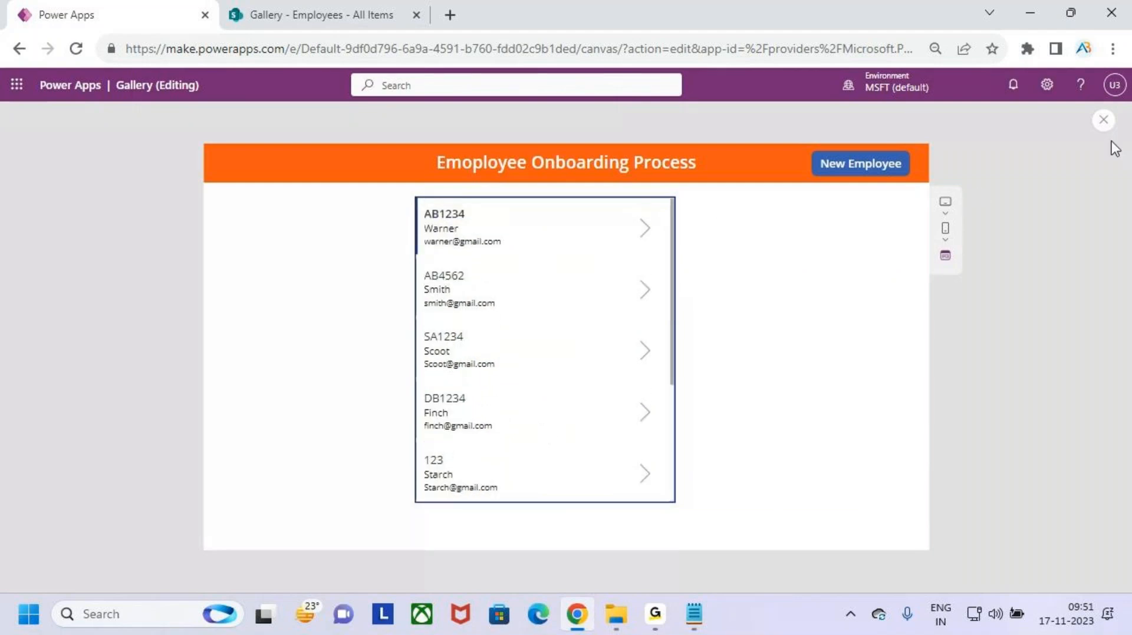
left_click(1104, 120)
- Select Gallery2 and begin its Items formula as Sort(Employees,Modified
left_click(720, 400)
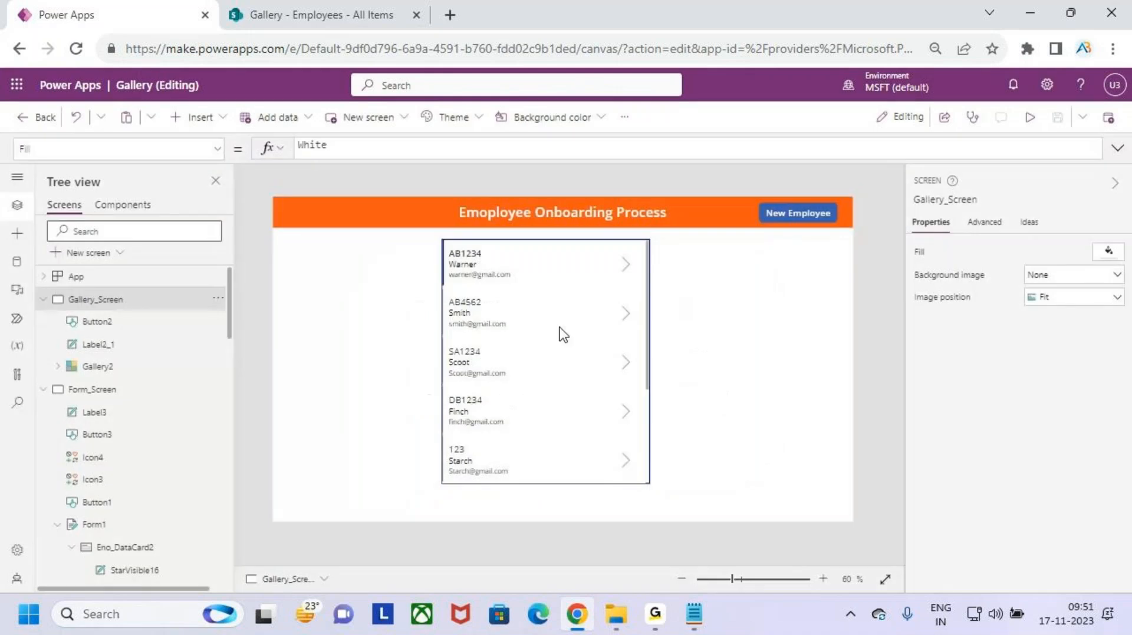
left_click(538, 322)
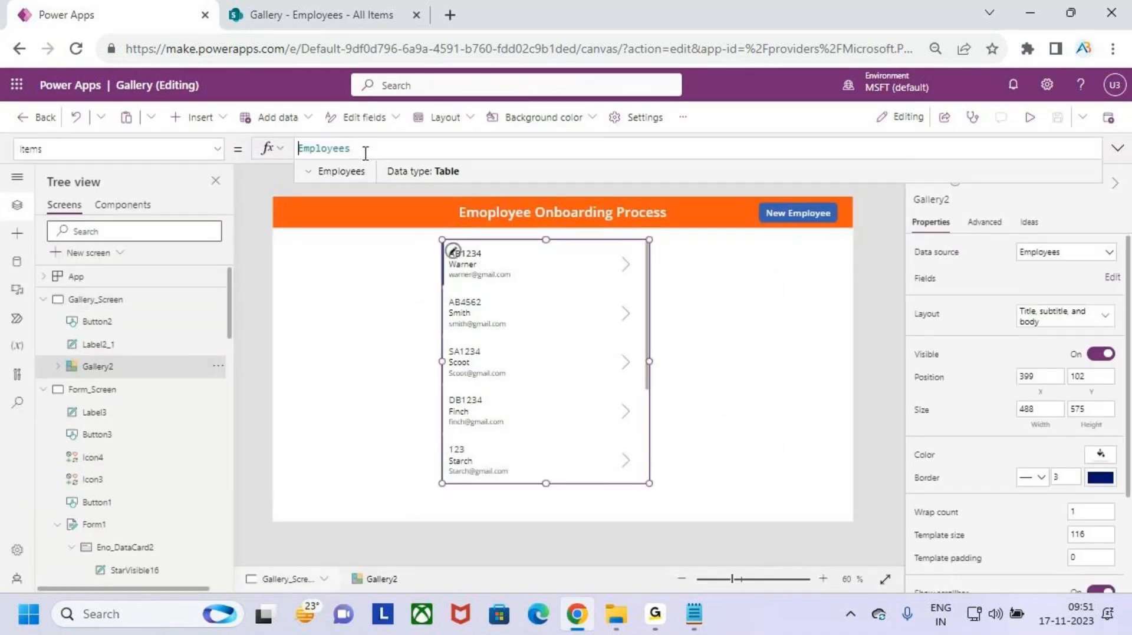
type("sor")
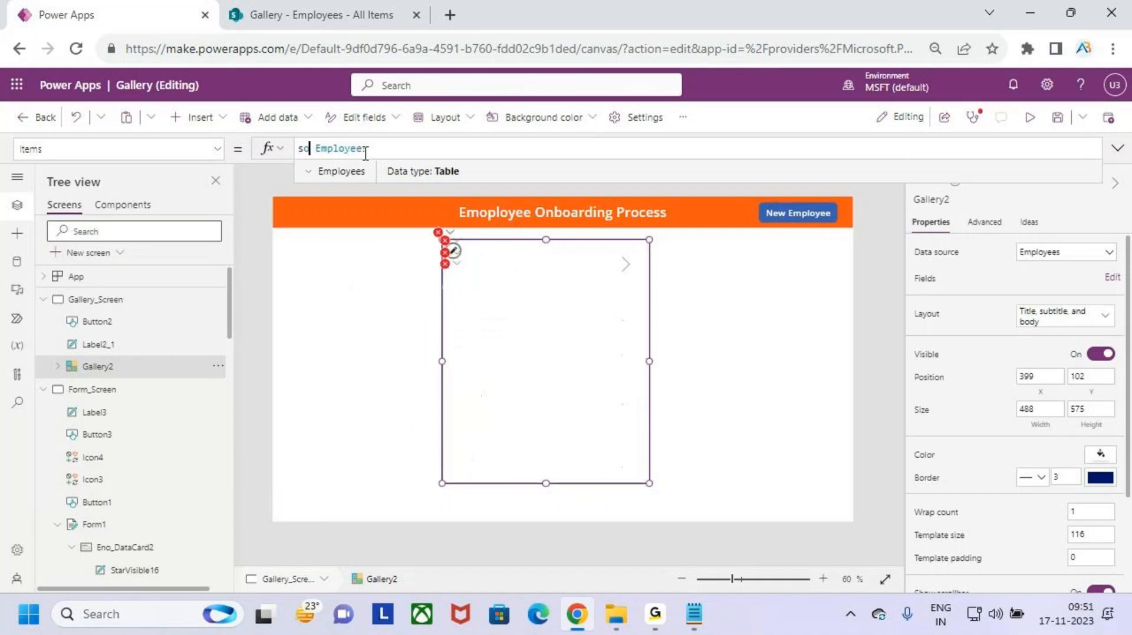
key("Tab")
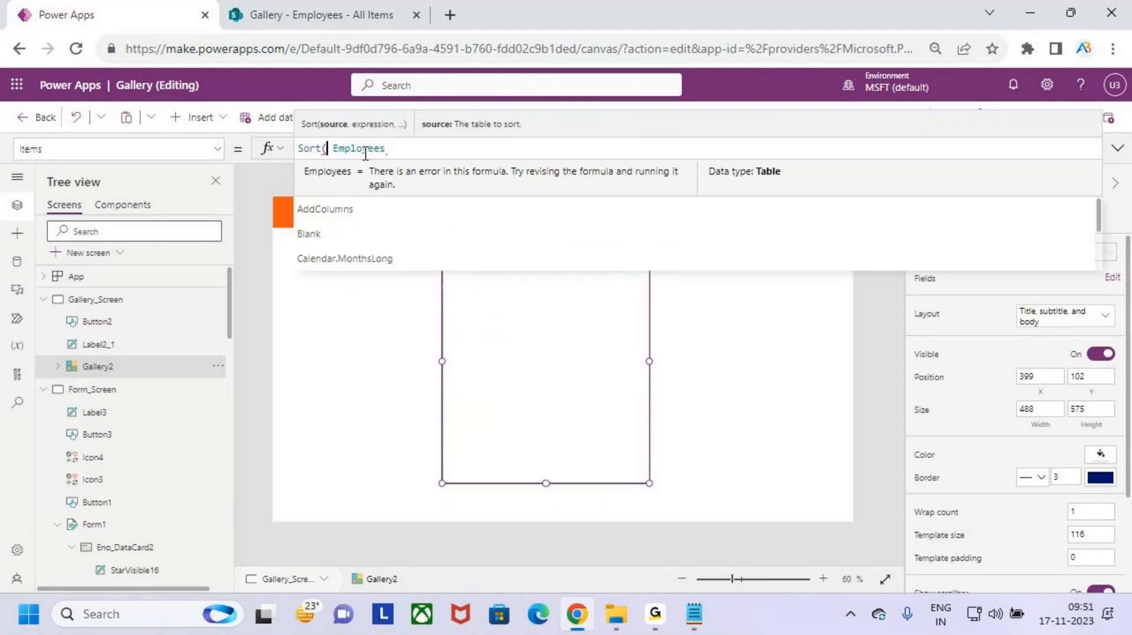
key("Escape")
key("Delete")
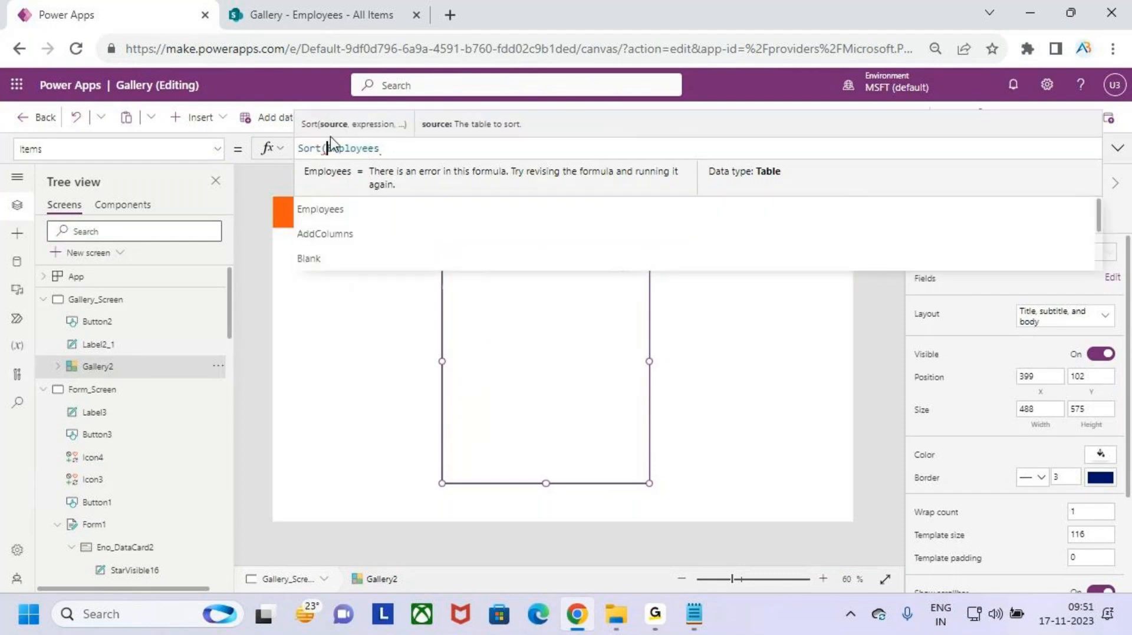
left_click(391, 151)
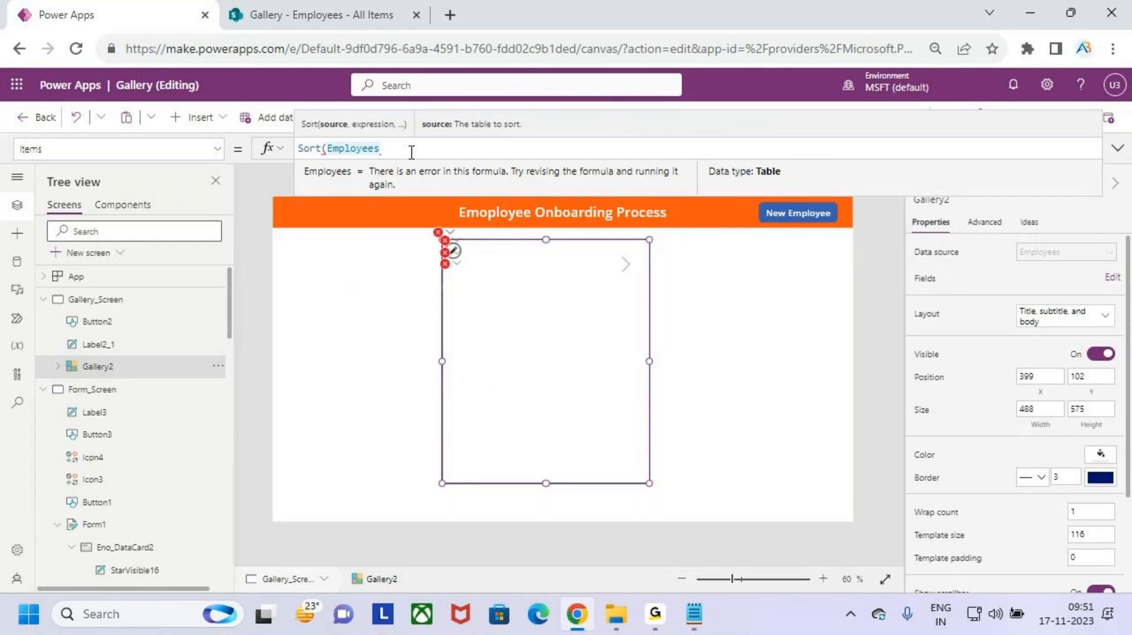
type(",")
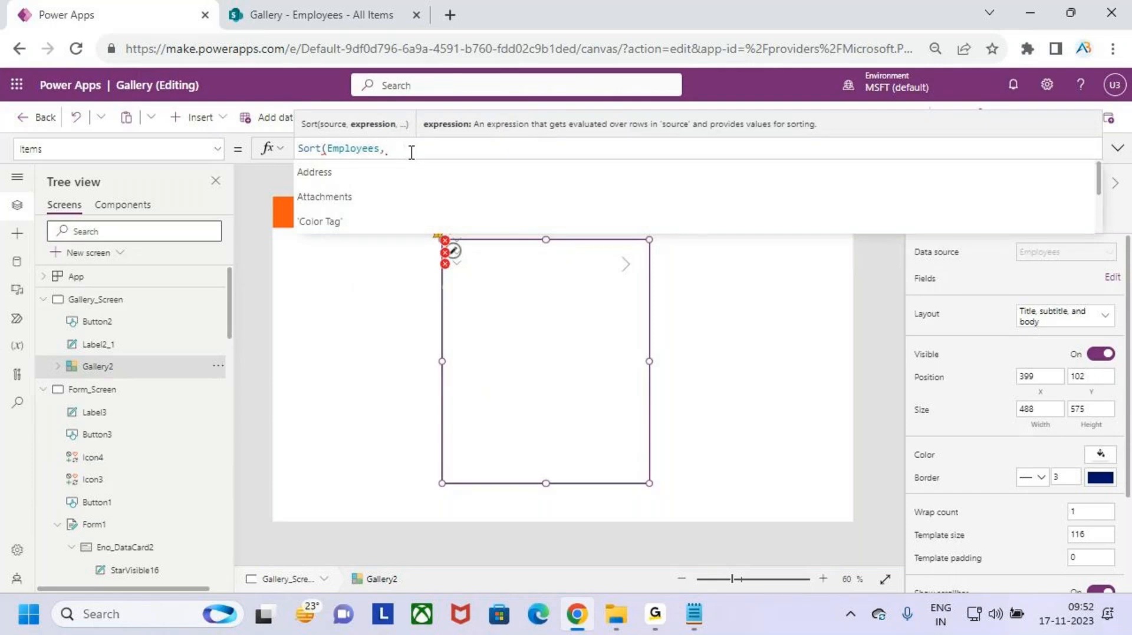
type("modi")
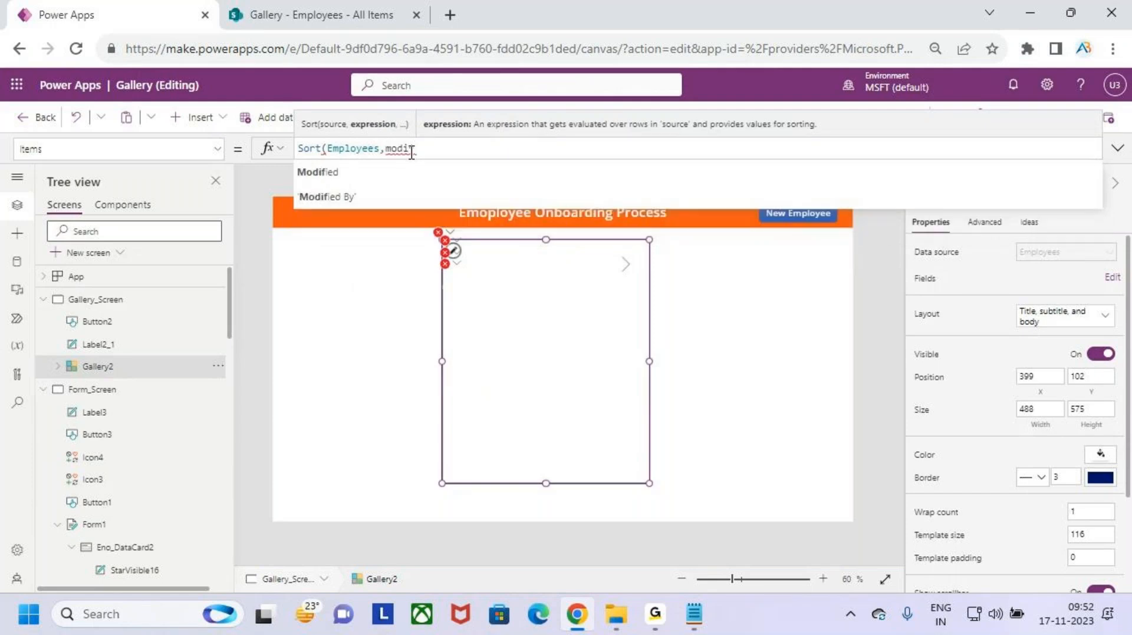
key("Tab")
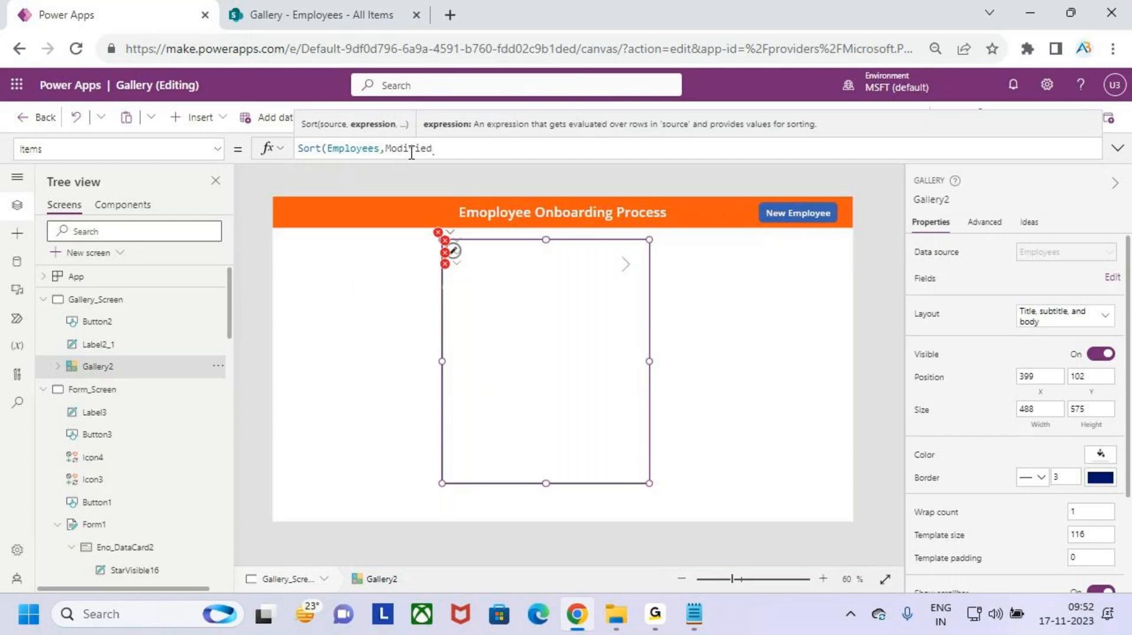
- Finish the sort with SortOrder.Descending, then preview and open the New Employee form
type(",")
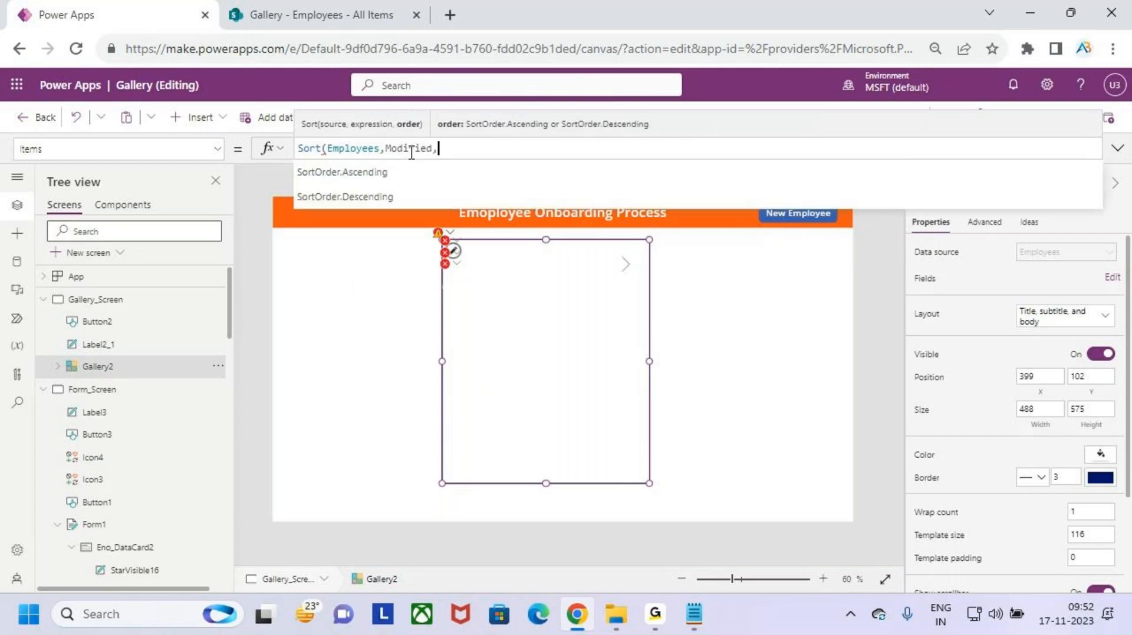
key("Down")
key("Tab")
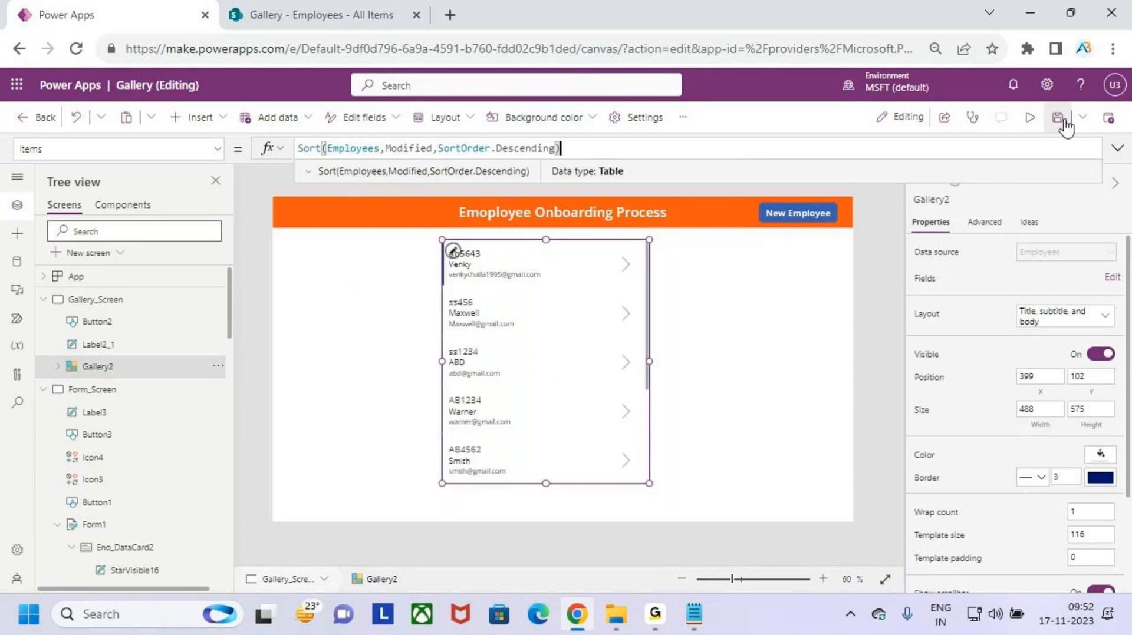
left_click(1029, 117)
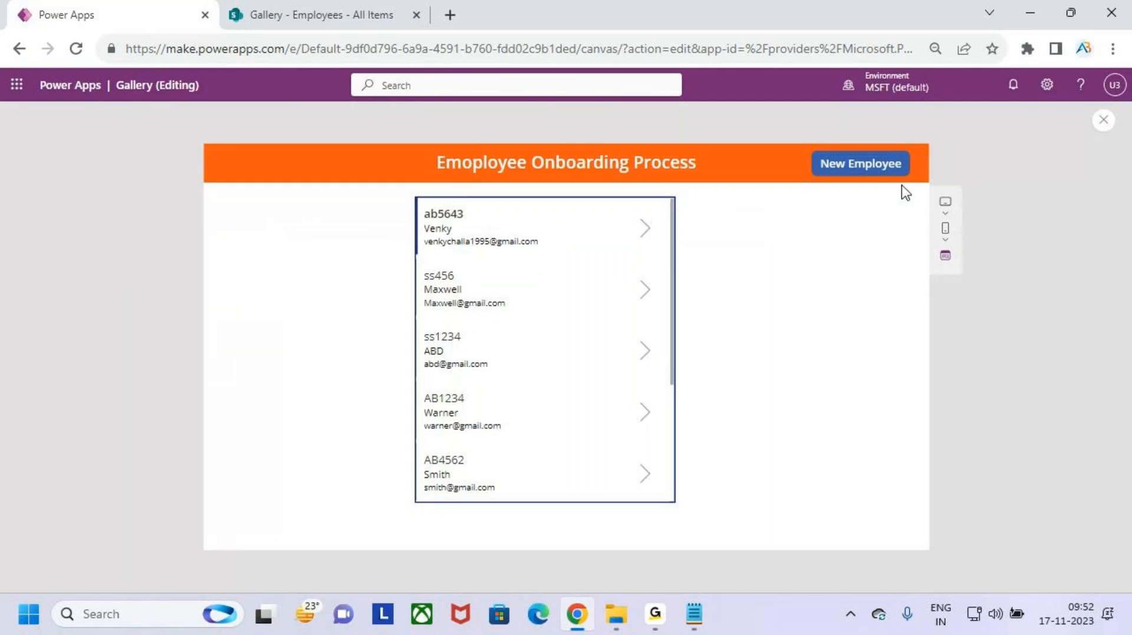
left_click(872, 173)
- Enter Eno AB1234 plus the new employee's name, mobile number and email
left_click(319, 239)
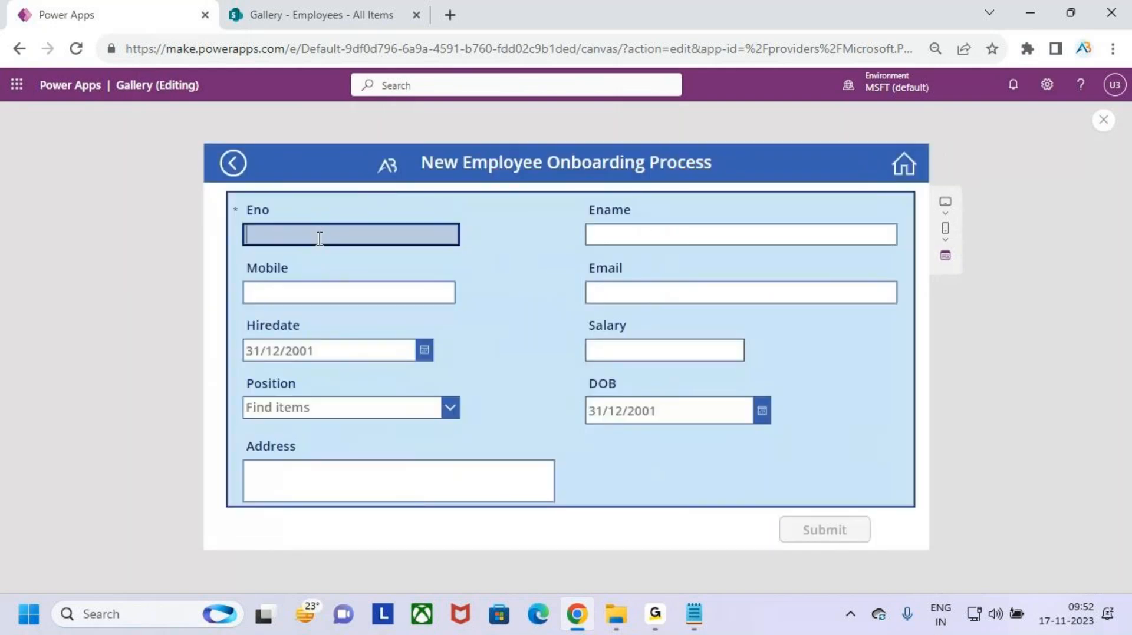
type("as")
key("BackSpace")
key("BackSpace")
key("Caps_Lock")
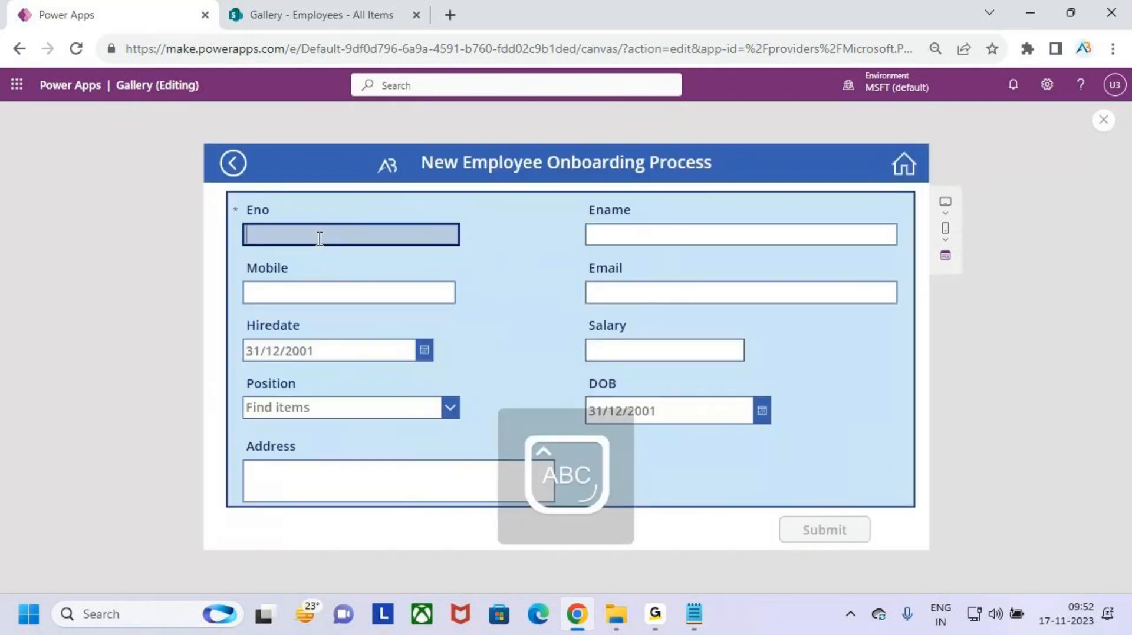
type("AB1234")
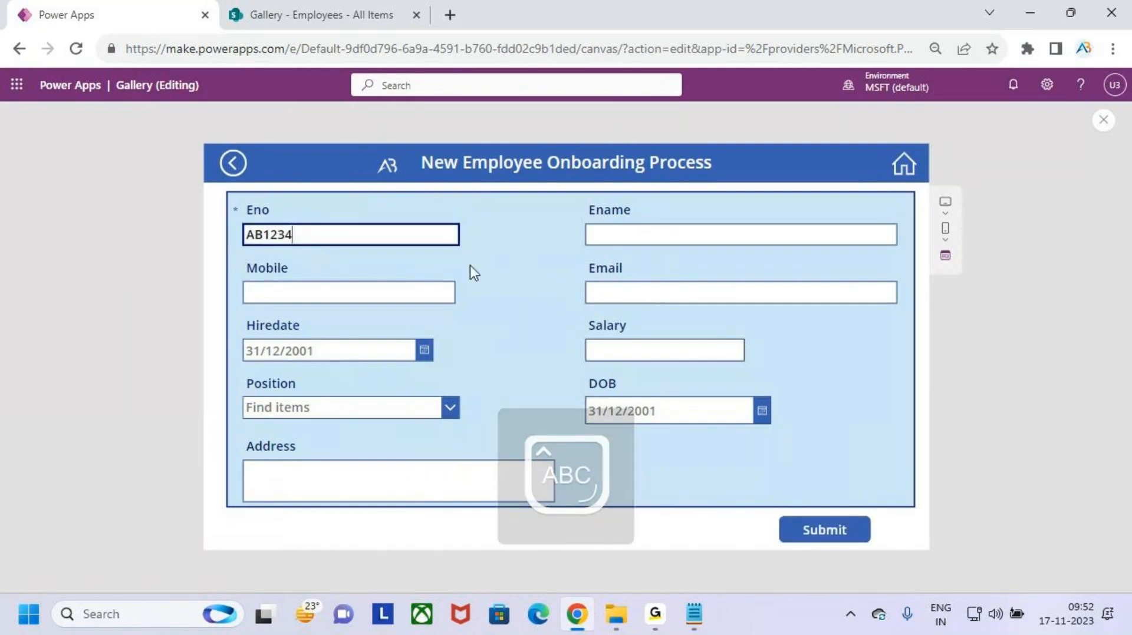
left_click(634, 236)
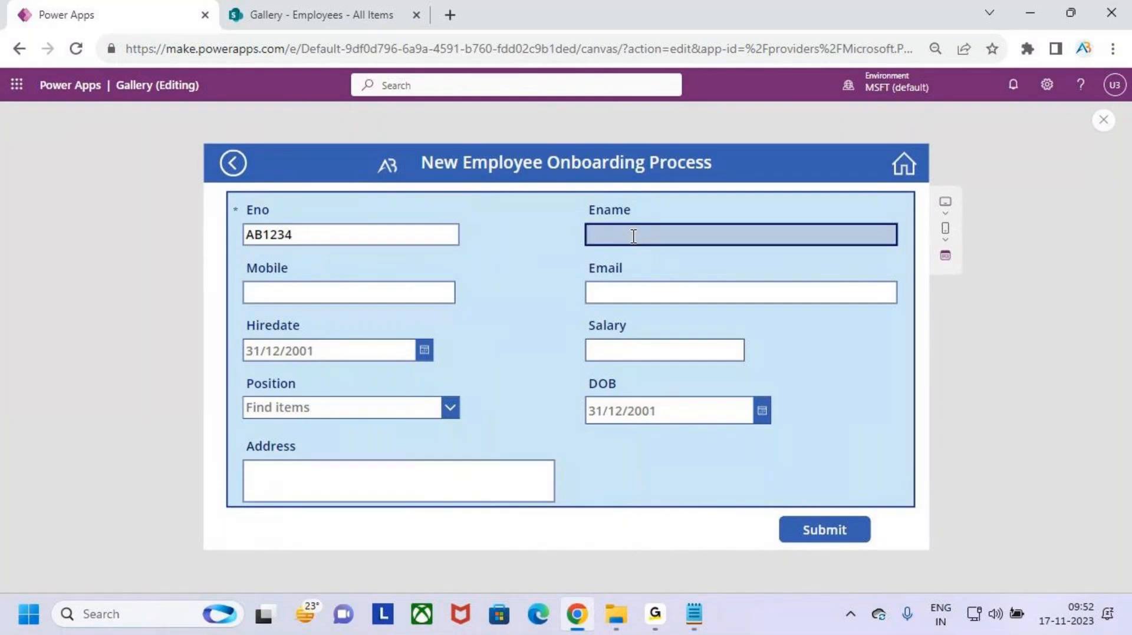
type("VVLS")
left_click(412, 291)
type("89")
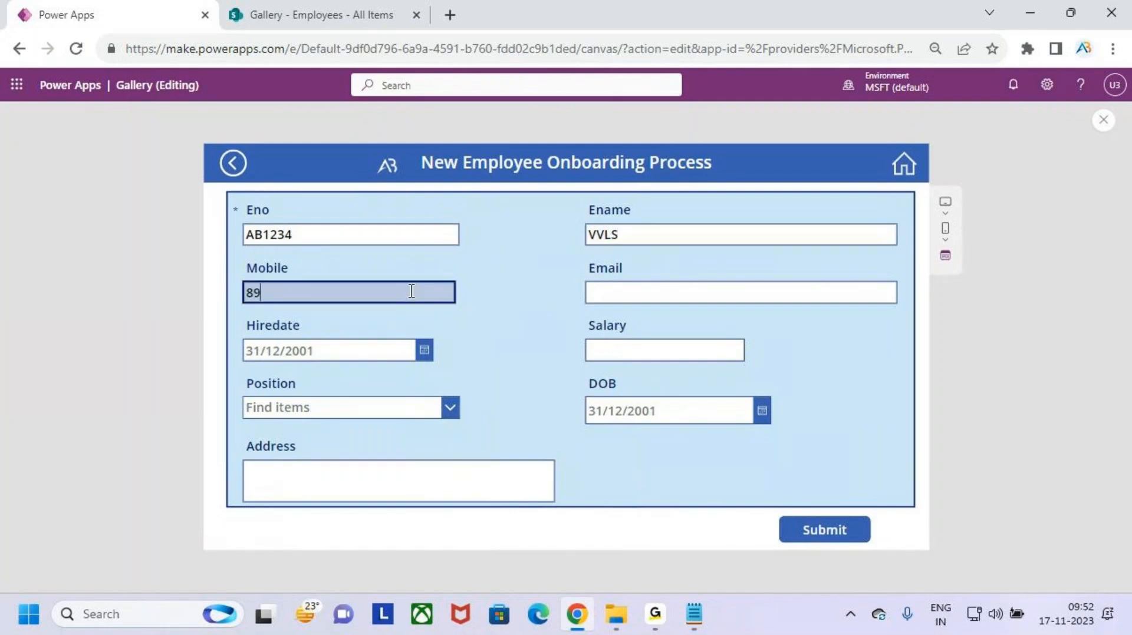
type("0234")
left_click(670, 292)
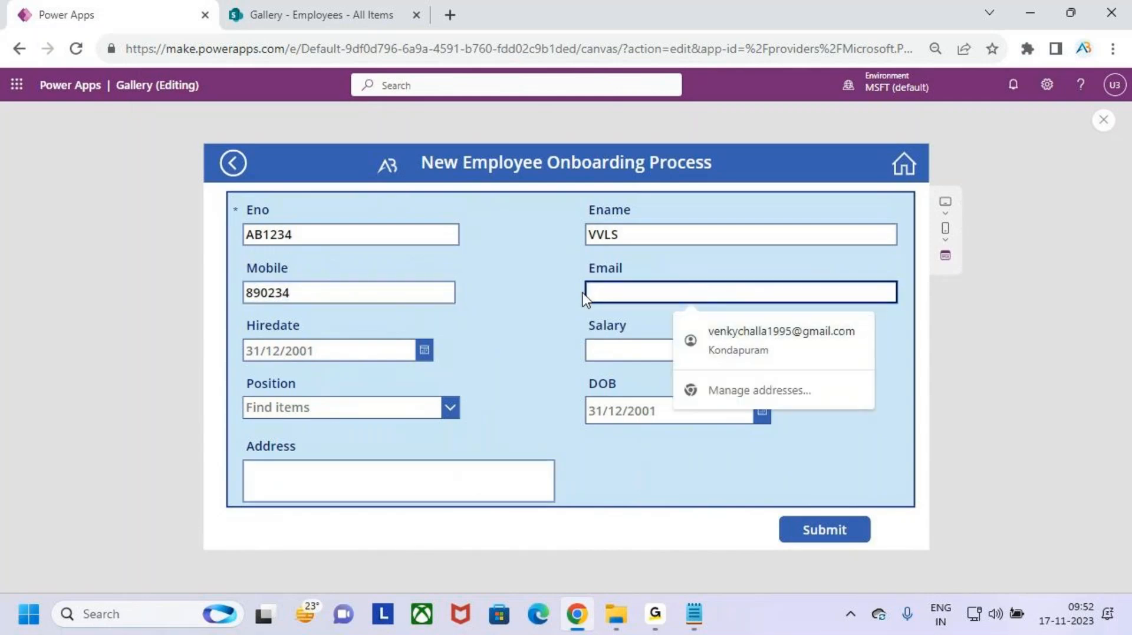
key("Caps_Lock")
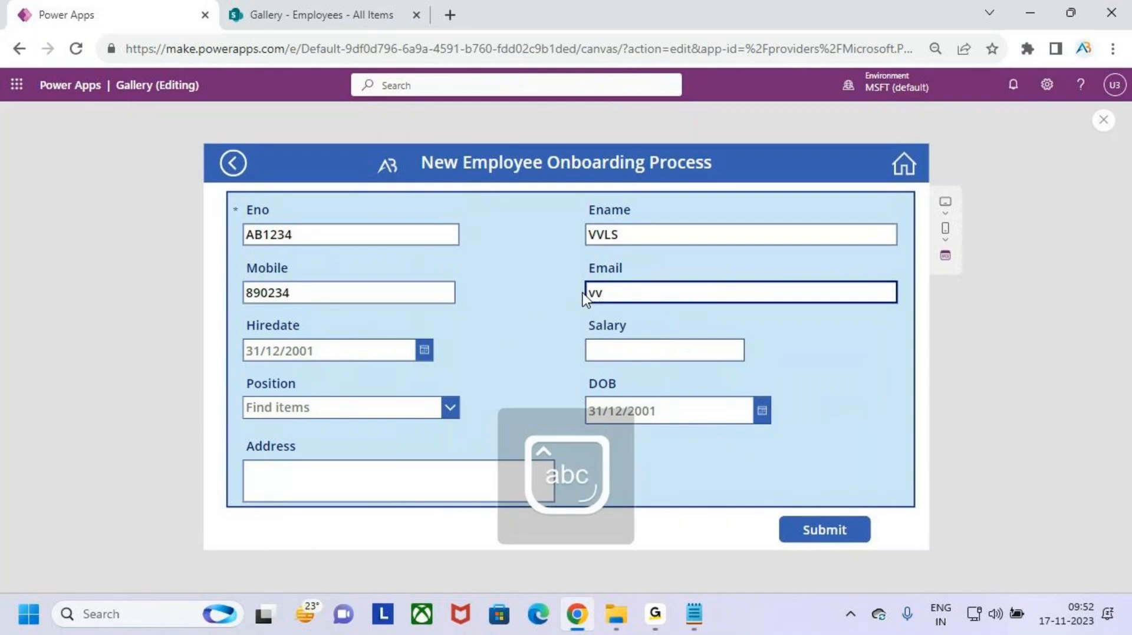
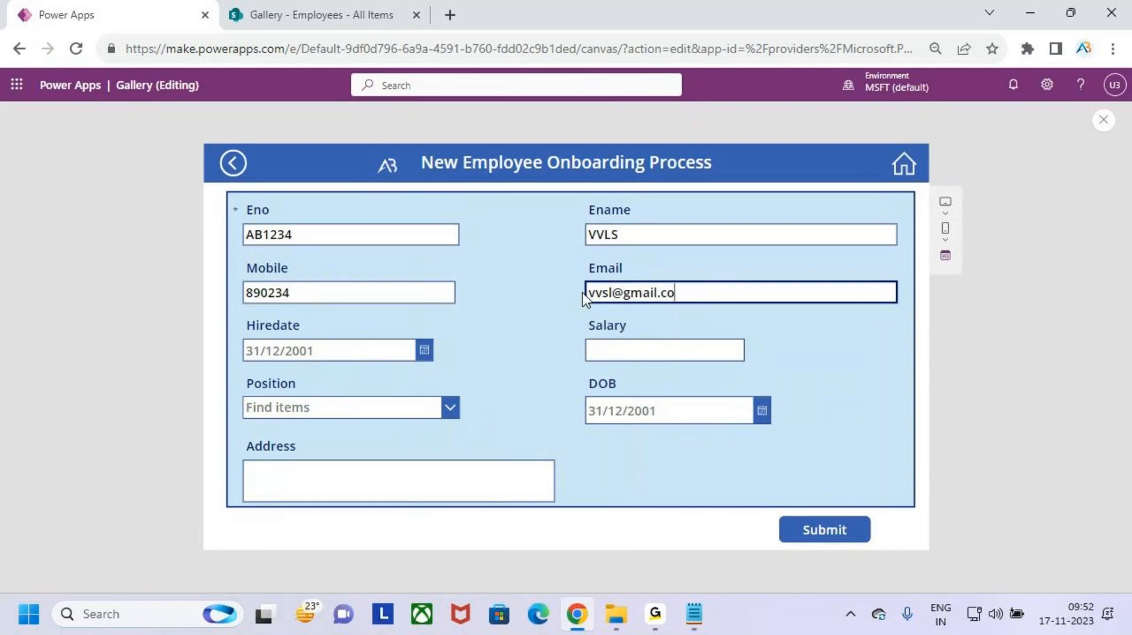
- Set hire date 4 November, salary 21000, and date of birth 1 November
left_click(424, 351)
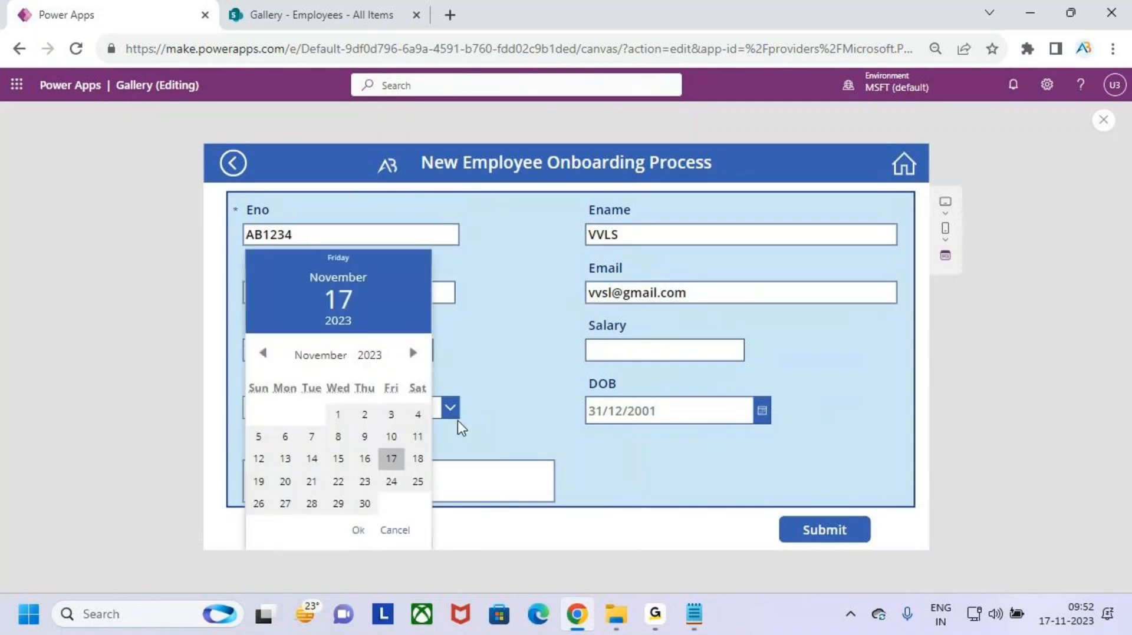
left_click(418, 415)
left_click(358, 531)
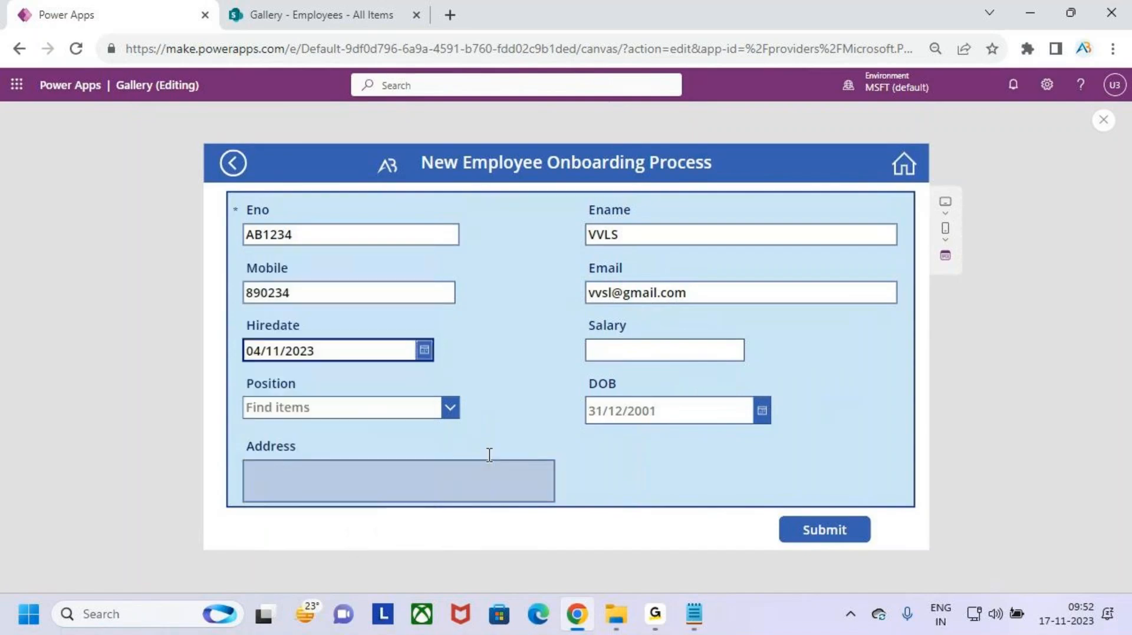
left_click(634, 349)
type("210000")
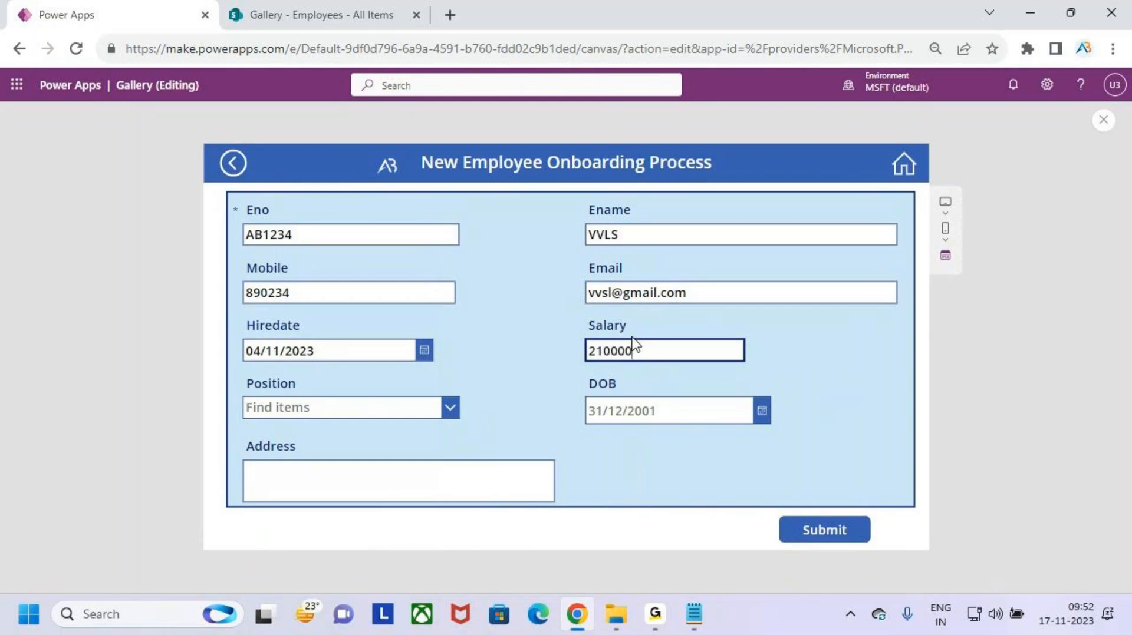
key("BackSpace")
left_click(660, 433)
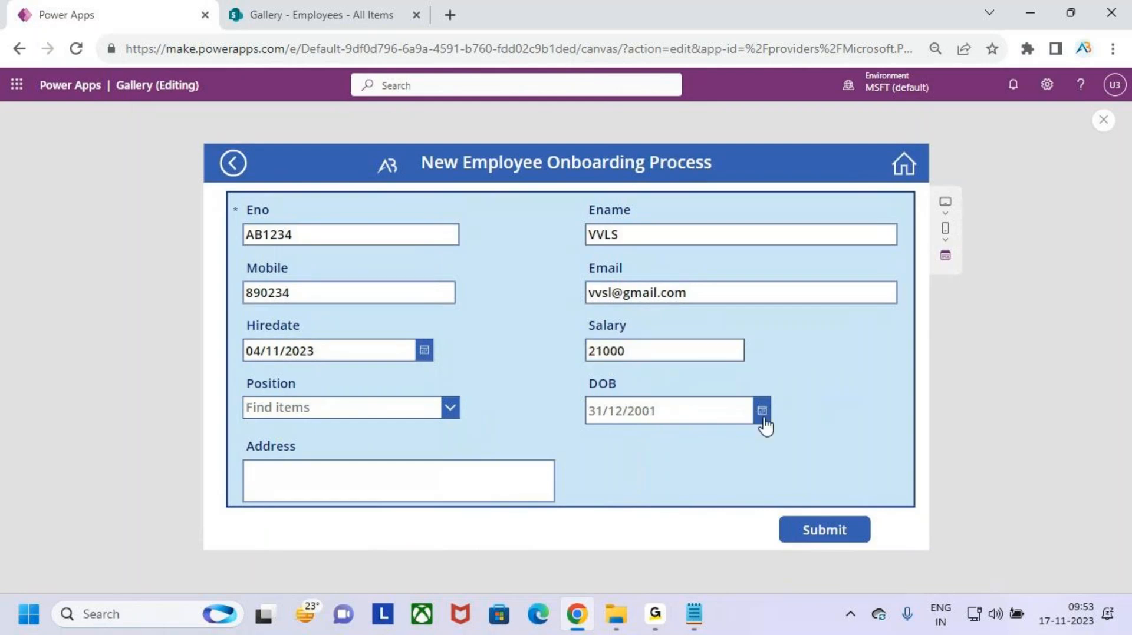
left_click(761, 416)
left_click(681, 415)
left_click(700, 530)
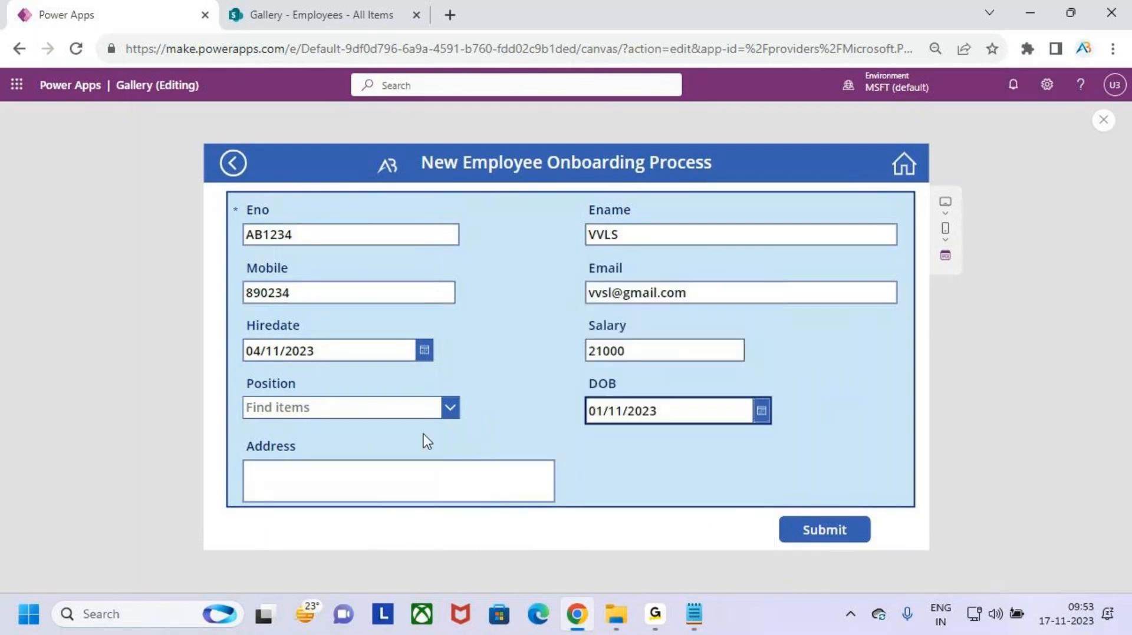
- Choose Manager as the position, enter address Hyd, and submit the record
left_click(458, 406)
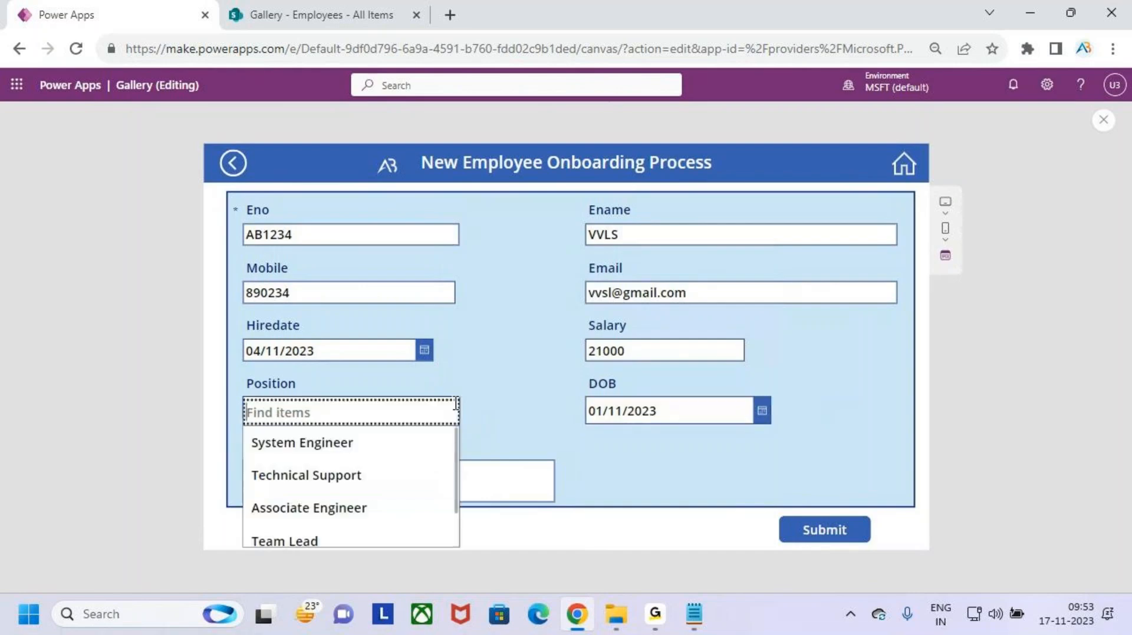
scroll(415, 507, "down", 2)
left_click(409, 535)
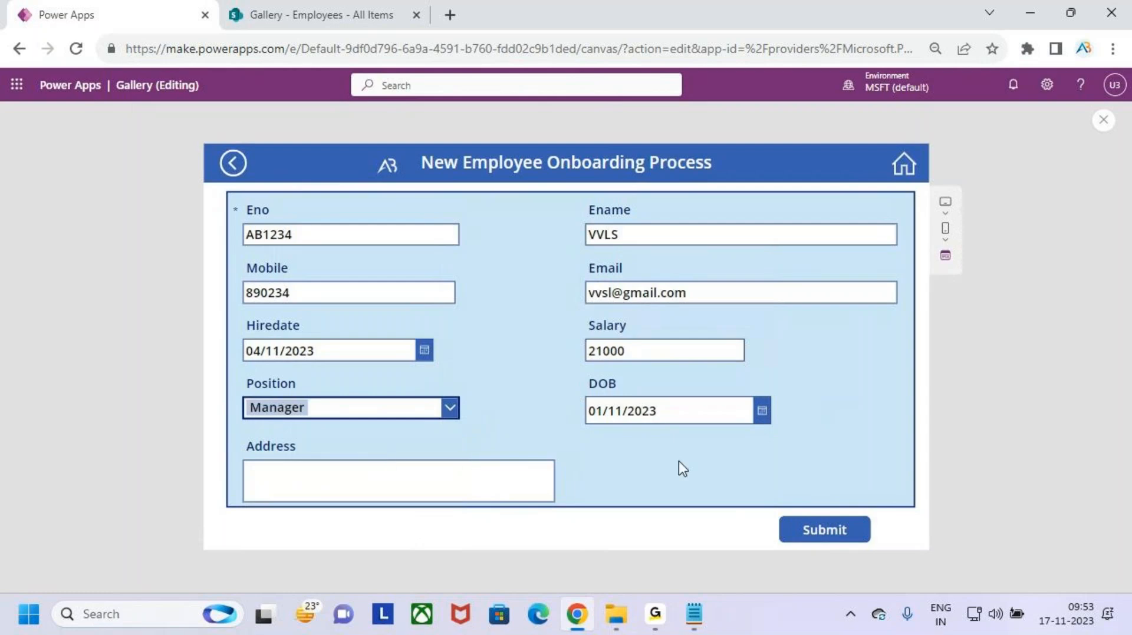
left_click(426, 486)
type("Hyd")
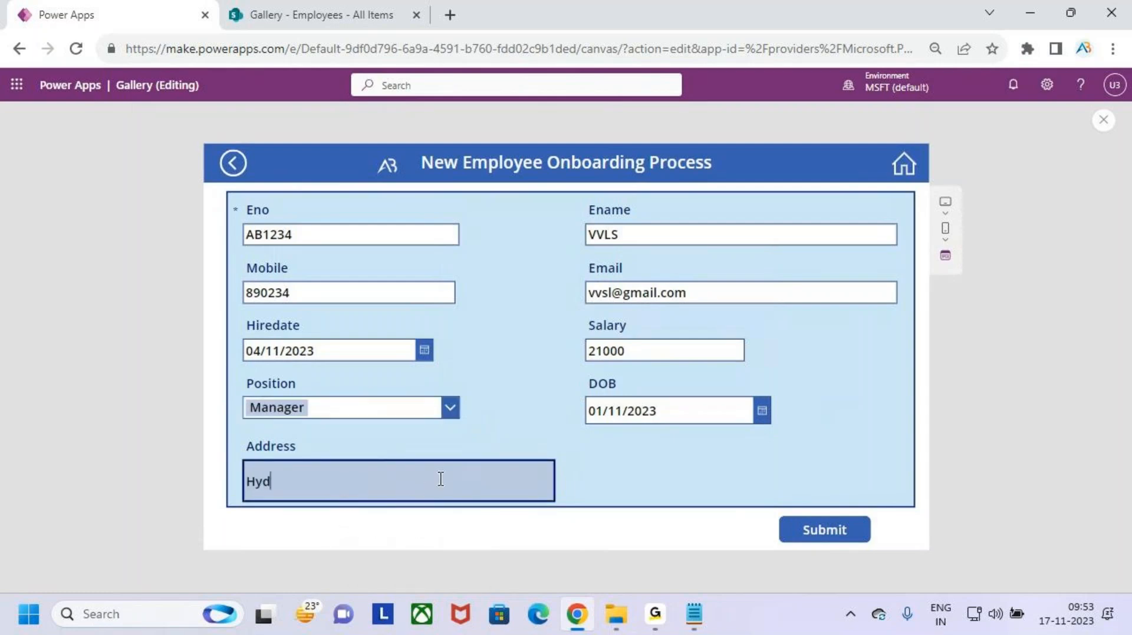
left_click(841, 534)
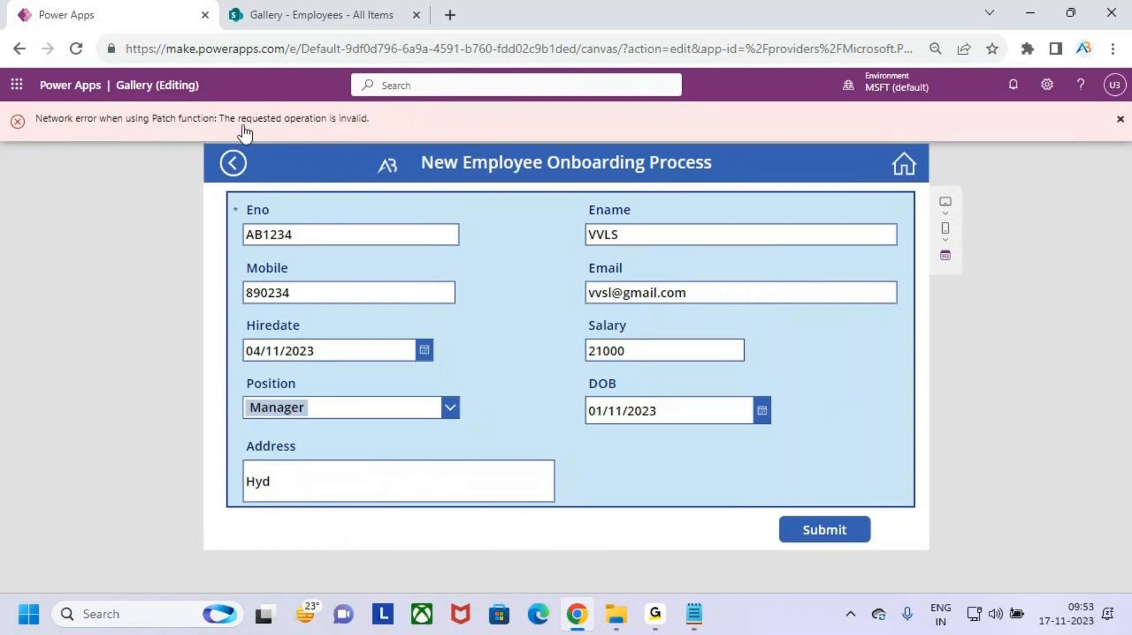
- After repeated failed submits, change Eno to ab123 and submit the record successfully
left_click(839, 534)
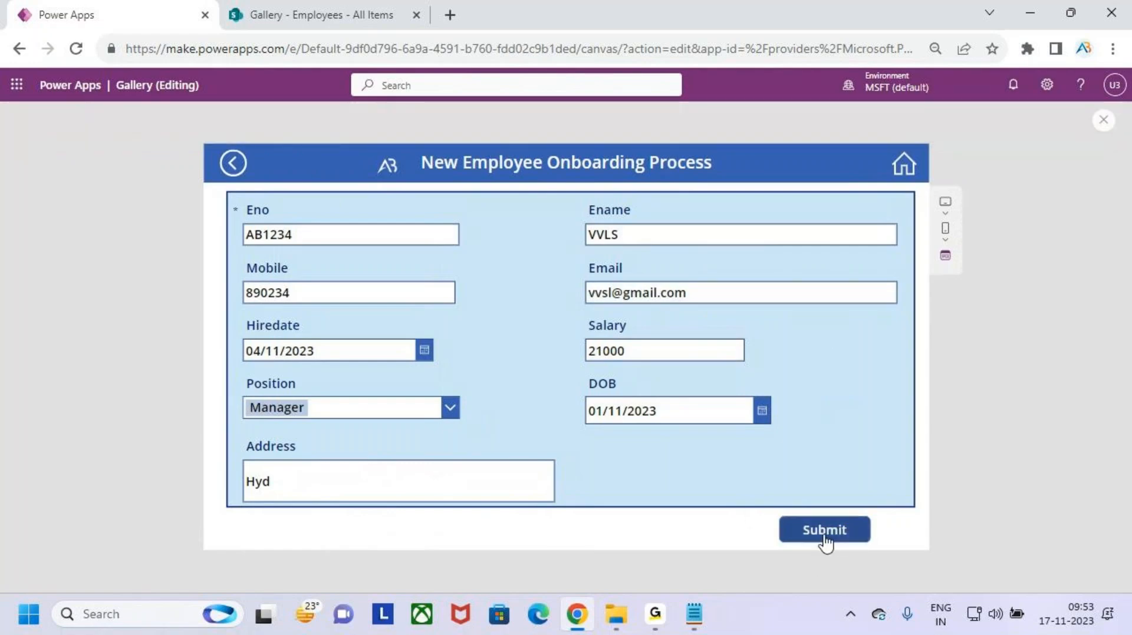
left_click(840, 534)
left_click(842, 534)
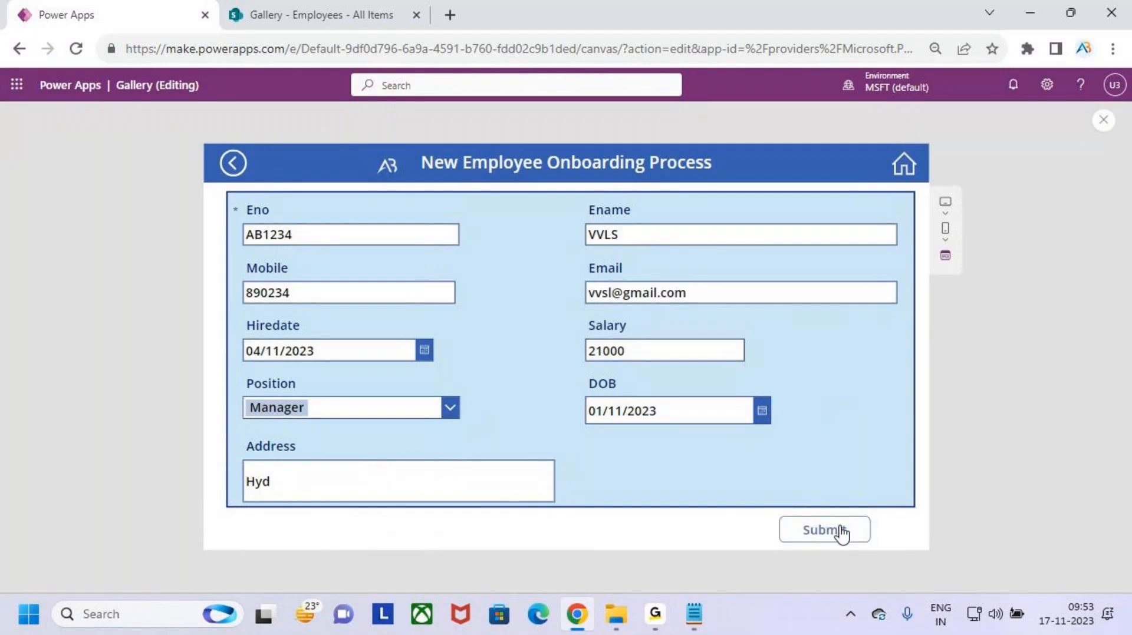
left_click(844, 538)
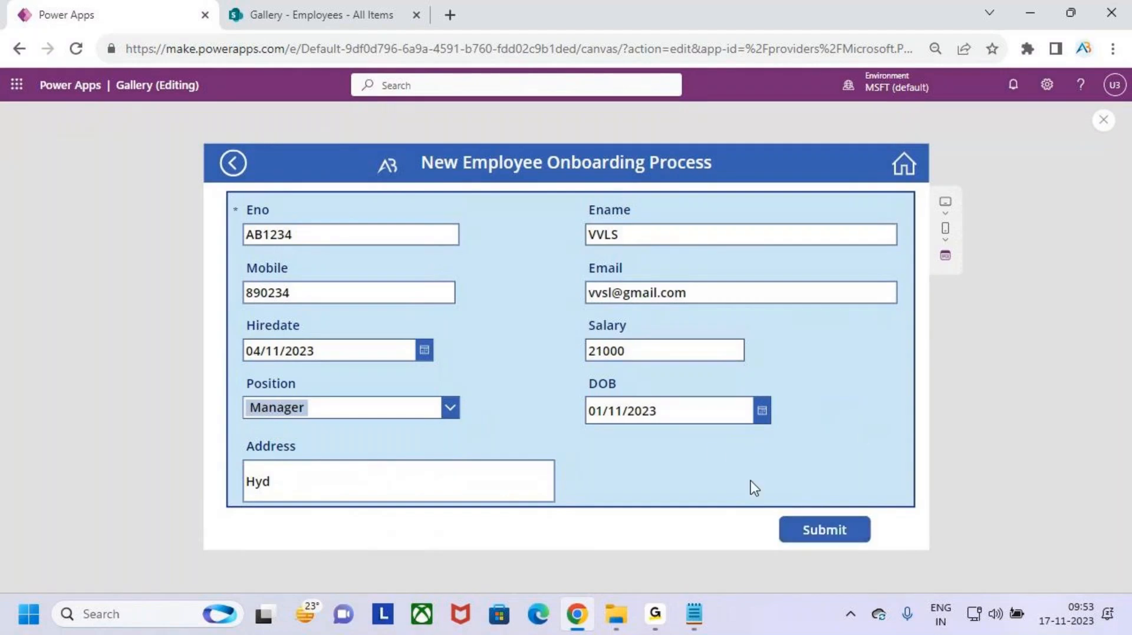
left_click_drag(313, 234, 270, 235)
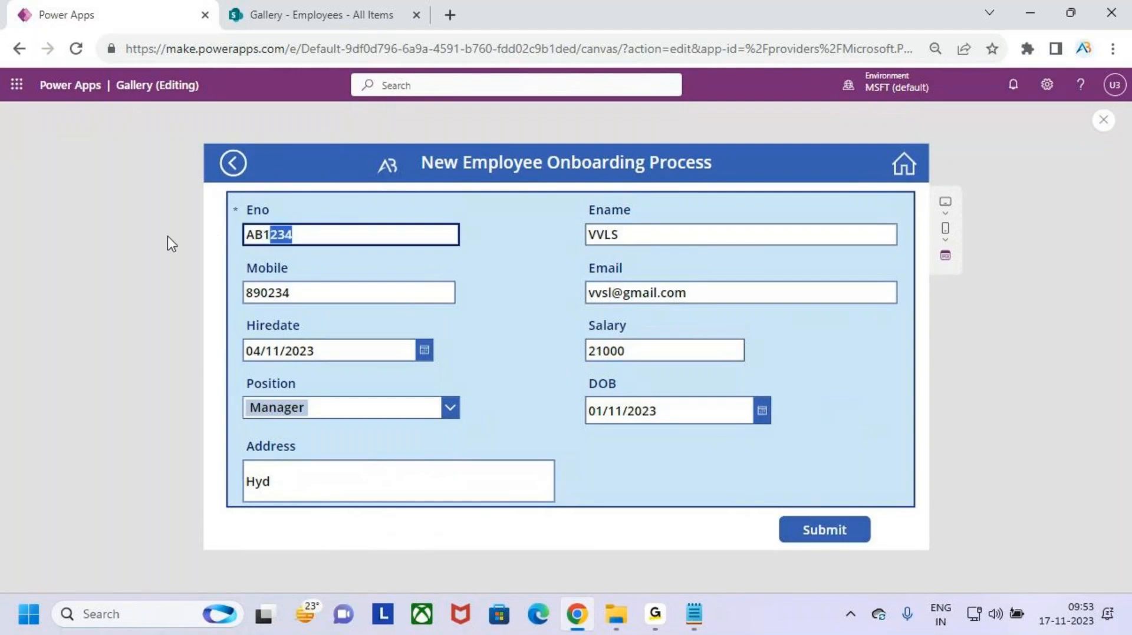
key("BackSpace")
key("BackSpace")
key("BackSpace")
key("BackSpace")
type("a")
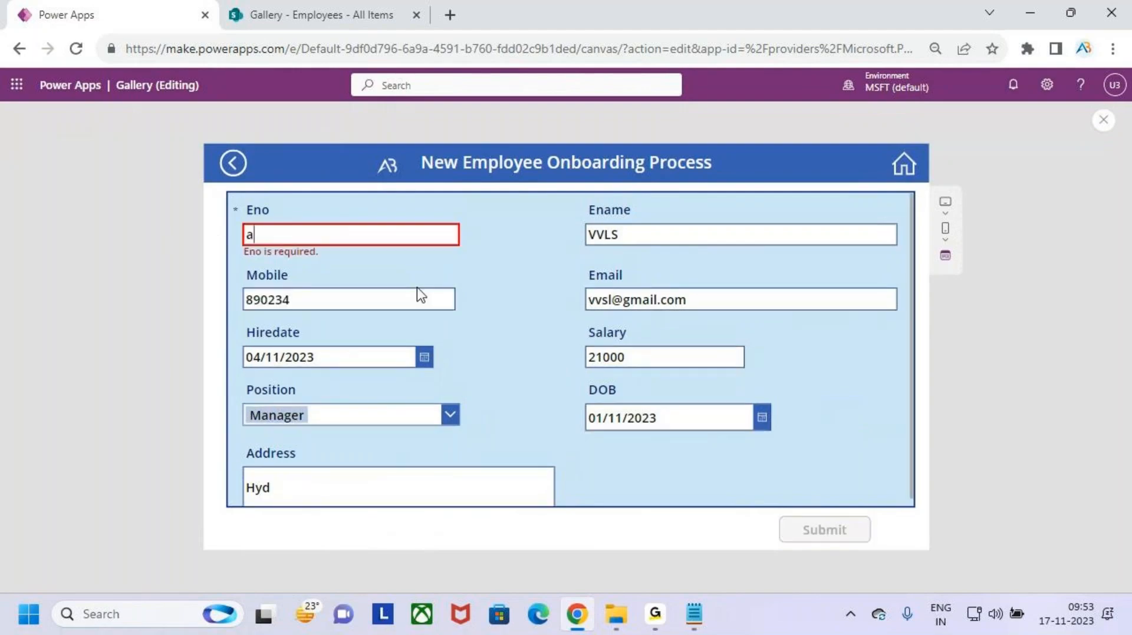
type("b1")
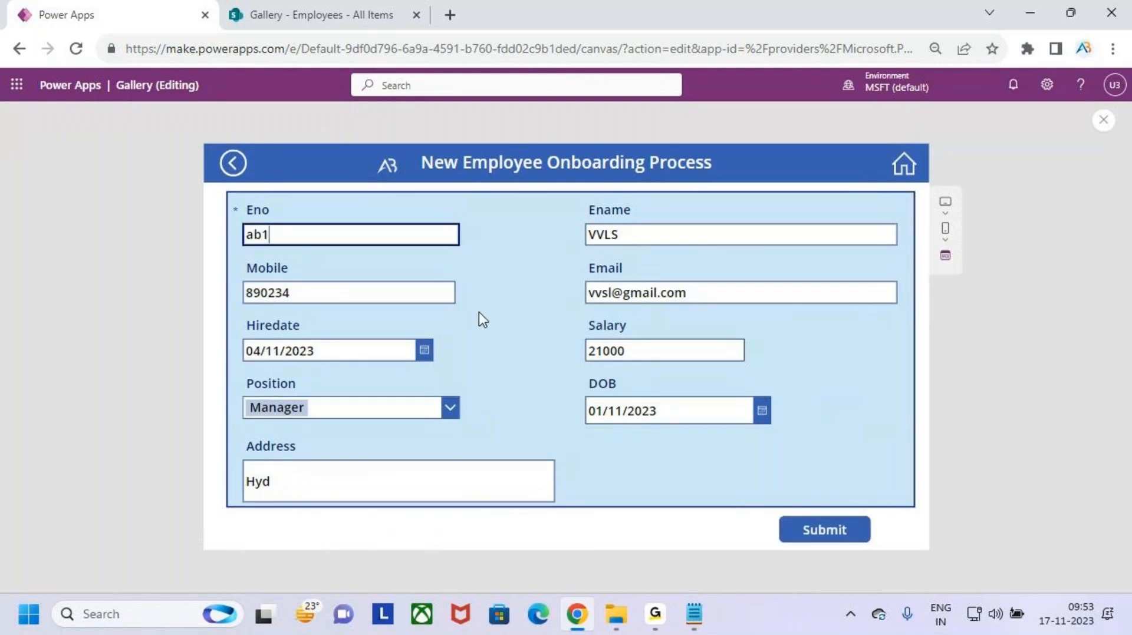
type("23")
left_click(858, 532)
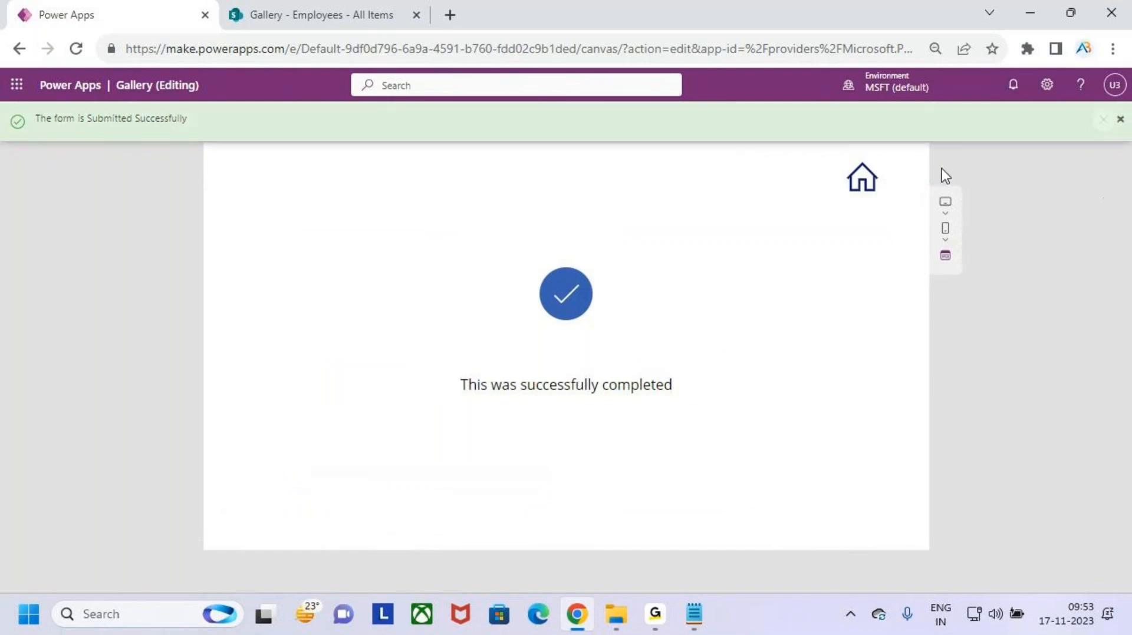
- Return to the gallery, mark the new Manager record at the top, and exit preview
left_click(864, 183)
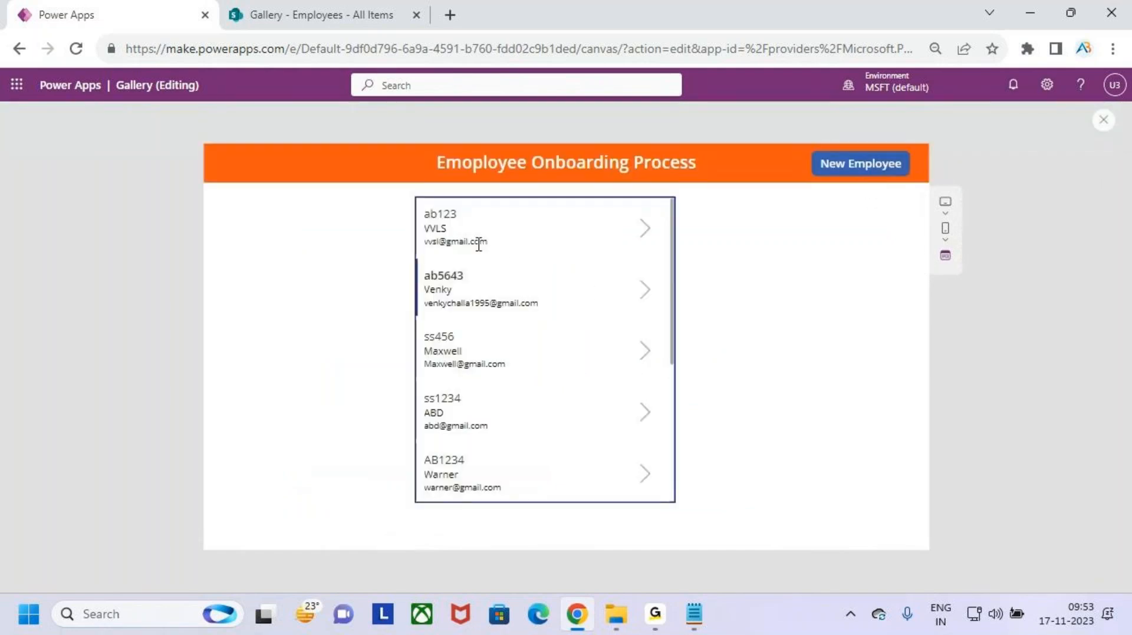
key("ctrl+2")
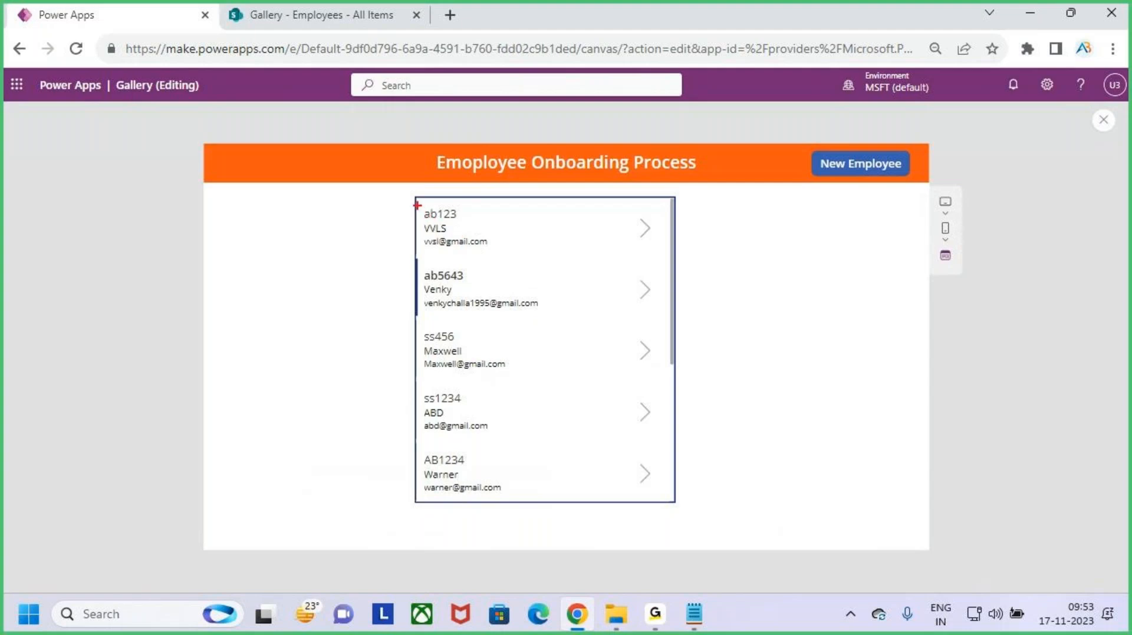
left_click_drag(416, 205, 669, 258)
mouse_move(551, 179)
left_mouse_down()
mouse_move(551, 201)
mouse_move(571, 209)
mouse_move(551, 217)
left_mouse_up()
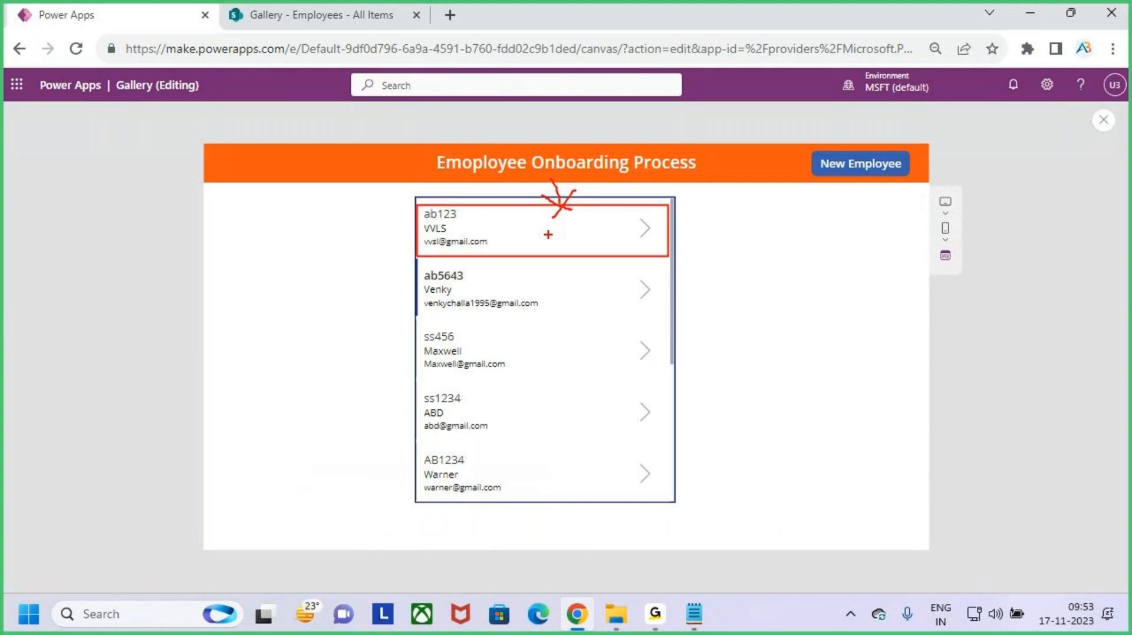
key("Escape")
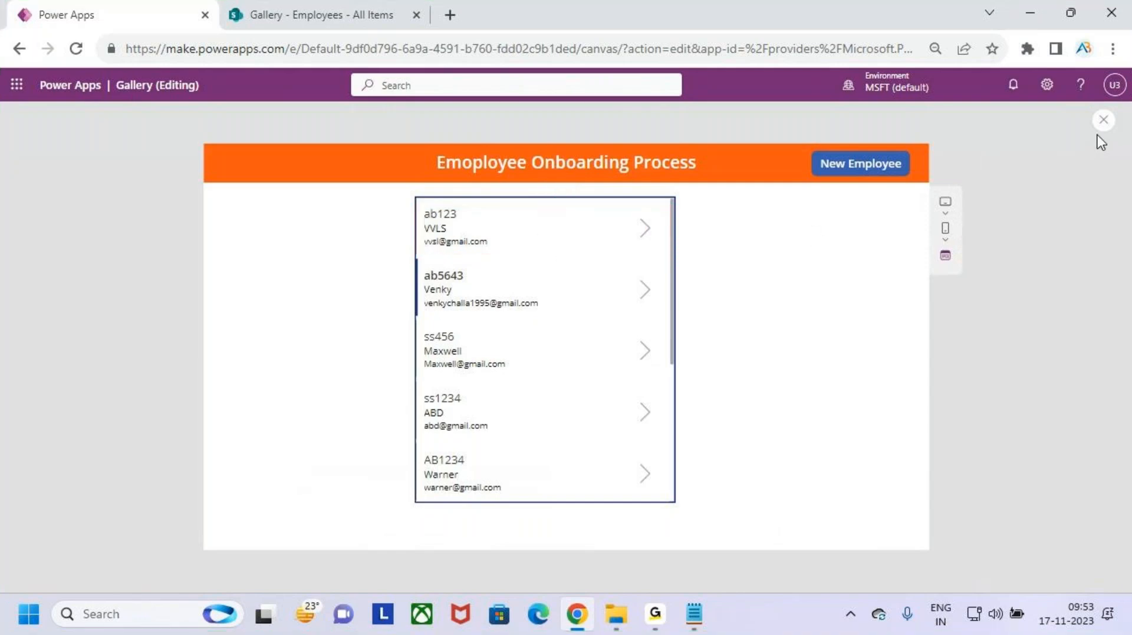
key("Escape")
- Select Gallery2 and inspect its Items formula Sort(Employees,Modified,Descending) in the formula bar
left_click(694, 399)
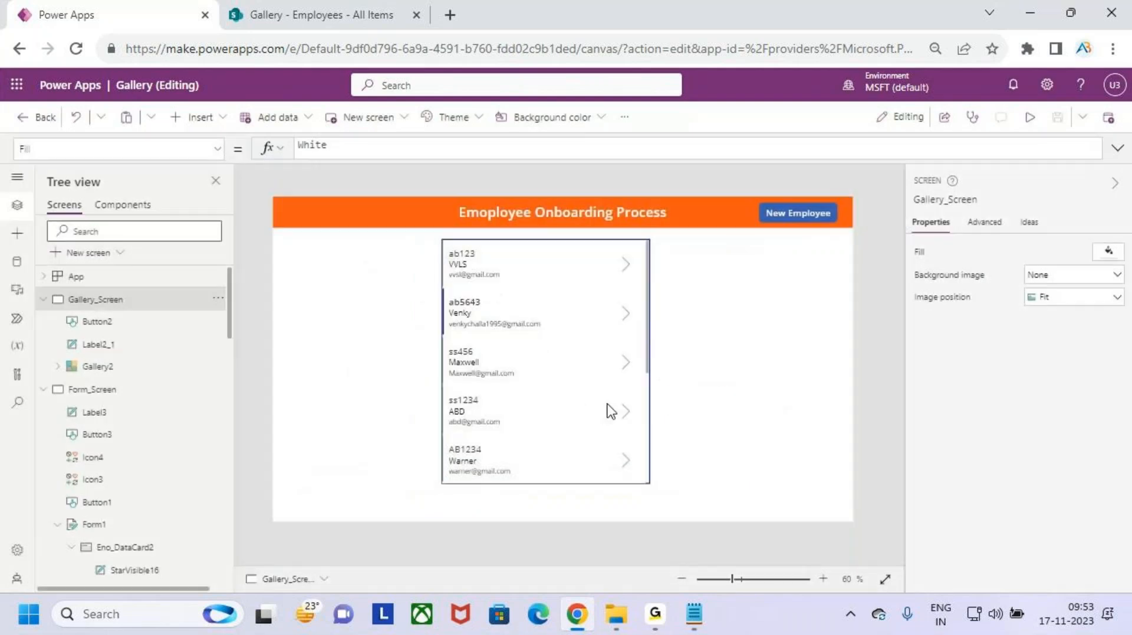
left_click(592, 403)
left_click(321, 148)
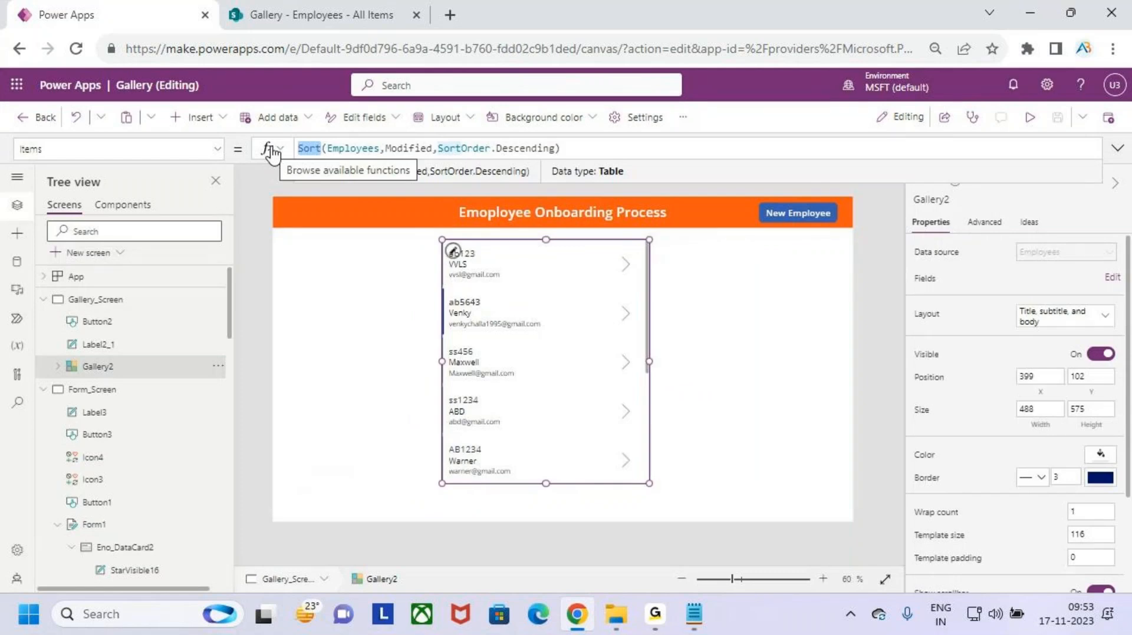
left_click(575, 148)
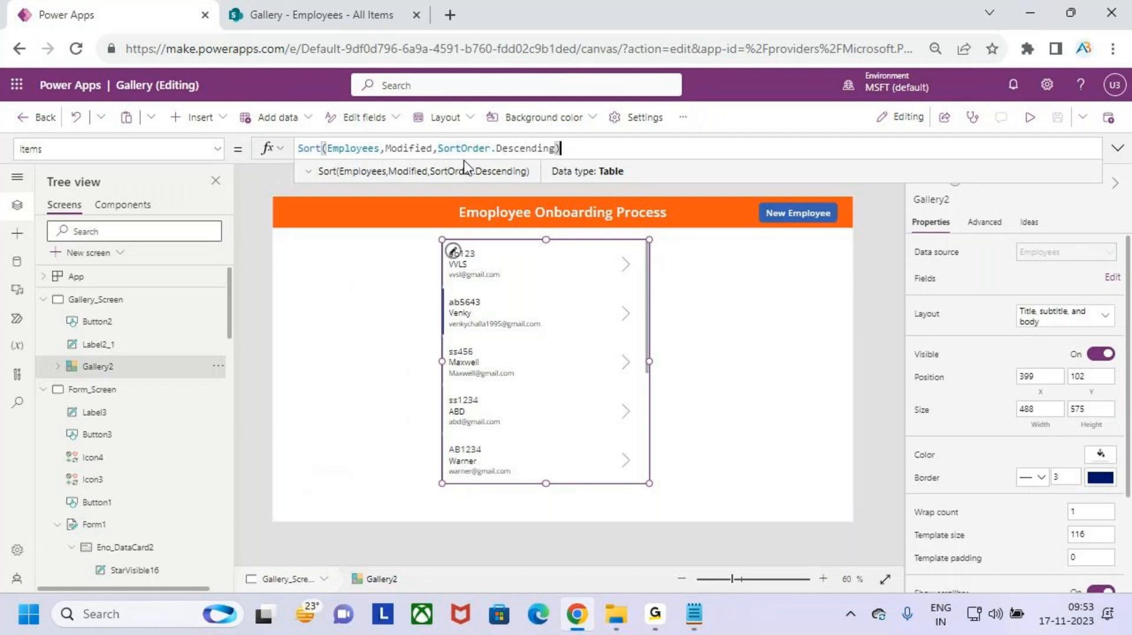
double_click(405, 148)
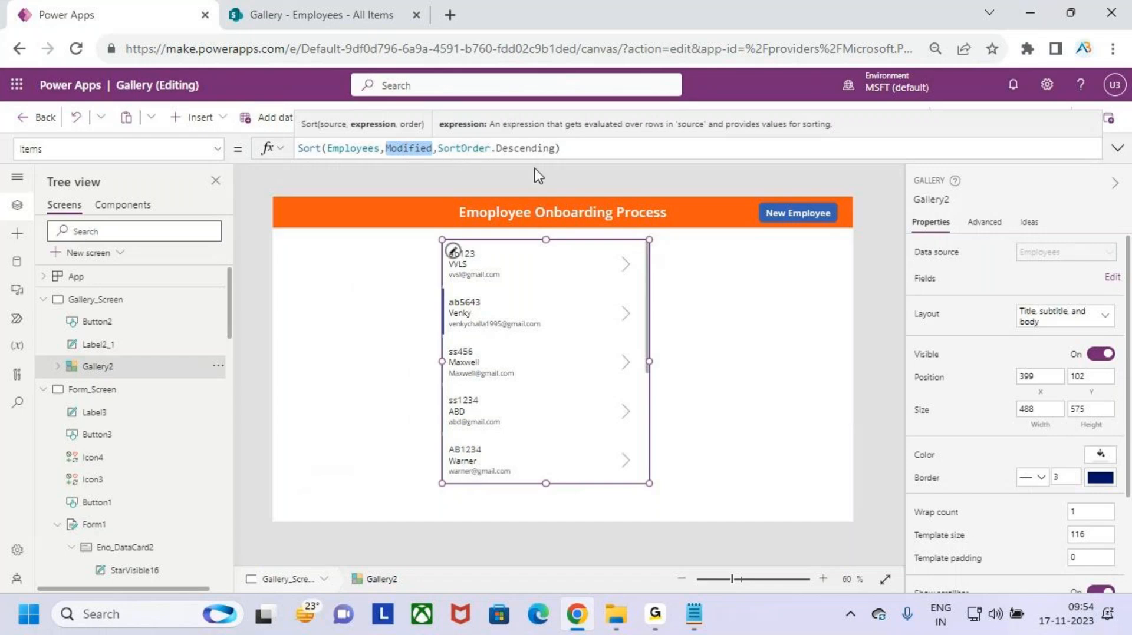
left_click(511, 156)
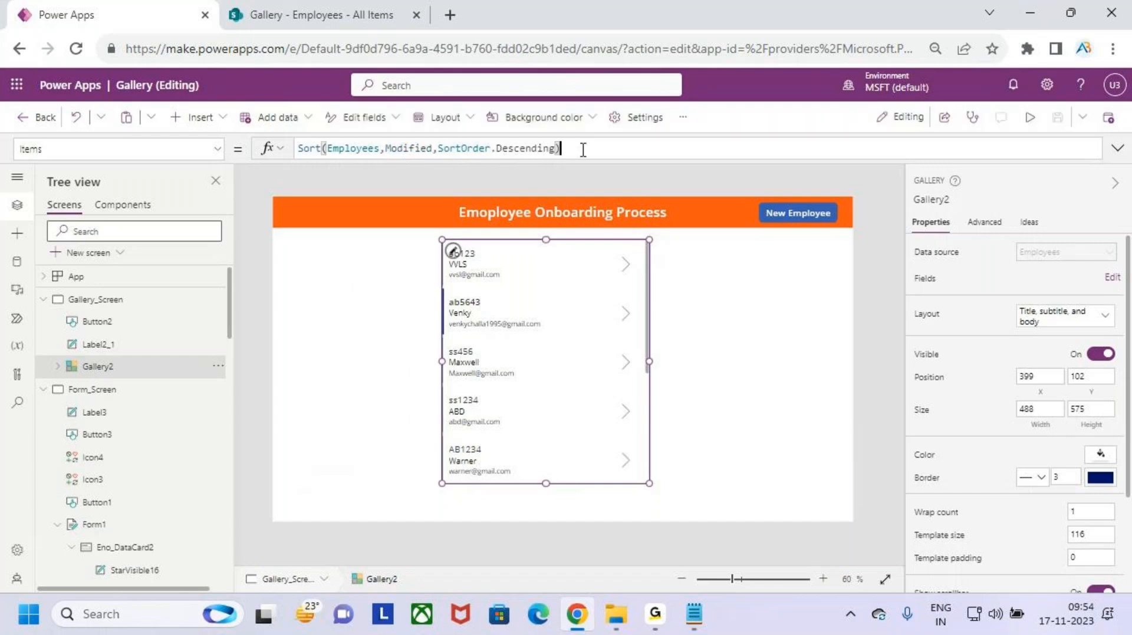
left_click(752, 386)
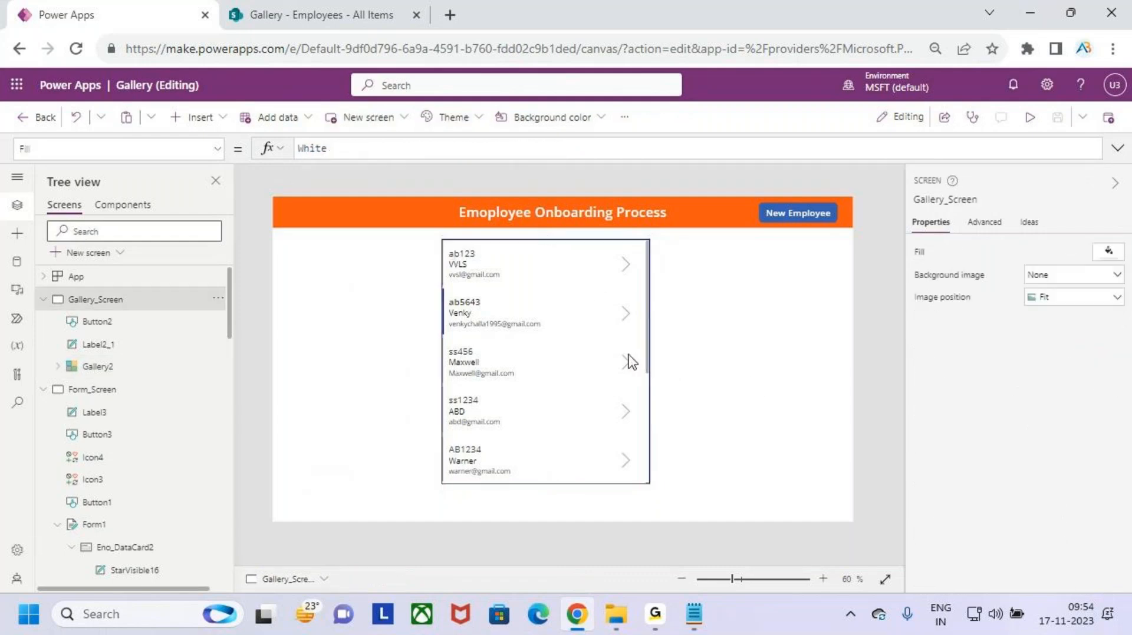
left_click(593, 422)
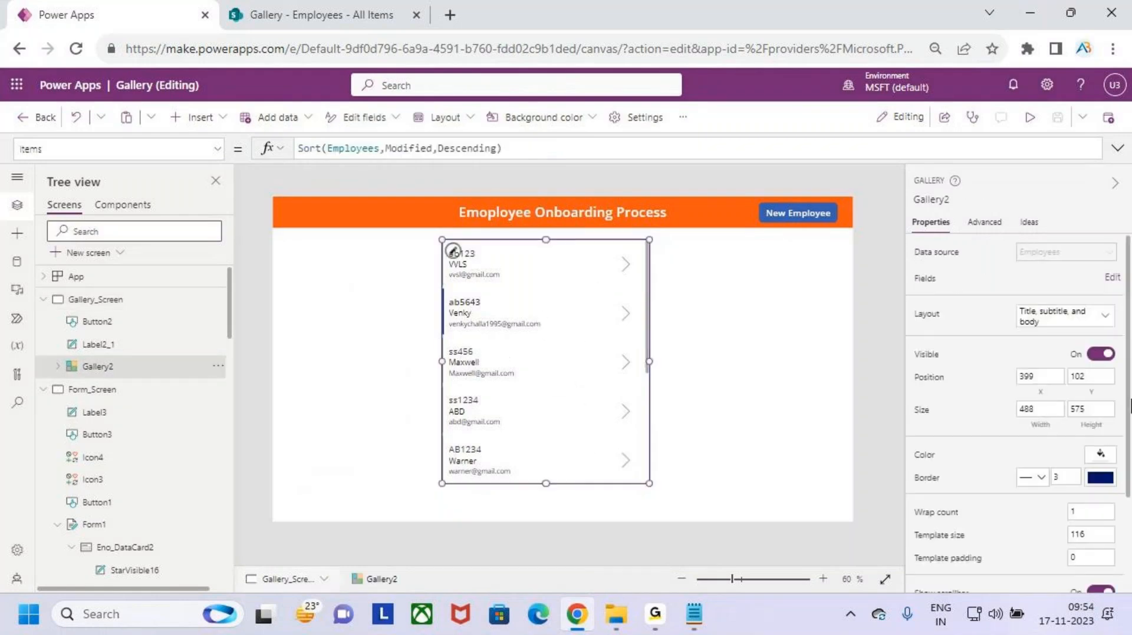
- Fill the gallery with blue and make the employee number label Semibold, size 18
left_click(1100, 456)
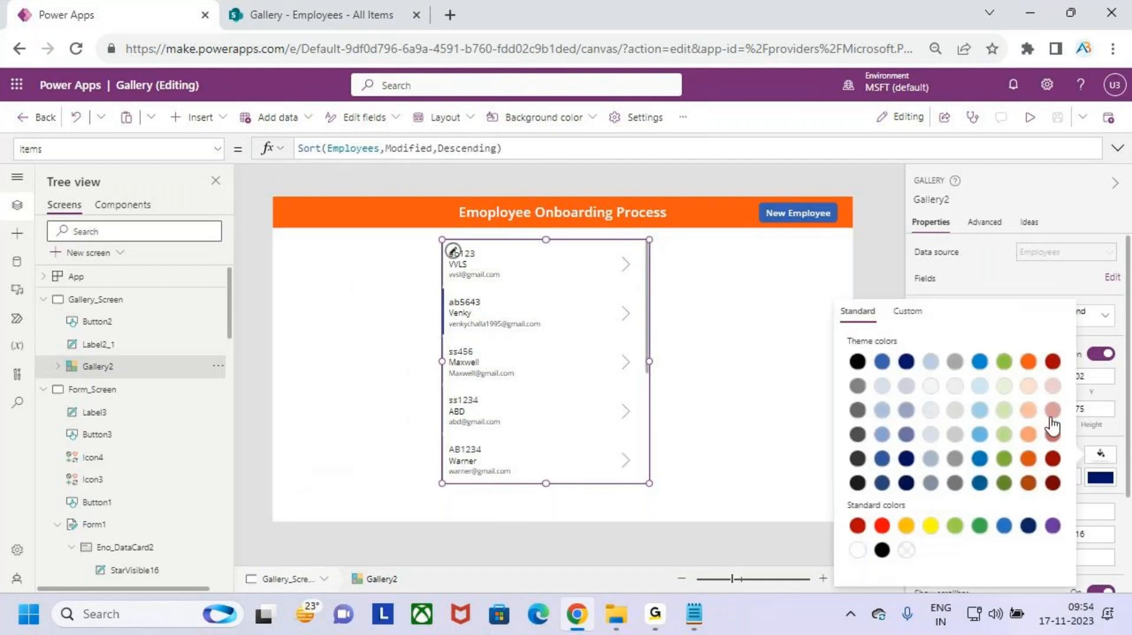
left_click(881, 364)
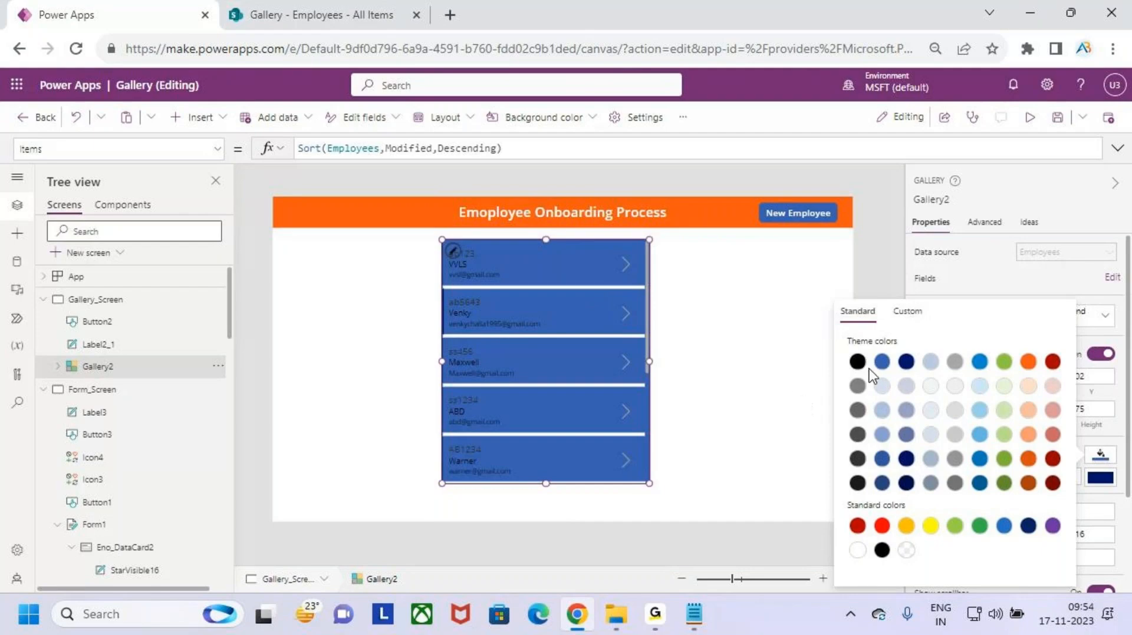
left_click(474, 253)
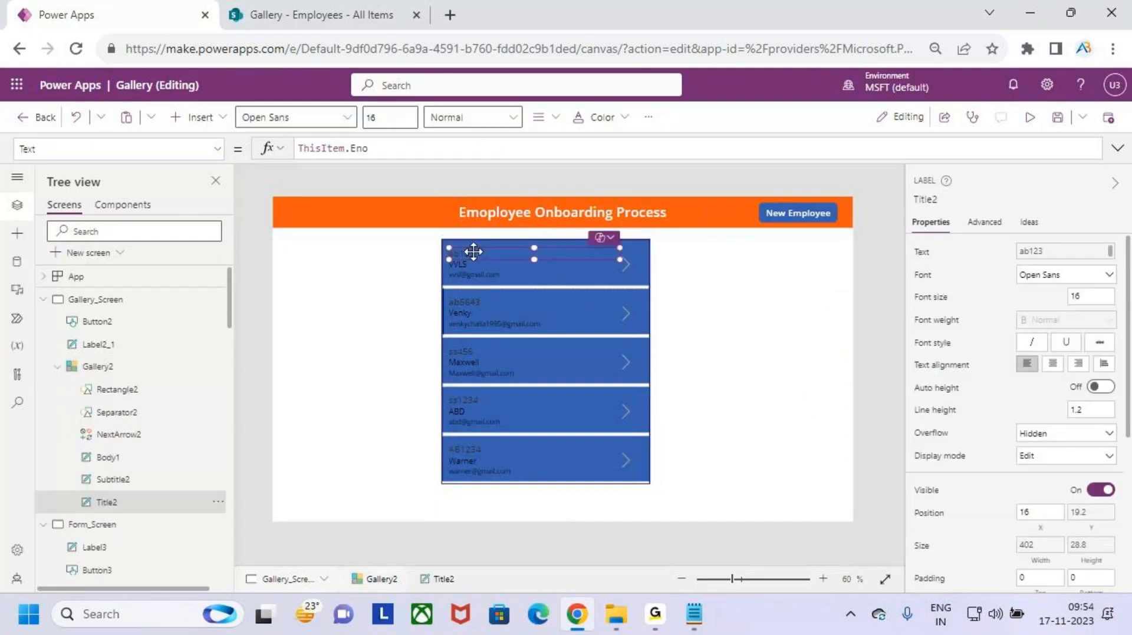
left_click(472, 116)
left_click(489, 170)
left_click(391, 117)
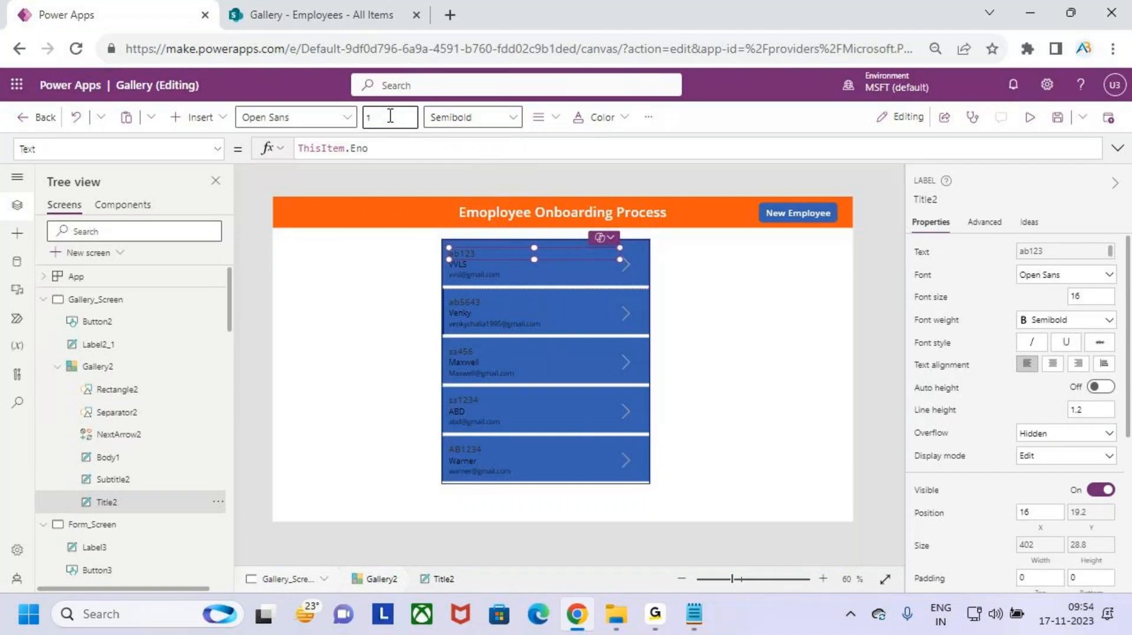
type("8")
key("Return")
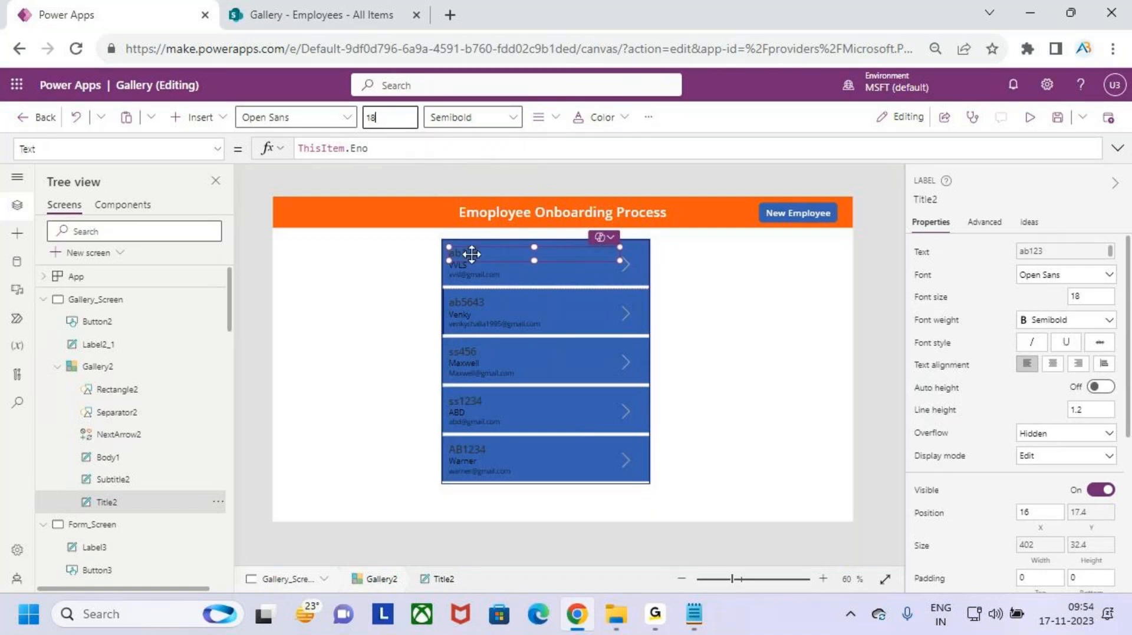
- Make the employee name label size 16 and Semibold
left_click(459, 271)
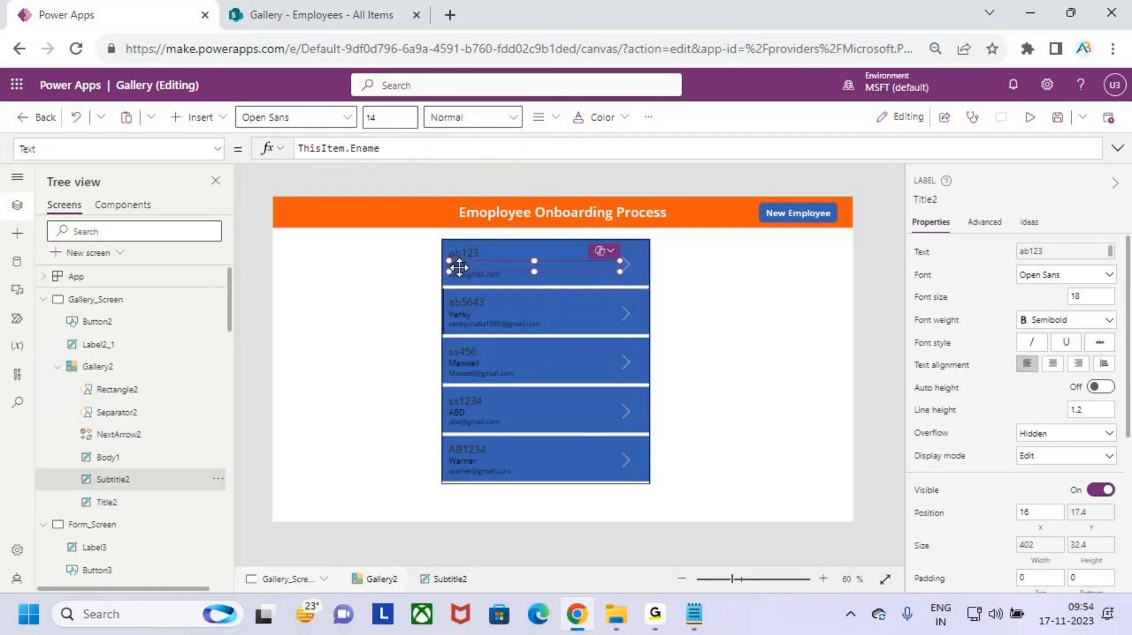
left_click(387, 119)
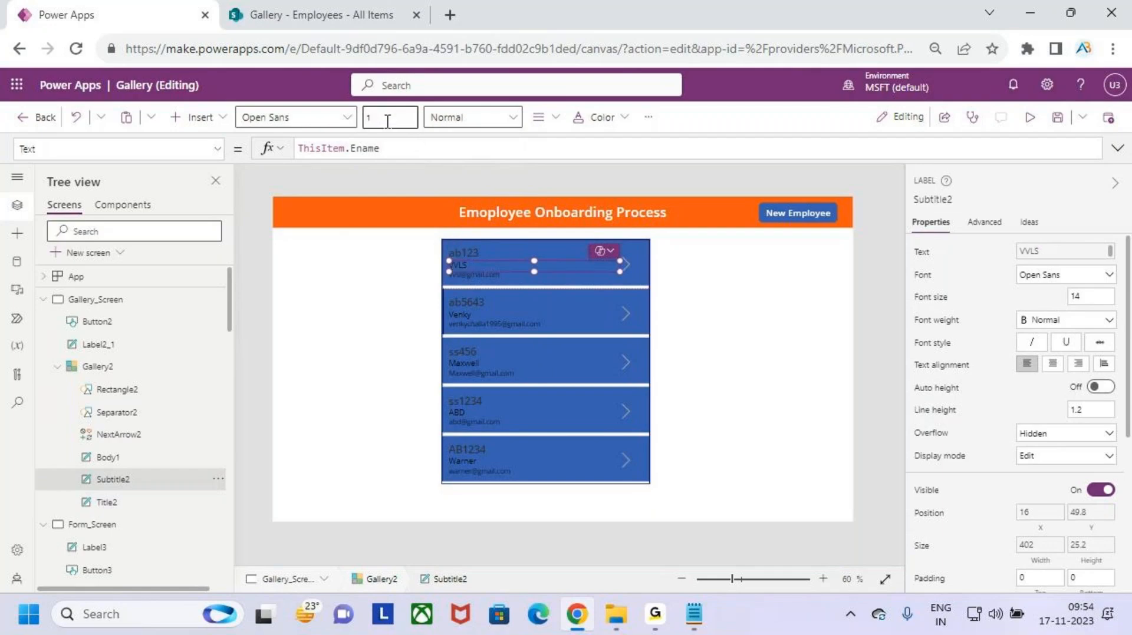
type("6")
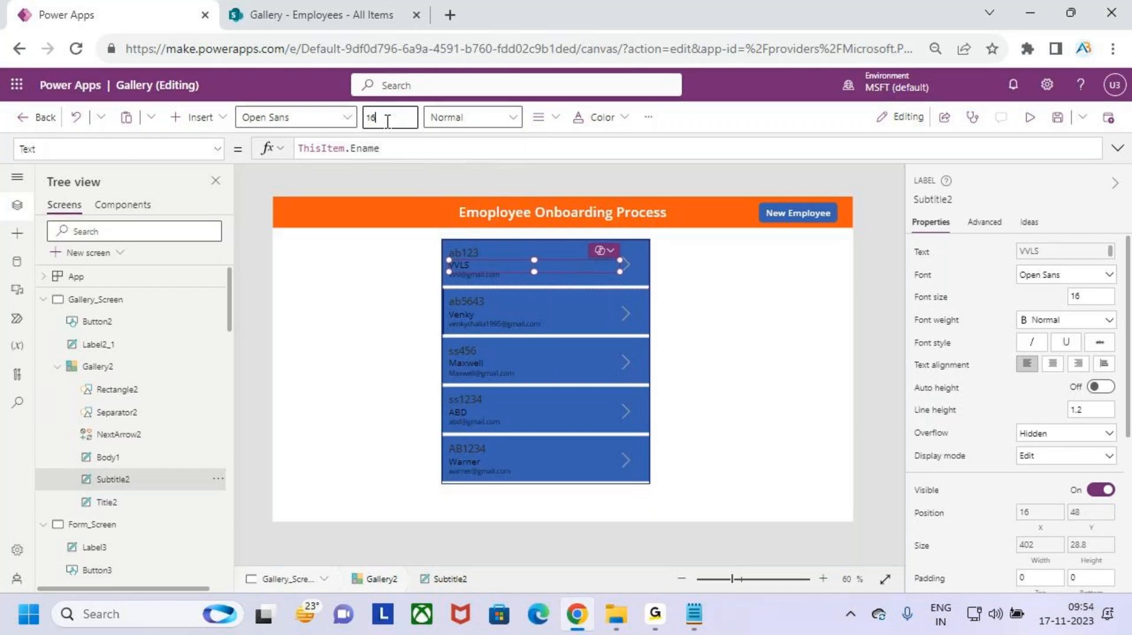
left_click(477, 118)
left_click(487, 167)
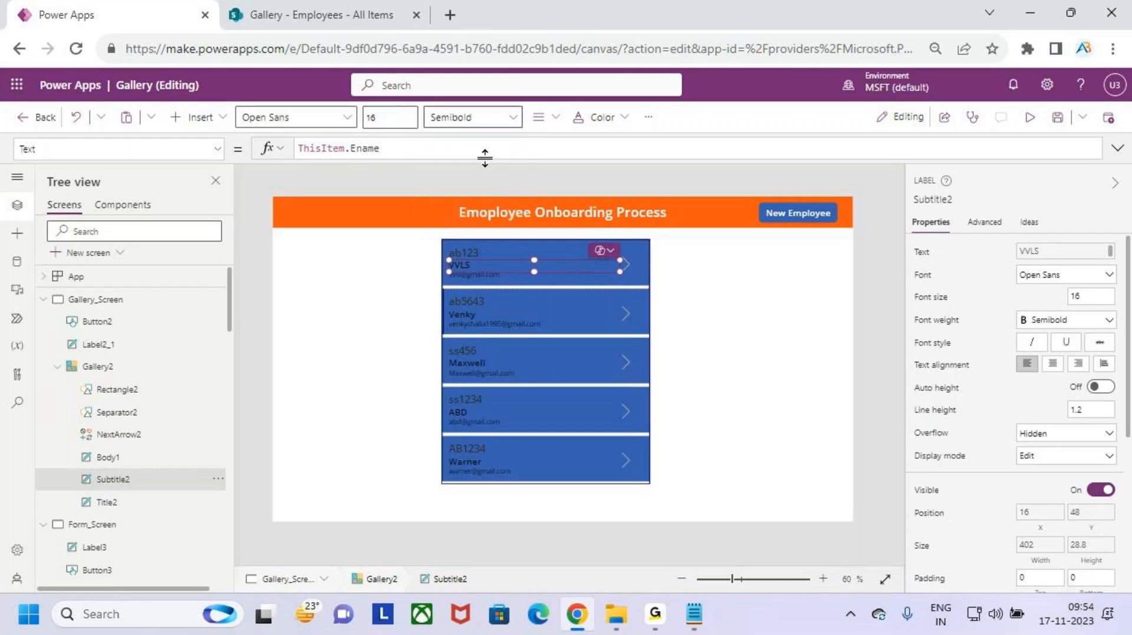
- Reselect the gallery and change its fill to light blue
left_click(778, 388)
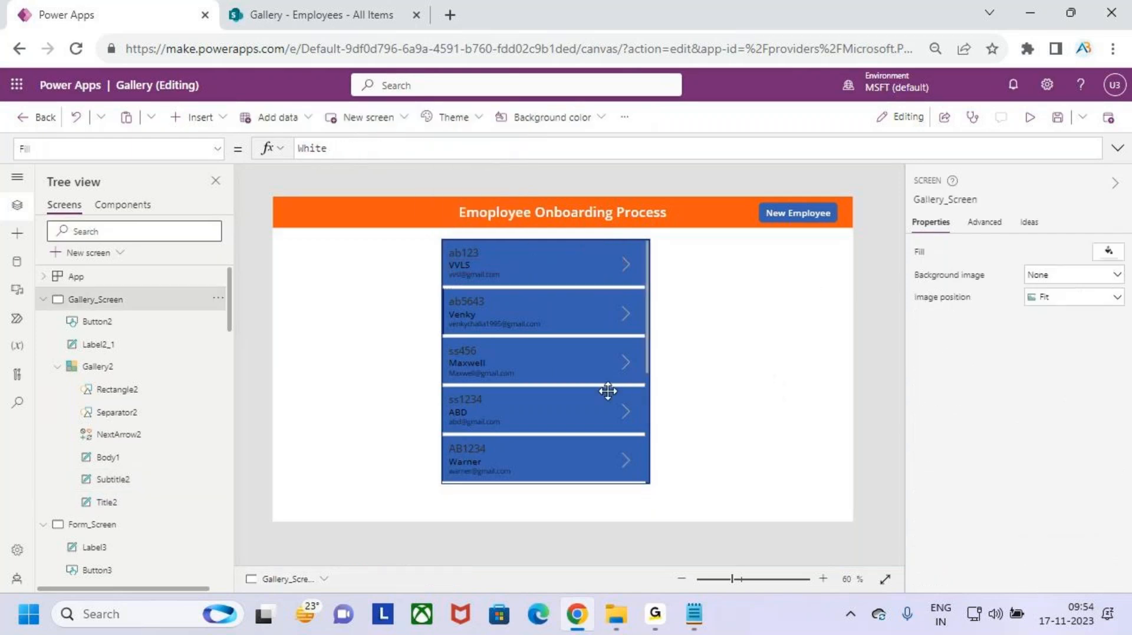
left_click(607, 392)
left_click(1100, 455)
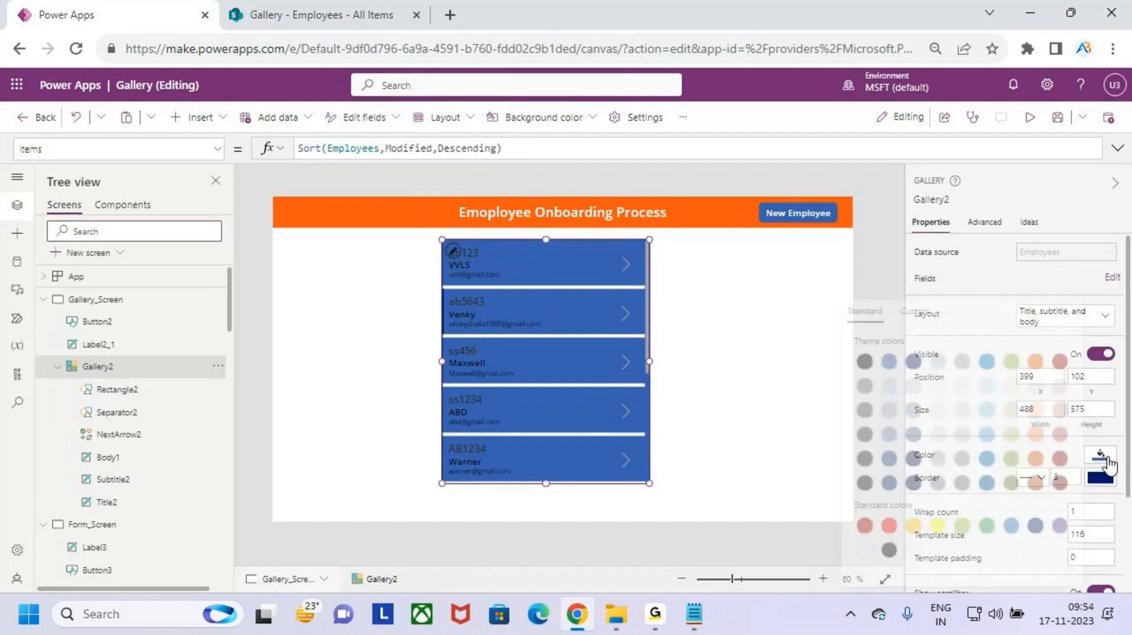
left_click(882, 411)
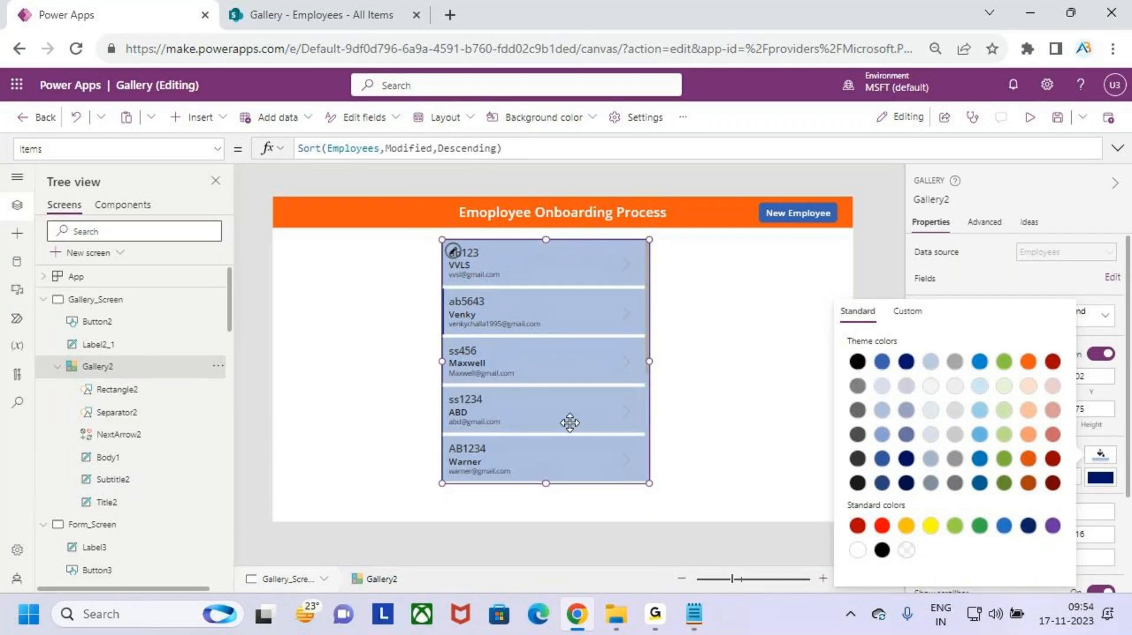
left_click(745, 408)
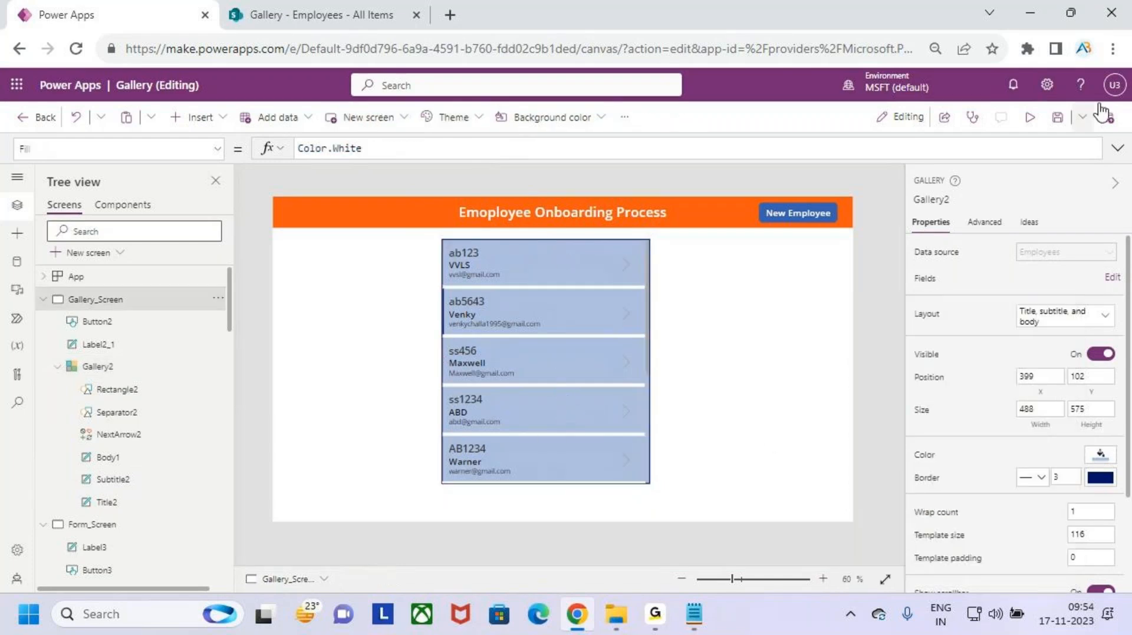
left_click(1030, 117)
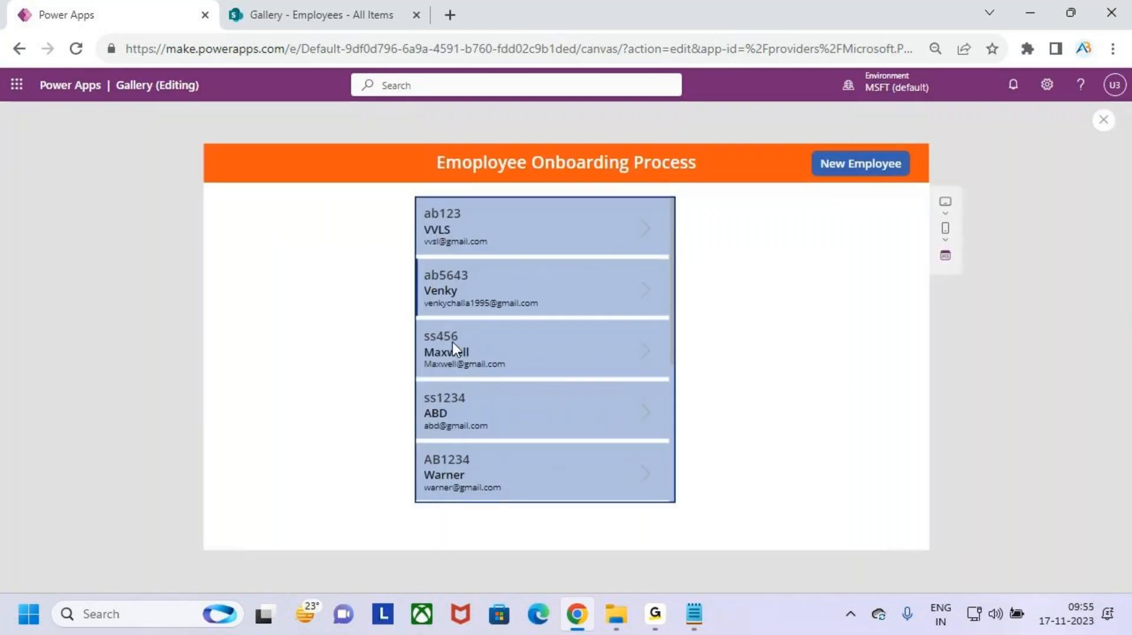
left_click(560, 347)
left_click(511, 287)
left_click(505, 348)
left_click(508, 282)
left_click(491, 214)
left_click(494, 282)
left_click(521, 353)
left_click(531, 458)
left_click(532, 432)
left_click(442, 464)
double_click(553, 467)
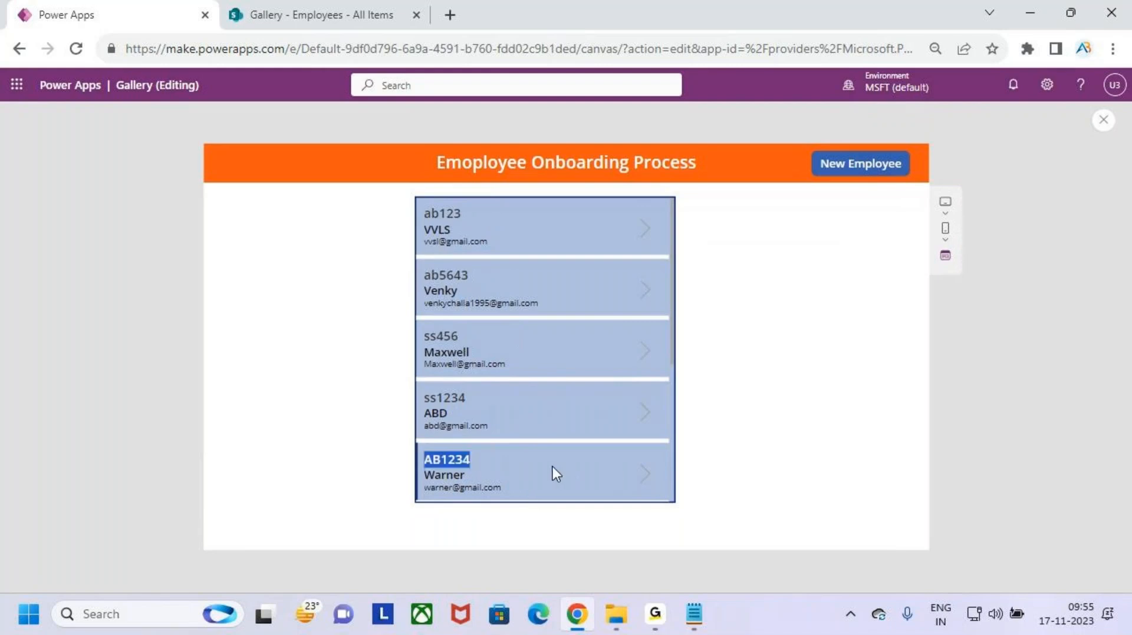
left_click(553, 467)
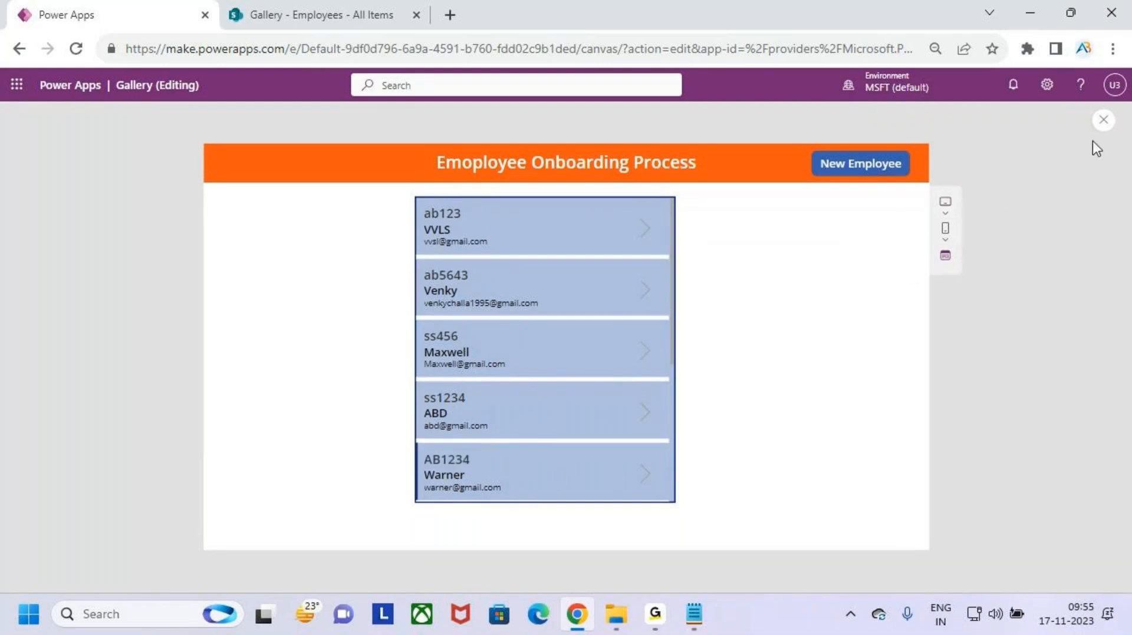
left_click(1102, 122)
left_click(702, 400)
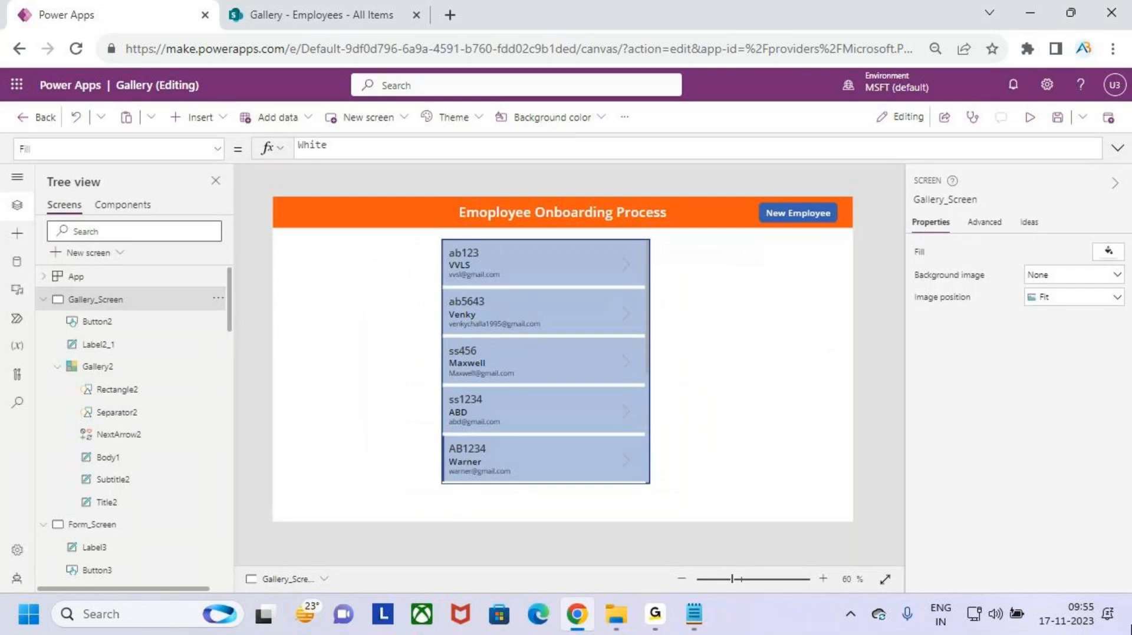
- Select Gallery2 and choose TemplateFill from its property list, currently RGBA(0, 0, 0, 0)
left_click(560, 443)
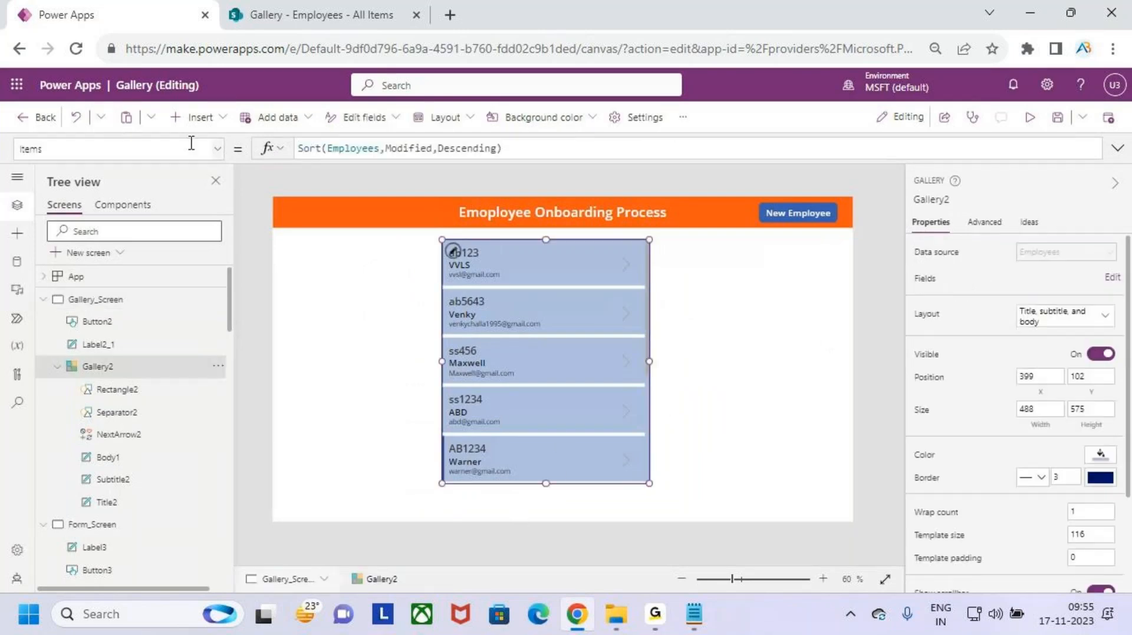
left_click(219, 151)
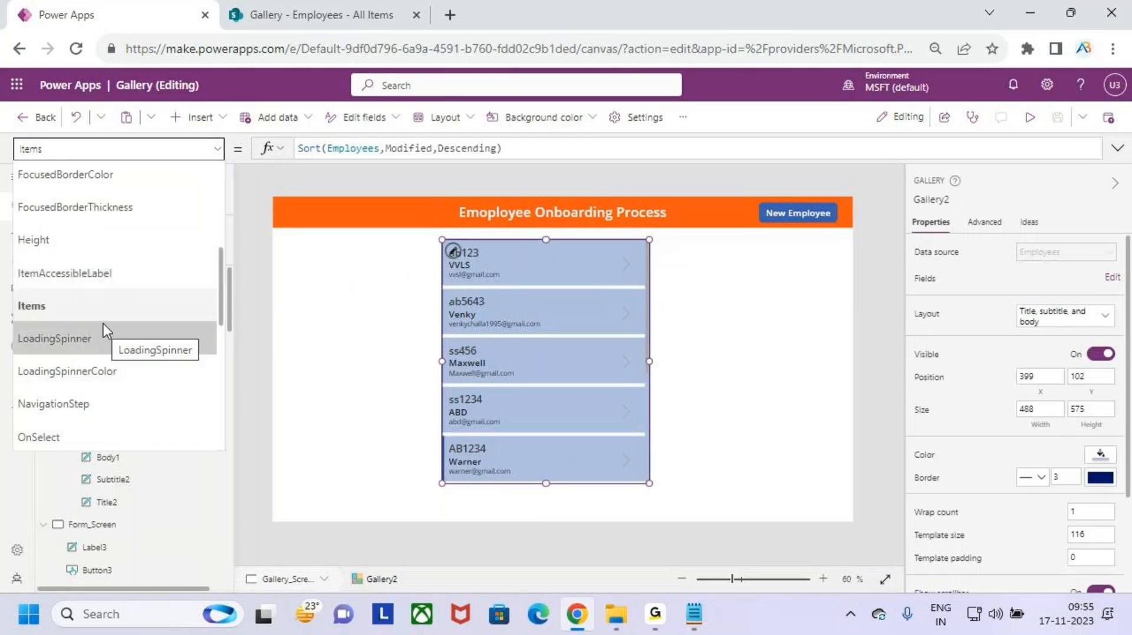
scroll(106, 313, "down", 5)
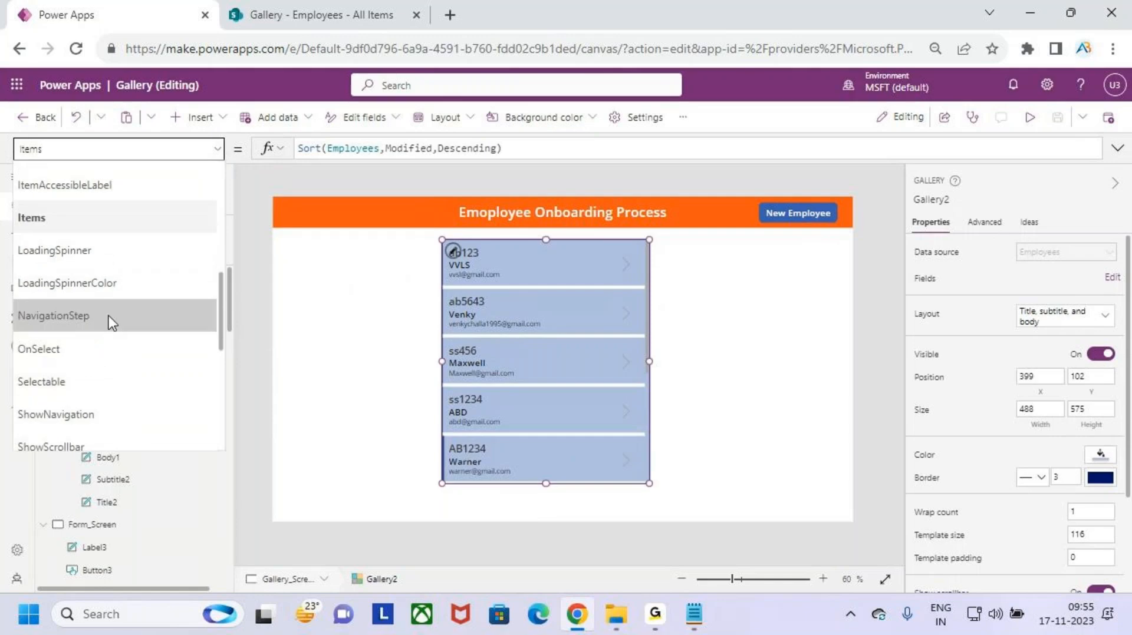
scroll(142, 361, "down", 5)
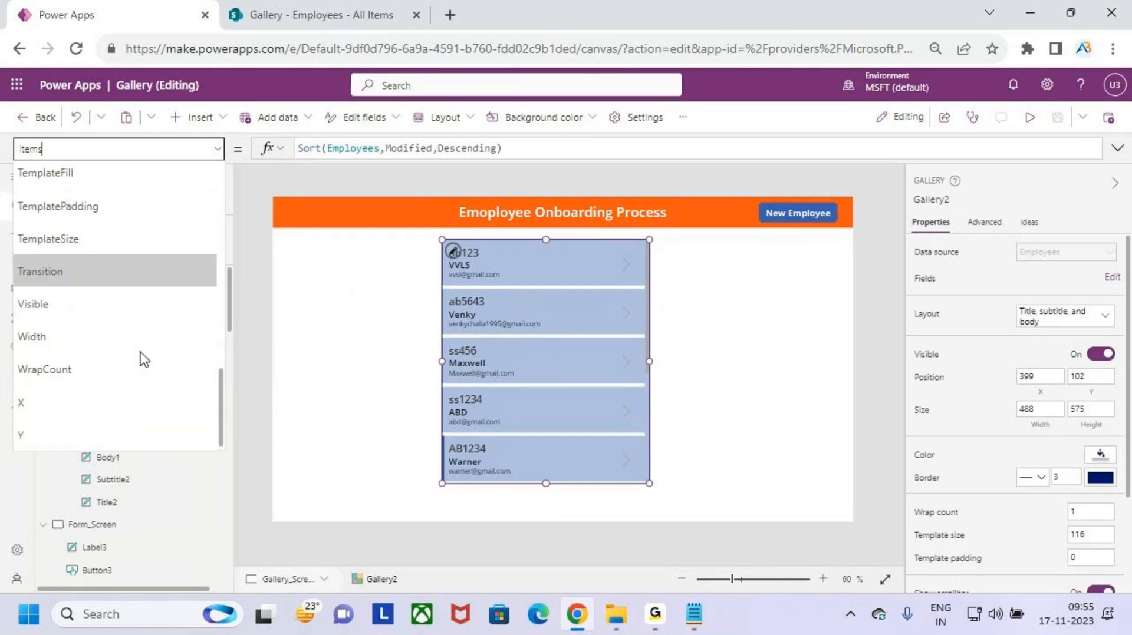
scroll(94, 233, "up", 3)
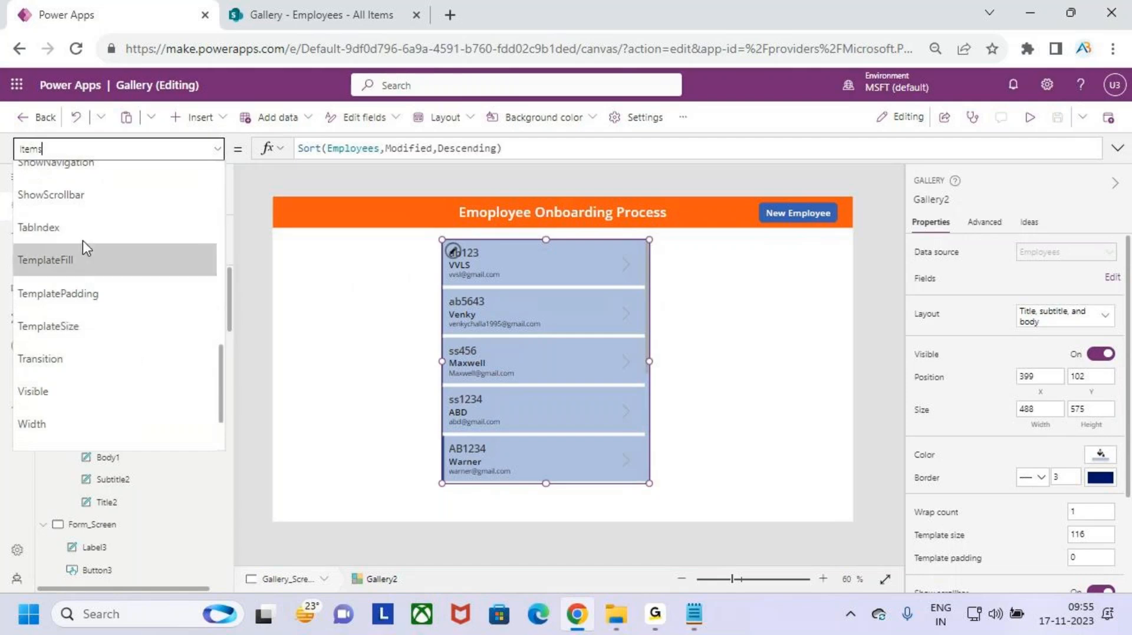
left_click(84, 264)
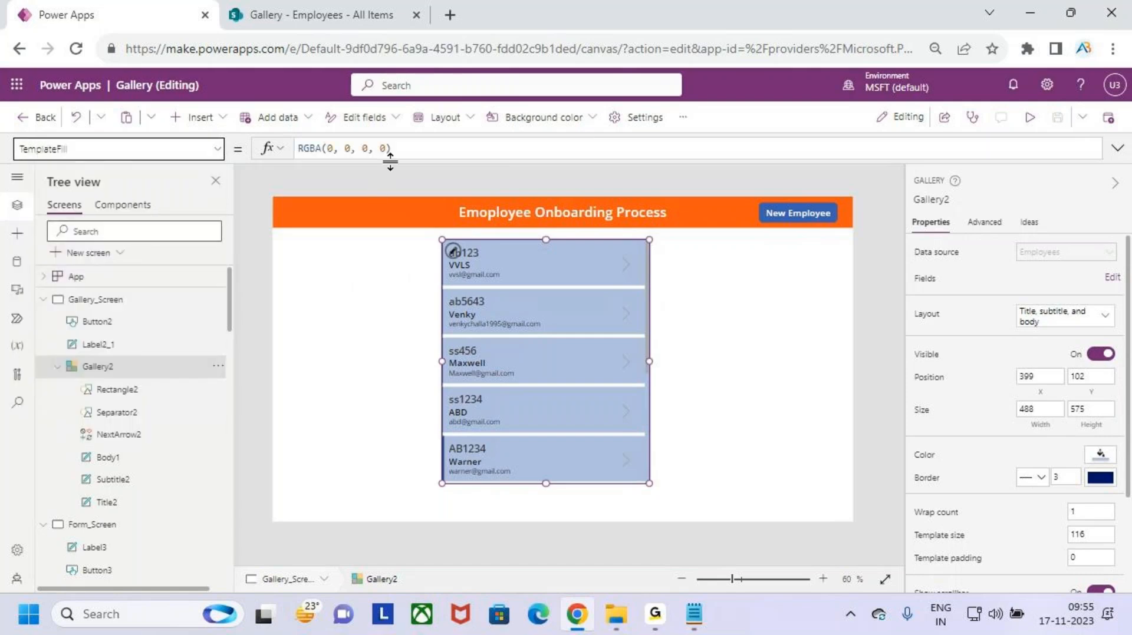
- Start the TemplateFill formula with If(ThisItem.IsSelected as the condition
left_click(411, 148)
key("Left")
key("Left")
key("Left")
key("Left")
key("Left")
key("Left")
key("Left")
key("Left")
key("Left")
key("Left")
key("Left")
key("Left")
key("Left")
key("Left")
key("Left")
key("Left")
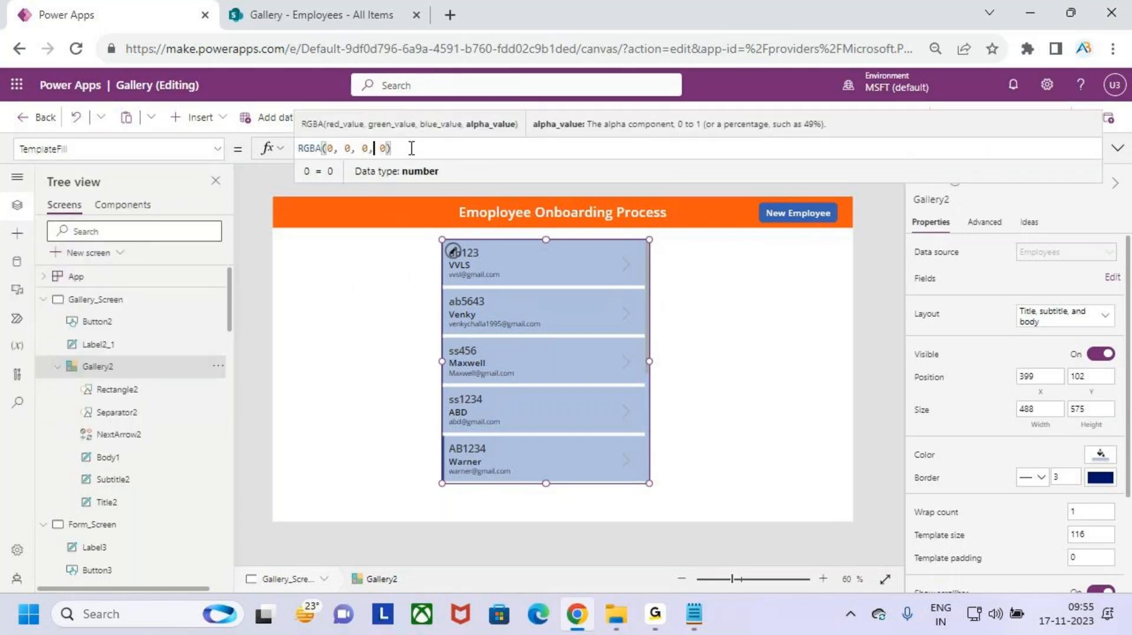
type("if")
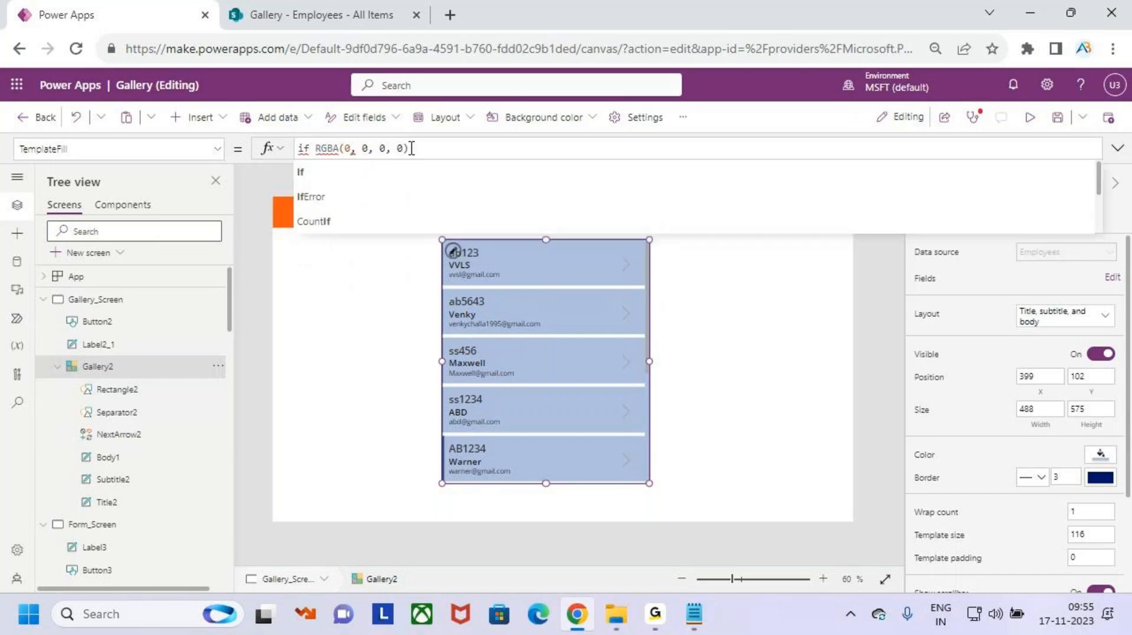
key("Tab")
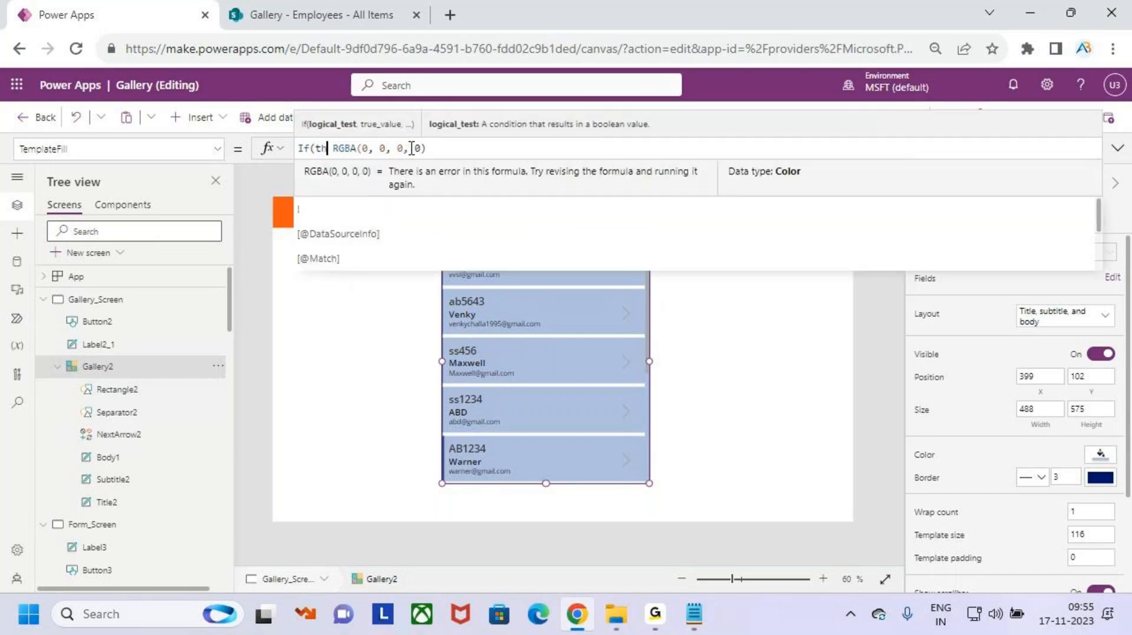
type("this")
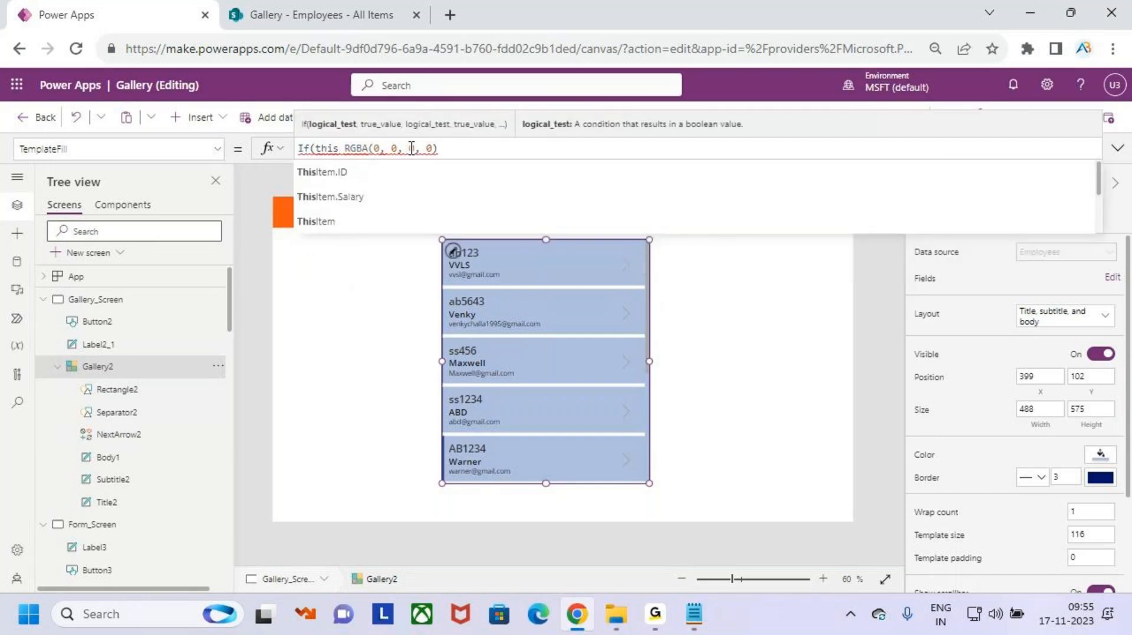
key("Down")
key("Down")
key("Tab")
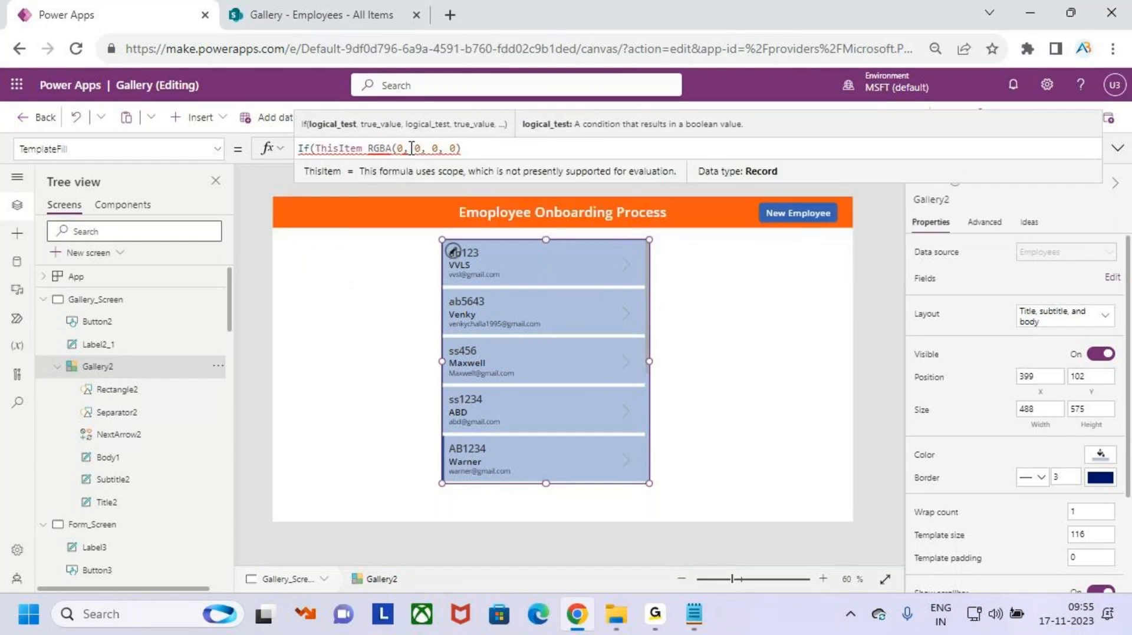
type(".")
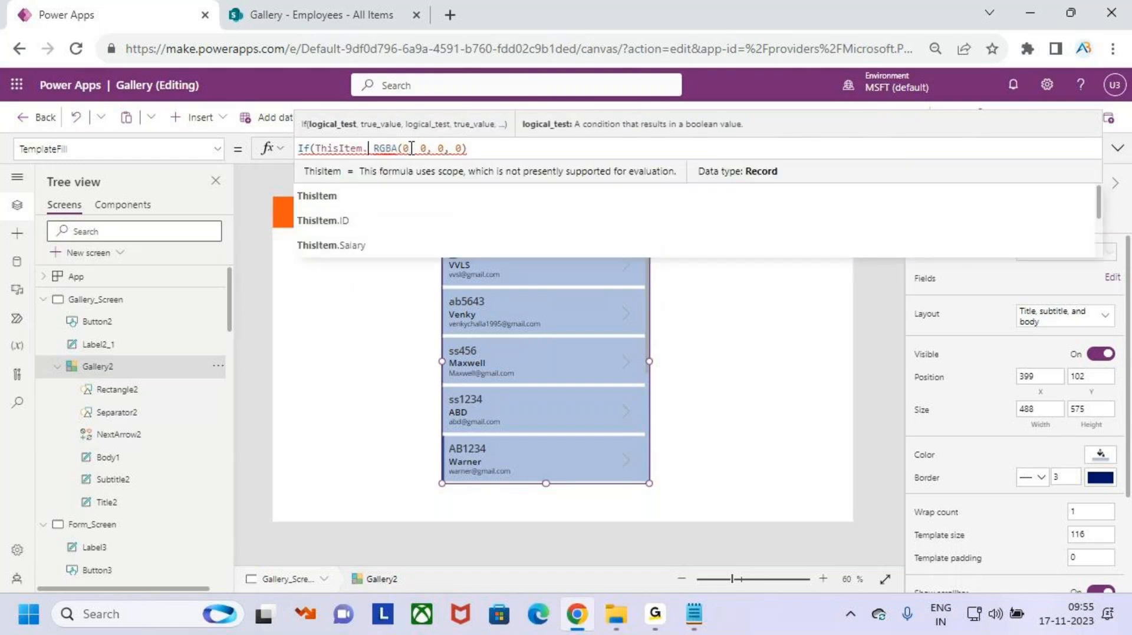
type("is")
type("s")
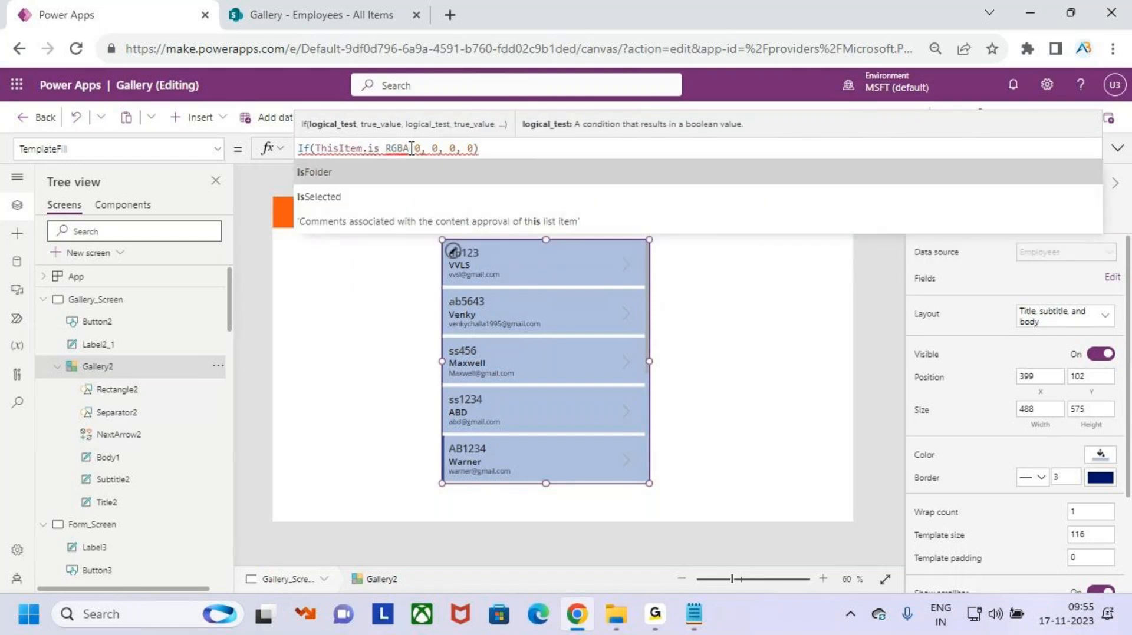
key("Tab")
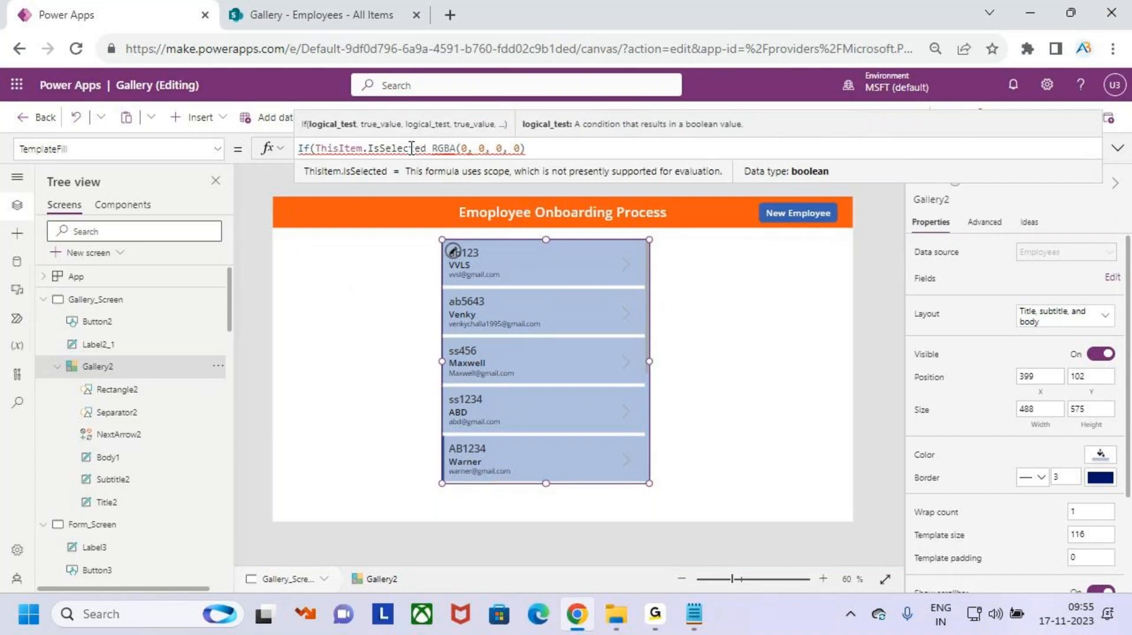
- Add Color.BlueViolet as the selected-row fill and close the If formula
type(",")
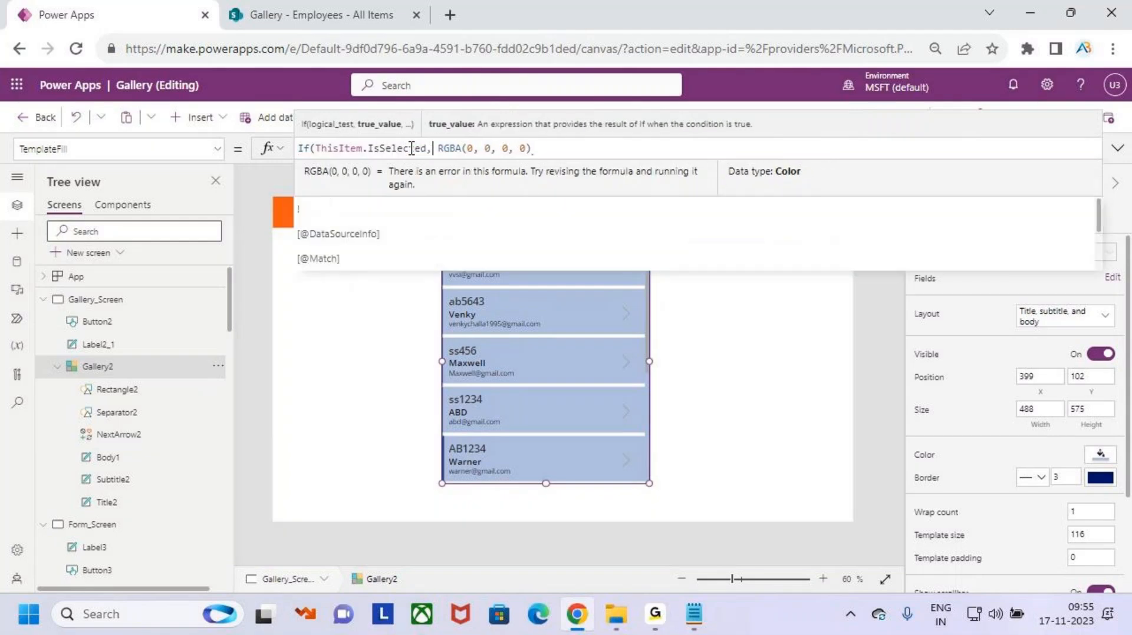
type("colo")
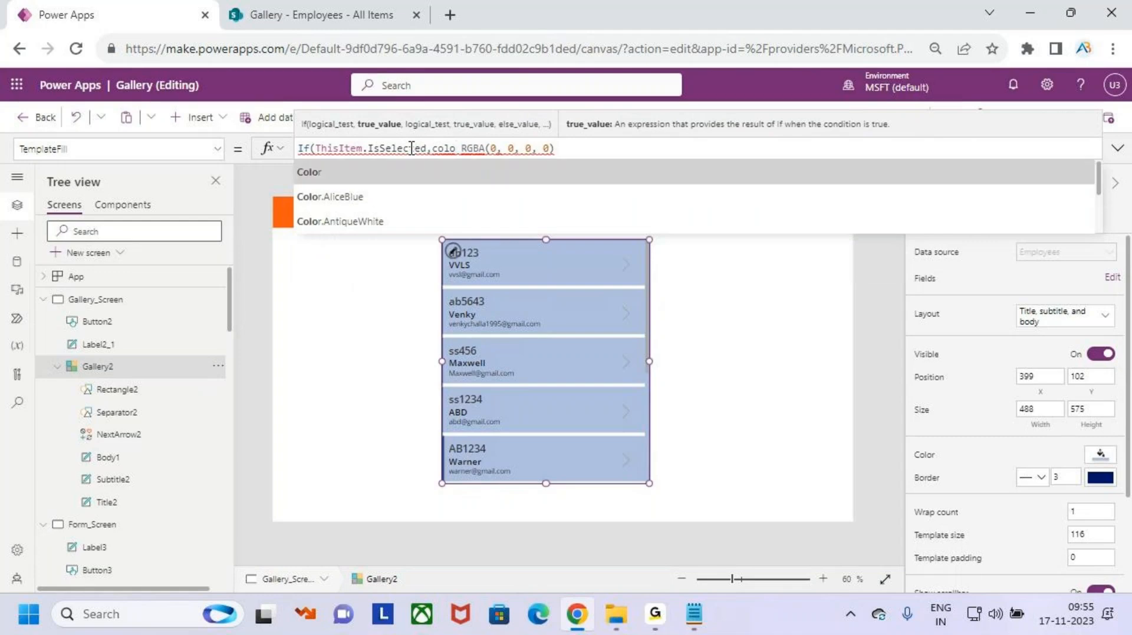
key("Tab")
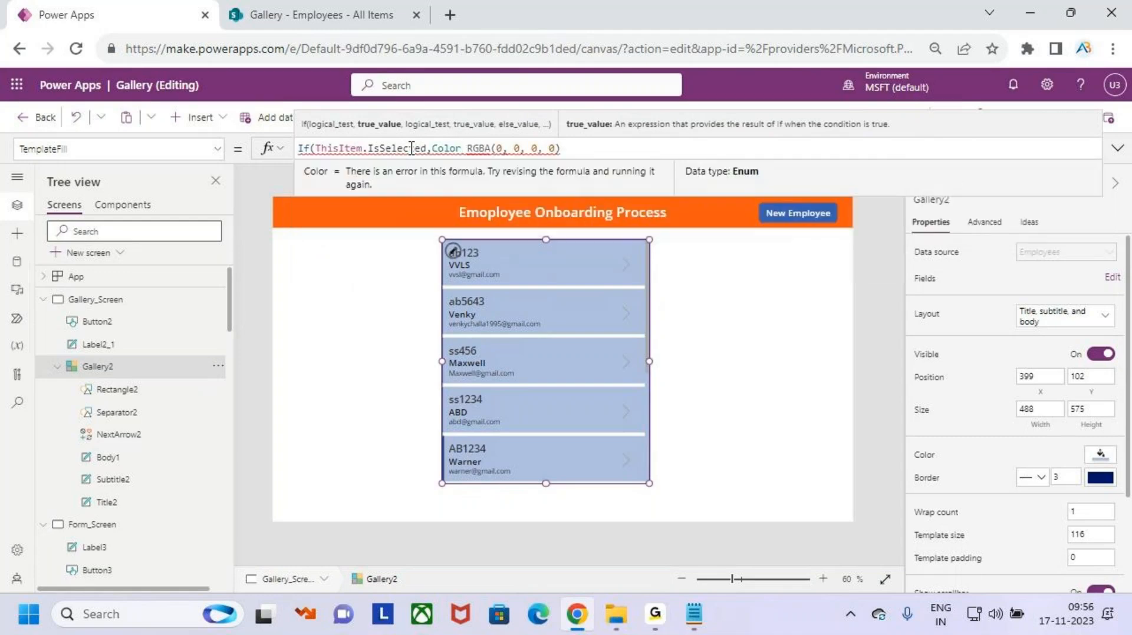
type(".bl")
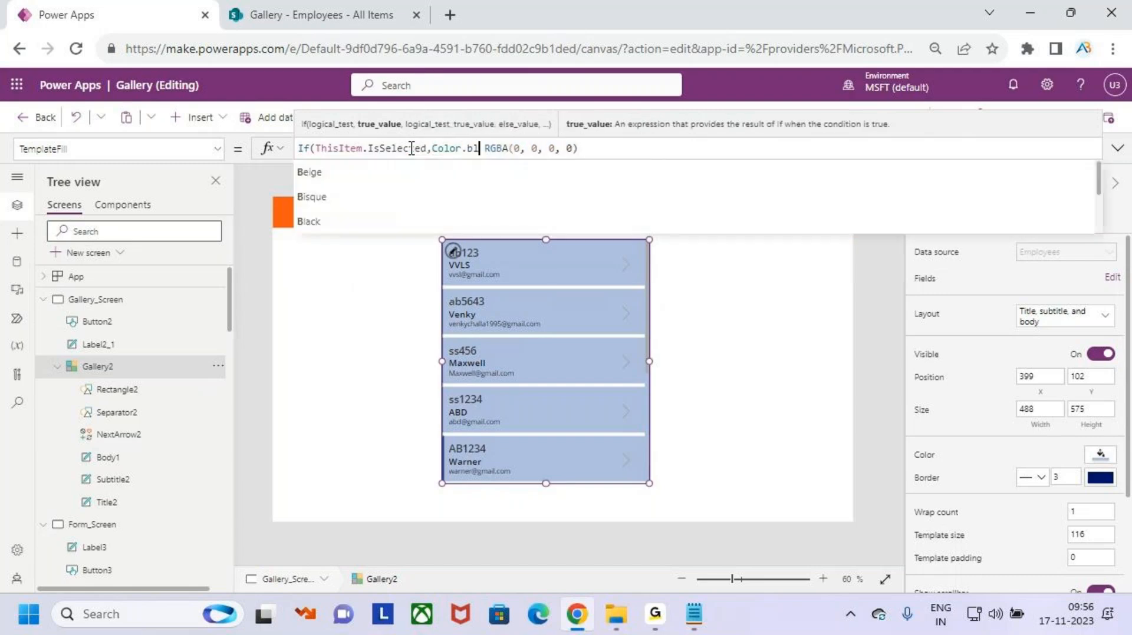
type("u")
key("Down")
key("Down")
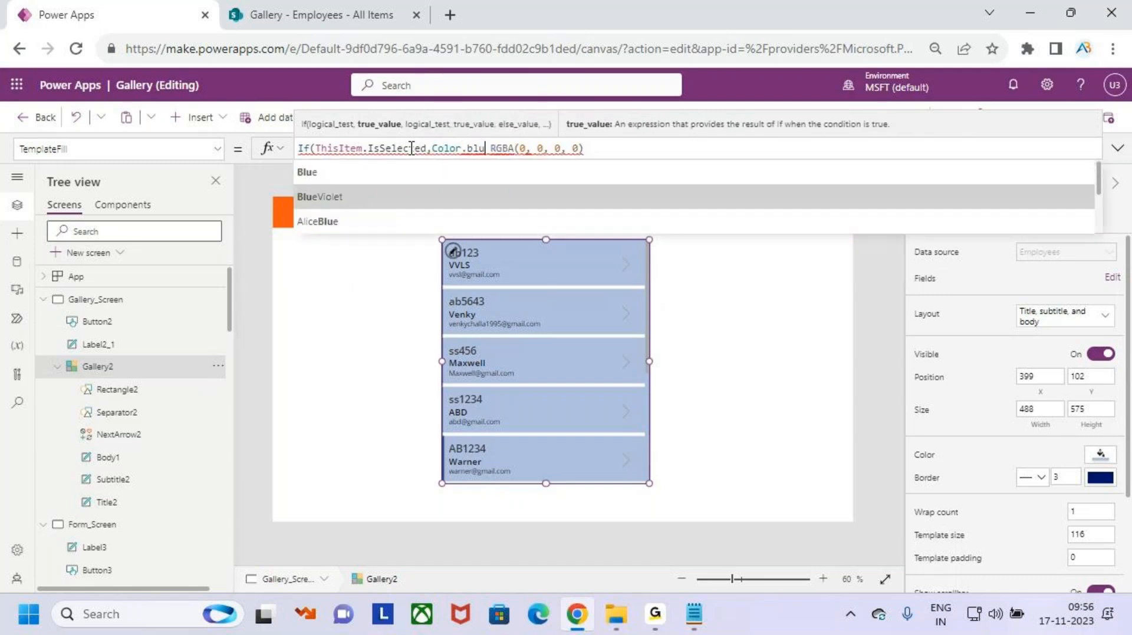
key("Down")
key("Down")
key("Down")
key("Up")
key("Up")
key("Up")
key("Up")
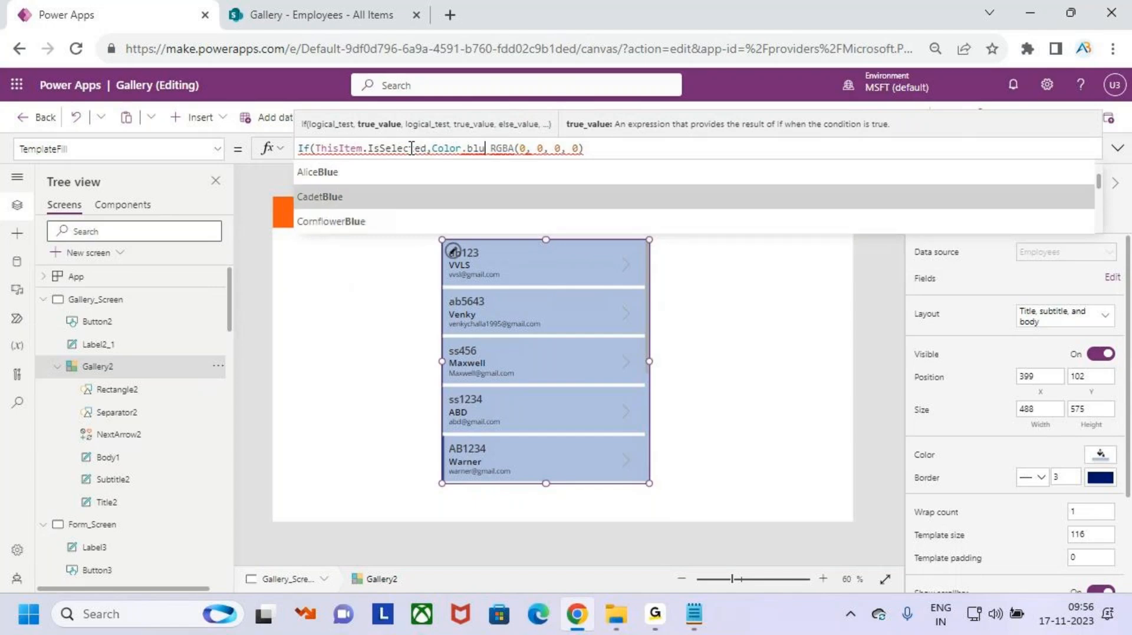
key("Down")
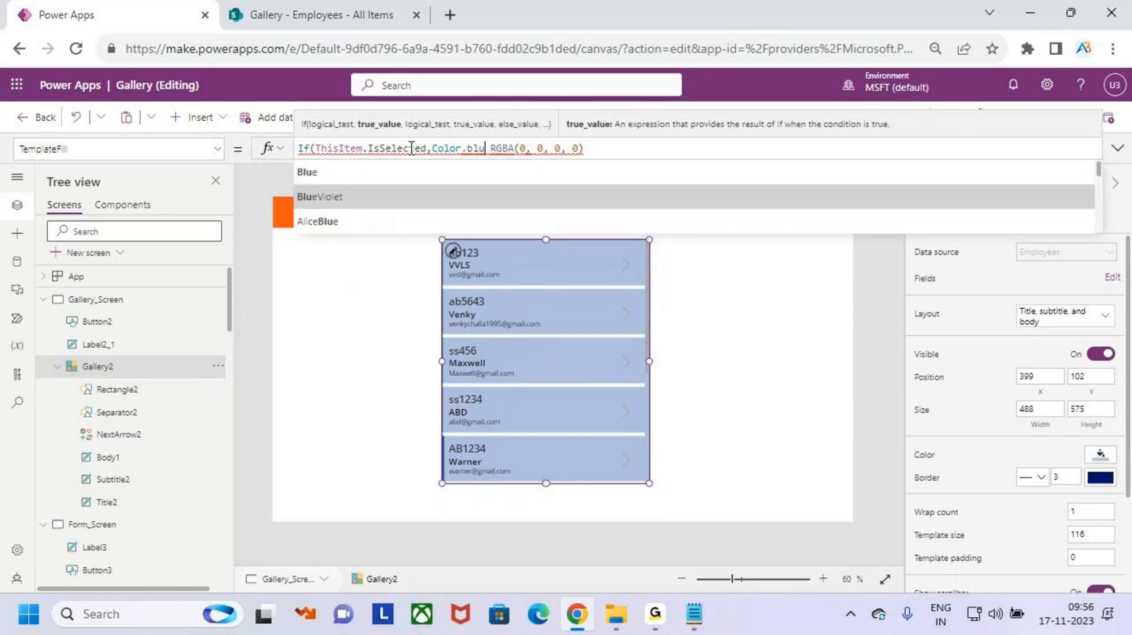
key("Tab")
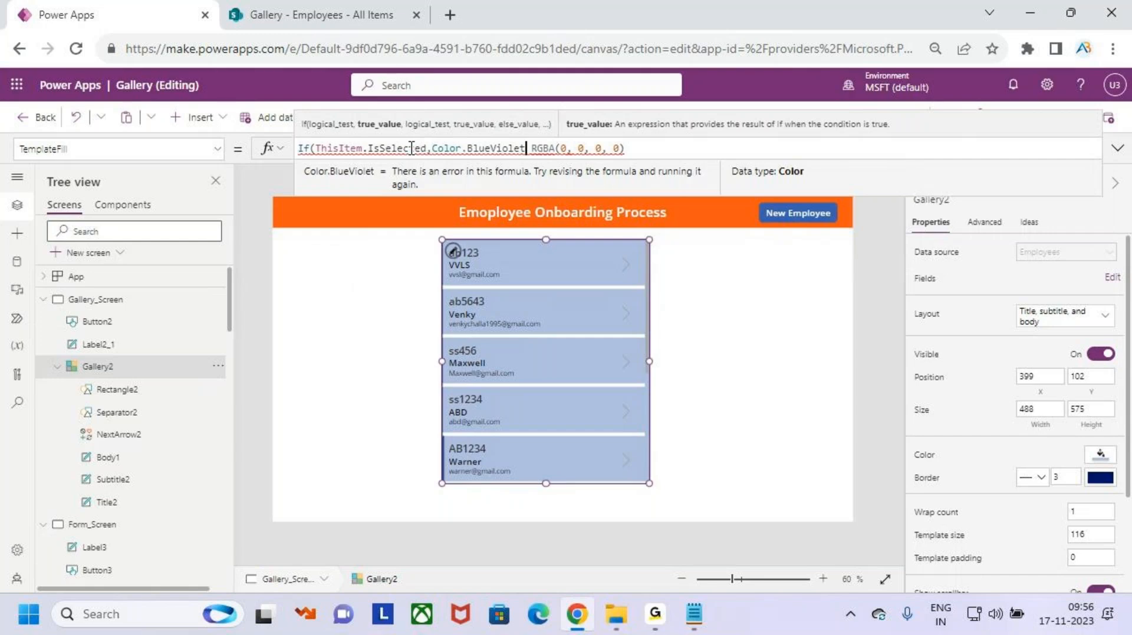
type(")")
key("BackSpace")
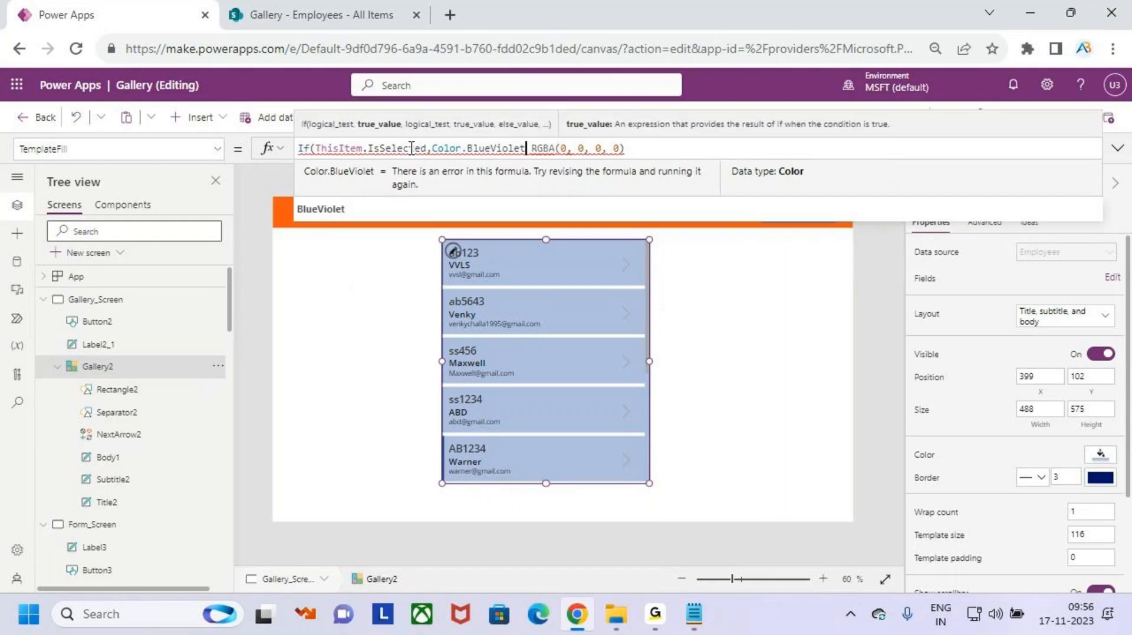
key("End")
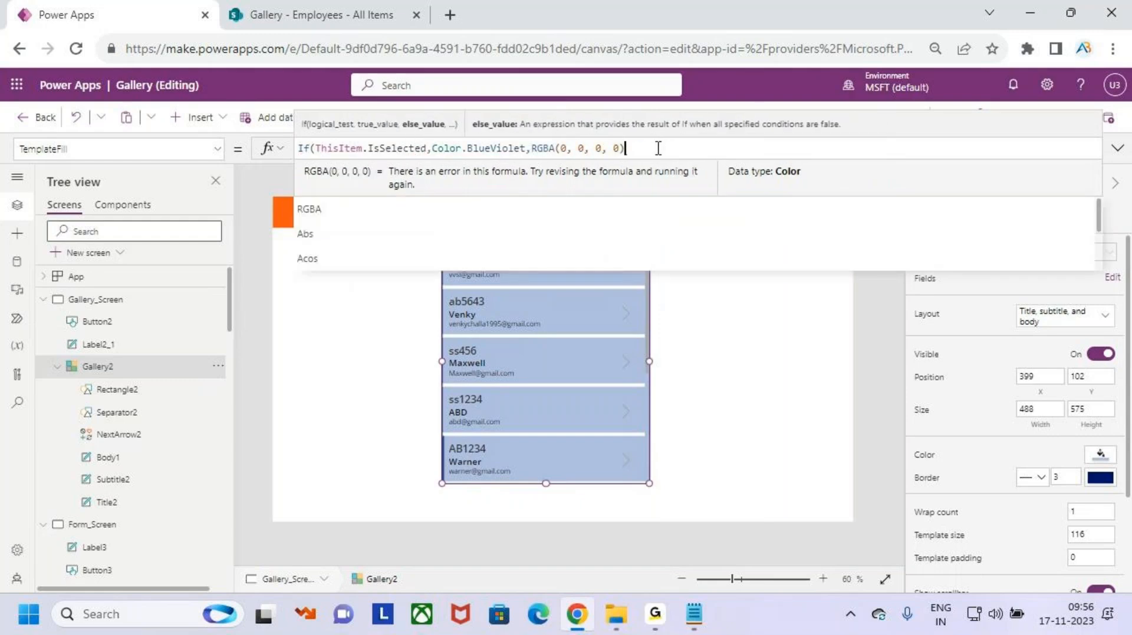
type(")")
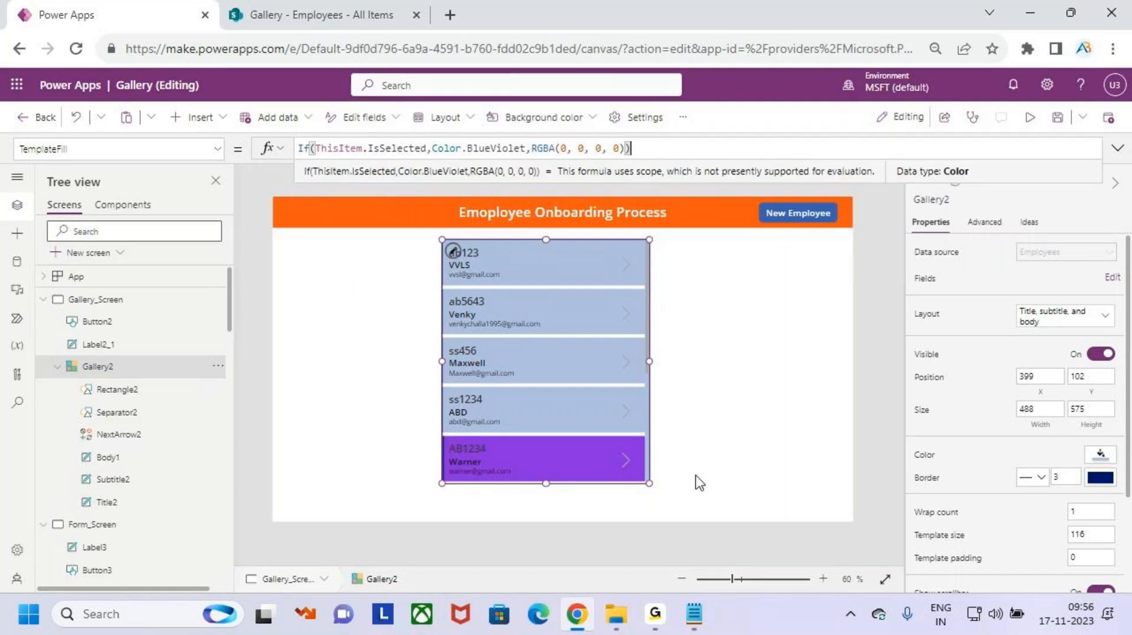
- Replace BlueViolet with Color.Blue as the selected-row colour
left_click(521, 148)
key("BackSpace")
key("BackSpace")
key("BackSpace")
key("BackSpace")
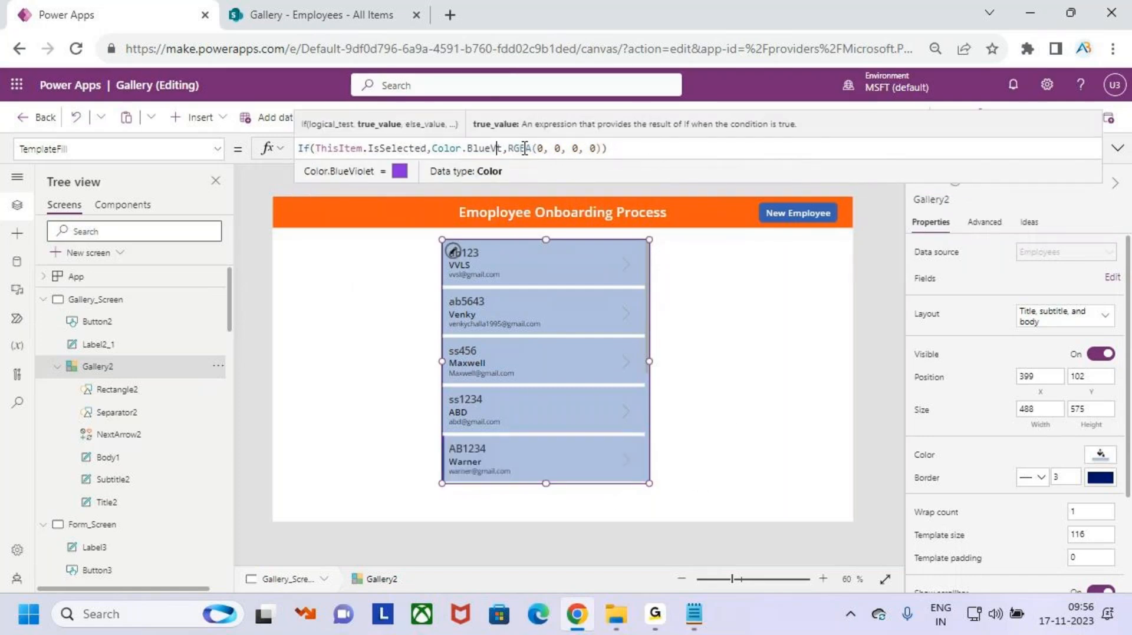
key("BackSpace")
left_click(440, 174)
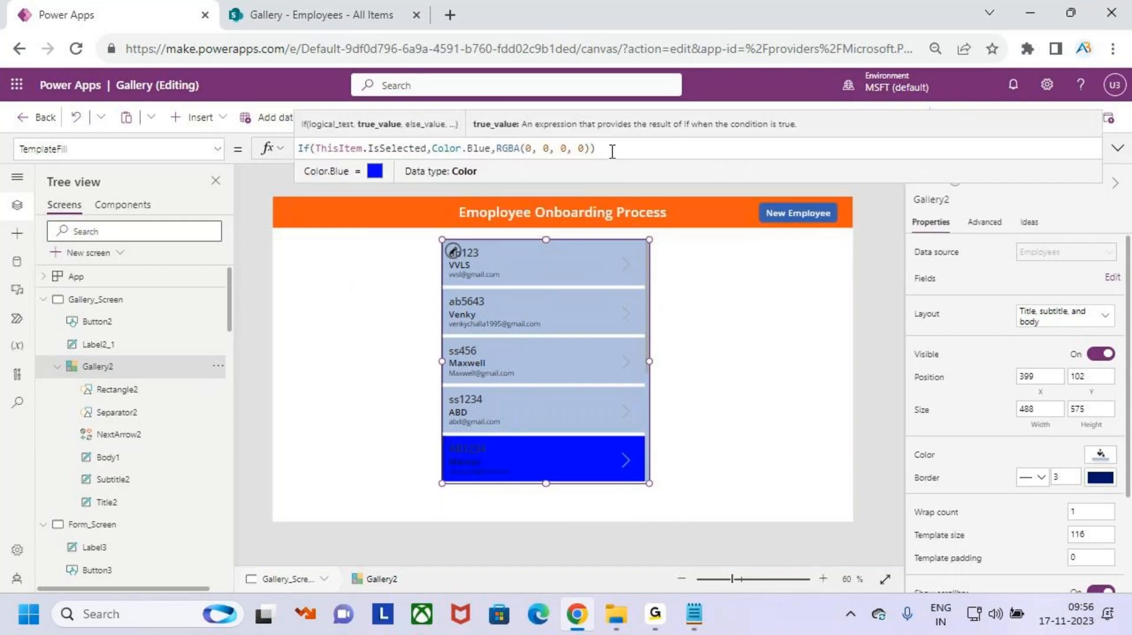
left_click(1057, 120)
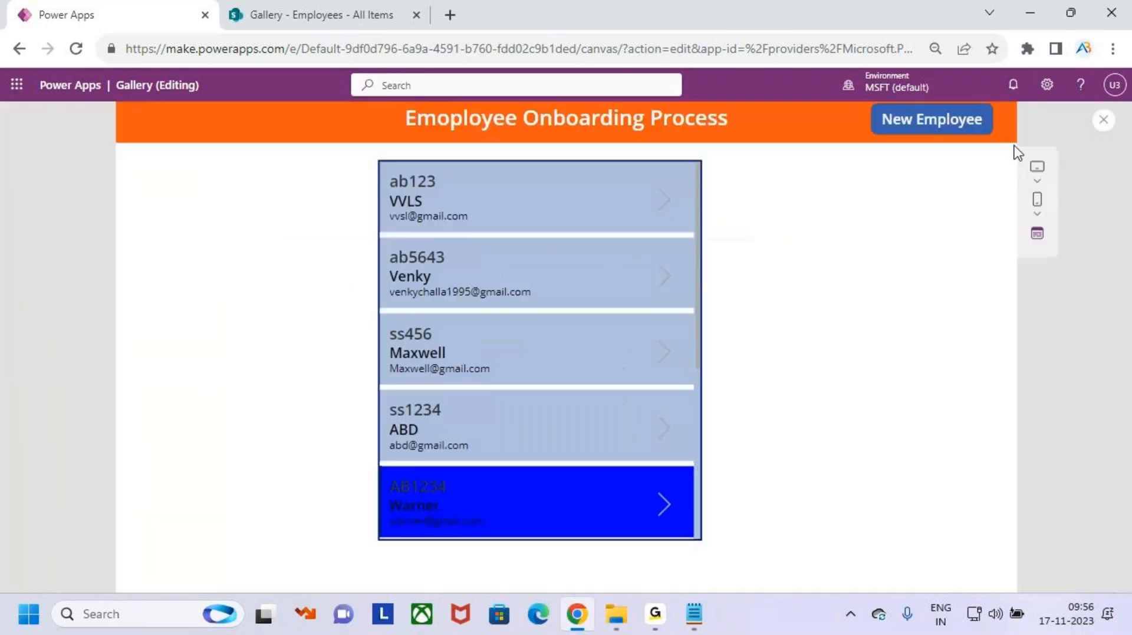
left_click(526, 243)
left_click(510, 295)
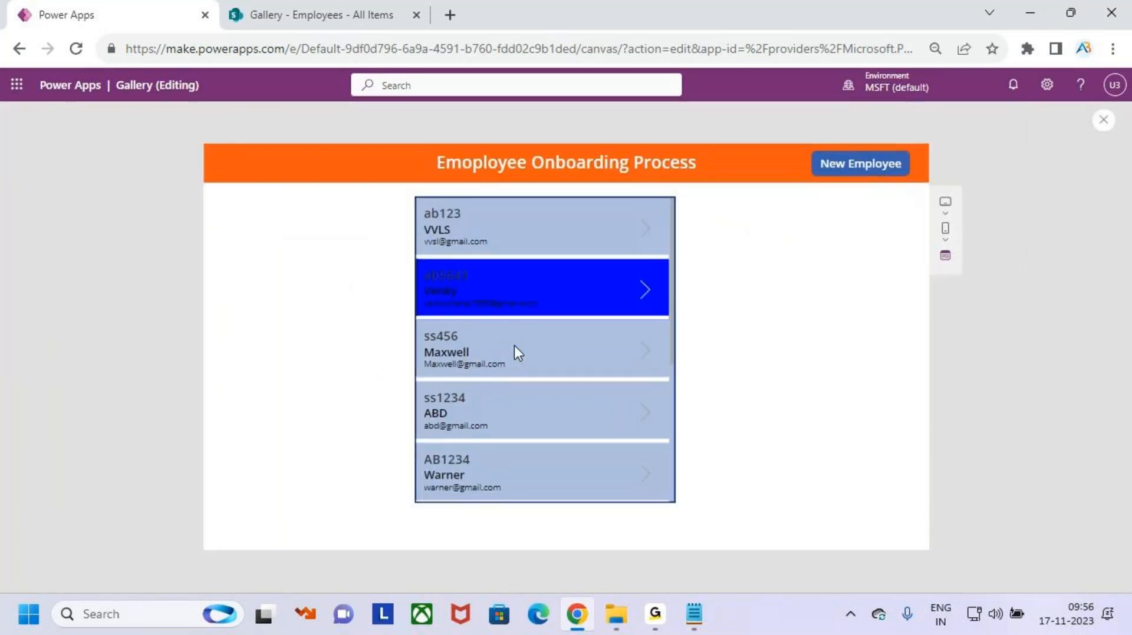
left_click(515, 346)
left_click(525, 410)
left_click(525, 454)
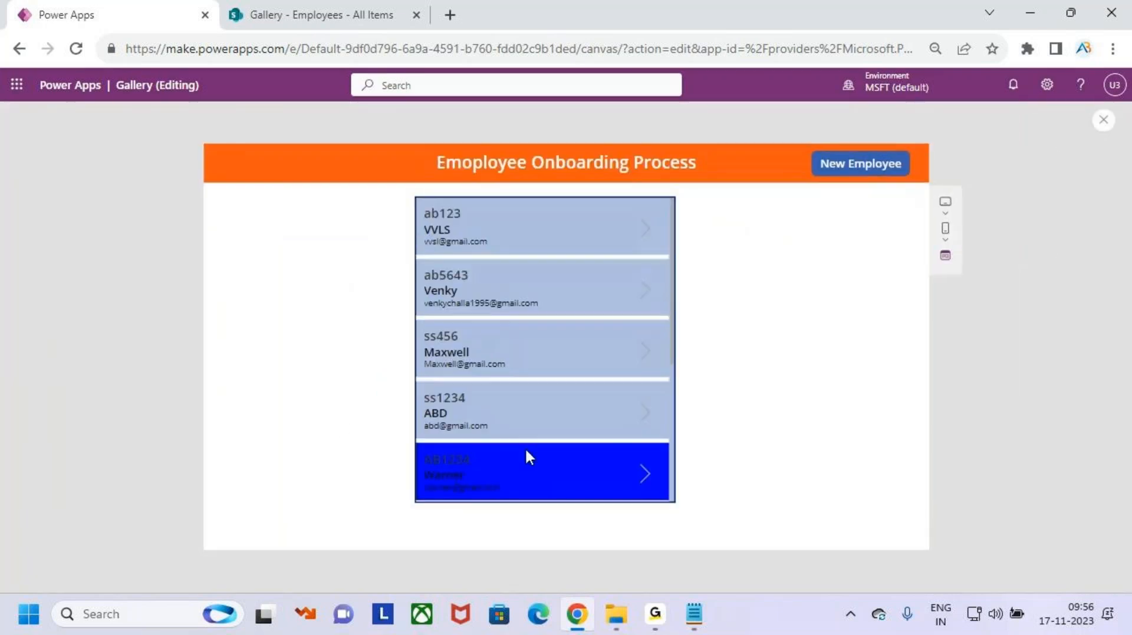
left_click(511, 390)
left_click(511, 342)
left_click(511, 304)
left_click(501, 227)
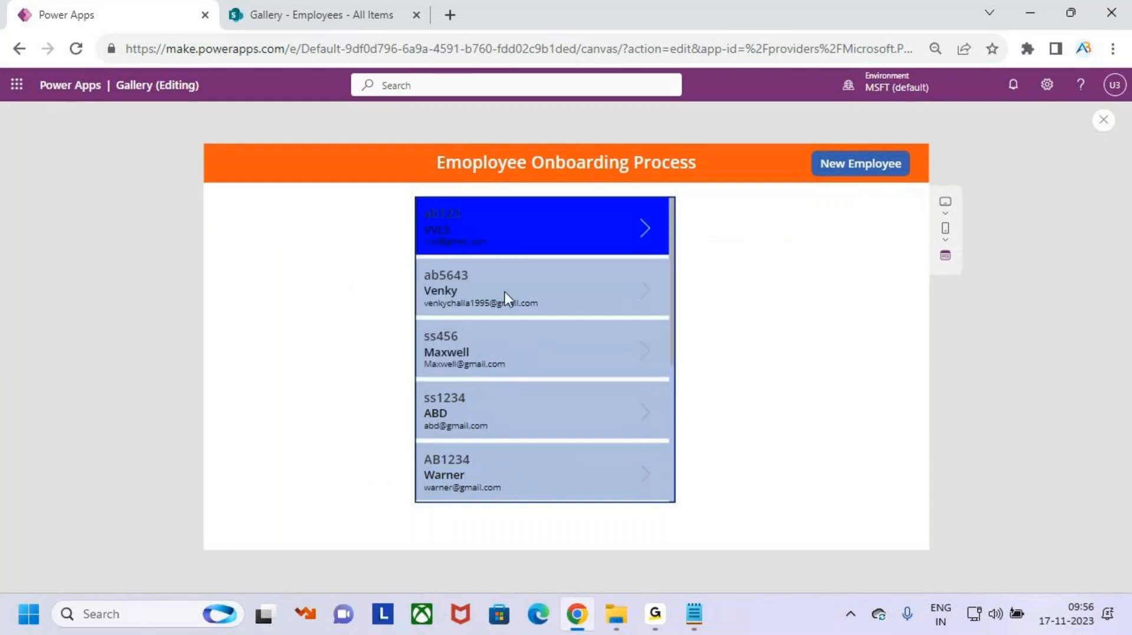
left_click(505, 295)
left_click(523, 359)
left_click(526, 412)
left_click(565, 478)
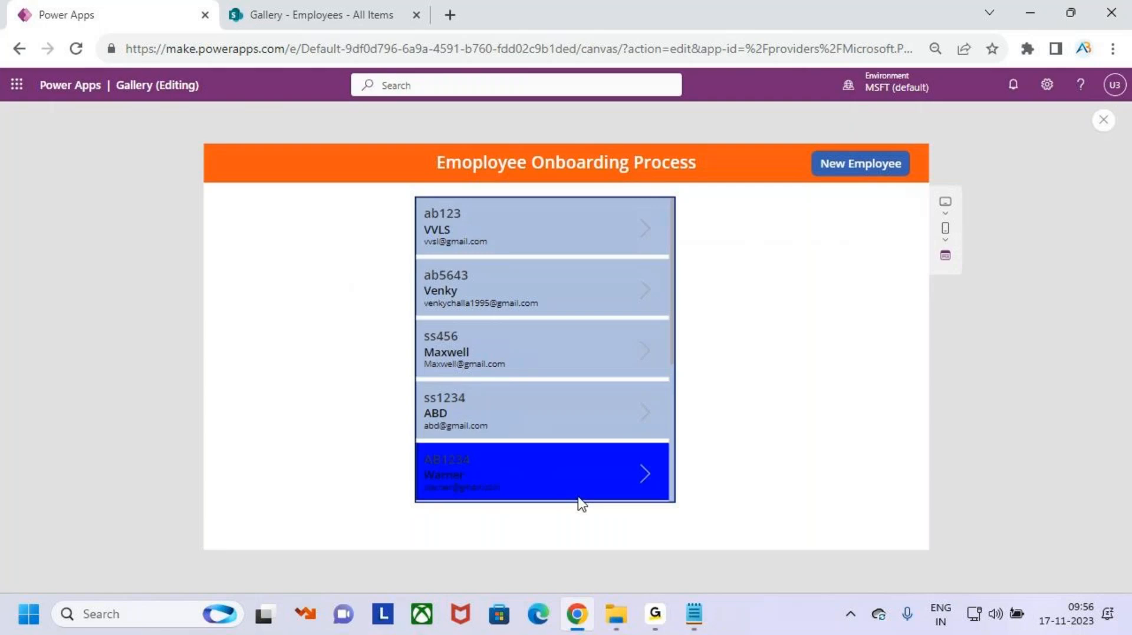
left_click(1103, 121)
- Dismiss the tip, select Gallery2 and browse its property list
left_click(678, 399)
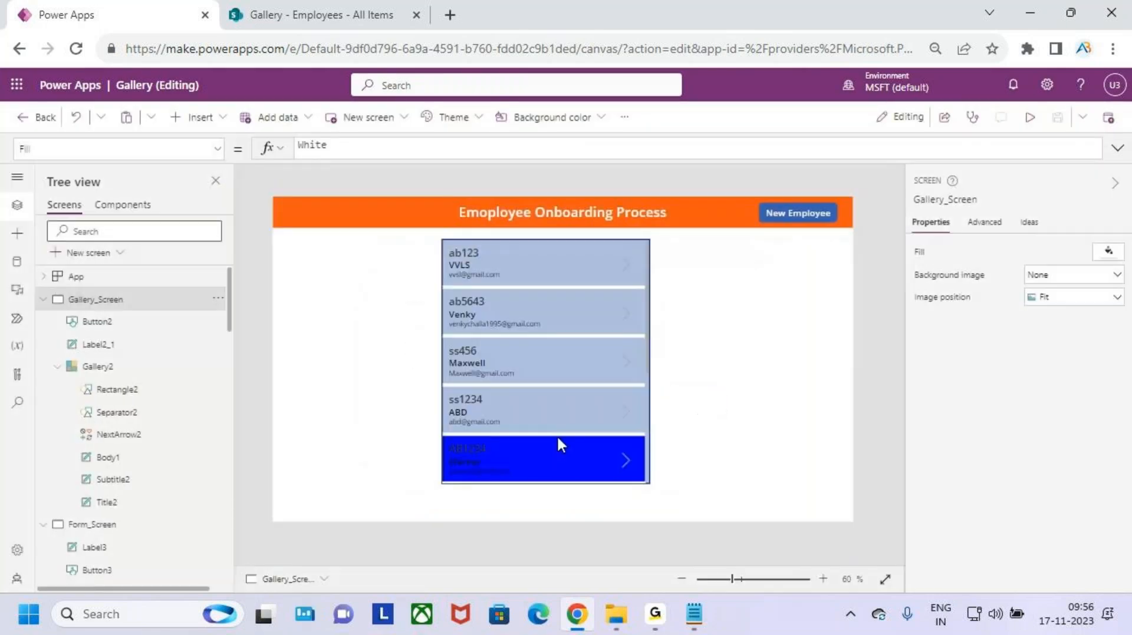
left_click(558, 439)
scroll(994, 456, "down", 3)
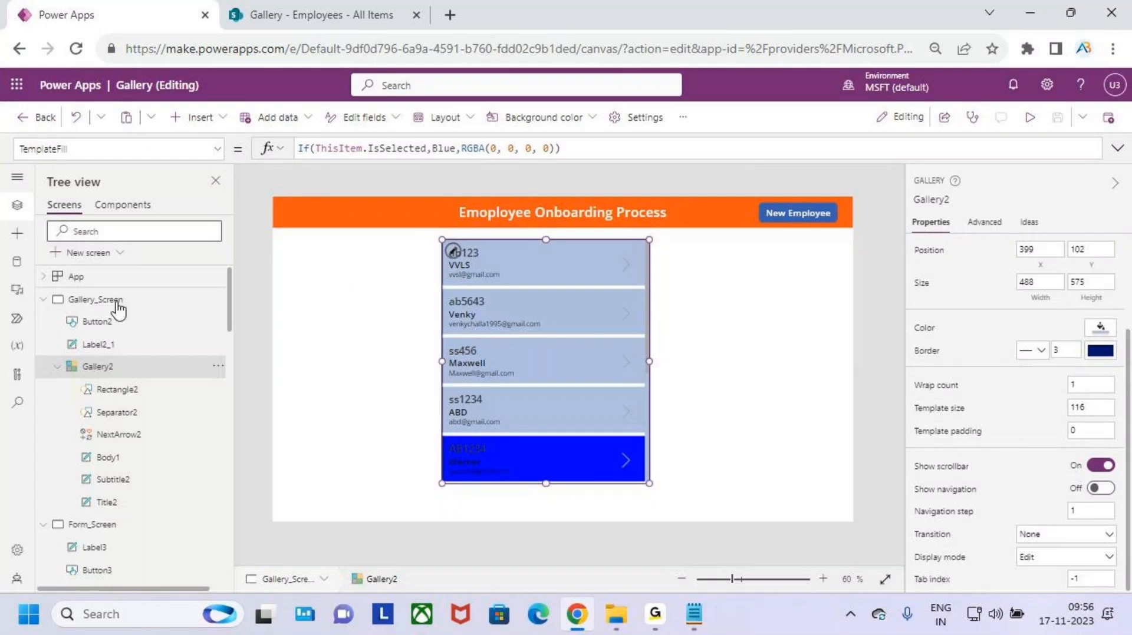
left_click(216, 149)
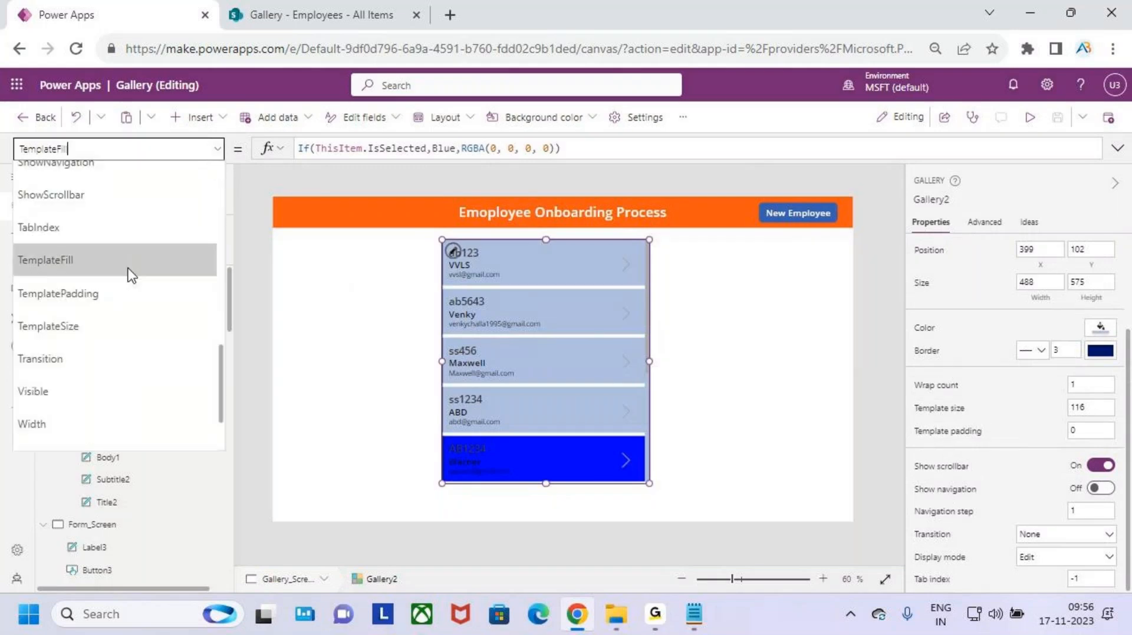
scroll(91, 360, "down", 2)
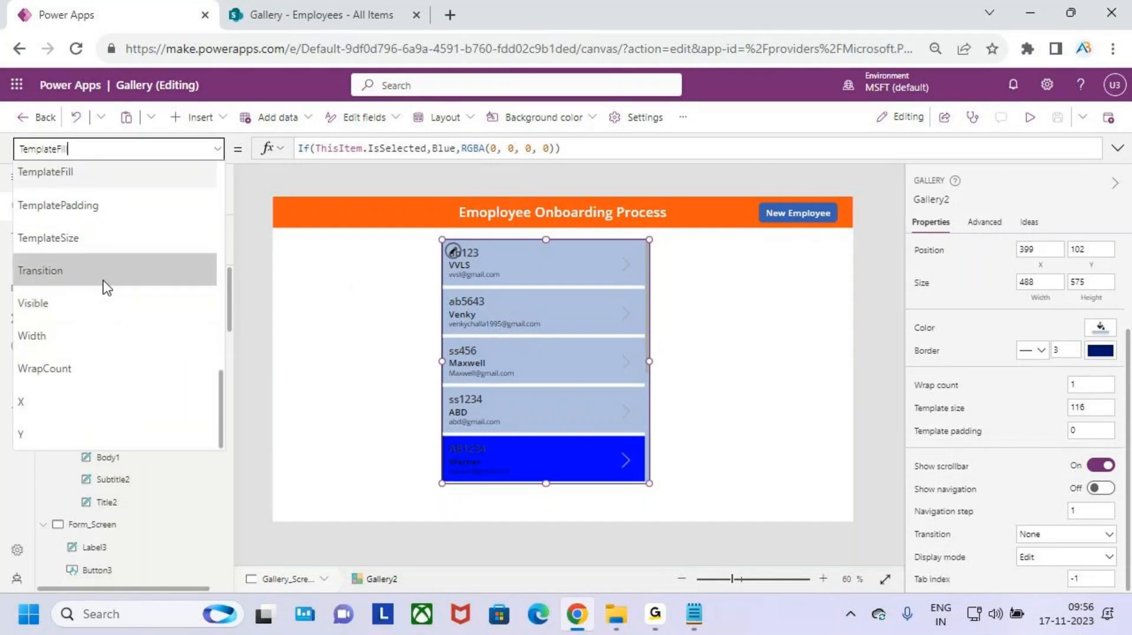
scroll(104, 277, "up", 3)
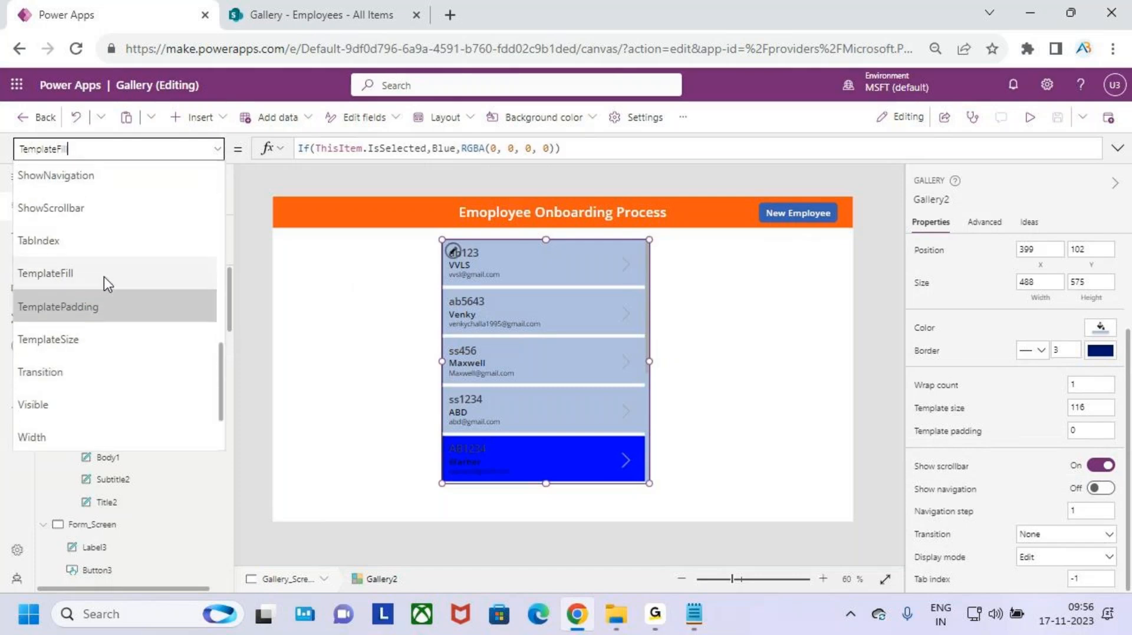
scroll(107, 285, "up", 3)
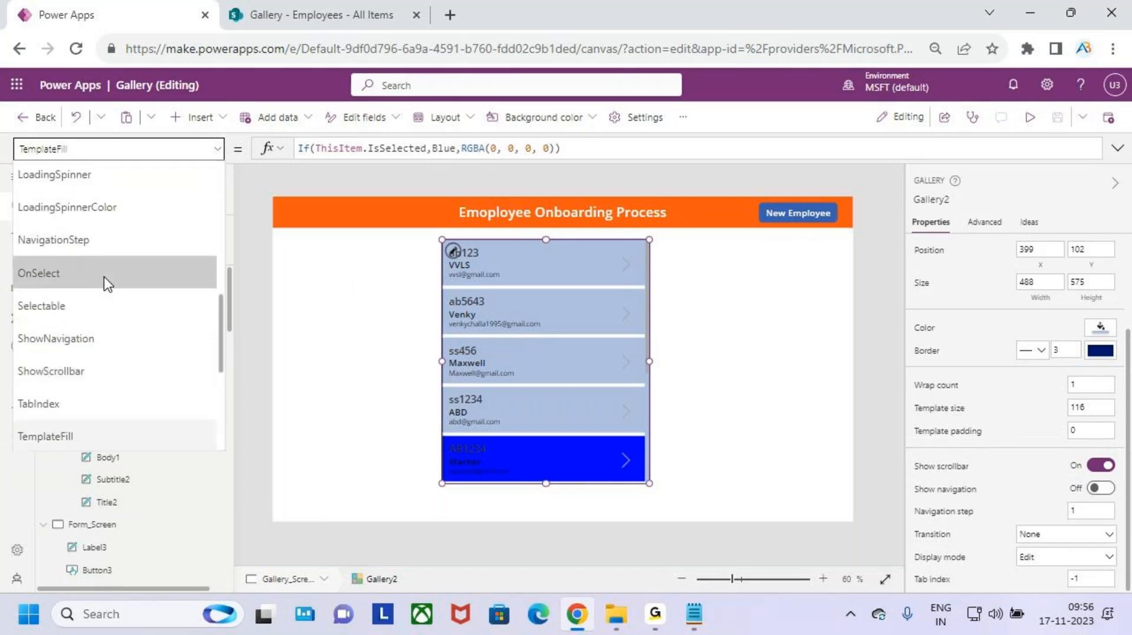
scroll(106, 280, "up", 3)
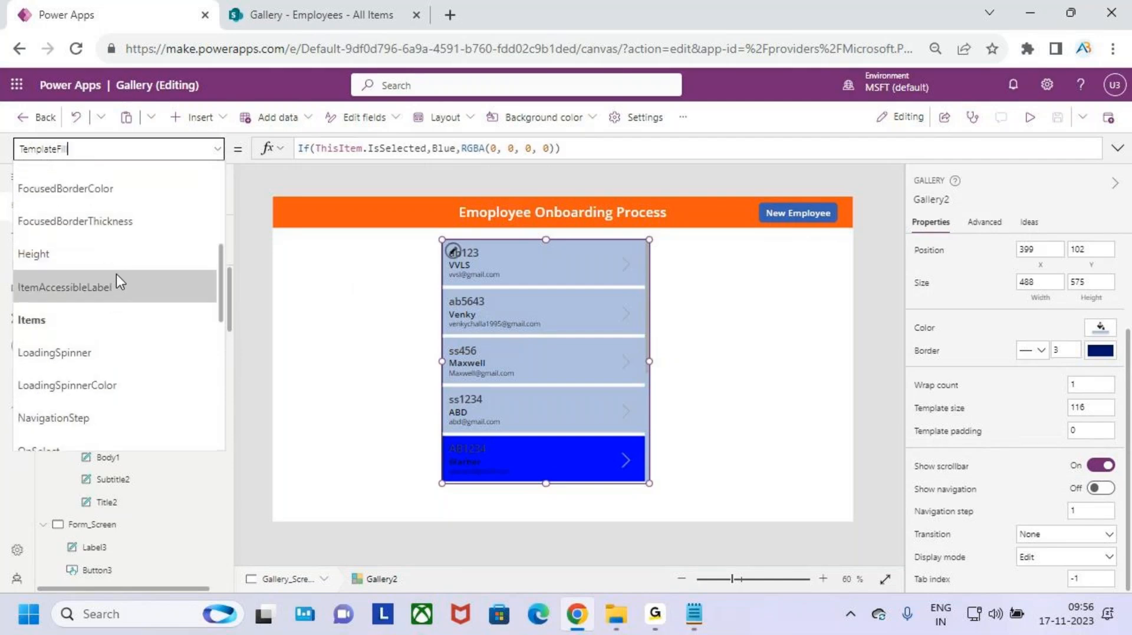
scroll(115, 274, "up", 3)
scroll(118, 274, "up", 5)
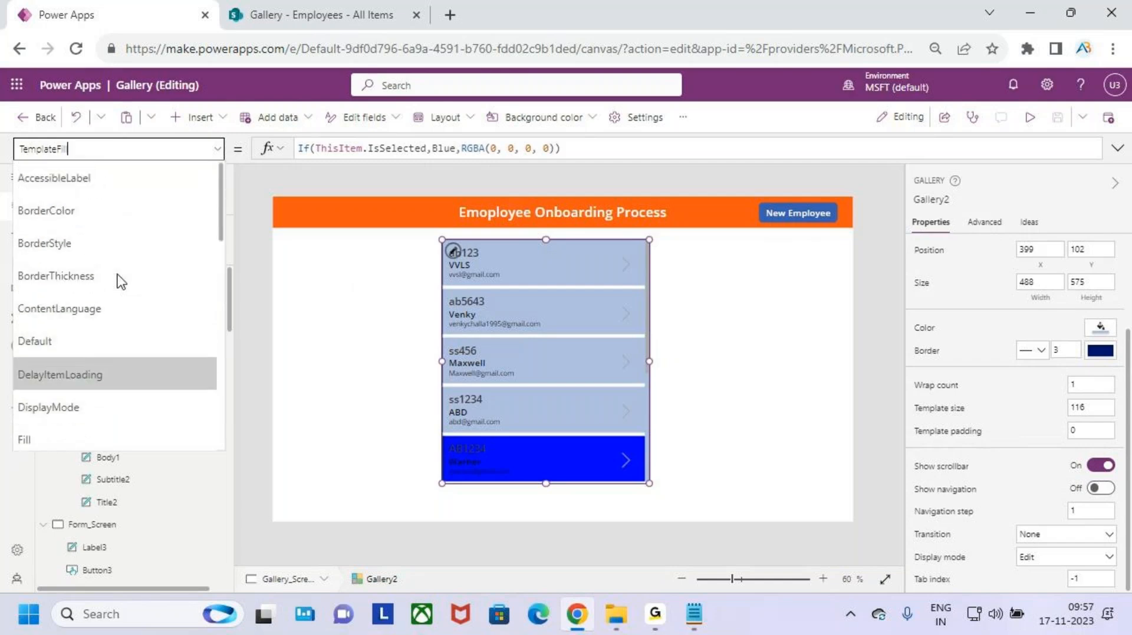
scroll(118, 257, "down", 10)
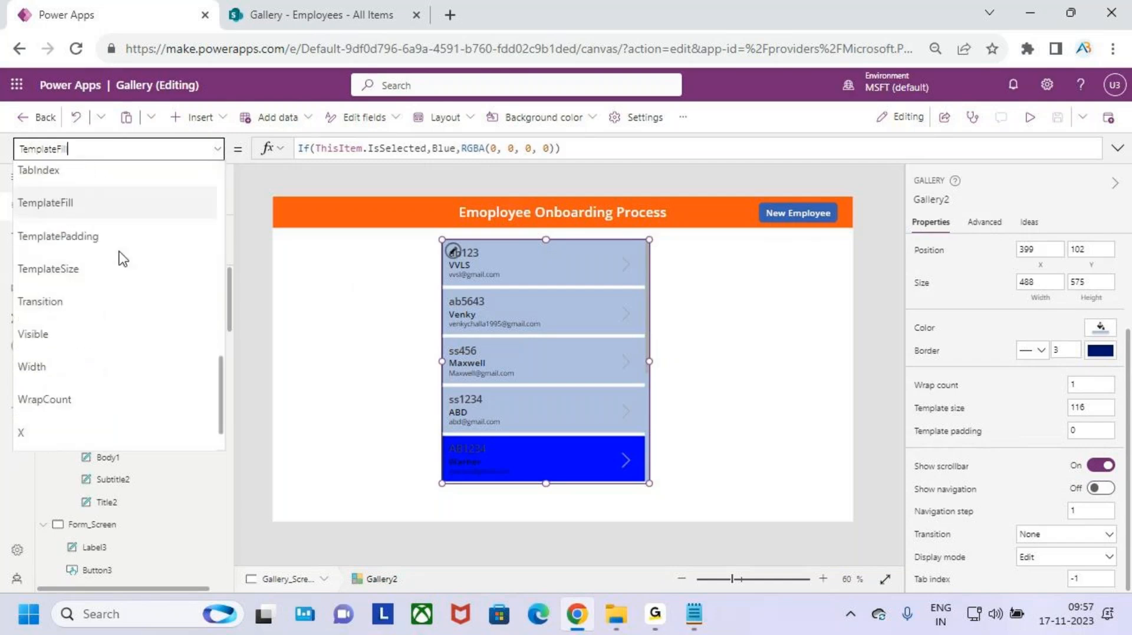
scroll(120, 251, "down", 1)
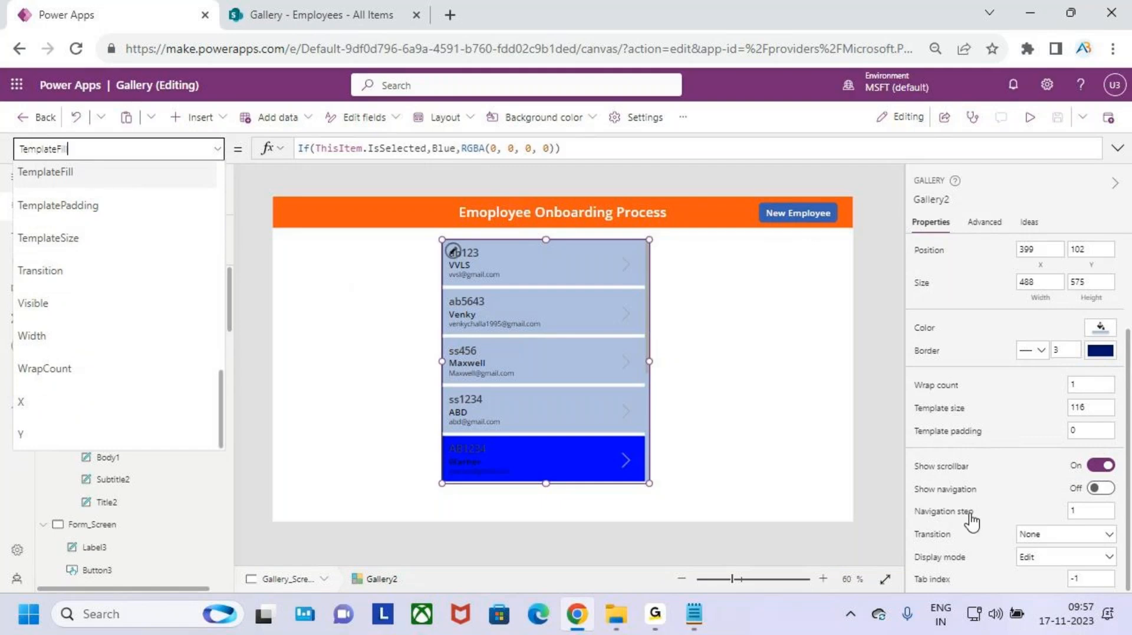
- Set Gallery2's Transition from None to Push and launch the app preview
left_click(1067, 536)
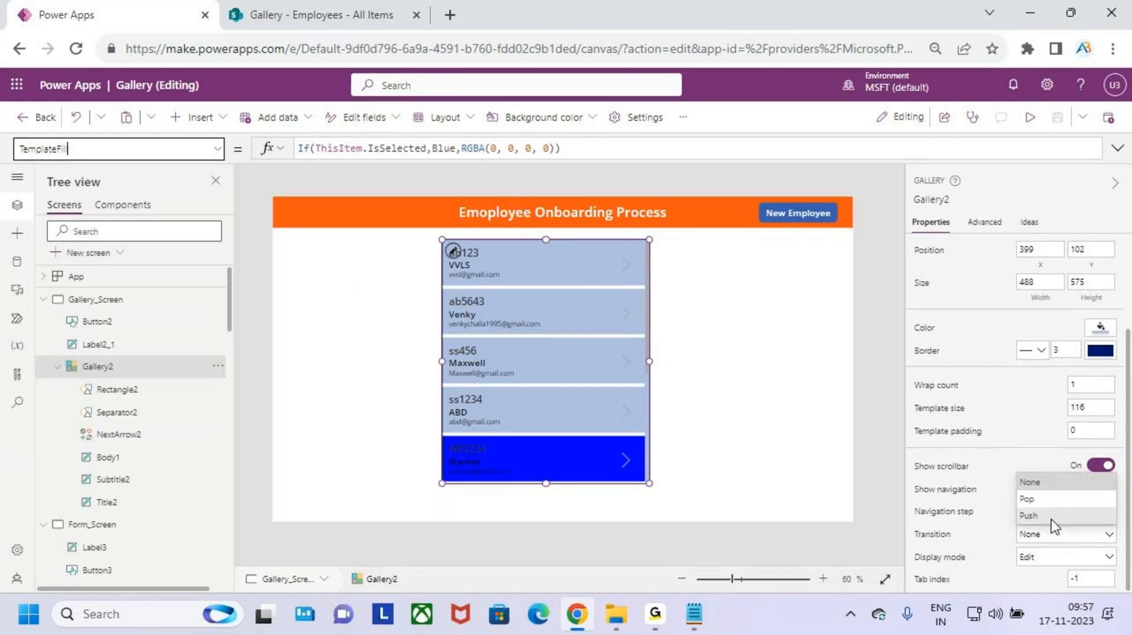
left_click(1053, 517)
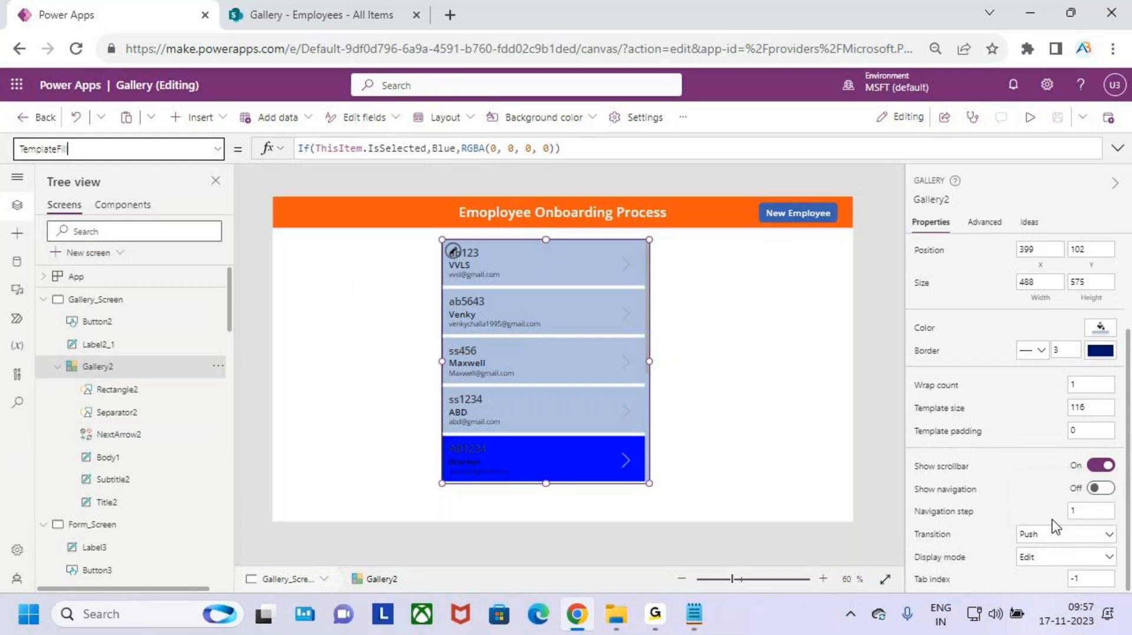
left_click(1030, 118)
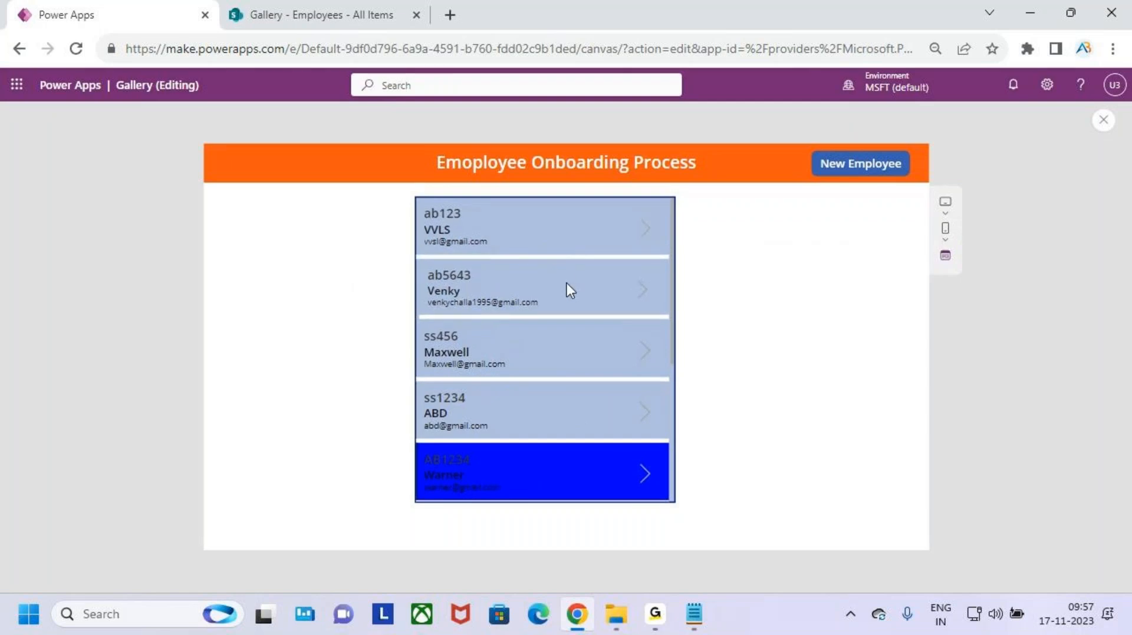
- Edit VVLS's Ename to trigger the unsaved-changes warning, revert it, and return Home
left_click(566, 230)
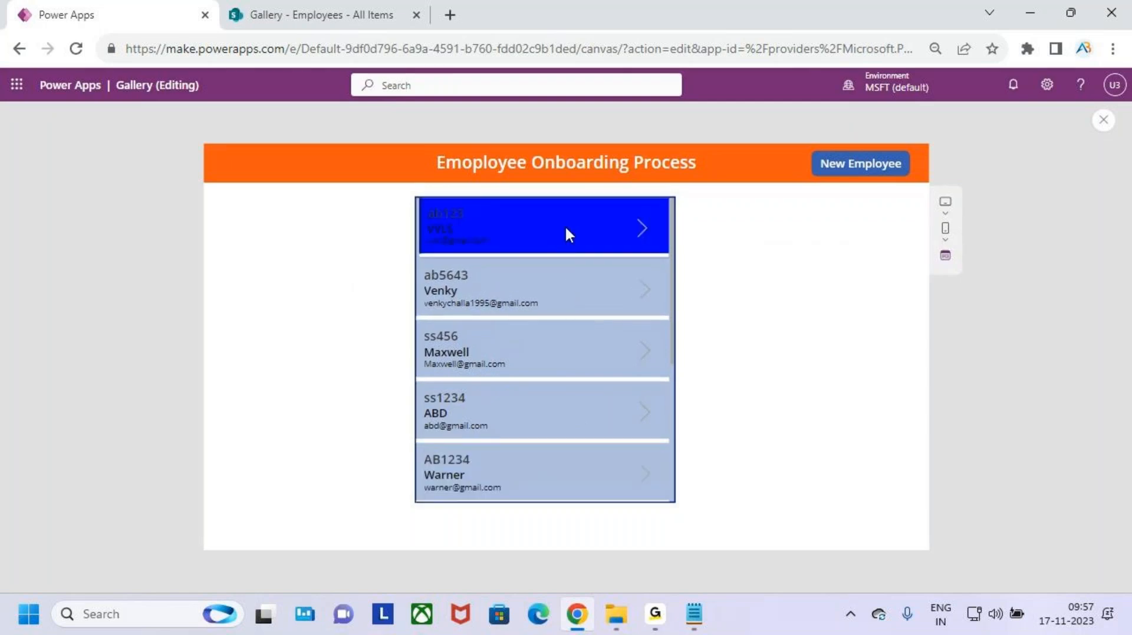
left_click(640, 233)
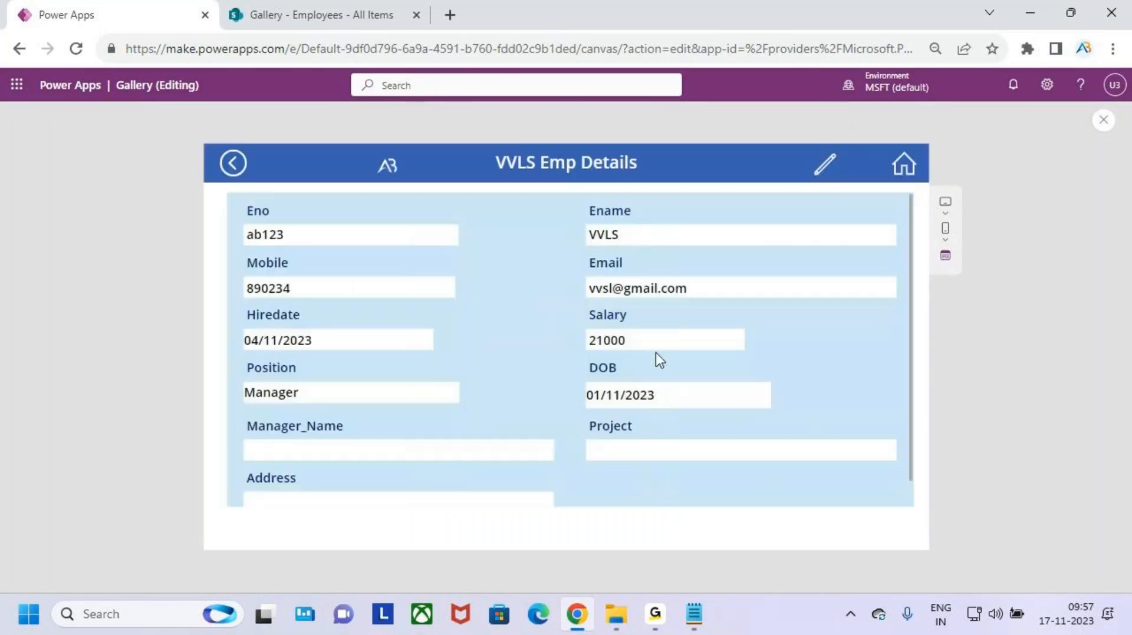
left_click(824, 163)
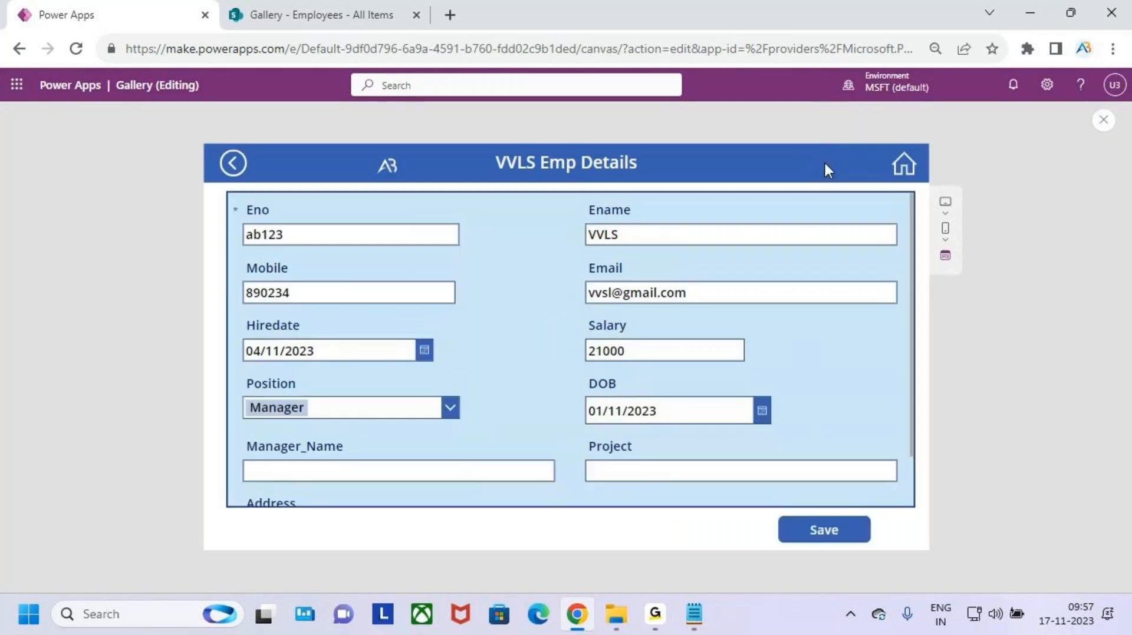
scroll(636, 384, "down", 1)
scroll(641, 379, "up", 1)
left_click(625, 234)
key("BackSpace")
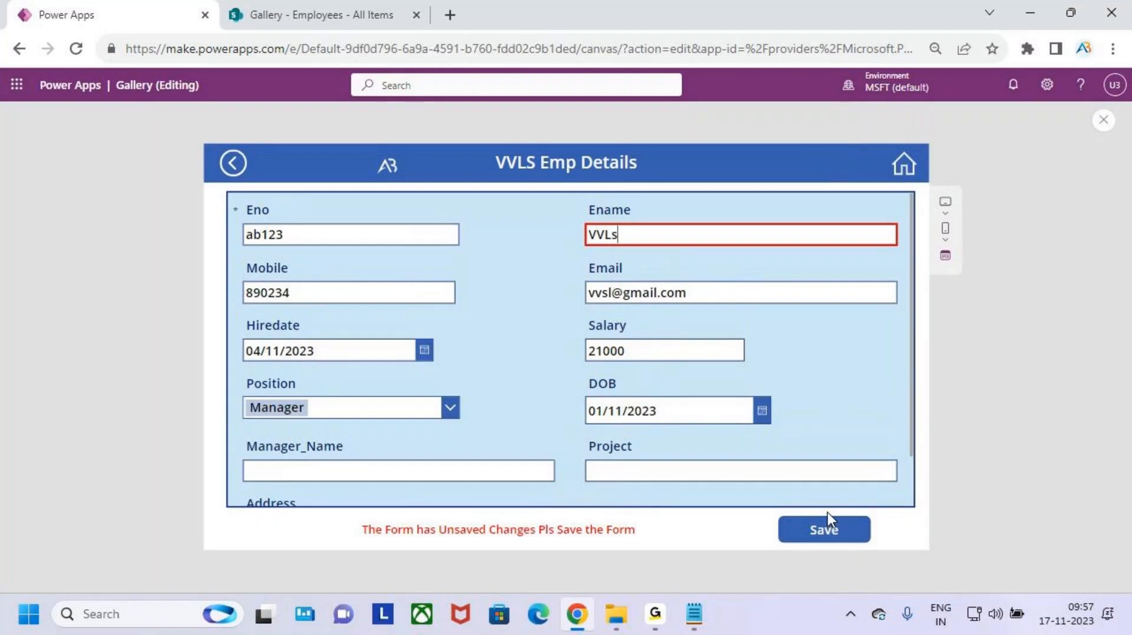
key("BackSpace")
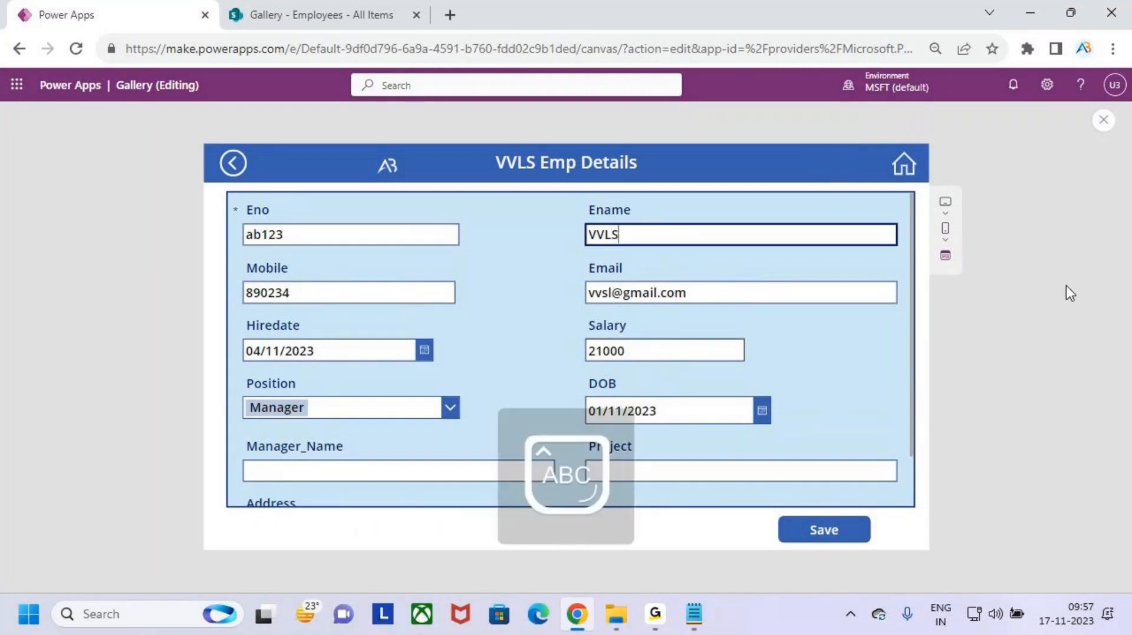
left_click(904, 167)
- Open a New Employee form, enter 123 as the employee number, then return to the gallery
left_click(884, 175)
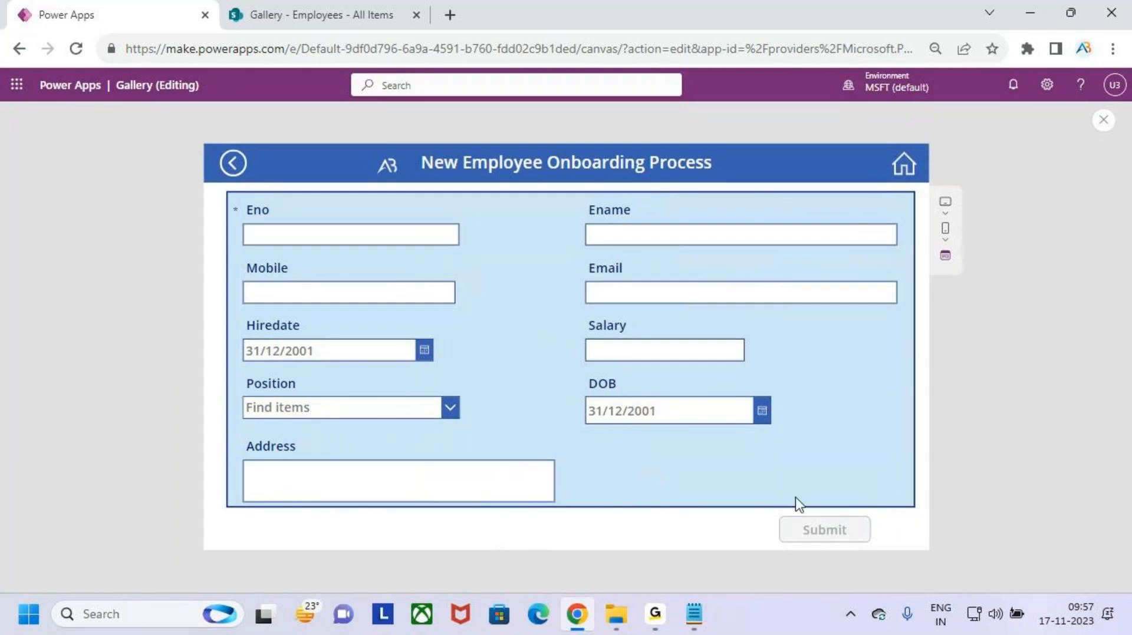
left_click(318, 235)
type("123")
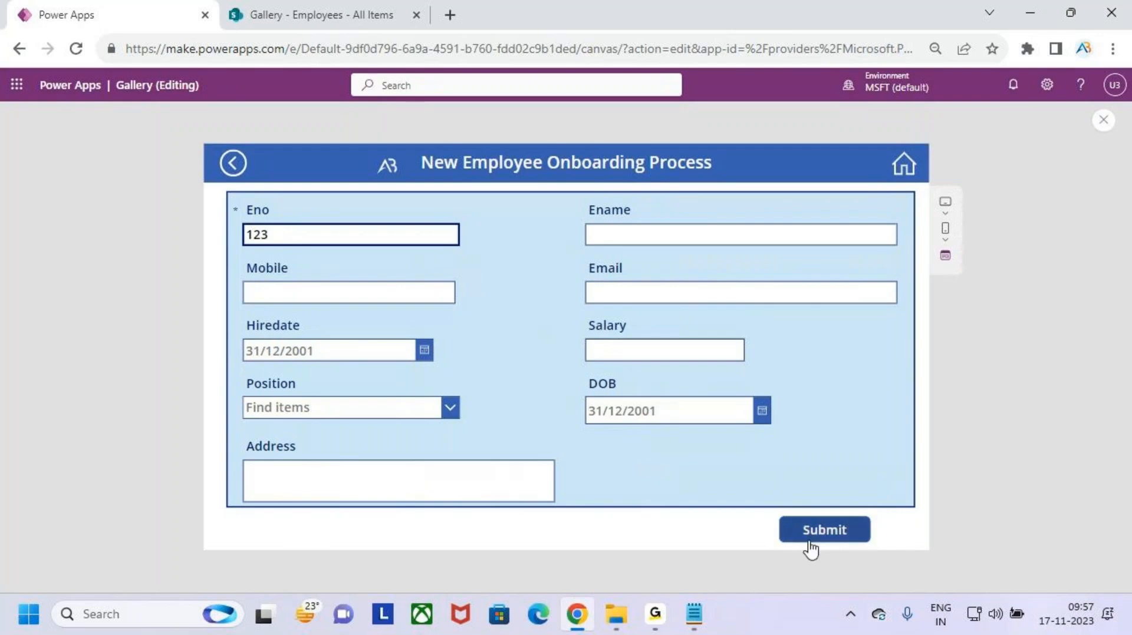
left_click(915, 171)
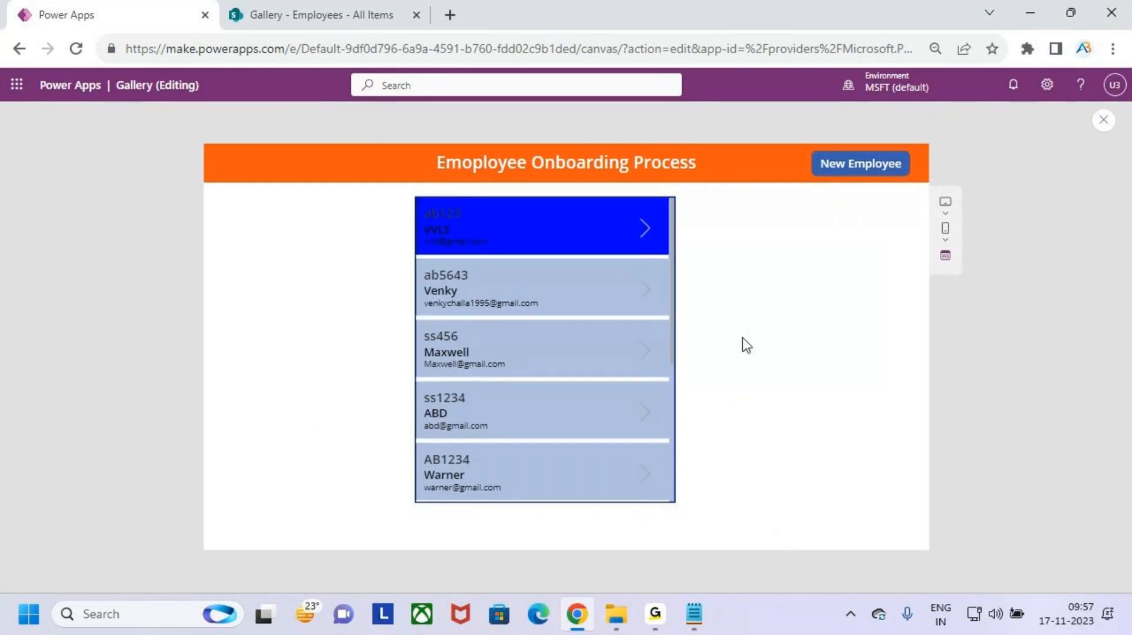
- Open Maxwell's details in edit mode, return to the gallery, and close the preview
left_click(644, 354)
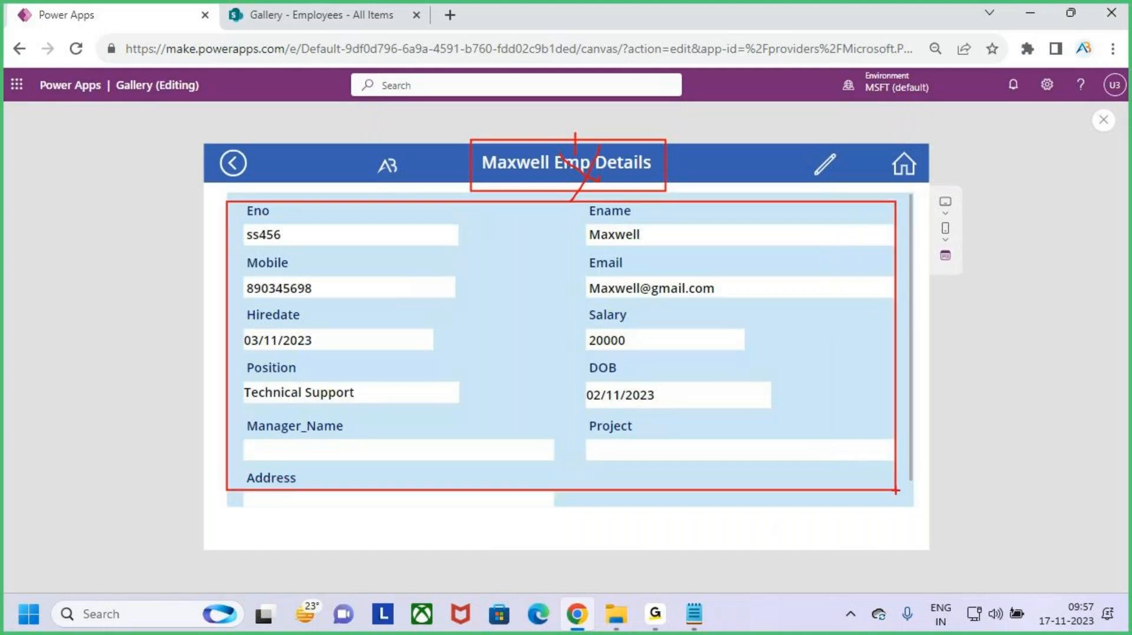
left_click(825, 172)
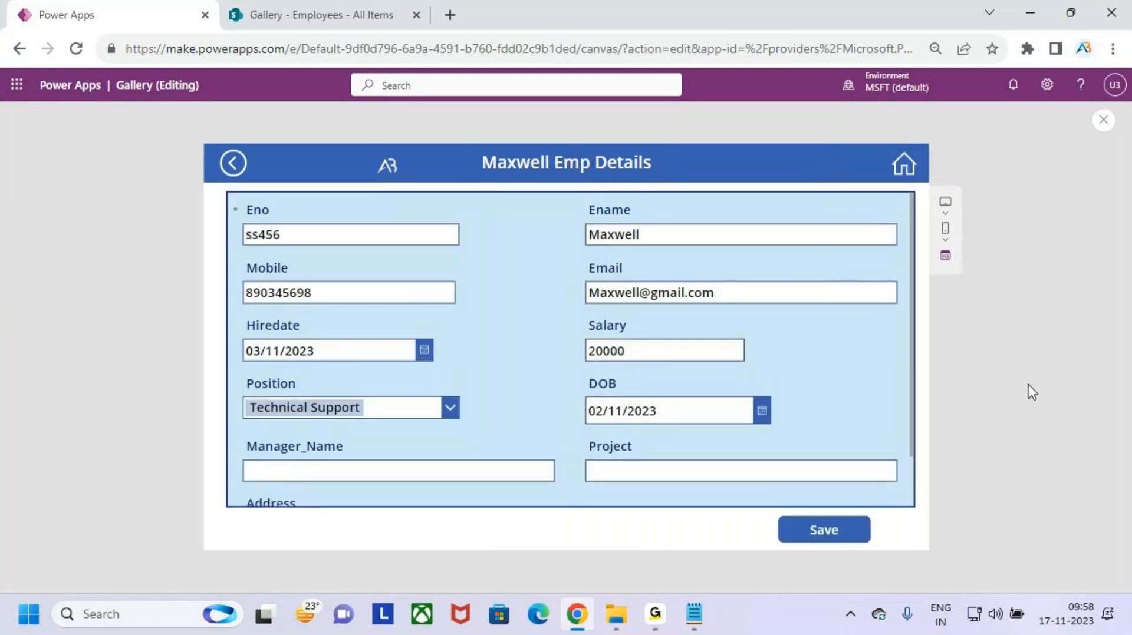
scroll(696, 437, "down", 1)
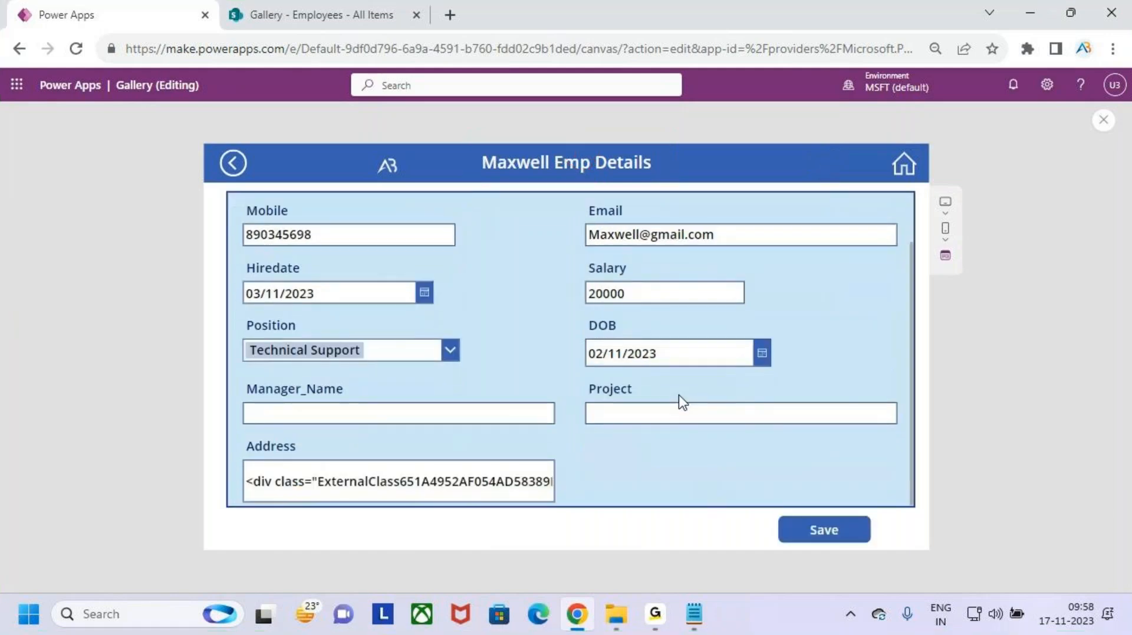
scroll(678, 401, "up", 1)
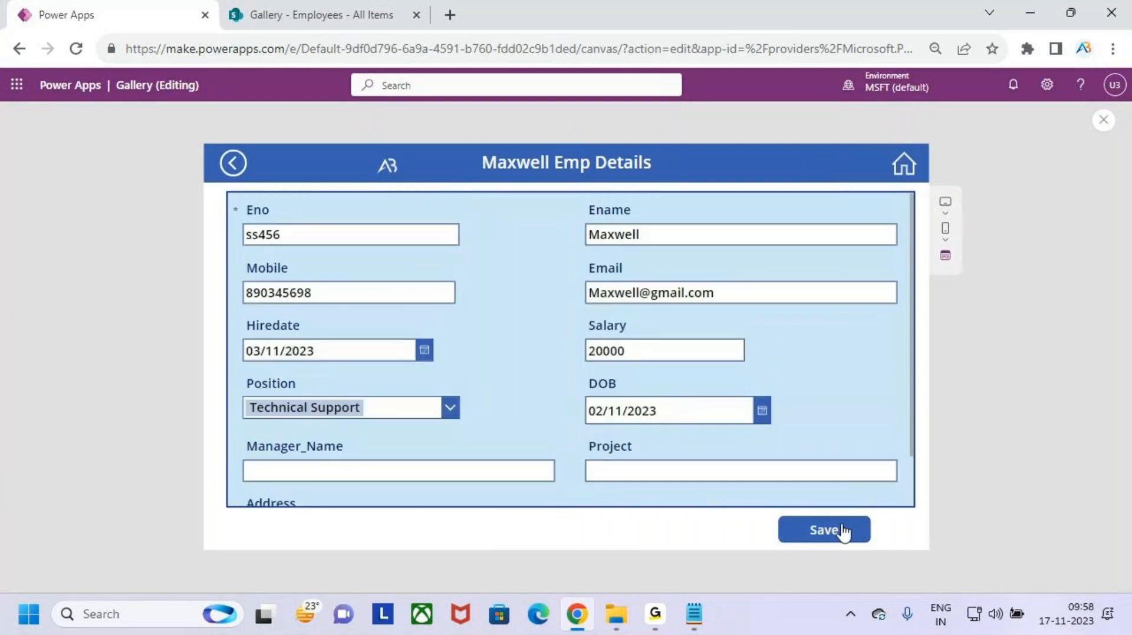
left_click(905, 167)
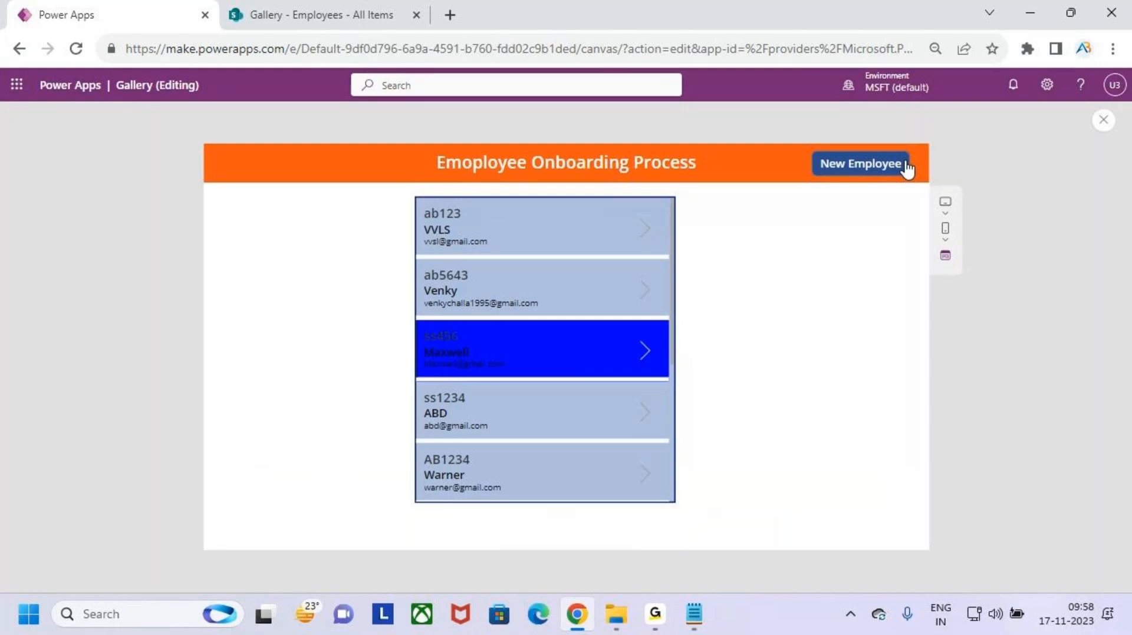
left_click(1103, 120)
- In preview, shorten Maxwell's Ename to Maxwel so the unsaved-changes warning appears
left_click(695, 399)
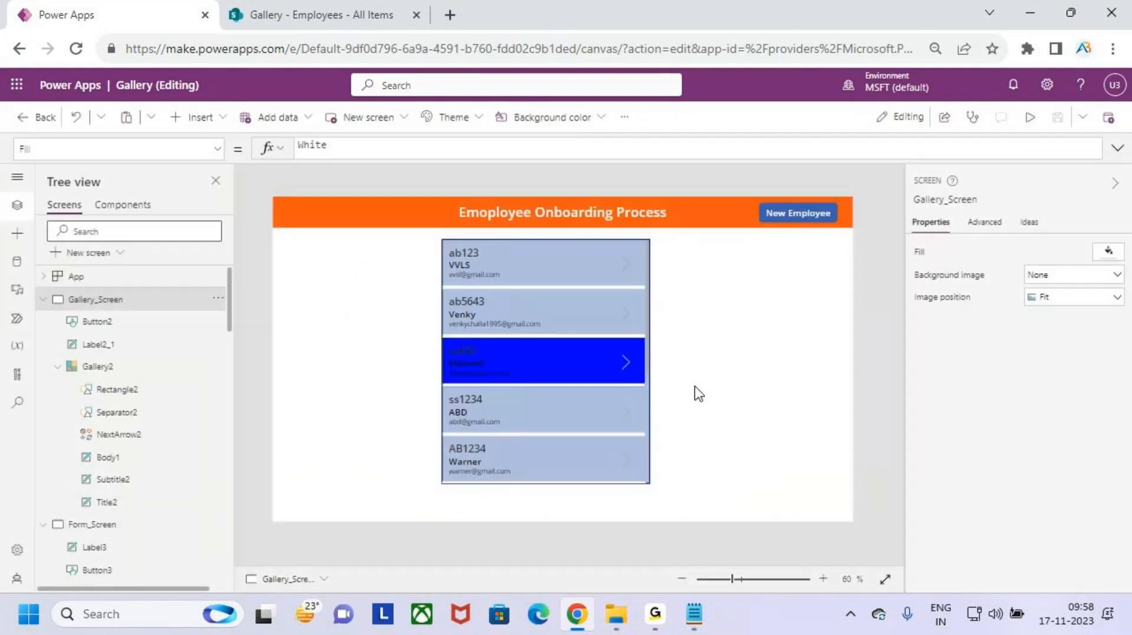
left_click(1029, 117)
left_click(613, 360)
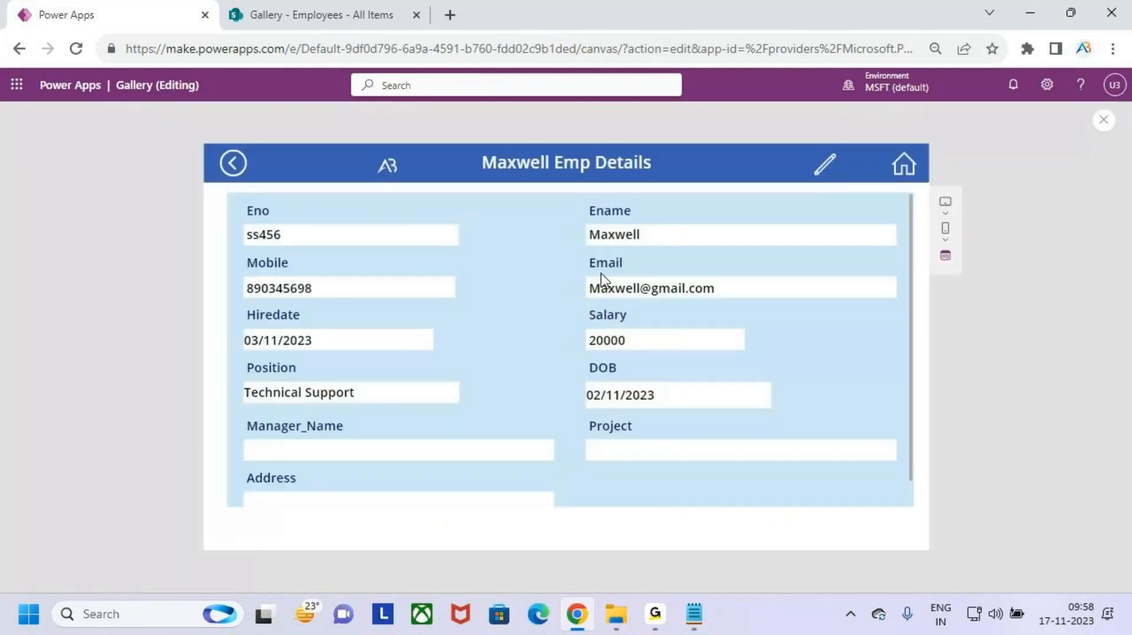
left_click(827, 168)
left_click(656, 234)
key("BackSpace")
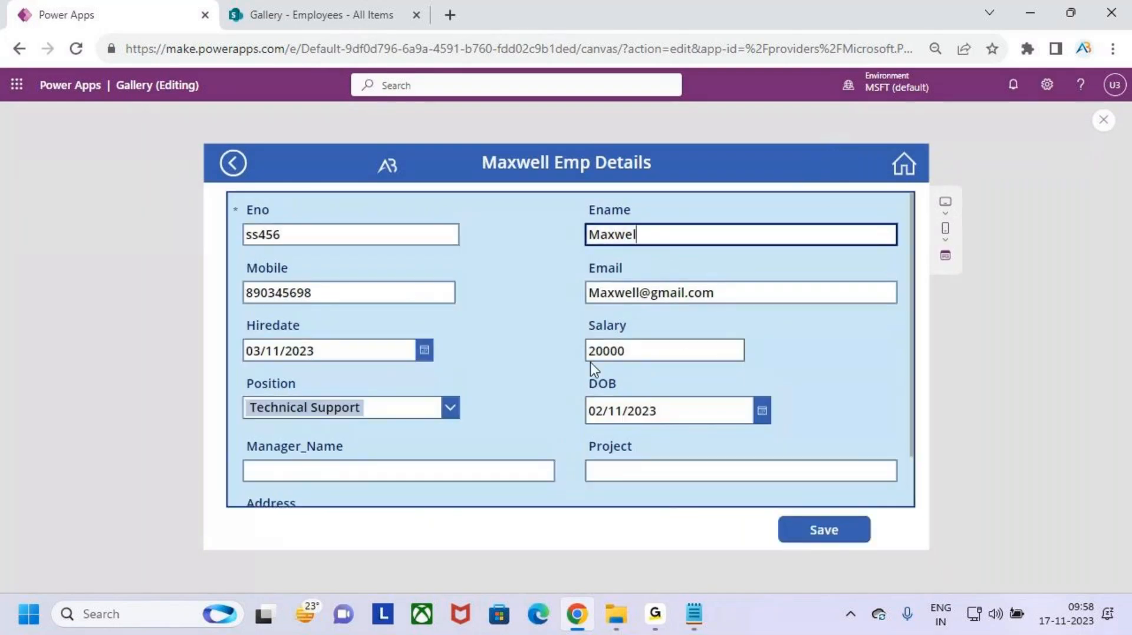
left_click(589, 362)
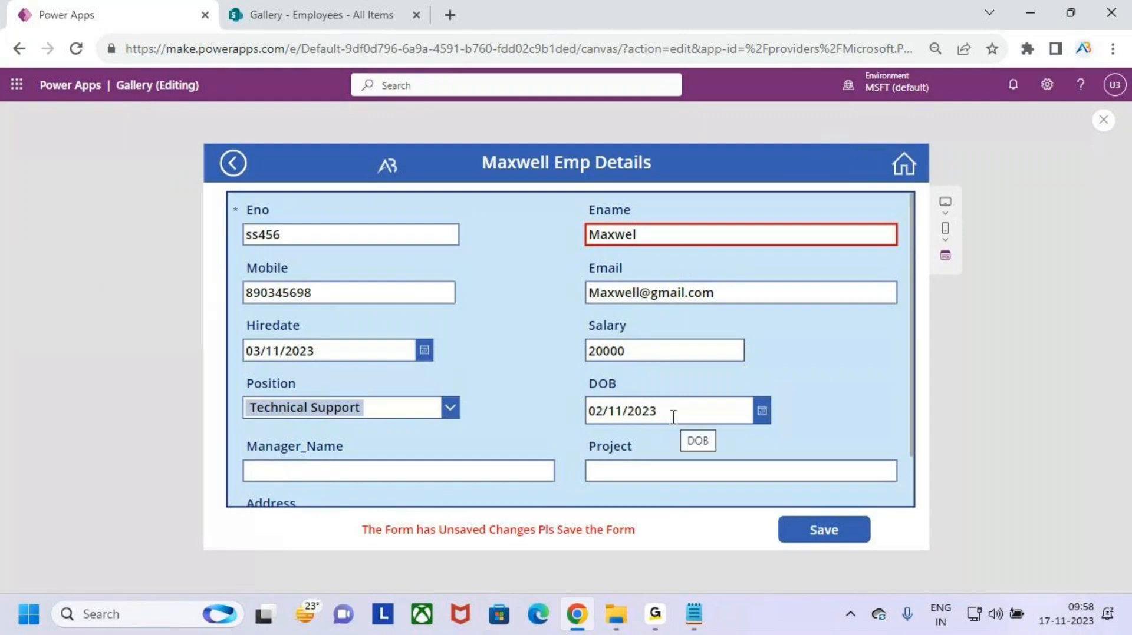
- Annotate the screen, crossing out the edited Ename and warning and outlining the home icon and back arrow
key("ctrl+2")
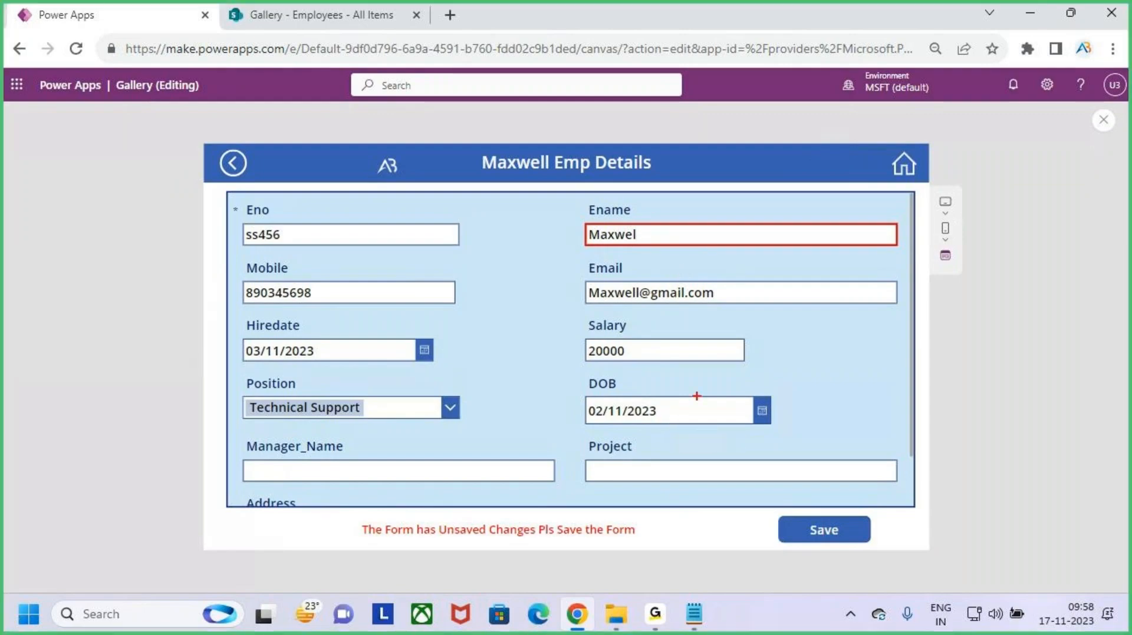
left_click_drag(675, 195, 707, 242)
left_click_drag(706, 184, 661, 251)
left_click_drag(504, 509, 535, 539)
left_click_drag(537, 500, 503, 565)
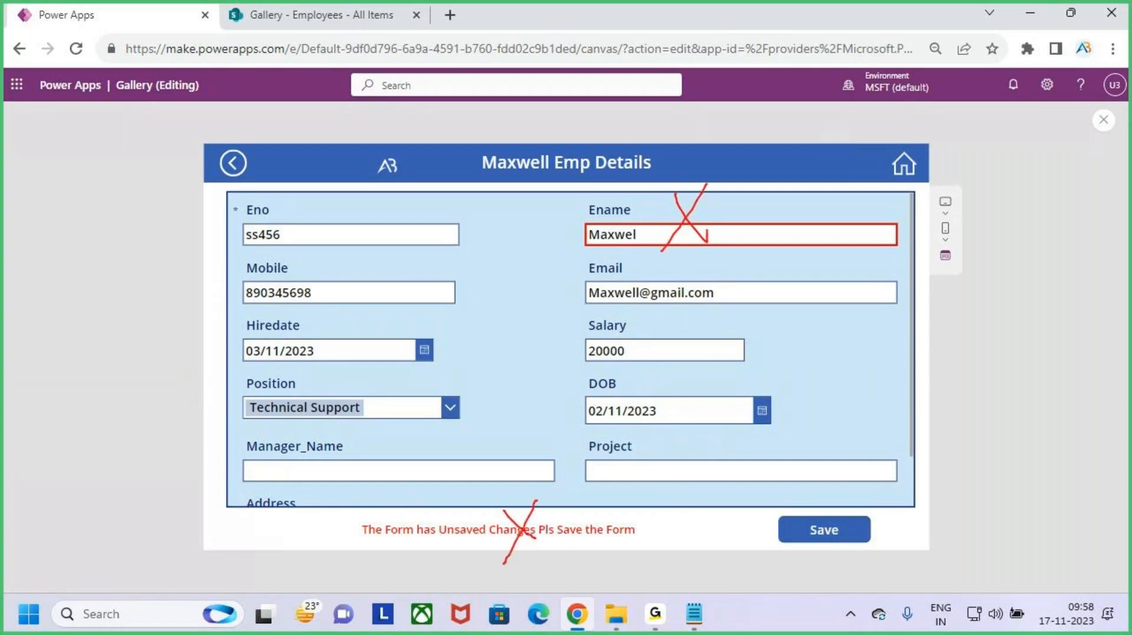
left_click_drag(874, 135, 951, 207)
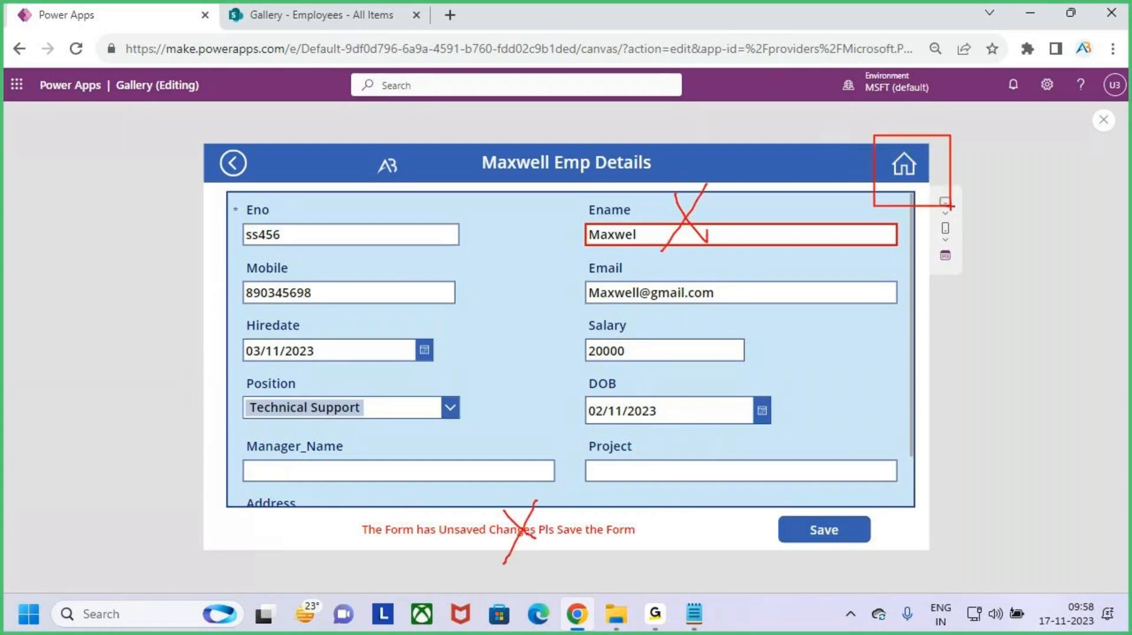
left_click_drag(201, 143, 281, 193)
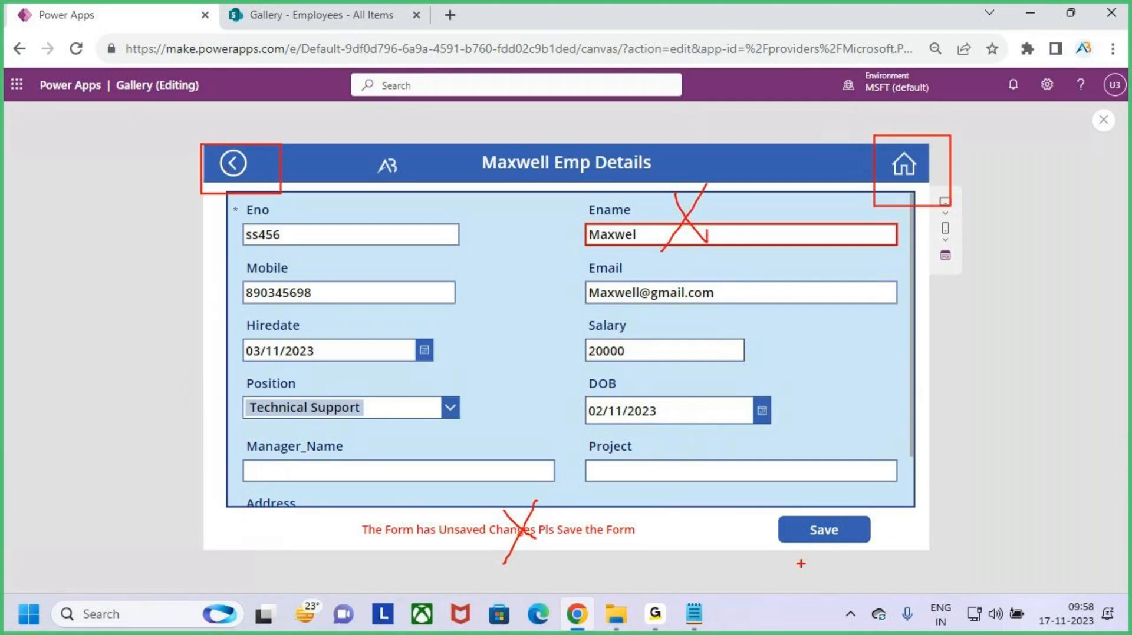
key("Escape")
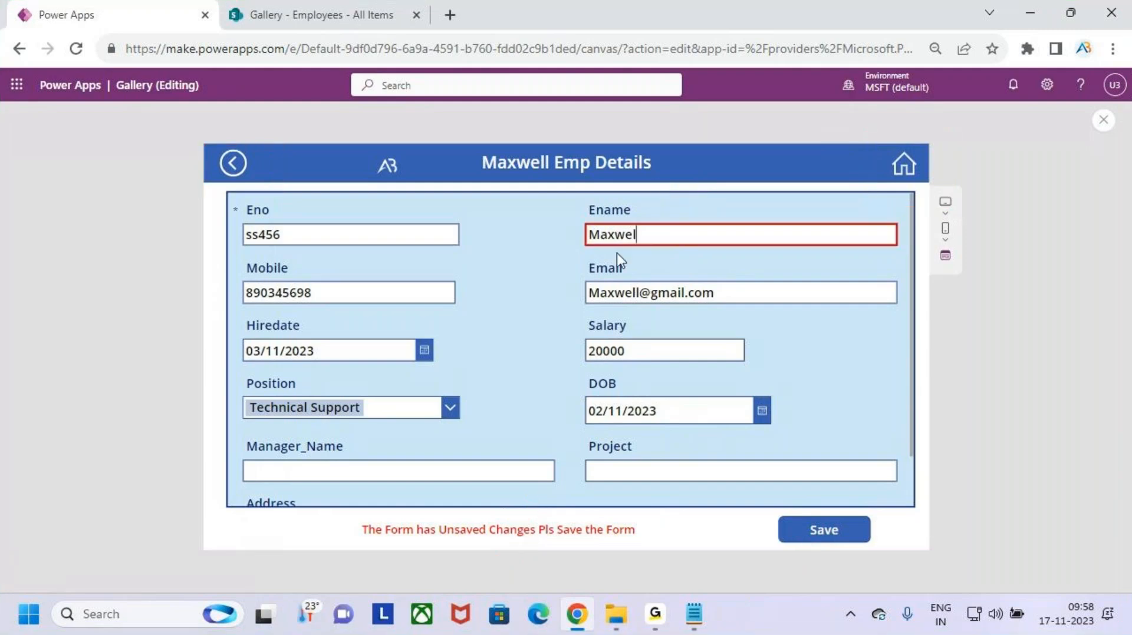
- Shorten Maxwell's Eno from ss456 to ss45, then outline the back arrow and home icon
left_click(293, 233)
key("BackSpace")
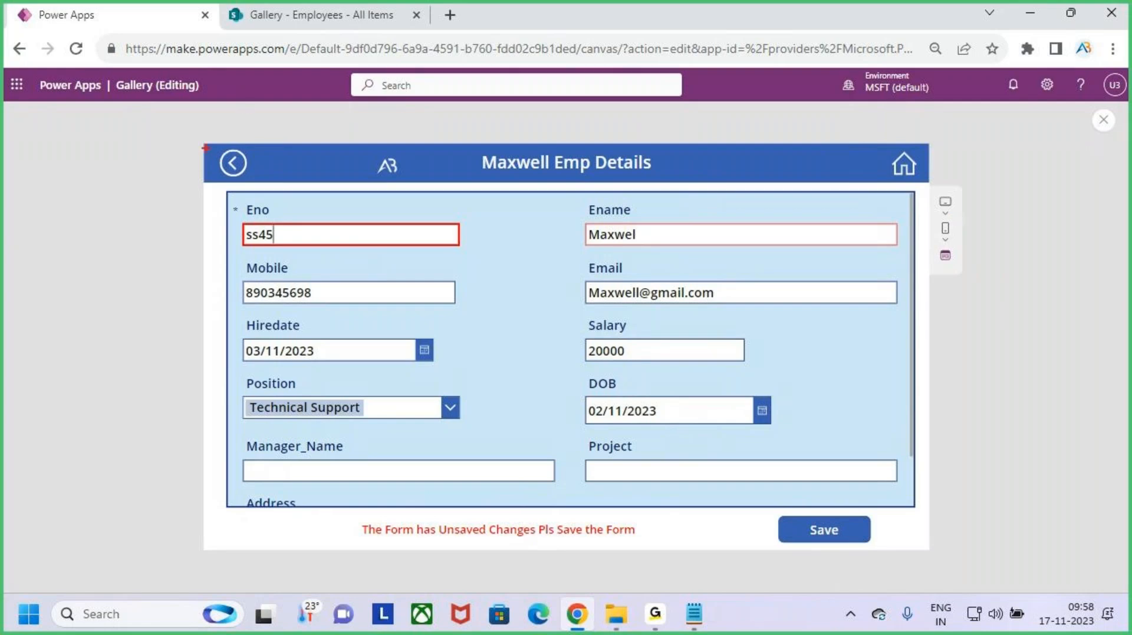
left_click_drag(205, 147, 271, 192)
left_click_drag(879, 144, 955, 199)
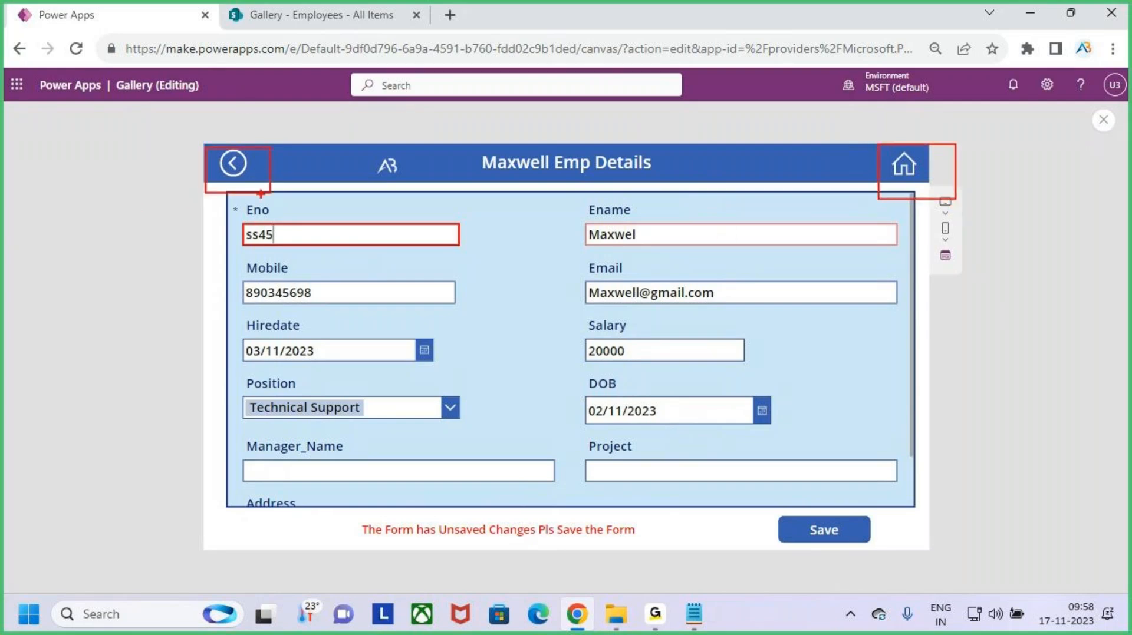
- Annotate the form fields and title with boxes and arrows, then clear the annotations
mouse_move(344, 201)
left_mouse_down()
mouse_move(399, 242)
mouse_move(715, 391)
mouse_move(743, 390)
left_mouse_up()
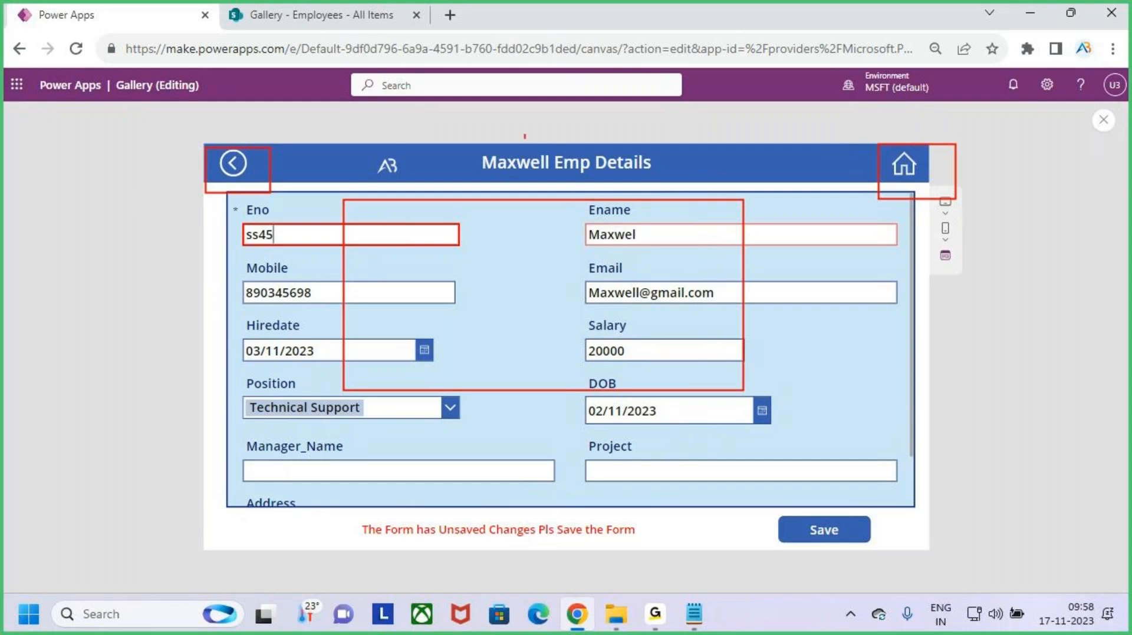
left_click_drag(525, 137, 525, 194)
mouse_move(510, 189)
left_mouse_down()
mouse_move(535, 204)
mouse_move(507, 234)
left_mouse_up()
left_click_drag(420, 340, 613, 365)
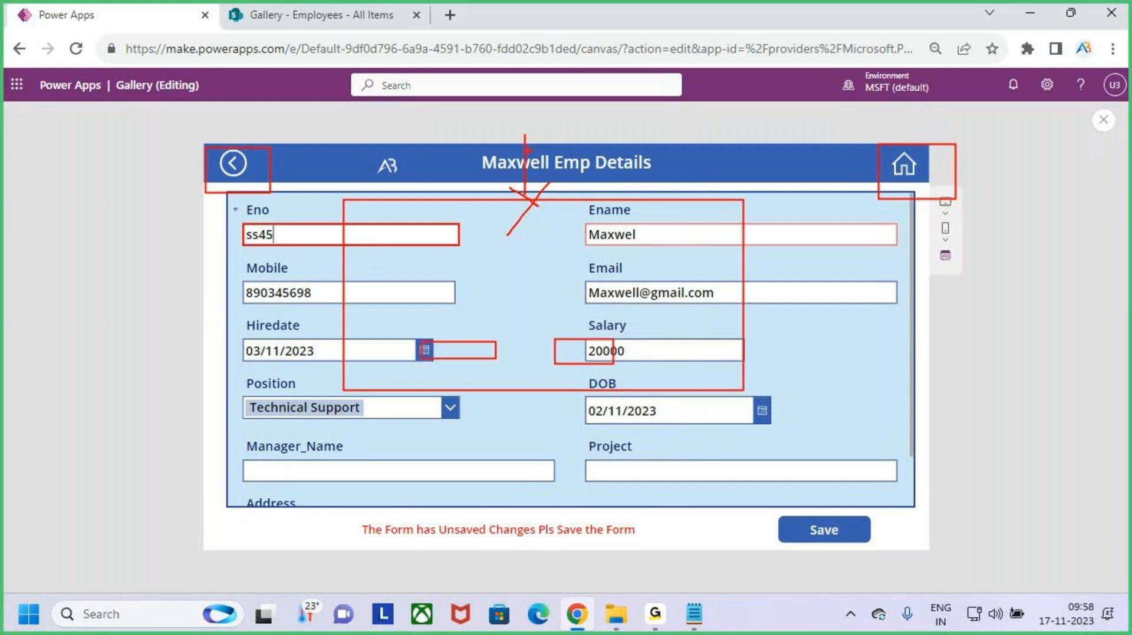
left_click_drag(524, 132, 523, 211)
left_click_drag(525, 137, 531, 201)
left_click_drag(506, 186, 541, 205)
left_click_drag(565, 173, 504, 249)
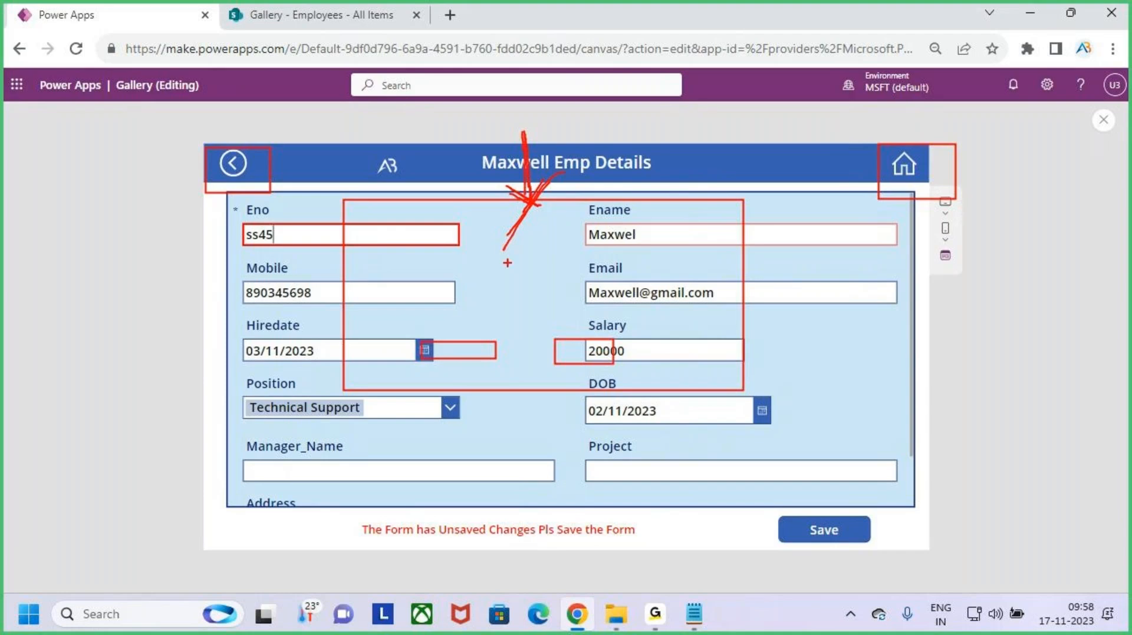
key("e")
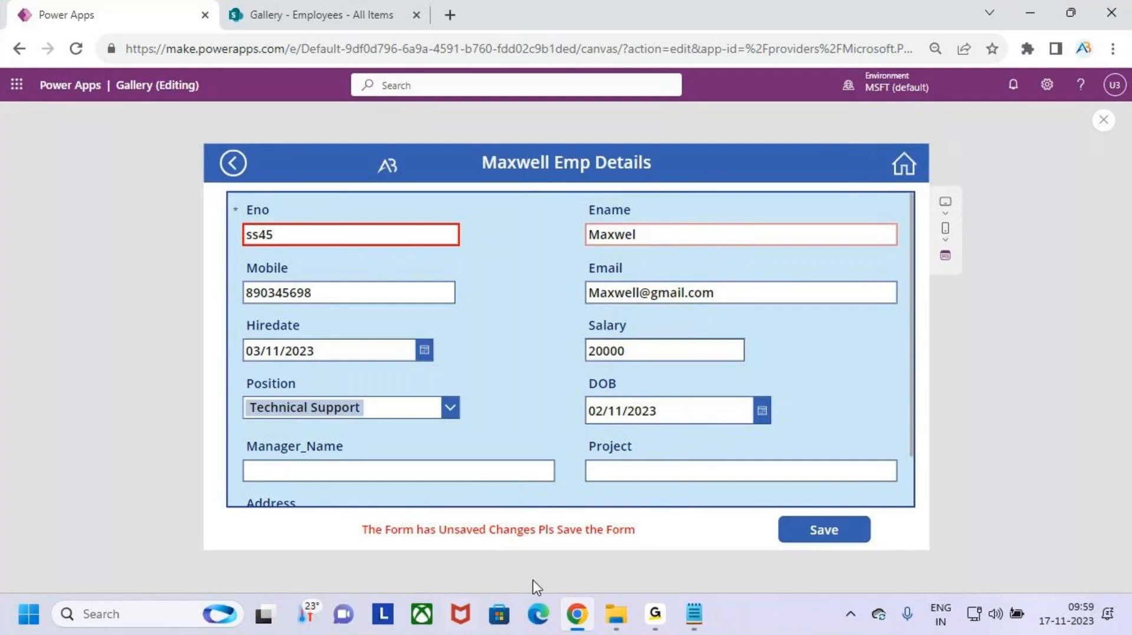
left_click(670, 235)
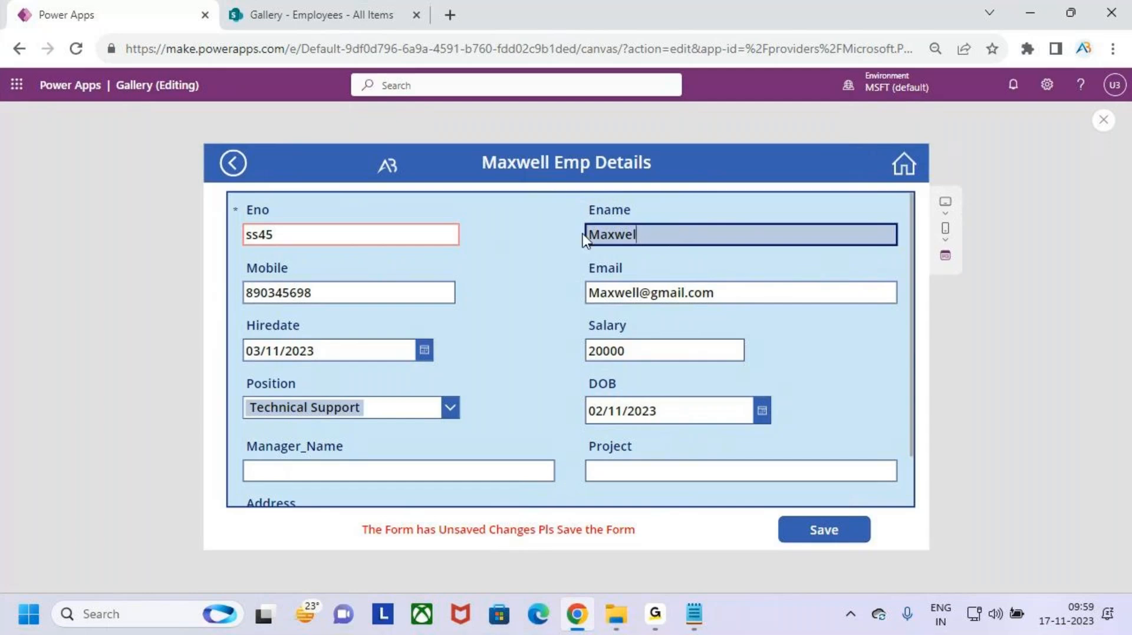
key("ctrl+2")
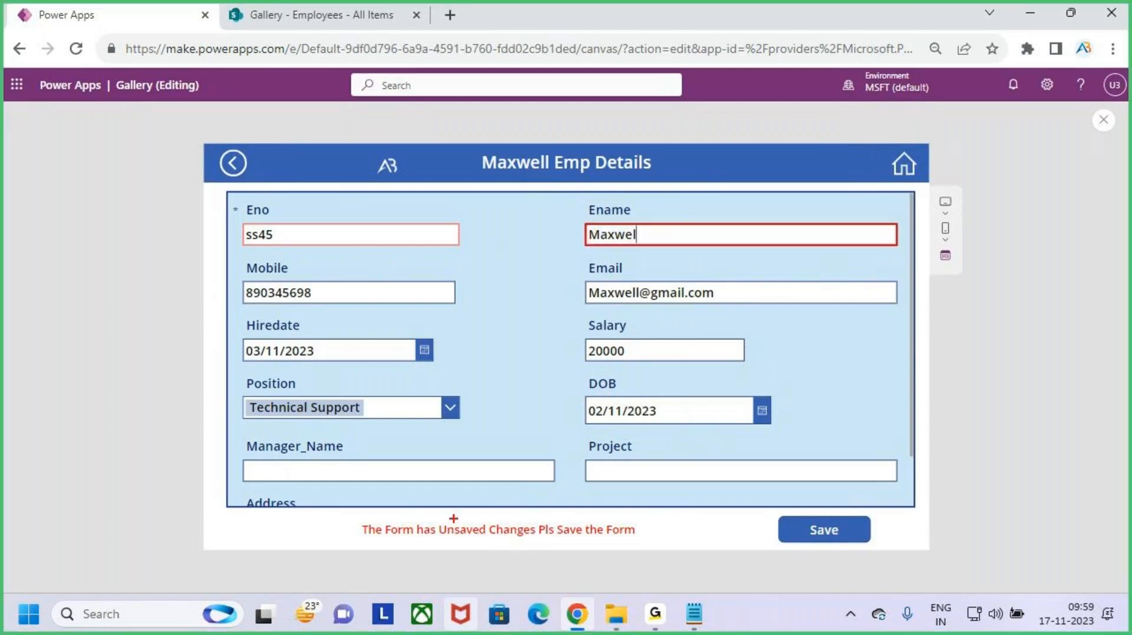
left_click_drag(454, 519, 498, 544)
left_click_drag(488, 515, 453, 573)
left_click_drag(649, 213, 701, 250)
left_click_drag(688, 210, 622, 281)
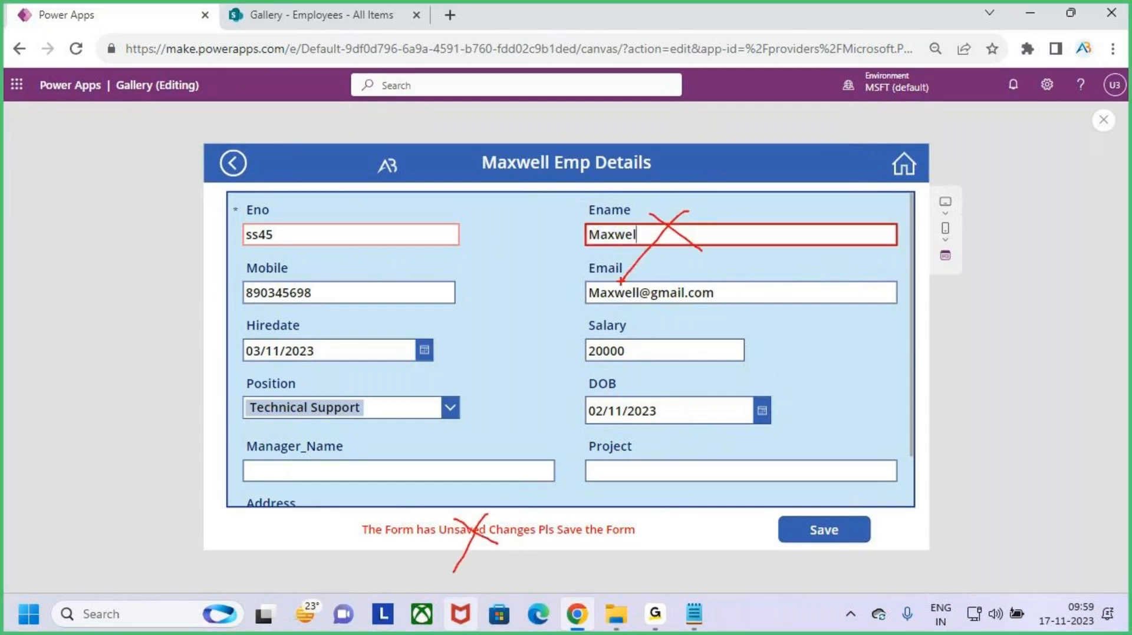
left_click_drag(755, 506, 893, 558)
left_click_drag(831, 520, 892, 446)
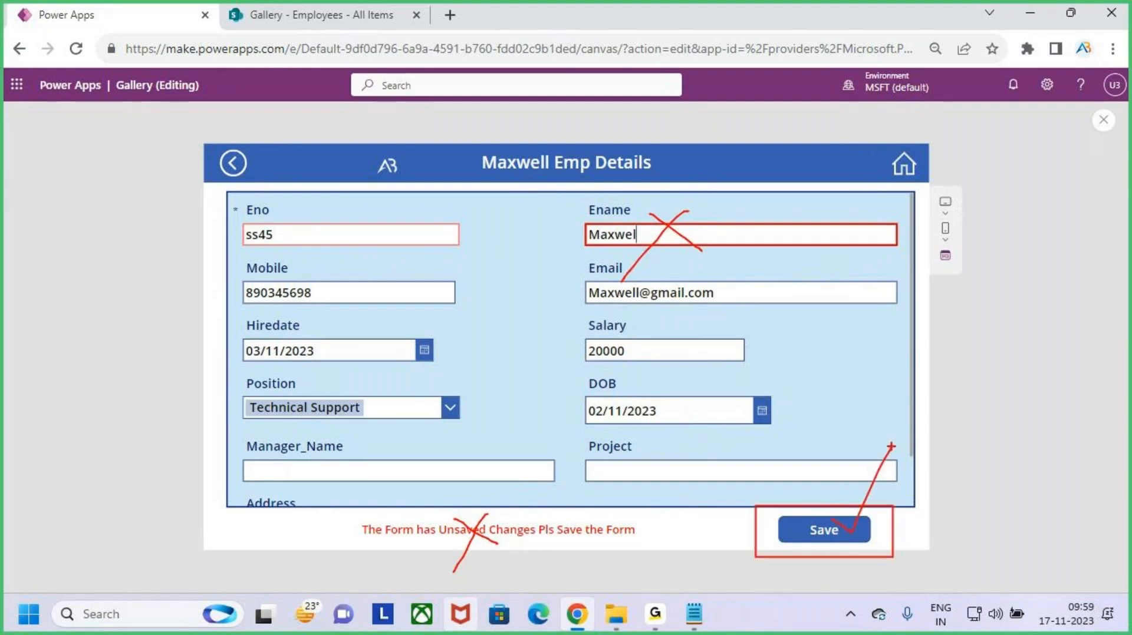
left_click_drag(206, 145, 244, 179)
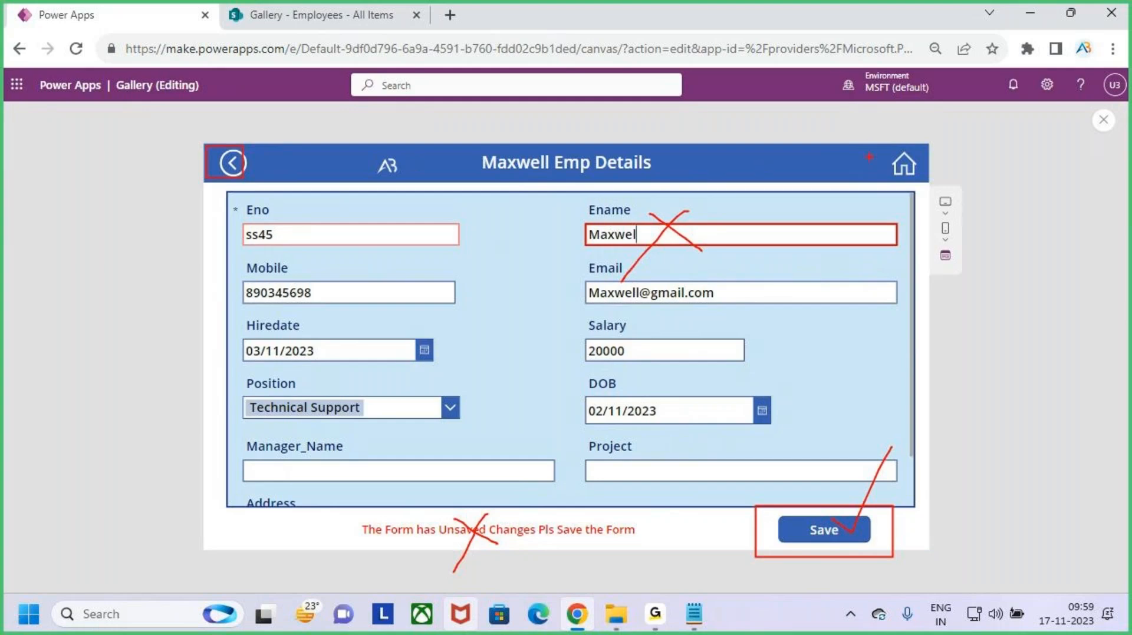
left_click_drag(887, 140, 930, 186)
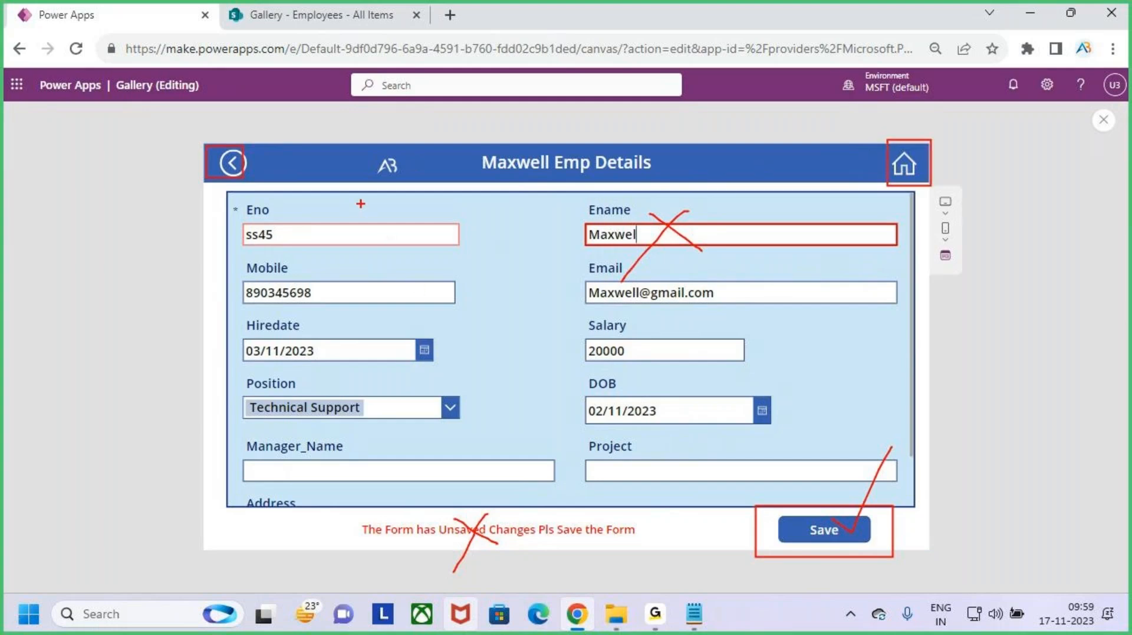
left_click_drag(360, 204, 786, 419)
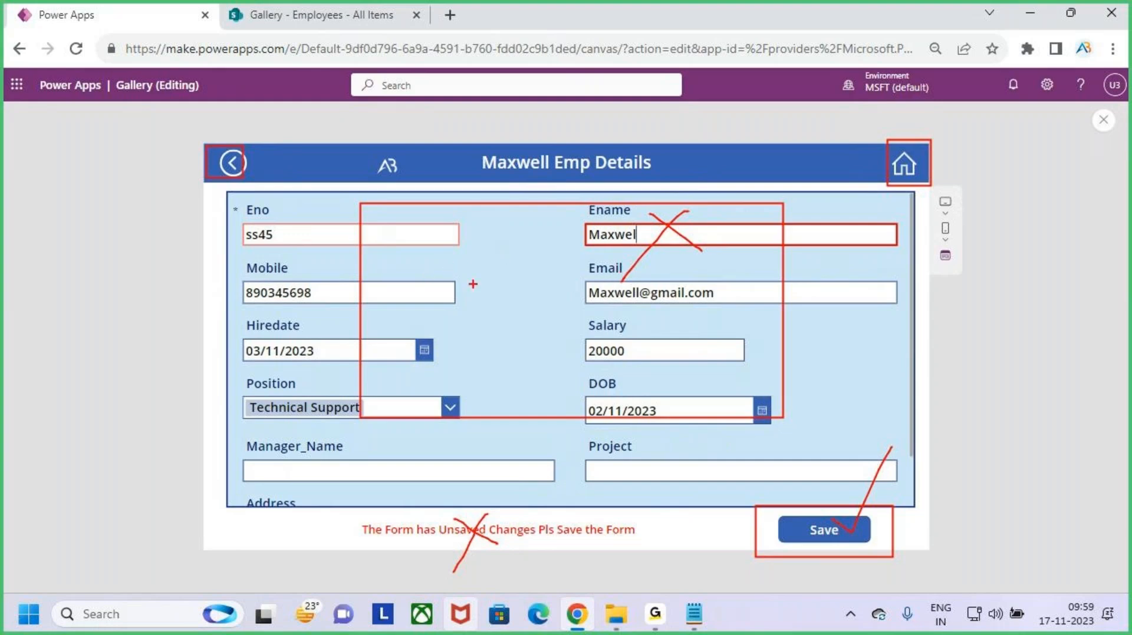
left_click_drag(416, 251, 734, 285)
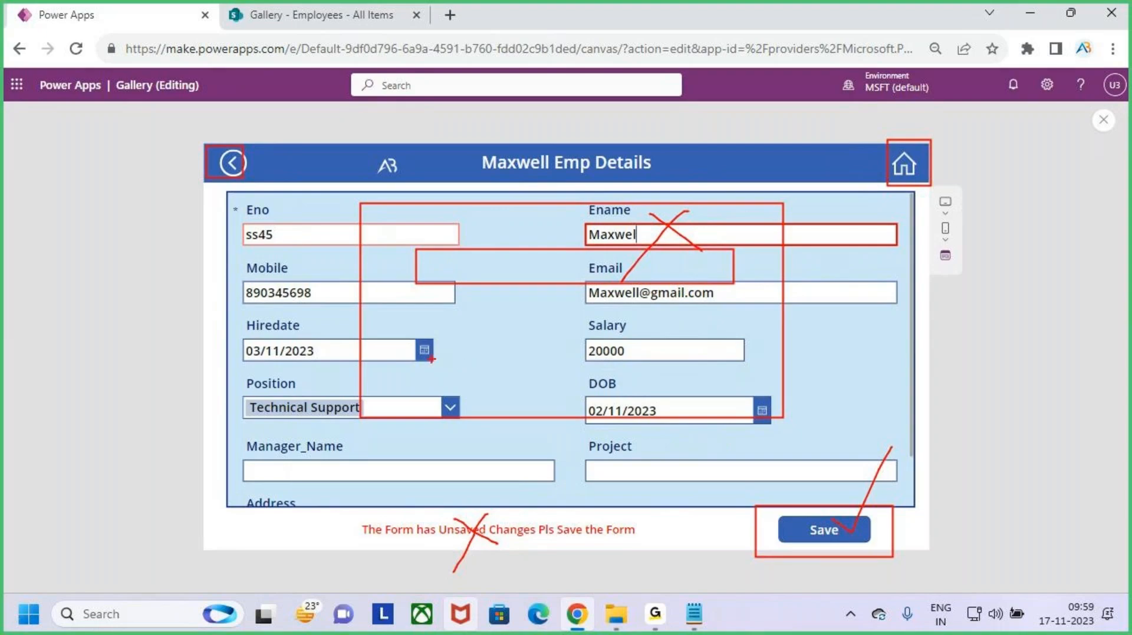
left_click_drag(435, 352, 516, 384)
left_click_drag(589, 346, 672, 389)
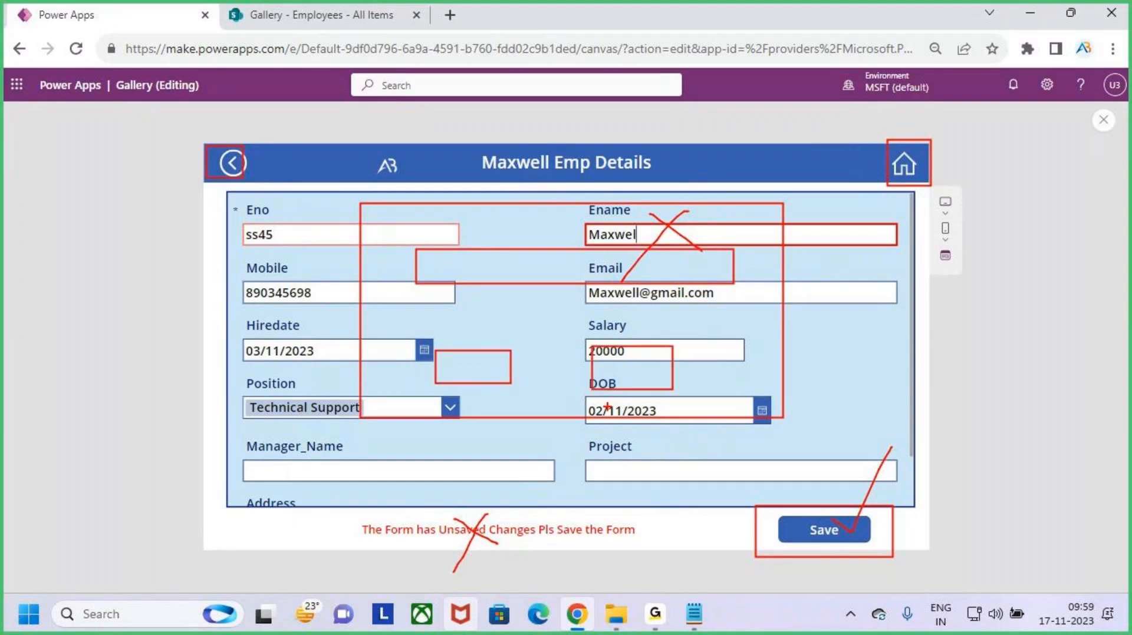
mouse_move(451, 361)
left_mouse_down()
mouse_move(463, 389)
mouse_move(495, 367)
mouse_move(500, 381)
left_mouse_up()
mouse_move(626, 390)
left_mouse_down()
mouse_move(626, 368)
mouse_move(639, 378)
left_mouse_up()
mouse_move(647, 349)
left_mouse_down()
mouse_move(643, 392)
mouse_move(666, 377)
left_mouse_up()
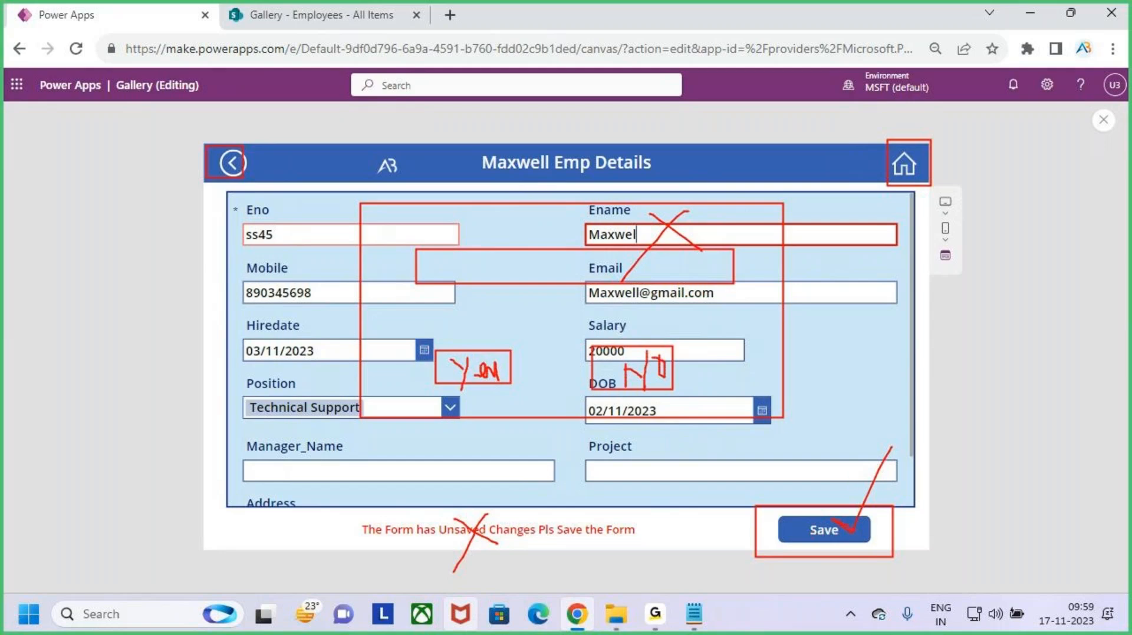
left_click_drag(857, 512, 894, 467)
key("Escape")
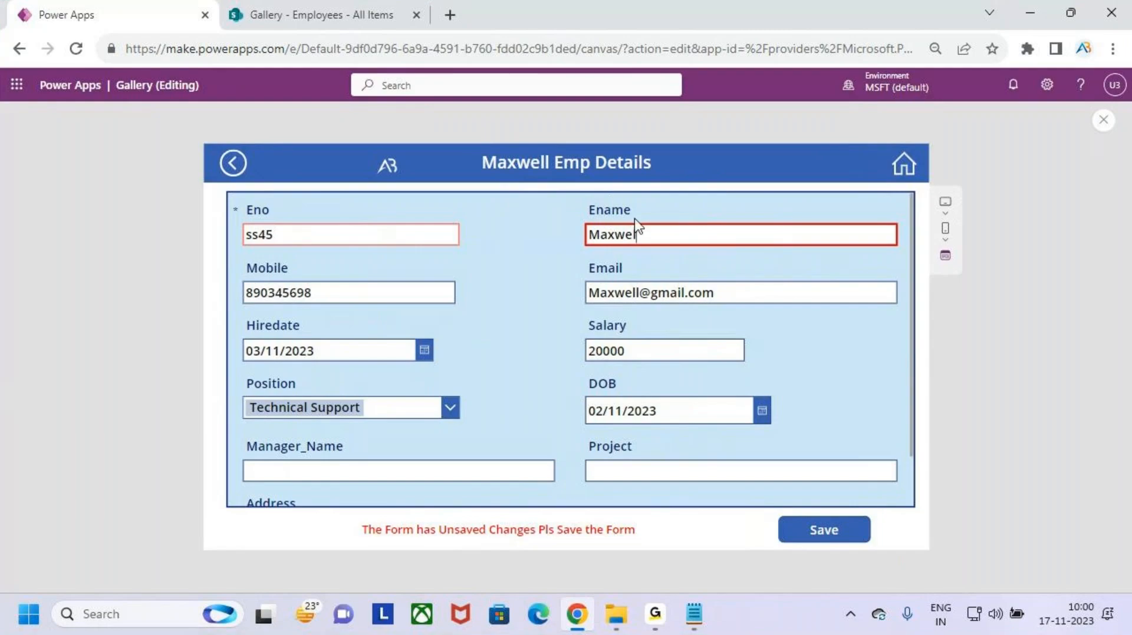
key("ctrl+2")
left_click_drag(622, 220, 670, 260)
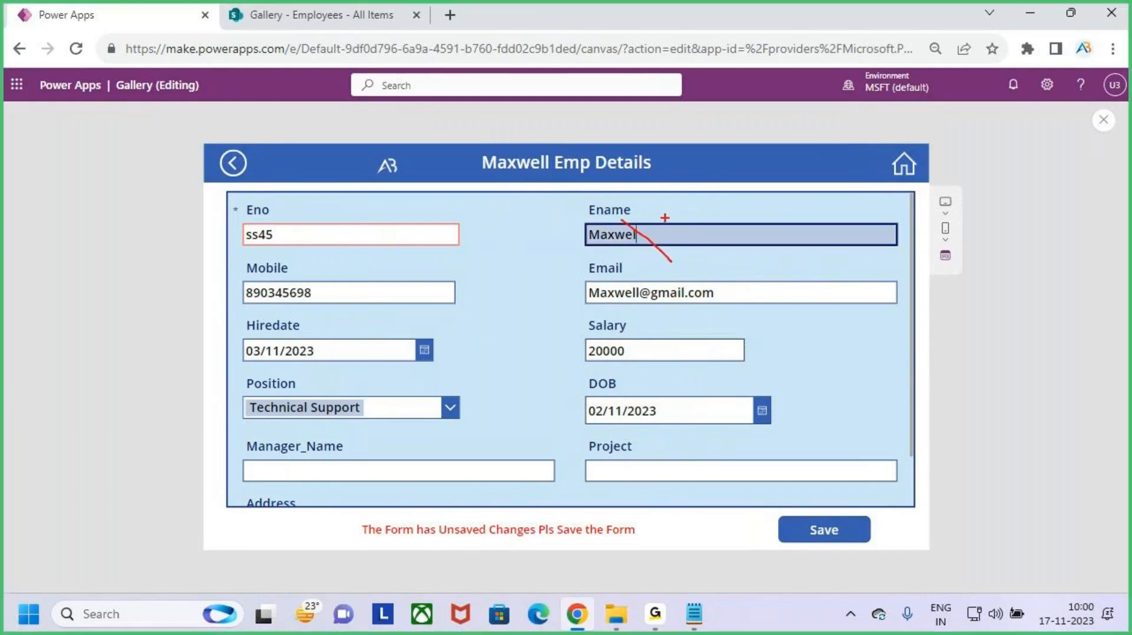
left_click_drag(665, 218, 622, 289)
left_click_drag(512, 511, 543, 548)
mouse_move(511, 518)
left_mouse_down()
mouse_move(532, 531)
mouse_move(576, 482)
left_mouse_up()
left_click_drag(533, 517, 555, 546)
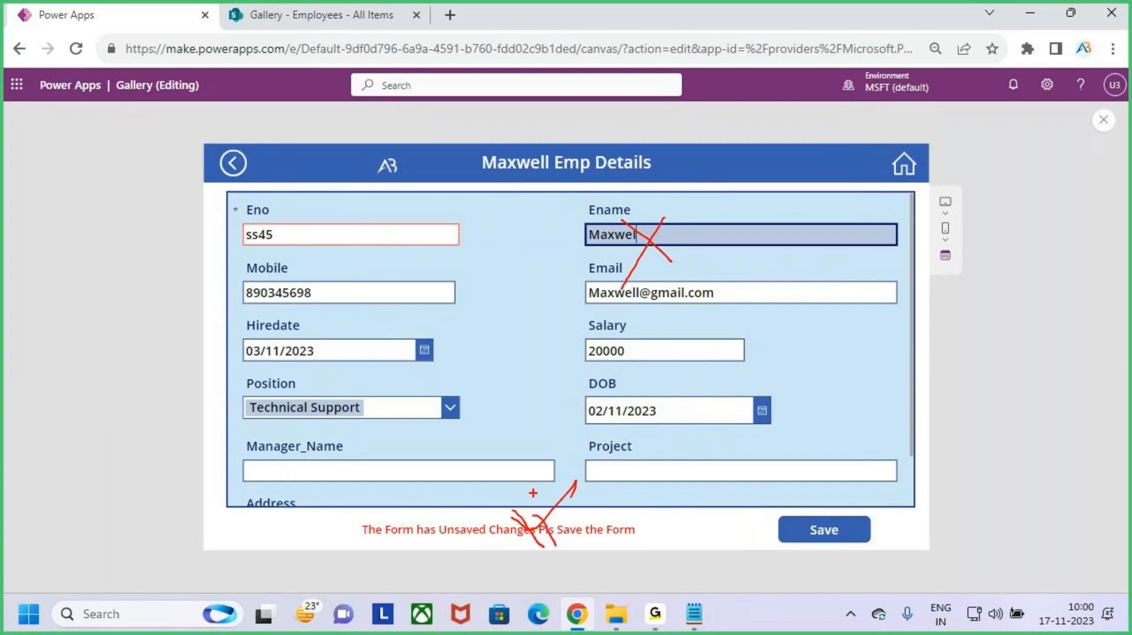
key("Escape")
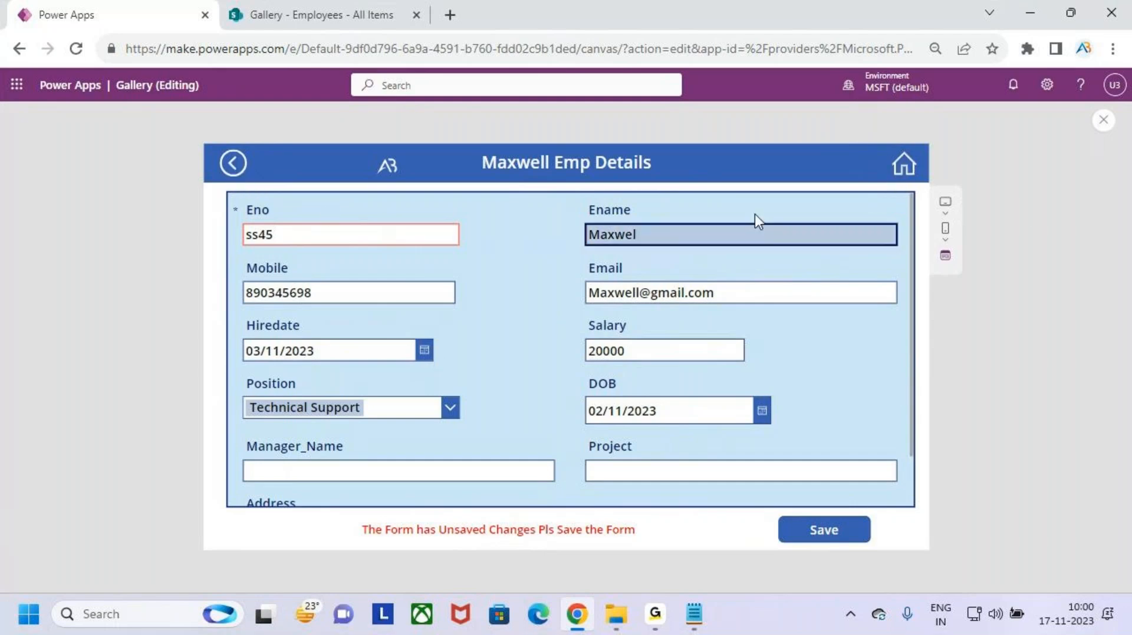
left_click(1104, 116)
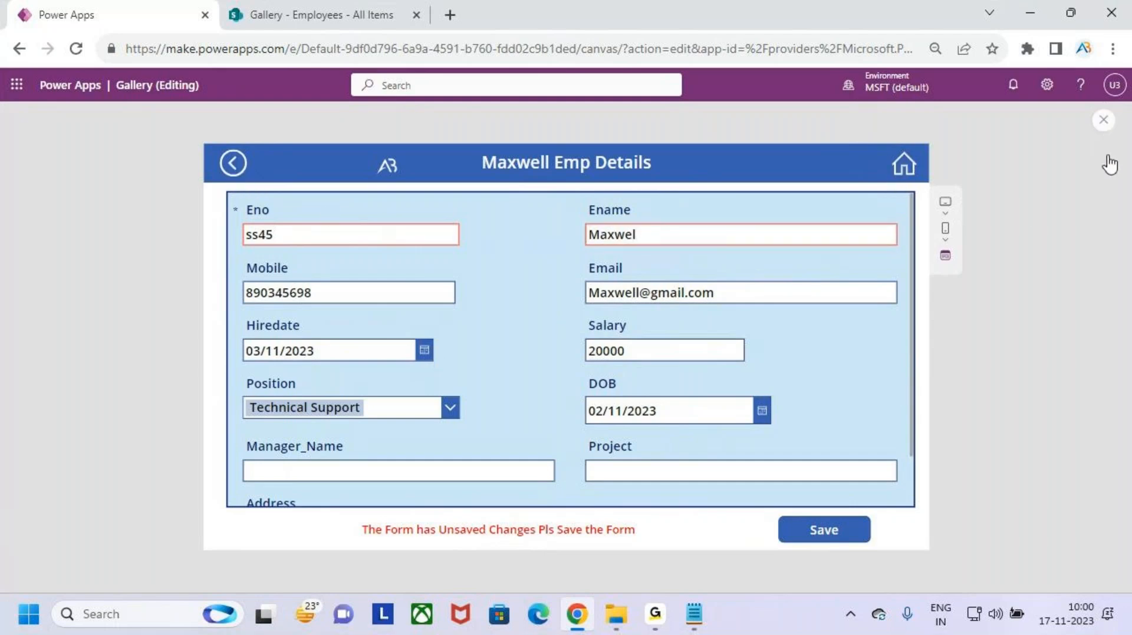